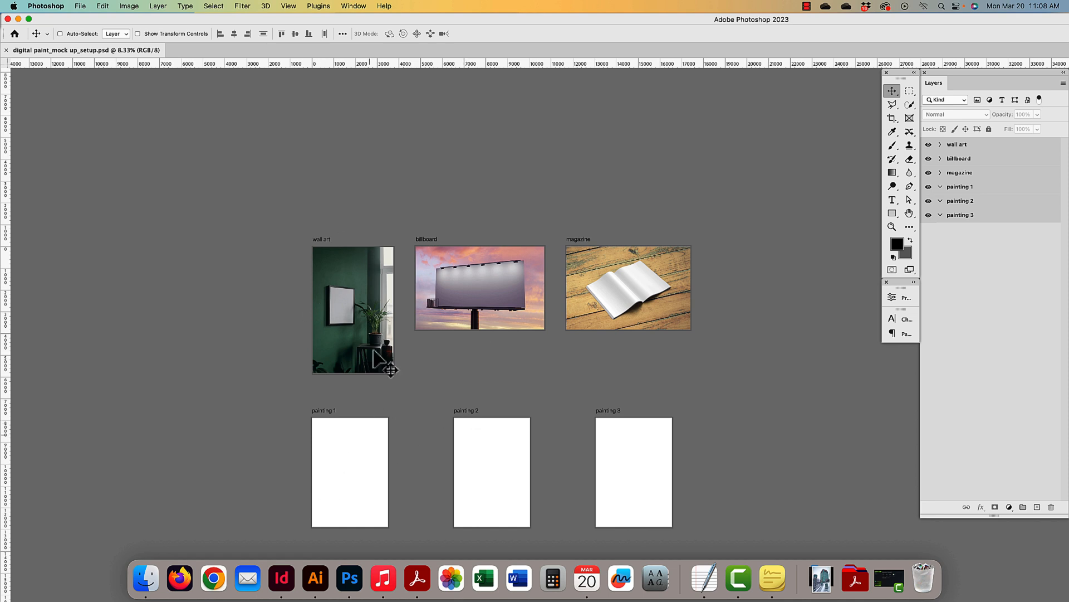
- Pan and zoom across the mockup to survey the wall art, billboard and magazine artboards
{"action": "key", "text": "super+plus"}
{"action": "key", "text": "super+plus"}
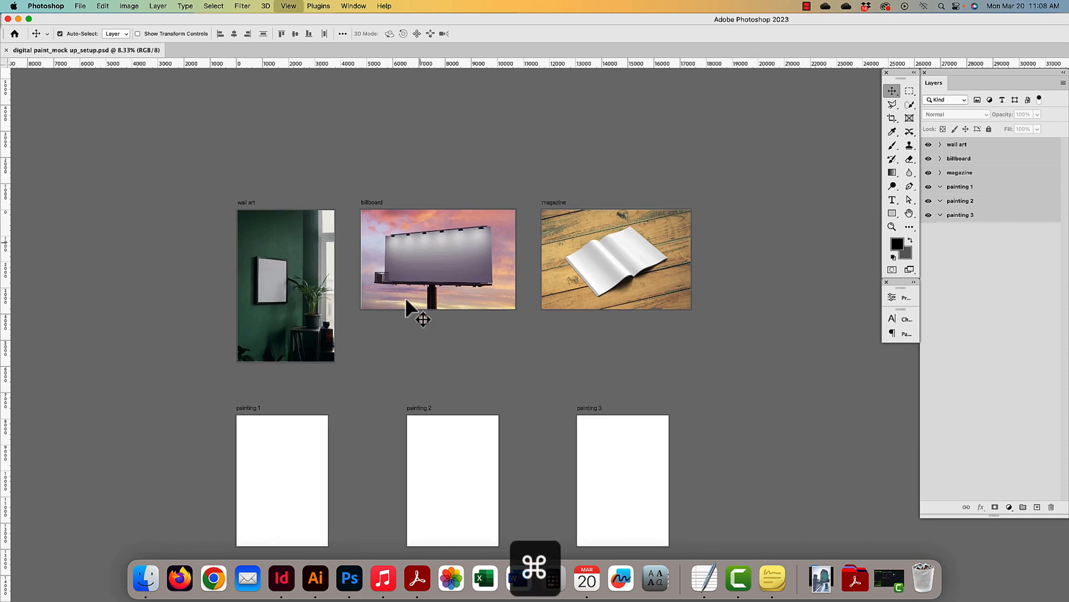
{"action": "left_click_drag", "start_coordinate": [293, 316], "coordinate": [505, 366]}
{"action": "key", "text": "super+plus"}
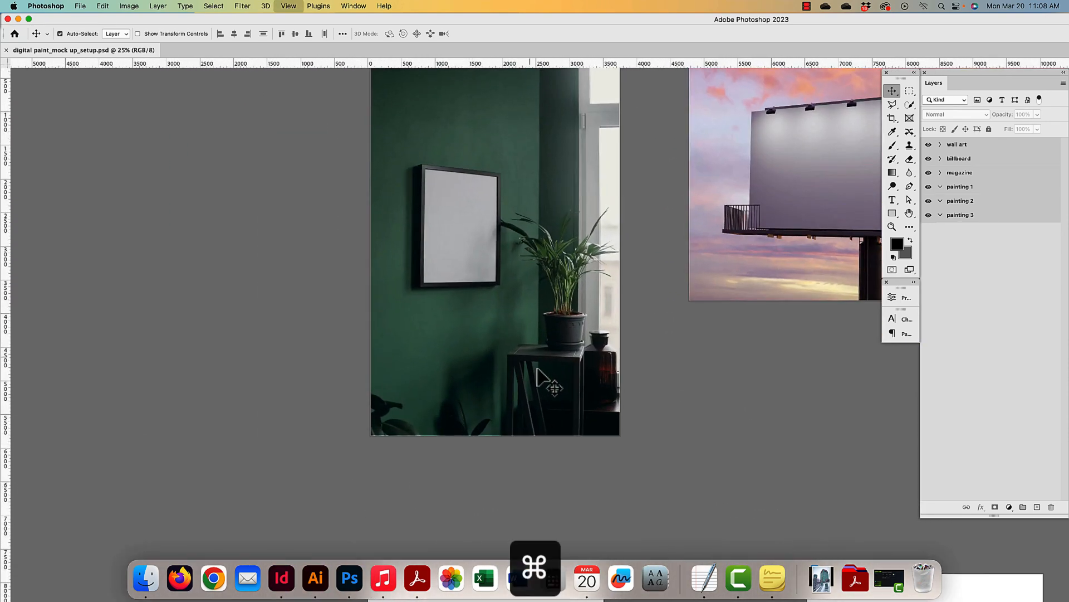
{"action": "left_click_drag", "start_coordinate": [488, 405], "coordinate": [491, 474]}
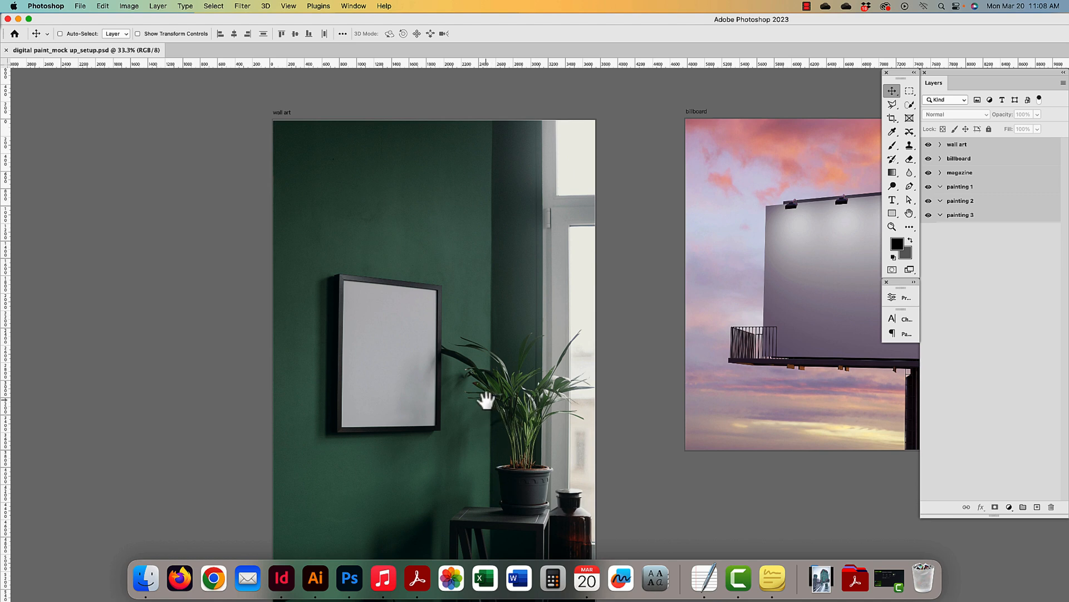
{"action": "left_click_drag", "start_coordinate": [483, 394], "coordinate": [403, 291]}
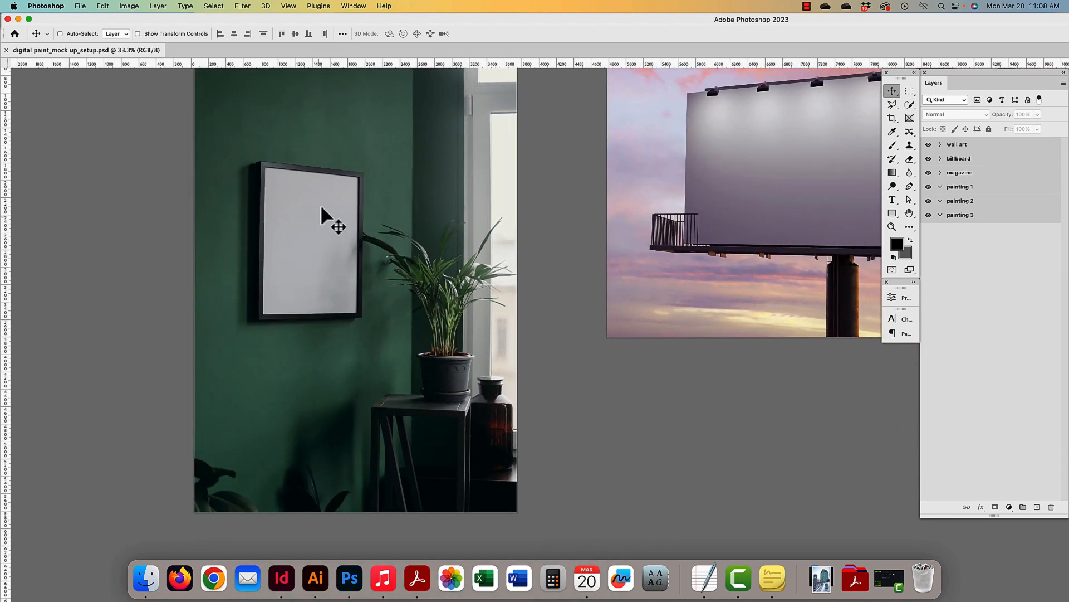
{"action": "left_click_drag", "start_coordinate": [750, 205], "coordinate": [306, 290]}
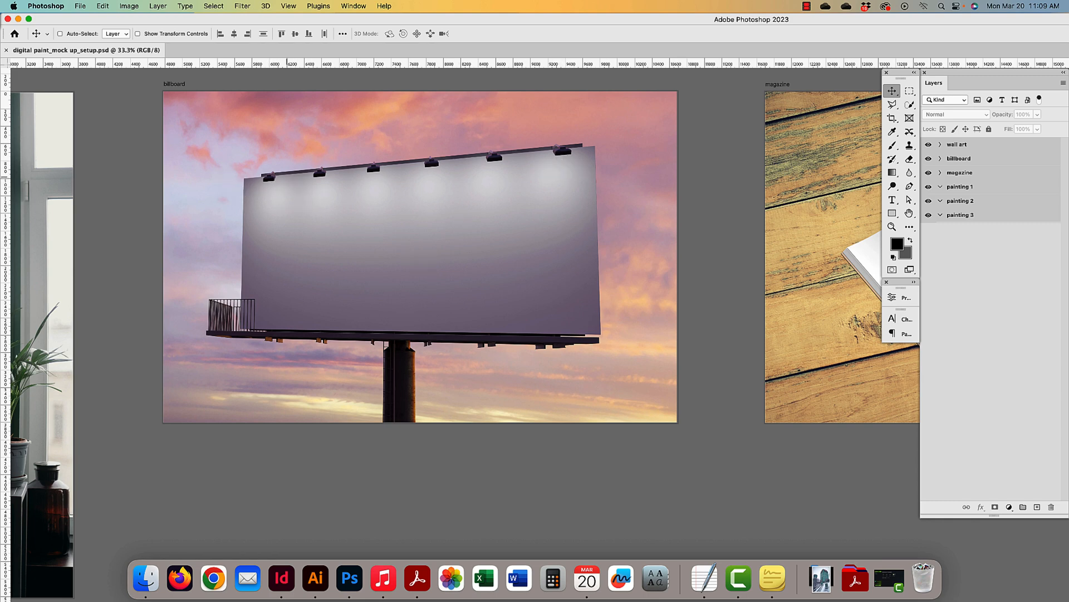
{"action": "left_click_drag", "start_coordinate": [670, 203], "coordinate": [279, 245]}
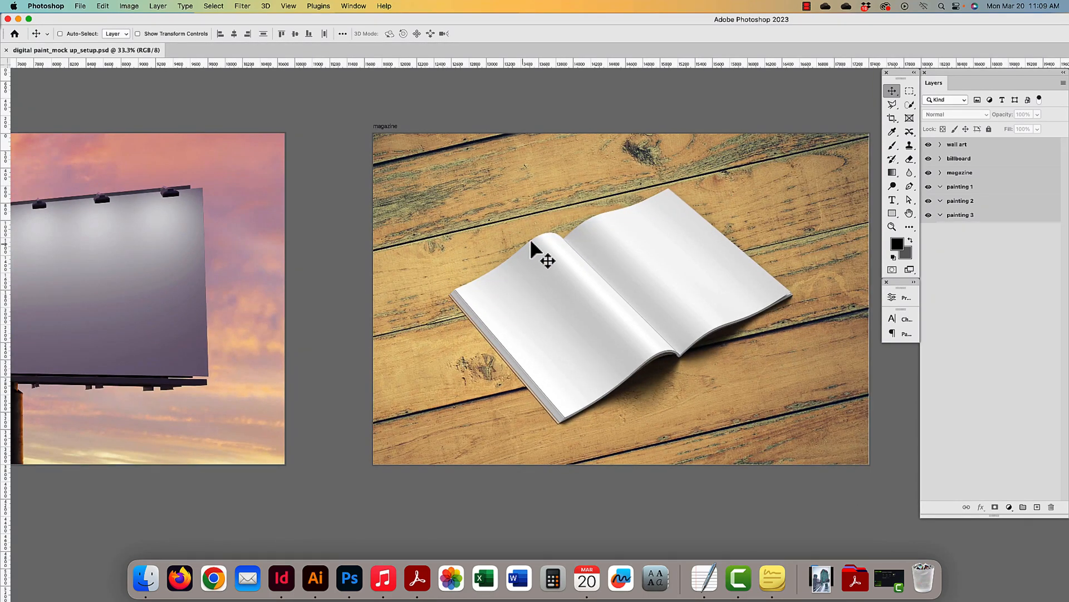
{"action": "scroll", "coordinate": [266, 290], "scroll_direction": "left", "scroll_amount": 15}
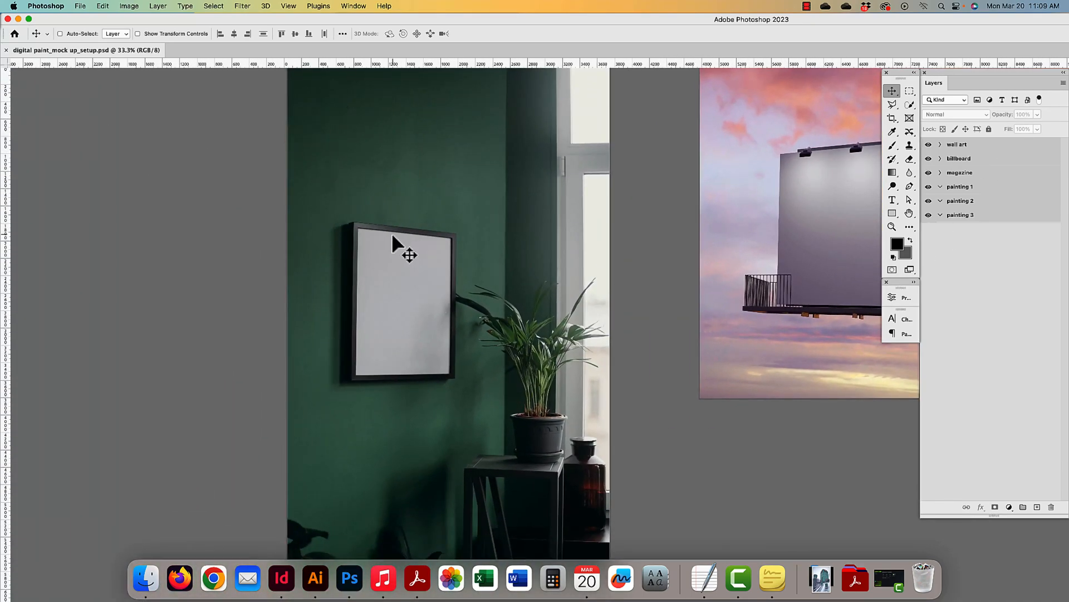
{"action": "key", "text": "super+minus"}
{"action": "key", "text": "super+minus"}
{"action": "key", "text": "super+minus"}
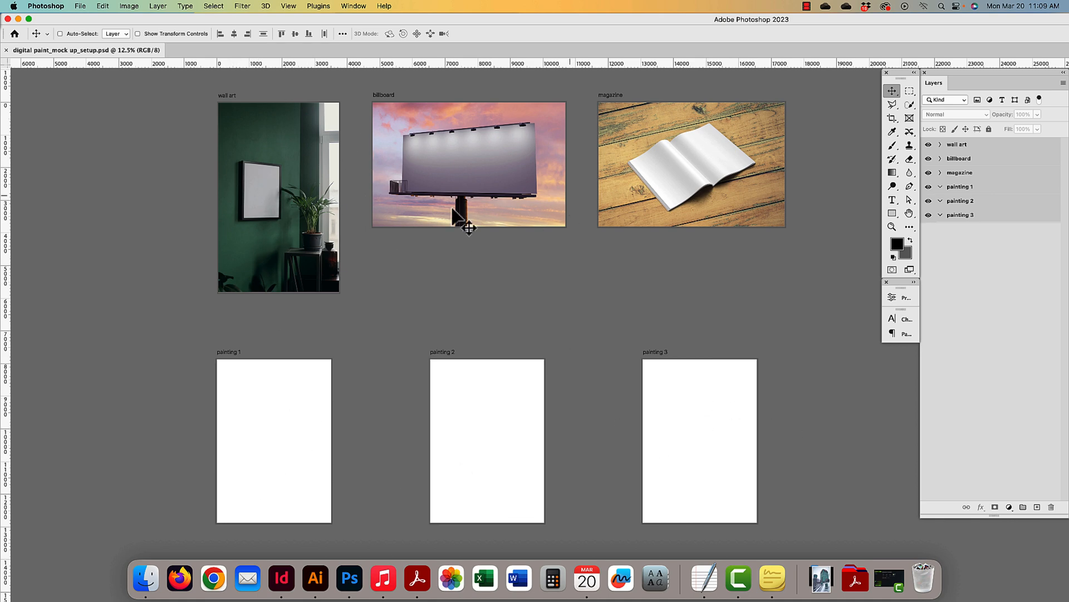
- Zoom in on the wall art artboard, select Layer 12, and switch to the Rectangle tool
{"action": "key", "text": "super+plus"}
{"action": "key", "text": "super+plus"}
{"action": "left_click_drag", "start_coordinate": [636, 161], "coordinate": [443, 345]}
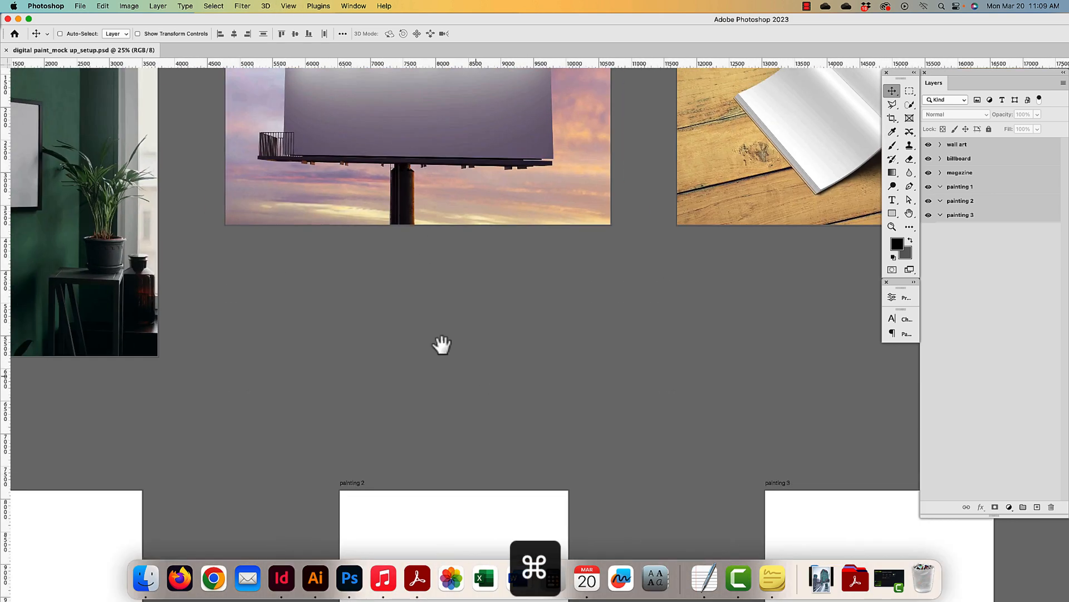
{"action": "left_click_drag", "start_coordinate": [138, 83], "coordinate": [550, 262]}
{"action": "left_click", "coordinate": [392, 302], "text": "super"}
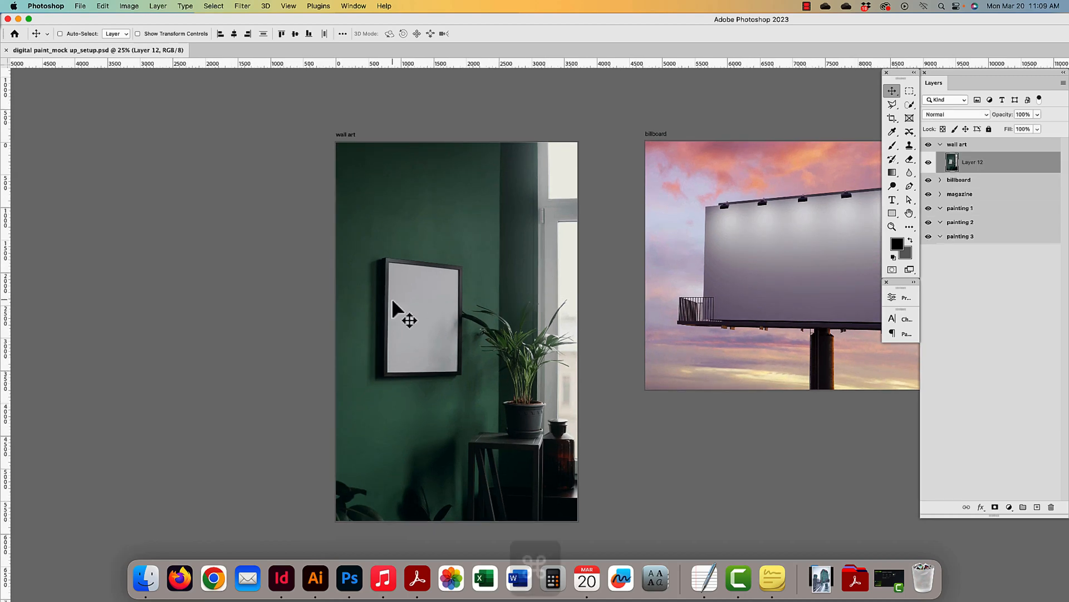
{"action": "key", "text": "super+plus"}
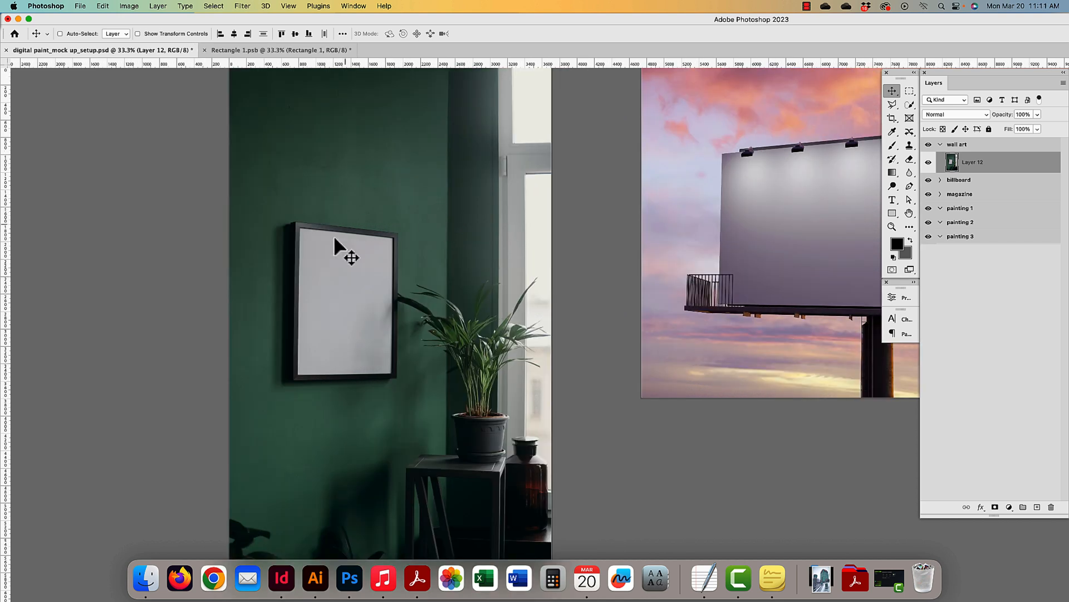
{"action": "left_click", "coordinate": [892, 215]}
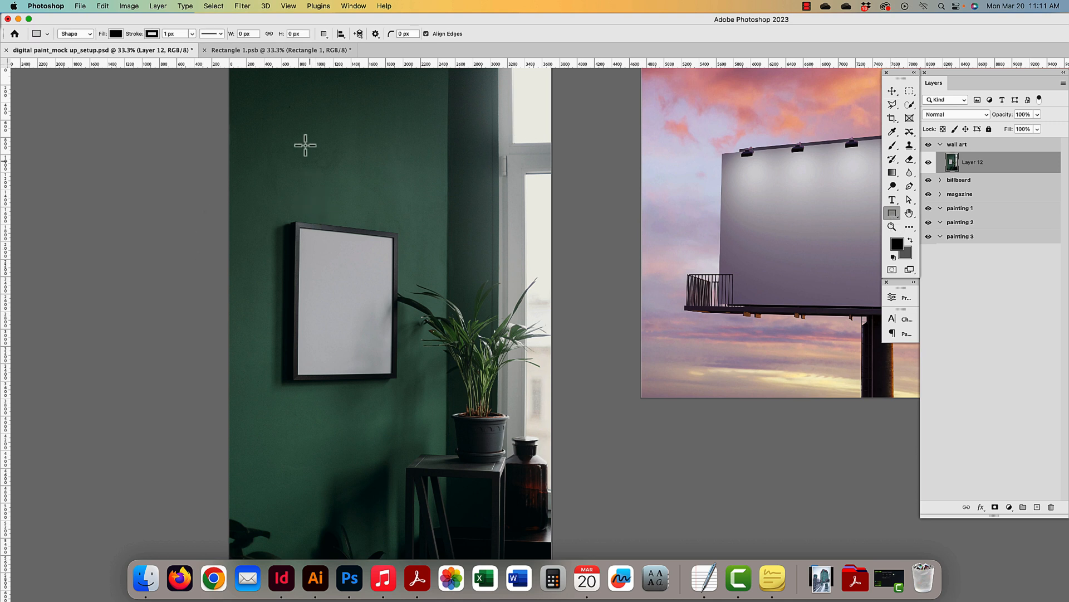
- Draw a black rectangle above the frame, redraw it once, and move it partly over the frame
{"action": "left_click_drag", "start_coordinate": [303, 114], "coordinate": [417, 270]}
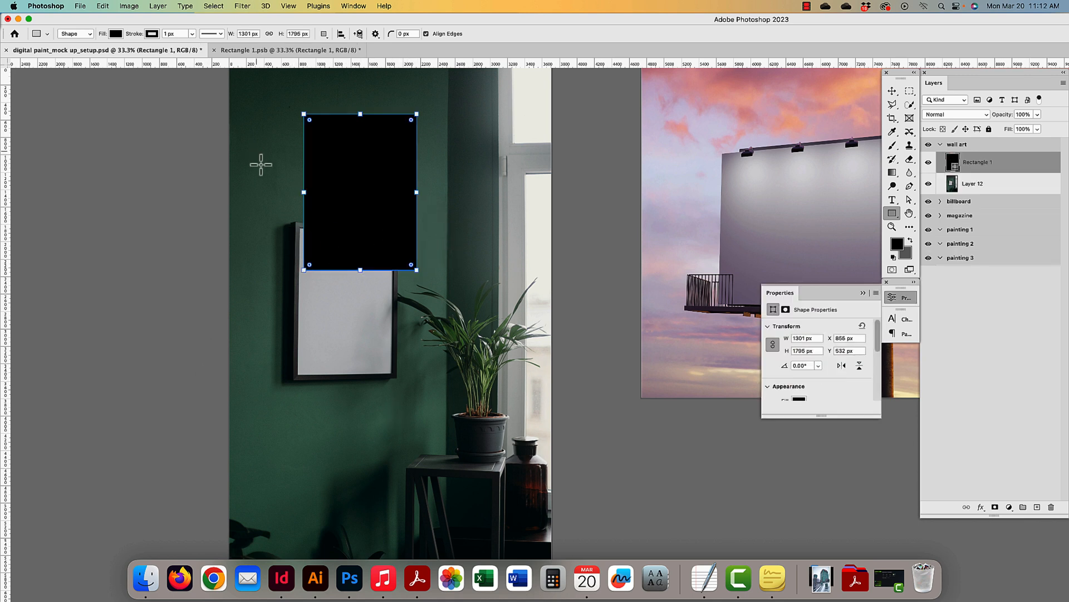
{"action": "key", "text": "super+z"}
{"action": "left_click_drag", "start_coordinate": [295, 109], "coordinate": [410, 269]}
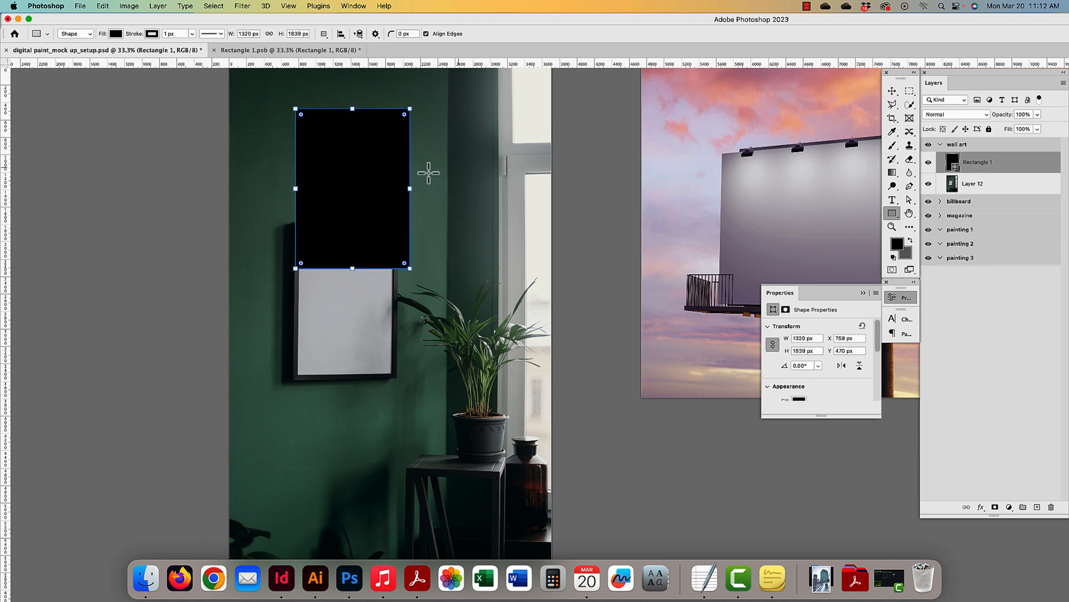
{"action": "left_click", "coordinate": [892, 90]}
{"action": "left_click_drag", "start_coordinate": [357, 180], "coordinate": [378, 208]}
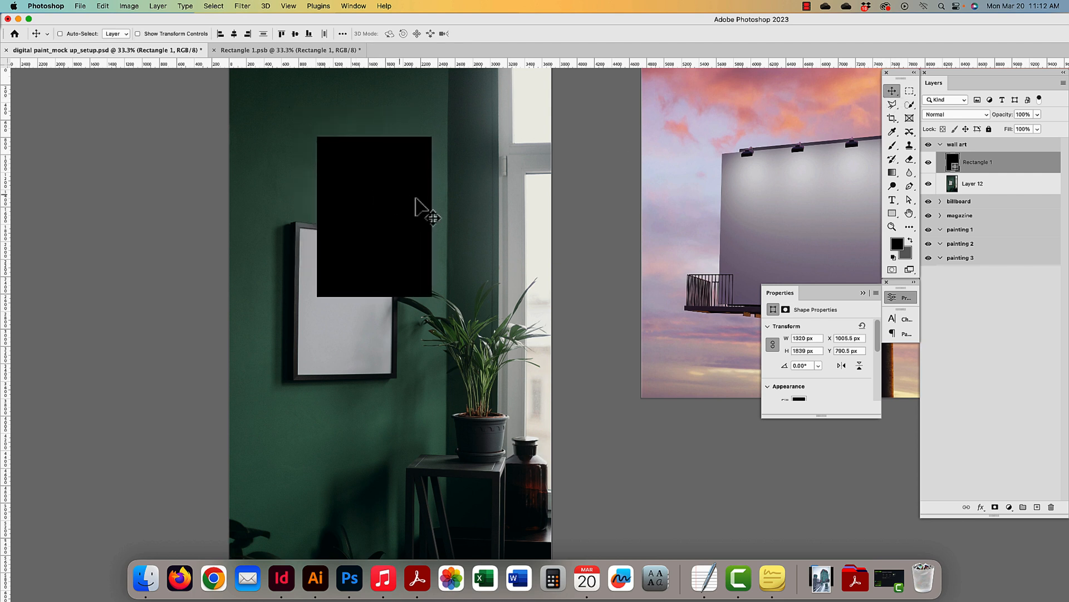
- Convert the Rectangle 1 layer into a smart object
{"action": "right_click", "coordinate": [1020, 170]}
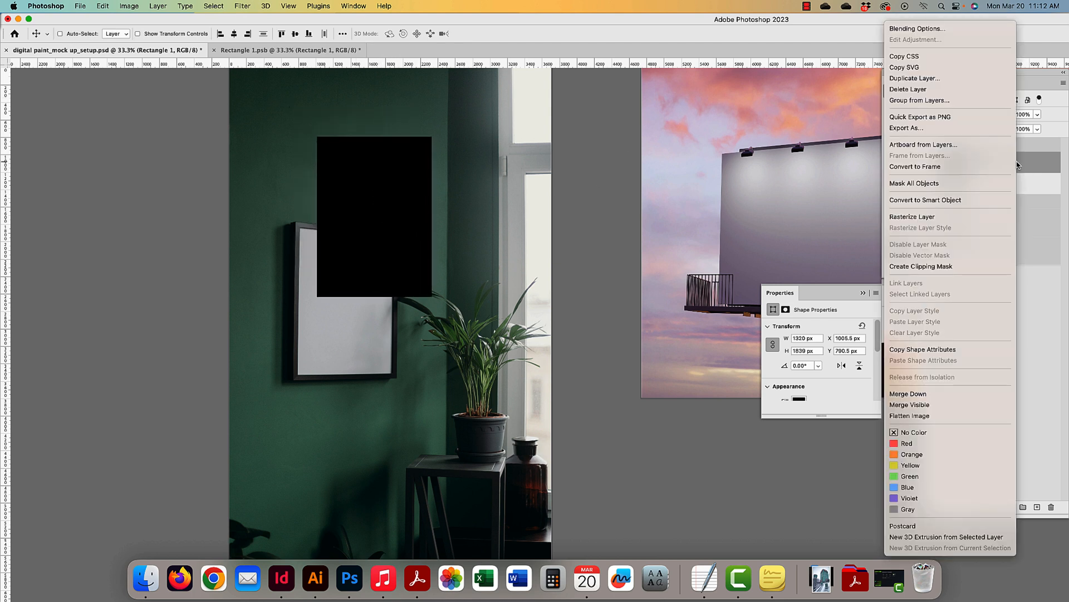
{"action": "left_click", "coordinate": [935, 199]}
{"action": "left_click", "coordinate": [1063, 84]}
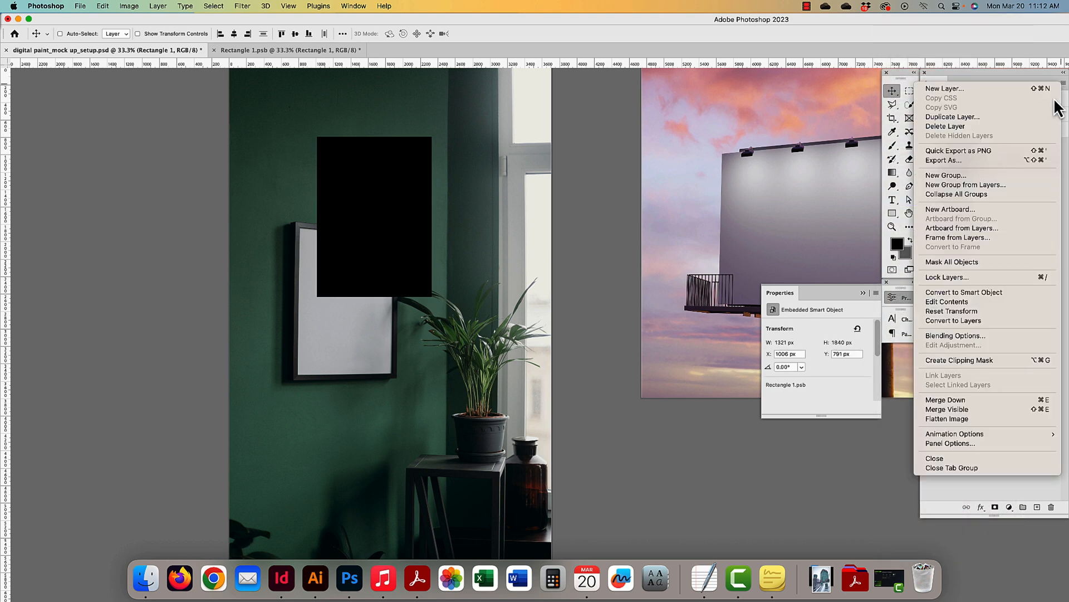
{"action": "left_click", "coordinate": [585, 162]}
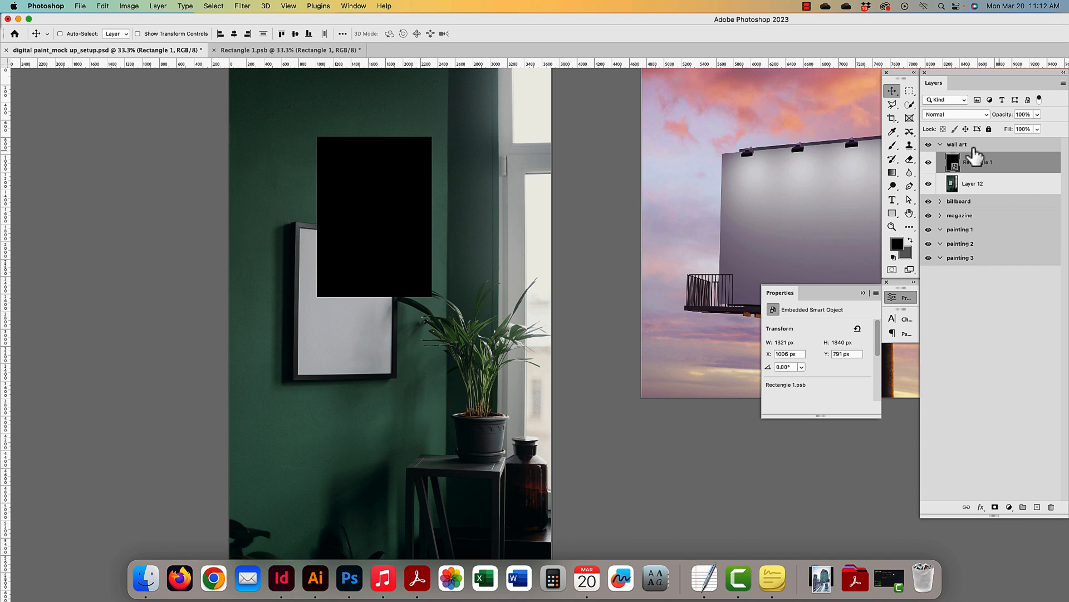
- Open the smart object's contents, then close Rectangle 1.psb without saving
{"action": "double_click", "coordinate": [955, 165]}
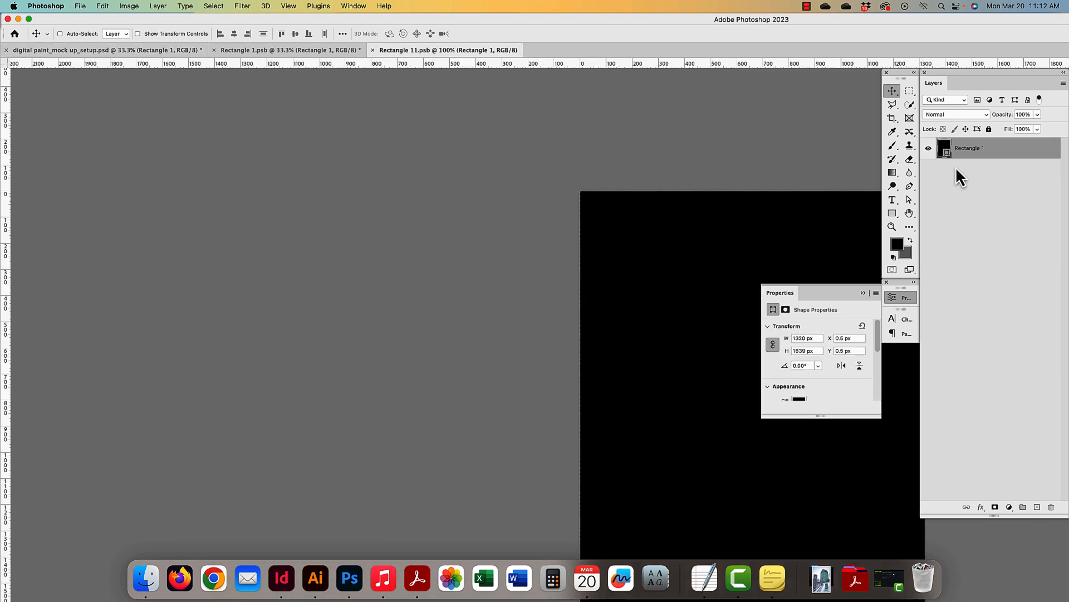
{"action": "key", "text": "super+minus"}
{"action": "key", "text": "super+minus"}
{"action": "key", "text": "super+minus"}
{"action": "key", "text": "super+minus"}
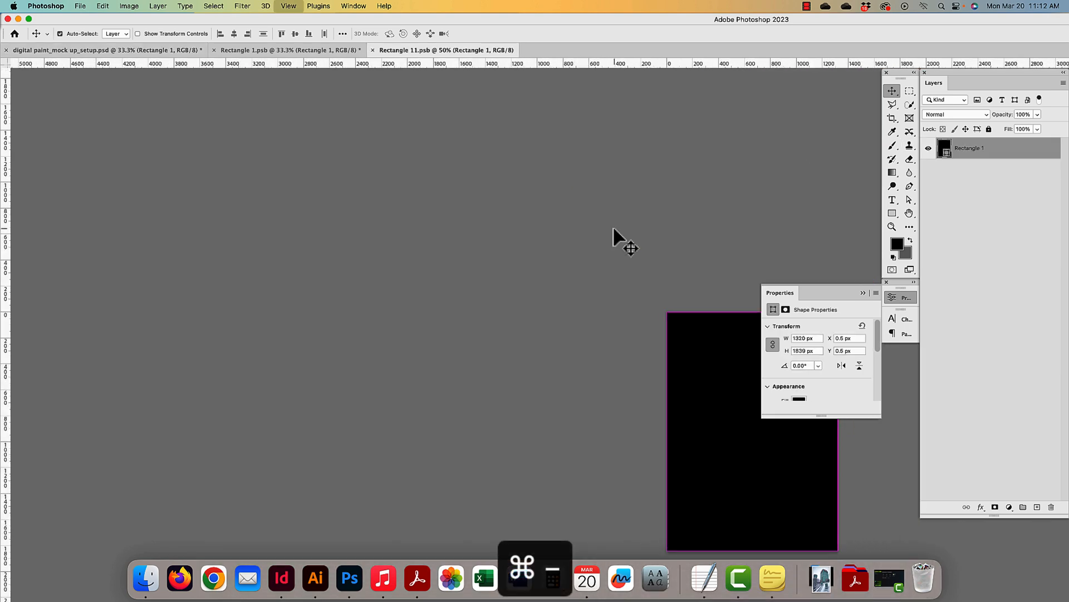
{"action": "left_click_drag", "start_coordinate": [618, 275], "coordinate": [435, 192]}
{"action": "left_click_drag", "start_coordinate": [514, 292], "coordinate": [450, 253]}
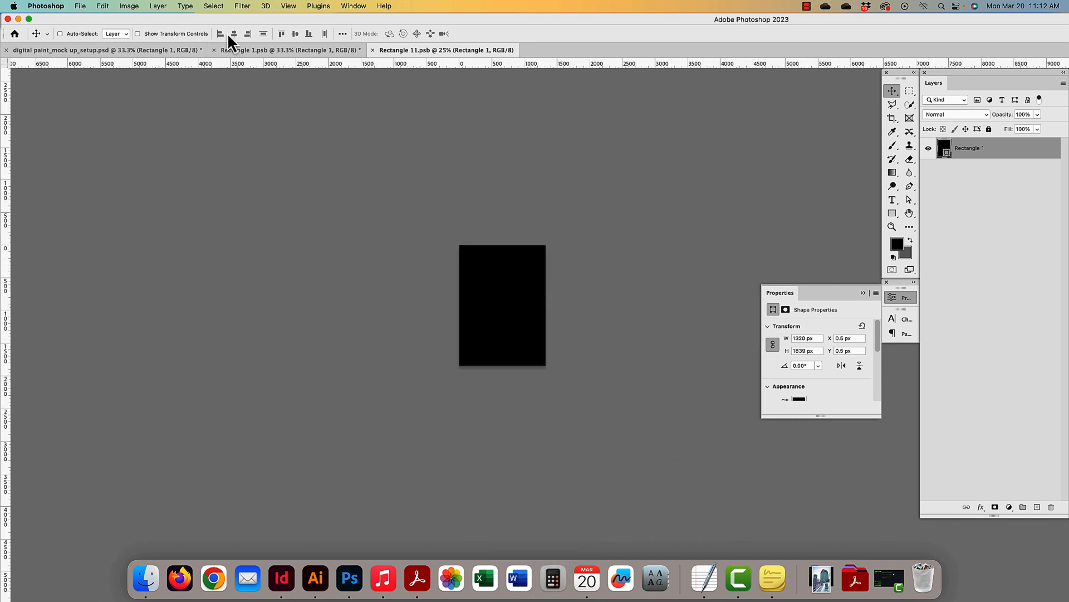
{"action": "left_click", "coordinate": [249, 49]}
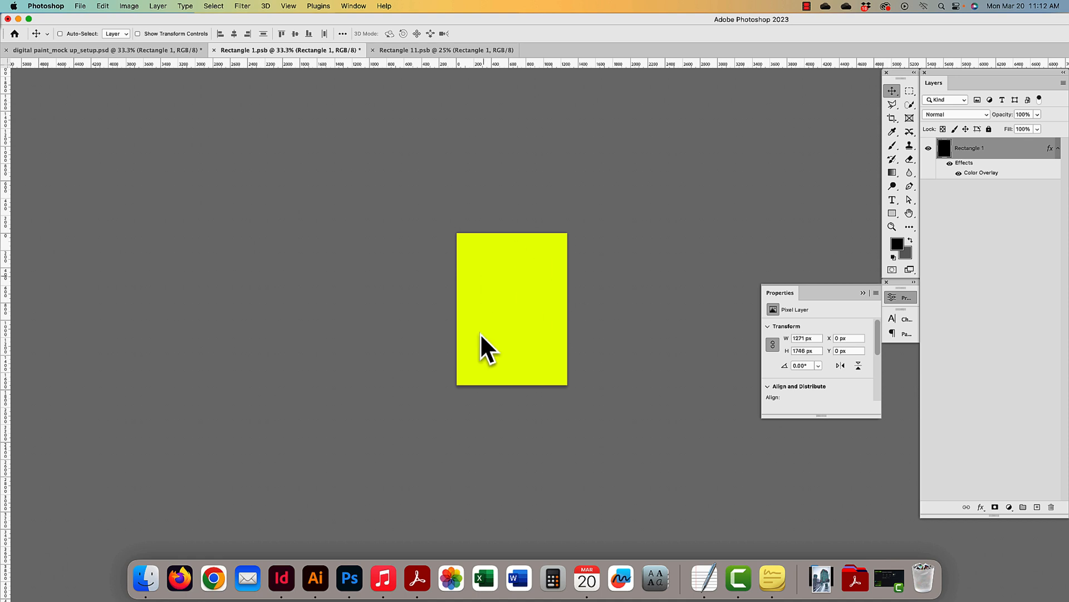
{"action": "left_click", "coordinate": [214, 50]}
{"action": "left_click", "coordinate": [536, 225]}
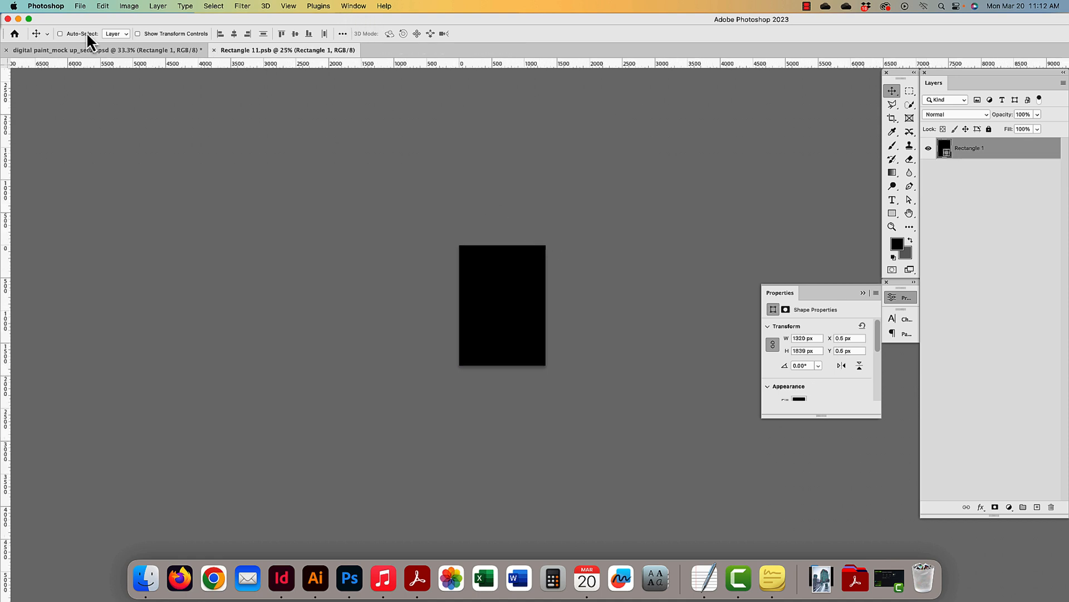
{"action": "left_click", "coordinate": [129, 51]}
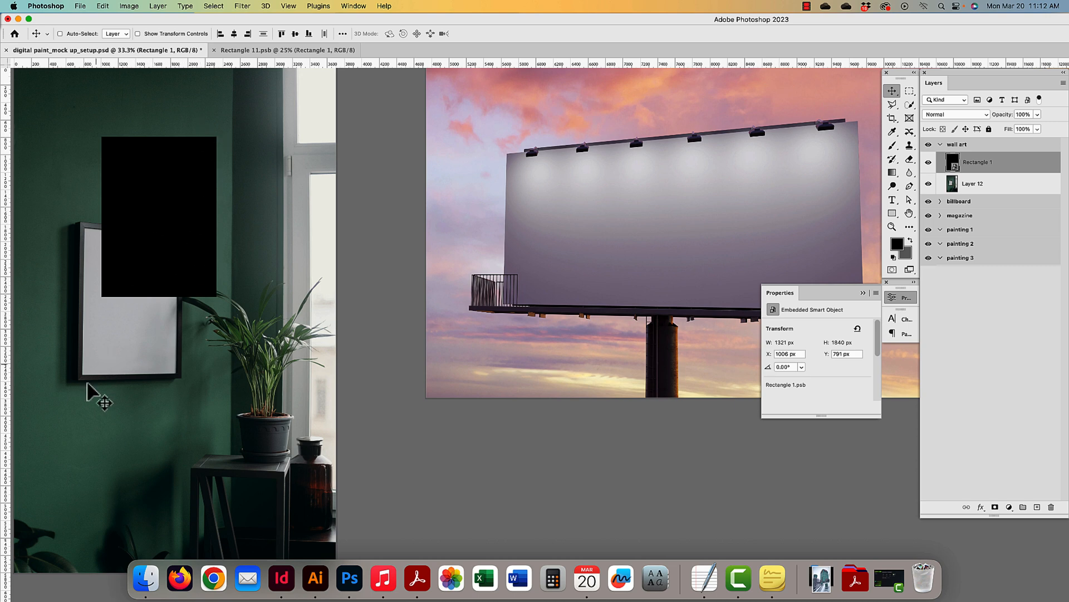
- Close Rectangle 11.psb and reopen the smart object's contents
{"action": "left_click", "coordinate": [255, 49]}
{"action": "left_click", "coordinate": [214, 51]}
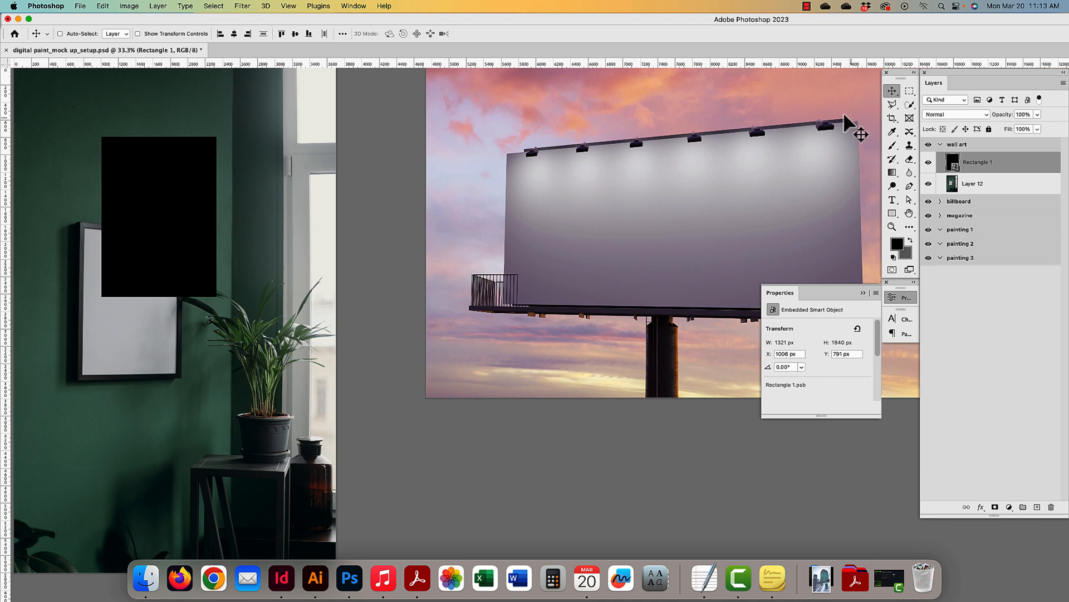
{"action": "double_click", "coordinate": [954, 167]}
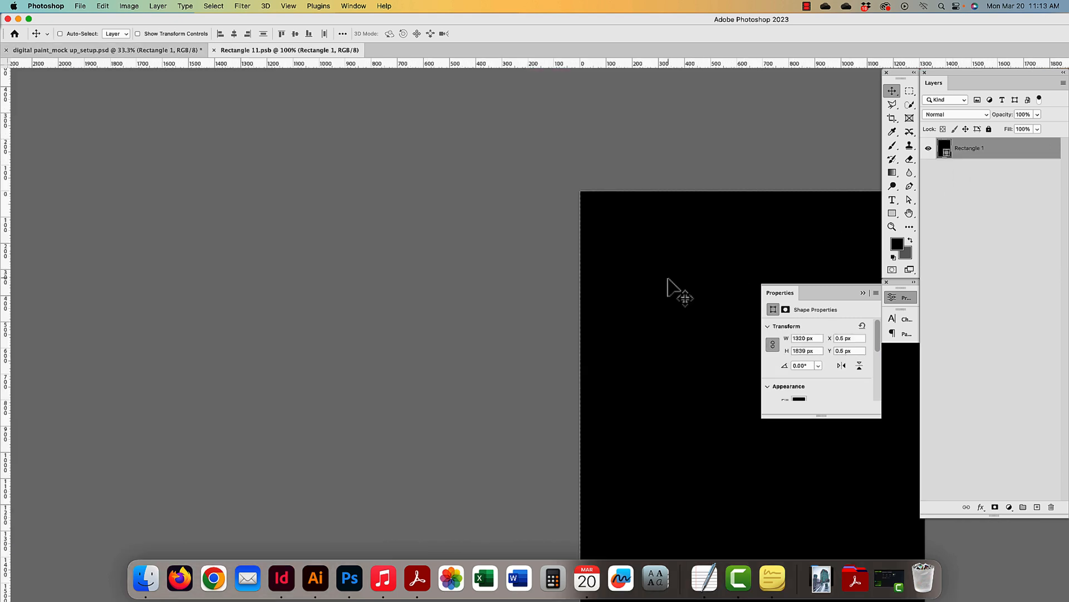
{"action": "key", "text": "super+minus"}
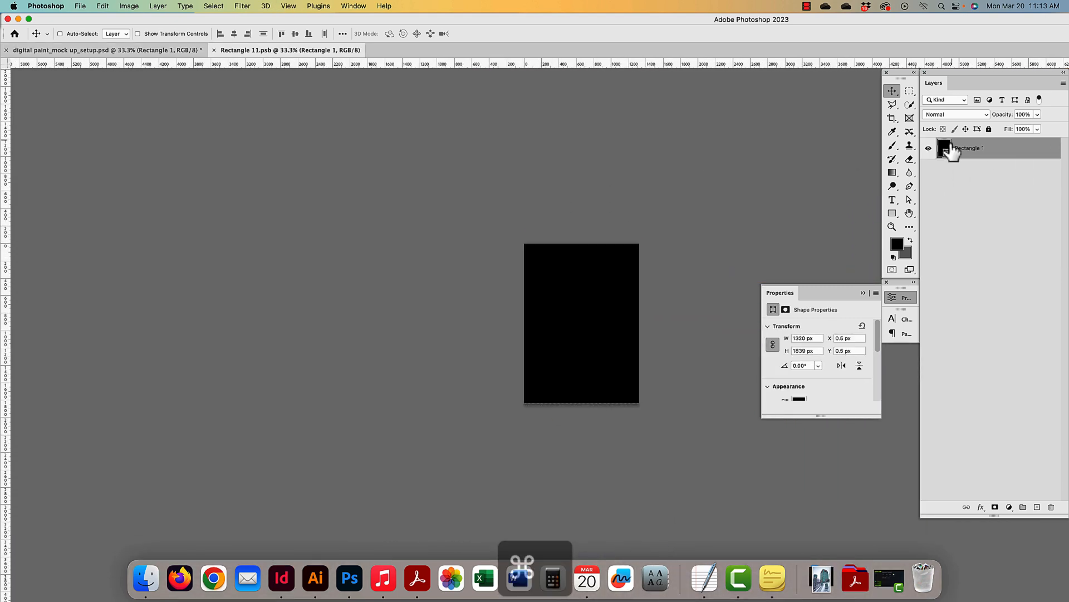
- Fill the rectangle with pure red (ff0000), save the contents, and return to the mockup
{"action": "double_click", "coordinate": [947, 153]}
{"action": "left_click_drag", "start_coordinate": [318, 475], "coordinate": [393, 388]}
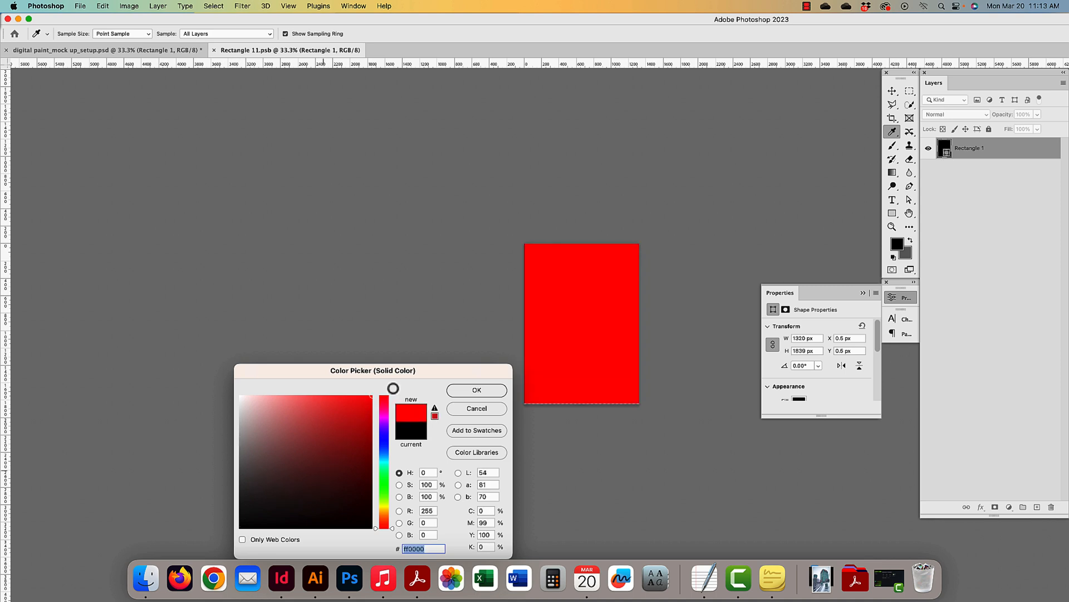
{"action": "left_click", "coordinate": [478, 390]}
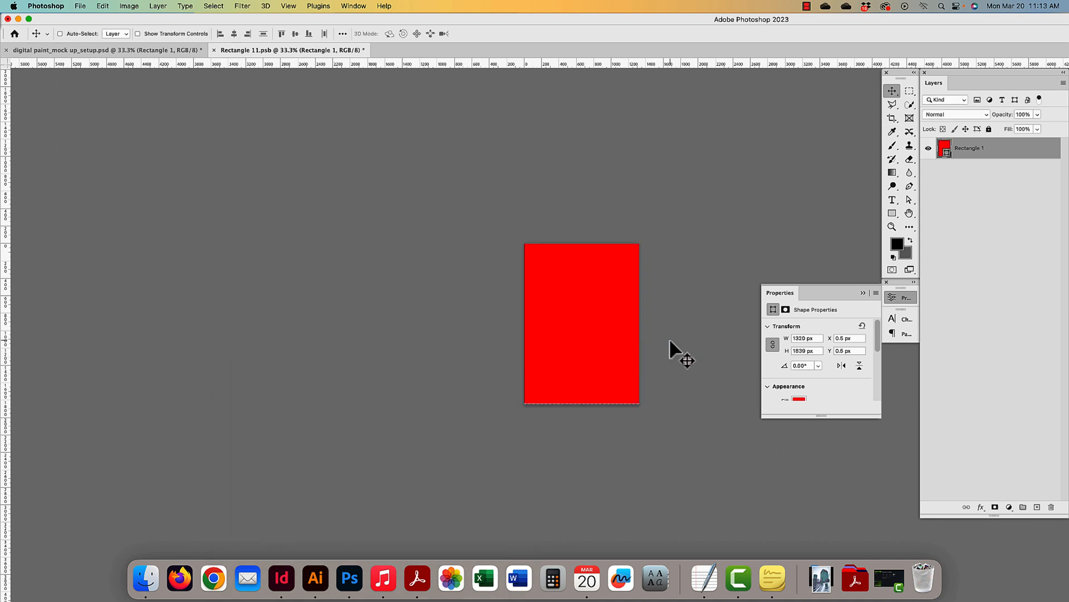
{"action": "scroll", "coordinate": [670, 338], "scroll_direction": "up", "scroll_amount": 1}
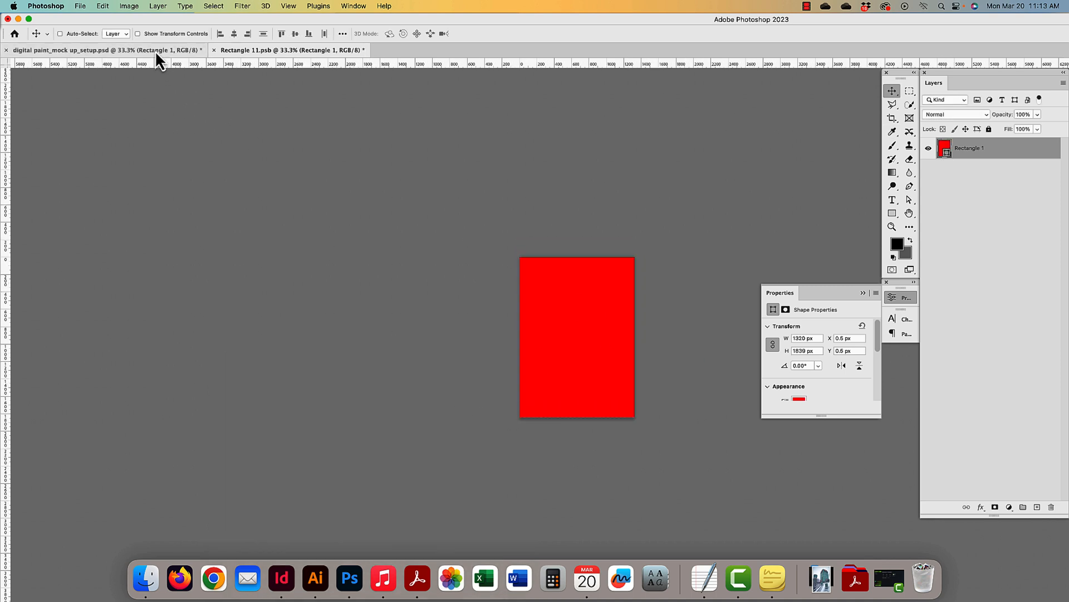
{"action": "key", "text": "super+s"}
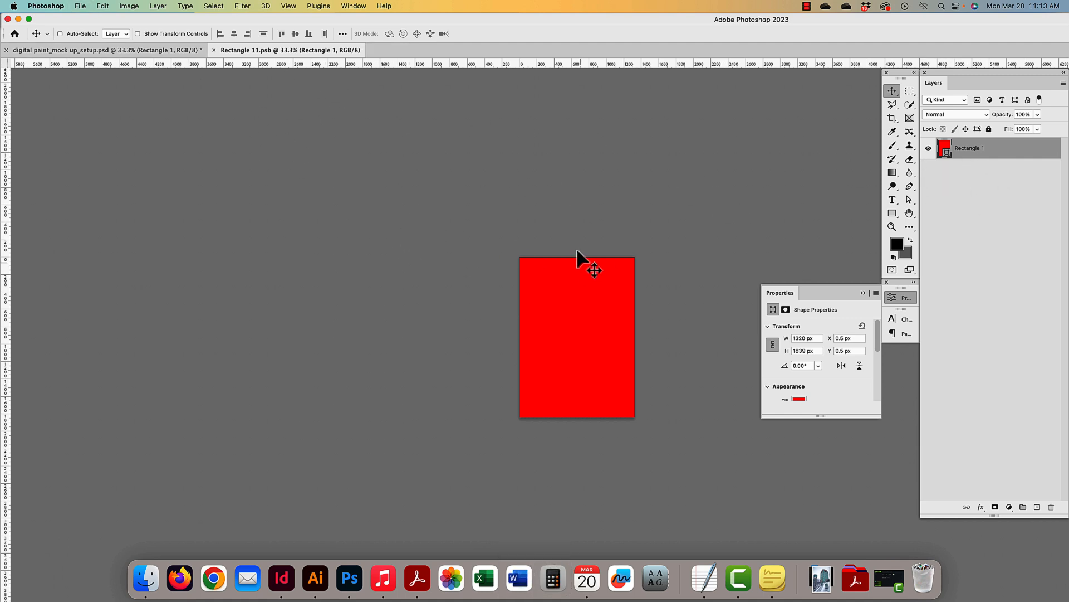
{"action": "left_click", "coordinate": [146, 50]}
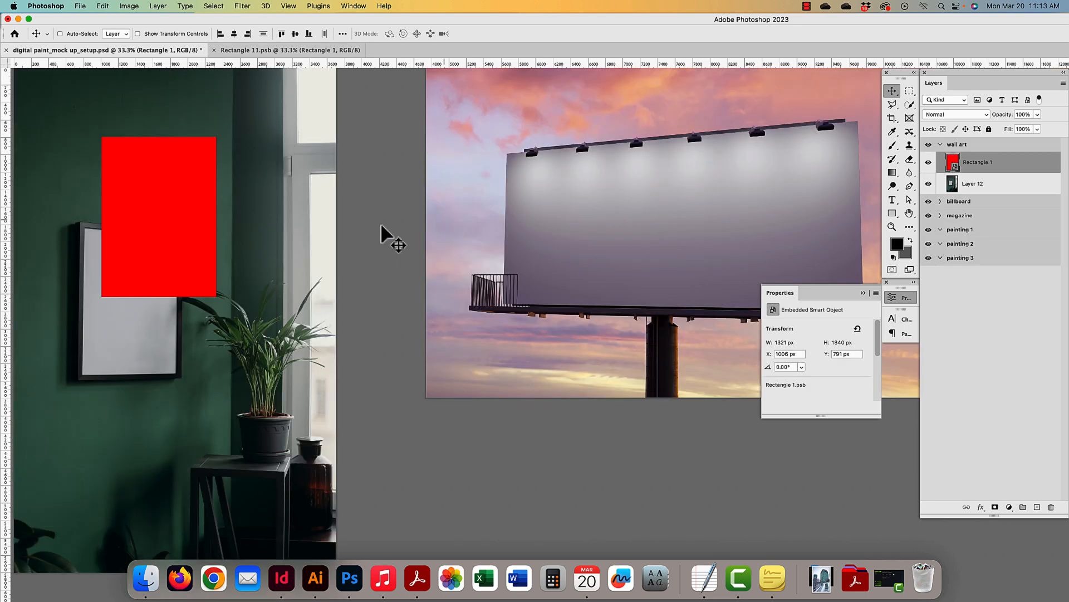
- Drag the red placeholder into position over the wall frame
{"action": "left_click_drag", "start_coordinate": [186, 249], "coordinate": [359, 286]}
{"action": "key", "text": "super+plus"}
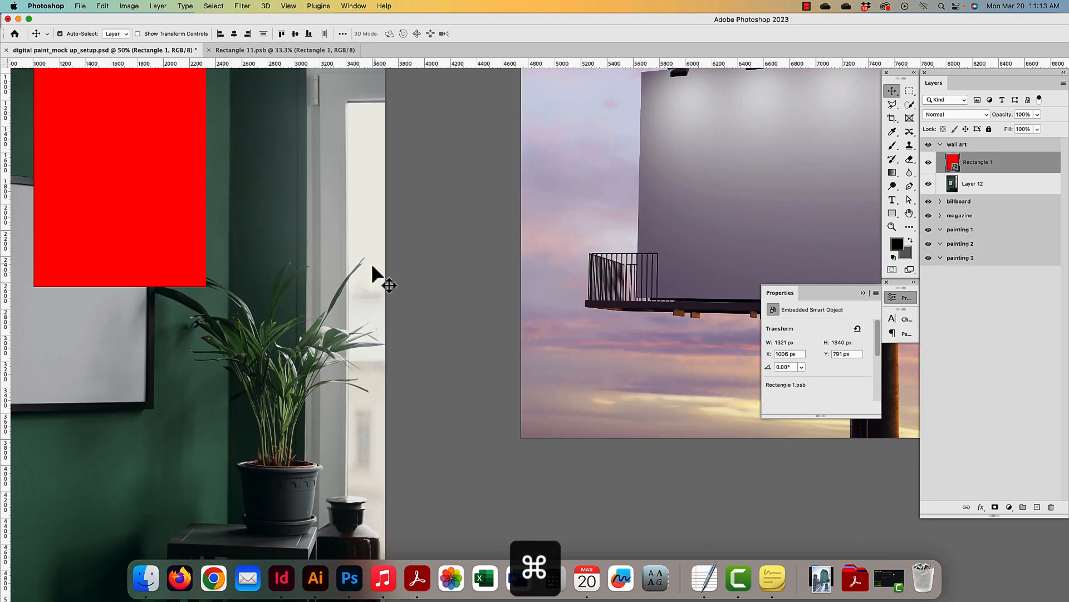
{"action": "left_click_drag", "start_coordinate": [279, 294], "coordinate": [621, 366]}
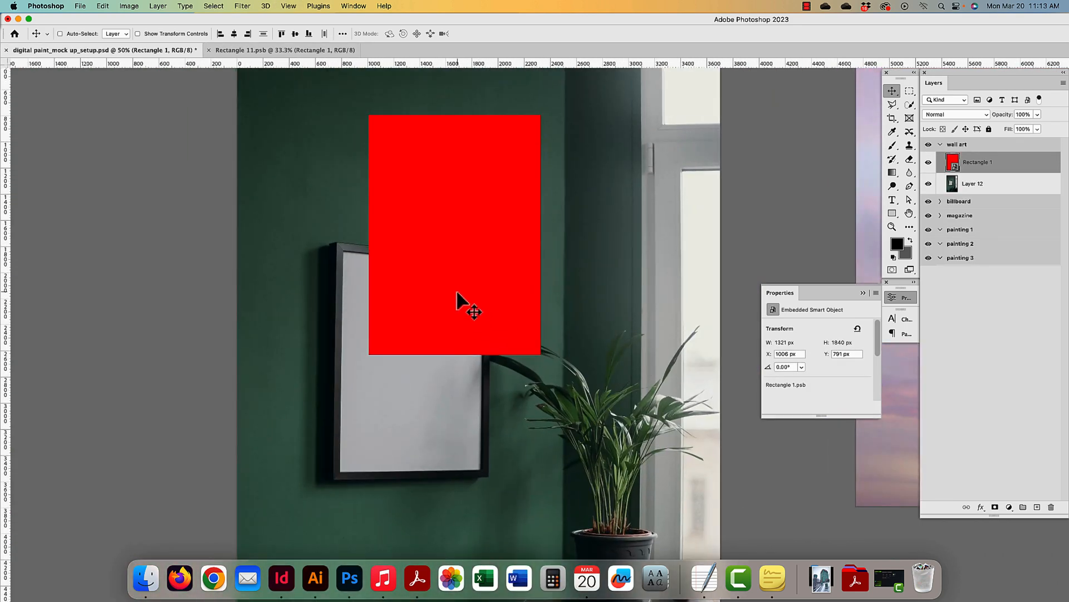
{"action": "left_click_drag", "start_coordinate": [459, 298], "coordinate": [429, 407]}
{"action": "left_click_drag", "start_coordinate": [417, 331], "coordinate": [501, 337]}
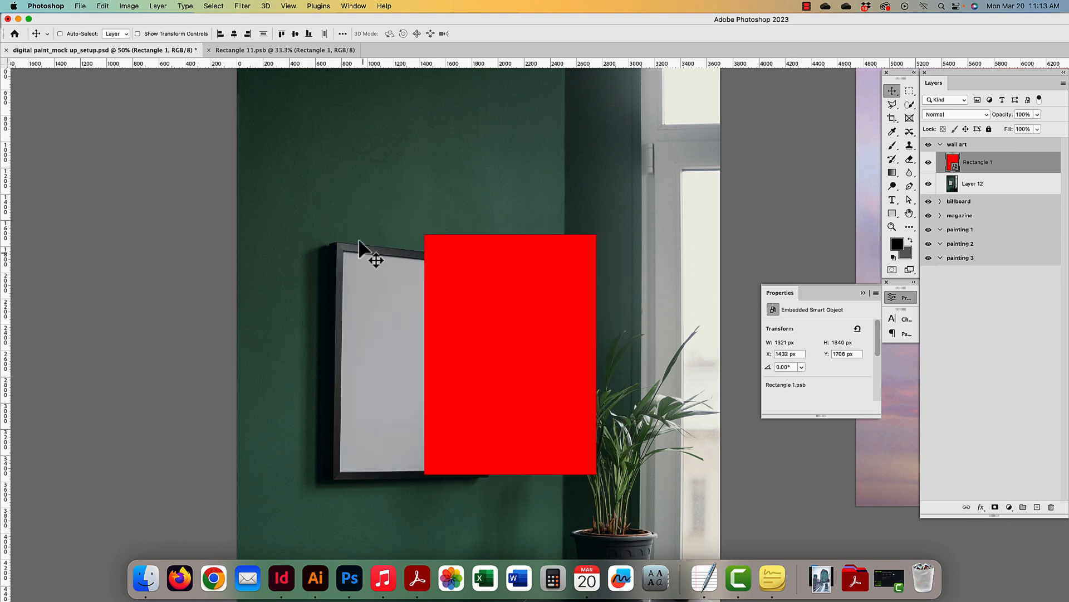
{"action": "left_click_drag", "start_coordinate": [477, 483], "coordinate": [403, 408]}
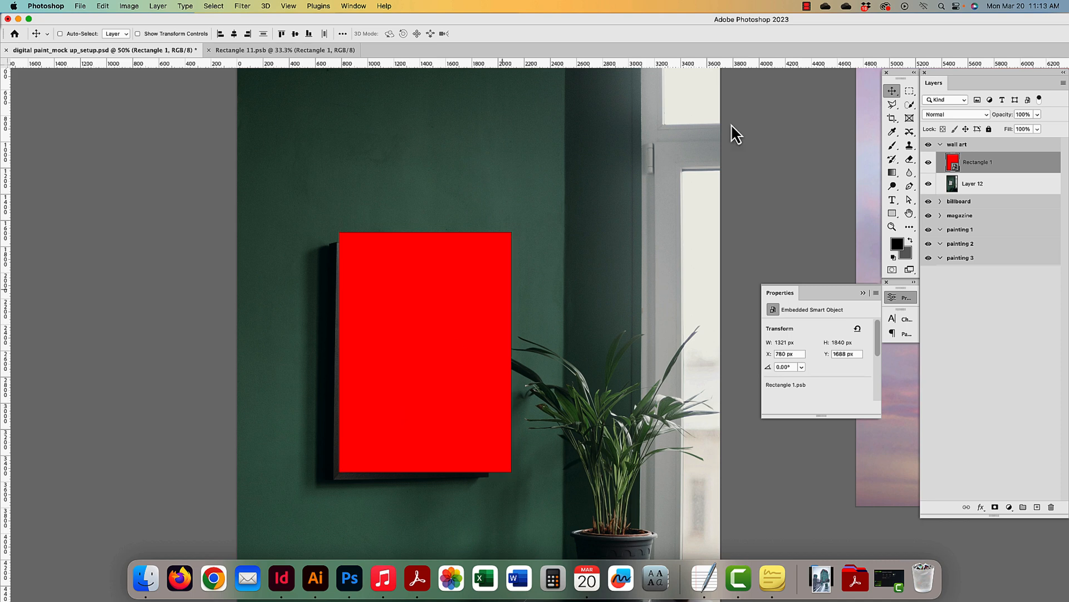
- Lower the placeholder's opacity to 40% and begin a free transform
{"action": "left_click", "coordinate": [1029, 115]}
{"action": "key", "text": "shift+Down"}
{"action": "key", "text": "shift+Down"}
{"action": "key", "text": "shift+Down"}
{"action": "key", "text": "shift+Down"}
{"action": "key", "text": "shift+Down"}
{"action": "key", "text": "shift+Down"}
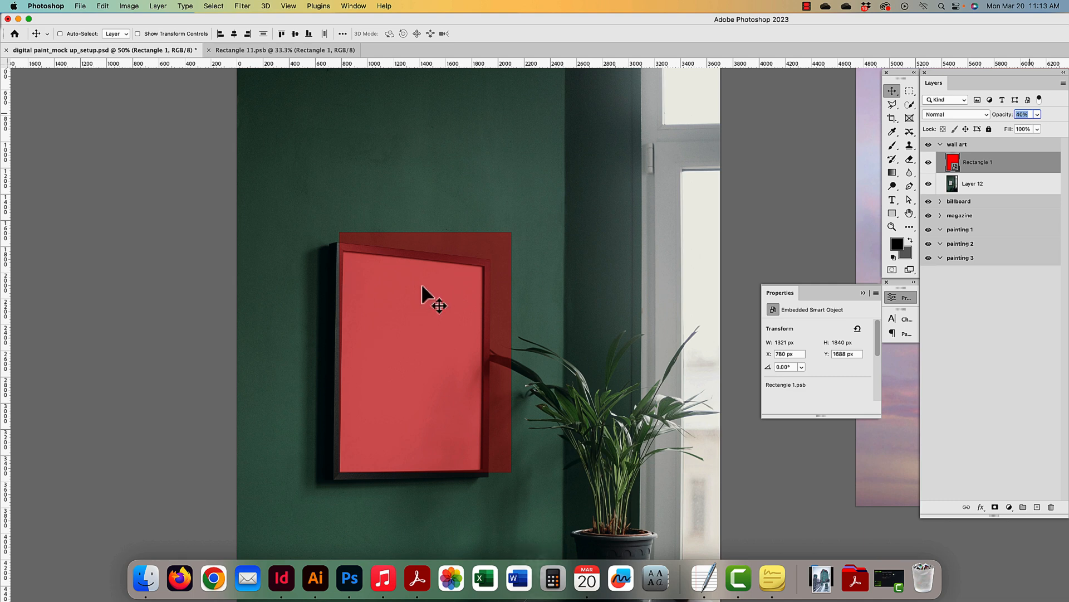
{"action": "key", "text": "super+equal"}
{"action": "key", "text": "super+t"}
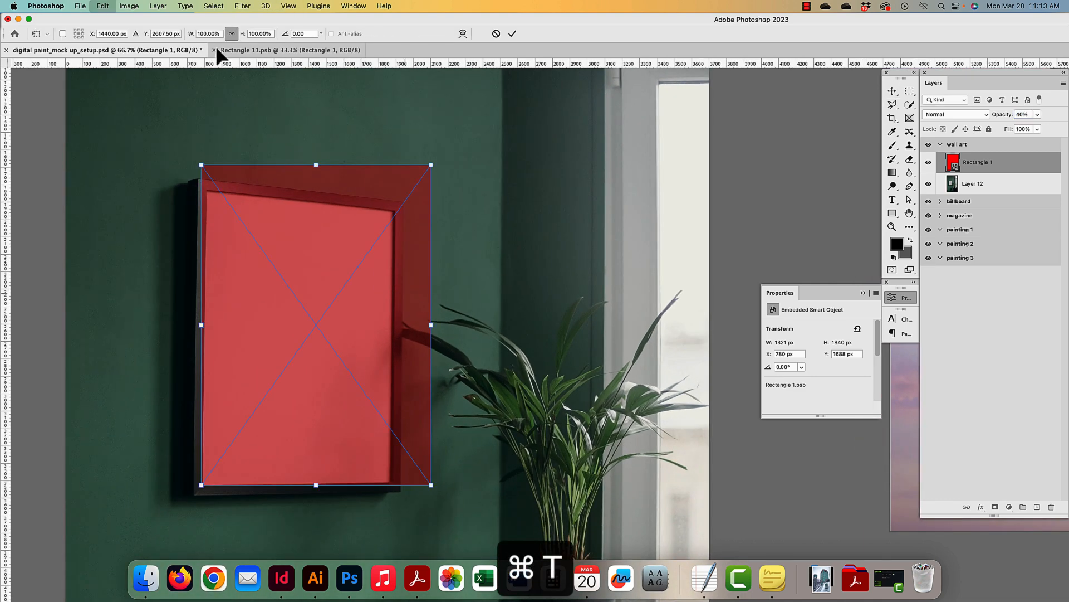
- Switch the transform to Distort and pin the top-right and top-left corners to the frame
{"action": "left_click", "coordinate": [103, 6]}
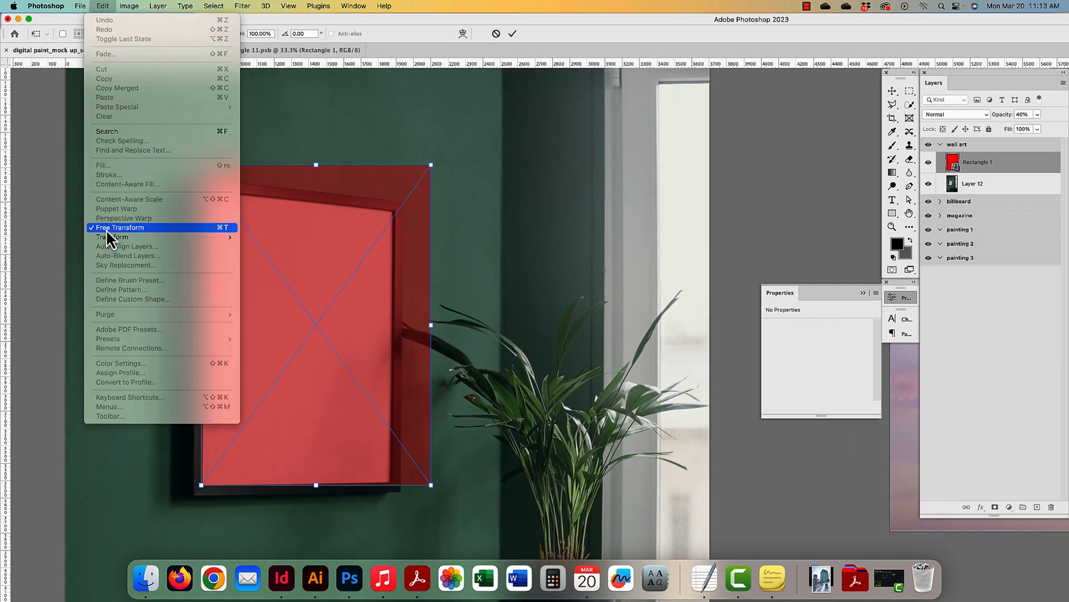
{"action": "mouse_move", "coordinate": [105, 237]}
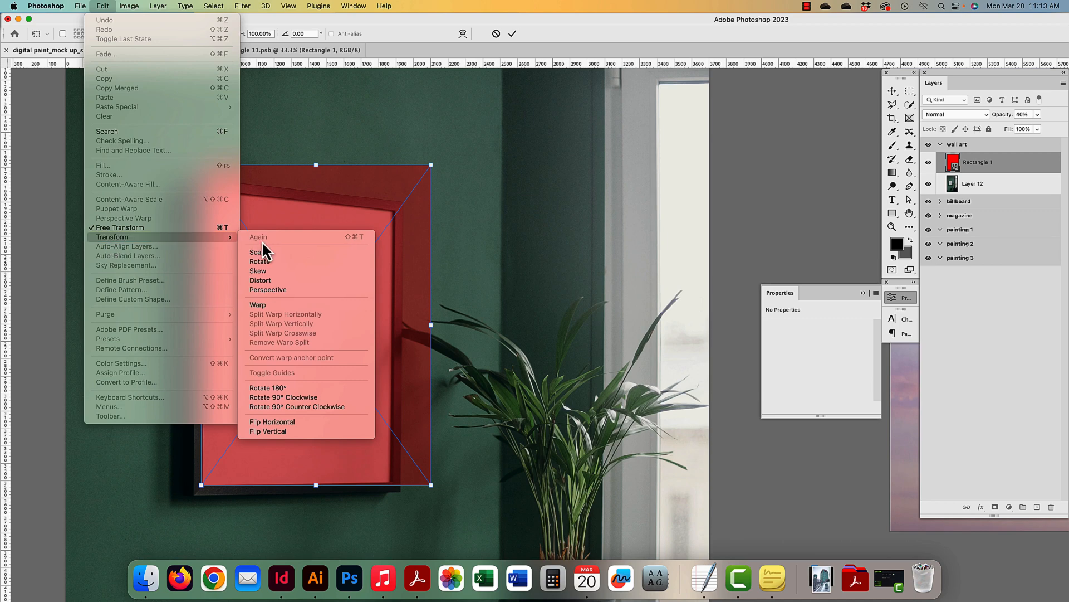
{"action": "left_click", "coordinate": [268, 280]}
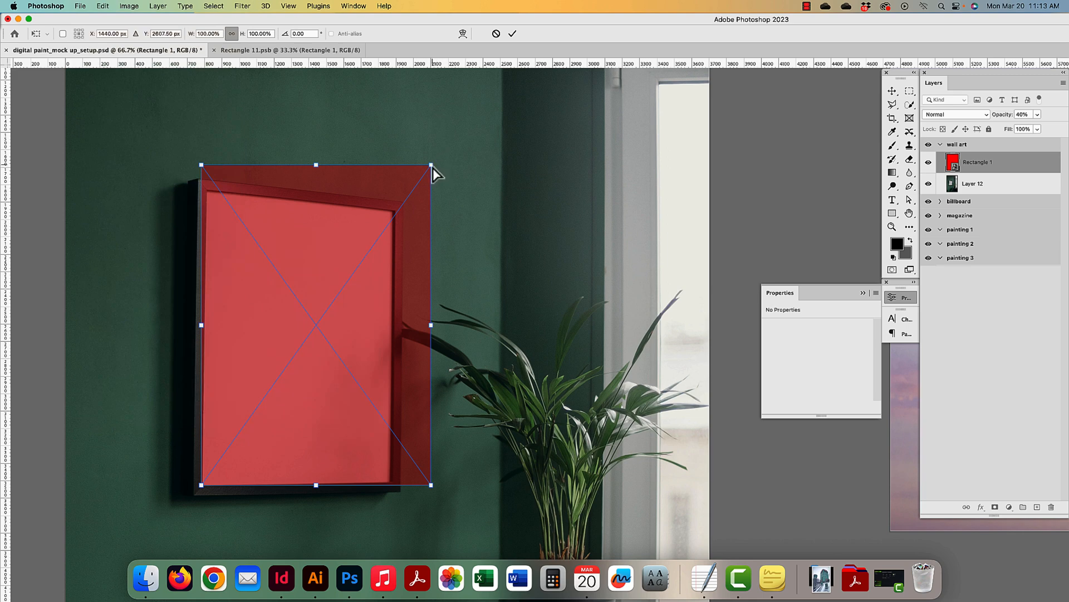
{"action": "left_click_drag", "start_coordinate": [431, 166], "coordinate": [401, 209]}
{"action": "scroll", "coordinate": [392, 211], "scroll_direction": "up", "scroll_amount": 10}
{"action": "left_click_drag", "start_coordinate": [320, 227], "coordinate": [804, 250]}
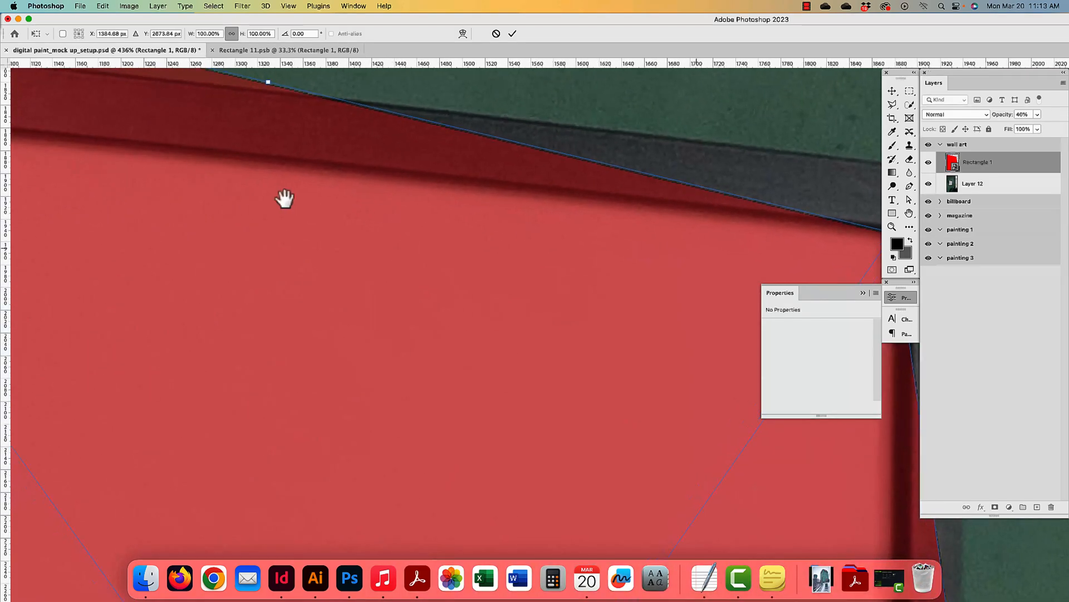
{"action": "left_click_drag", "start_coordinate": [222, 190], "coordinate": [579, 285]}
{"action": "left_click_drag", "start_coordinate": [454, 231], "coordinate": [777, 270]}
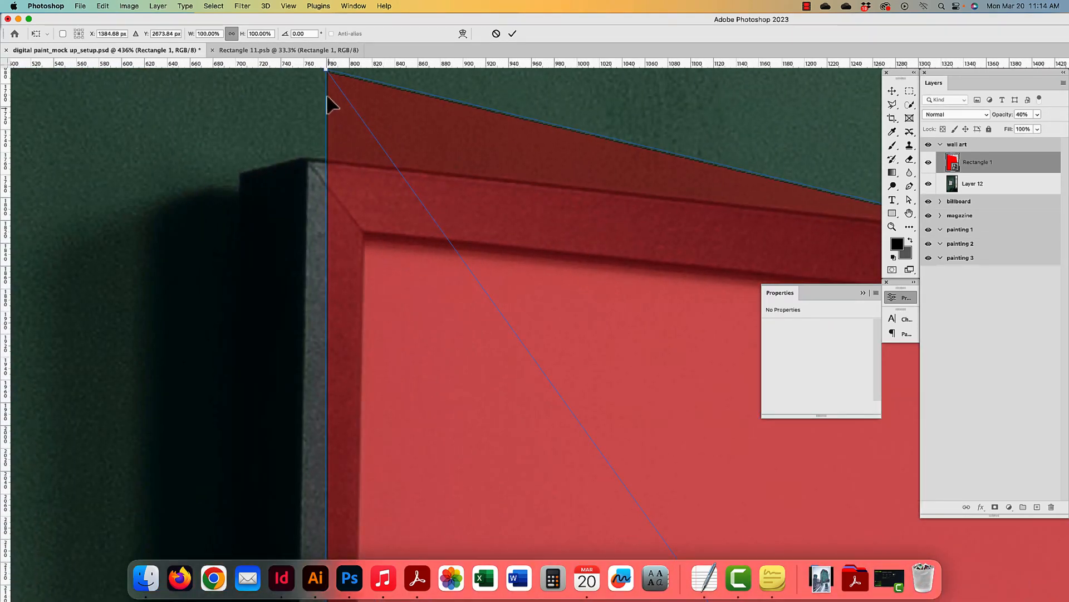
{"action": "left_click_drag", "start_coordinate": [328, 73], "coordinate": [364, 232]}
- Align the bottom-left and bottom-right corners with the frame's inner corners and apply the distortion
{"action": "left_click_drag", "start_coordinate": [418, 415], "coordinate": [449, 232]}
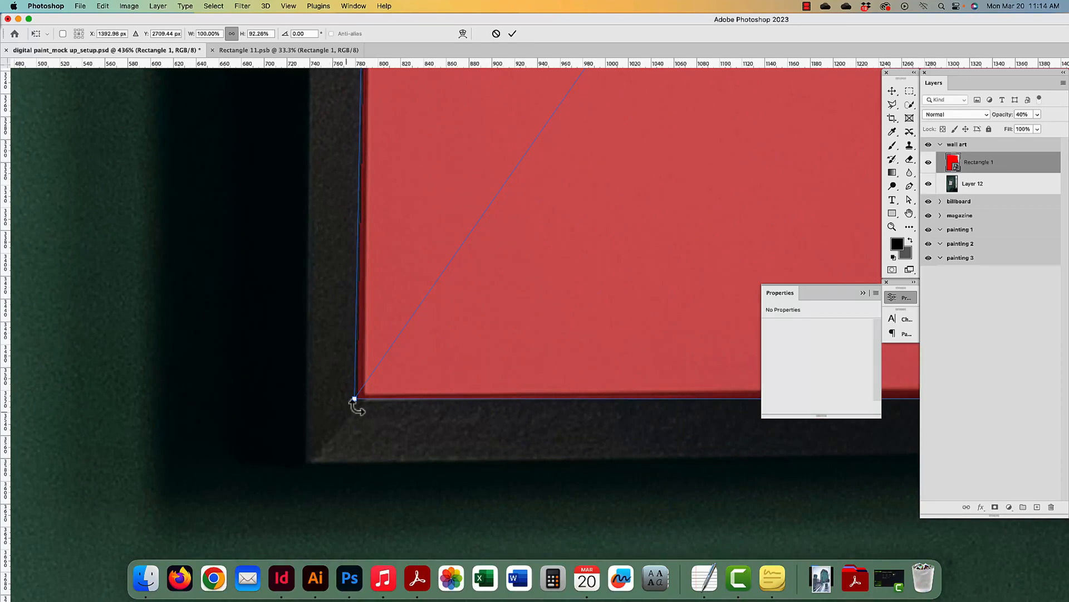
{"action": "left_click_drag", "start_coordinate": [359, 397], "coordinate": [362, 394]}
{"action": "left_click_drag", "start_coordinate": [562, 358], "coordinate": [318, 330]}
{"action": "left_click_drag", "start_coordinate": [712, 332], "coordinate": [334, 370]}
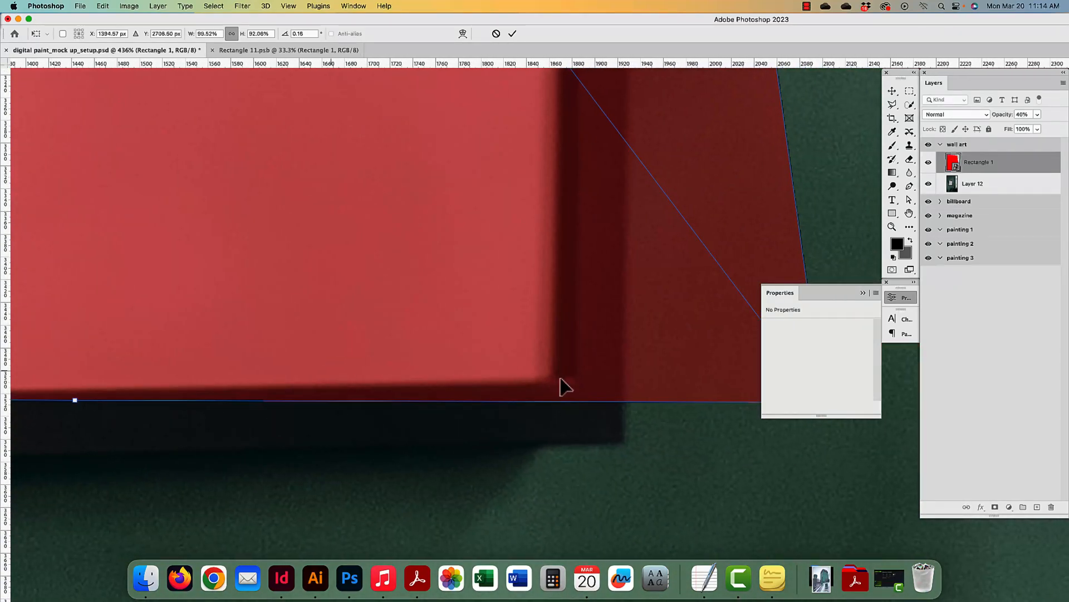
{"action": "left_click_drag", "start_coordinate": [622, 376], "coordinate": [387, 381]}
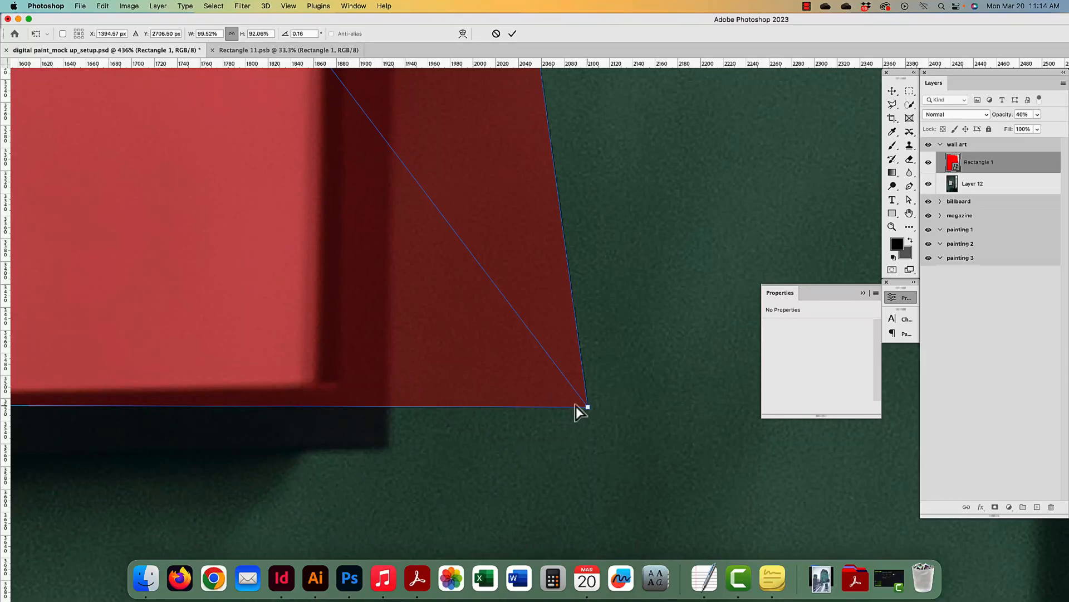
{"action": "left_click_drag", "start_coordinate": [575, 406], "coordinate": [321, 385]}
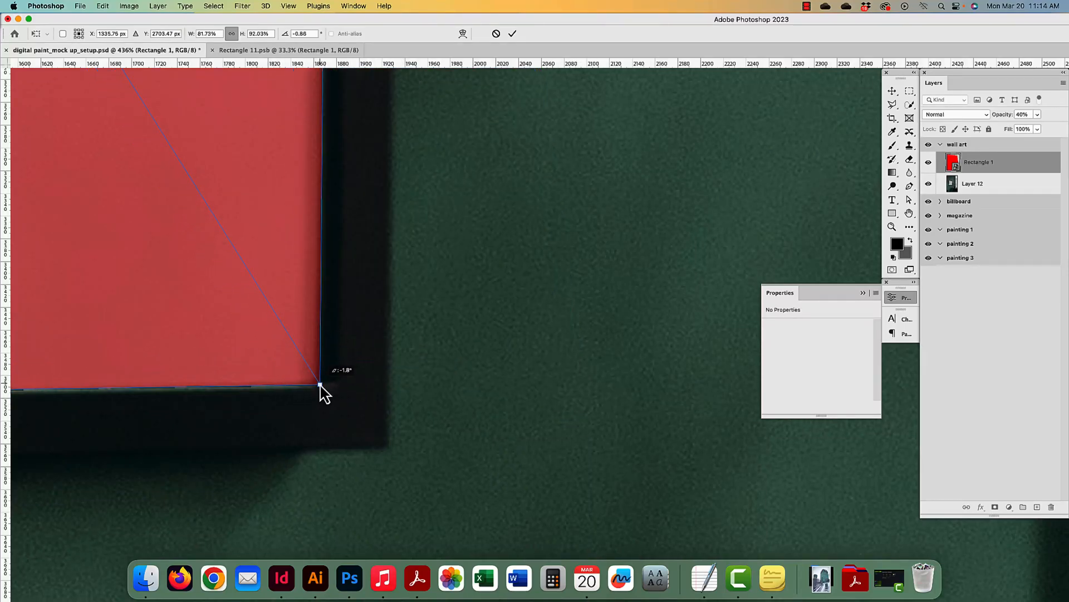
{"action": "key", "text": "super+minus"}
{"action": "key", "text": "super+minus"}
{"action": "key", "text": "super+minus"}
{"action": "key", "text": "super+minus"}
{"action": "key", "text": "super+minus"}
{"action": "key", "text": "super+minus"}
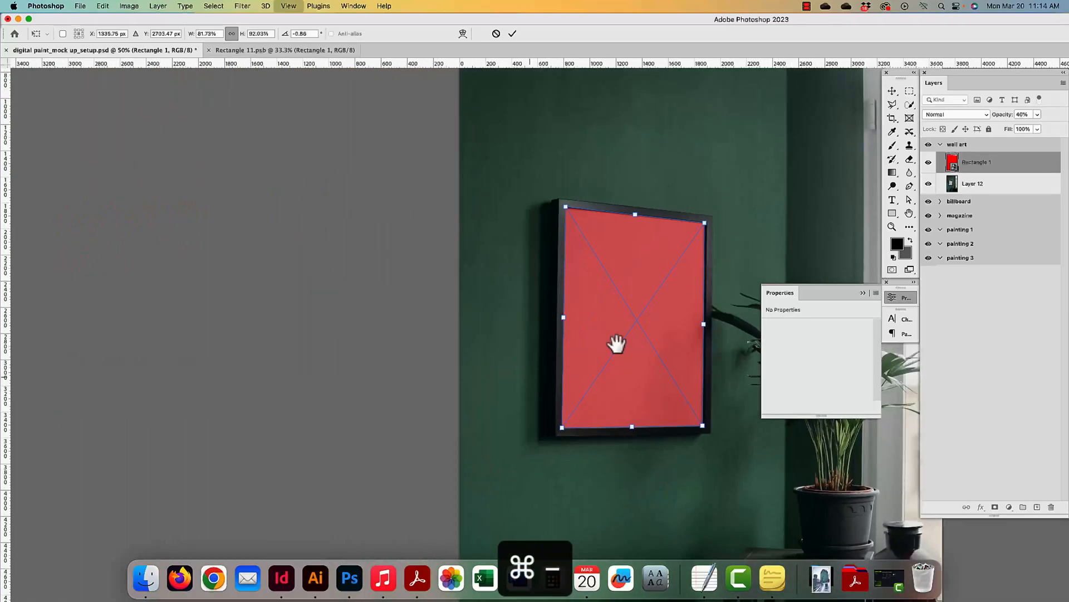
{"action": "left_click_drag", "start_coordinate": [616, 343], "coordinate": [395, 373]}
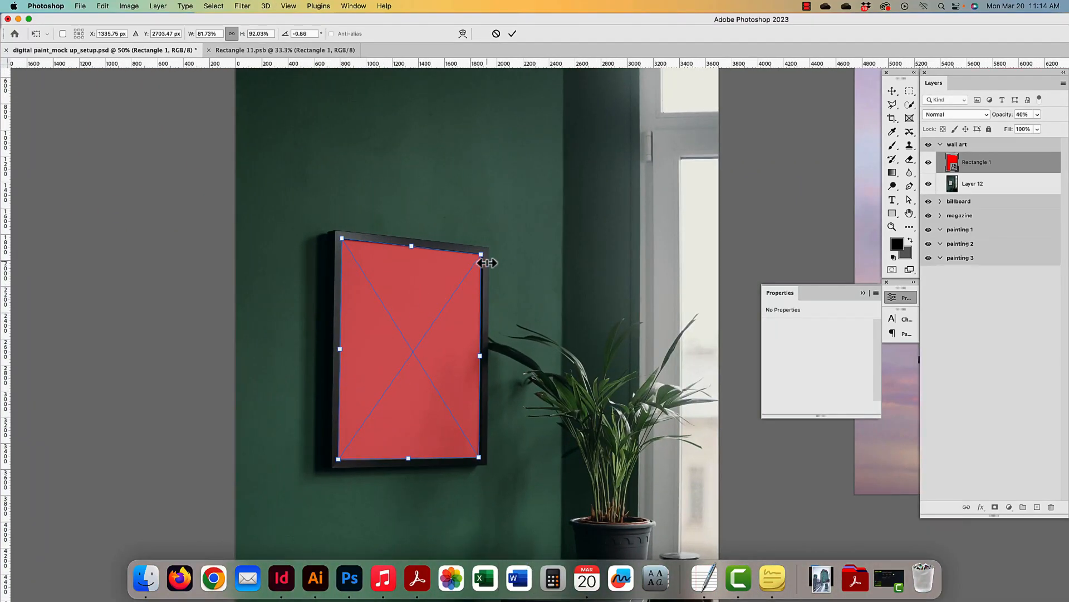
{"action": "key", "text": "Return"}
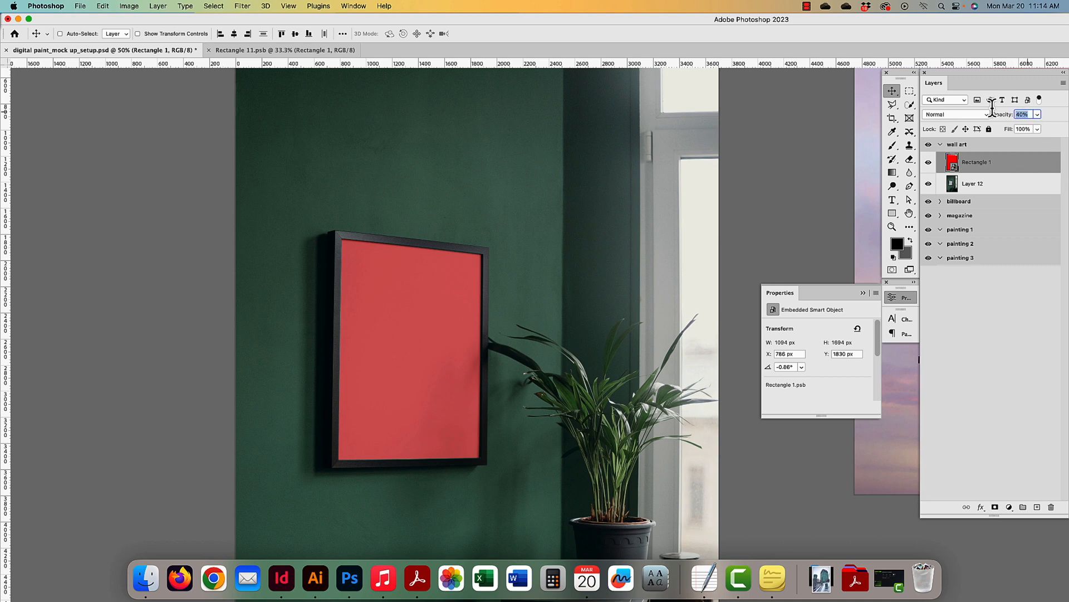
- Set the placeholder's opacity back to 100%
{"action": "type", "text": "50"}
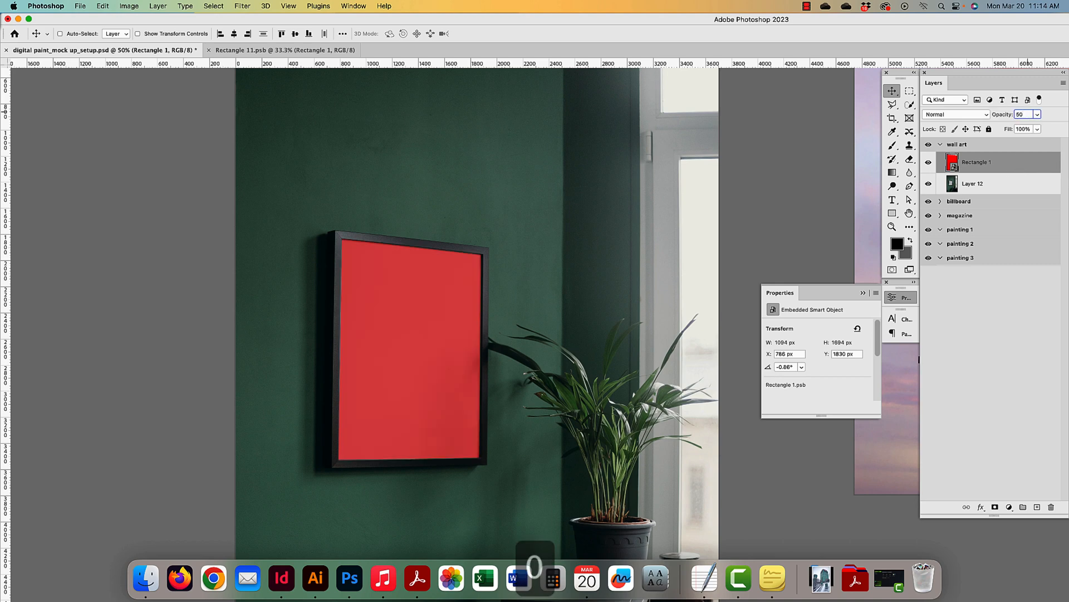
{"action": "key", "text": "BackSpace"}
{"action": "key", "text": "BackSpace"}
{"action": "type", "text": "100"}
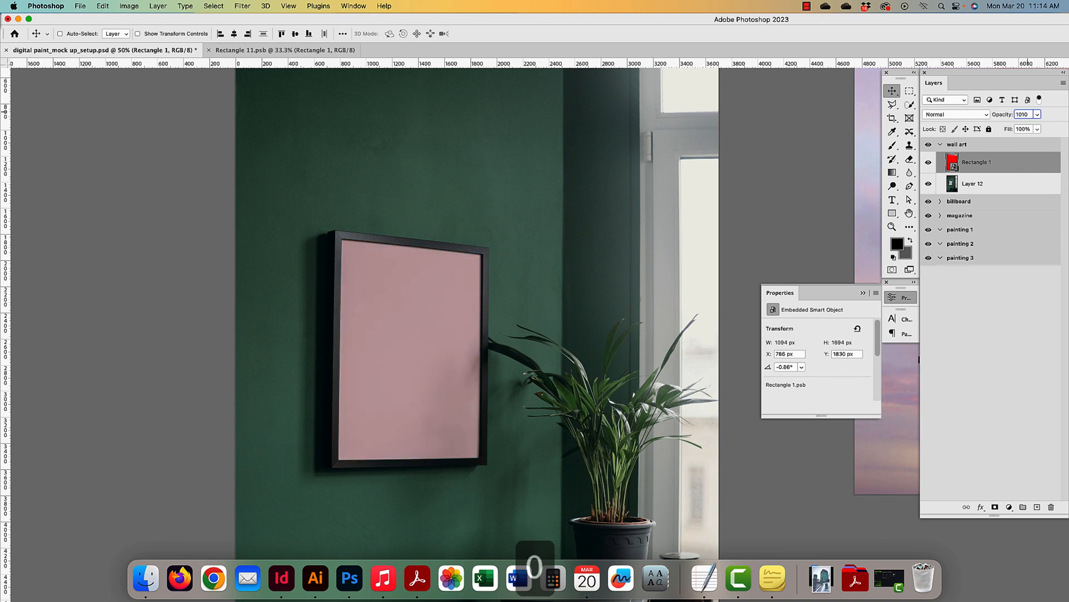
{"action": "scroll", "coordinate": [1038, 94], "scroll_direction": "up", "scroll_amount": 1}
{"action": "type", "text": "0"}
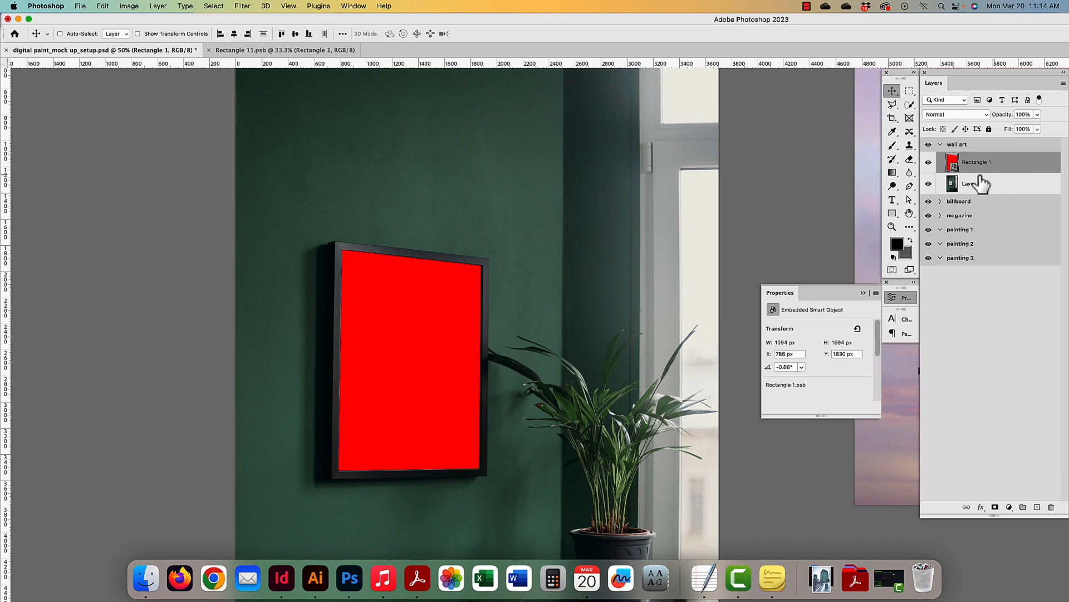
- In the smart object, hide the red rectangle and add a HELLO text layer
{"action": "double_click", "coordinate": [953, 165]}
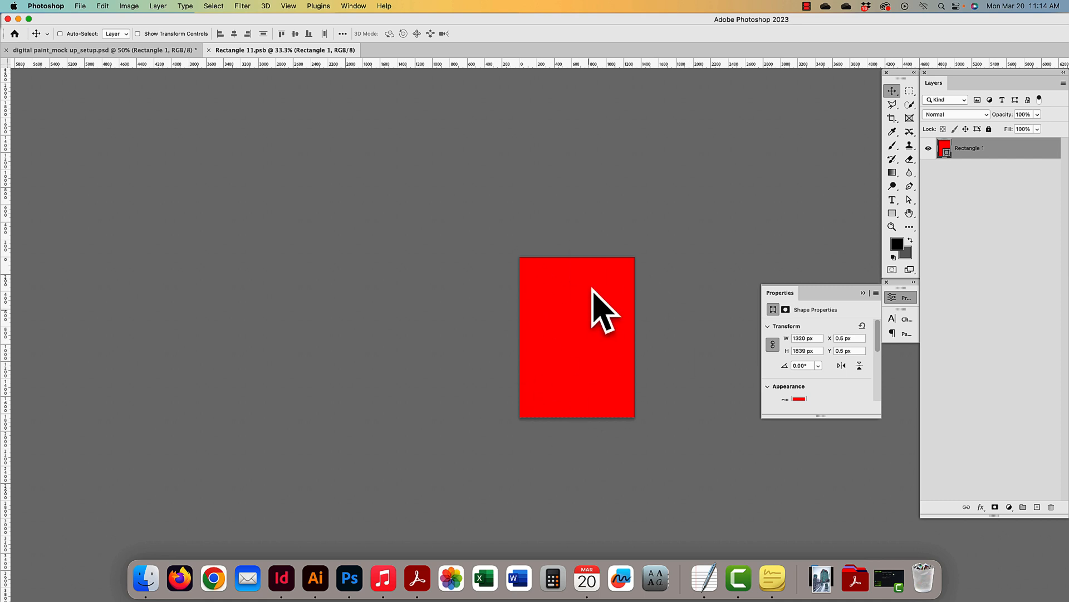
{"action": "scroll", "coordinate": [654, 280], "scroll_direction": "right", "scroll_amount": 2}
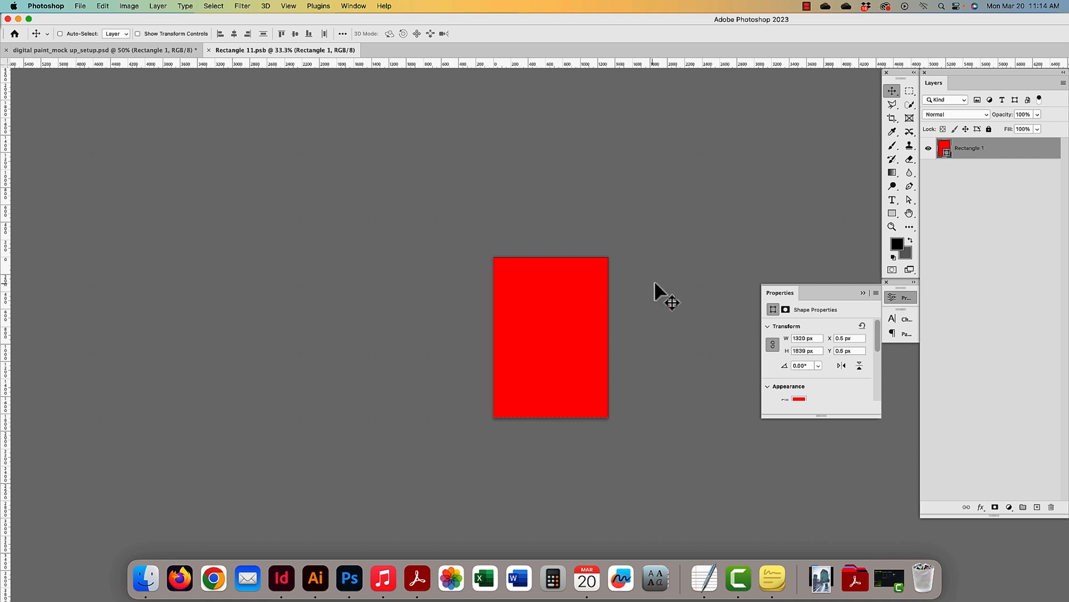
{"action": "left_click", "coordinate": [888, 202]}
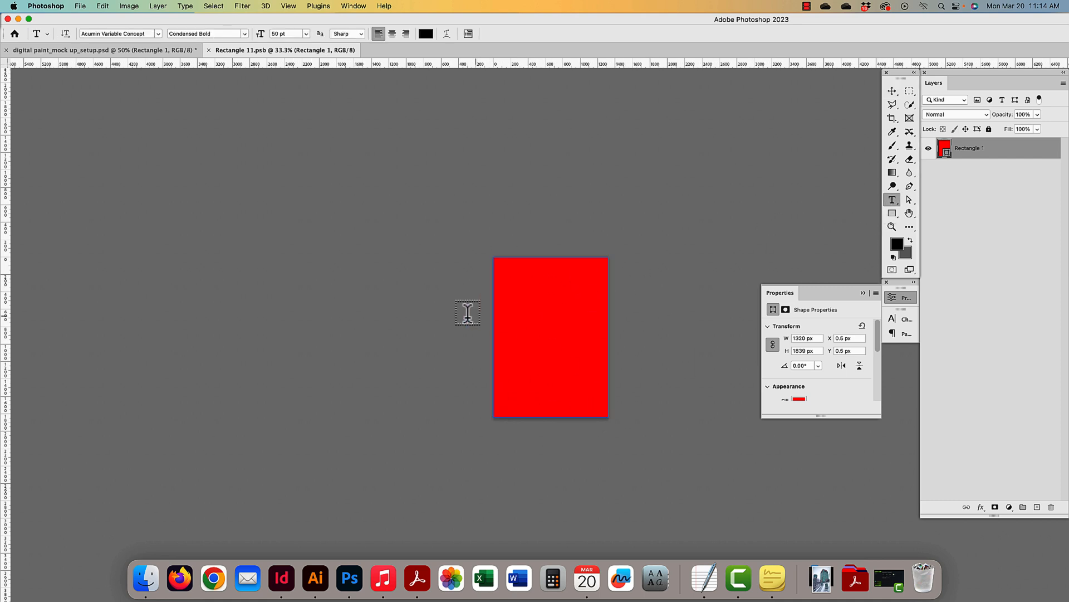
{"action": "left_click", "coordinate": [928, 149]}
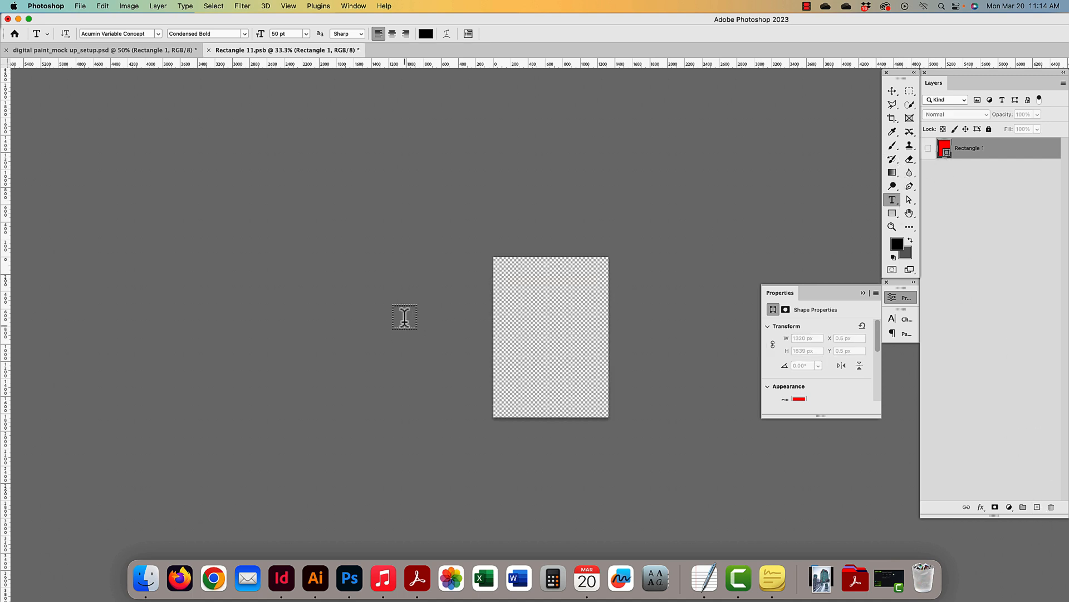
{"action": "left_click", "coordinate": [520, 294]}
{"action": "type", "text": "HELLO"}
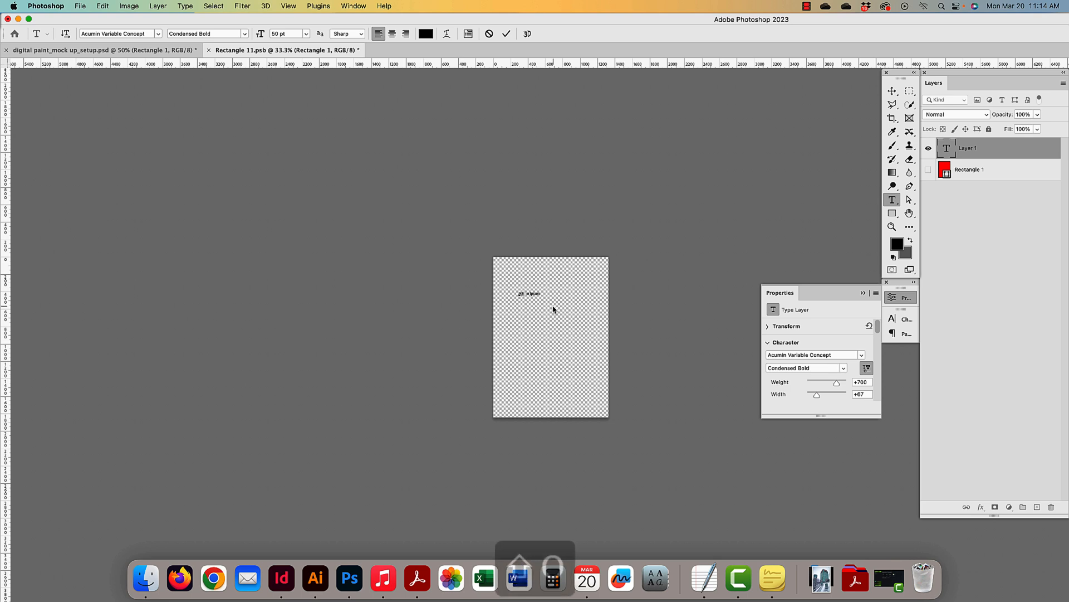
{"action": "left_click", "coordinate": [892, 90]}
- Scale HELLO to span the page width, centre it, save, and return to the mockup
{"action": "key", "text": "super+t"}
{"action": "left_click_drag", "start_coordinate": [539, 299], "coordinate": [606, 335]}
{"action": "left_click_drag", "start_coordinate": [521, 338], "coordinate": [496, 345]}
{"action": "left_click_drag", "start_coordinate": [604, 349], "coordinate": [608, 350]}
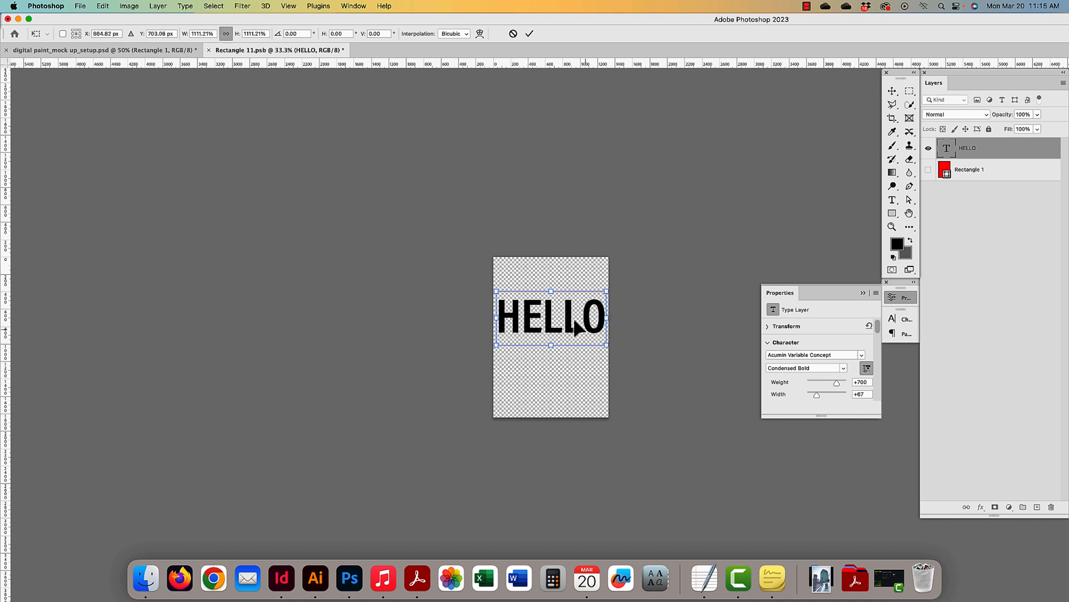
{"action": "left_click_drag", "start_coordinate": [574, 319], "coordinate": [575, 333]}
{"action": "key", "text": "Return"}
{"action": "key", "text": "super"}
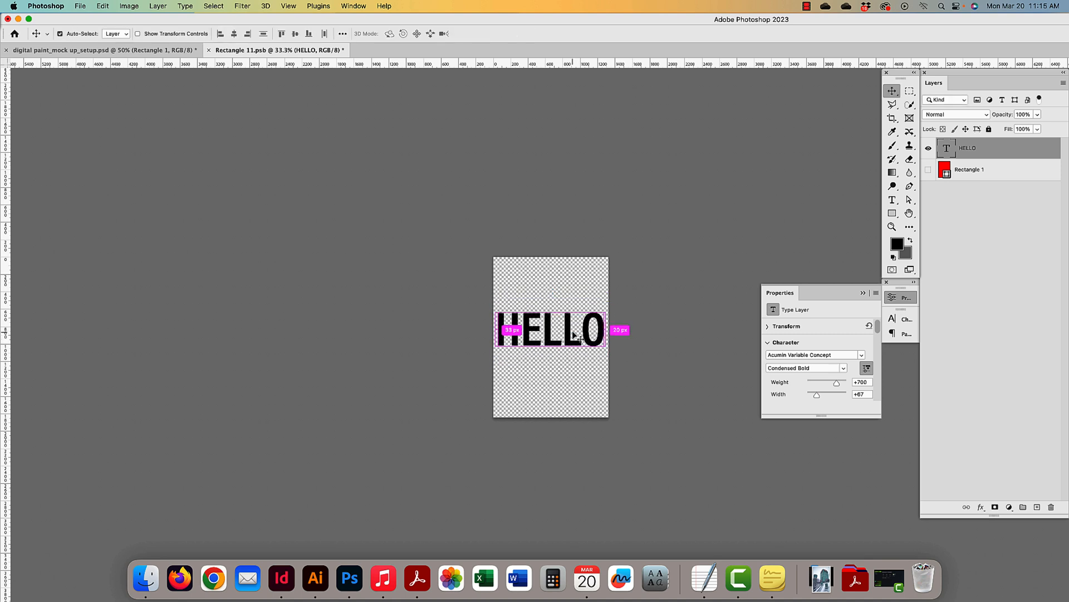
{"action": "key", "text": "super+s"}
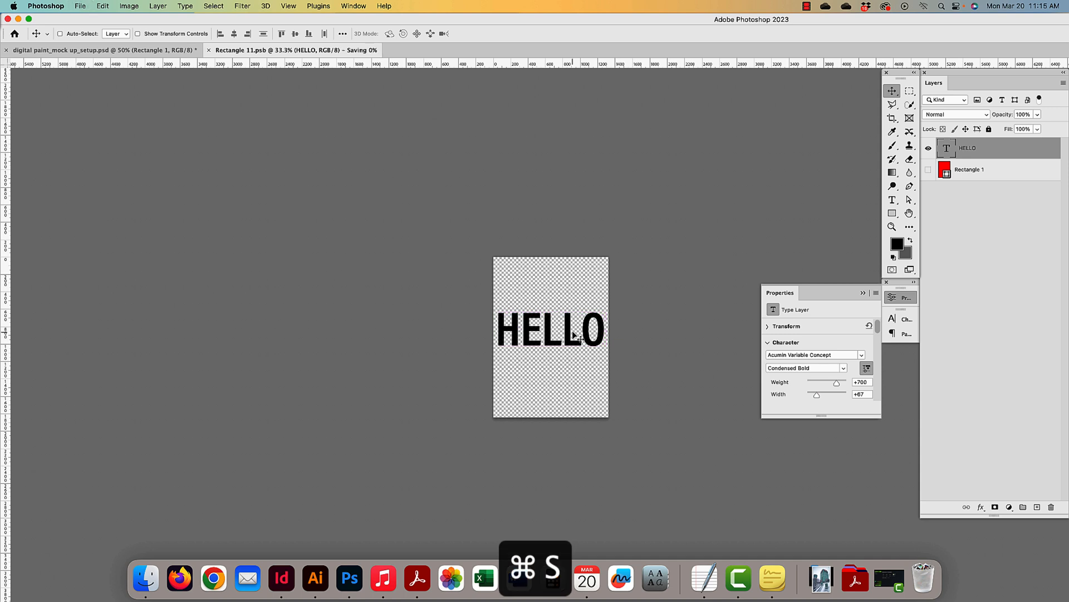
{"action": "left_click", "coordinate": [126, 50]}
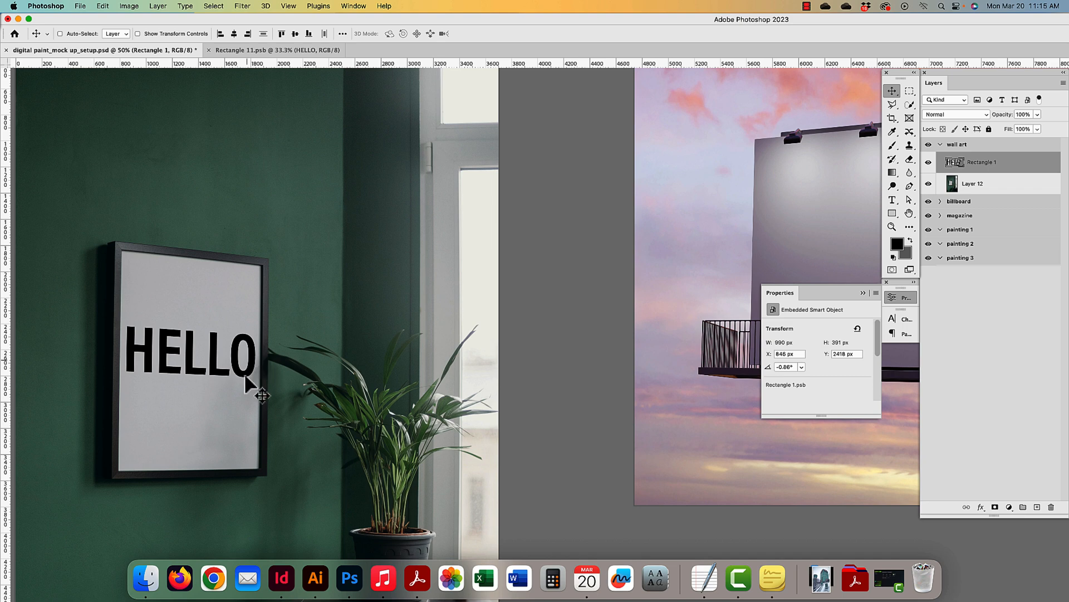
- In the wall-art smart object, hide HELLO, show the red rectangle, then save and close it
{"action": "scroll", "coordinate": [234, 356], "scroll_direction": "right", "scroll_amount": 3}
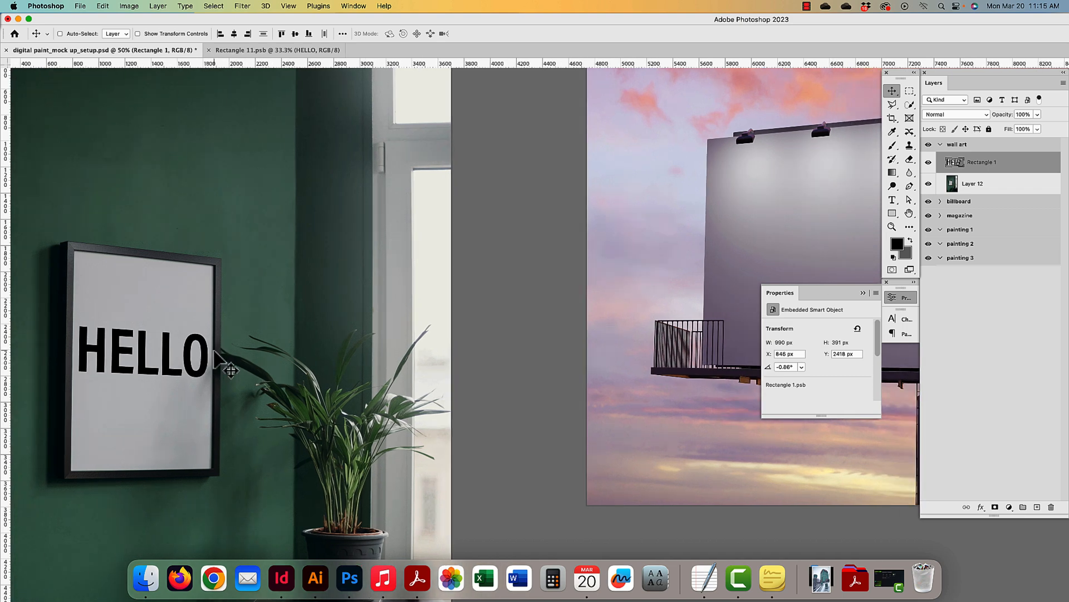
{"action": "scroll", "coordinate": [207, 359], "scroll_direction": "left", "scroll_amount": 8}
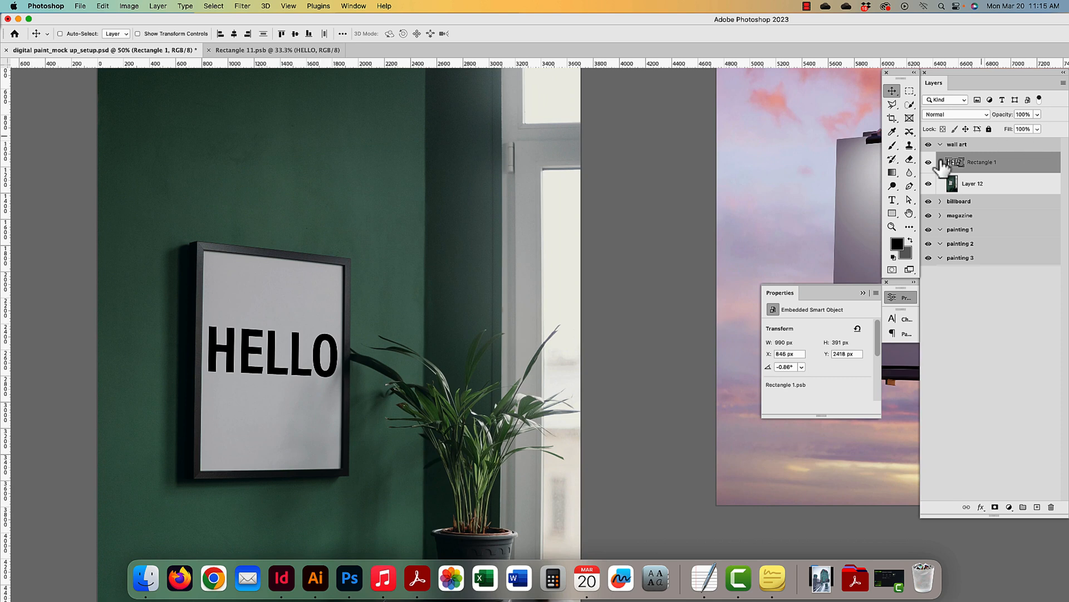
{"action": "double_click", "coordinate": [955, 163]}
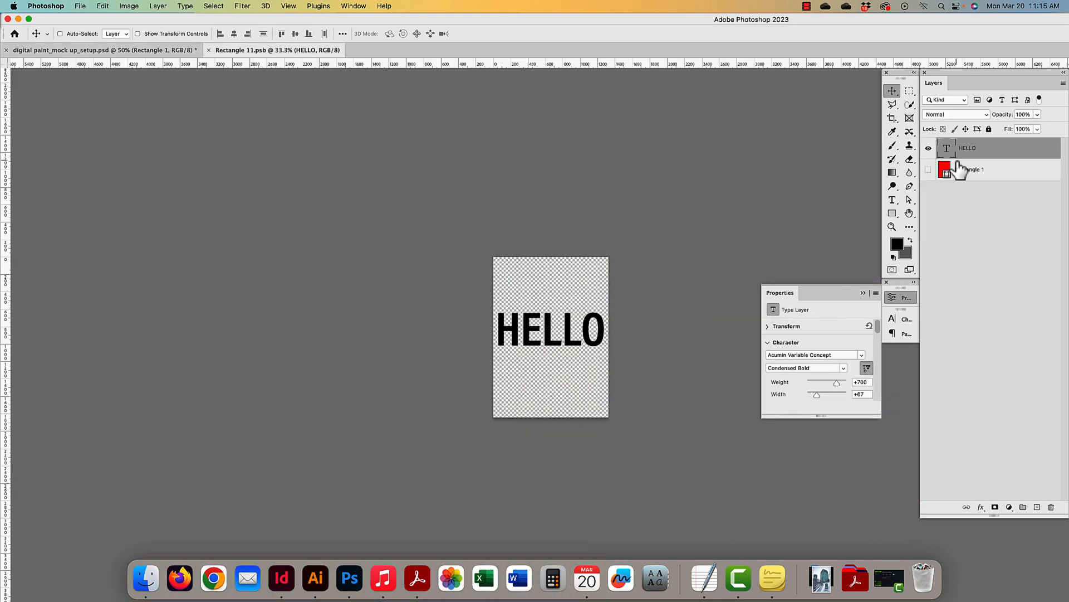
{"action": "left_click", "coordinate": [928, 148]}
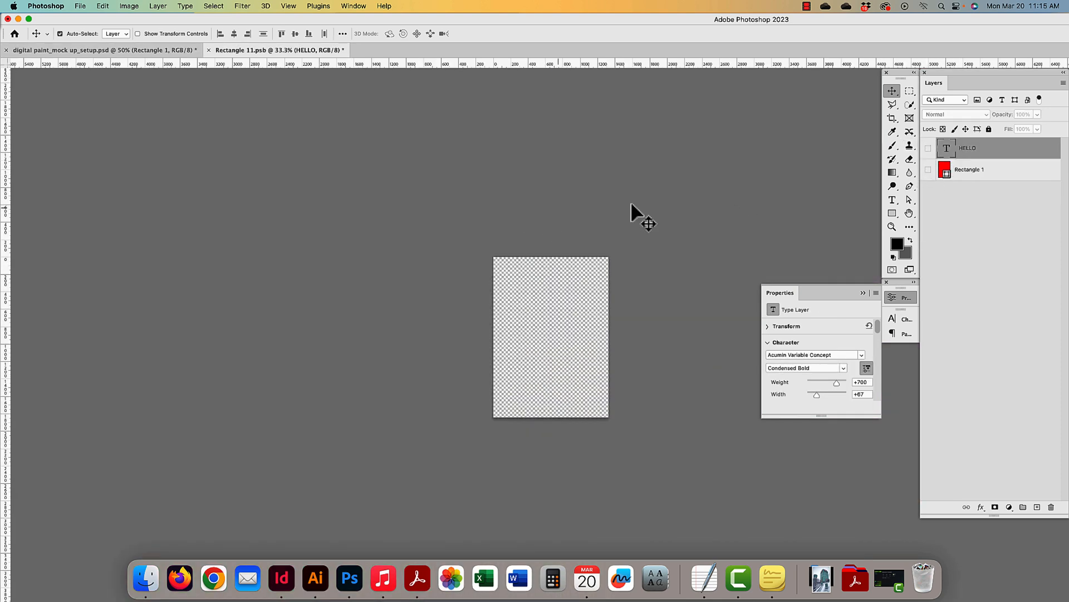
{"action": "left_click", "coordinate": [928, 170]}
{"action": "key", "text": "super+s"}
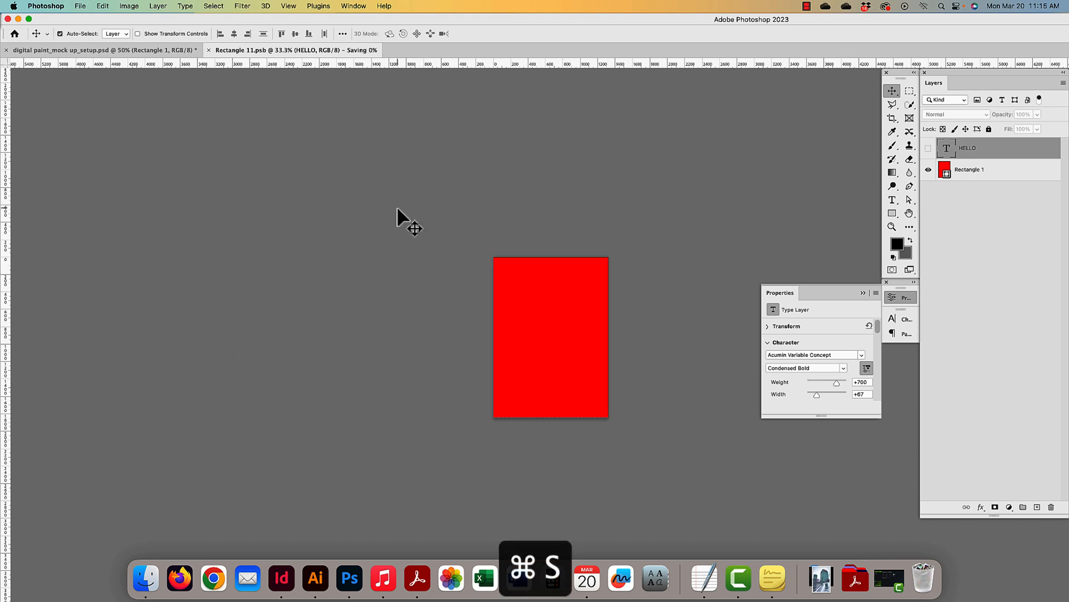
{"action": "key", "text": "super+w"}
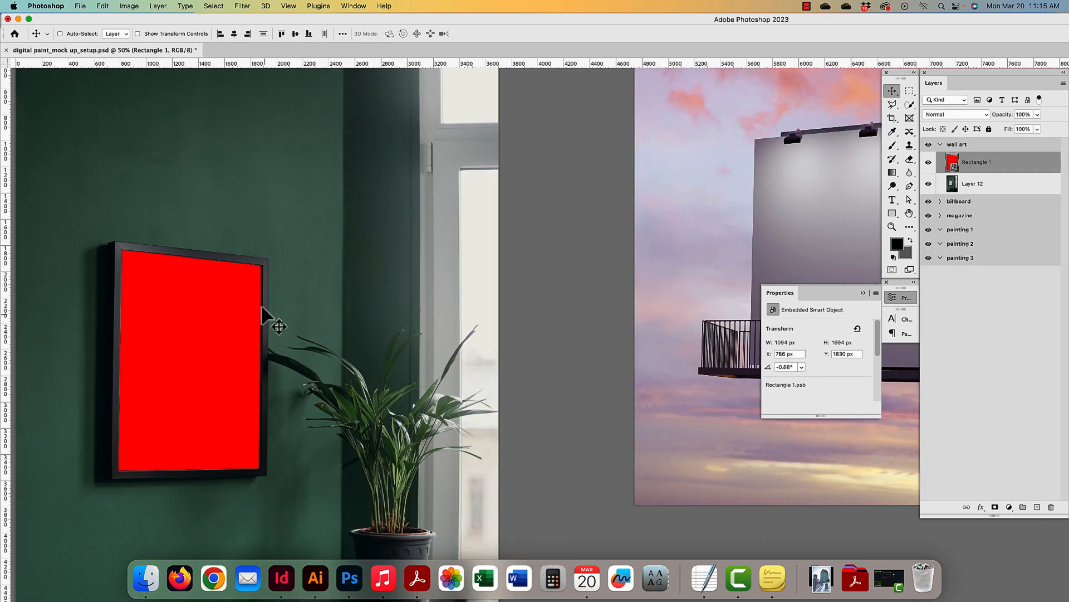
{"action": "left_click_drag", "start_coordinate": [633, 241], "coordinate": [490, 280]}
{"action": "left_click_drag", "start_coordinate": [618, 277], "coordinate": [421, 266]}
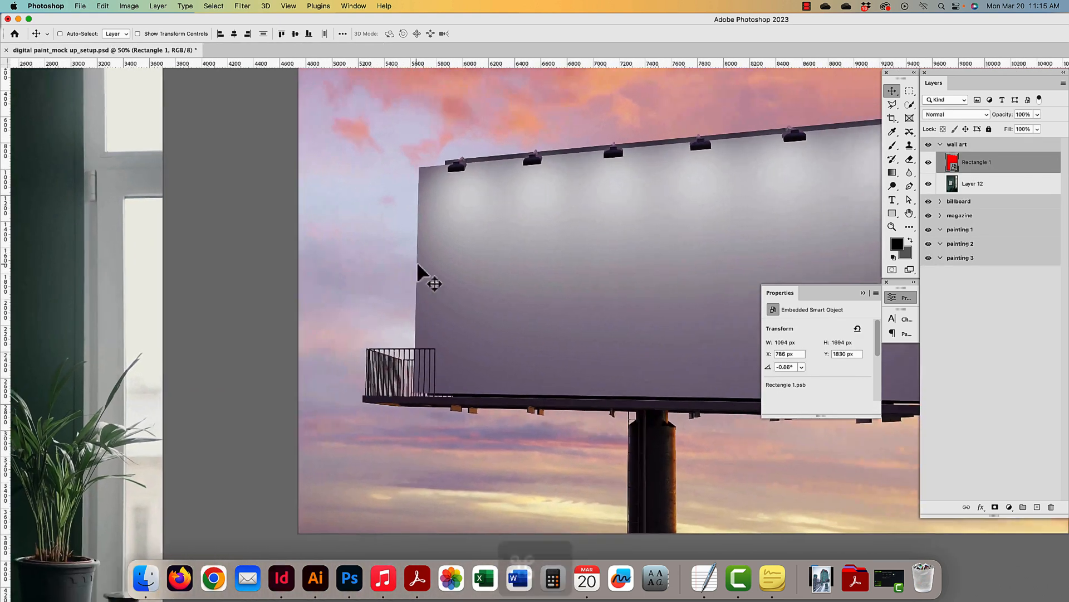
- Draw a rectangle covering the billboard face
{"action": "key", "text": "super+minus"}
{"action": "key", "text": "super+minus"}
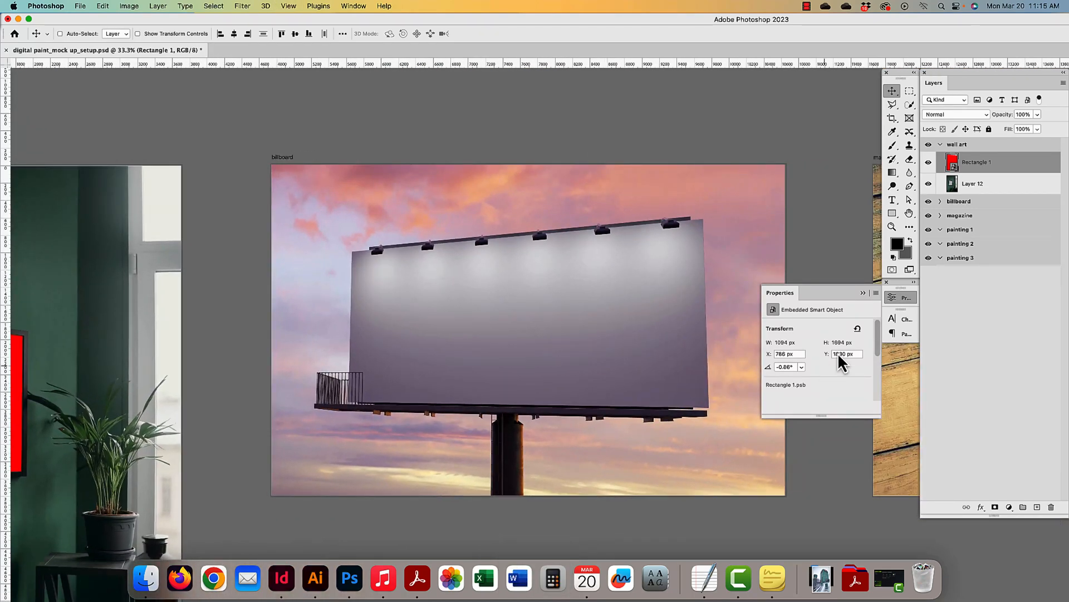
{"action": "left_click_drag", "start_coordinate": [775, 297], "coordinate": [878, 300]}
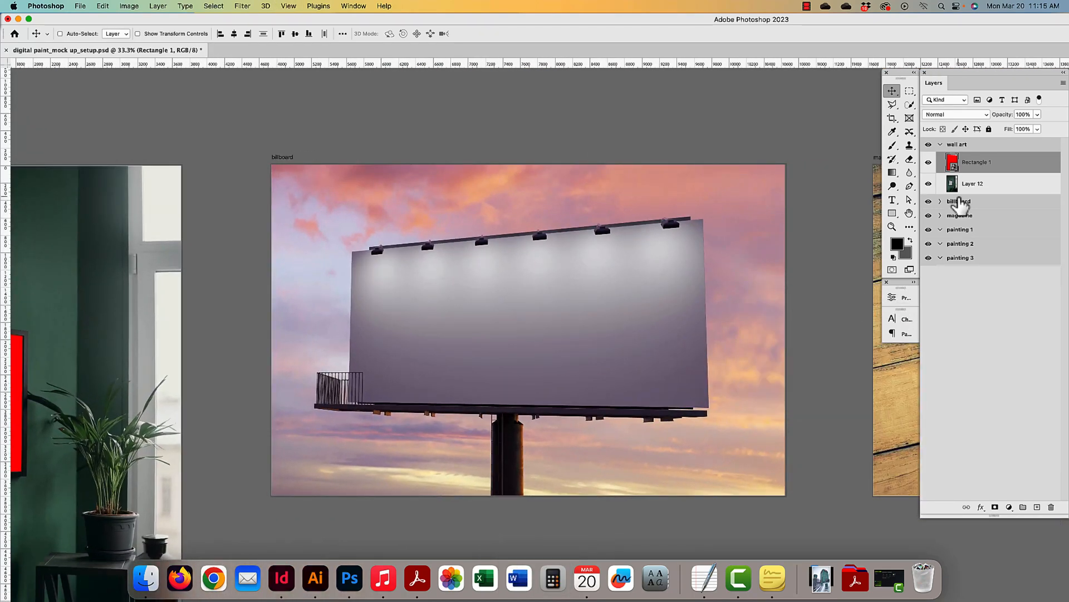
{"action": "left_click", "coordinate": [892, 213]}
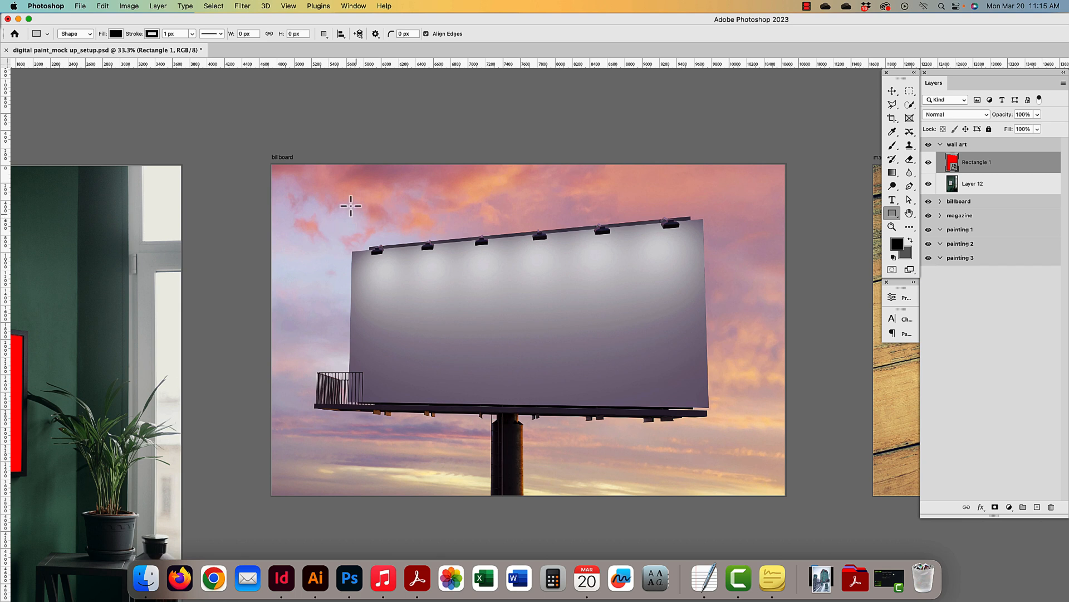
{"action": "left_click_drag", "start_coordinate": [339, 218], "coordinate": [727, 391]}
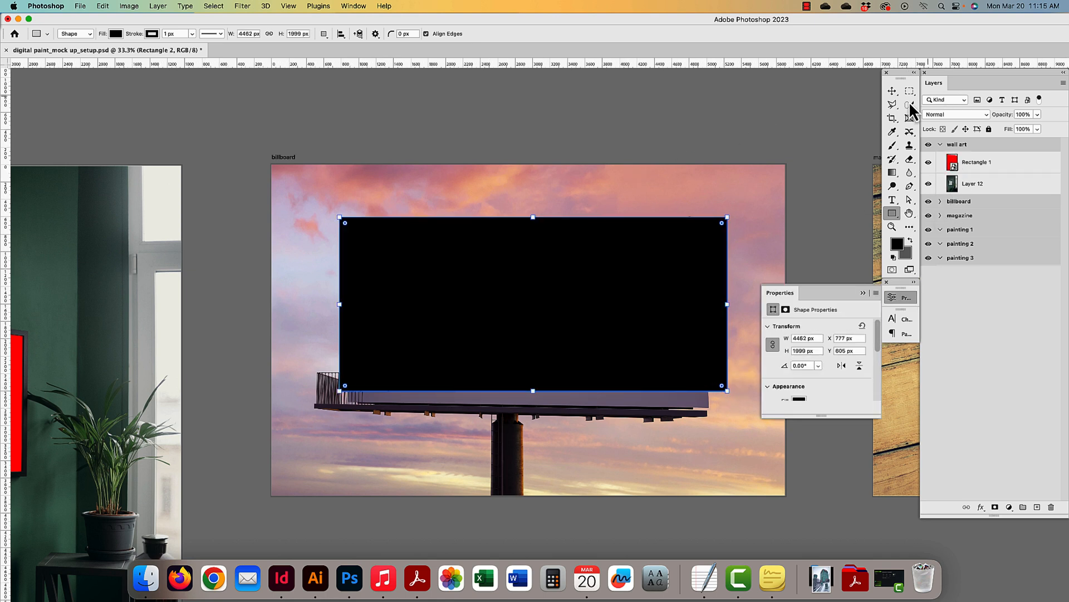
{"action": "key", "text": "v"}
{"action": "left_click", "coordinate": [697, 210], "text": "super"}
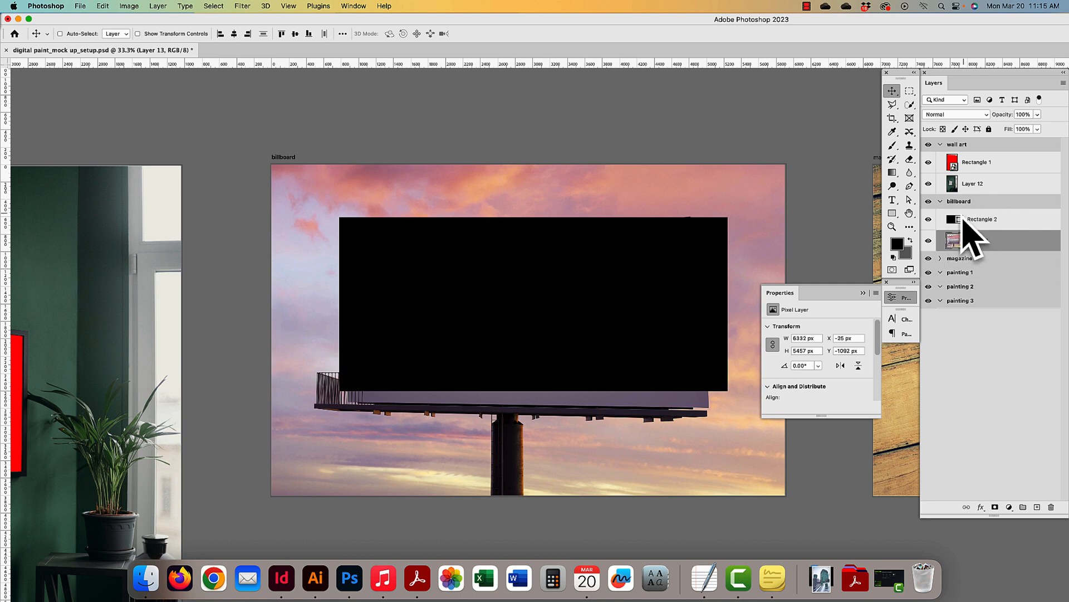
- Fill Rectangle 2 with pure red (#ff0000) and convert it to a smart object
{"action": "left_click", "coordinate": [980, 220]}
{"action": "double_click", "coordinate": [954, 220]}
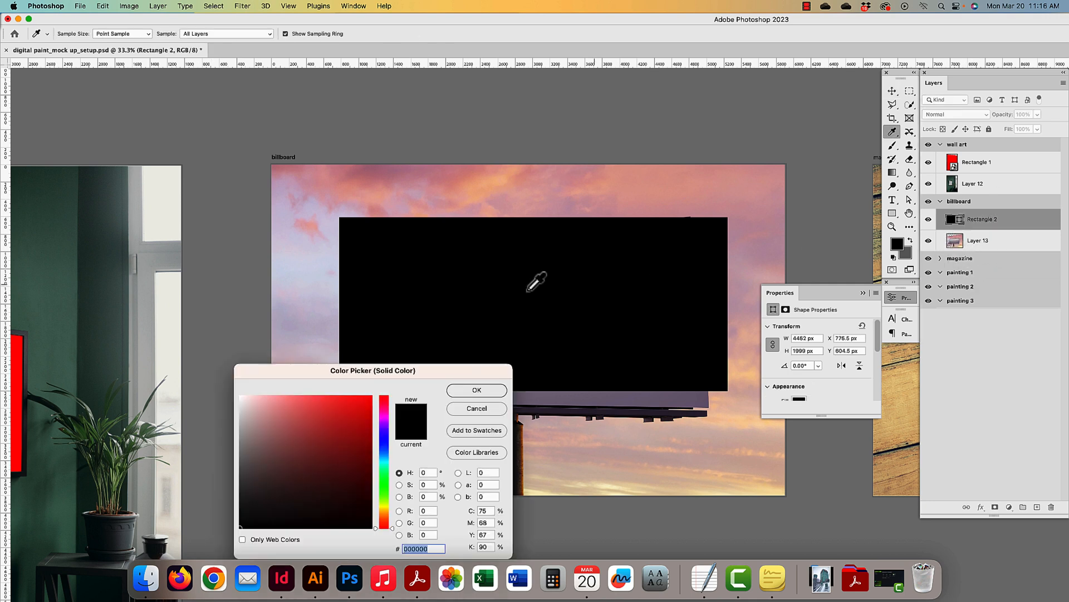
{"action": "left_click_drag", "start_coordinate": [250, 457], "coordinate": [442, 356]}
{"action": "left_click", "coordinate": [478, 391]}
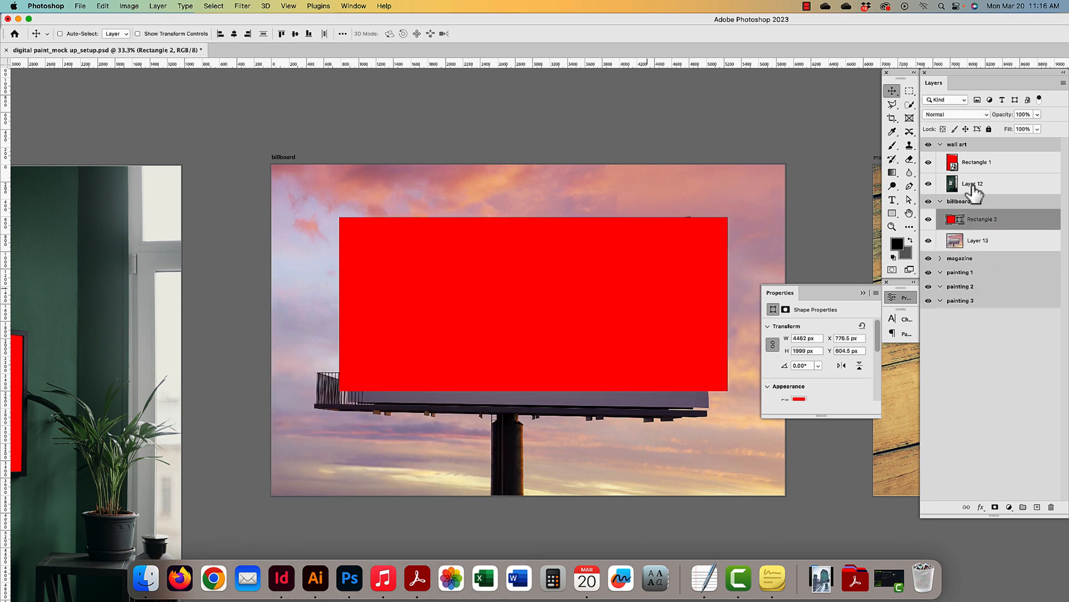
{"action": "right_click", "coordinate": [1021, 223]}
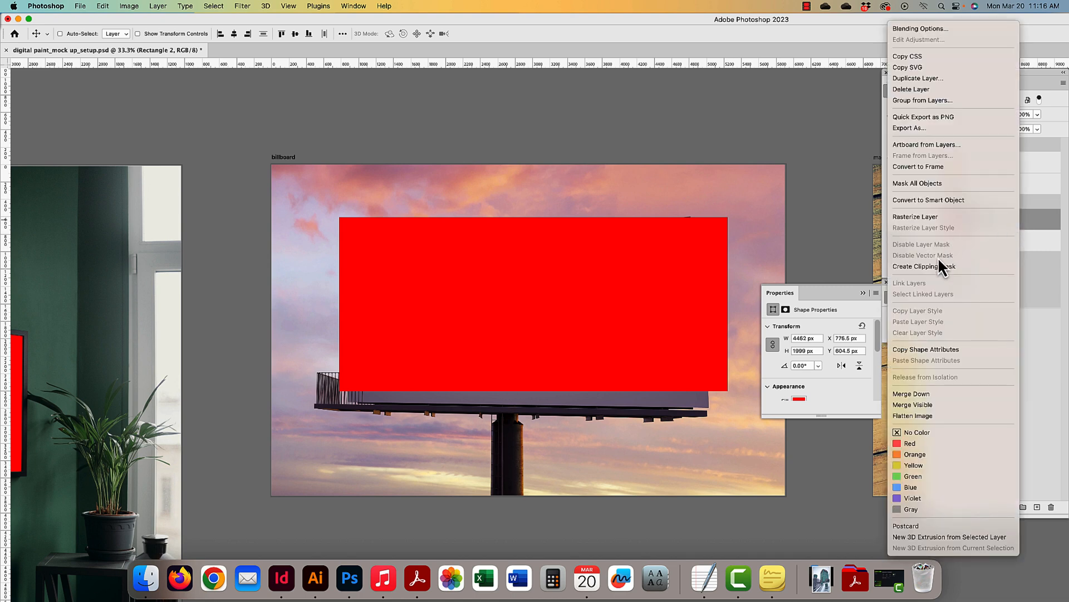
{"action": "left_click", "coordinate": [929, 200]}
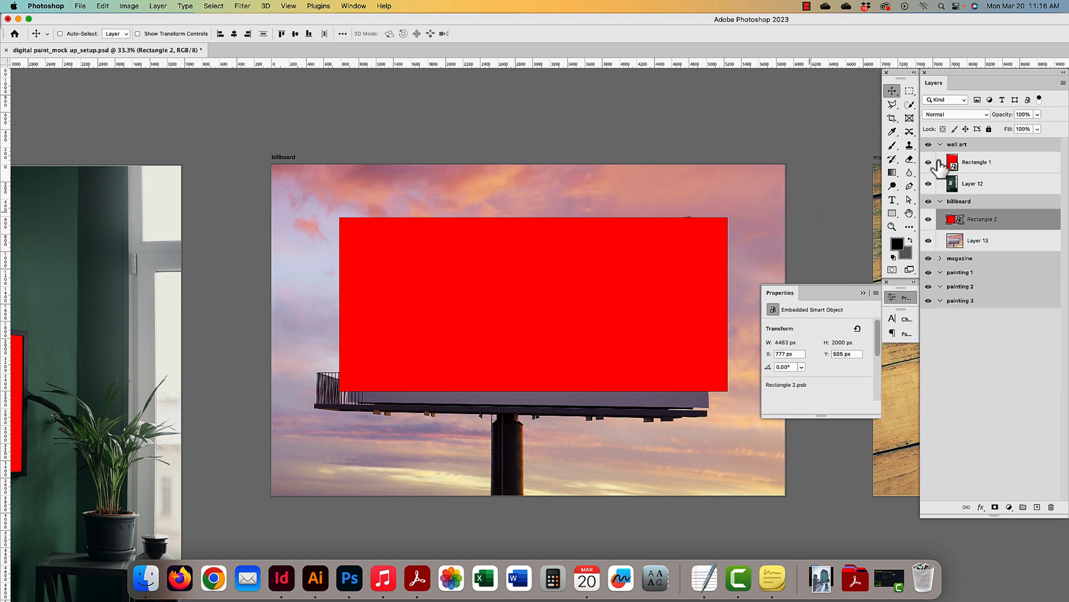
- Set Rectangle 2 to 50% opacity and pull its four corners onto the billboard's corners
{"action": "left_click", "coordinate": [1030, 113]}
{"action": "type", "text": "50"}
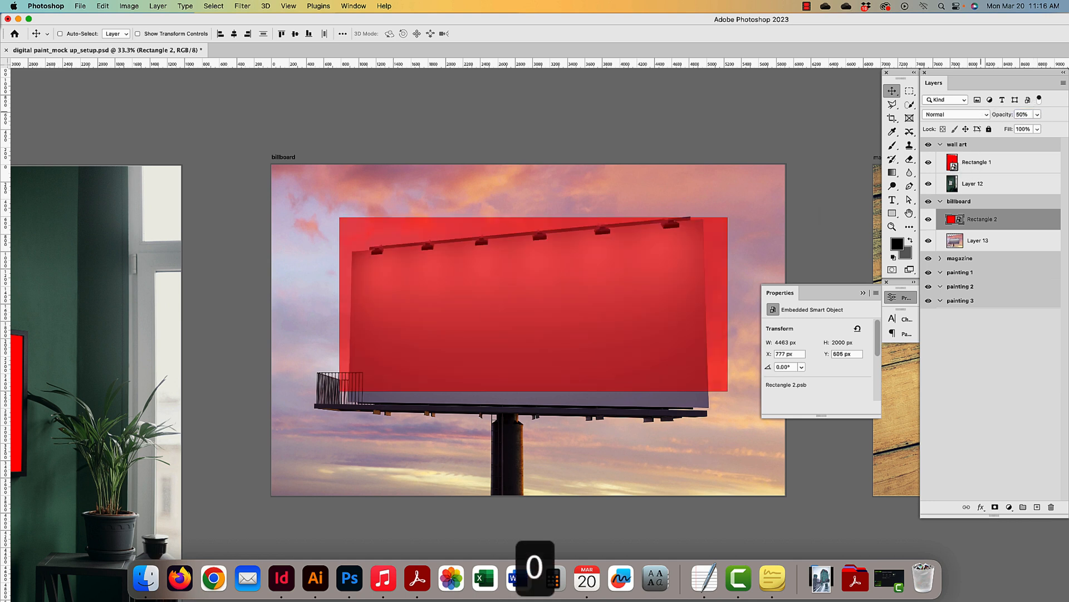
{"action": "key", "text": "cmd+t"}
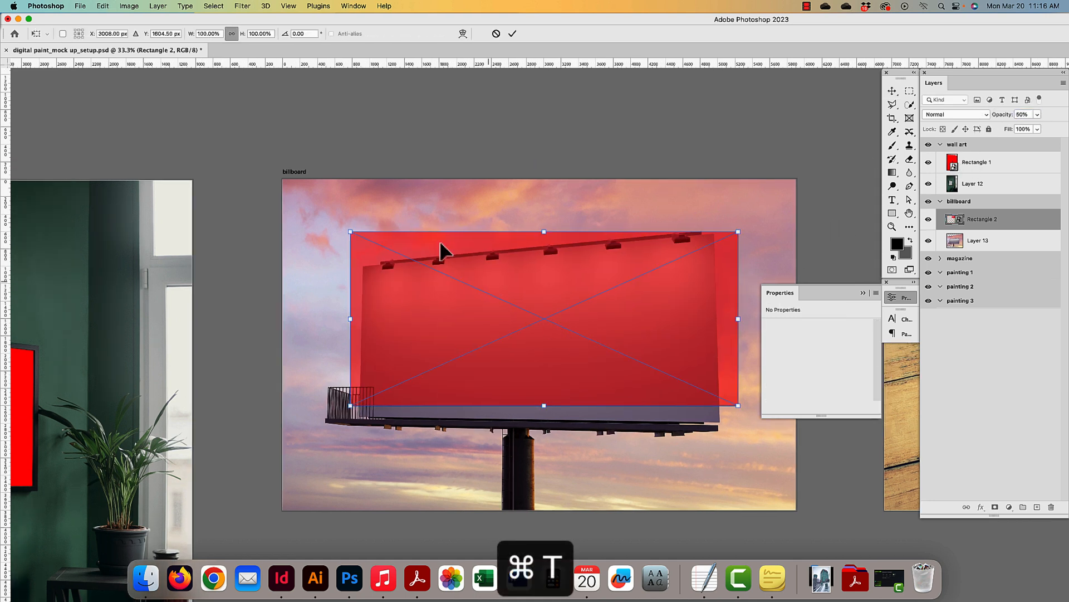
{"action": "left_click", "coordinate": [102, 7]}
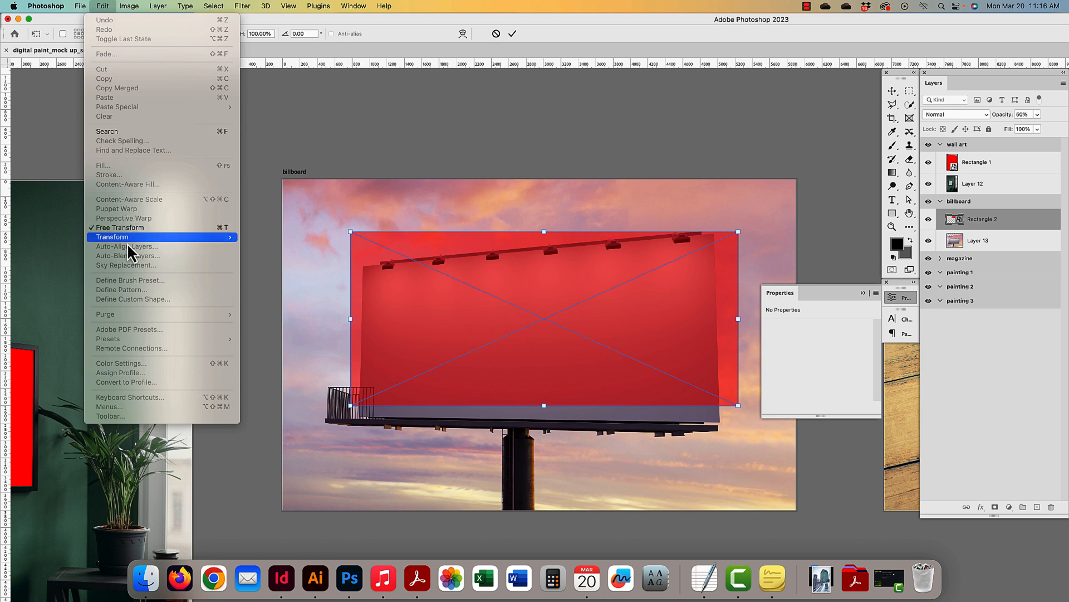
{"action": "mouse_move", "coordinate": [223, 239]}
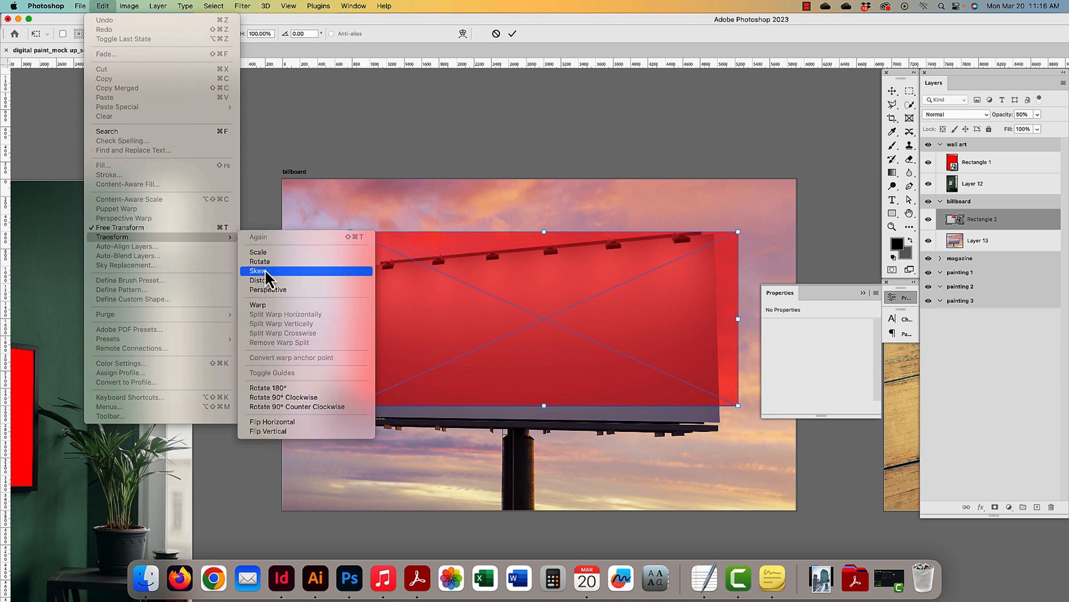
{"action": "left_click", "coordinate": [390, 208]}
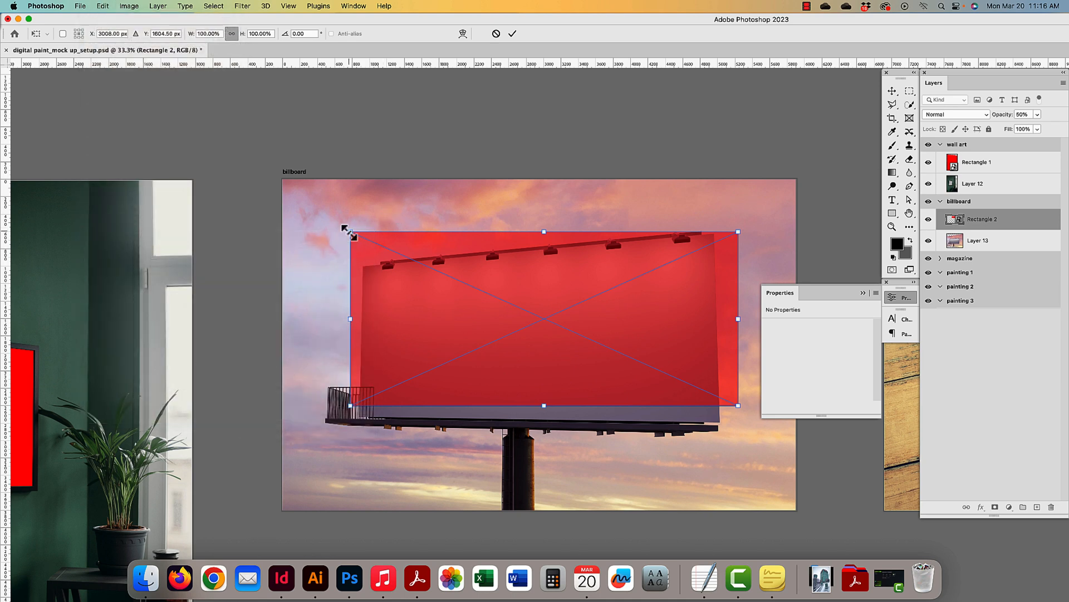
{"action": "left_click_drag", "start_coordinate": [351, 233], "coordinate": [362, 266]}
{"action": "left_click_drag", "start_coordinate": [738, 233], "coordinate": [714, 233]}
{"action": "left_click_drag", "start_coordinate": [738, 405], "coordinate": [720, 421]}
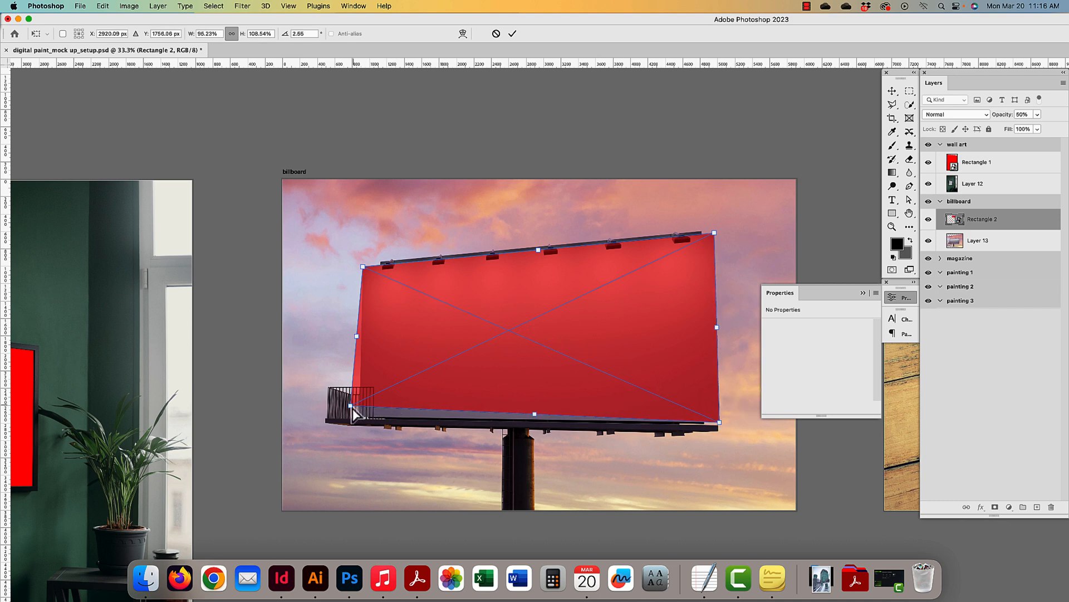
{"action": "left_click_drag", "start_coordinate": [353, 406], "coordinate": [358, 417]}
- Fine-tune each corner against the billboard face and apply the distortion
{"action": "scroll", "coordinate": [375, 296], "scroll_direction": "up", "scroll_amount": 5}
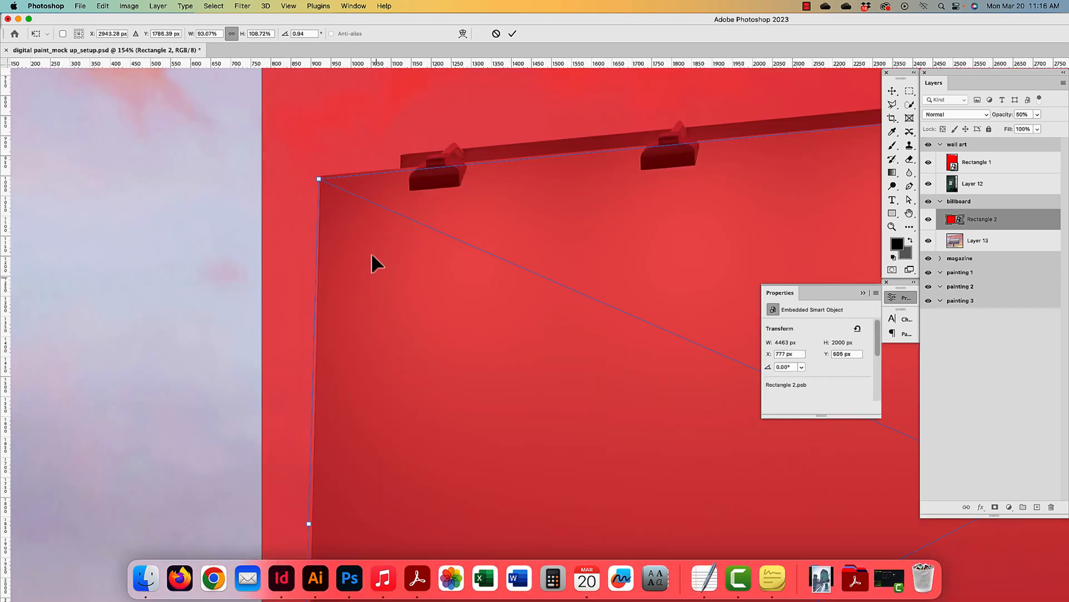
{"action": "left_click_drag", "start_coordinate": [319, 178], "coordinate": [320, 175]}
{"action": "left_click_drag", "start_coordinate": [522, 225], "coordinate": [100, 285]}
{"action": "left_click_drag", "start_coordinate": [642, 207], "coordinate": [100, 280]}
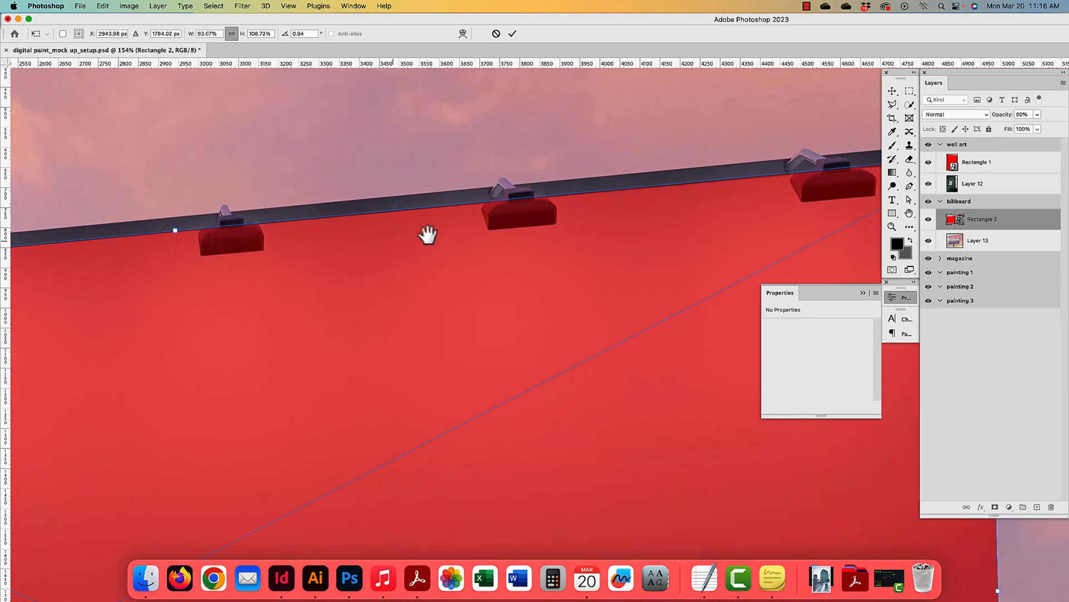
{"action": "left_click_drag", "start_coordinate": [716, 210], "coordinate": [303, 241]}
{"action": "left_click_drag", "start_coordinate": [576, 187], "coordinate": [573, 186]}
{"action": "scroll", "coordinate": [541, 373], "scroll_direction": "down", "scroll_amount": 10}
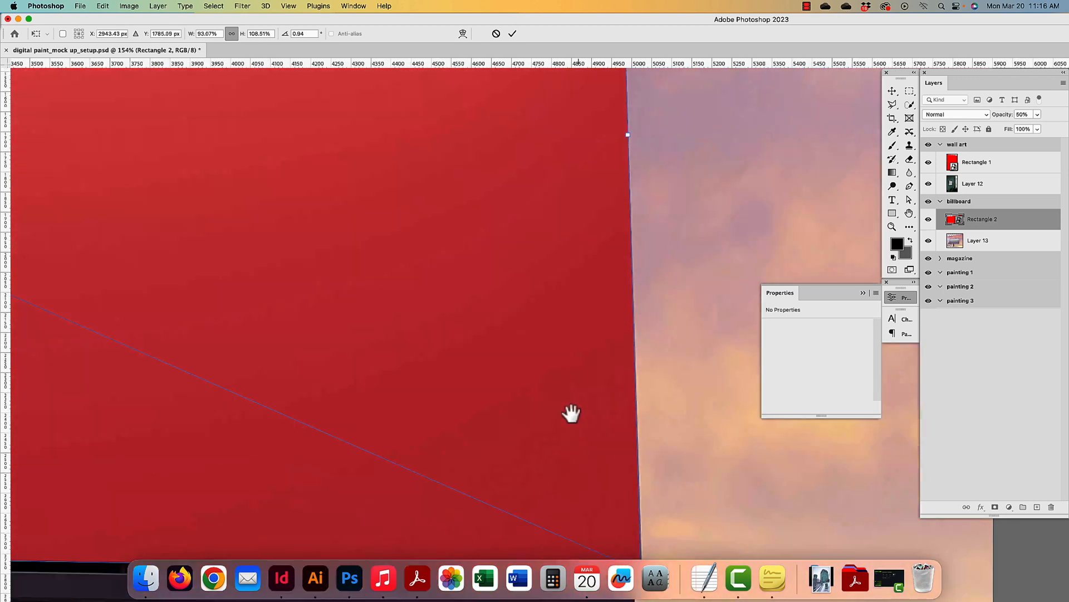
{"action": "mouse_move", "coordinate": [655, 368]}
{"action": "left_mouse_down"}
{"action": "mouse_move", "coordinate": [667, 373]}
{"action": "mouse_move", "coordinate": [657, 363]}
{"action": "left_mouse_up"}
{"action": "scroll", "coordinate": [282, 329], "scroll_direction": "left", "scroll_amount": 20}
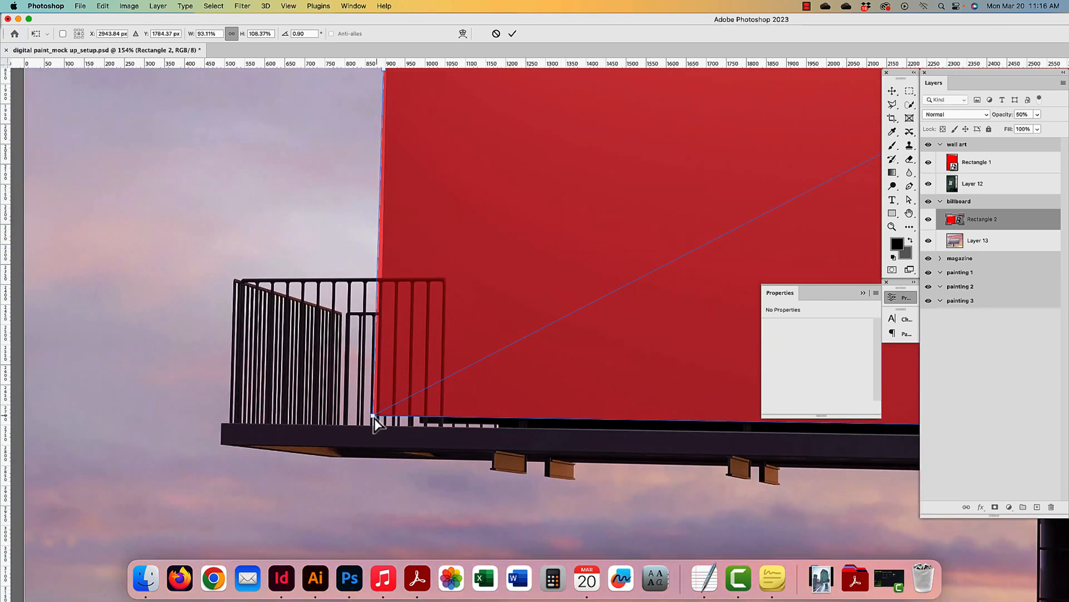
{"action": "mouse_move", "coordinate": [374, 418]}
{"action": "left_mouse_down"}
{"action": "mouse_move", "coordinate": [401, 418]}
{"action": "mouse_move", "coordinate": [380, 417]}
{"action": "left_mouse_up"}
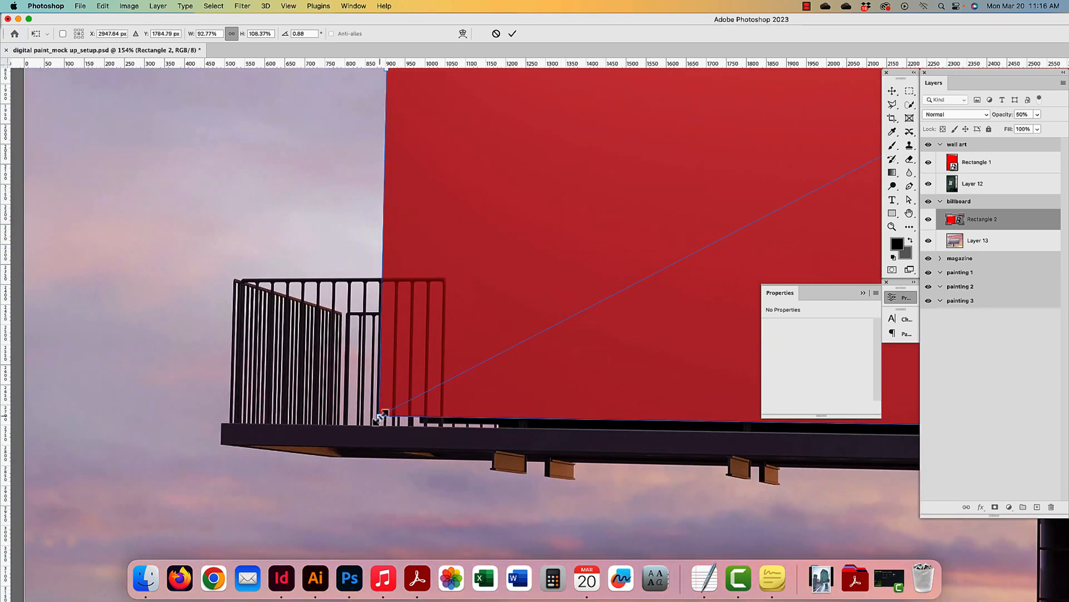
{"action": "key", "text": "Return"}
{"action": "left_click_drag", "start_coordinate": [544, 255], "coordinate": [501, 458]}
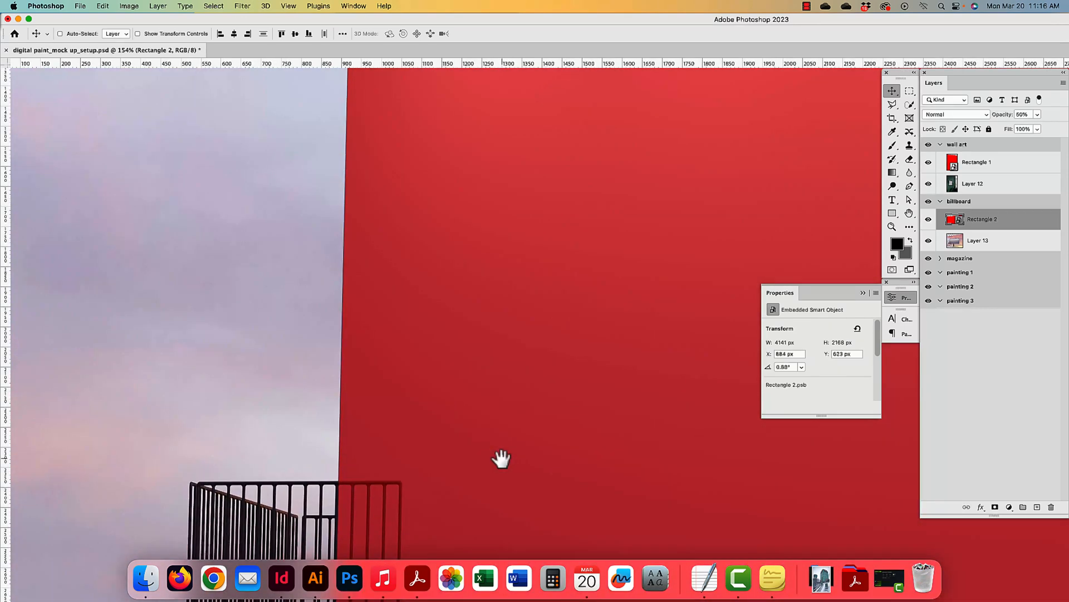
- Add a blank layer mask to Rectangle 2, the red billboard placeholder
{"action": "scroll", "coordinate": [544, 396], "scroll_direction": "up", "scroll_amount": 10}
{"action": "scroll", "coordinate": [544, 396], "scroll_direction": "right", "scroll_amount": 8}
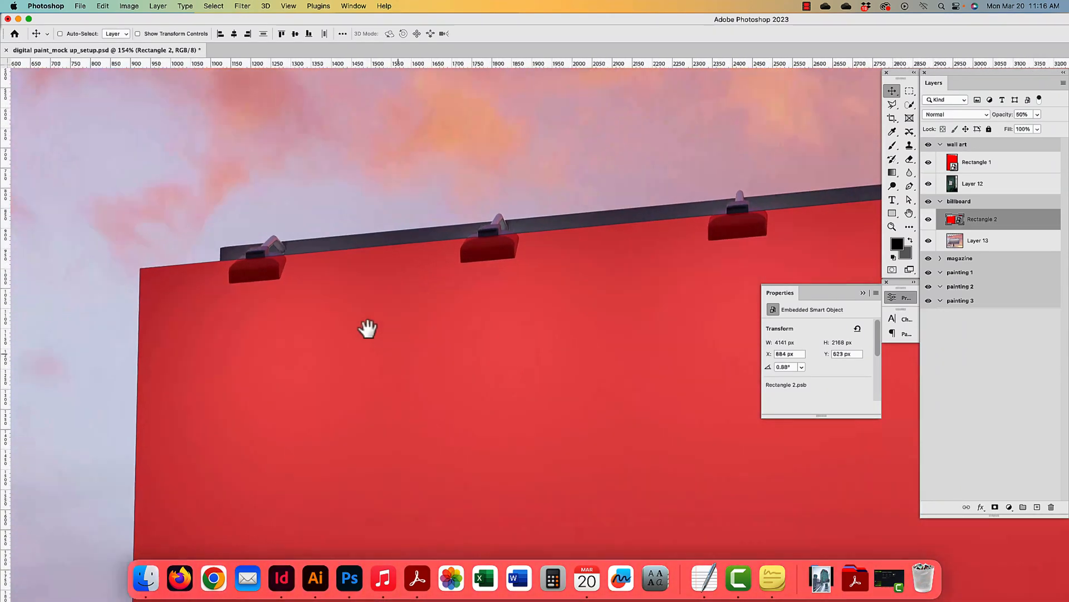
{"action": "left_click_drag", "start_coordinate": [368, 328], "coordinate": [337, 304]}
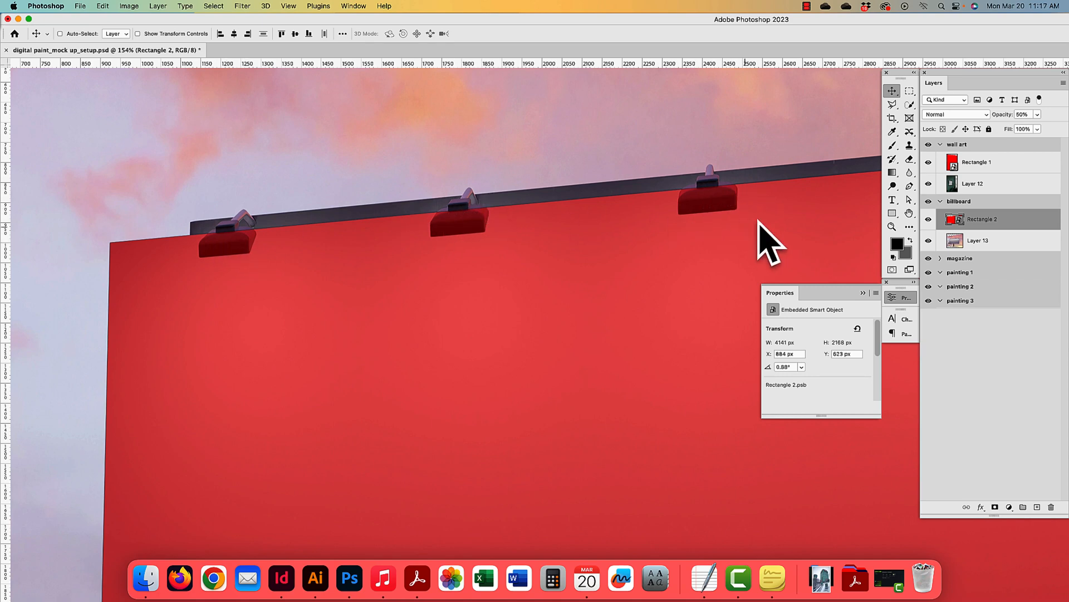
{"action": "key", "text": "super+minus"}
{"action": "key", "text": "super+minus"}
{"action": "left_click_drag", "start_coordinate": [652, 337], "coordinate": [334, 242]}
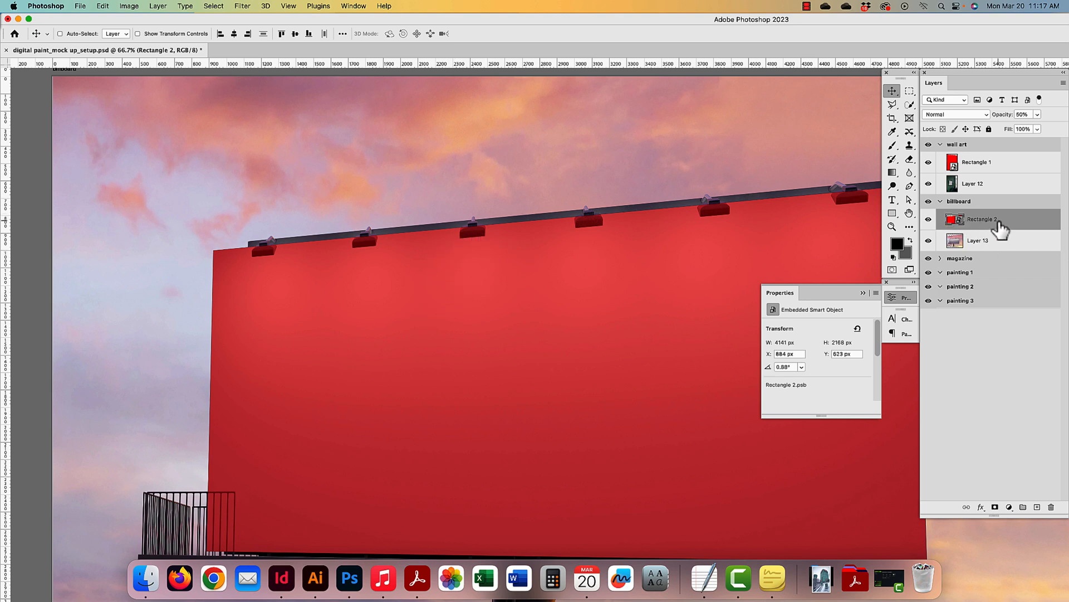
{"action": "left_click", "coordinate": [994, 507]}
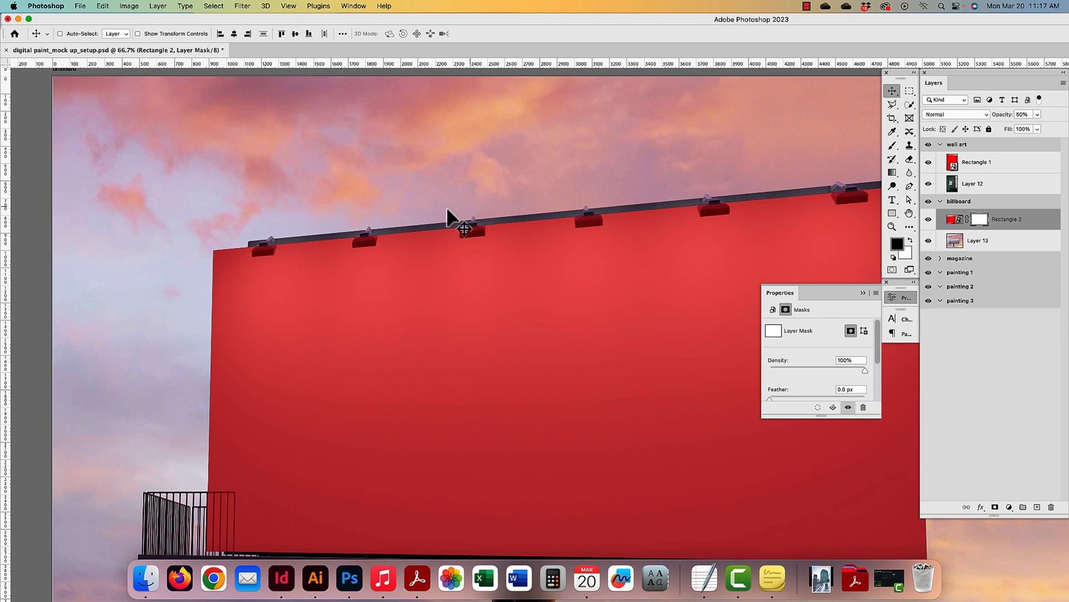
- Zoom in on the clamps along the billboard's top edge and target Rectangle 2's mask
{"action": "key", "text": "super+plus"}
{"action": "key", "text": "super+plus"}
{"action": "left_click_drag", "start_coordinate": [179, 243], "coordinate": [314, 351]}
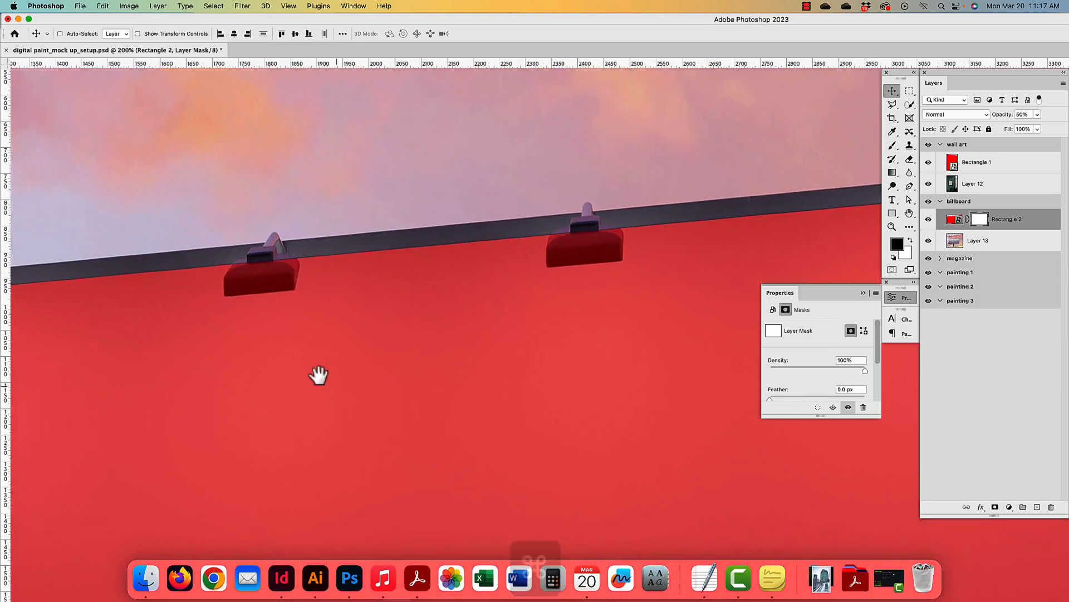
{"action": "left_click", "coordinate": [1005, 220]}
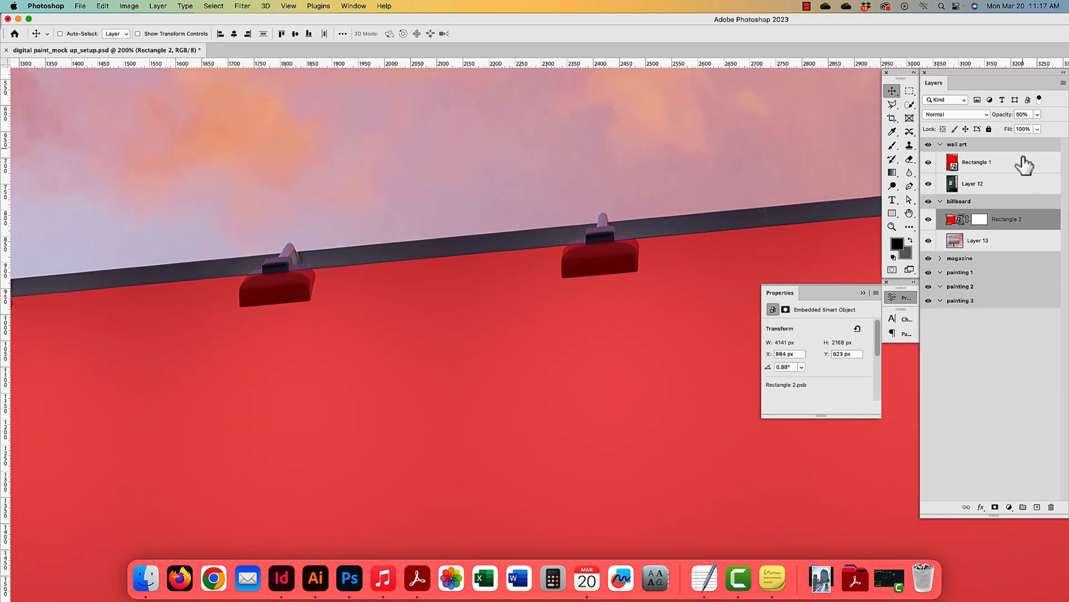
{"action": "left_click", "coordinate": [979, 223]}
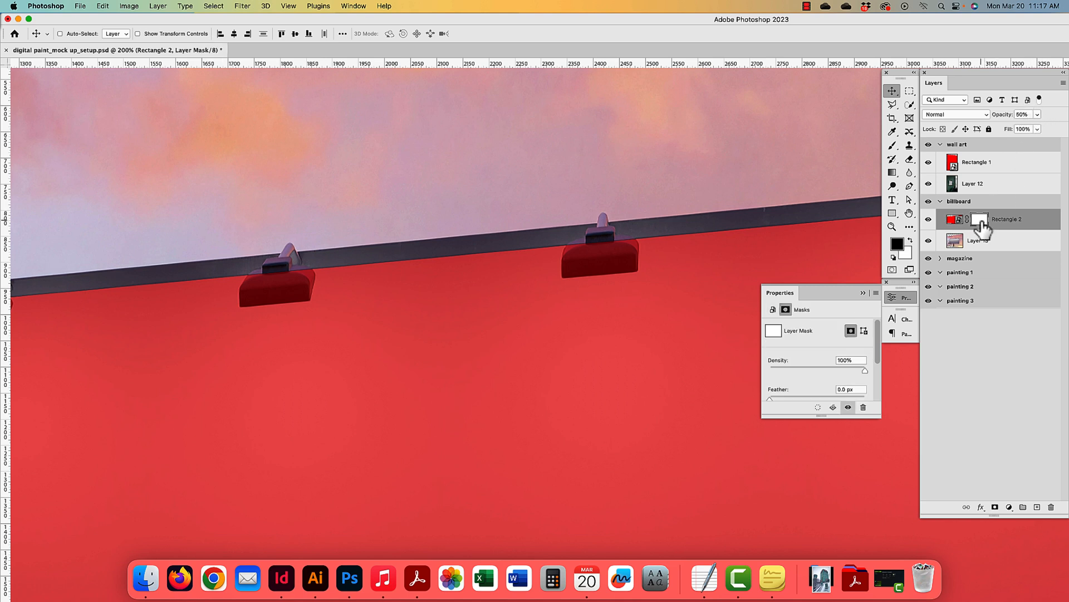
{"action": "left_click", "coordinate": [953, 222]}
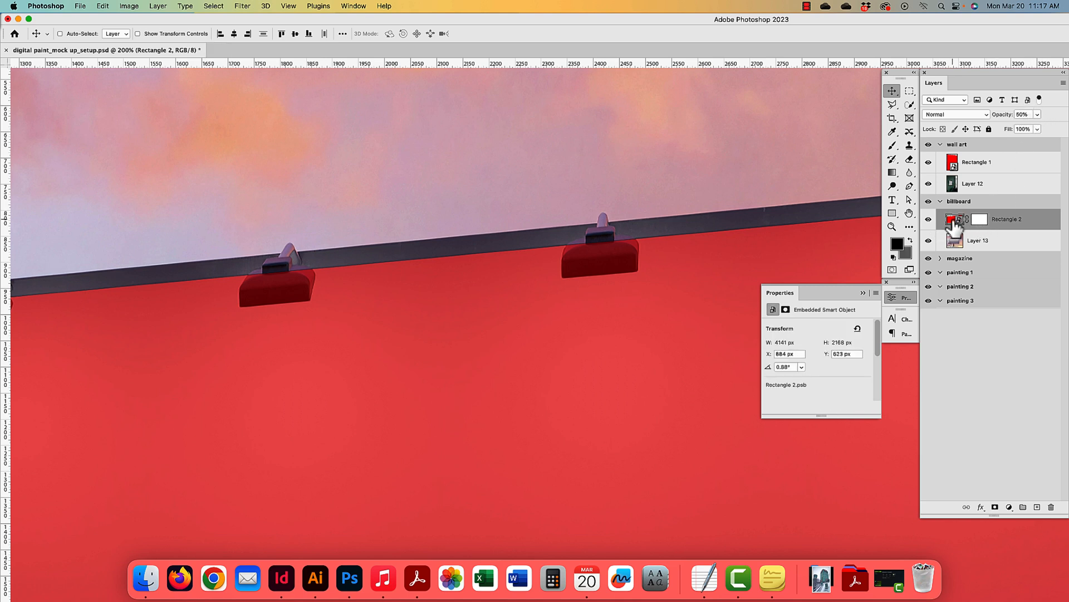
{"action": "left_click", "coordinate": [981, 221]}
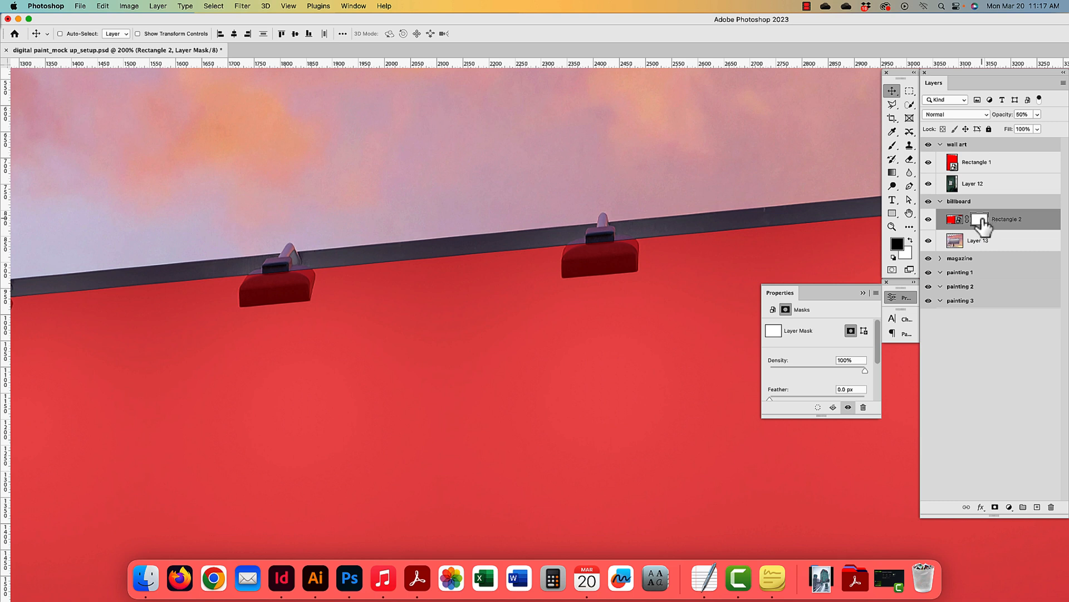
- Choose the General Brushes Hard Round brush and lower its hardness for mask painting
{"action": "left_click", "coordinate": [893, 147]}
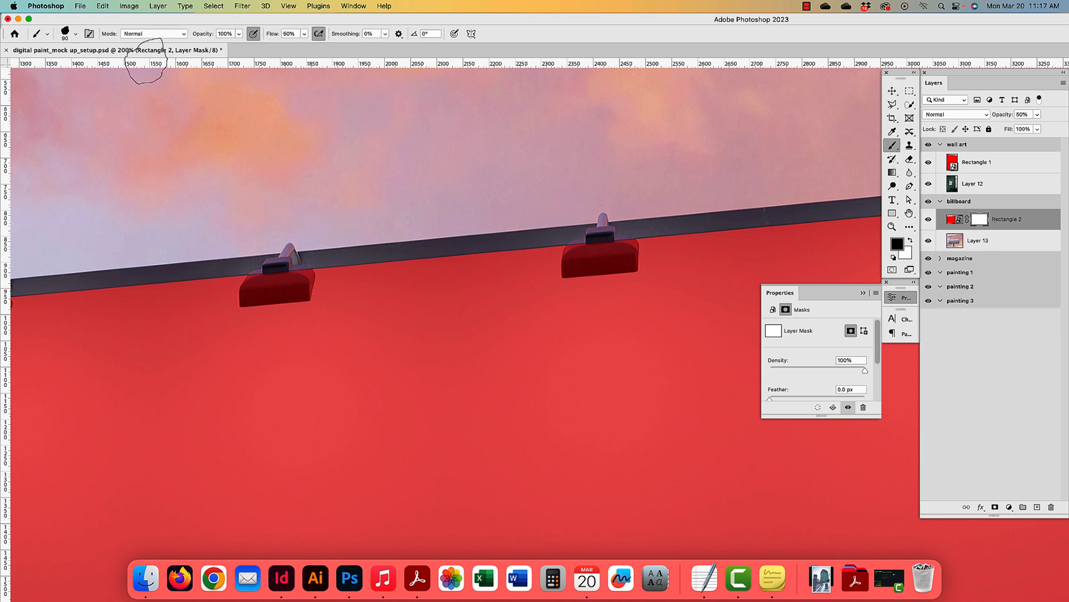
{"action": "left_click", "coordinate": [76, 34]}
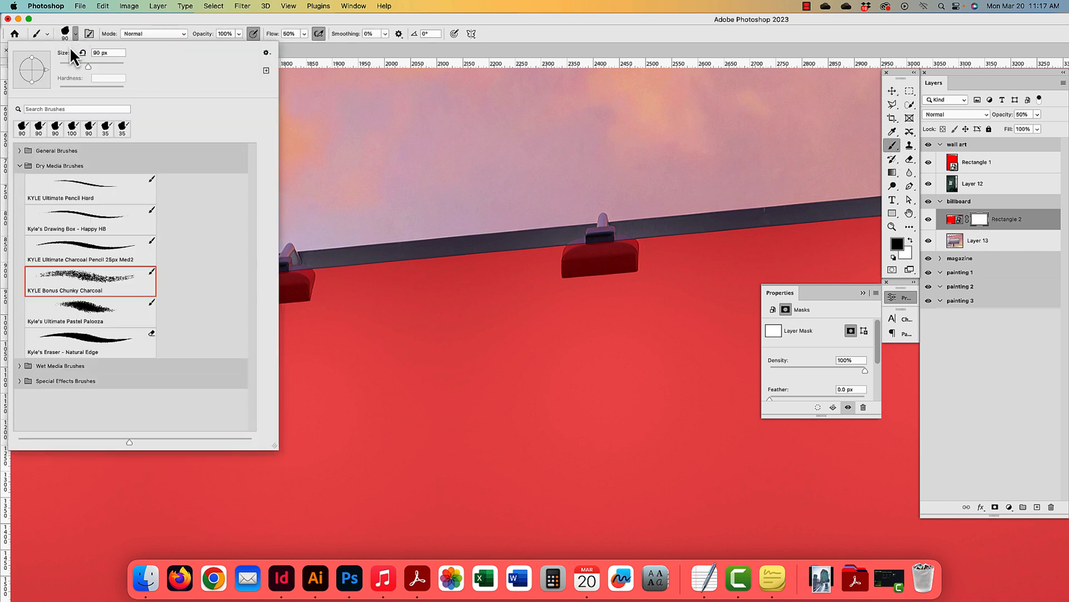
{"action": "left_click", "coordinate": [20, 166]}
{"action": "left_click", "coordinate": [19, 149]}
{"action": "left_click", "coordinate": [59, 201]}
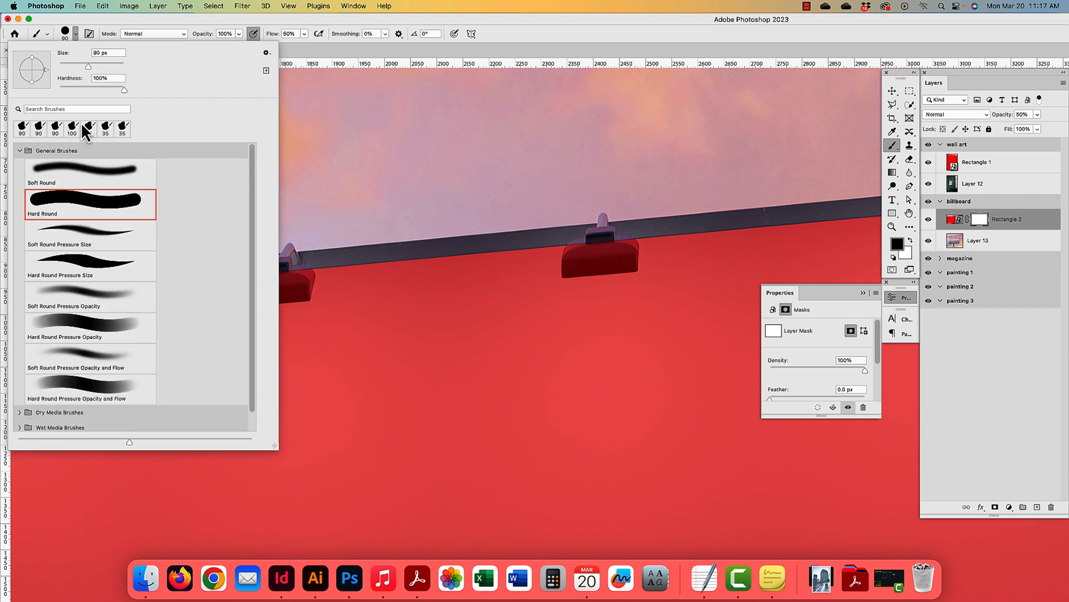
{"action": "mouse_move", "coordinate": [120, 91]}
{"action": "left_mouse_down"}
{"action": "mouse_move", "coordinate": [45, 86]}
{"action": "mouse_move", "coordinate": [145, 85]}
{"action": "mouse_move", "coordinate": [76, 88]}
{"action": "left_mouse_up"}
{"action": "key", "text": "Return"}
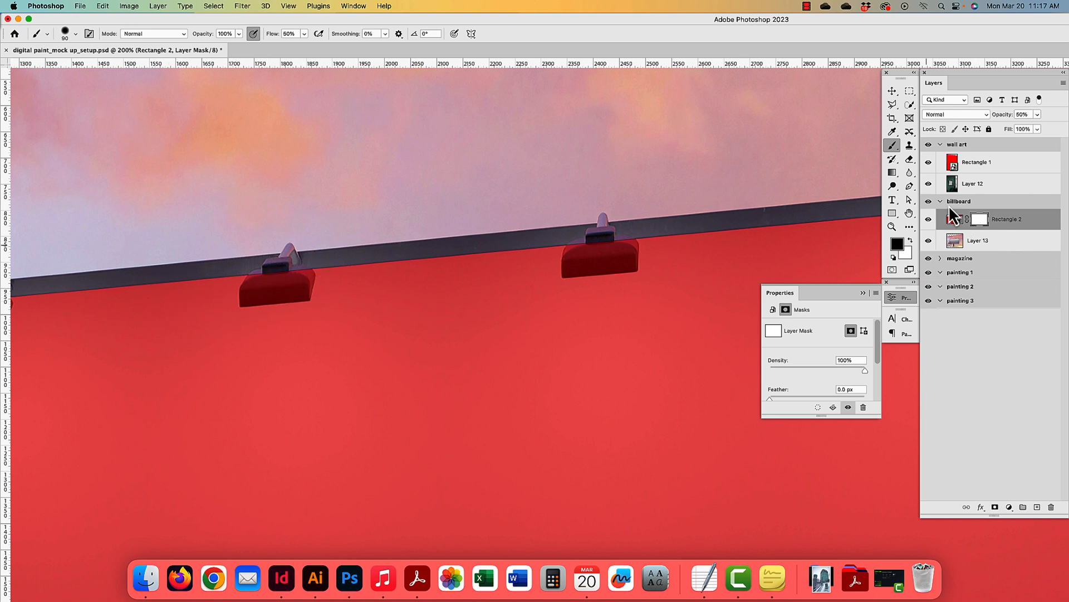
- Paint black on the mask to hide the red over the first top-edge clamp
{"action": "key", "text": "bracketleft"}
{"action": "key", "text": "bracketleft"}
{"action": "key", "text": "bracketleft"}
{"action": "left_click_drag", "start_coordinate": [278, 277], "coordinate": [264, 288]}
{"action": "mouse_move", "coordinate": [251, 295]}
{"action": "left_mouse_down"}
{"action": "mouse_move", "coordinate": [286, 295]}
{"action": "mouse_move", "coordinate": [292, 284]}
{"action": "left_mouse_up"}
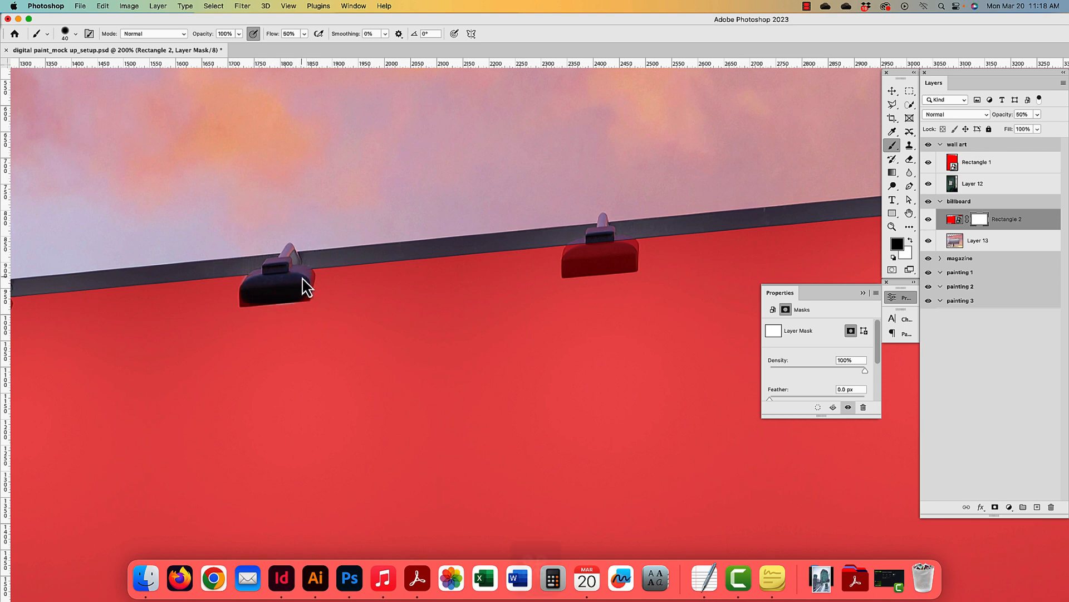
{"action": "key", "text": "super+plus"}
{"action": "key", "text": "super+plus"}
{"action": "left_click_drag", "start_coordinate": [184, 289], "coordinate": [504, 395]}
{"action": "left_click_drag", "start_coordinate": [244, 321], "coordinate": [480, 327]}
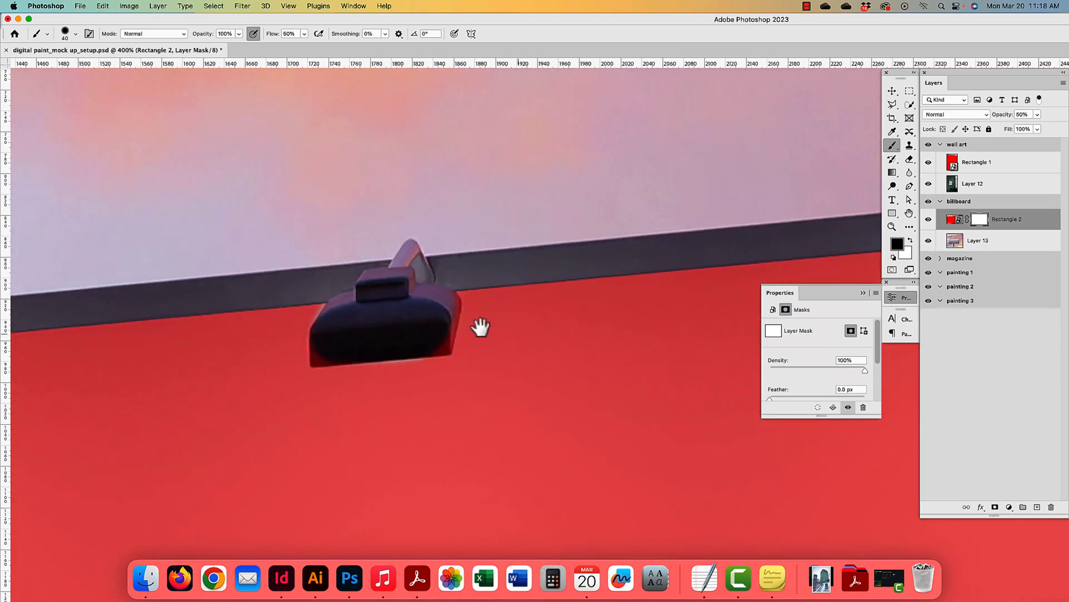
- Refine the clamp's left, right and bottom mask edges with a smaller brush
{"action": "key", "text": "bracketleft"}
{"action": "key", "text": "bracketleft"}
{"action": "key", "text": "bracketleft"}
{"action": "key", "text": "bracketleft"}
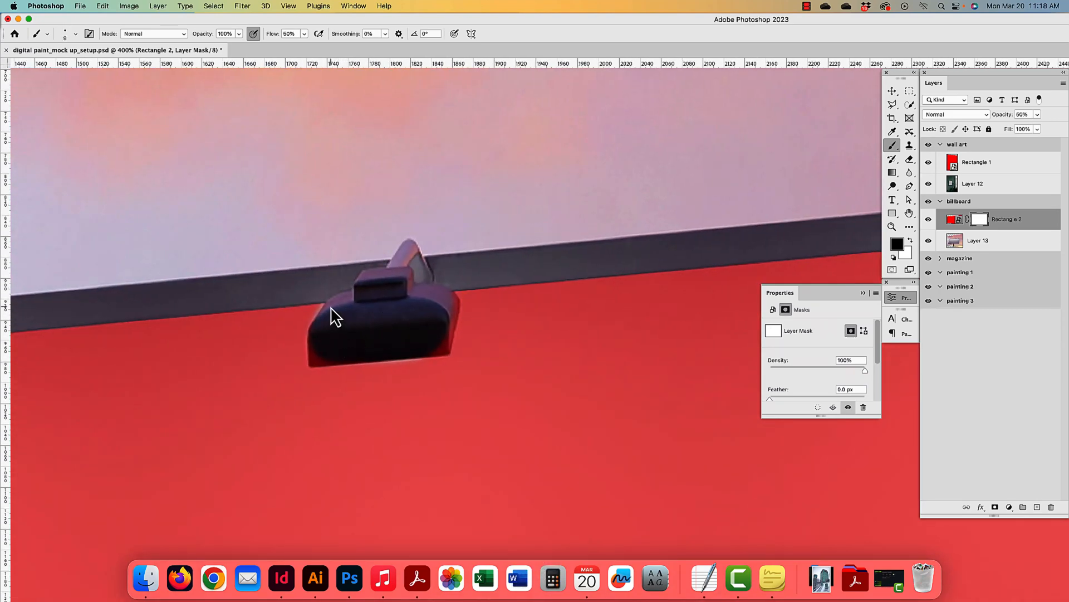
{"action": "scroll", "coordinate": [329, 305], "scroll_direction": "right", "scroll_amount": 1}
{"action": "scroll", "coordinate": [322, 306], "scroll_direction": "left", "scroll_amount": 1}
{"action": "left_click_drag", "start_coordinate": [322, 307], "coordinate": [318, 314]}
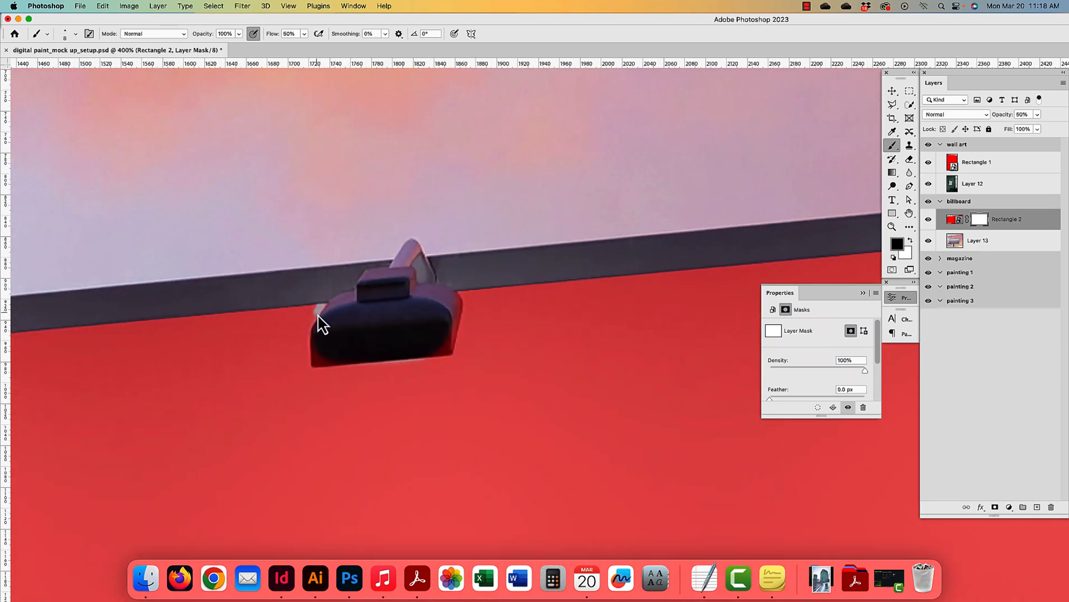
{"action": "key", "text": "super+z"}
{"action": "mouse_move", "coordinate": [456, 290]}
{"action": "left_mouse_down"}
{"action": "mouse_move", "coordinate": [439, 358]}
{"action": "mouse_move", "coordinate": [319, 353]}
{"action": "left_mouse_up"}
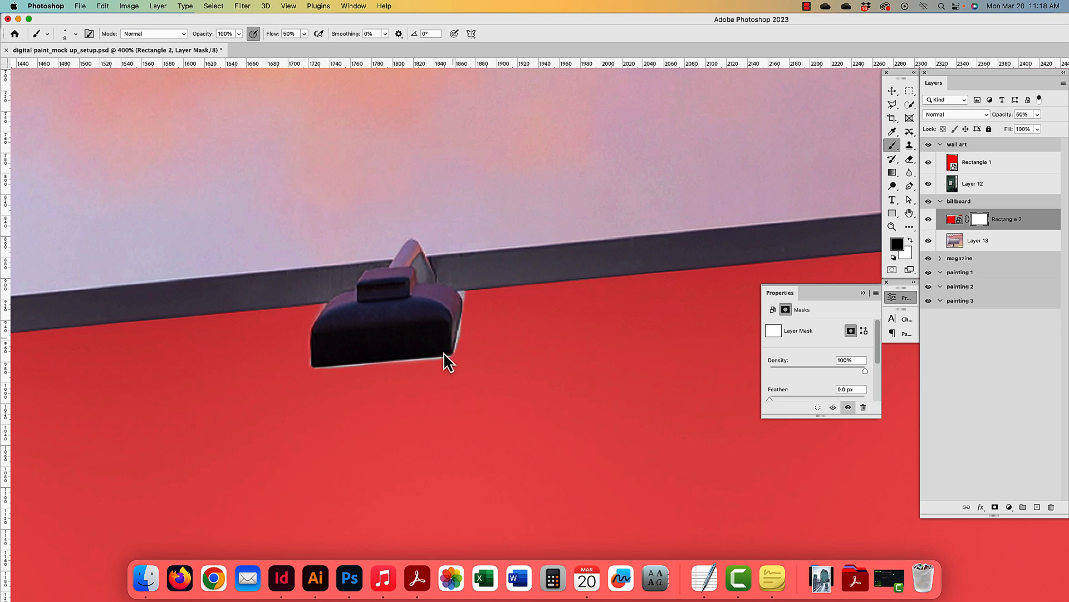
{"action": "mouse_move", "coordinate": [314, 370]}
{"action": "left_mouse_down"}
{"action": "mouse_move", "coordinate": [313, 333]}
{"action": "mouse_move", "coordinate": [332, 305]}
{"action": "mouse_move", "coordinate": [312, 356]}
{"action": "left_mouse_up"}
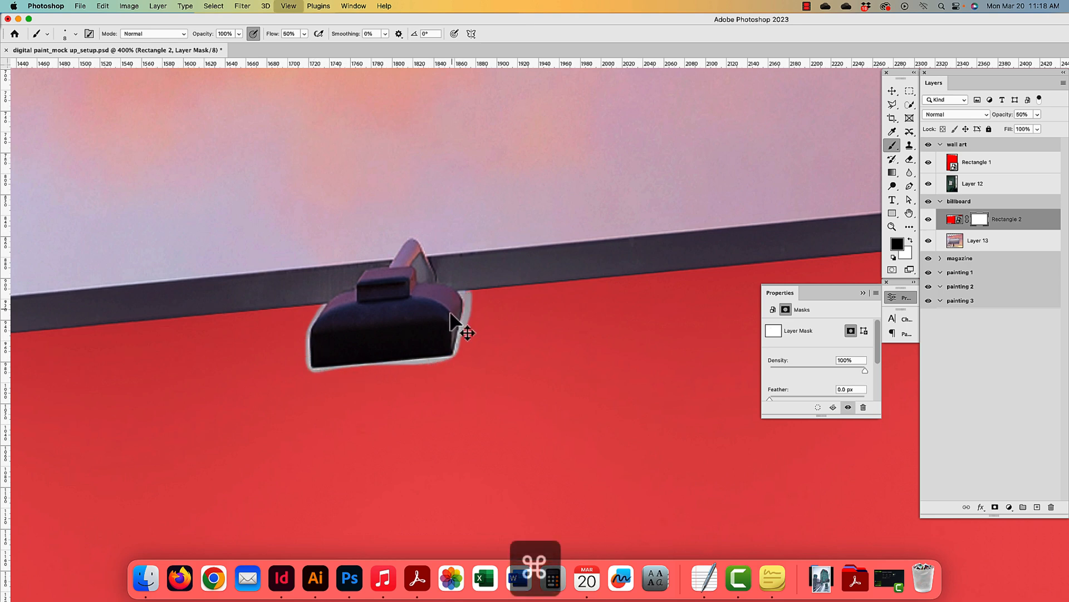
{"action": "key", "text": "super+plus"}
{"action": "key", "text": "super+plus"}
{"action": "left_click_drag", "start_coordinate": [341, 323], "coordinate": [521, 393]}
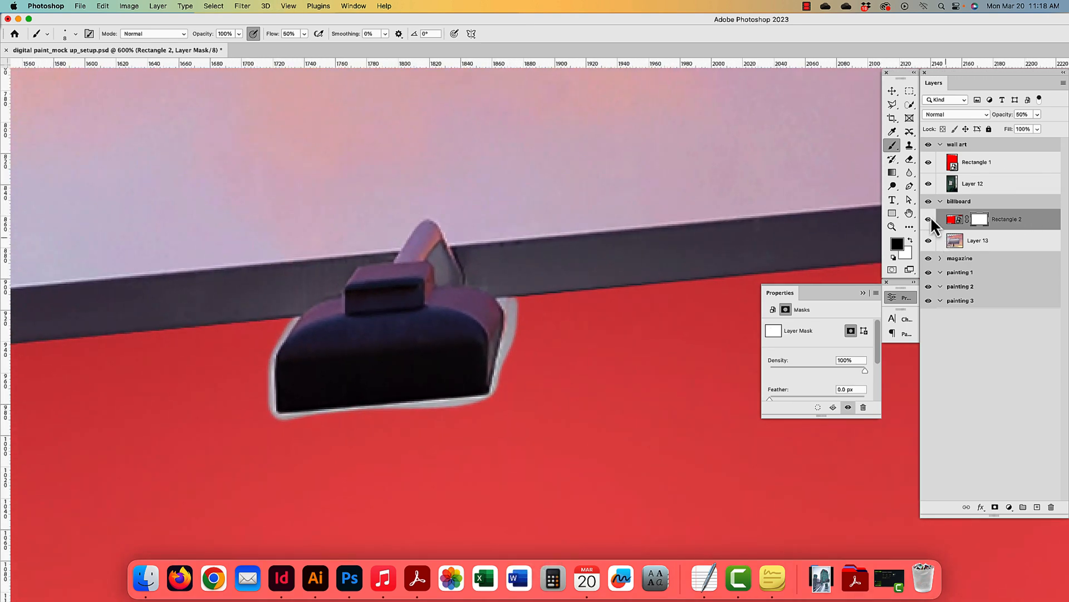
- Paint white to restore red along the clamp's fringes and set brush flow to 100%
{"action": "left_click", "coordinate": [910, 240]}
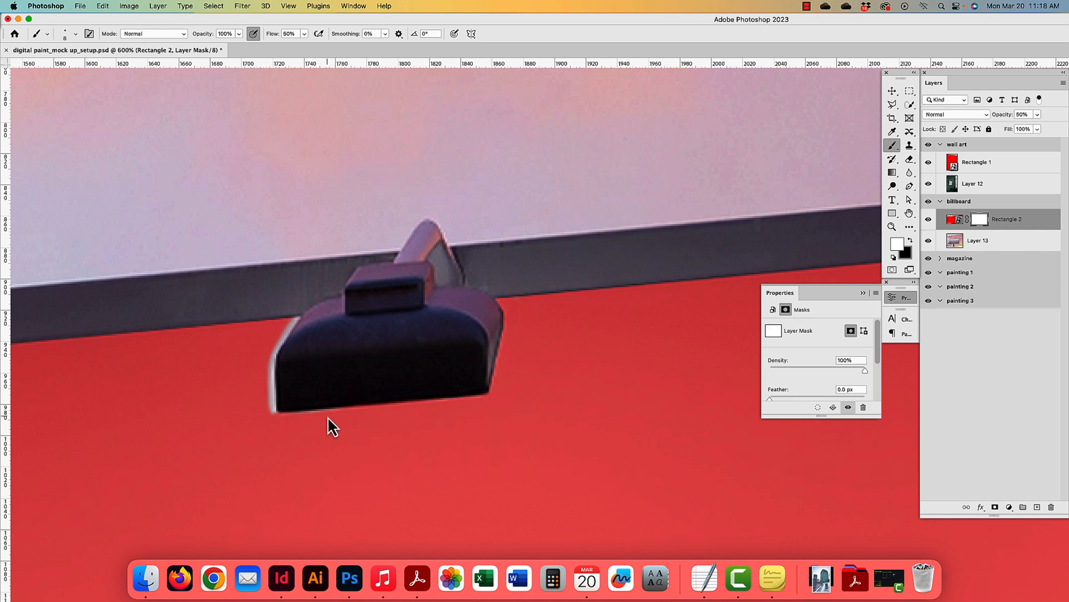
{"action": "left_click_drag", "start_coordinate": [270, 403], "coordinate": [263, 359]}
{"action": "left_click_drag", "start_coordinate": [298, 310], "coordinate": [285, 337]}
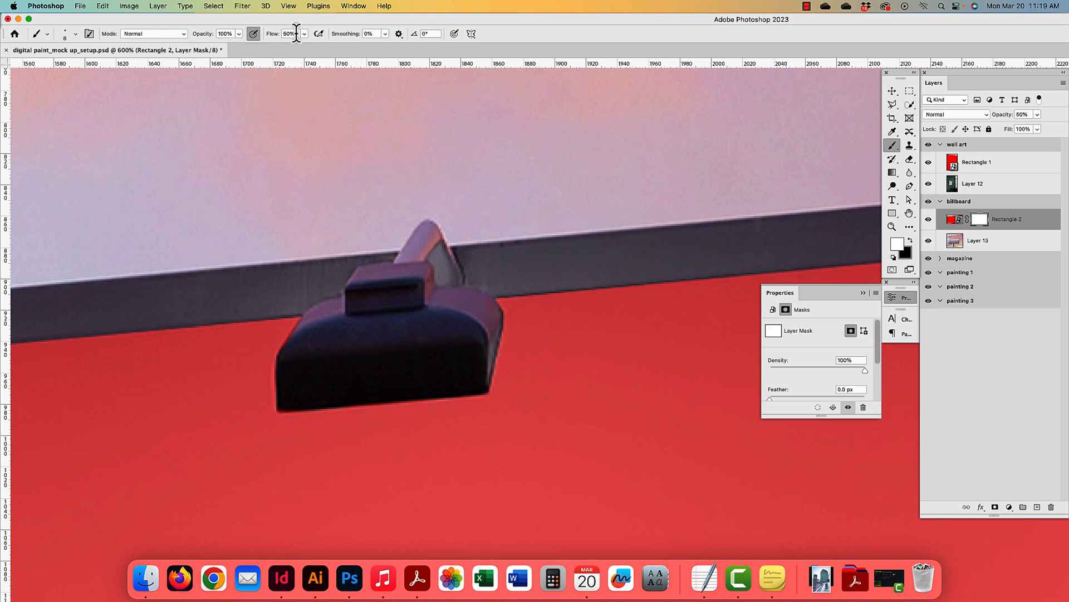
{"action": "key", "text": "0"}
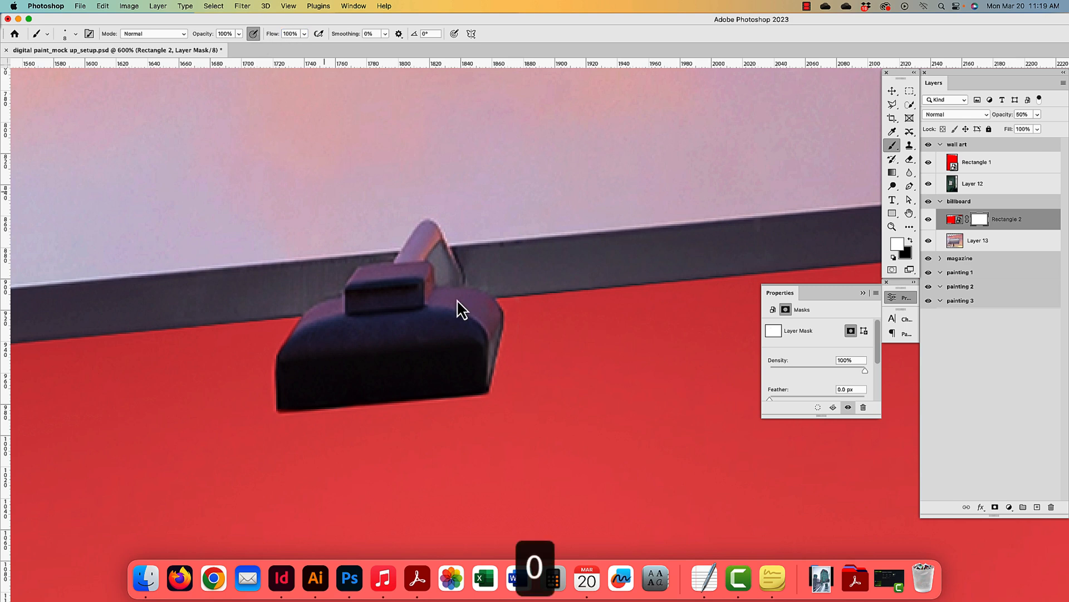
{"action": "key", "text": "space"}
{"action": "left_click_drag", "start_coordinate": [645, 310], "coordinate": [516, 306]}
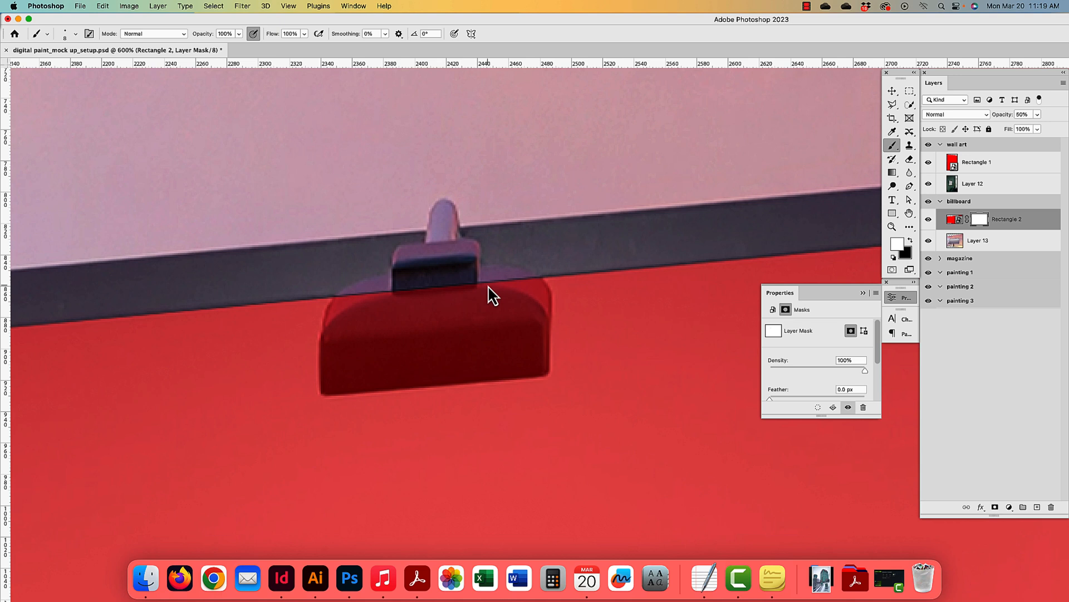
- Outline the second clamp with the Polygonal Lasso
{"action": "scroll", "coordinate": [488, 286], "scroll_direction": "up", "scroll_amount": 1}
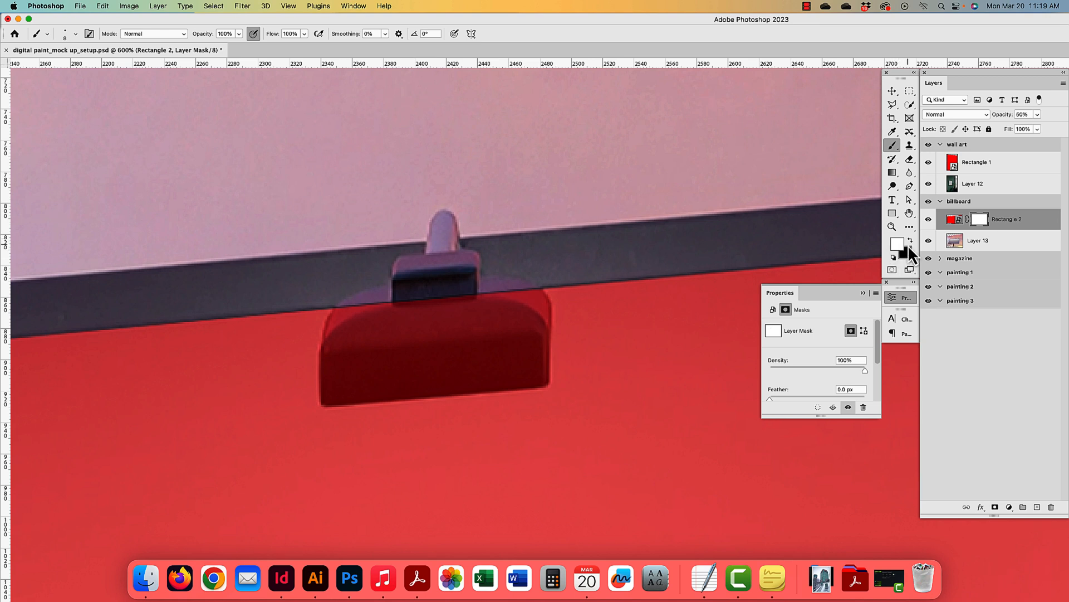
{"action": "left_click", "coordinate": [893, 105]}
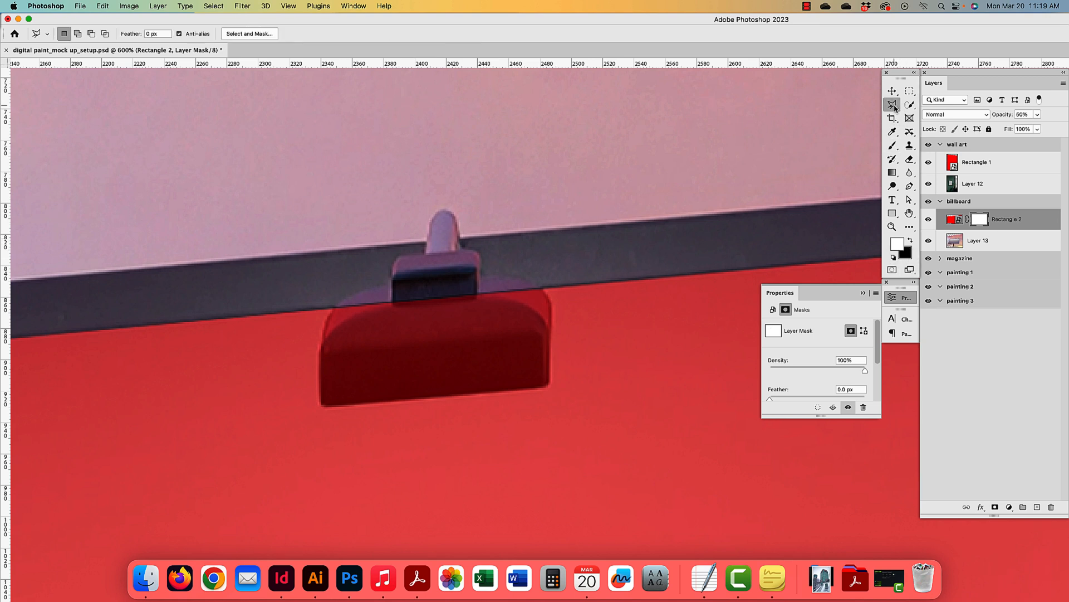
{"action": "left_click", "coordinate": [334, 306]}
{"action": "left_click_drag", "start_coordinate": [329, 316], "coordinate": [321, 405]}
{"action": "left_click", "coordinate": [541, 388]}
{"action": "left_click", "coordinate": [546, 386]}
{"action": "left_click", "coordinate": [548, 385]}
{"action": "left_click", "coordinate": [550, 380]}
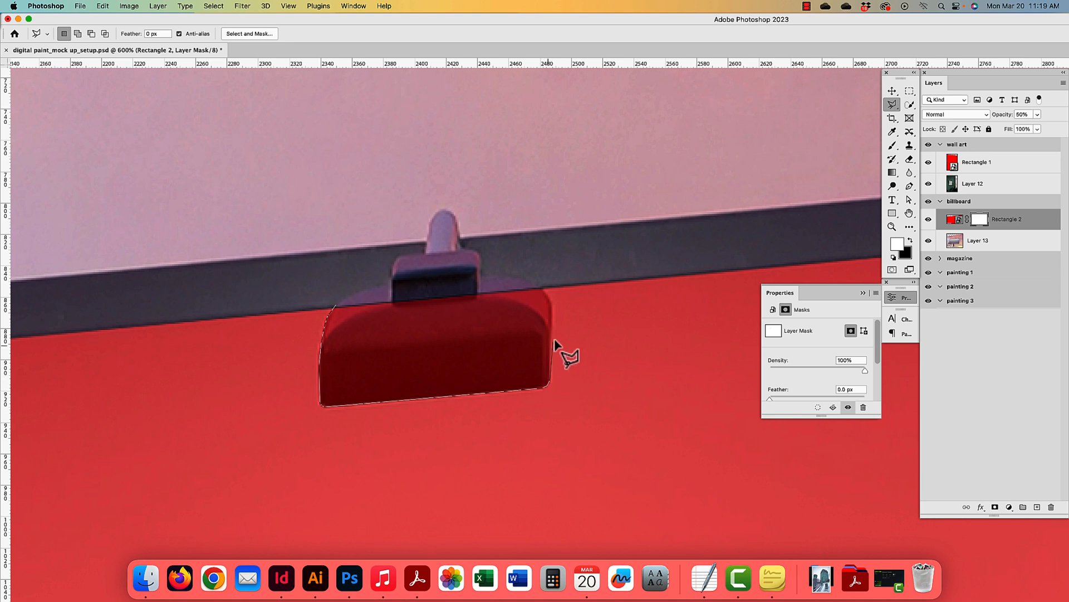
{"action": "left_click", "coordinate": [552, 304]}
{"action": "left_click", "coordinate": [544, 289]}
{"action": "left_click", "coordinate": [508, 259]}
{"action": "left_click", "coordinate": [334, 265]}
{"action": "left_click", "coordinate": [335, 307]}
- Fill the clamp selection with black on the mask, deselect, and return to the Brush
{"action": "scroll", "coordinate": [766, 254], "scroll_direction": "up", "scroll_amount": 1}
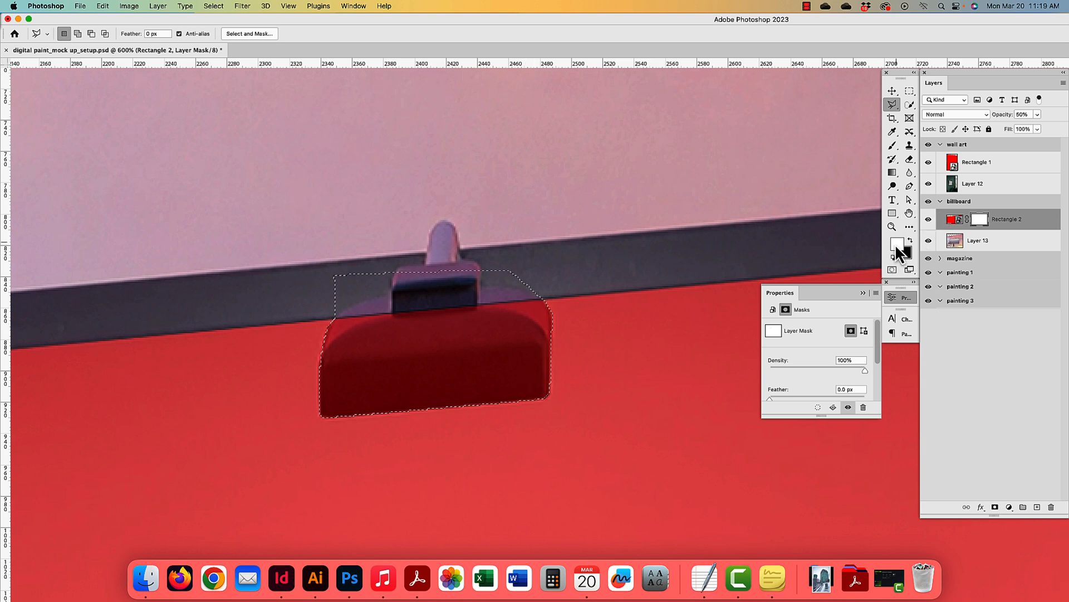
{"action": "key", "text": "BackSpace"}
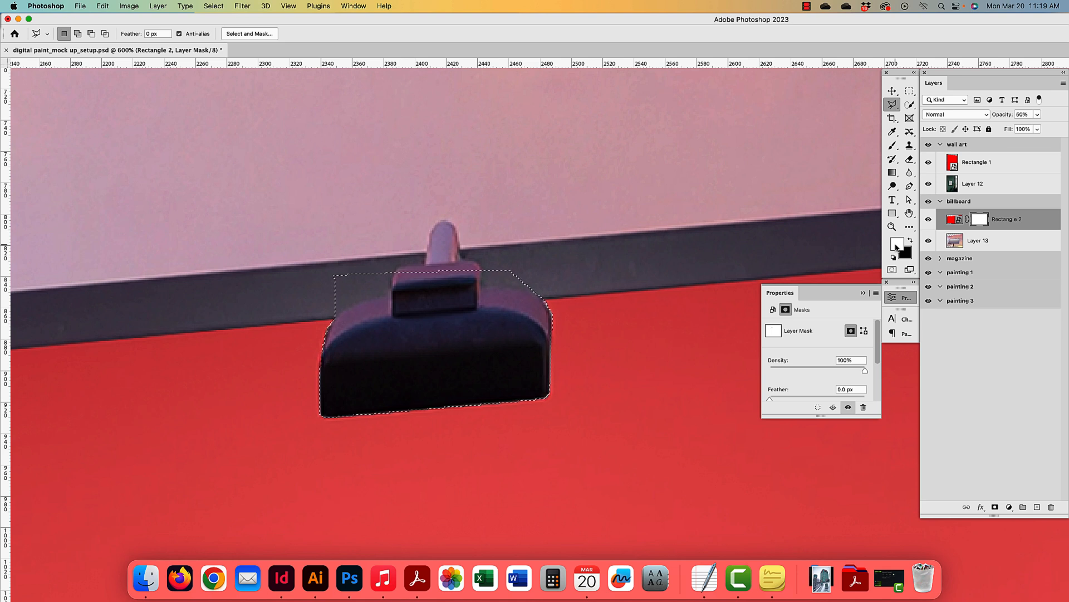
{"action": "key", "text": "super+d"}
{"action": "left_click", "coordinate": [216, 5]}
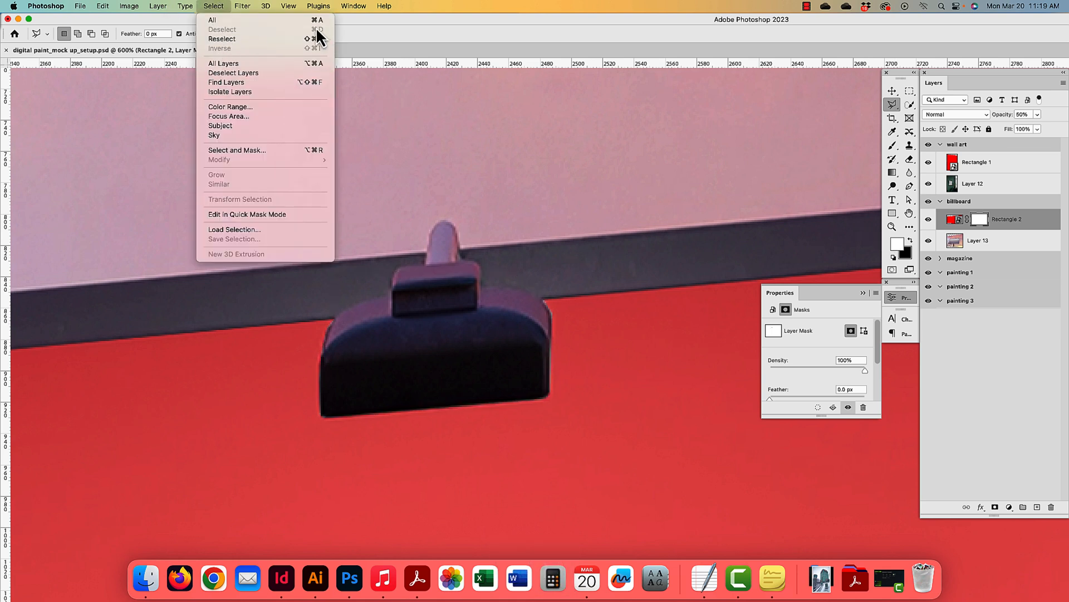
{"action": "left_click", "coordinate": [519, 188]}
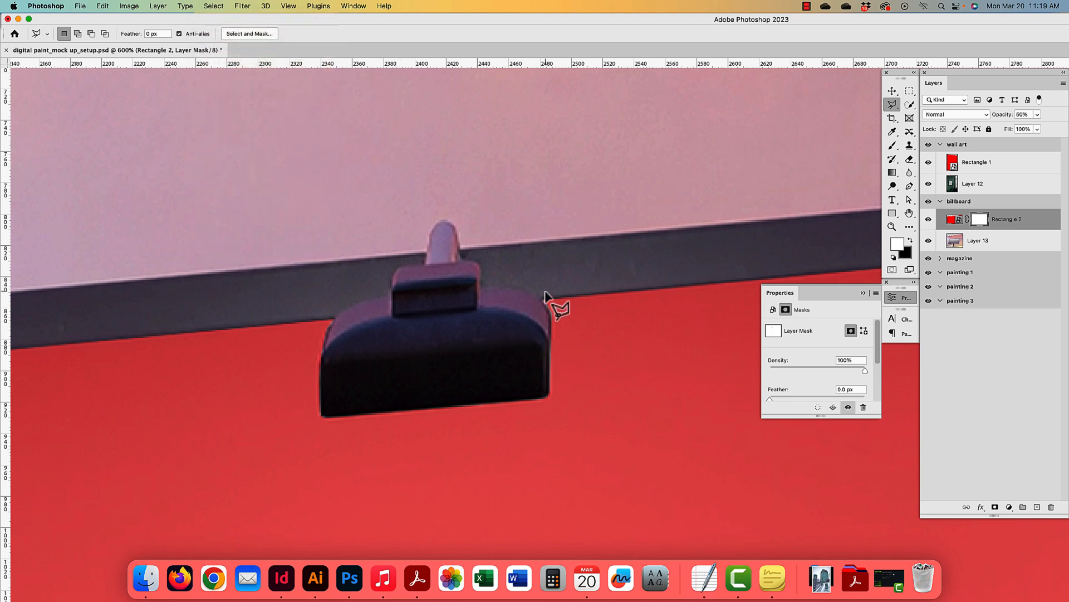
{"action": "left_click", "coordinate": [892, 145]}
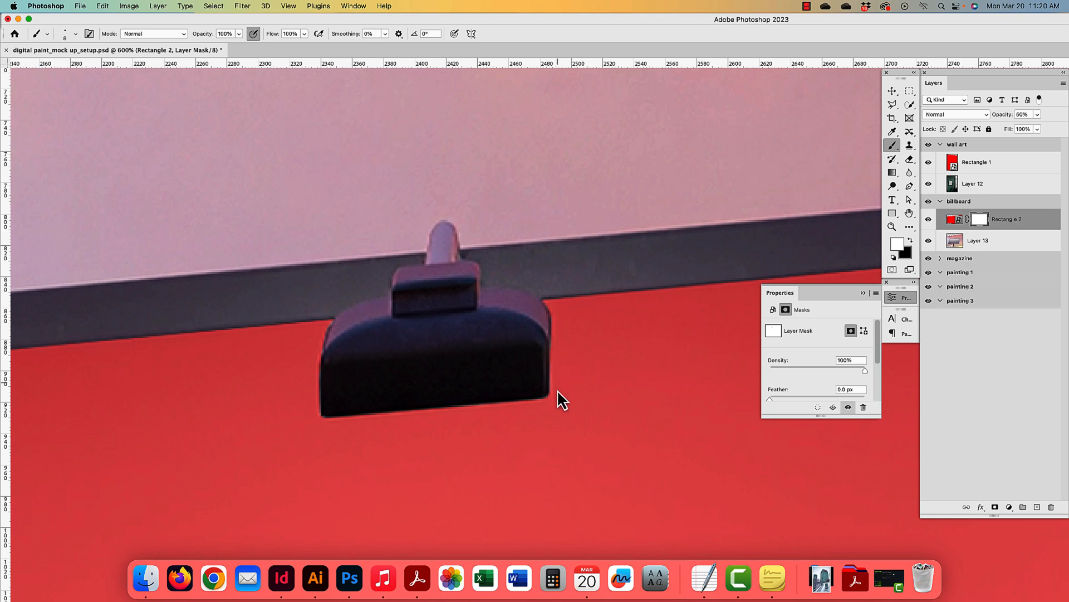
- Lasso the next lamp cushion and mask the red out over it
{"action": "left_click_drag", "start_coordinate": [590, 329], "coordinate": [434, 338]}
{"action": "left_click_drag", "start_coordinate": [590, 299], "coordinate": [423, 367]}
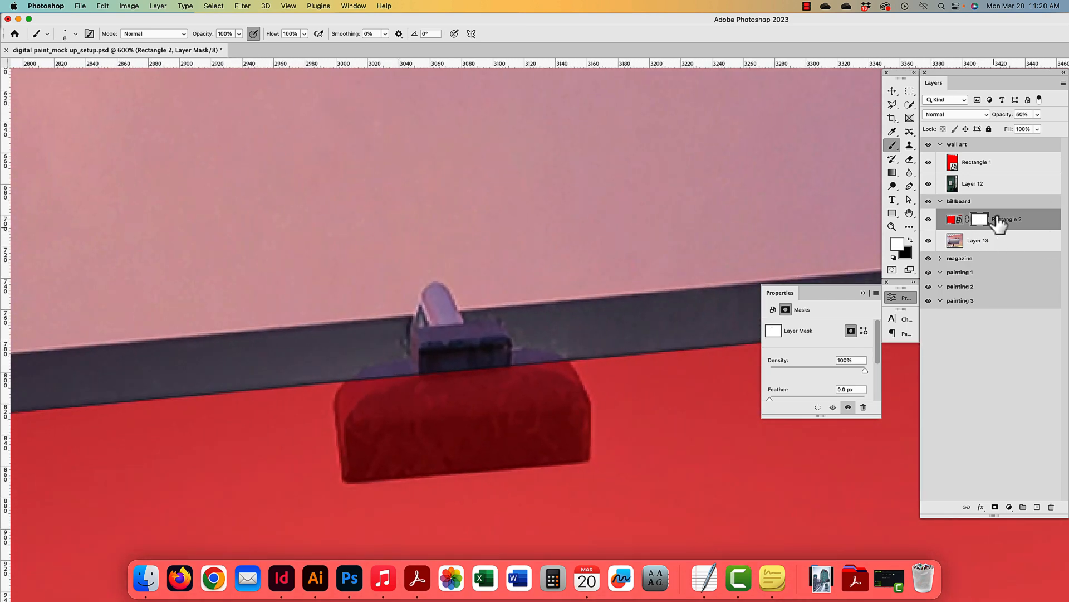
{"action": "left_click", "coordinate": [893, 106]}
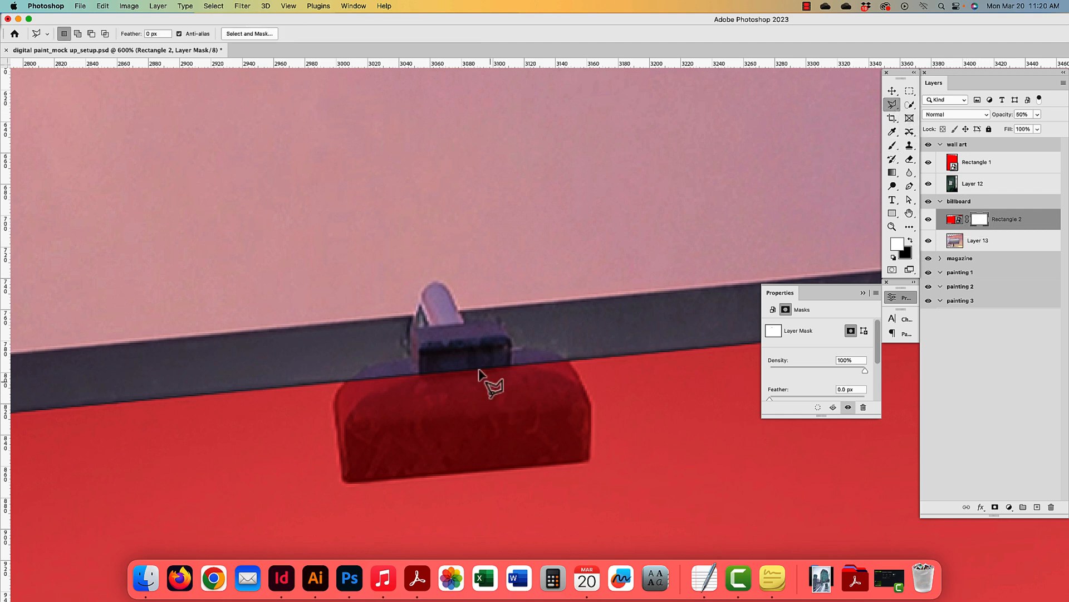
{"action": "mouse_move", "coordinate": [347, 379]}
{"action": "left_mouse_down"}
{"action": "mouse_move", "coordinate": [335, 477]}
{"action": "mouse_move", "coordinate": [346, 483]}
{"action": "mouse_move", "coordinate": [540, 479]}
{"action": "mouse_move", "coordinate": [591, 455]}
{"action": "mouse_move", "coordinate": [596, 415]}
{"action": "mouse_move", "coordinate": [565, 356]}
{"action": "mouse_move", "coordinate": [386, 354]}
{"action": "mouse_move", "coordinate": [354, 382]}
{"action": "left_mouse_up"}
{"action": "key", "text": "super+BackSpace"}
{"action": "key", "text": "super+d"}
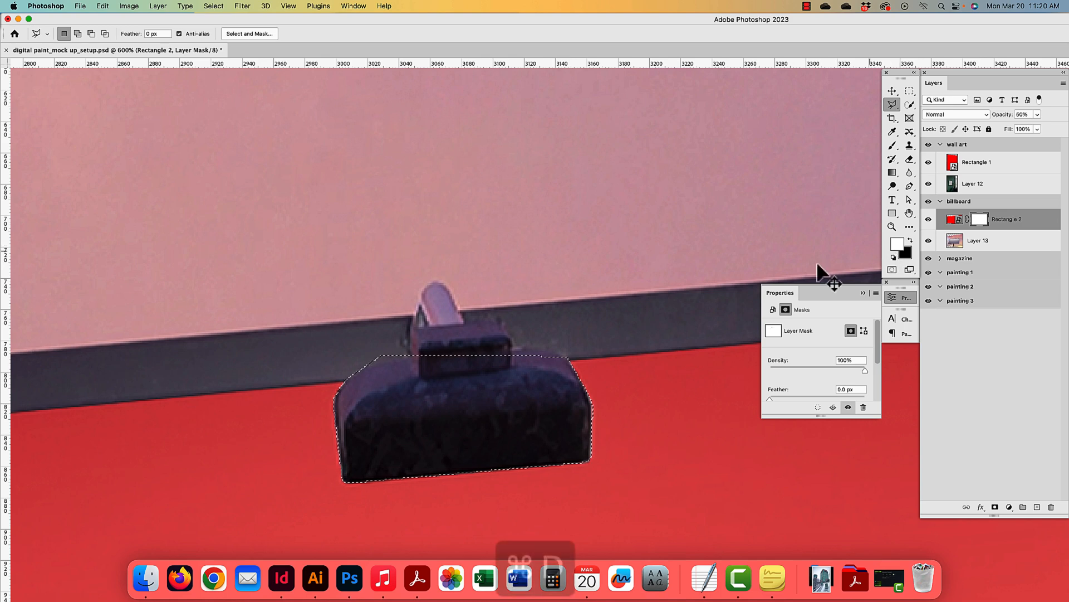
- Outline the following lamp clamp with the Polygonal Lasso and hide the red inside it
{"action": "left_click_drag", "start_coordinate": [668, 261], "coordinate": [491, 255]}
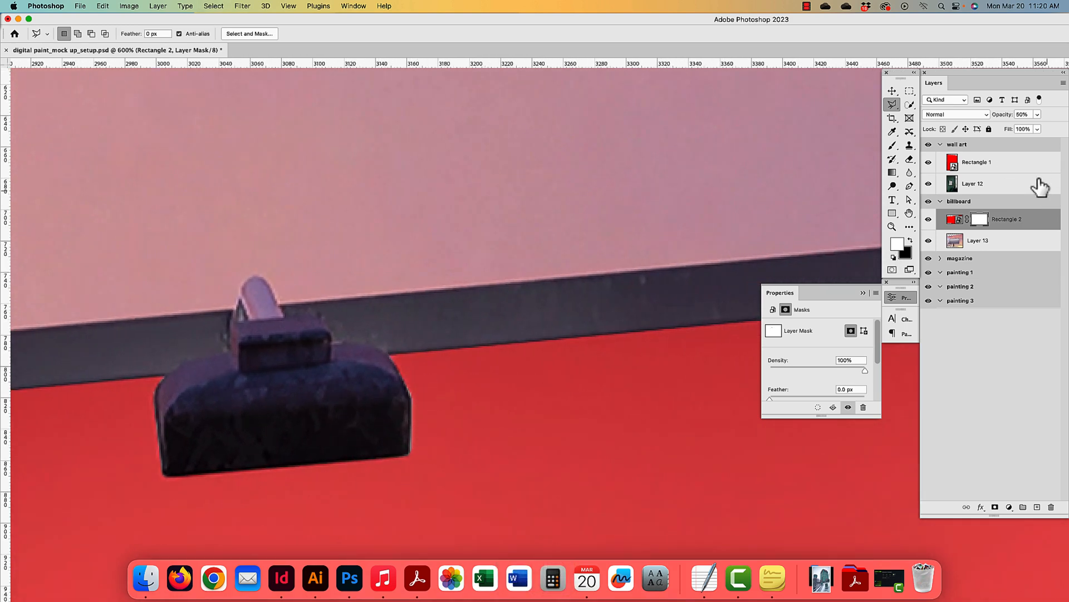
{"action": "left_click", "coordinate": [892, 144]}
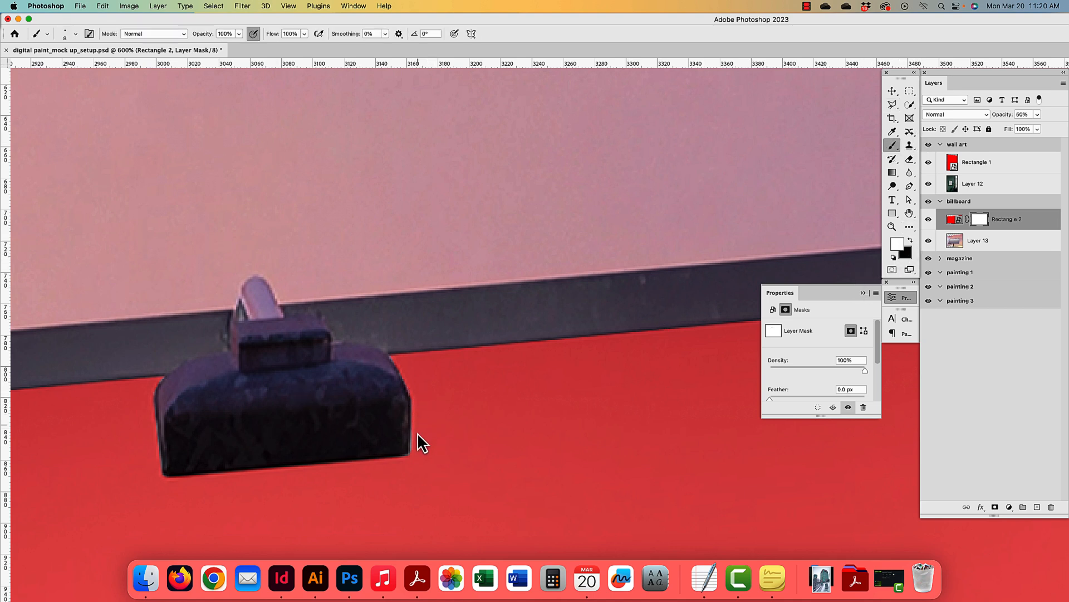
{"action": "key", "text": "space"}
{"action": "left_click_drag", "start_coordinate": [550, 303], "coordinate": [274, 351]}
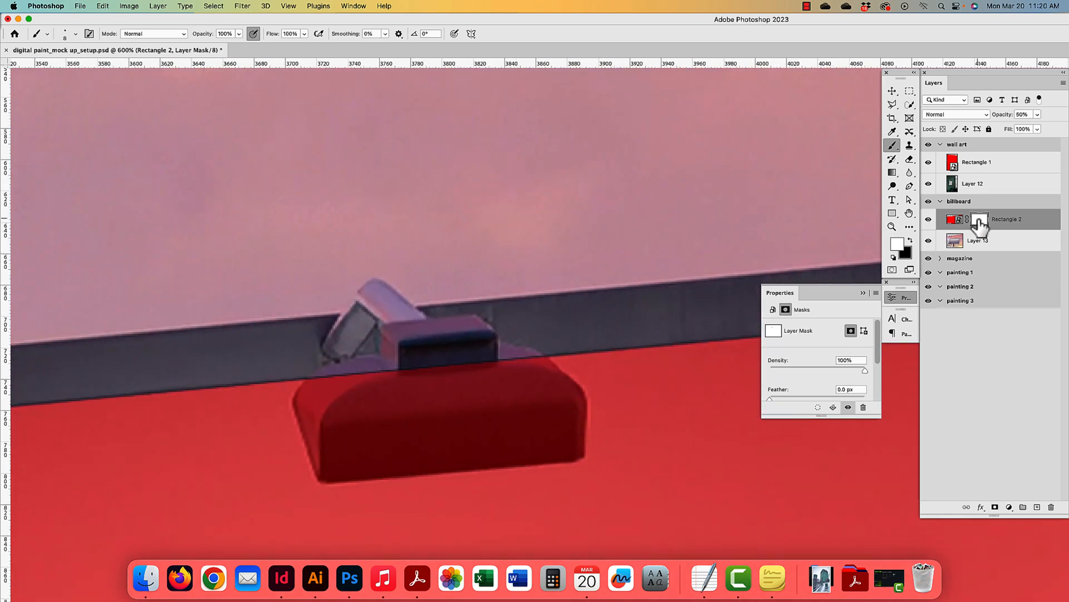
{"action": "left_click", "coordinate": [892, 104]}
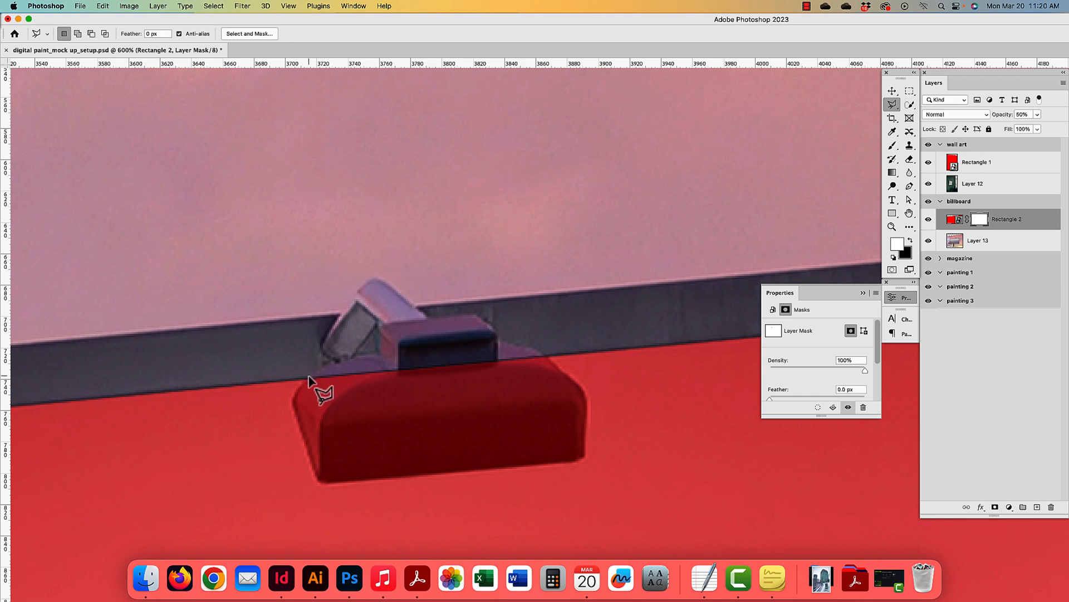
{"action": "mouse_move", "coordinate": [308, 377]}
{"action": "left_mouse_down"}
{"action": "mouse_move", "coordinate": [292, 410]}
{"action": "mouse_move", "coordinate": [327, 484]}
{"action": "mouse_move", "coordinate": [573, 463]}
{"action": "mouse_move", "coordinate": [591, 416]}
{"action": "mouse_move", "coordinate": [563, 375]}
{"action": "left_mouse_up"}
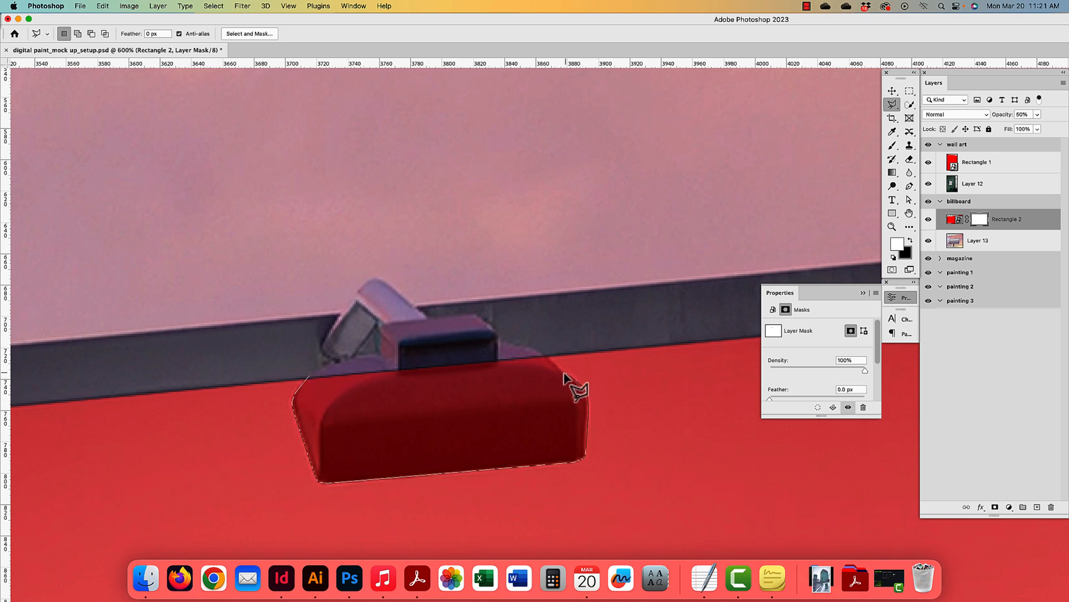
{"action": "left_click", "coordinate": [539, 352]}
{"action": "left_click", "coordinate": [356, 341]}
{"action": "left_click", "coordinate": [309, 378]}
{"action": "key", "text": "Delete"}
- Mask out one more lamp with a polygonal outline, then zoom out to the whole billboard
{"action": "left_click_drag", "start_coordinate": [602, 324], "coordinate": [298, 348]}
{"action": "left_click", "coordinate": [298, 397]}
{"action": "left_click", "coordinate": [282, 424]}
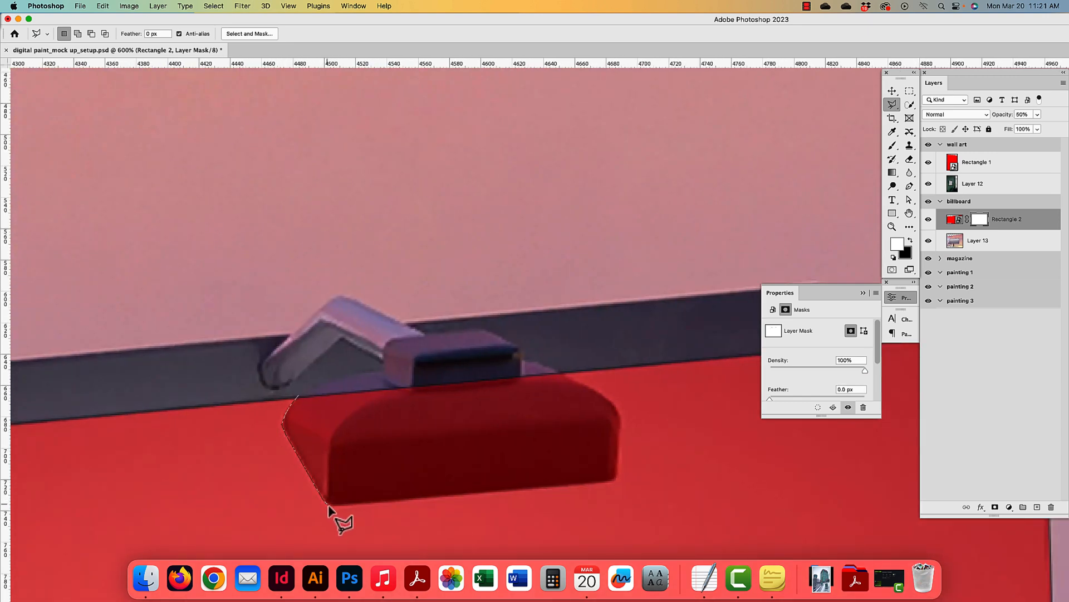
{"action": "left_click", "coordinate": [328, 504]}
{"action": "left_click", "coordinate": [616, 479]}
{"action": "left_click", "coordinate": [634, 413]}
{"action": "left_click", "coordinate": [581, 372]}
{"action": "left_click", "coordinate": [313, 396]}
{"action": "key", "text": "Delete"}
{"action": "key", "text": "super+d"}
{"action": "left_click_drag", "start_coordinate": [637, 345], "coordinate": [125, 374]}
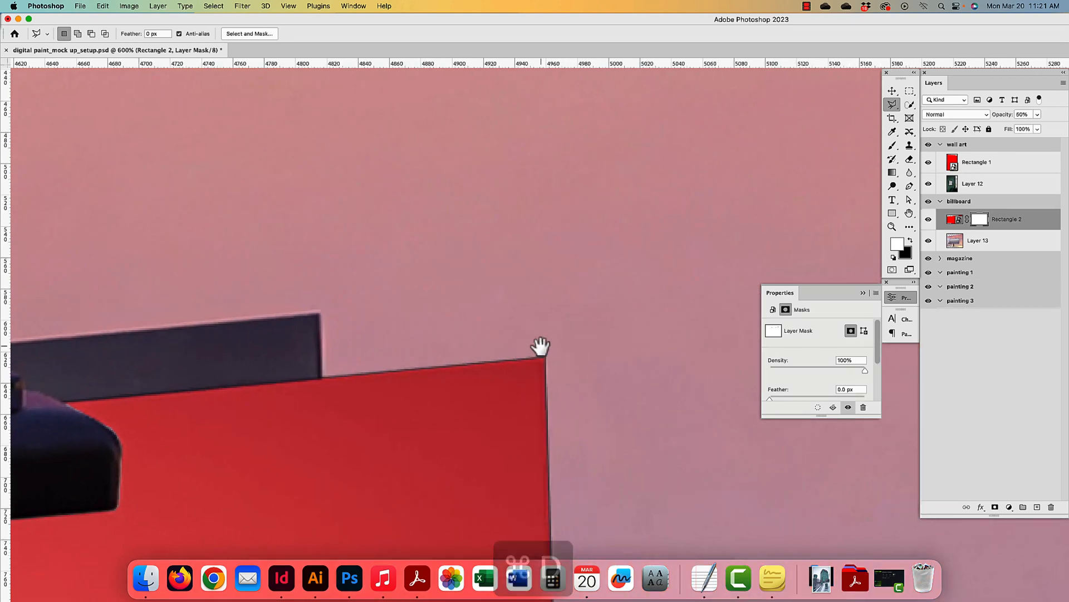
{"action": "left_click_drag", "start_coordinate": [425, 362], "coordinate": [678, 196]}
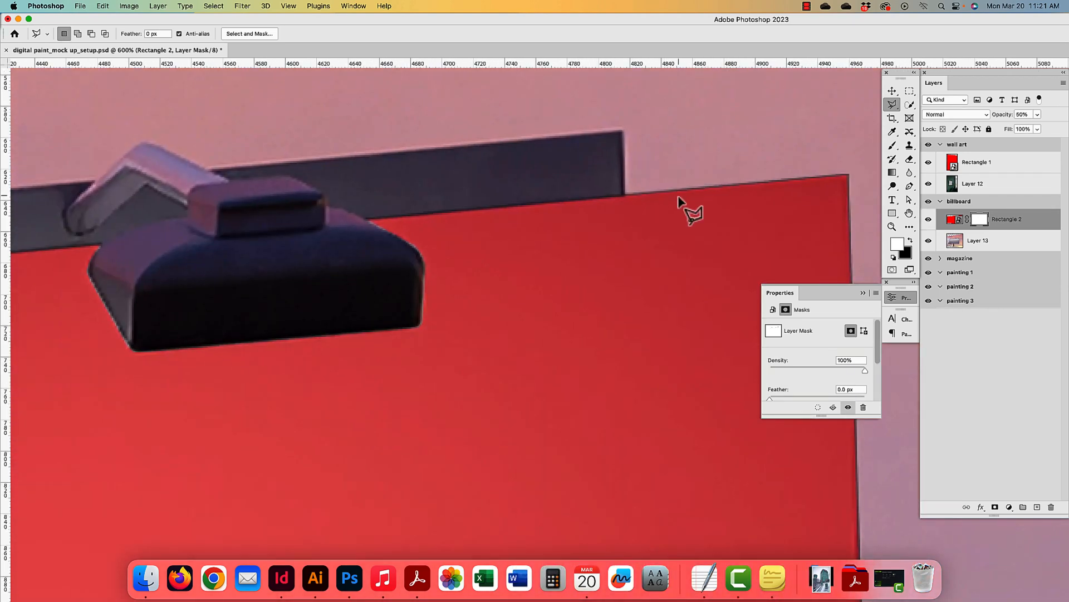
{"action": "key", "text": "super+minus"}
{"action": "key", "text": "super+minus"}
{"action": "key", "text": "super+minus"}
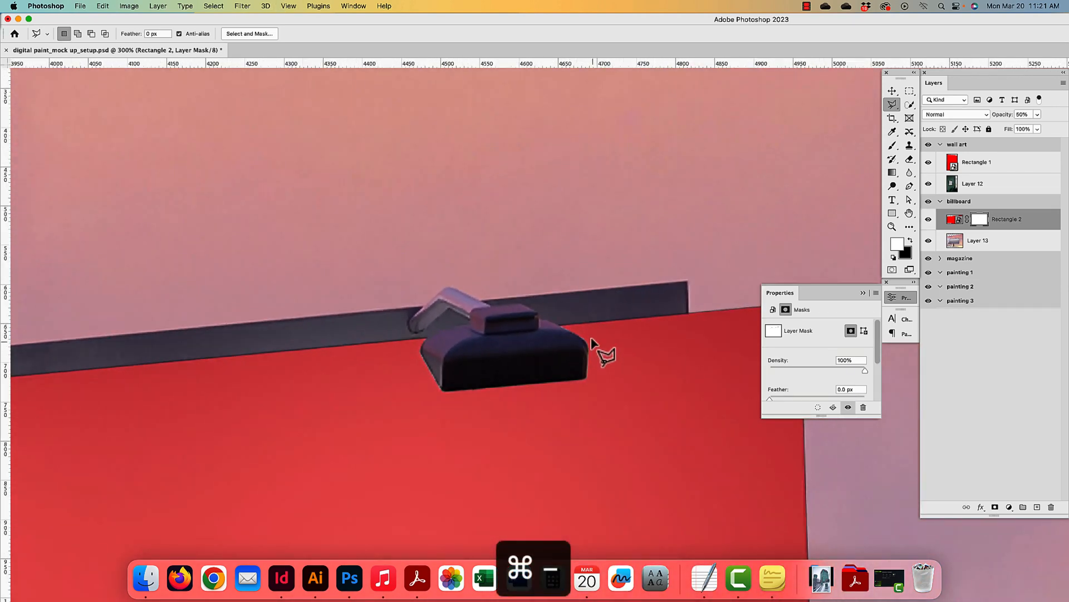
{"action": "key", "text": "super+minus"}
{"action": "key", "text": "super+minus"}
{"action": "key", "text": "super+minus"}
{"action": "key", "text": "super+minus"}
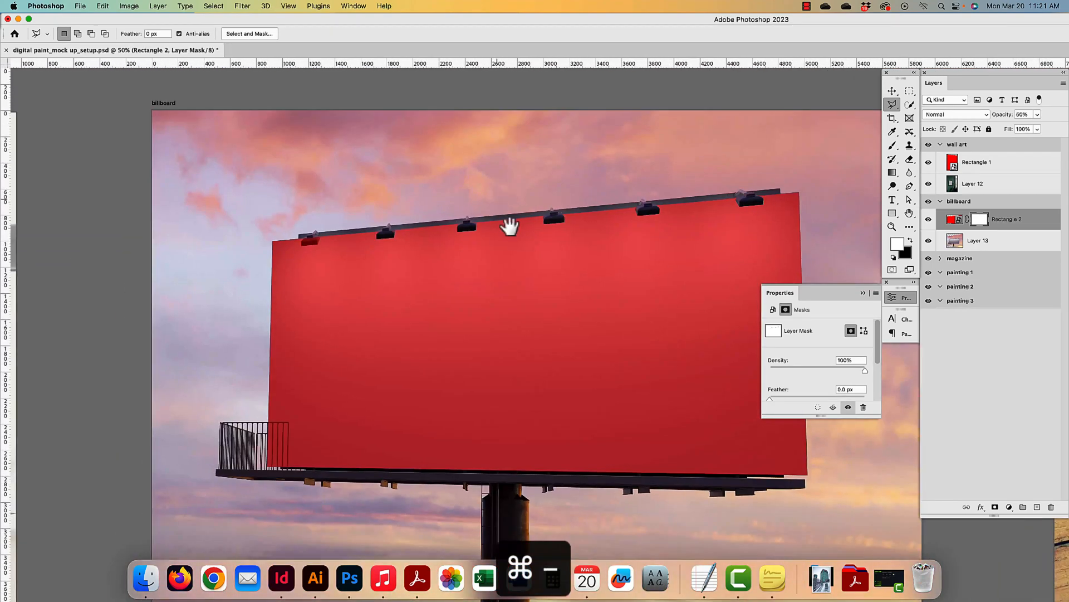
- Set Rectangle 2's opacity to 100%, then retarget its mask and zoom in
{"action": "left_click", "coordinate": [1014, 223]}
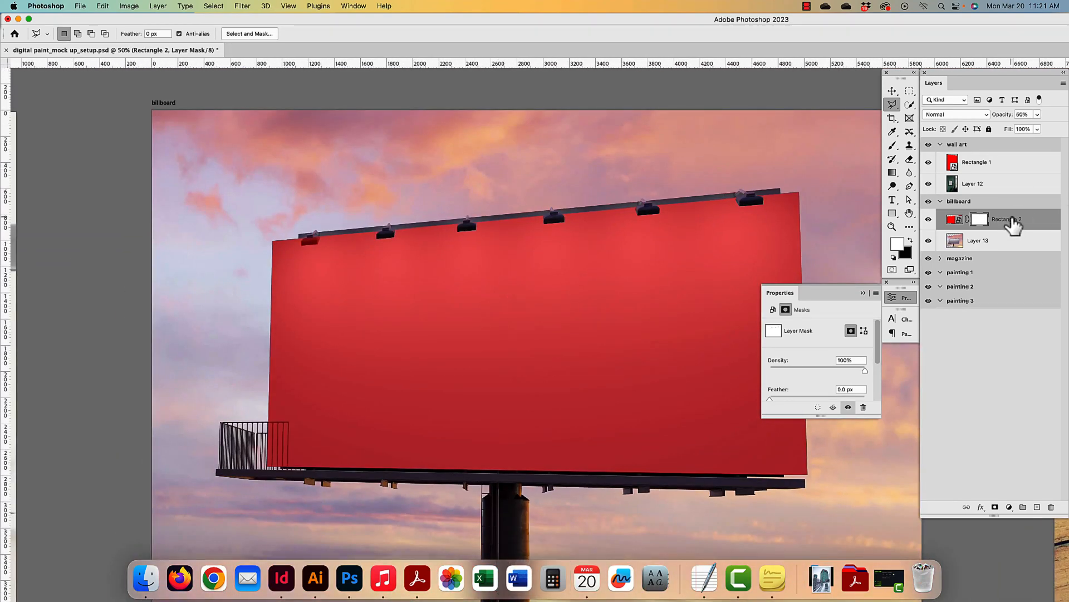
{"action": "double_click", "coordinate": [1022, 114]}
{"action": "type", "text": "10"}
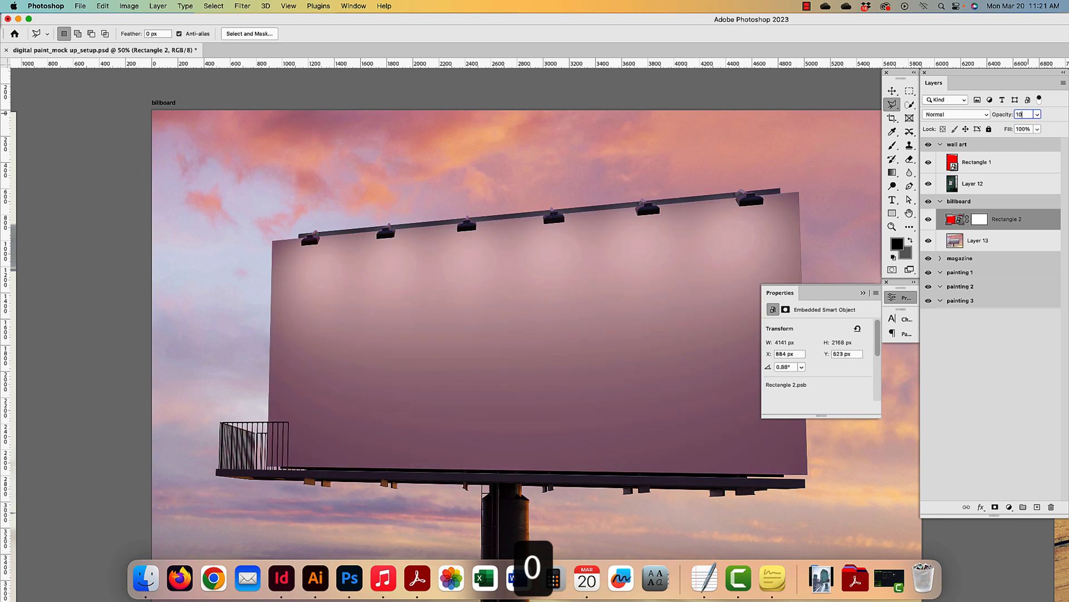
{"action": "type", "text": "0"}
{"action": "scroll", "coordinate": [736, 228], "scroll_direction": "up", "scroll_amount": 1}
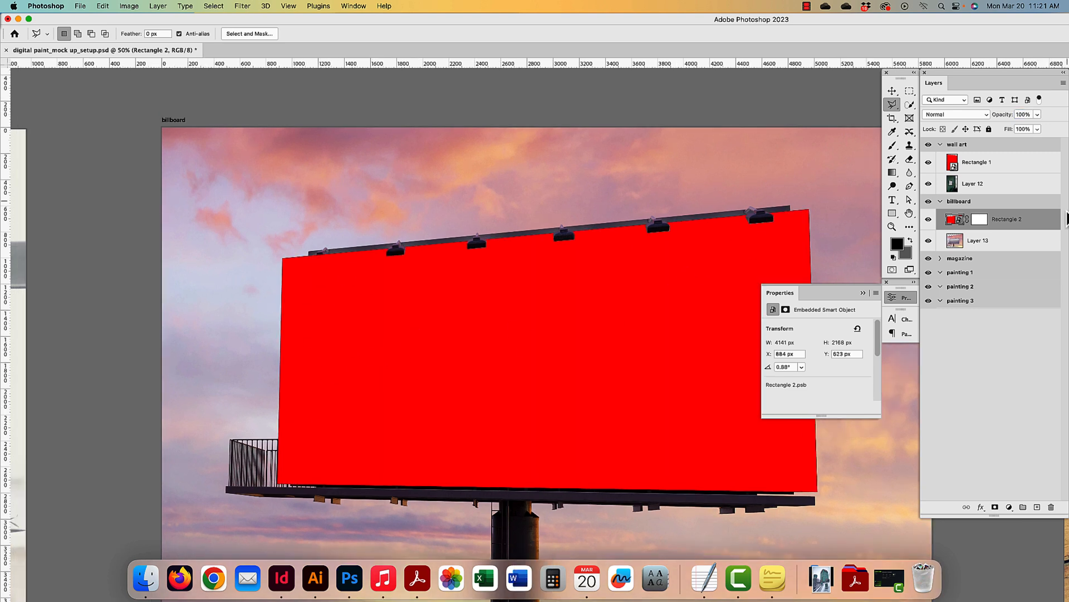
{"action": "left_click", "coordinate": [978, 220]}
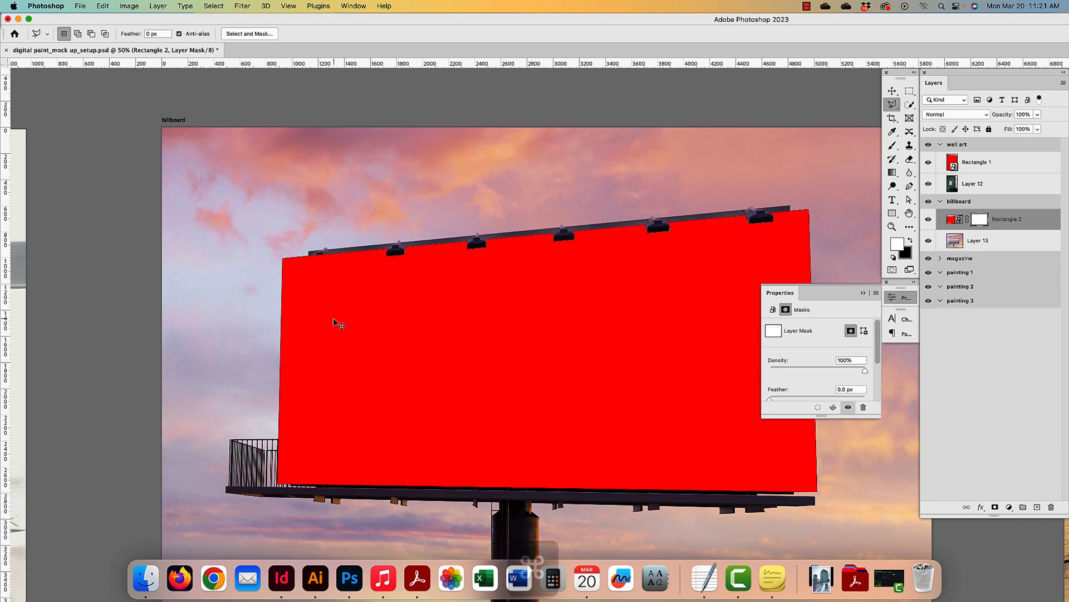
{"action": "key", "text": "super+equal"}
{"action": "key", "text": "super+equal"}
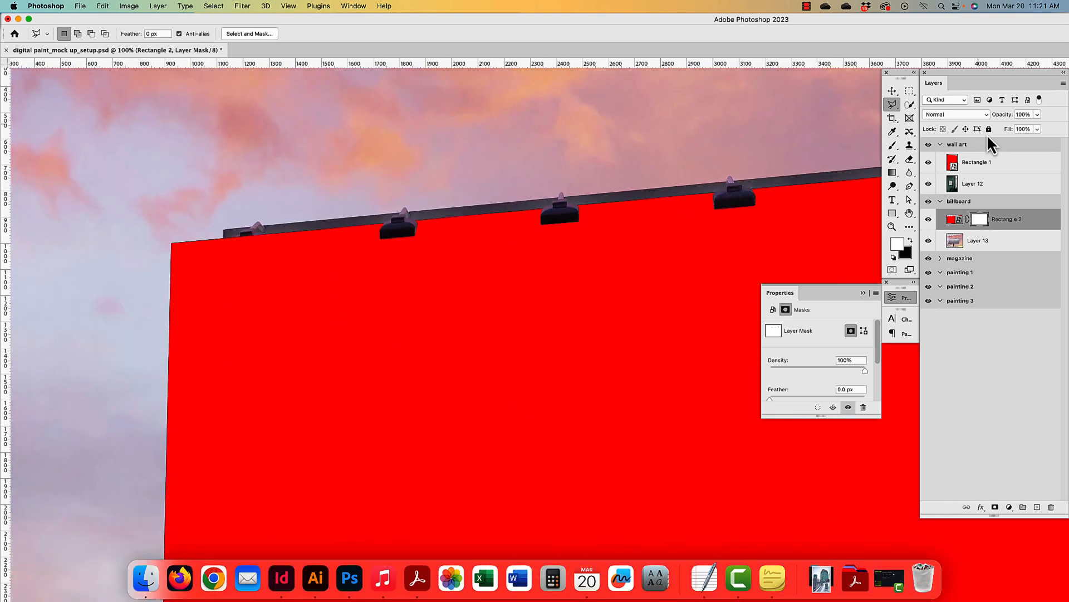
- Return Rectangle 2's opacity to 50% and look over the billboard edges
{"action": "key", "text": "5"}
{"action": "key", "text": "0"}
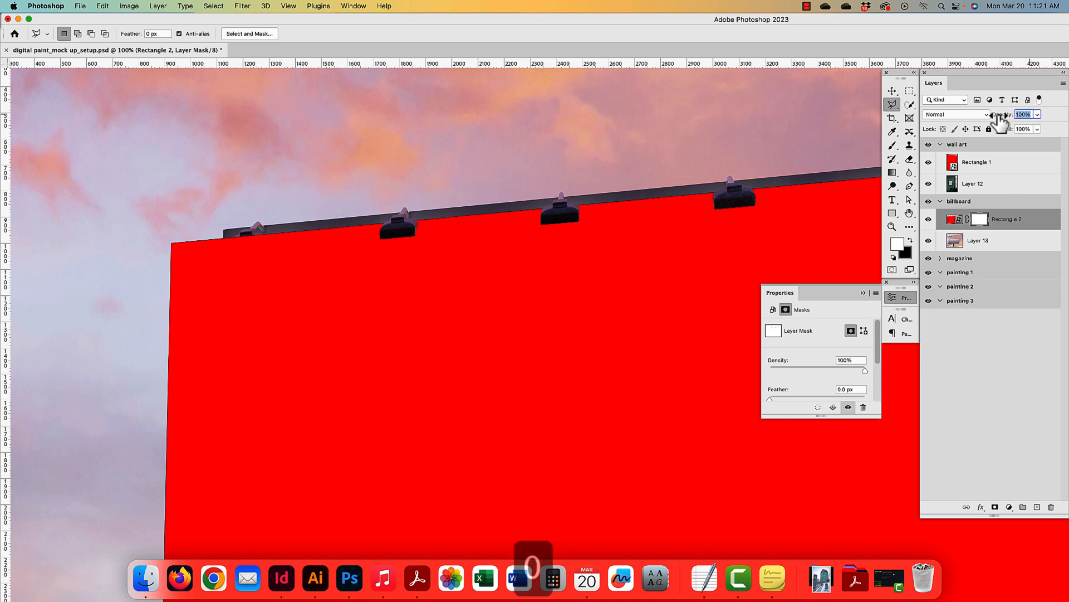
{"action": "left_click_drag", "start_coordinate": [257, 301], "coordinate": [281, 57]}
{"action": "left_click_drag", "start_coordinate": [254, 496], "coordinate": [279, 349]}
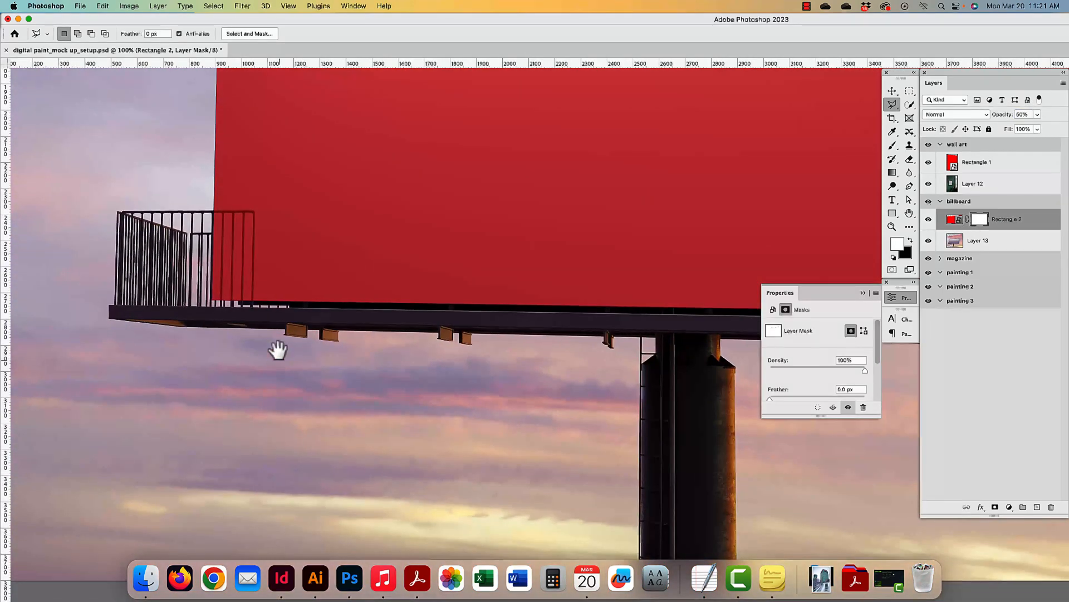
{"action": "left_click_drag", "start_coordinate": [287, 143], "coordinate": [292, 449]}
{"action": "left_click_drag", "start_coordinate": [301, 106], "coordinate": [339, 234]}
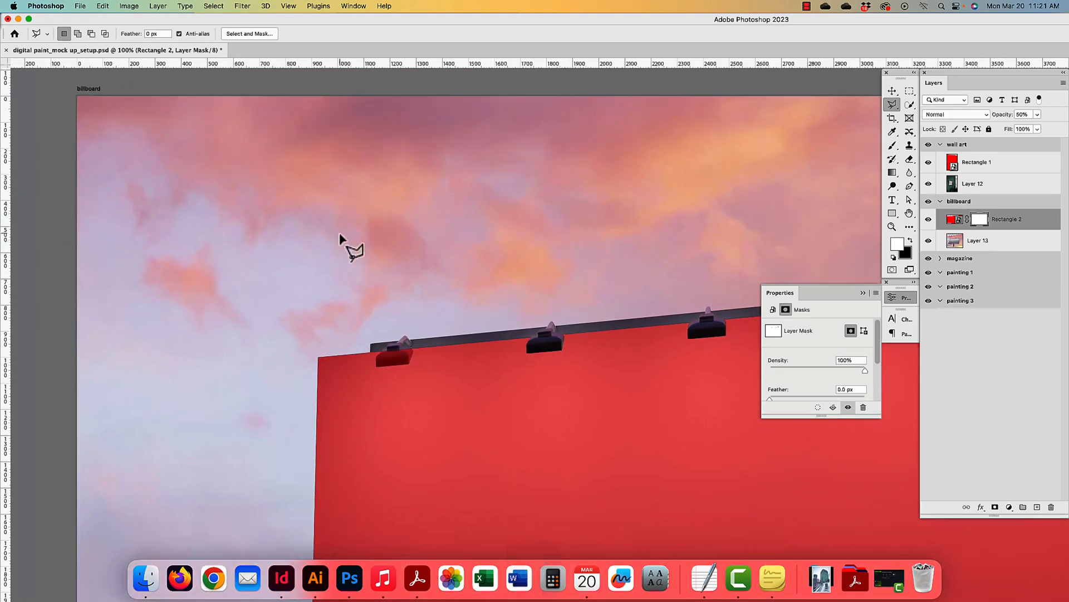
- Zoom in on the leftmost lamp and brush it out of the red mask
{"action": "key", "text": "super+equal"}
{"action": "key", "text": "super+equal"}
{"action": "left_click_drag", "start_coordinate": [336, 291], "coordinate": [708, 360]}
{"action": "left_click_drag", "start_coordinate": [416, 313], "coordinate": [678, 336]}
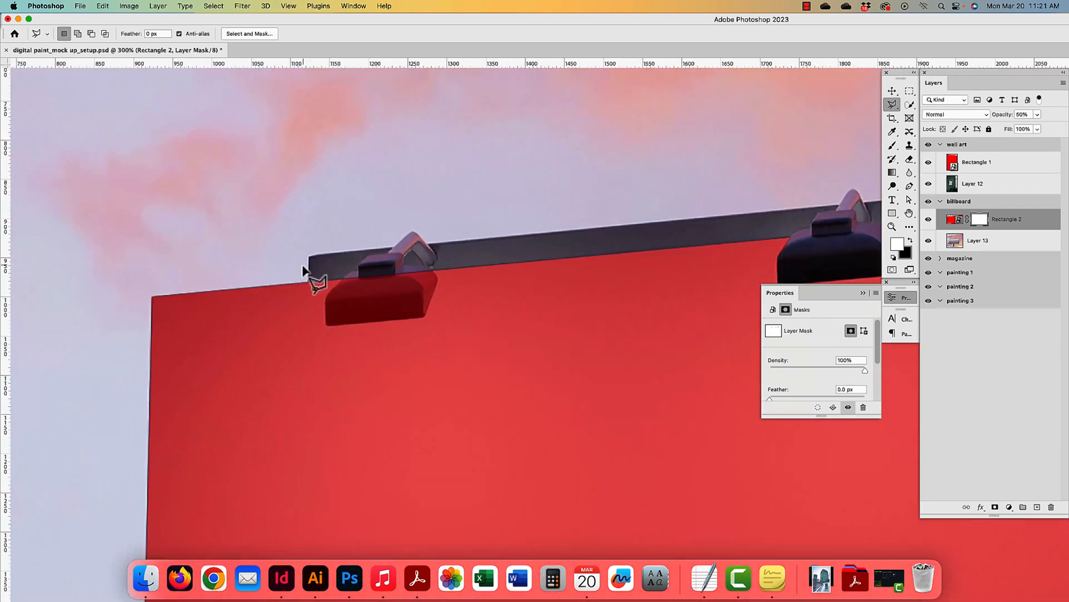
{"action": "key", "text": "super+equal"}
{"action": "left_click_drag", "start_coordinate": [295, 290], "coordinate": [440, 374]}
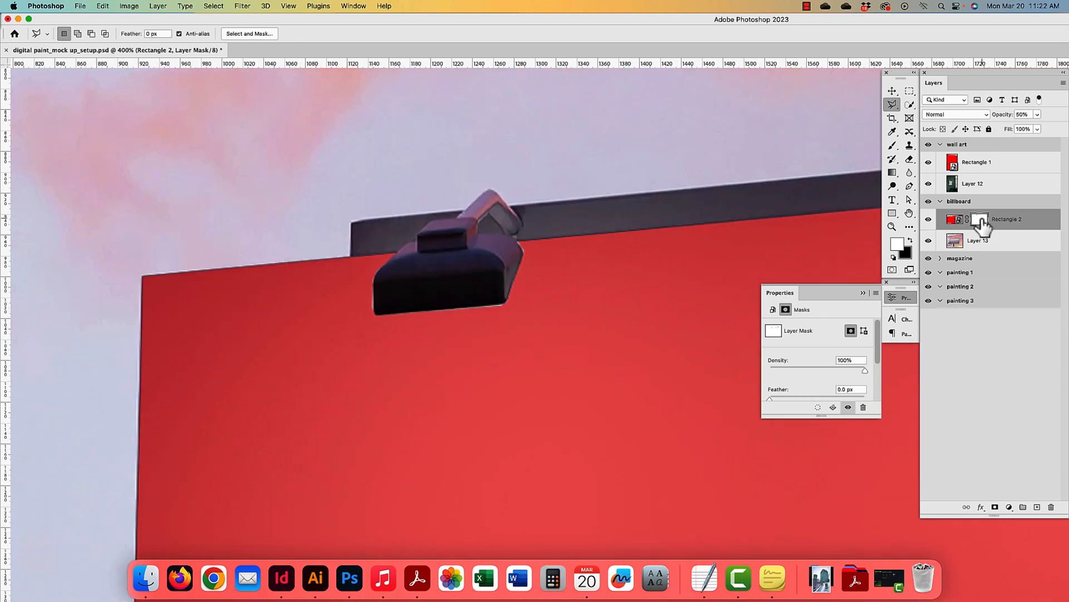
{"action": "key", "text": "b"}
{"action": "left_click_drag", "start_coordinate": [407, 316], "coordinate": [499, 307]}
{"action": "left_click", "coordinate": [911, 240]}
{"action": "left_click_drag", "start_coordinate": [448, 379], "coordinate": [501, 95]}
- Trace the four railing bars over the billboard with the Polygonal Lasso
{"action": "left_click", "coordinate": [892, 105]}
{"action": "left_click", "coordinate": [348, 127]}
{"action": "left_click", "coordinate": [505, 126]}
{"action": "left_click", "coordinate": [511, 130]}
{"action": "left_click", "coordinate": [505, 492]}
{"action": "left_click", "coordinate": [504, 138]}
{"action": "left_click", "coordinate": [473, 137]}
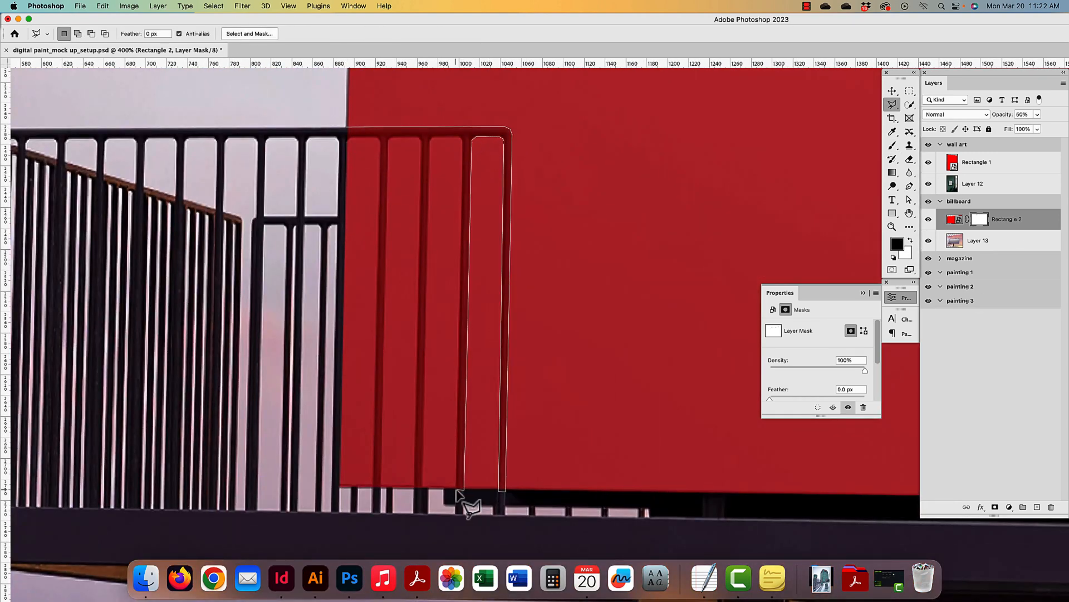
{"action": "left_click", "coordinate": [461, 489]}
{"action": "left_click", "coordinate": [462, 136]}
{"action": "left_click", "coordinate": [431, 136]}
{"action": "left_click", "coordinate": [419, 491]}
{"action": "left_click", "coordinate": [419, 139]}
{"action": "left_click", "coordinate": [381, 491]}
{"action": "left_click", "coordinate": [374, 492]}
{"action": "left_click", "coordinate": [381, 140]}
{"action": "left_click", "coordinate": [348, 137]}
{"action": "left_click", "coordinate": [348, 128]}
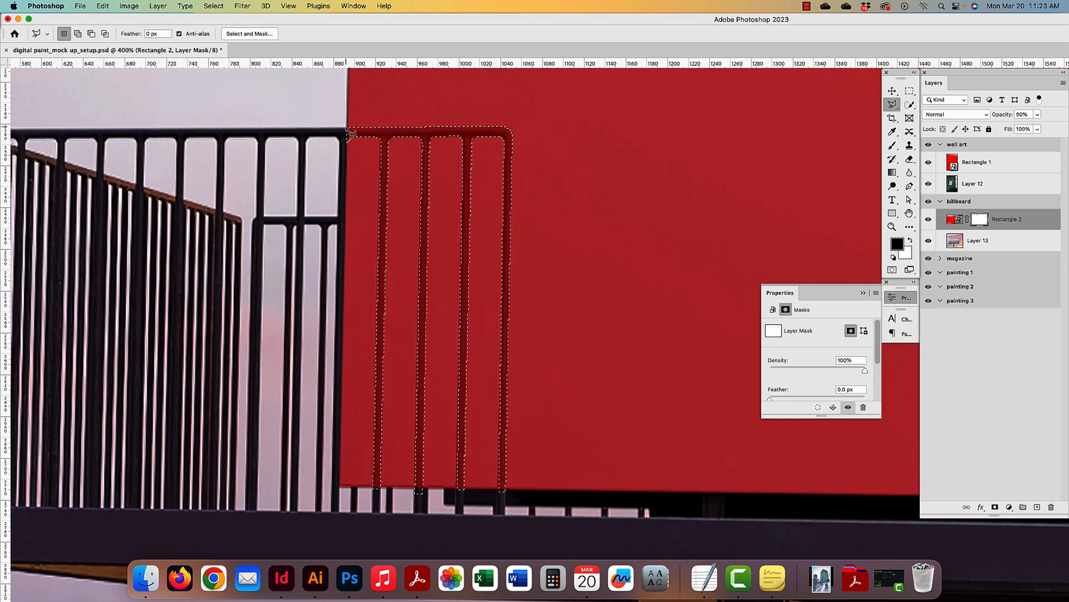
- Hide the red behind the railing bars on the mask, deselect, and zoom out
{"action": "left_click", "coordinate": [911, 240]}
{"action": "key", "text": "super+BackSpace"}
{"action": "key", "text": "super+d"}
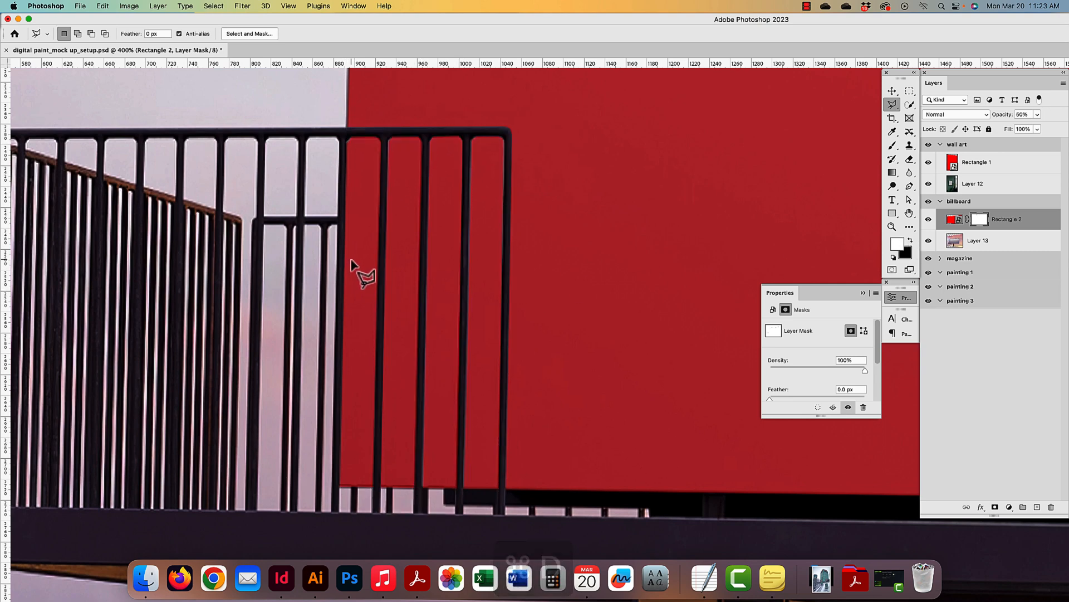
{"action": "key", "text": "super+minus"}
{"action": "key", "text": "super+minus"}
{"action": "key", "text": "super+minus"}
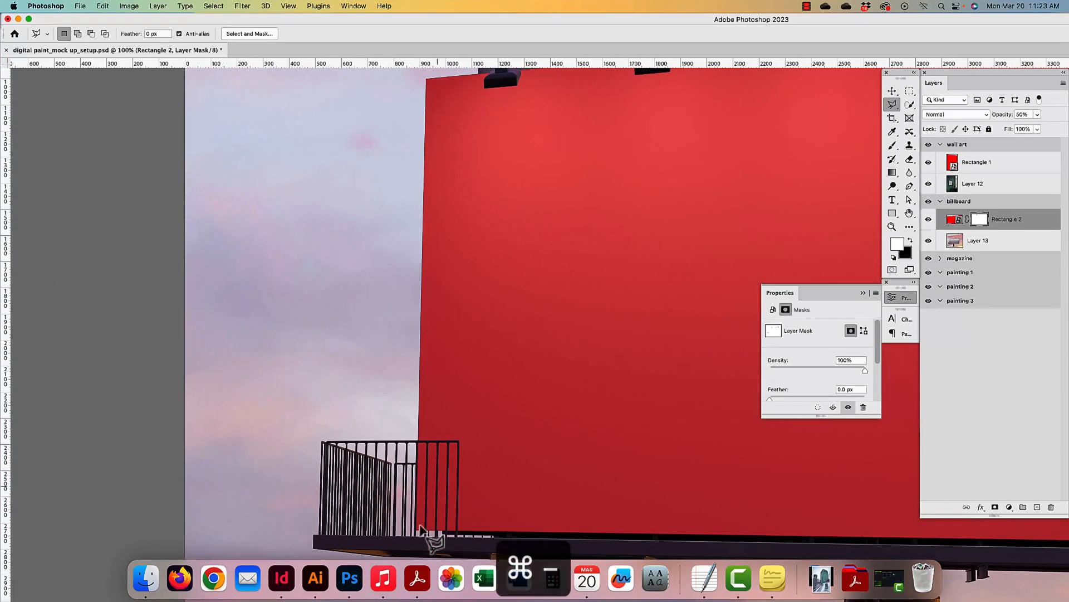
{"action": "key", "text": "super+minus"}
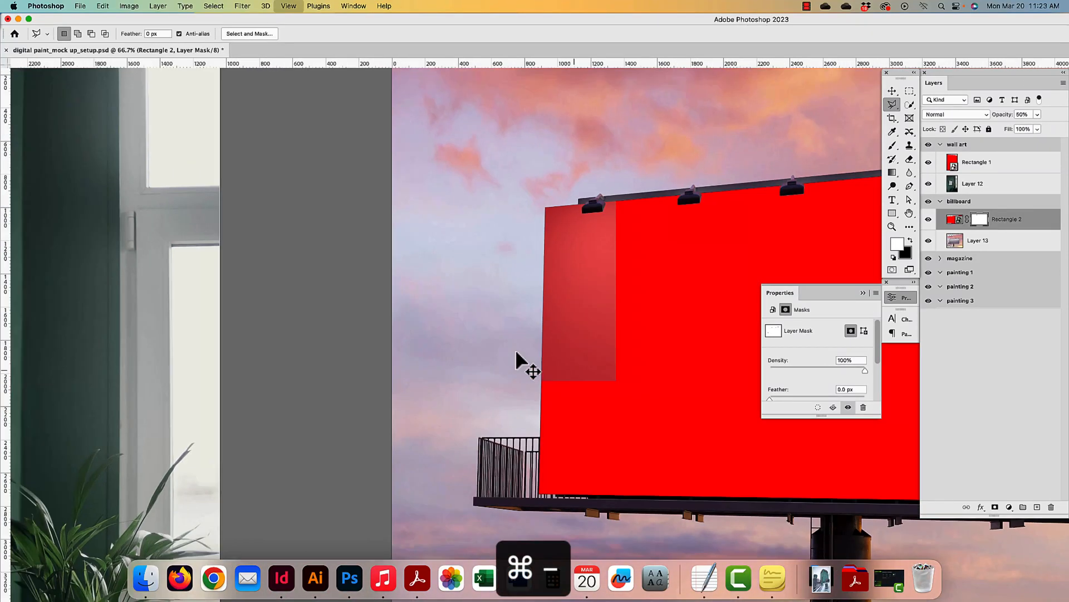
{"action": "key", "text": "super+minus"}
{"action": "left_click_drag", "start_coordinate": [663, 331], "coordinate": [430, 277]}
{"action": "left_click_drag", "start_coordinate": [519, 294], "coordinate": [401, 269]}
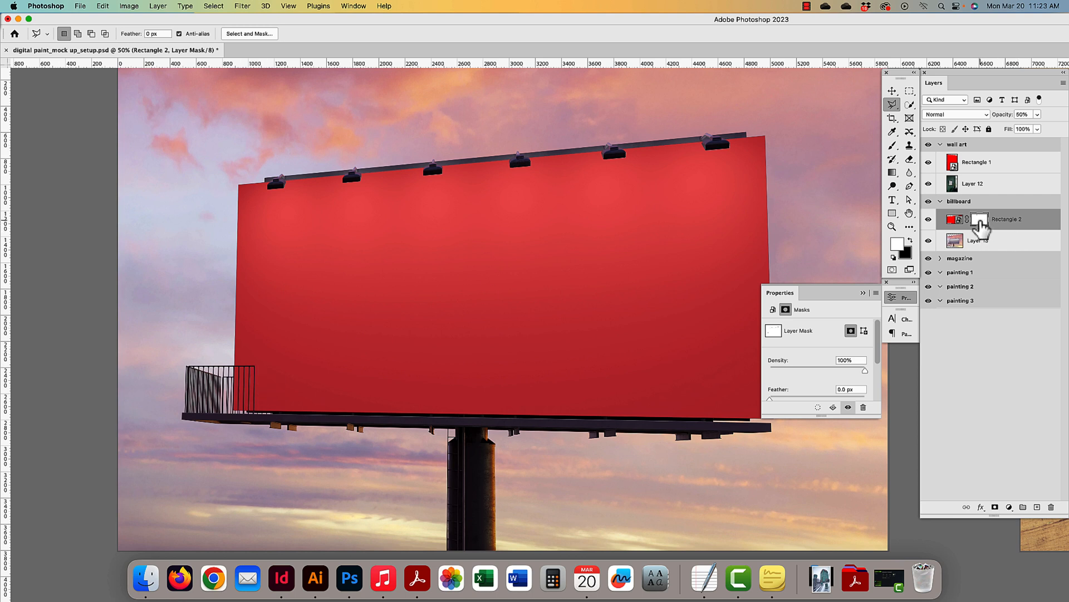
- Target the red placeholder layer instead of its mask and set it to 100
{"action": "left_click", "coordinate": [892, 90]}
{"action": "left_click", "coordinate": [1043, 220]}
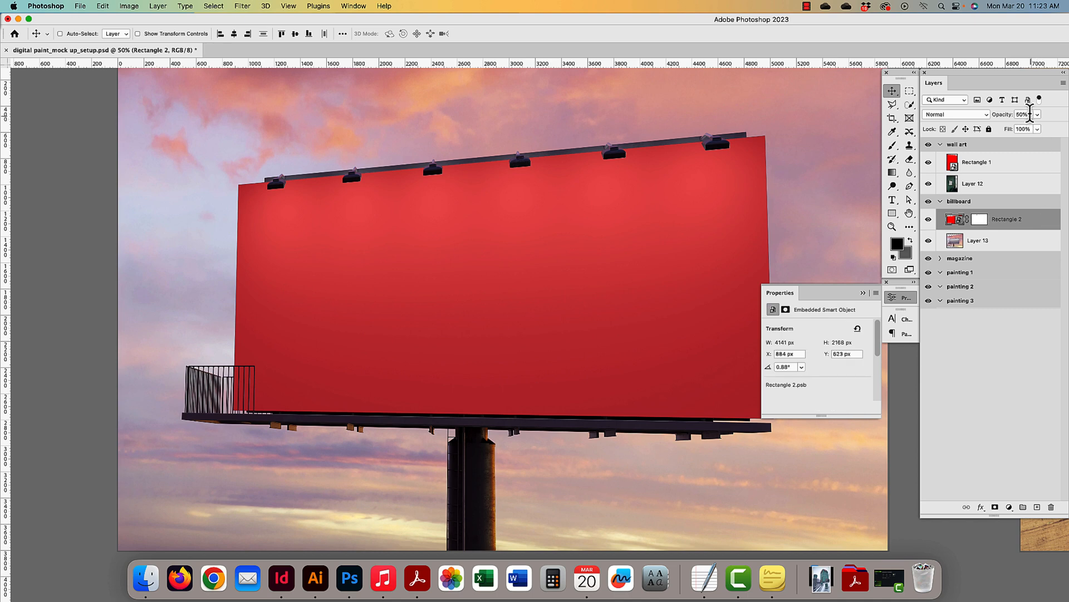
{"action": "type", "text": "100"}
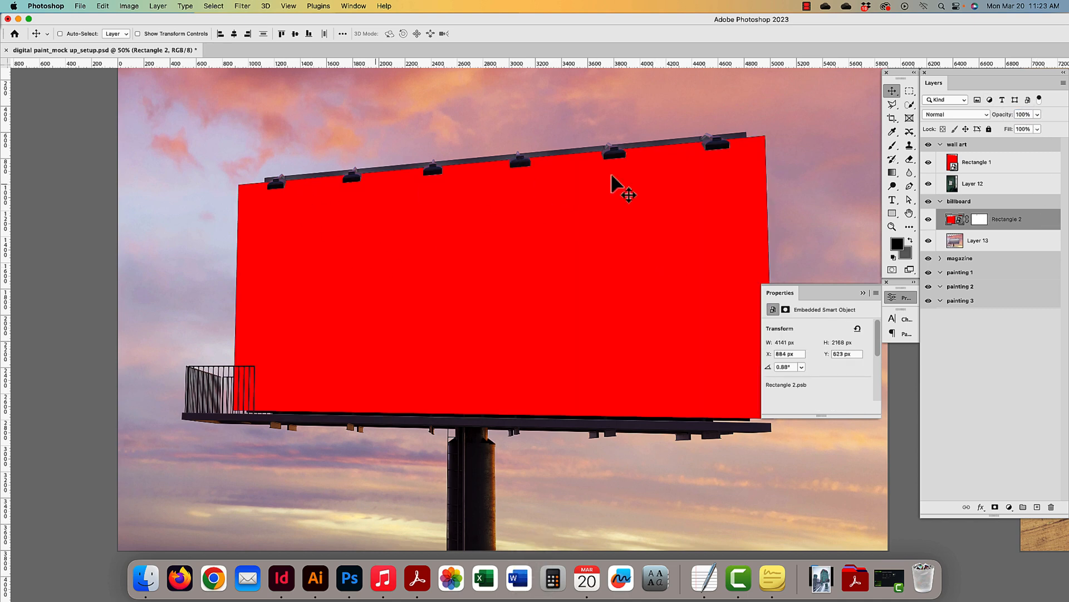
- Centre the magazine artboard, collapse the wall art and billboard groups, and select Layer 18
{"action": "left_click_drag", "start_coordinate": [612, 177], "coordinate": [435, 258]}
{"action": "left_click_drag", "start_coordinate": [592, 222], "coordinate": [428, 224]}
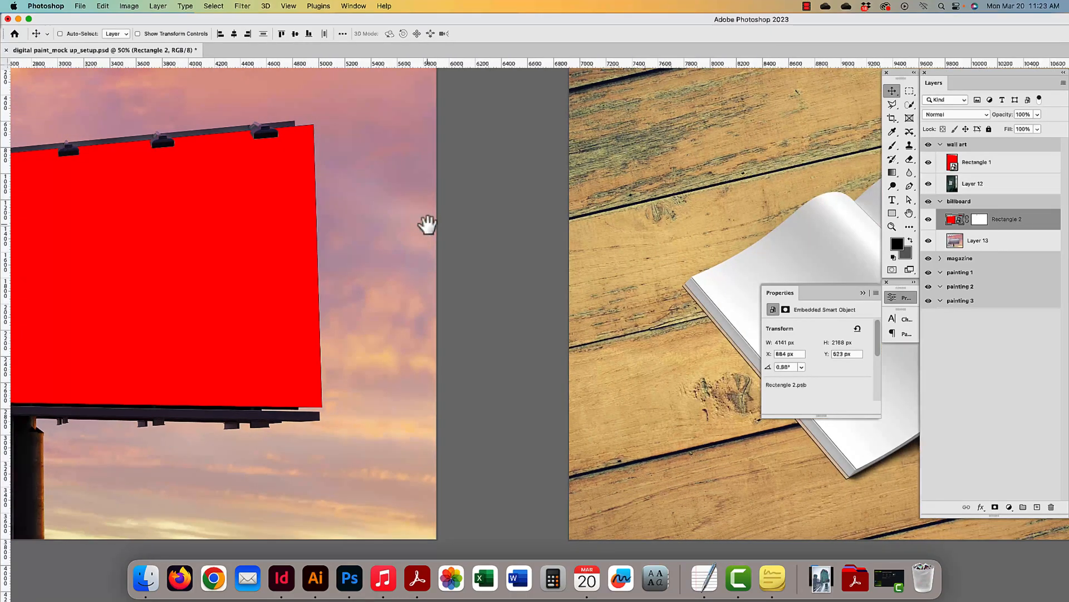
{"action": "left_click_drag", "start_coordinate": [529, 228], "coordinate": [314, 209]}
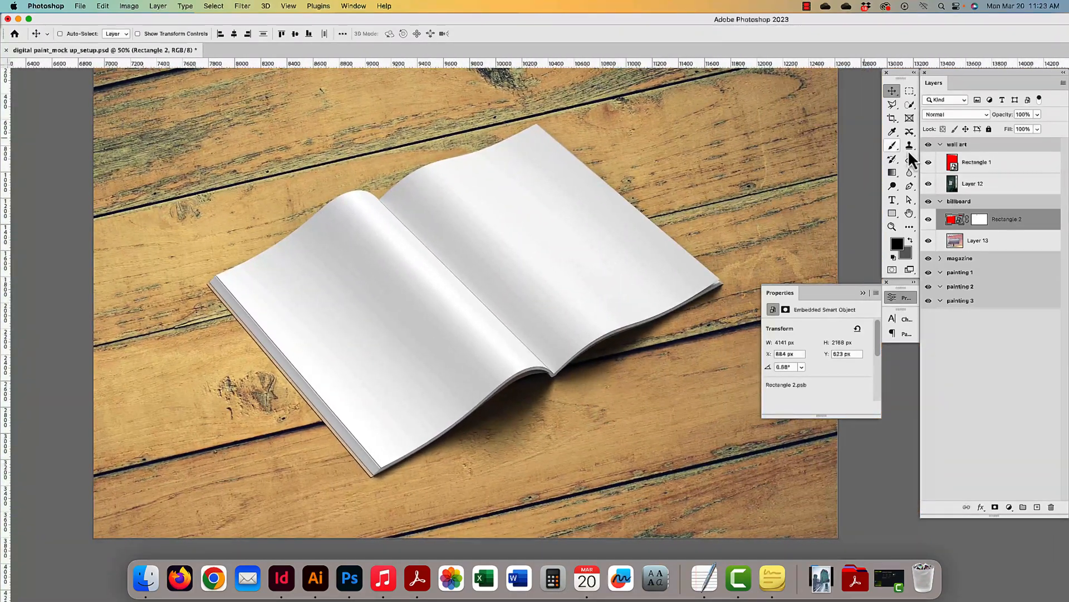
{"action": "left_click", "coordinate": [940, 202]}
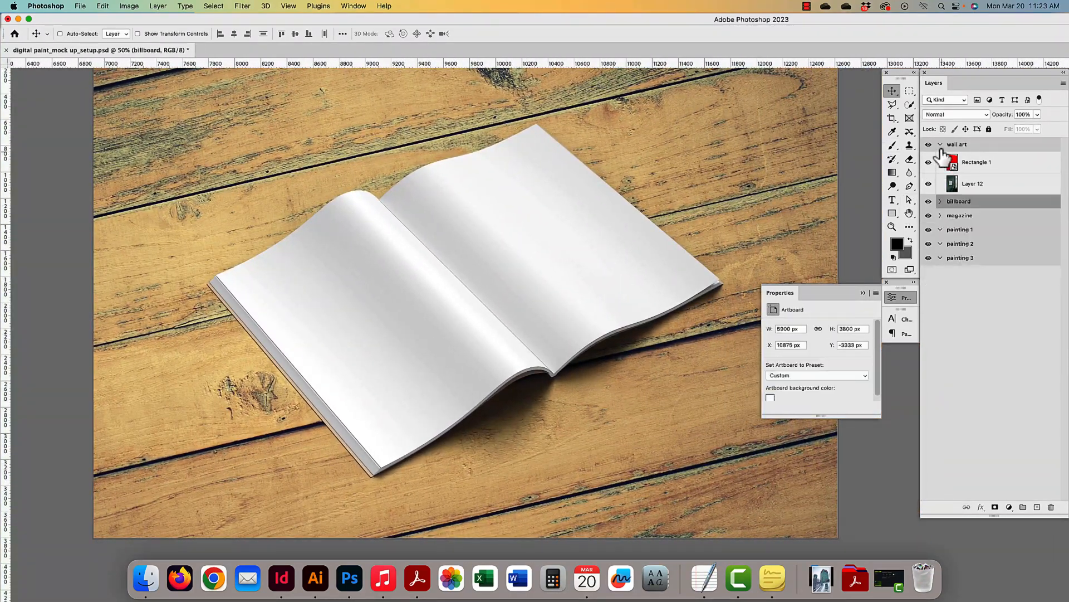
{"action": "left_click", "coordinate": [941, 145]}
{"action": "left_click", "coordinate": [588, 230]}
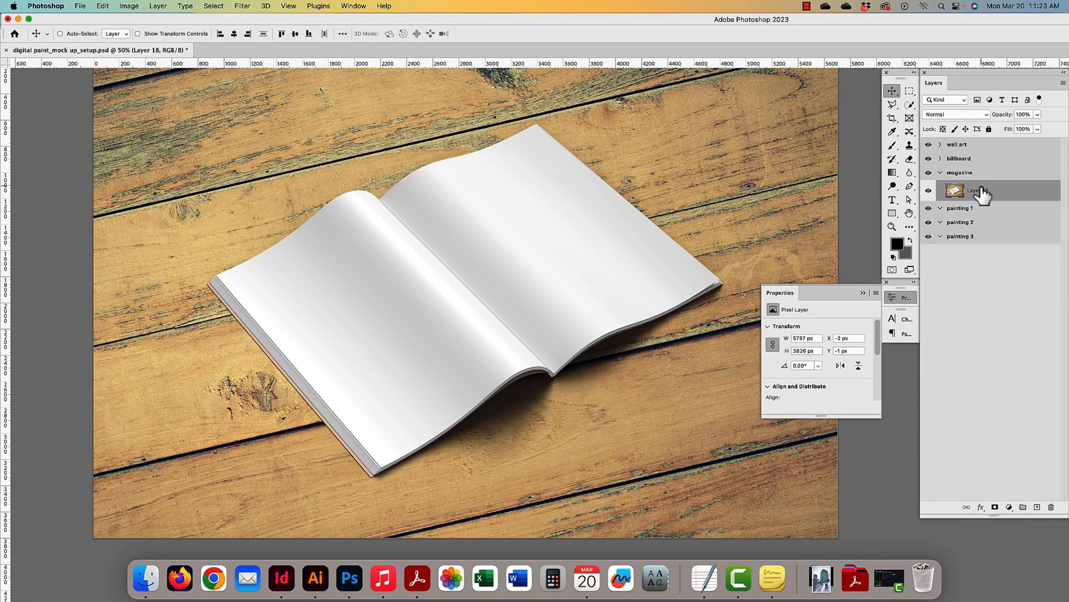
{"action": "left_click", "coordinate": [892, 213]}
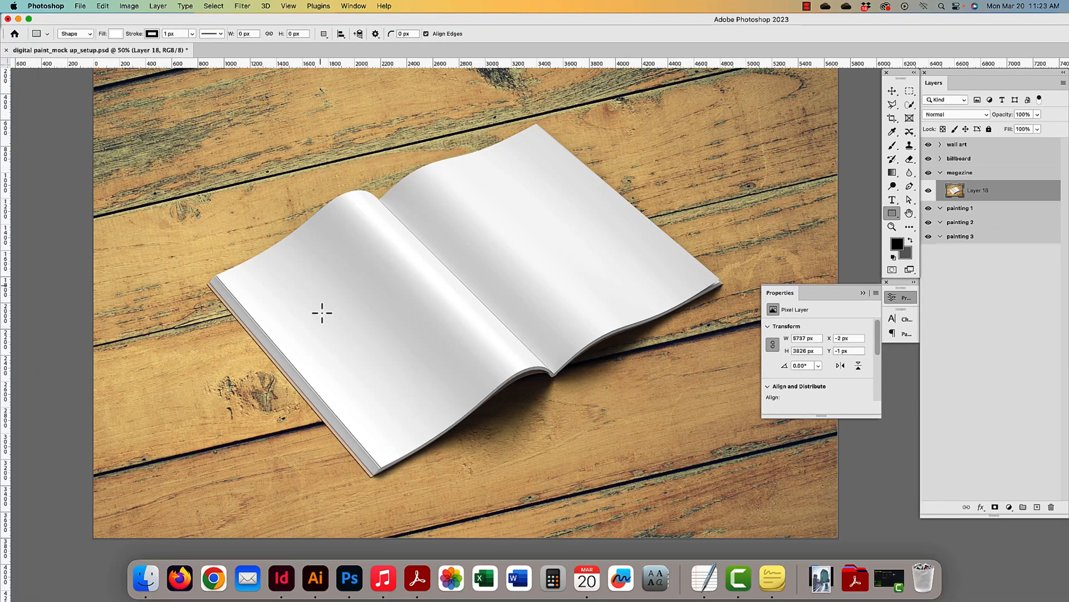
- Draw Rectangle 3 over the open magazine and give it a pure red fill
{"action": "key", "text": "super+minus"}
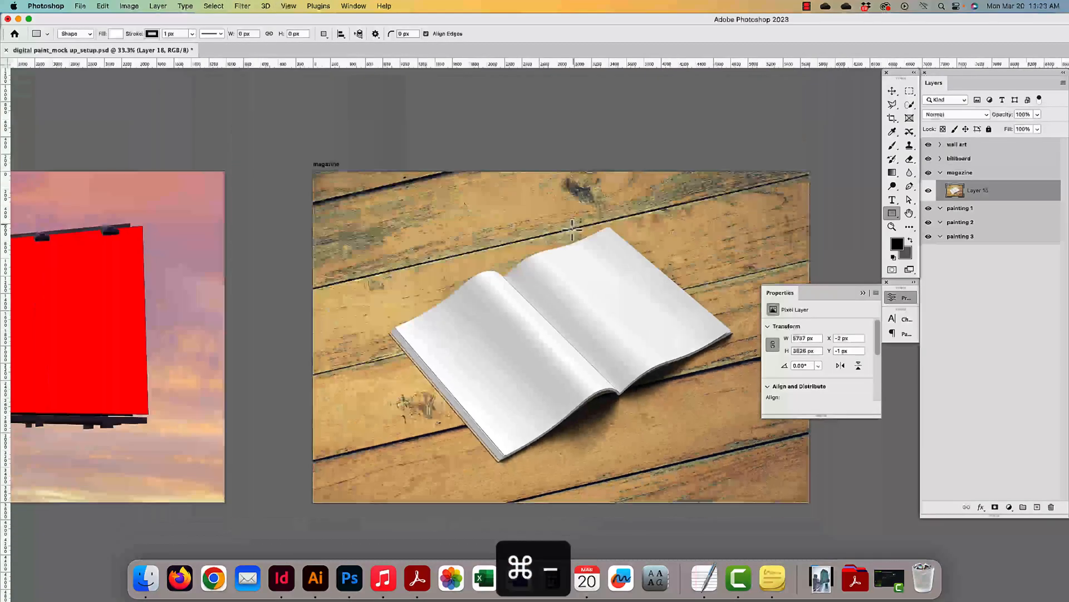
{"action": "left_click_drag", "start_coordinate": [530, 210], "coordinate": [659, 393]}
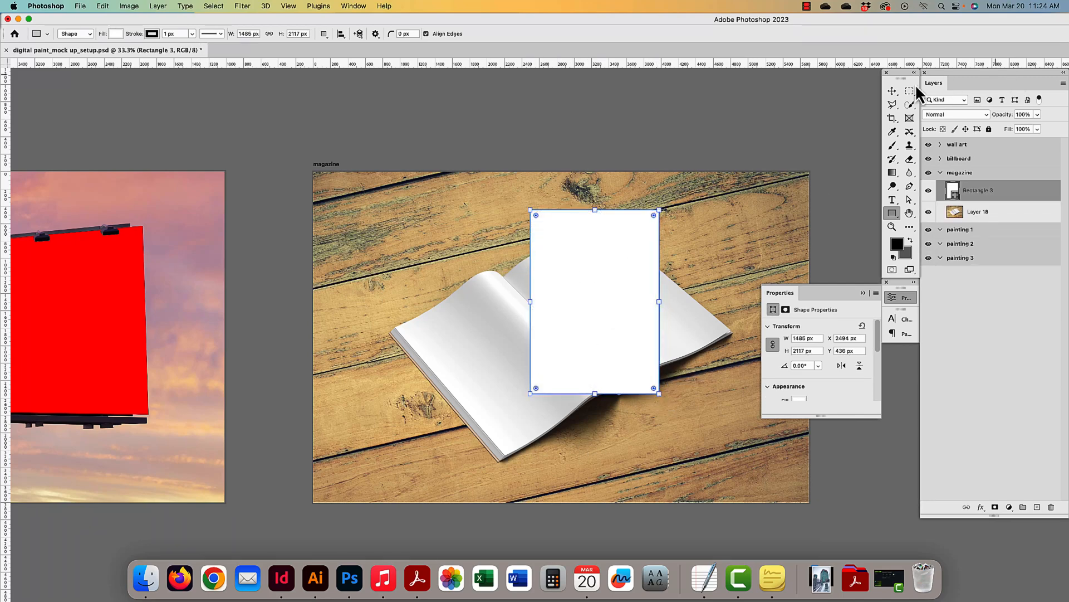
{"action": "double_click", "coordinate": [953, 191]}
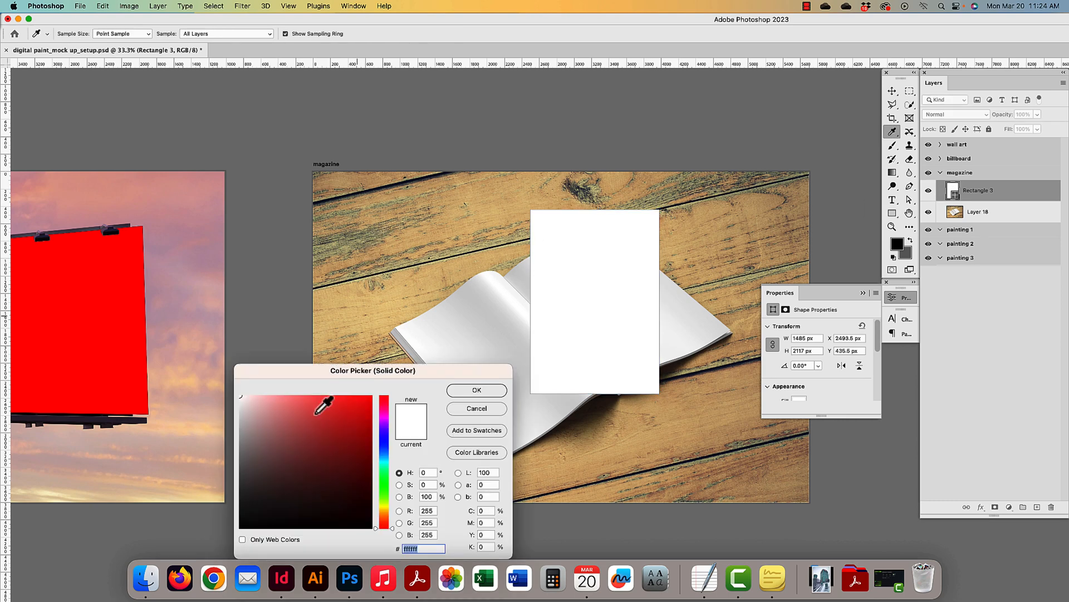
{"action": "left_click_drag", "start_coordinate": [307, 424], "coordinate": [441, 366]}
{"action": "left_click", "coordinate": [485, 392]}
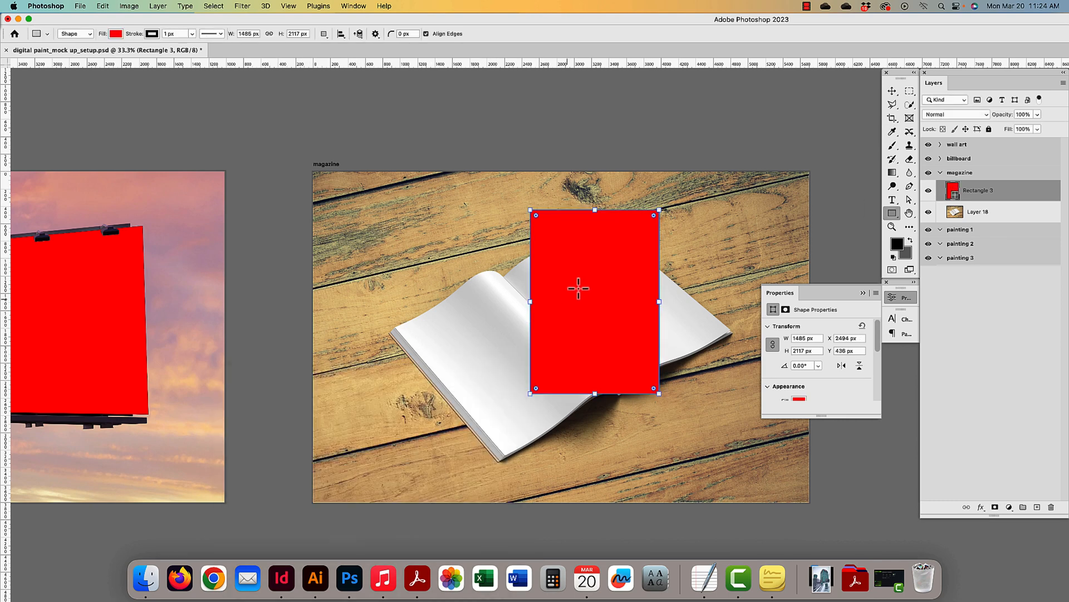
{"action": "scroll", "coordinate": [580, 285], "scroll_direction": "up", "scroll_amount": 3}
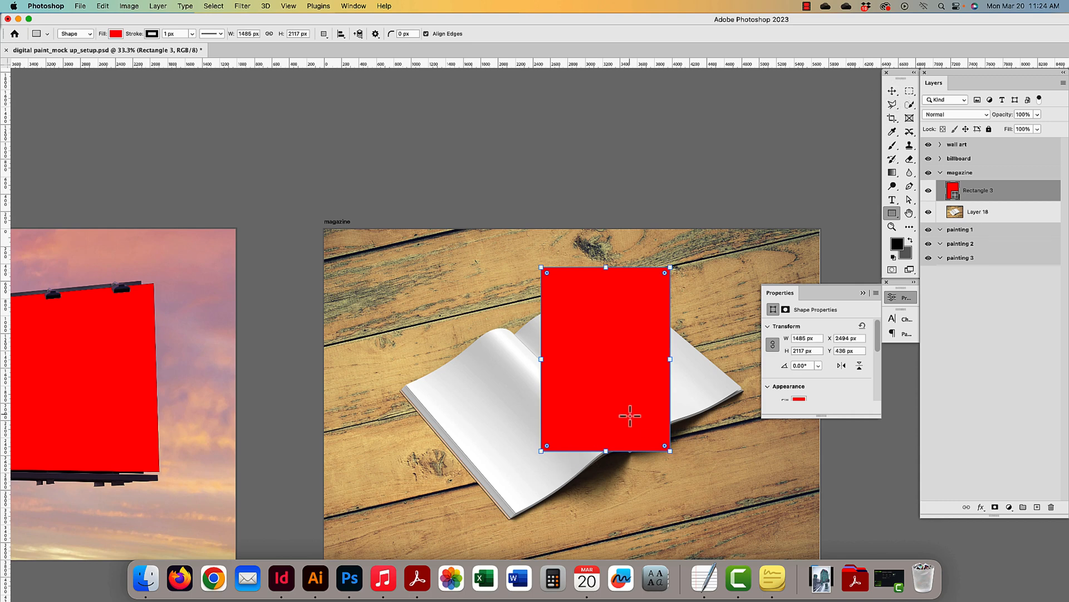
{"action": "left_click", "coordinate": [893, 92]}
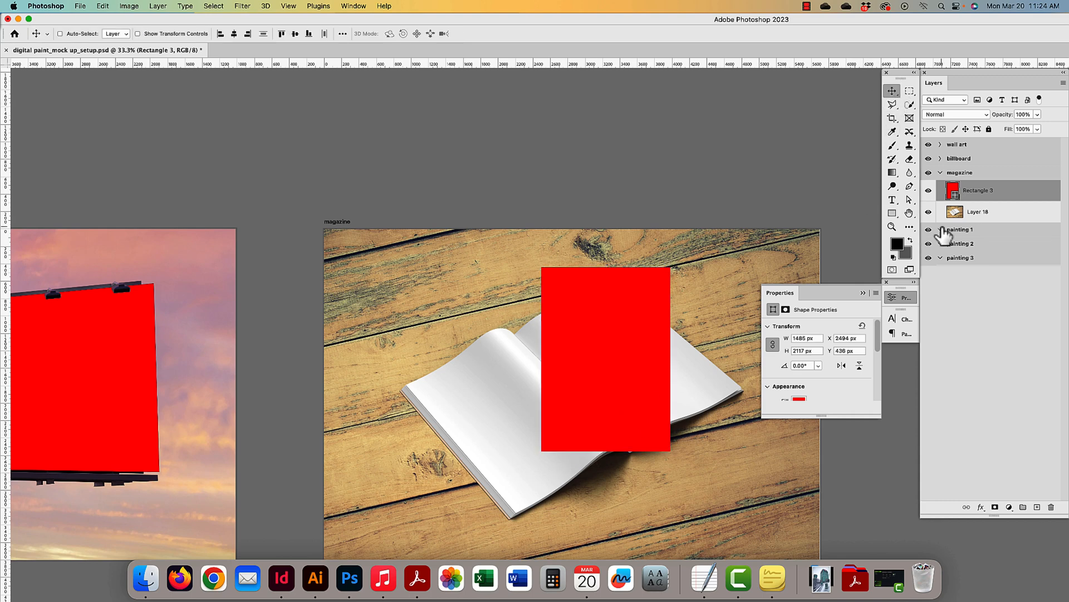
- Shift the red rectangle right and down, and set its stroke to none
{"action": "left_click_drag", "start_coordinate": [620, 302], "coordinate": [658, 327]}
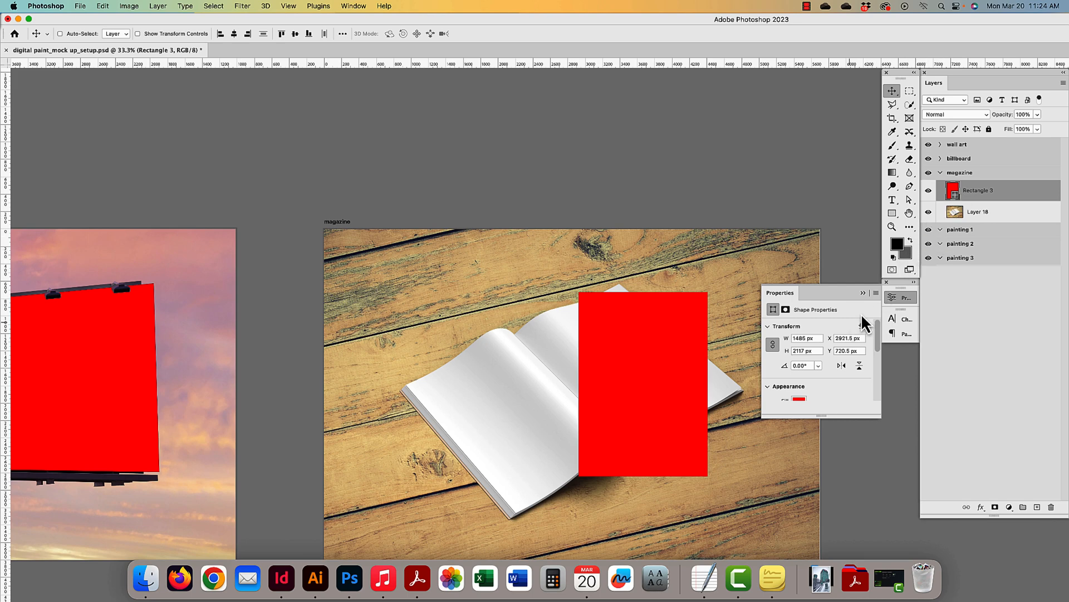
{"action": "left_click_drag", "start_coordinate": [821, 415], "coordinate": [820, 511]}
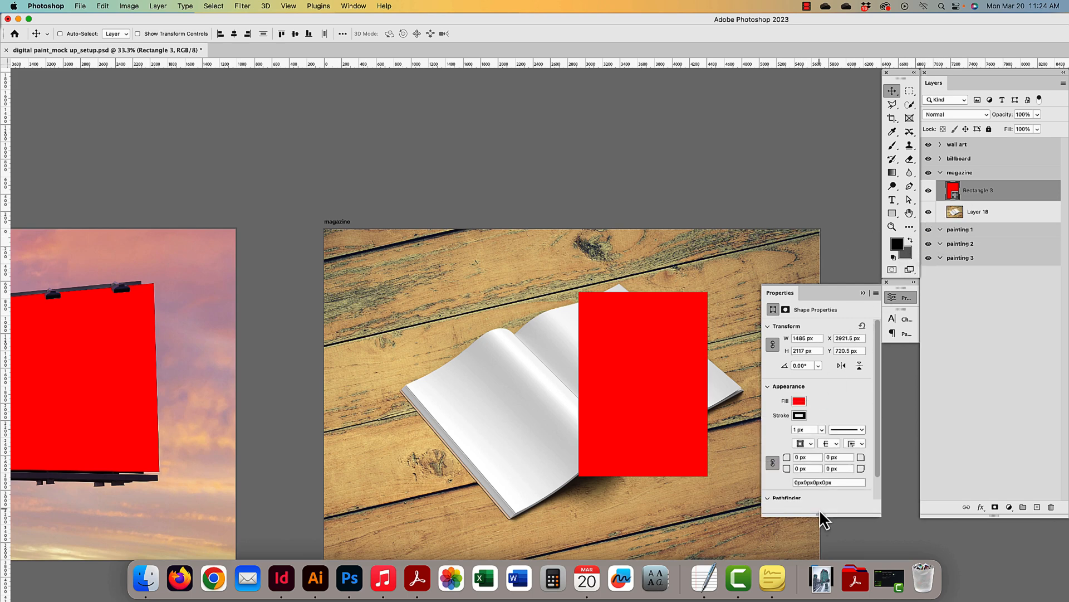
{"action": "left_click", "coordinate": [803, 415]}
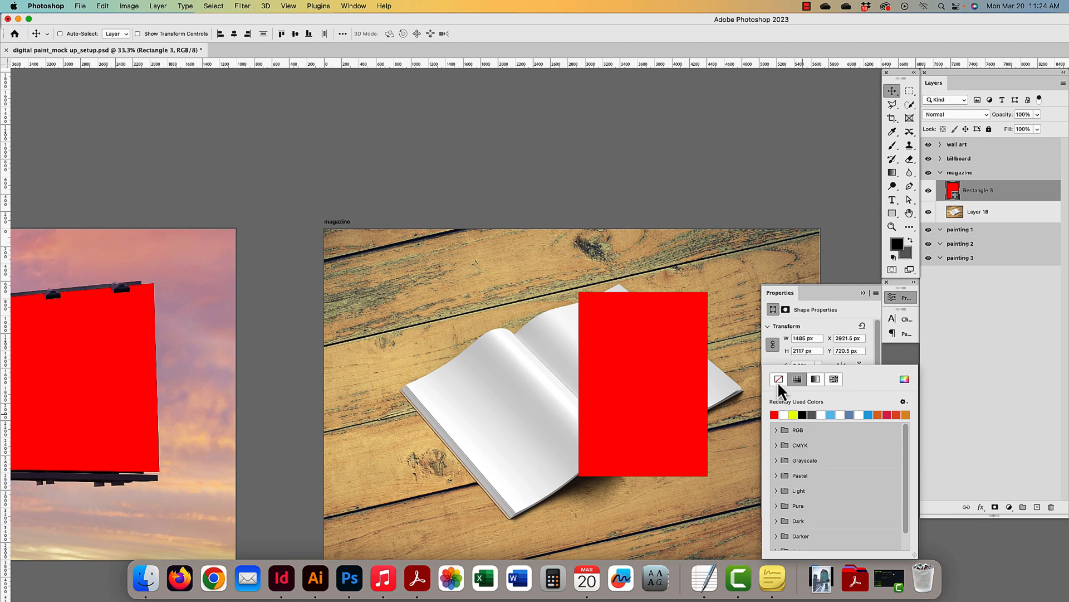
{"action": "left_click", "coordinate": [829, 309]}
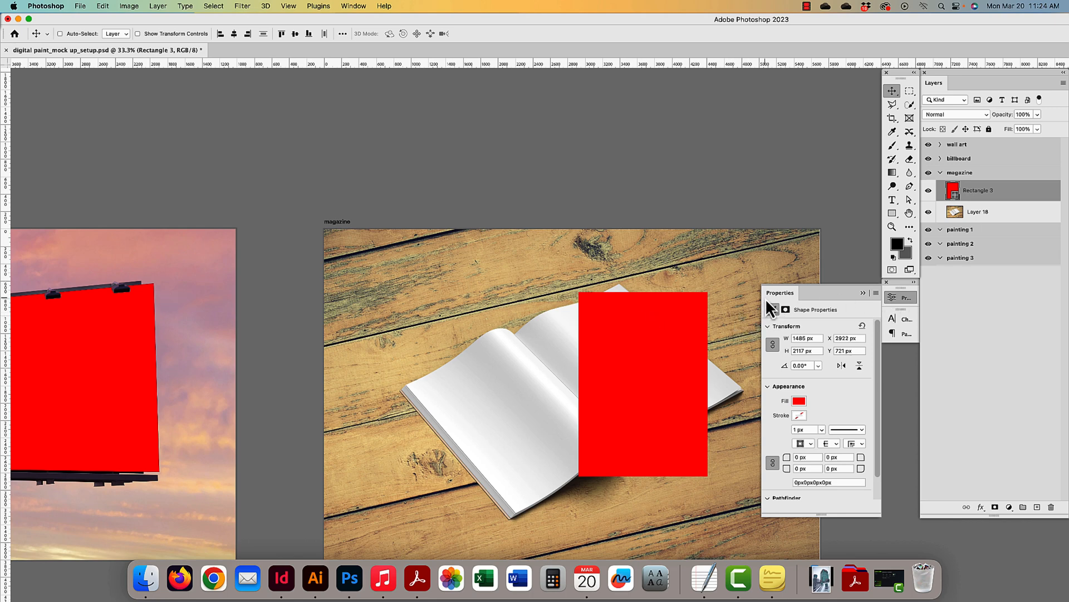
{"action": "left_click", "coordinate": [783, 294]}
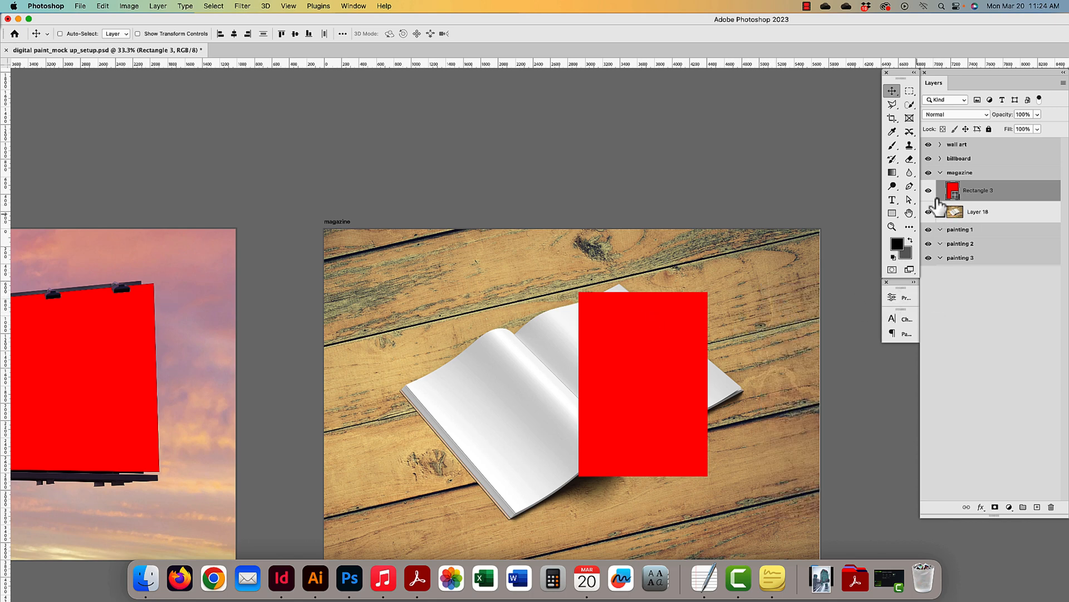
- Convert Rectangle 3 to a smart object and move it to the magazine's right edge
{"action": "right_click", "coordinate": [997, 192]}
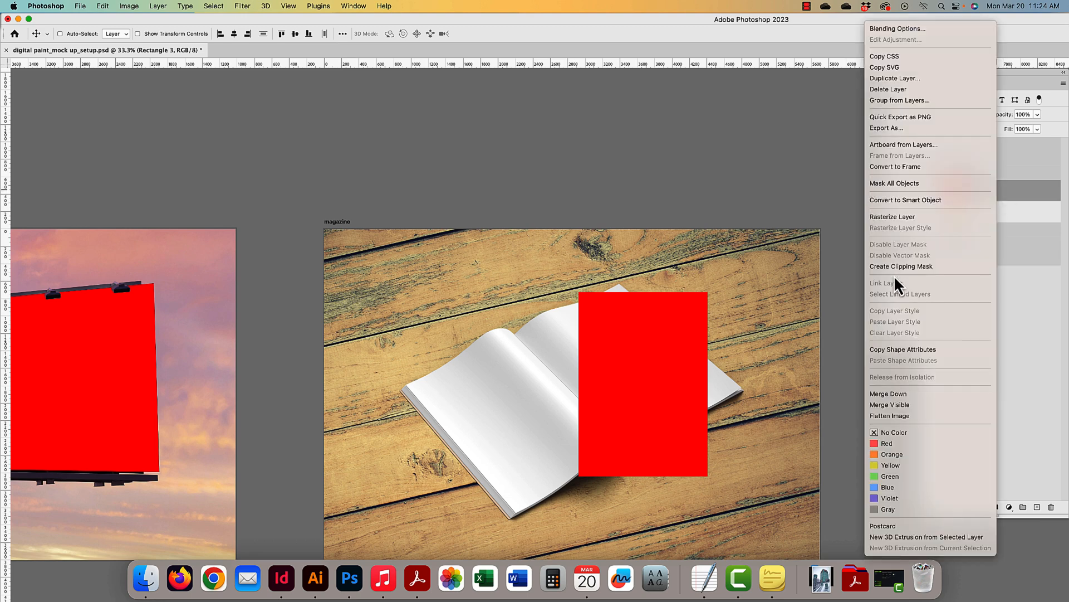
{"action": "left_click", "coordinate": [903, 201]}
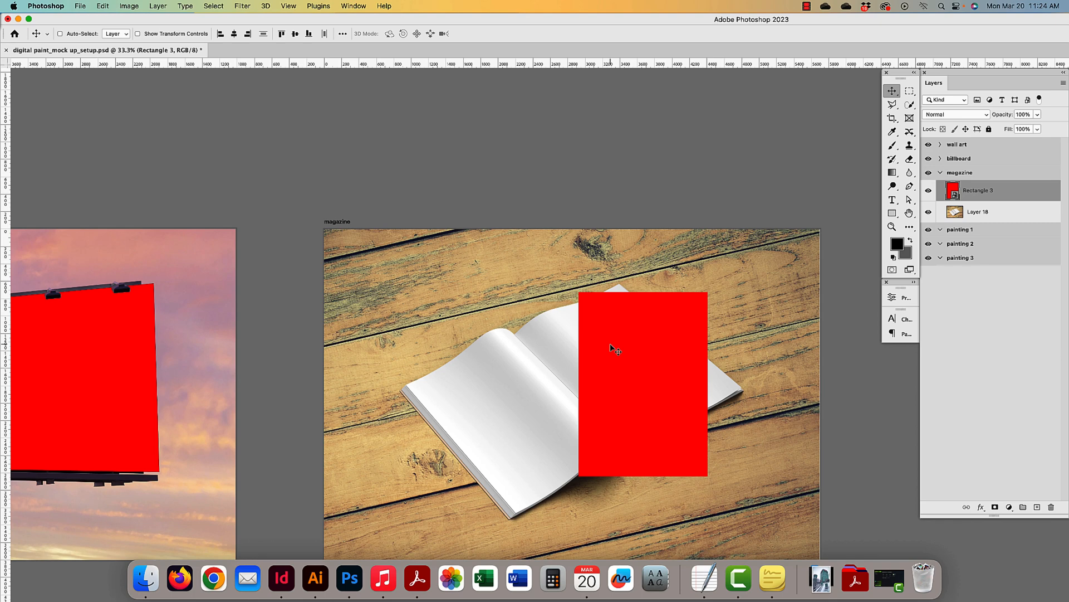
{"action": "left_click_drag", "start_coordinate": [611, 345], "coordinate": [740, 328]}
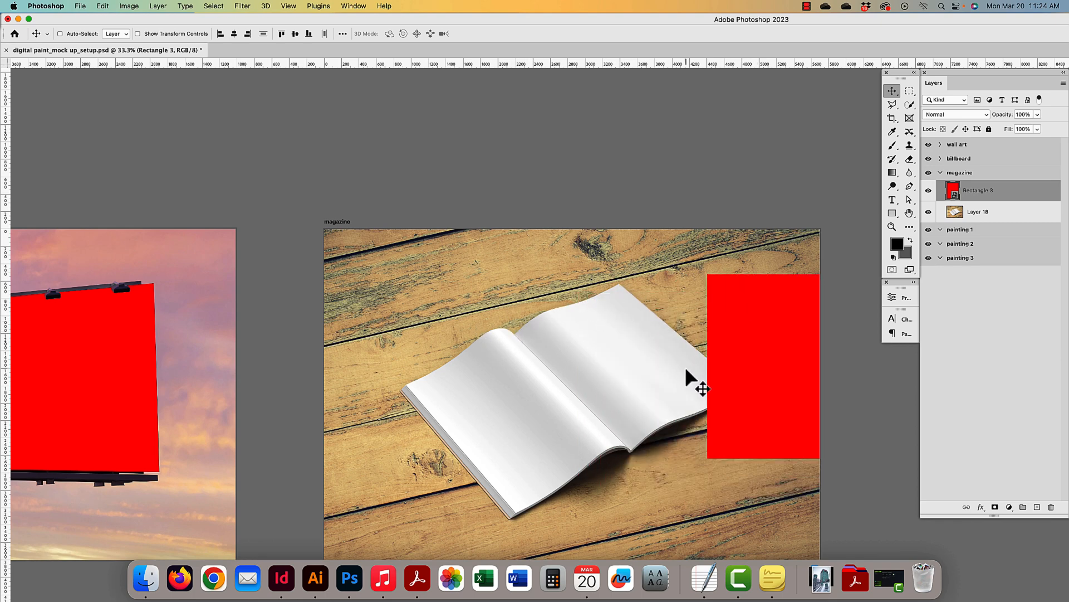
- Bring the red rectangle back over the magazine's right page and start Free Transform
{"action": "left_click_drag", "start_coordinate": [760, 328], "coordinate": [617, 349]}
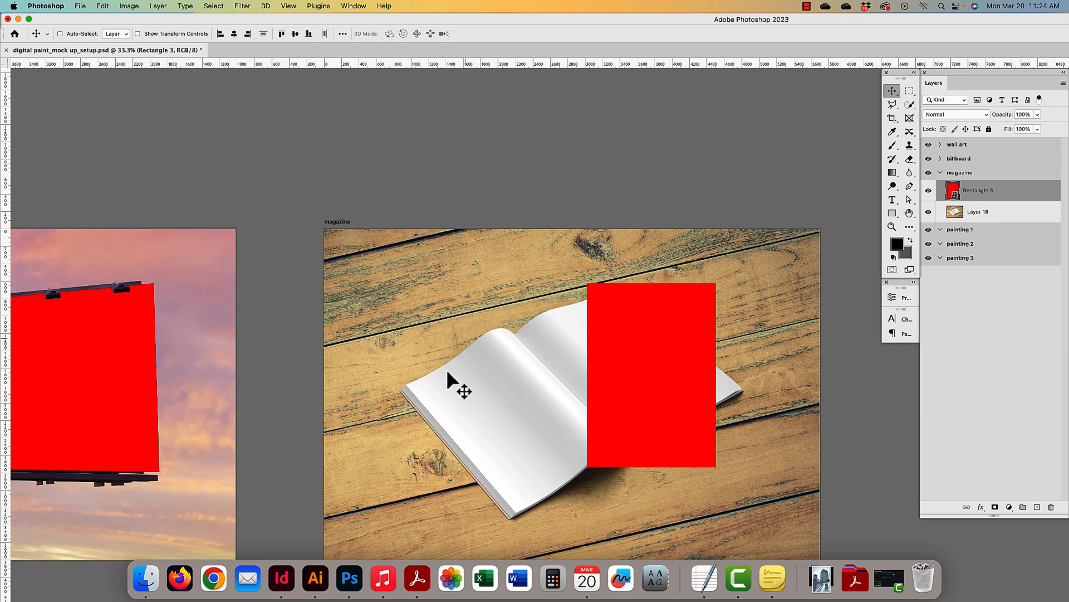
{"action": "left_click_drag", "start_coordinate": [690, 375], "coordinate": [775, 335]}
{"action": "left_click_drag", "start_coordinate": [718, 371], "coordinate": [596, 426]}
{"action": "key", "text": "ctrl+t"}
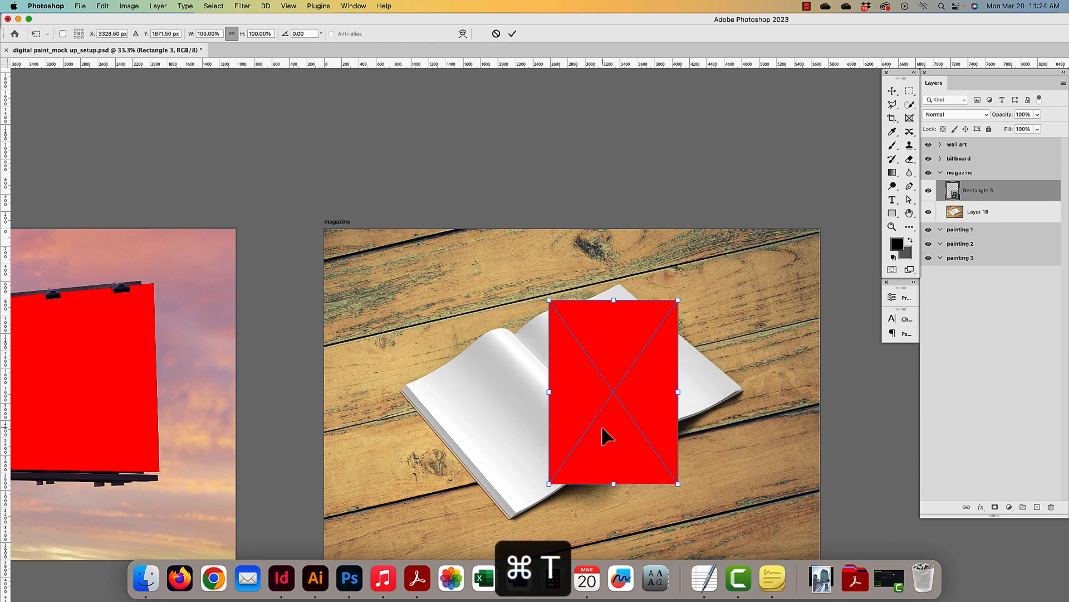
{"action": "key", "text": "ctrl+plus"}
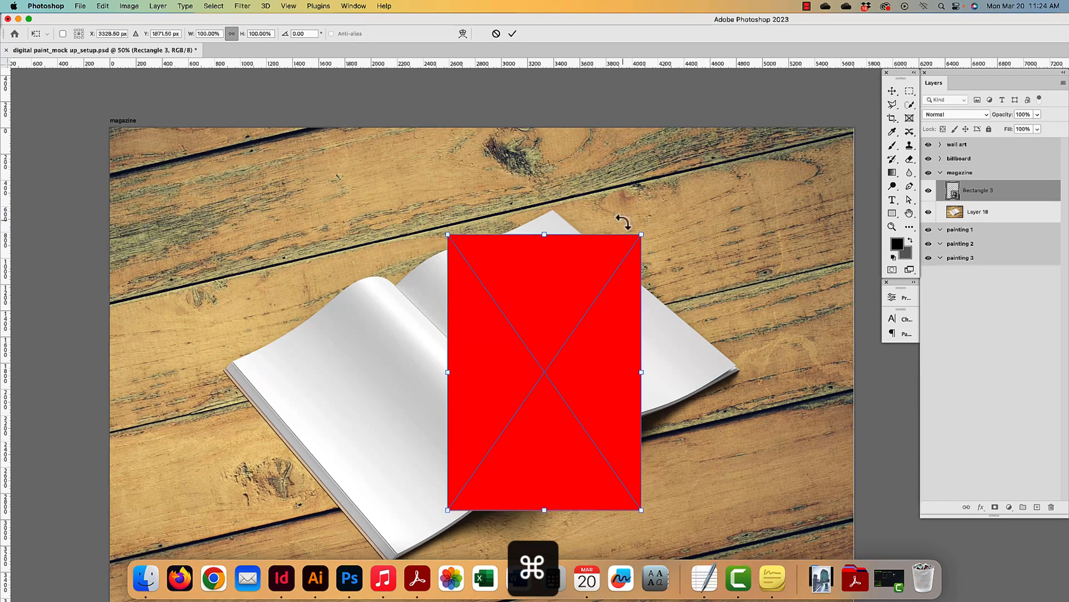
{"action": "left_click", "coordinate": [108, 7]}
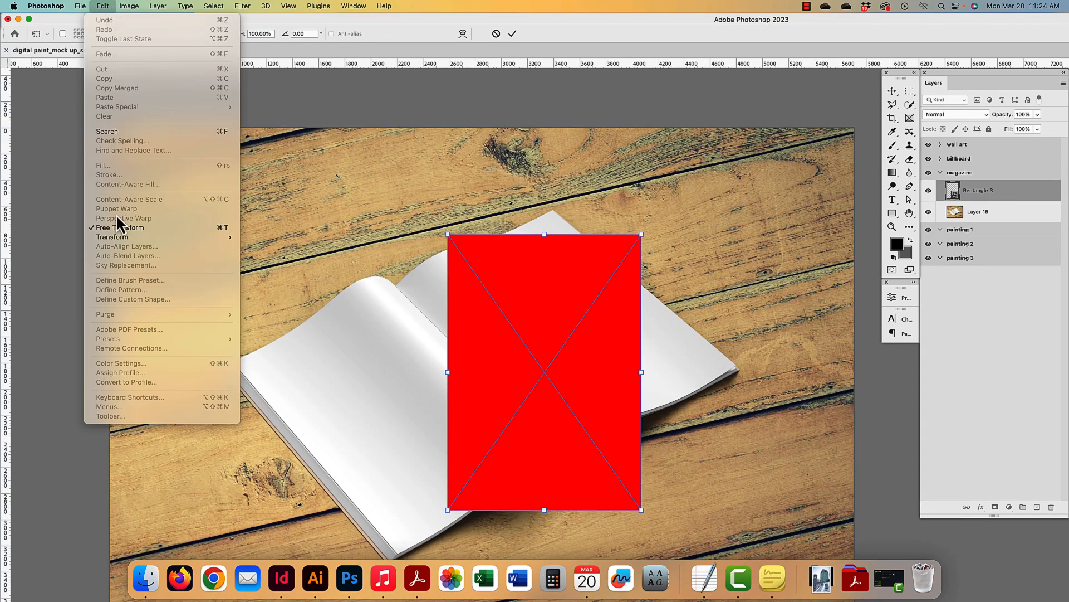
{"action": "left_click", "coordinate": [640, 235]}
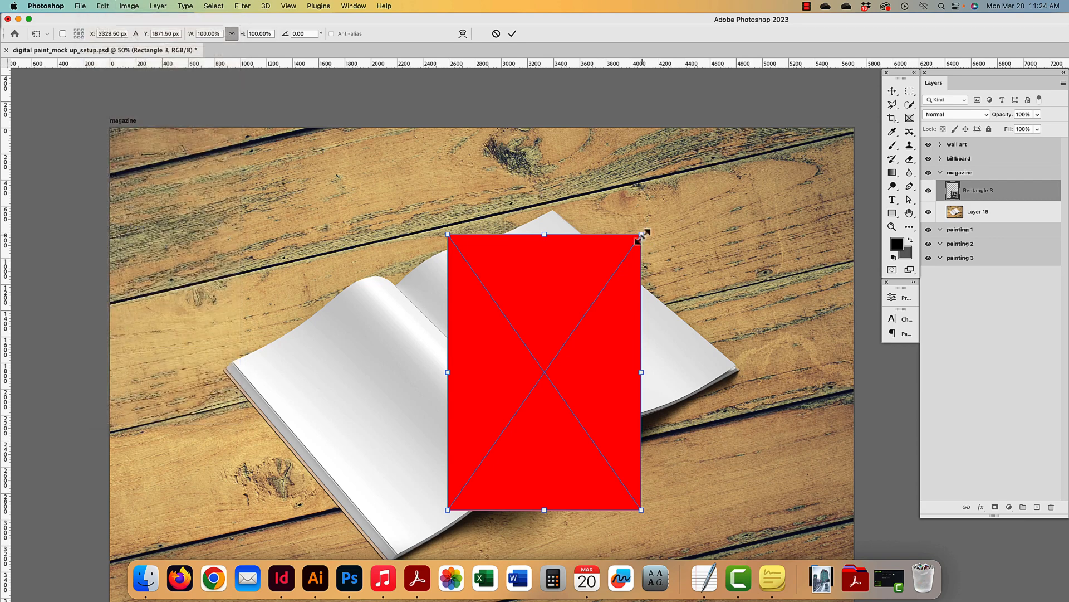
- Drag the four corners onto the right page's corners and spine, zooming in to check the fit
{"action": "left_click_drag", "start_coordinate": [641, 235], "coordinate": [554, 210]}
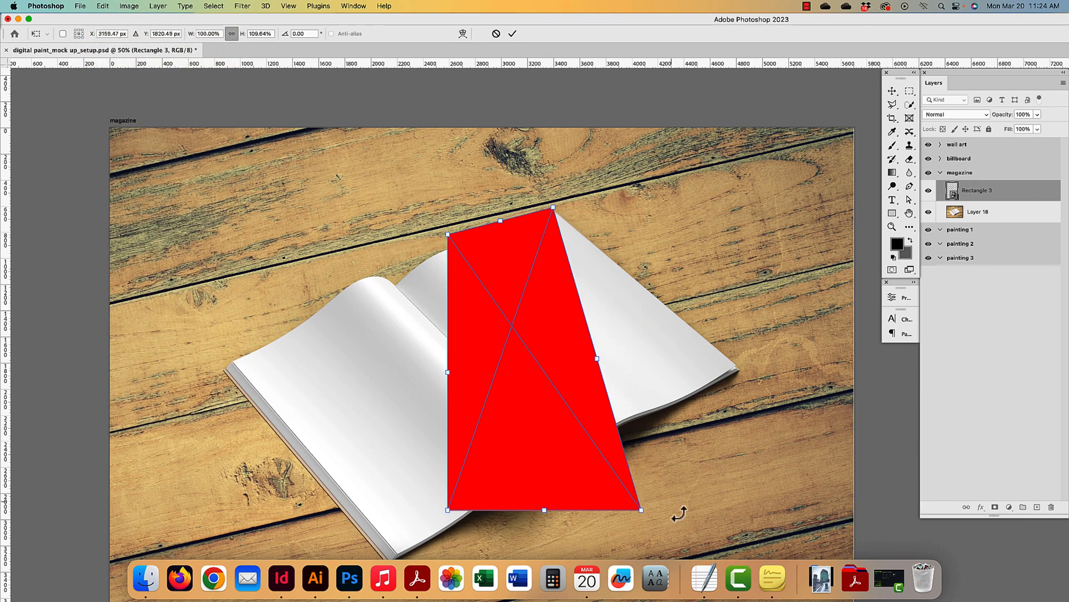
{"action": "left_click_drag", "start_coordinate": [643, 510], "coordinate": [738, 366]}
{"action": "left_click_drag", "start_coordinate": [448, 510], "coordinate": [570, 460]}
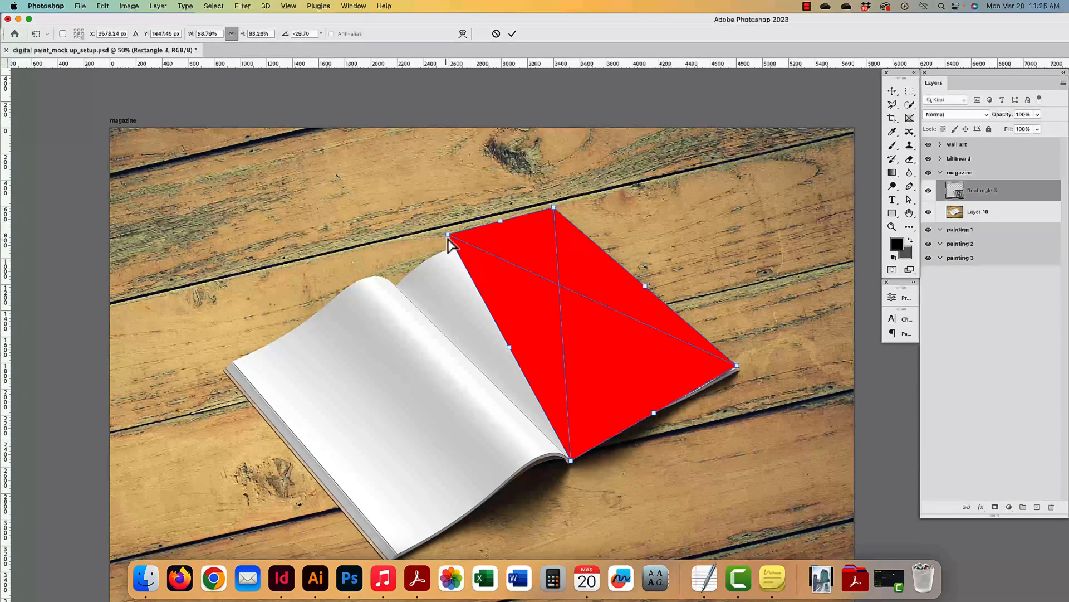
{"action": "left_click_drag", "start_coordinate": [447, 234], "coordinate": [394, 287]}
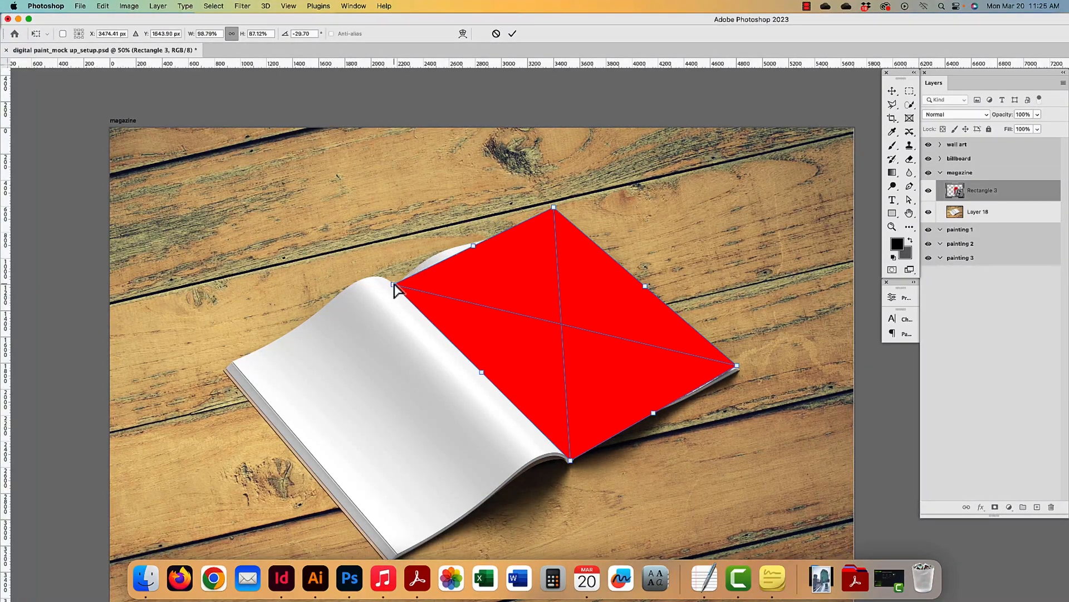
{"action": "key", "text": "super+equal"}
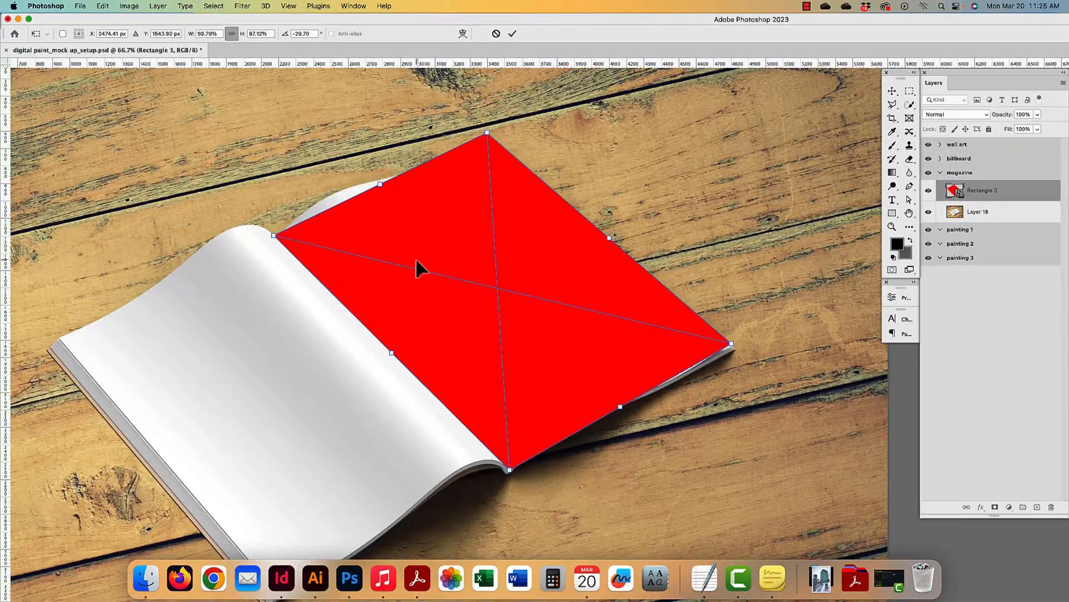
{"action": "scroll", "coordinate": [422, 268], "scroll_direction": "left", "scroll_amount": 5}
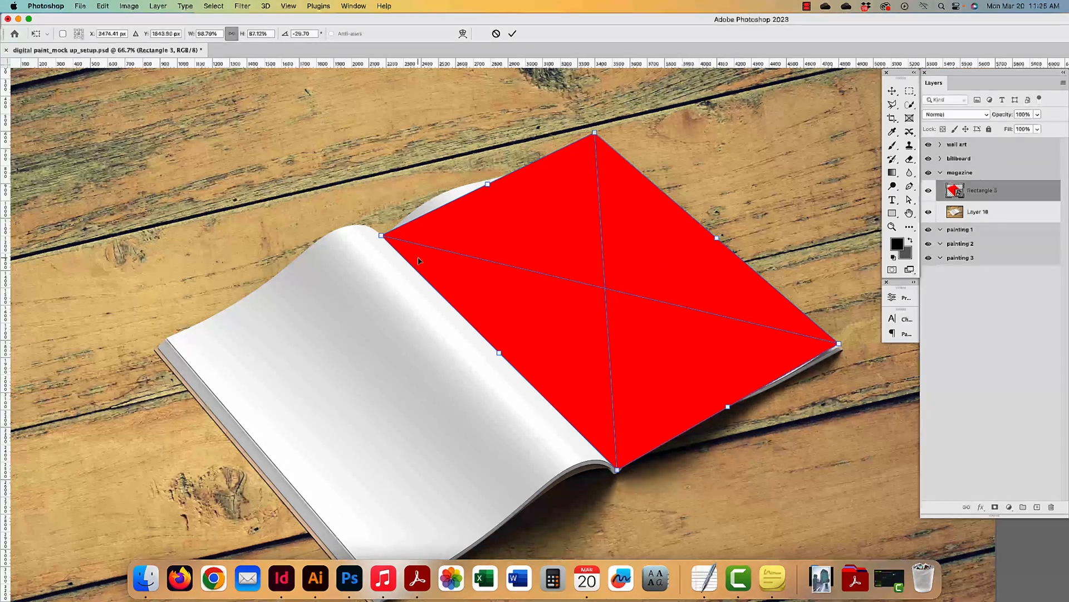
{"action": "key", "text": "super+equal"}
{"action": "left_click_drag", "start_coordinate": [402, 203], "coordinate": [442, 419]}
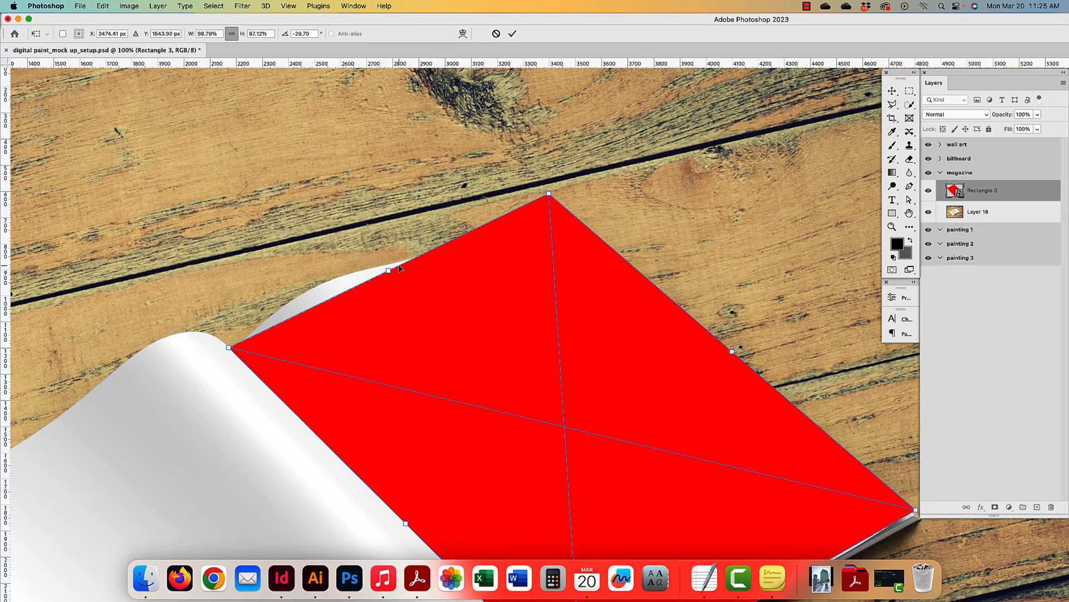
- Set the shape's opacity to 50% and nudge its top and right corners onto the page
{"action": "key", "text": "5"}
{"action": "key", "text": "0"}
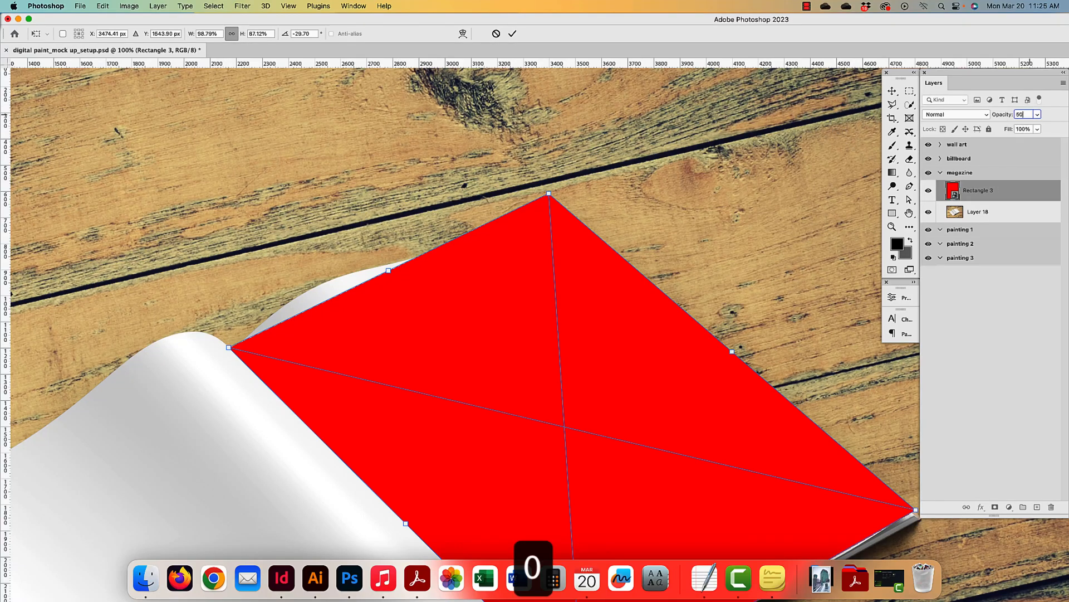
{"action": "left_click_drag", "start_coordinate": [549, 194], "coordinate": [550, 205]}
{"action": "scroll", "coordinate": [580, 167], "scroll_direction": "right", "scroll_amount": 5}
{"action": "scroll", "coordinate": [580, 167], "scroll_direction": "down", "scroll_amount": 4}
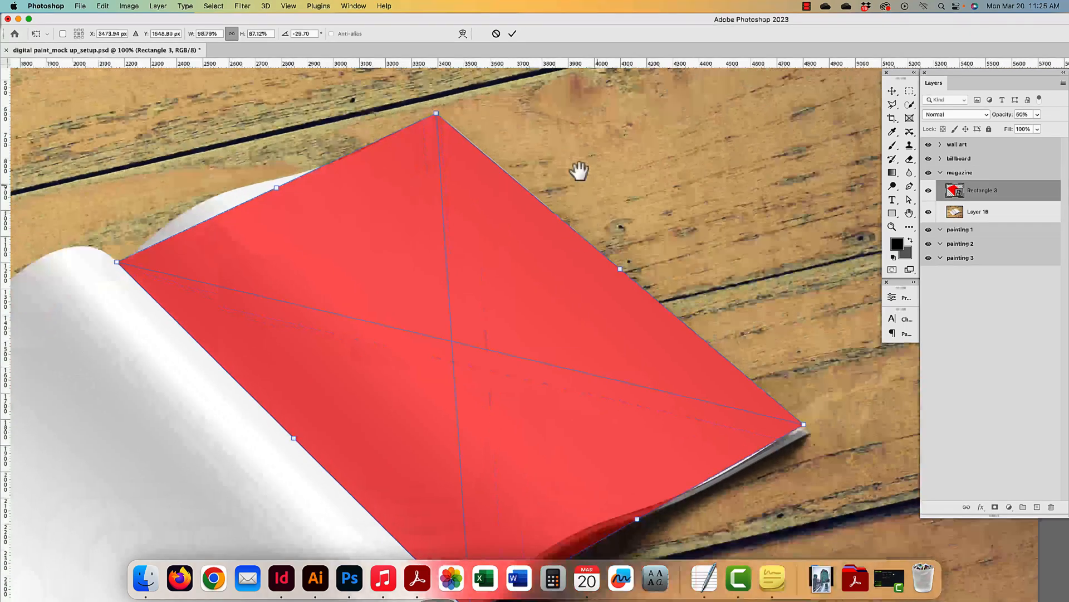
{"action": "left_click_drag", "start_coordinate": [788, 411], "coordinate": [784, 410]}
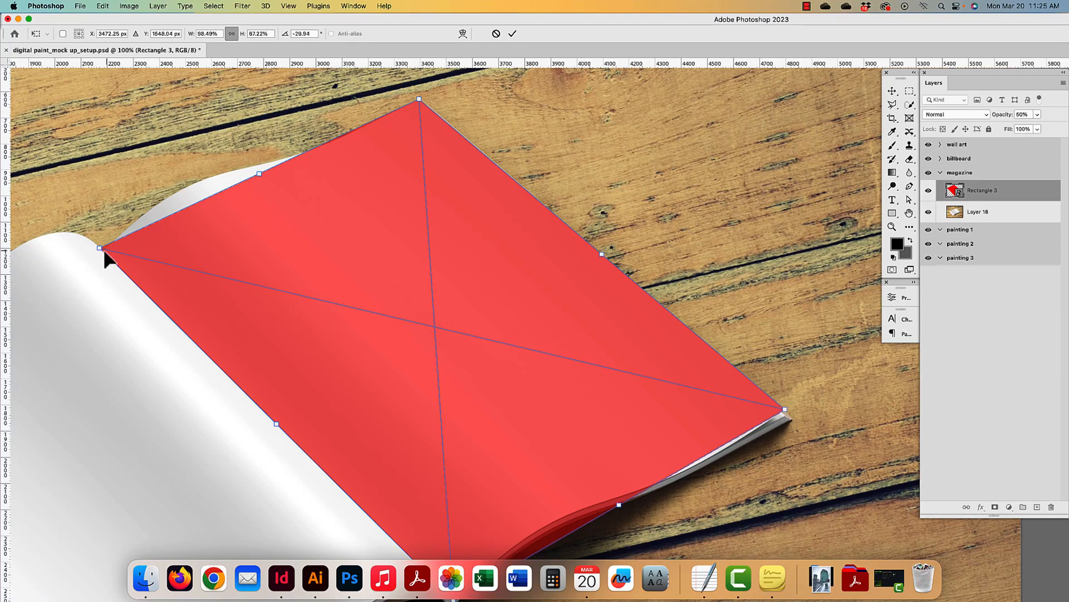
- Fine-tune the bottom corner onto the page corner and commit the transform with Place
{"action": "left_click_drag", "start_coordinate": [101, 249], "coordinate": [107, 258]}
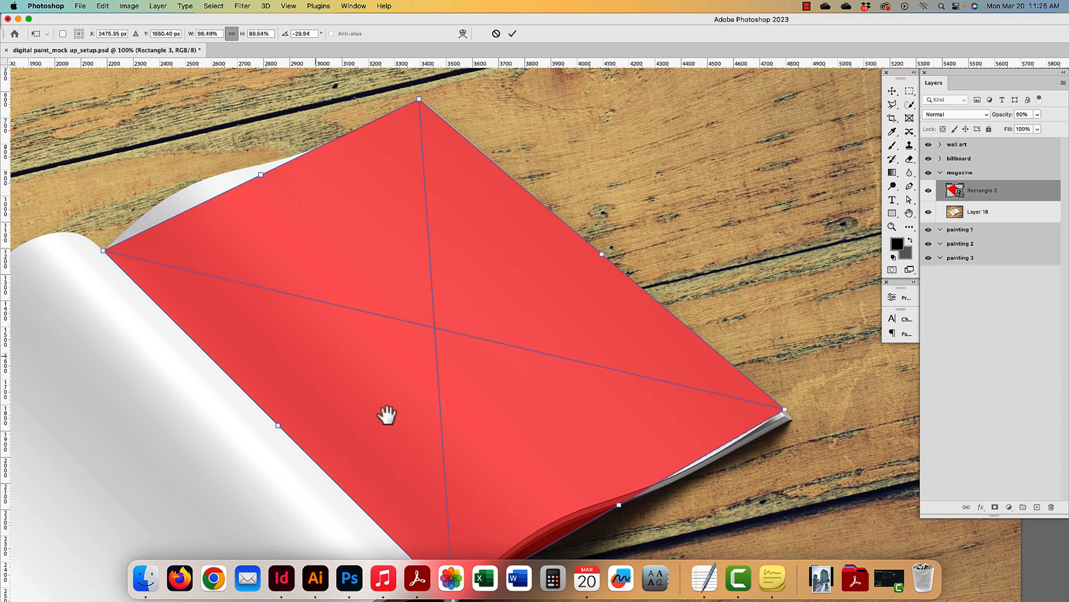
{"action": "scroll", "coordinate": [390, 401], "scroll_direction": "down", "scroll_amount": 5}
{"action": "scroll", "coordinate": [389, 402], "scroll_direction": "right", "scroll_amount": 1}
{"action": "left_click_drag", "start_coordinate": [425, 399], "coordinate": [425, 398]}
{"action": "left_click_drag", "start_coordinate": [611, 401], "coordinate": [611, 523]}
{"action": "left_click_drag", "start_coordinate": [360, 172], "coordinate": [431, 301]}
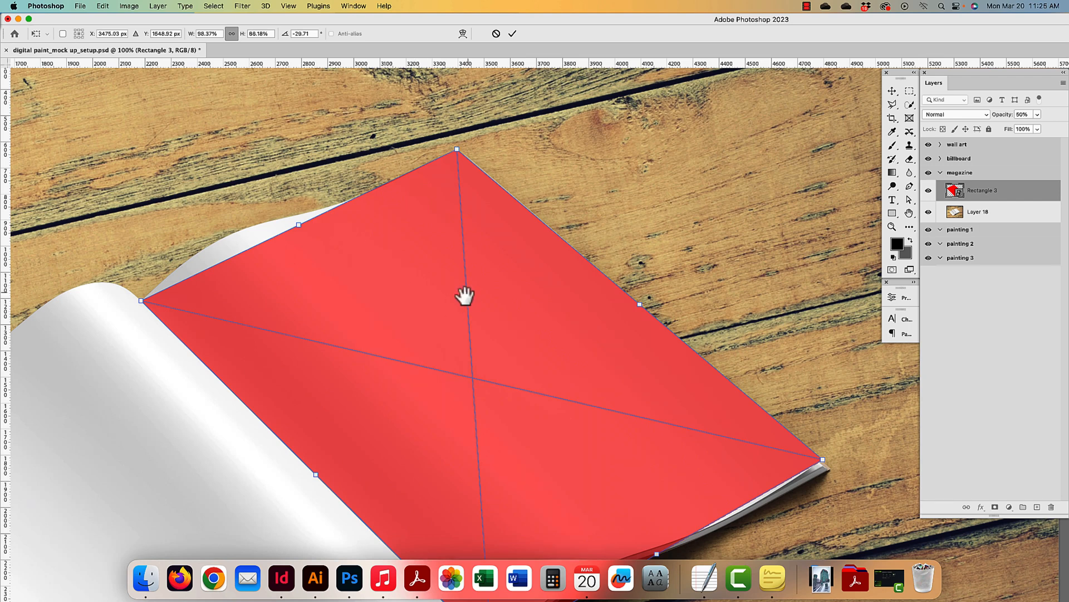
{"action": "left_click_drag", "start_coordinate": [466, 295], "coordinate": [475, 251]}
{"action": "right_click", "coordinate": [407, 251]}
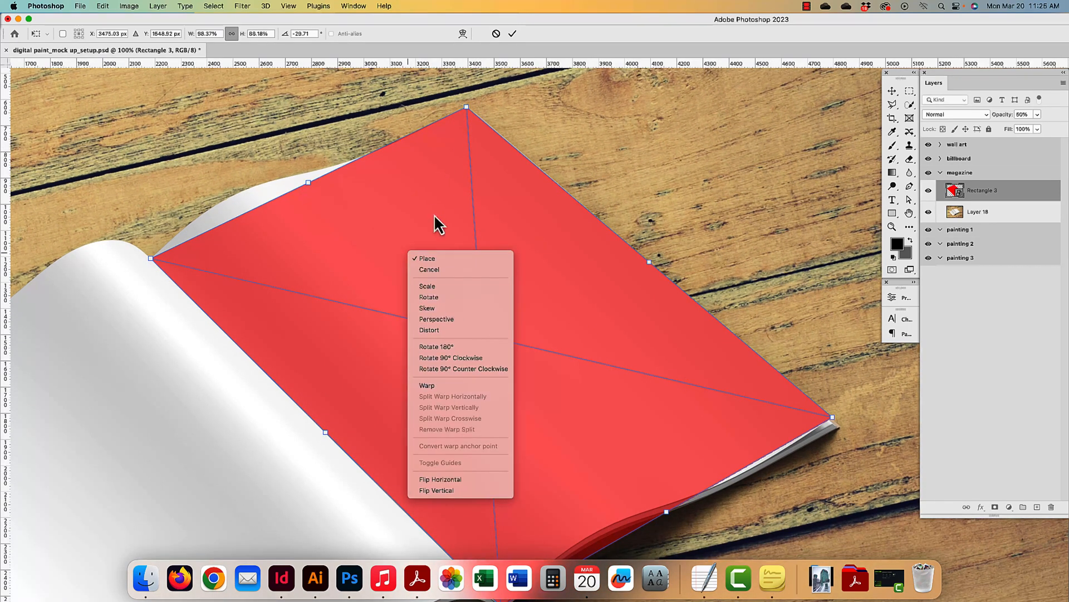
{"action": "right_click", "coordinate": [406, 202]}
{"action": "left_click", "coordinate": [430, 206]}
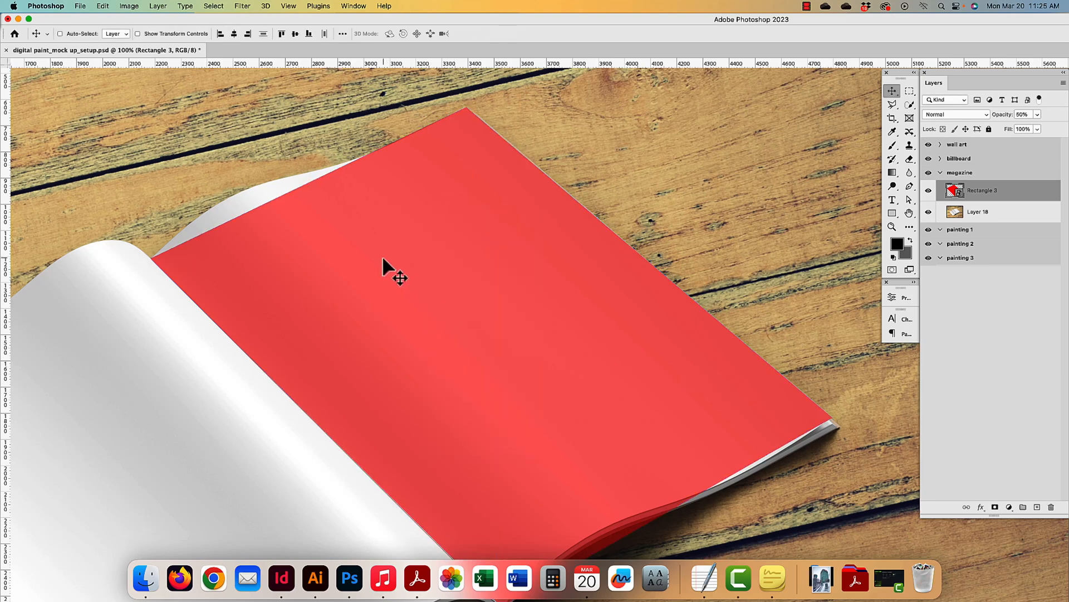
- Put Rectangle 3 into Edit > Transform > Warp, keeping the grid on Default
{"action": "key", "text": "super+t"}
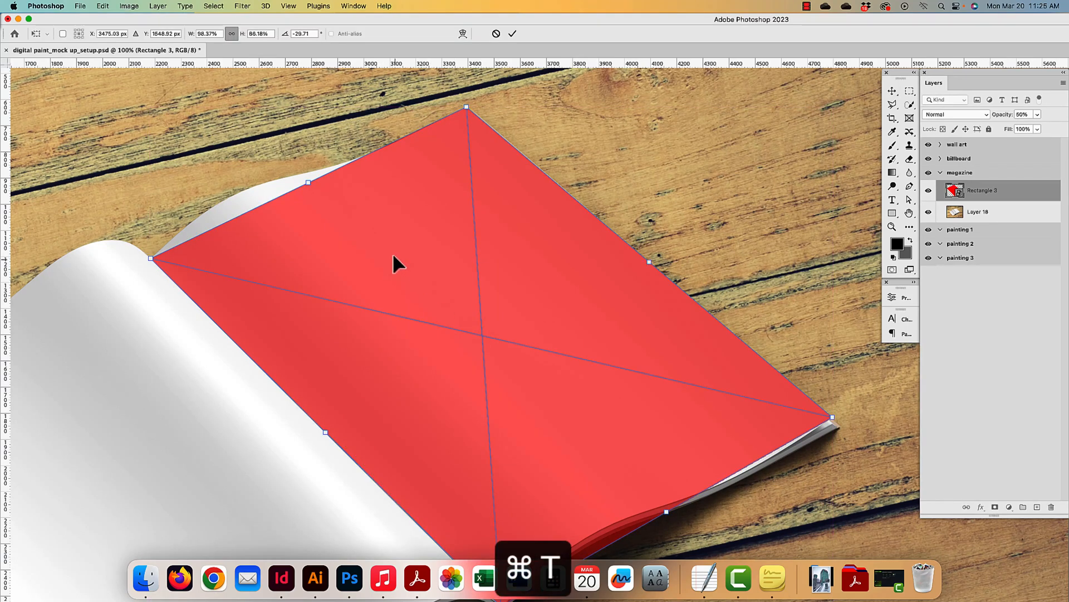
{"action": "right_click", "coordinate": [396, 253]}
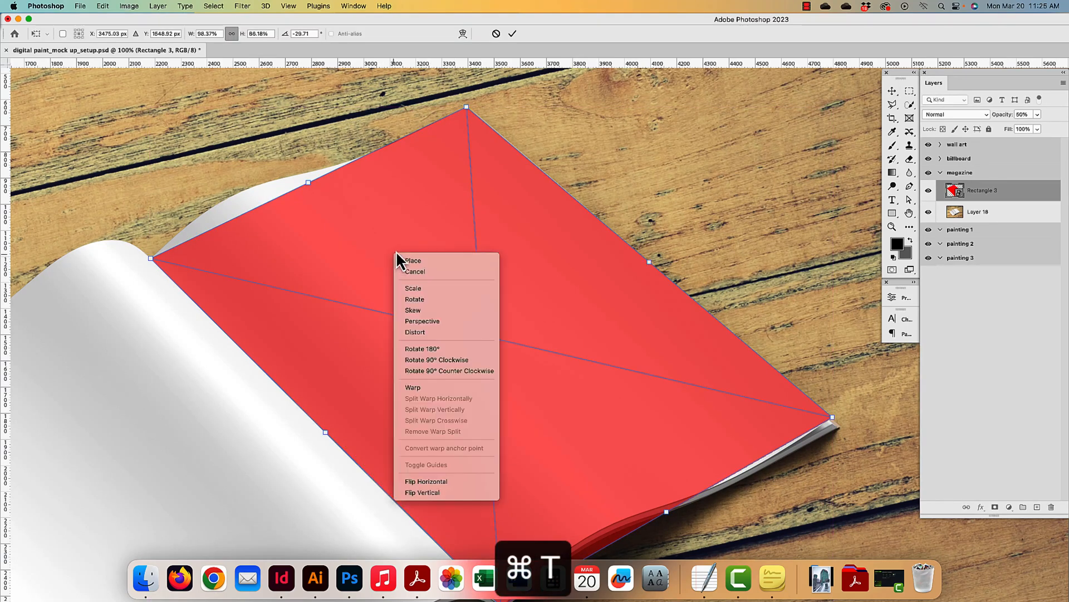
{"action": "left_click", "coordinate": [105, 10]}
{"action": "left_click", "coordinate": [105, 7]}
{"action": "mouse_move", "coordinate": [119, 236]}
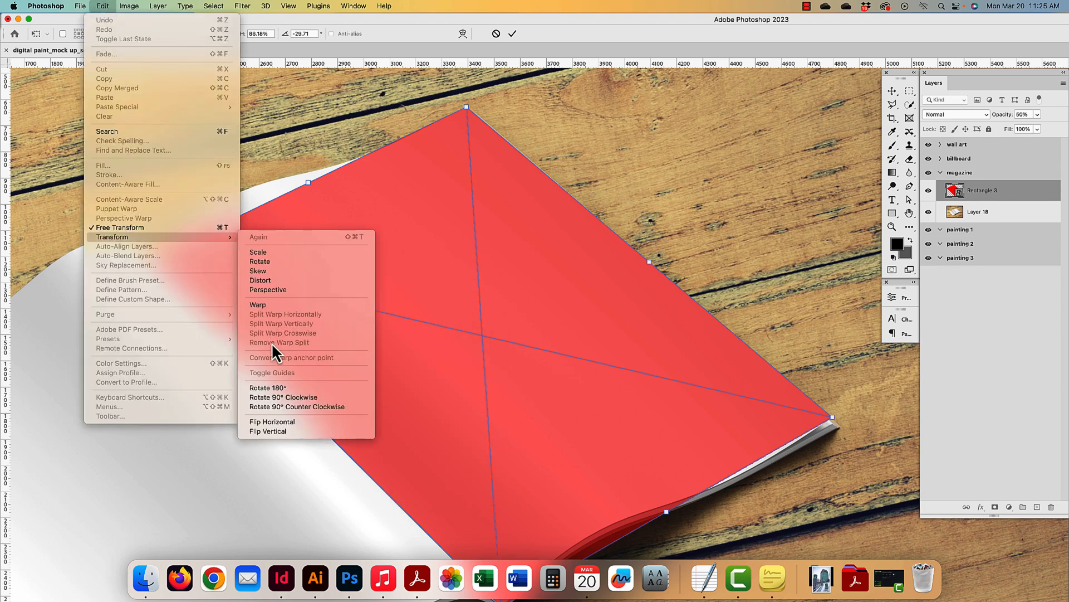
{"action": "left_click", "coordinate": [259, 305]}
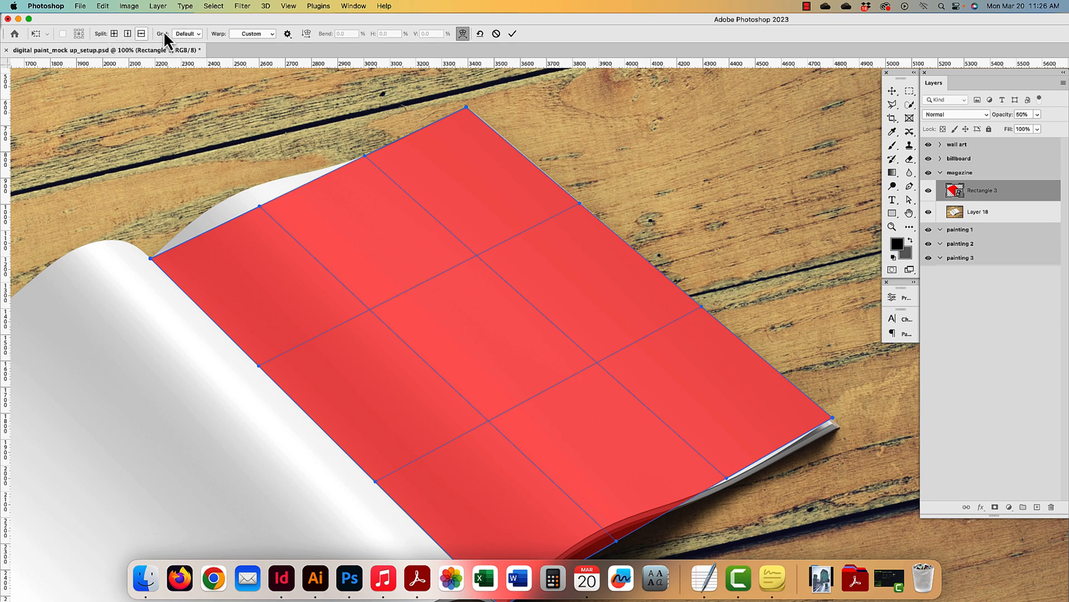
{"action": "left_click", "coordinate": [196, 34]}
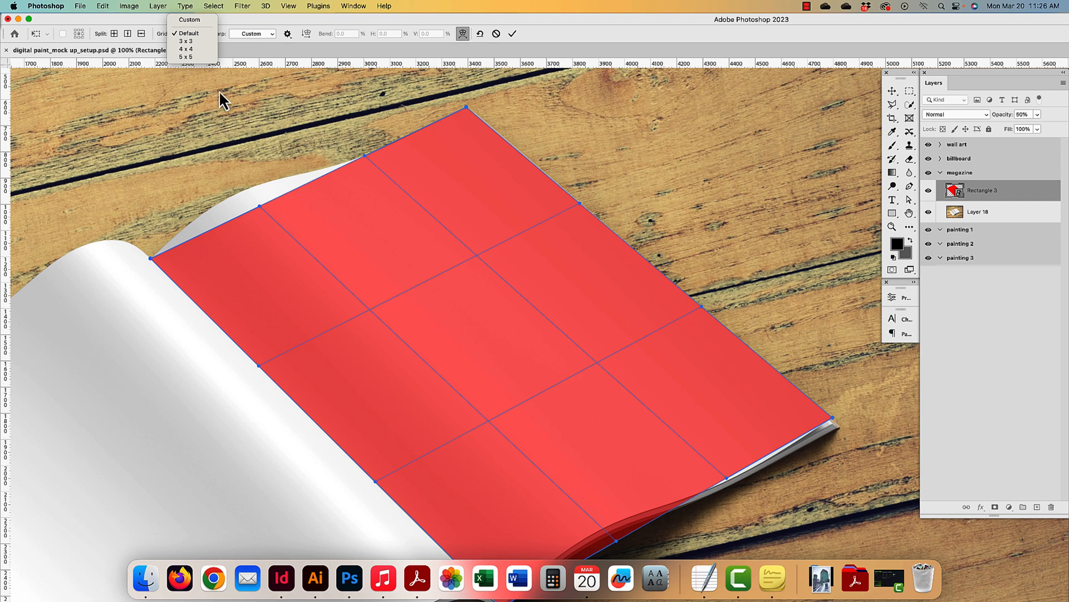
{"action": "left_click", "coordinate": [341, 215]}
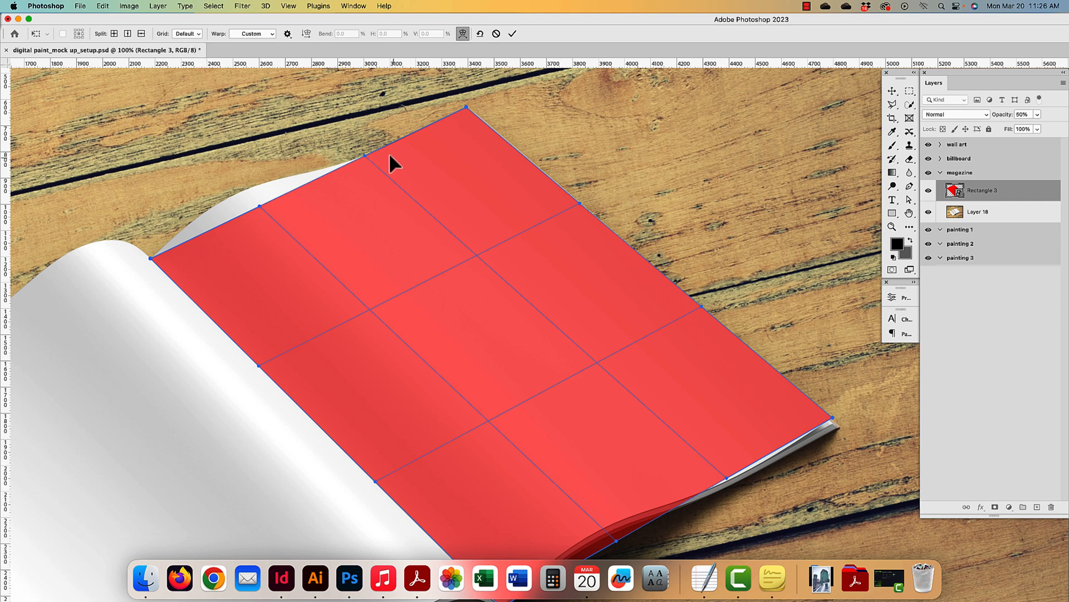
- Drag the warp's top-edge points and handles to curve the top along the page curl
{"action": "scroll", "coordinate": [393, 163], "scroll_direction": "up", "scroll_amount": 5}
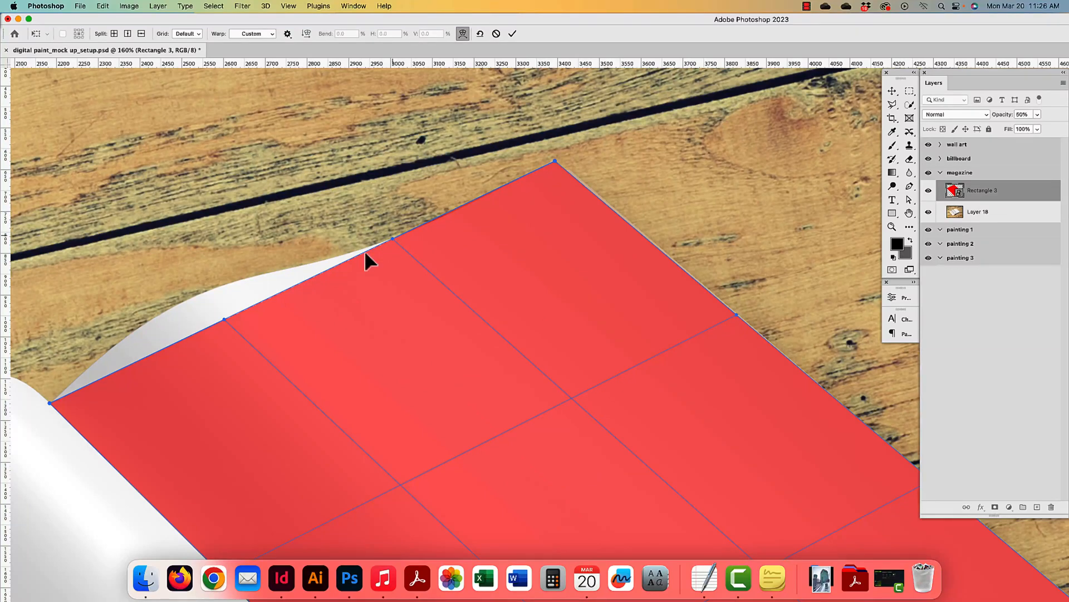
{"action": "left_click_drag", "start_coordinate": [232, 315], "coordinate": [211, 289]}
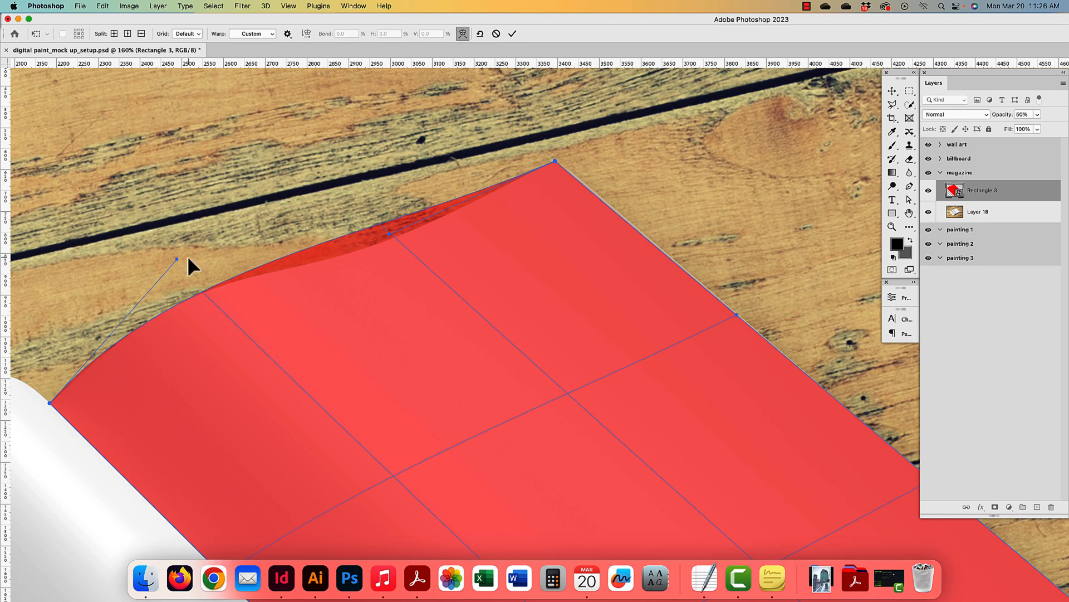
{"action": "mouse_move", "coordinate": [391, 234]}
{"action": "left_mouse_down"}
{"action": "mouse_move", "coordinate": [411, 266]}
{"action": "mouse_move", "coordinate": [387, 254]}
{"action": "left_mouse_up"}
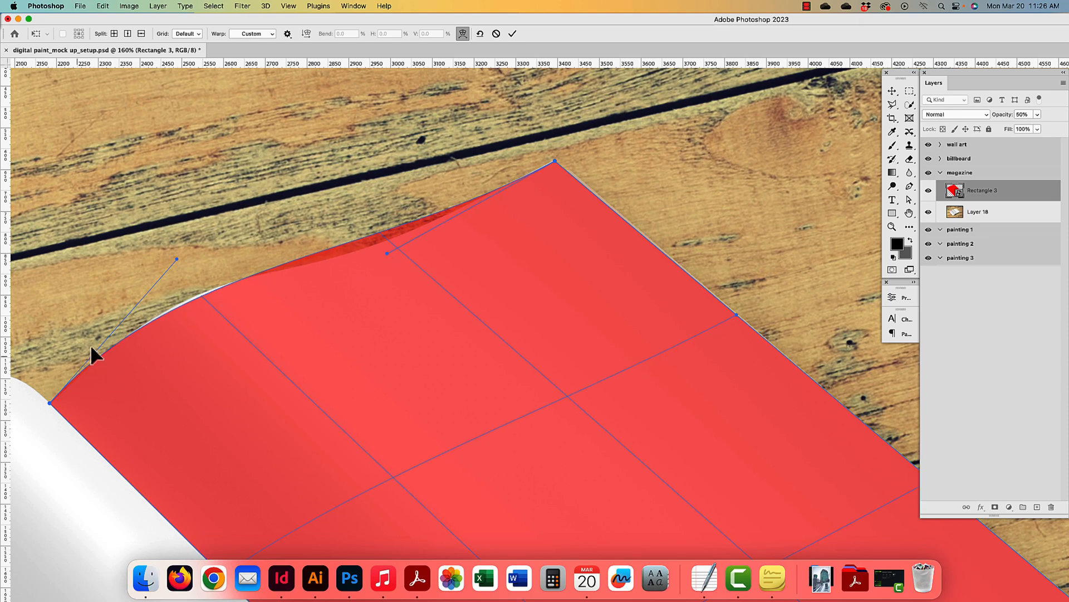
{"action": "scroll", "coordinate": [437, 353], "scroll_direction": "down", "scroll_amount": 5}
{"action": "scroll", "coordinate": [437, 353], "scroll_direction": "right", "scroll_amount": 2}
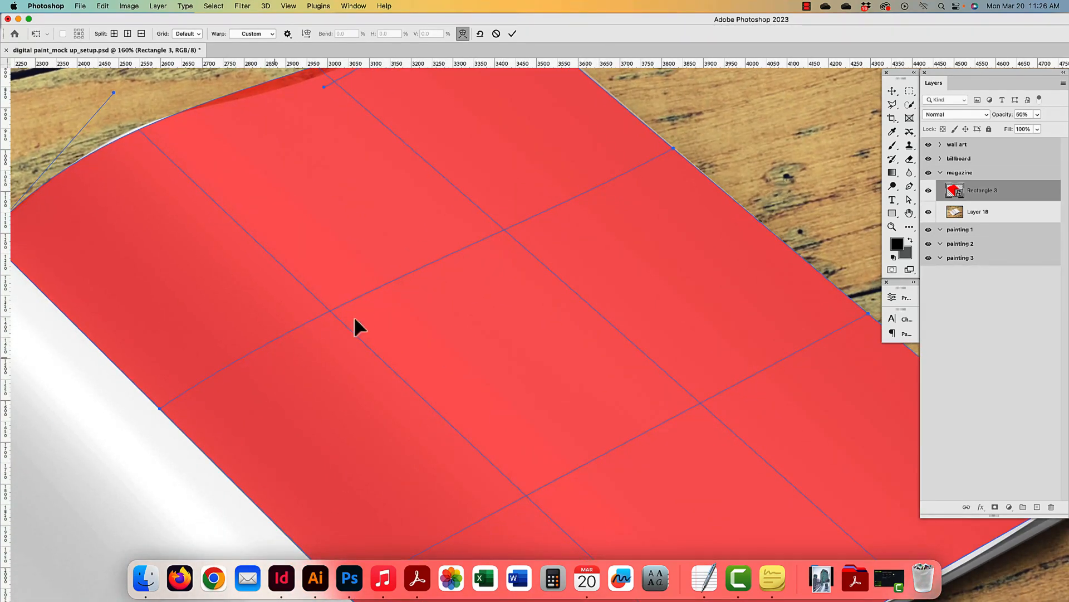
{"action": "left_click_drag", "start_coordinate": [625, 400], "coordinate": [582, 270]}
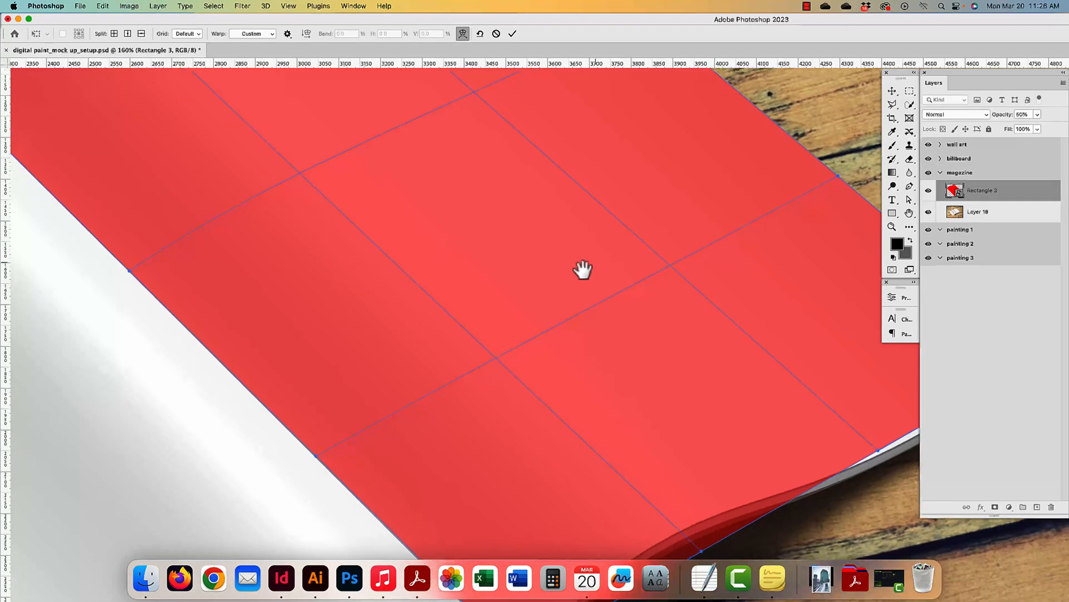
{"action": "left_click_drag", "start_coordinate": [384, 145], "coordinate": [497, 395]}
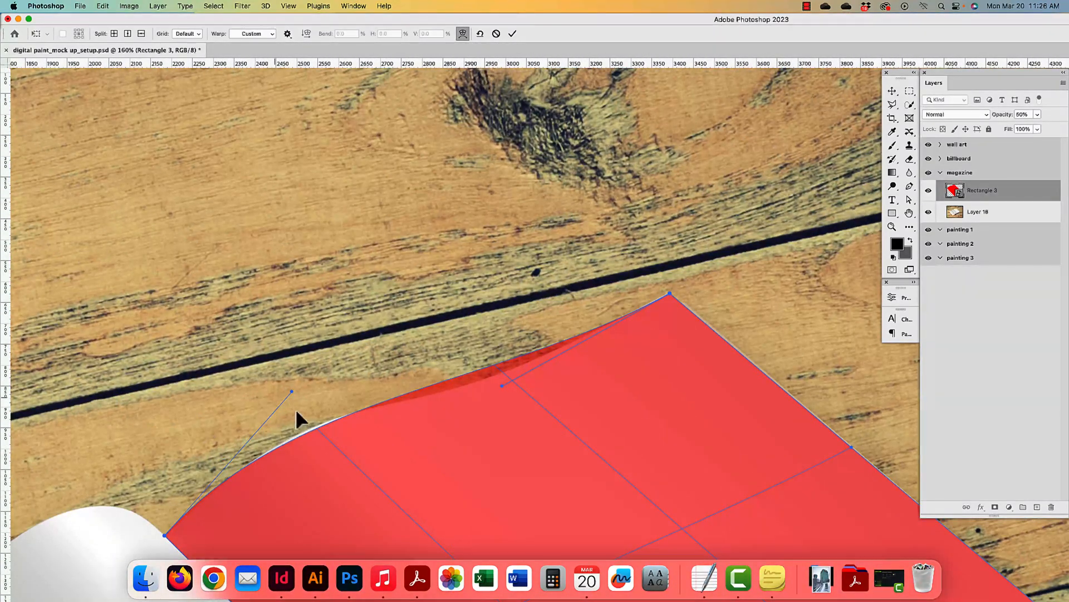
{"action": "left_click_drag", "start_coordinate": [292, 393], "coordinate": [339, 357]}
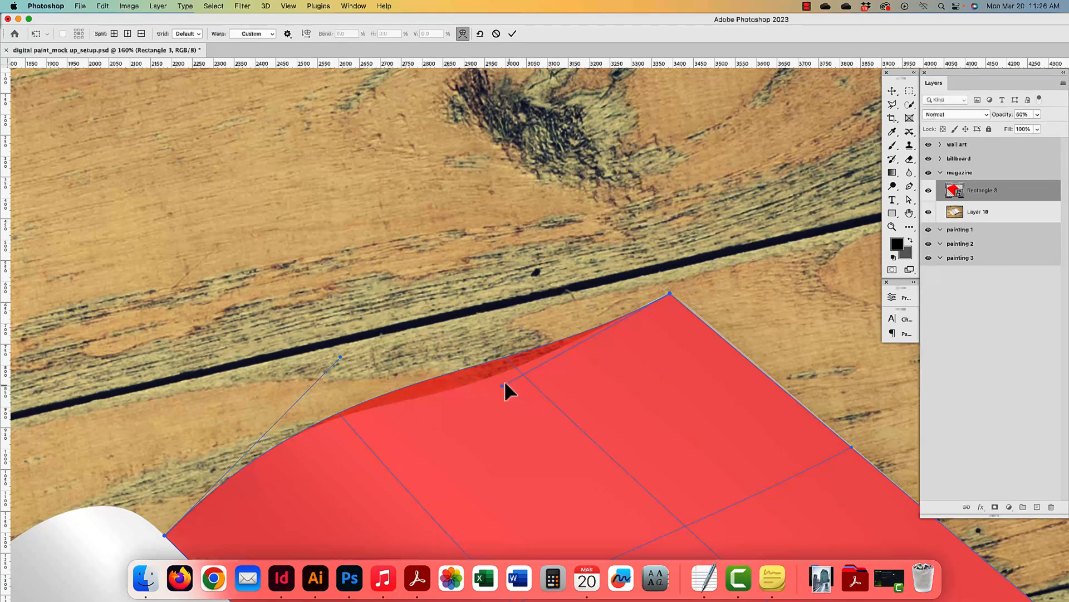
{"action": "left_click_drag", "start_coordinate": [504, 384], "coordinate": [482, 407]}
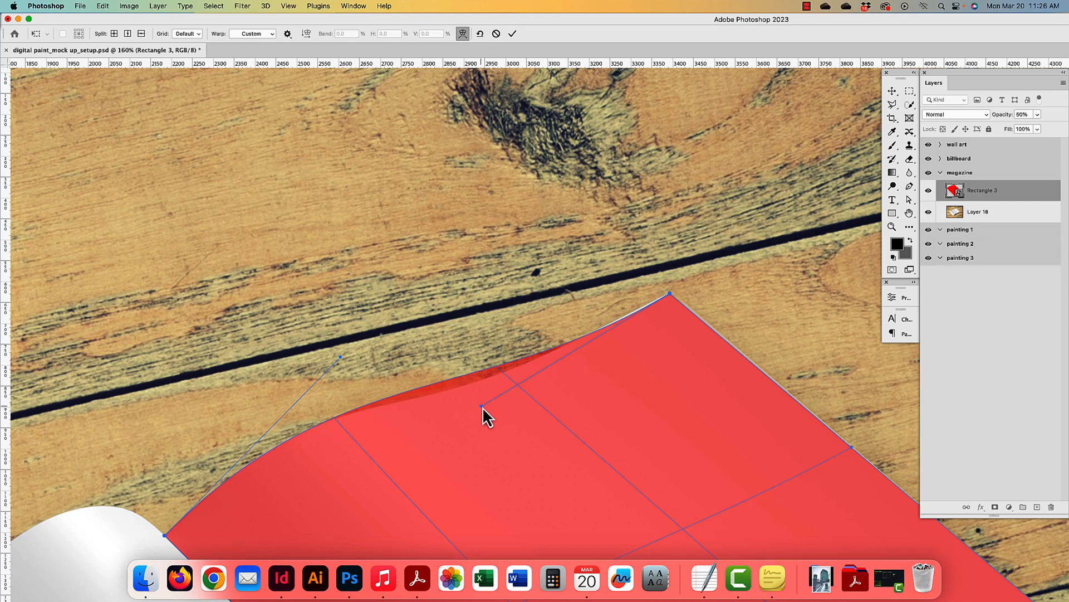
- Curve the bottom edge along the page's lower edge and pin its corner to the page corner
{"action": "left_click_drag", "start_coordinate": [670, 304], "coordinate": [597, 296]}
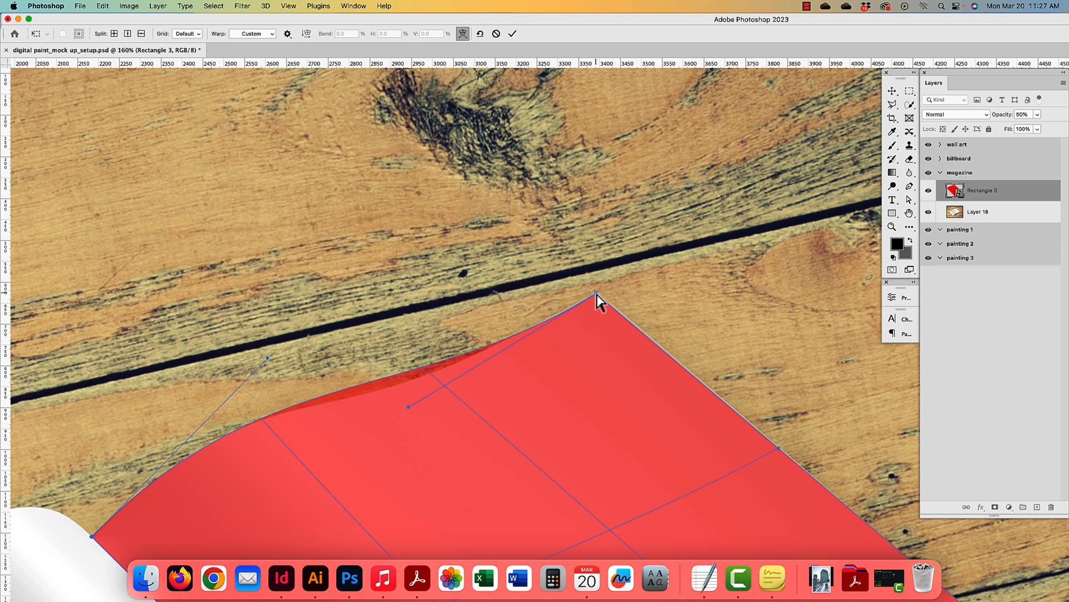
{"action": "scroll", "coordinate": [596, 296], "scroll_direction": "down", "scroll_amount": 15}
{"action": "scroll", "coordinate": [597, 296], "scroll_direction": "right", "scroll_amount": 8}
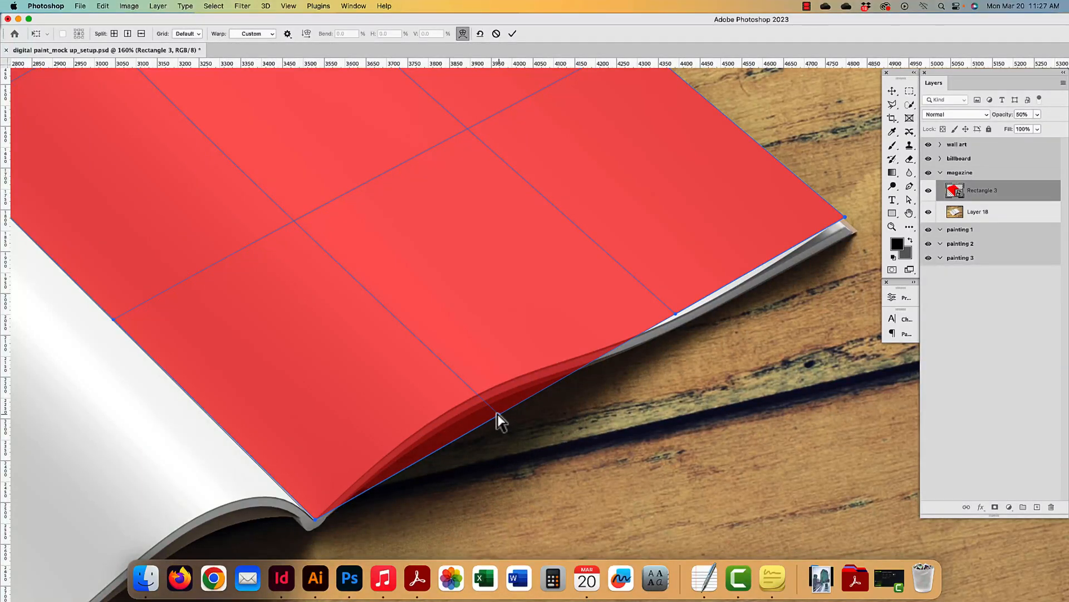
{"action": "left_click_drag", "start_coordinate": [499, 415], "coordinate": [454, 367]}
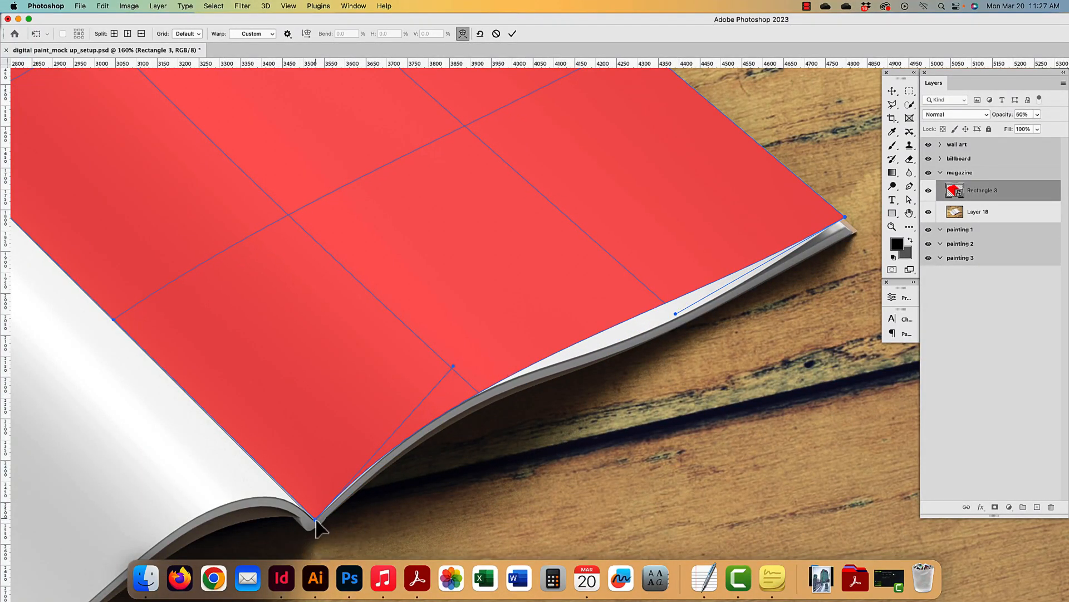
{"action": "left_click_drag", "start_coordinate": [315, 519], "coordinate": [315, 521]}
{"action": "left_click_drag", "start_coordinate": [675, 314], "coordinate": [704, 346]}
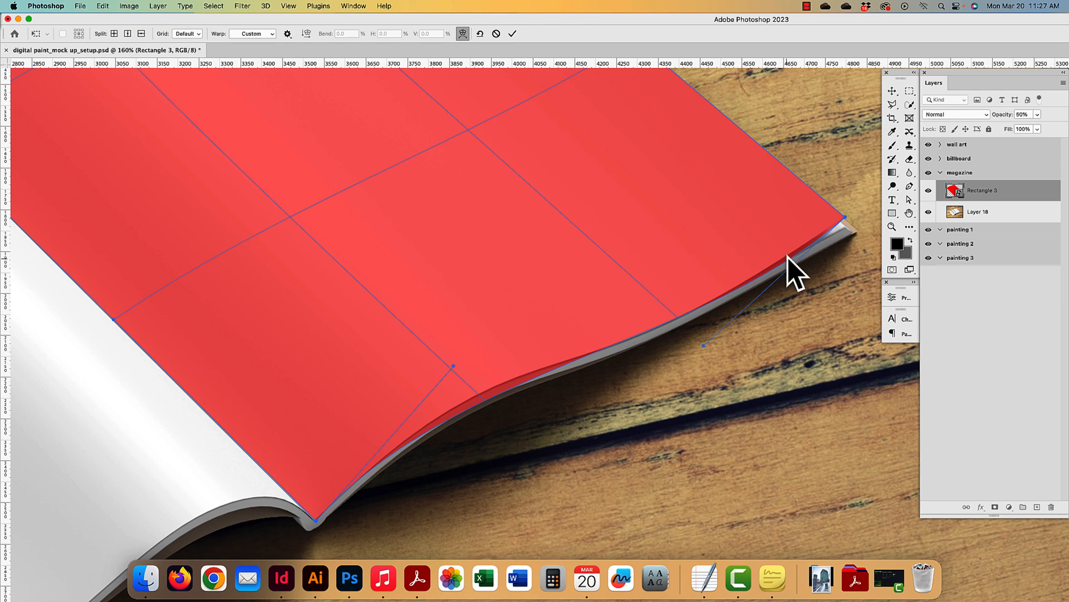
{"action": "left_click_drag", "start_coordinate": [470, 333], "coordinate": [588, 479]}
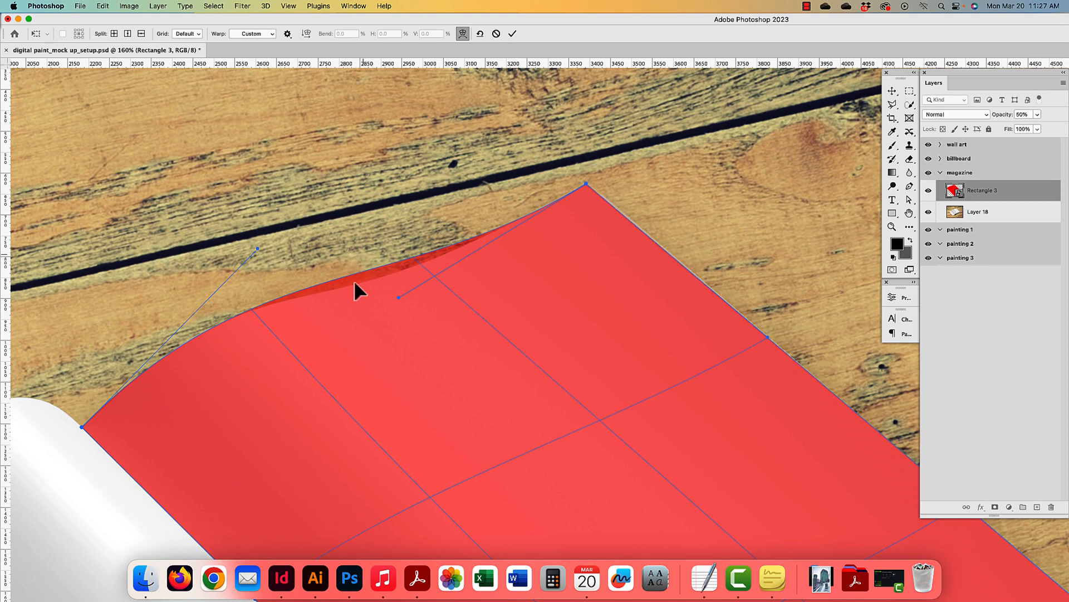
- Add a vertical split line to the warp grid, leaving the grid size unchanged
{"action": "left_click", "coordinate": [186, 35]}
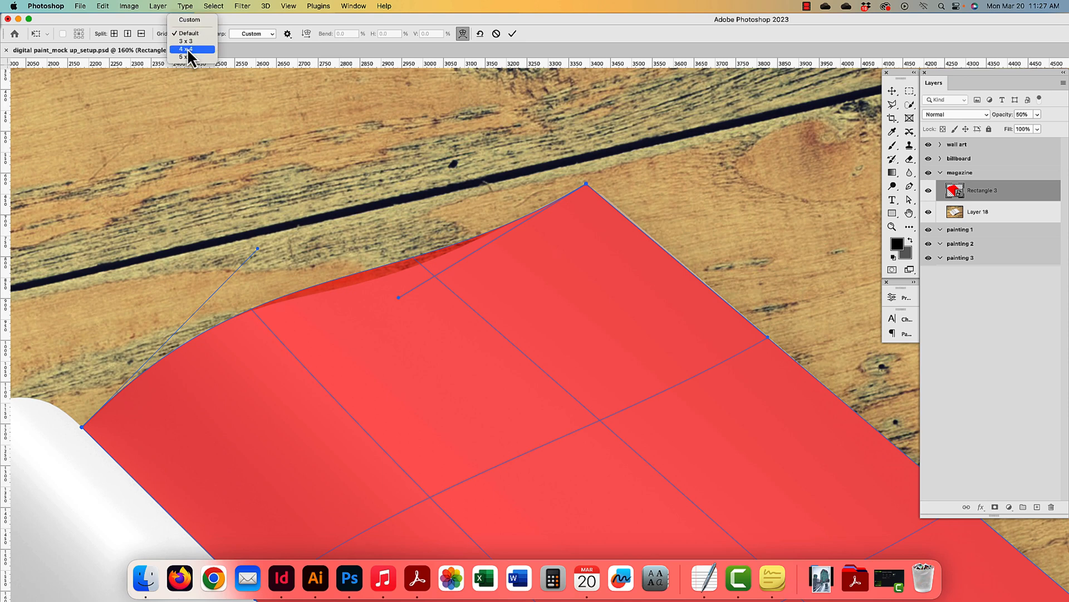
{"action": "left_click", "coordinate": [147, 23]}
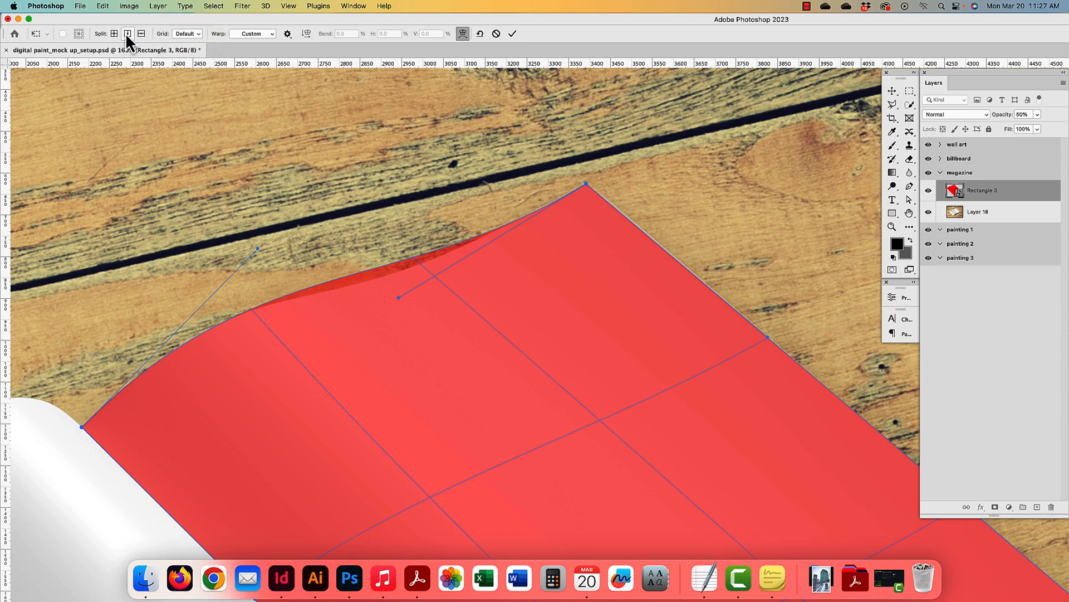
{"action": "right_click", "coordinate": [460, 385]}
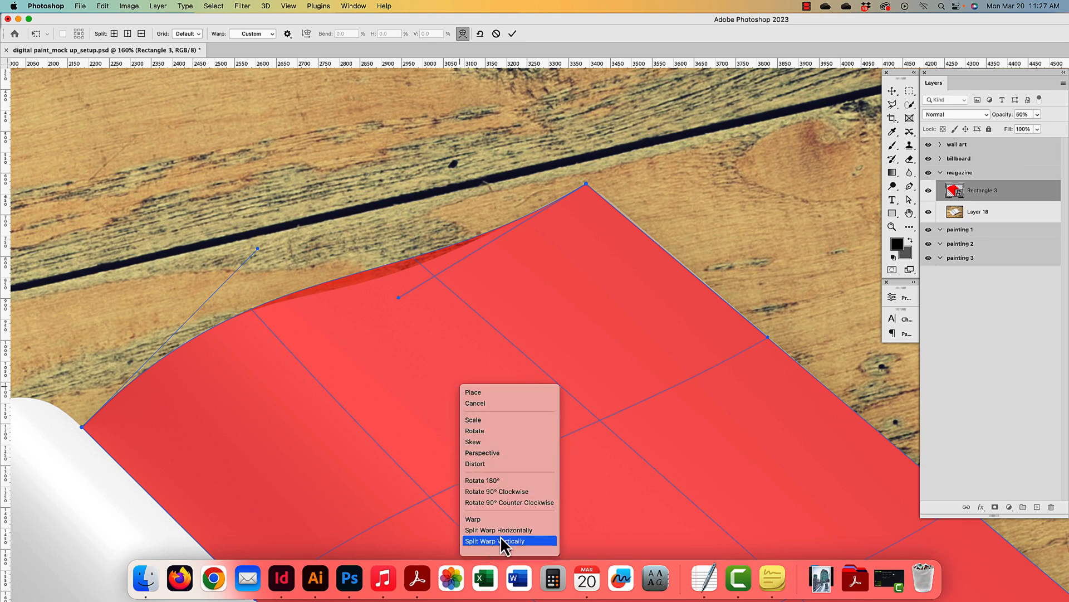
{"action": "mouse_move", "coordinate": [508, 549]}
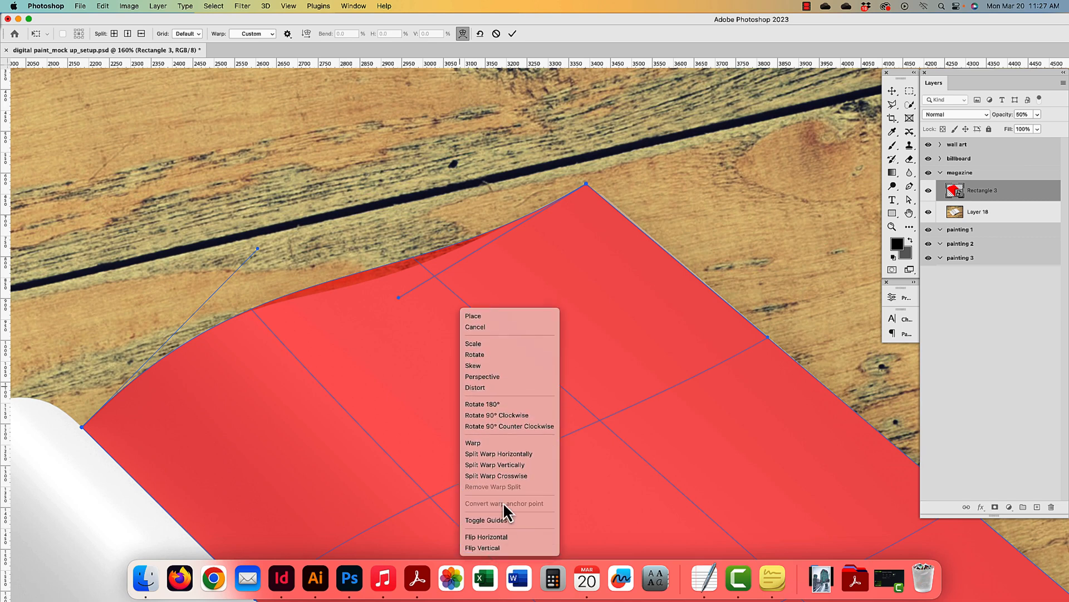
{"action": "left_click", "coordinate": [508, 464]}
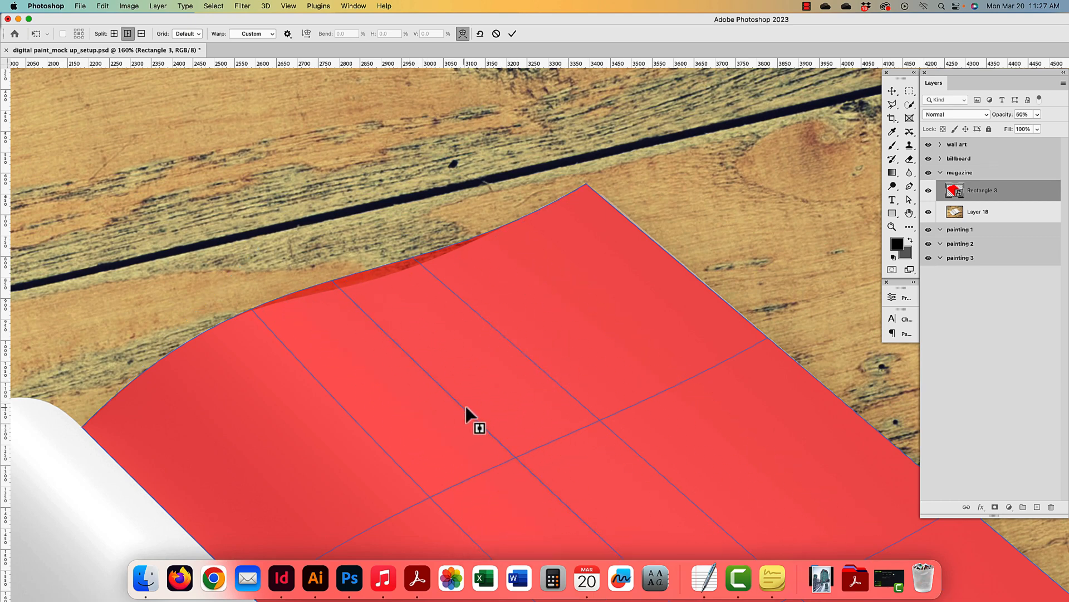
{"action": "left_click", "coordinate": [478, 406]}
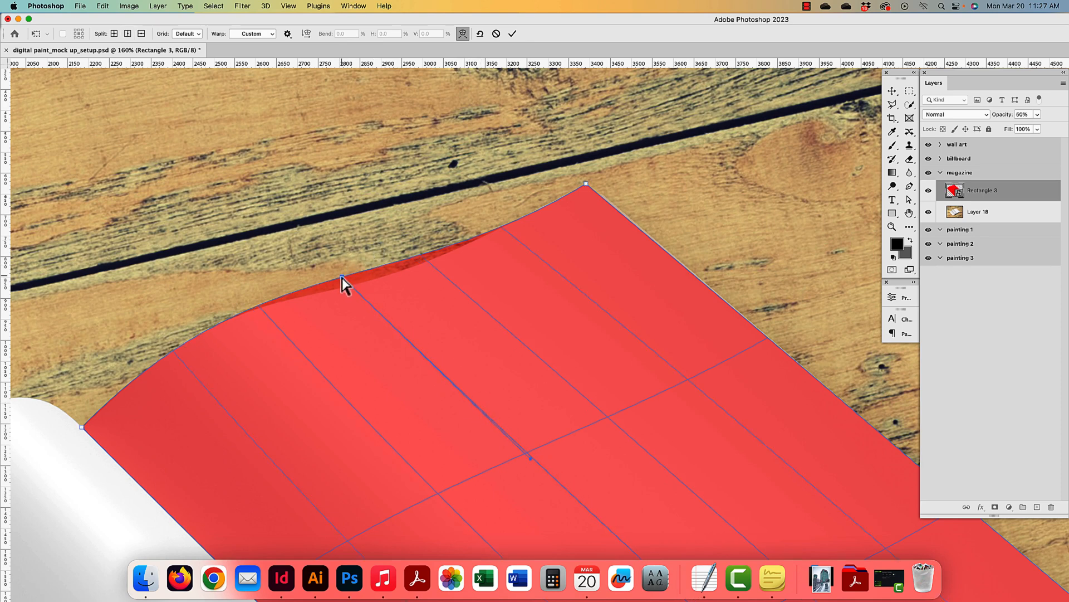
- Reshape the top-edge curve using the new split points to follow the page curl
{"action": "left_click_drag", "start_coordinate": [342, 276], "coordinate": [347, 285]}
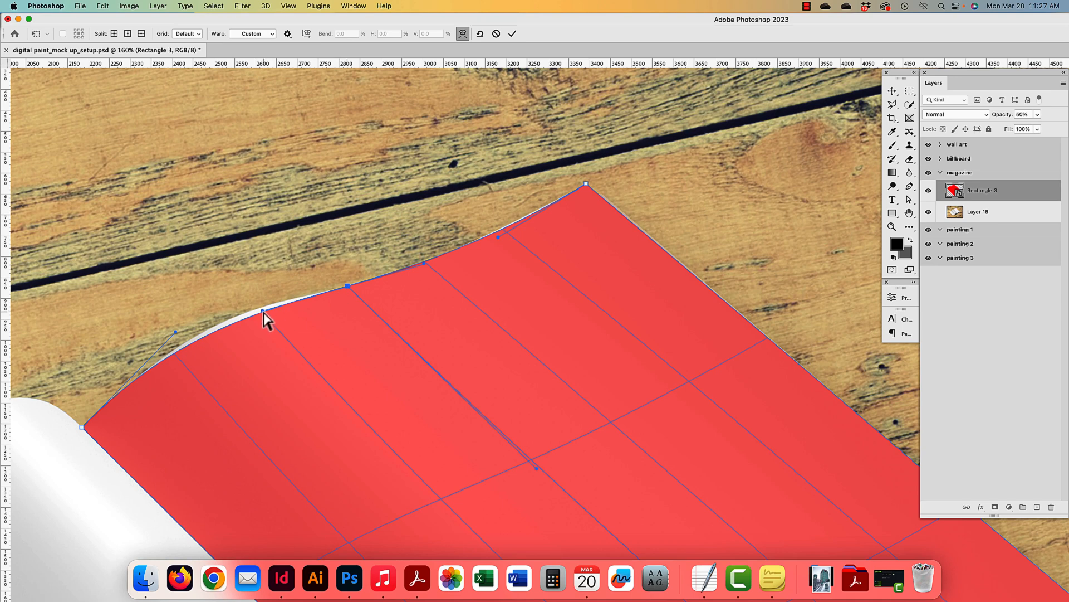
{"action": "left_click_drag", "start_coordinate": [261, 310], "coordinate": [257, 299]}
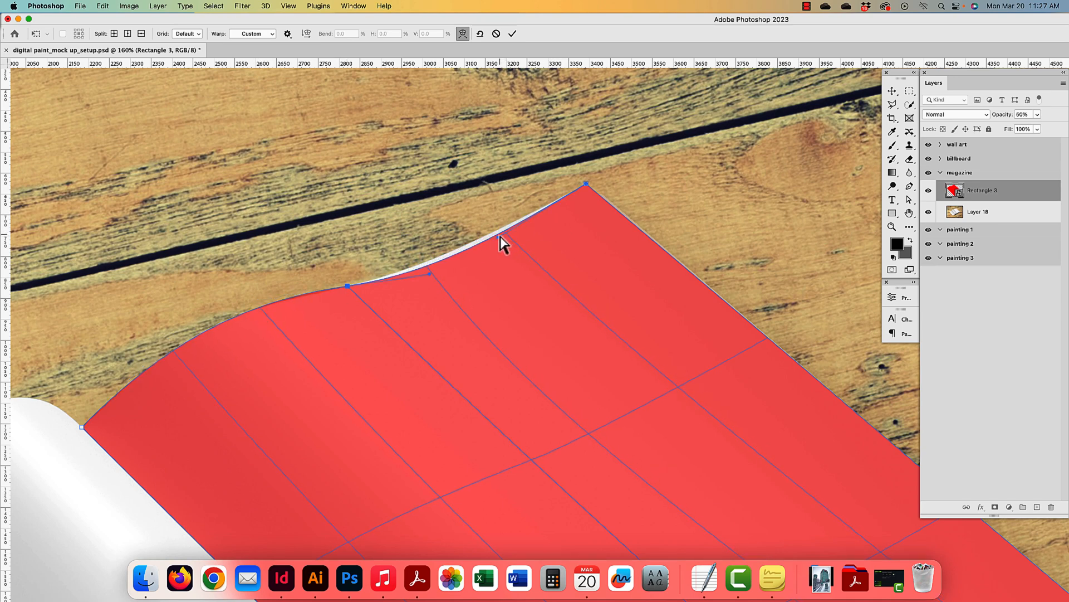
{"action": "left_click_drag", "start_coordinate": [499, 238], "coordinate": [493, 231]}
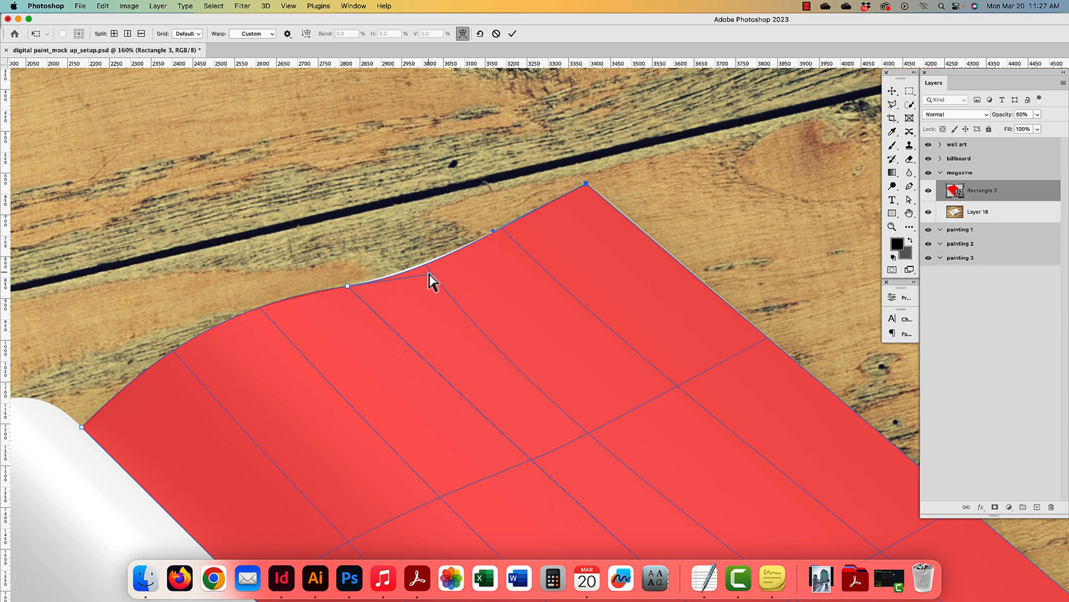
{"action": "left_click_drag", "start_coordinate": [429, 273], "coordinate": [427, 269]}
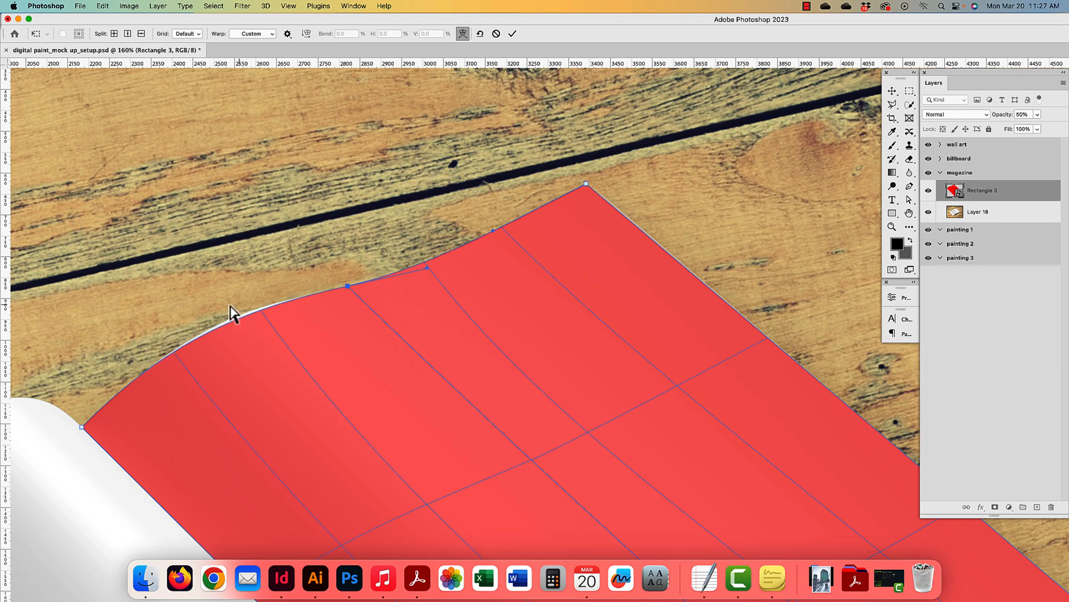
{"action": "left_click", "coordinate": [262, 311]}
{"action": "left_click_drag", "start_coordinate": [260, 311], "coordinate": [260, 312]}
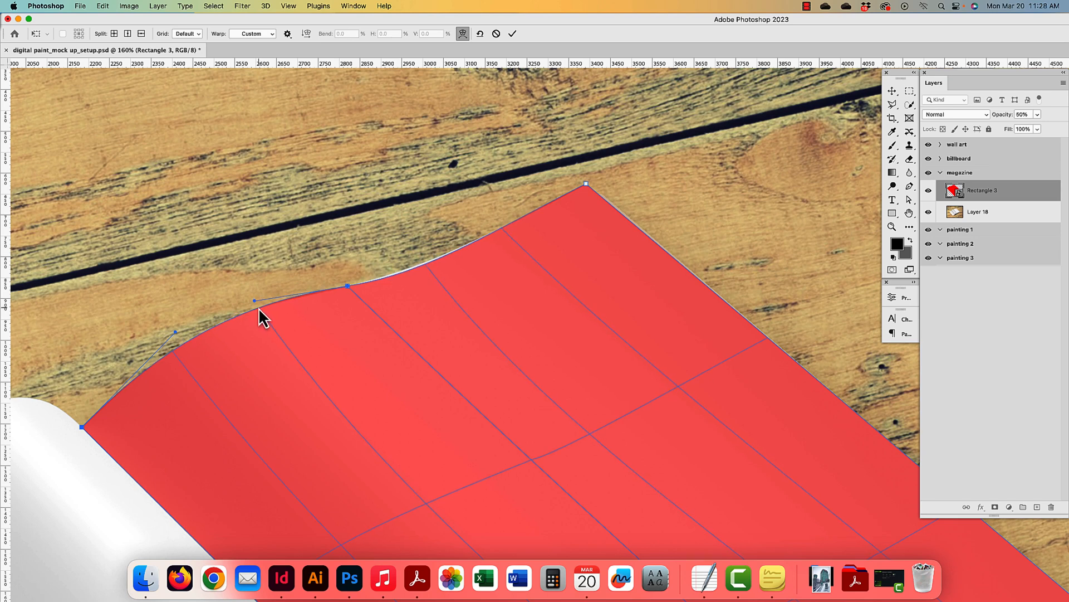
- Fine-tune the top-edge anchor and lift the upper-left segment onto the page edge
{"action": "left_click", "coordinate": [347, 287]}
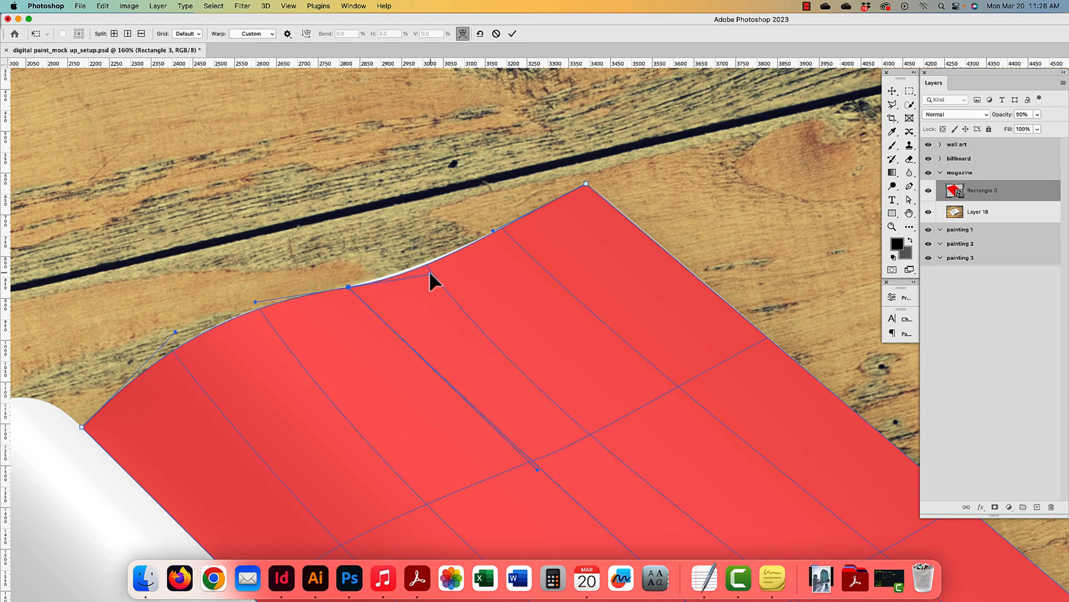
{"action": "left_click_drag", "start_coordinate": [430, 273], "coordinate": [429, 269]}
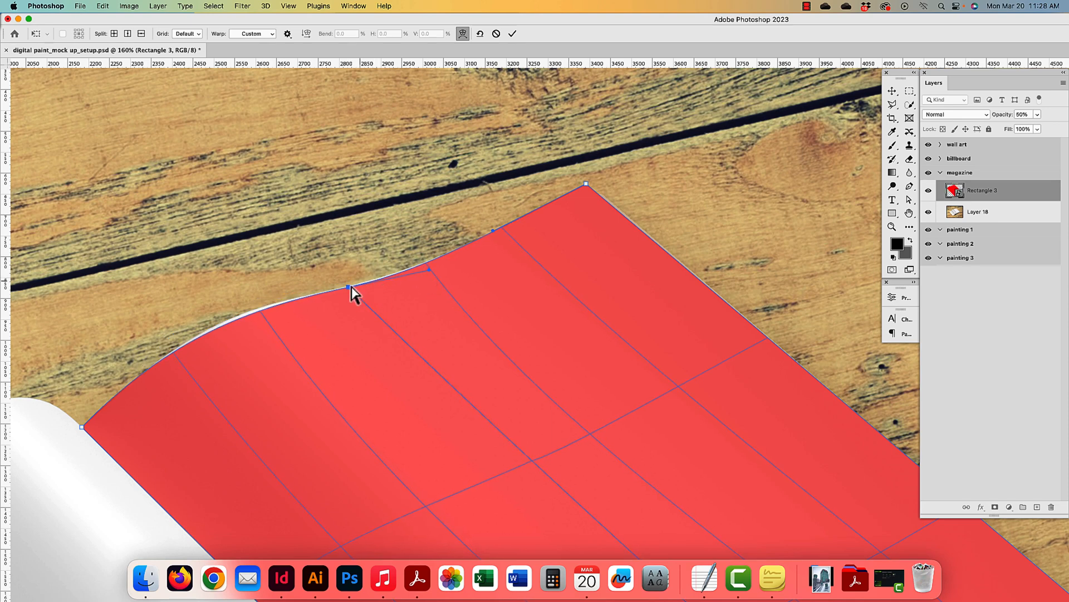
{"action": "left_click_drag", "start_coordinate": [351, 287], "coordinate": [352, 284]}
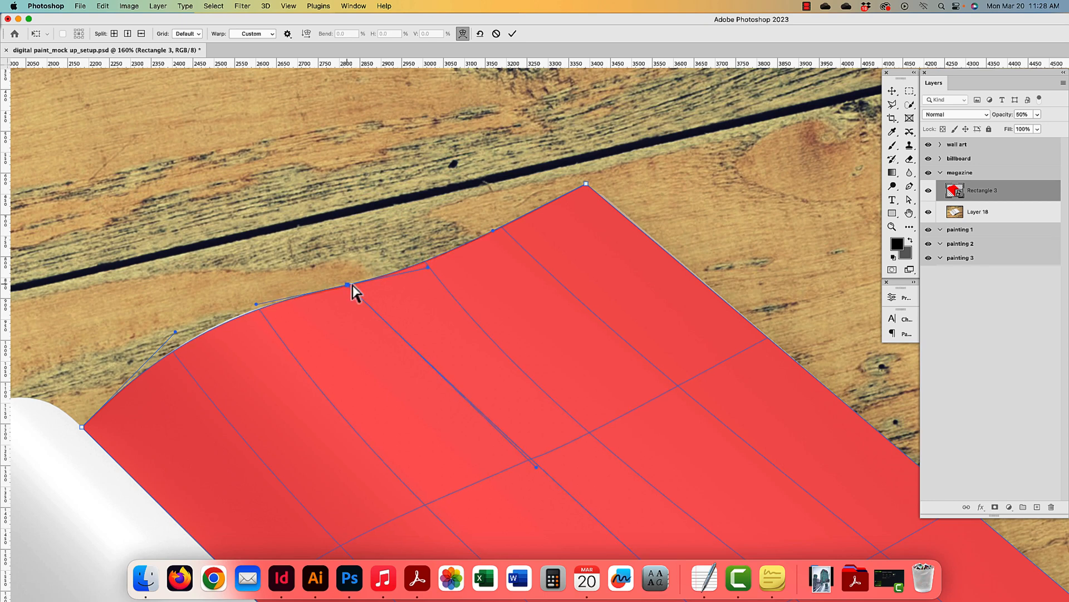
{"action": "left_click_drag", "start_coordinate": [428, 266], "coordinate": [431, 271]}
{"action": "left_click", "coordinate": [172, 351]}
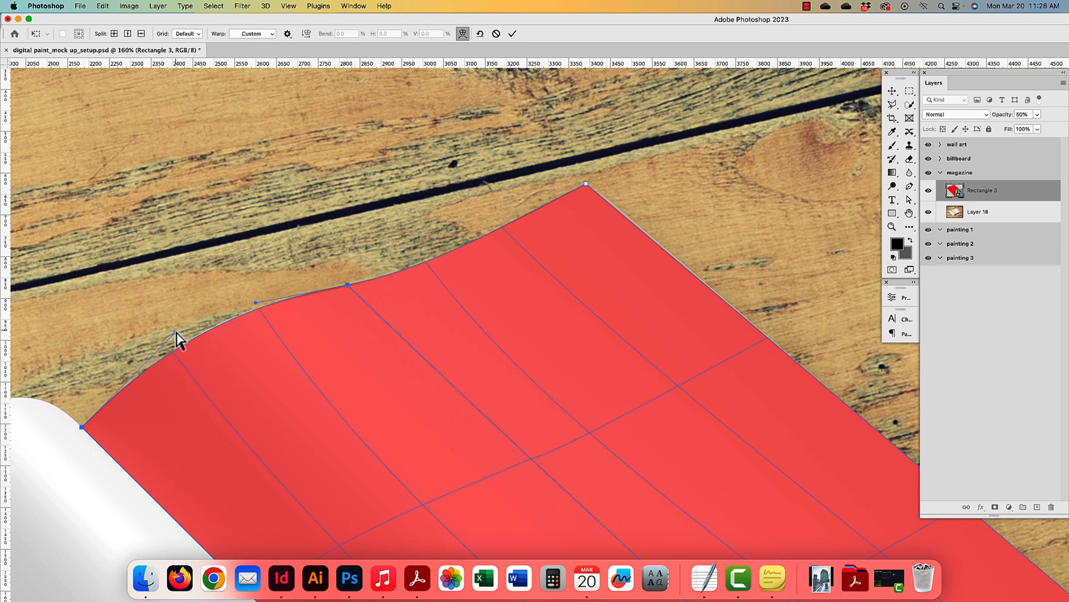
{"action": "left_click_drag", "start_coordinate": [175, 332], "coordinate": [174, 328]}
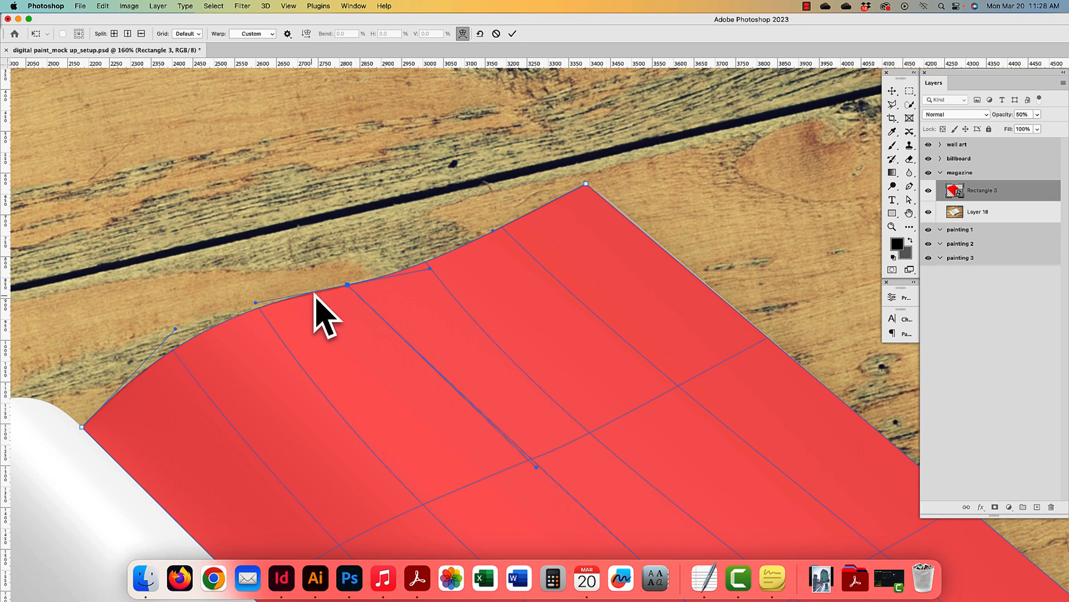
{"action": "left_click", "coordinate": [347, 285]}
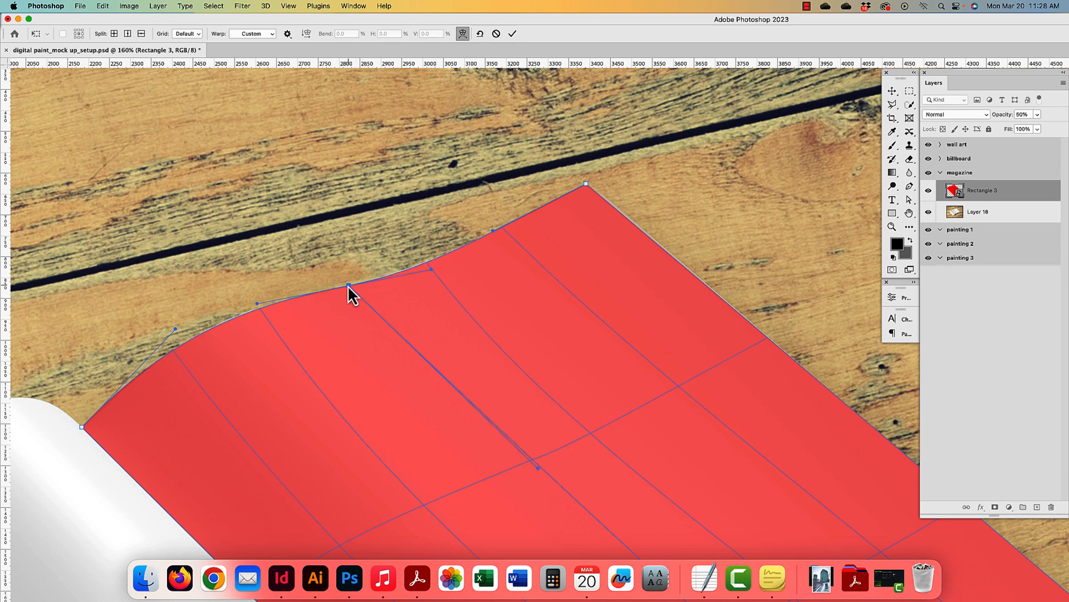
- Pan to the page's bottom edge and tuck the placeholder's lower edge onto it
{"action": "key", "text": "space"}
{"action": "left_click_drag", "start_coordinate": [511, 420], "coordinate": [397, 246]}
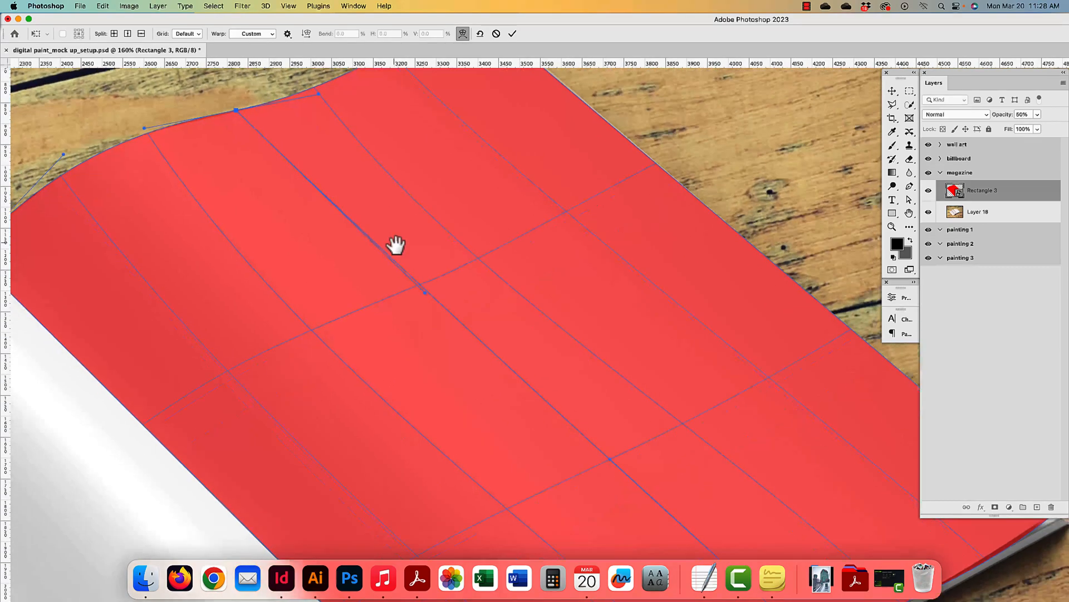
{"action": "left_click_drag", "start_coordinate": [532, 267], "coordinate": [432, 147]}
{"action": "key", "text": "space"}
{"action": "left_click_drag", "start_coordinate": [536, 496], "coordinate": [430, 186]}
{"action": "left_click_drag", "start_coordinate": [458, 285], "coordinate": [478, 376]}
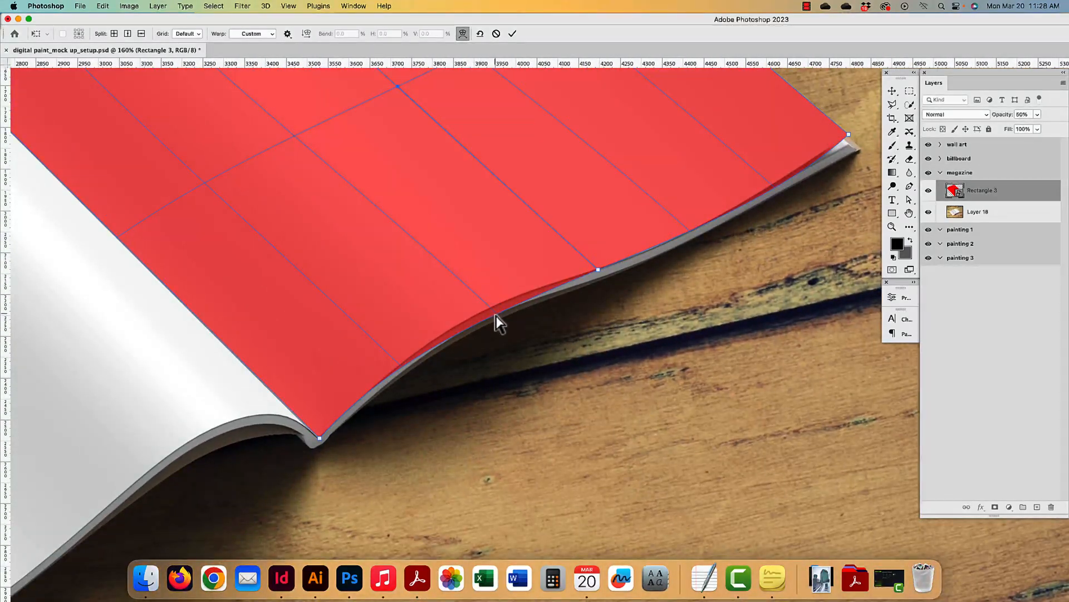
{"action": "key", "text": "space"}
{"action": "left_click_drag", "start_coordinate": [488, 297], "coordinate": [483, 350]}
{"action": "left_click", "coordinate": [492, 362]}
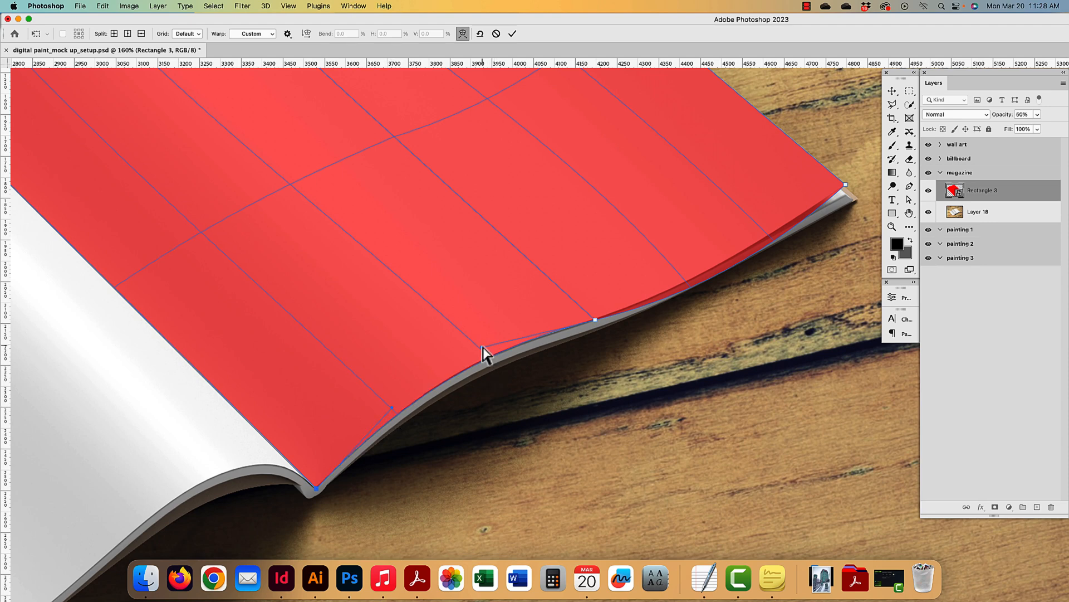
{"action": "left_click_drag", "start_coordinate": [482, 348], "coordinate": [482, 348]}
{"action": "left_click_drag", "start_coordinate": [618, 297], "coordinate": [494, 411]}
{"action": "left_click_drag", "start_coordinate": [567, 400], "coordinate": [361, 460]}
- Shift inner mesh points so the lower edge matches the page curl
{"action": "scroll", "coordinate": [442, 422], "scroll_direction": "right", "scroll_amount": 3}
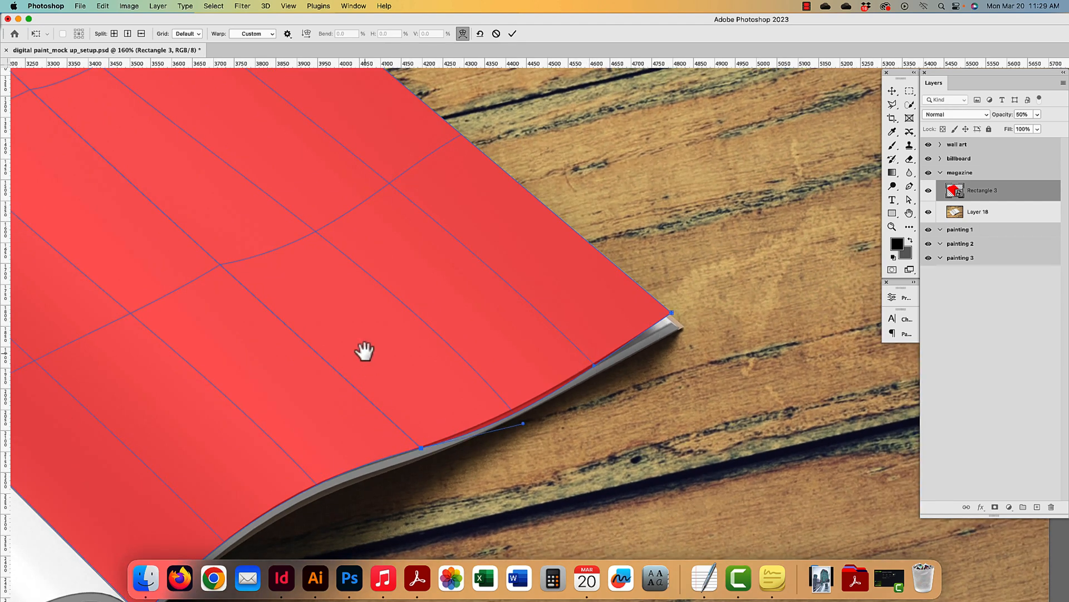
{"action": "scroll", "coordinate": [365, 351], "scroll_direction": "left", "scroll_amount": 5}
{"action": "scroll", "coordinate": [365, 351], "scroll_direction": "up", "scroll_amount": 4}
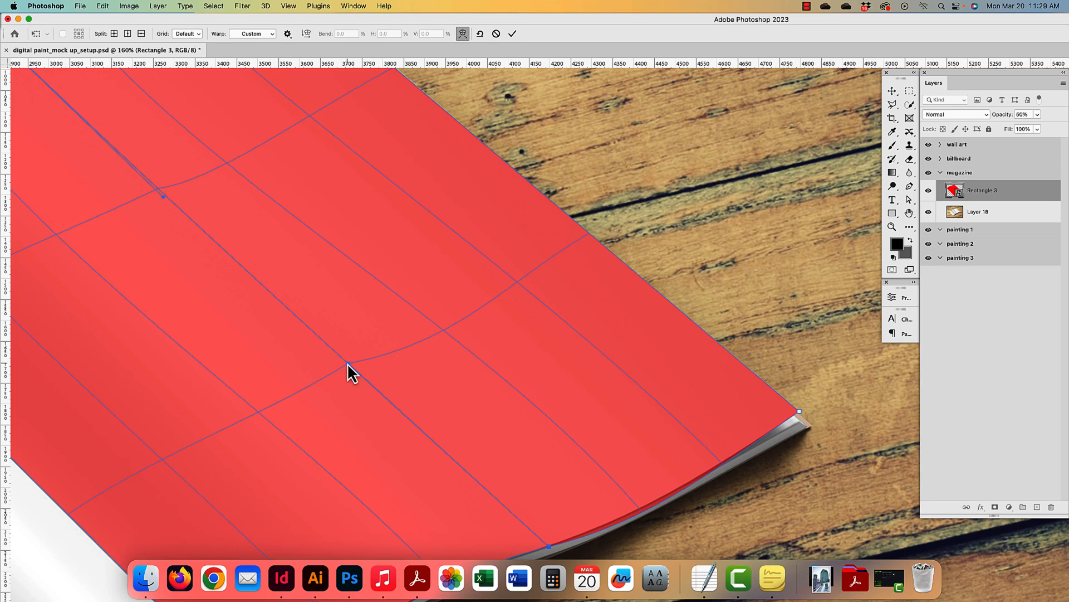
{"action": "scroll", "coordinate": [392, 348], "scroll_direction": "left", "scroll_amount": 4}
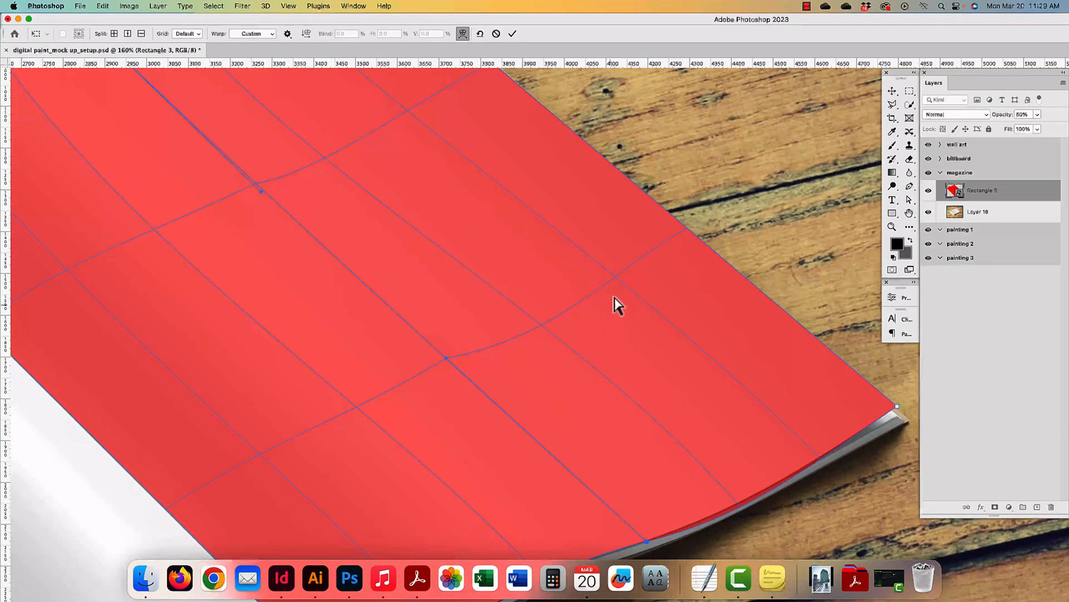
{"action": "left_click_drag", "start_coordinate": [444, 359], "coordinate": [475, 402]}
{"action": "left_click_drag", "start_coordinate": [451, 381], "coordinate": [464, 396]}
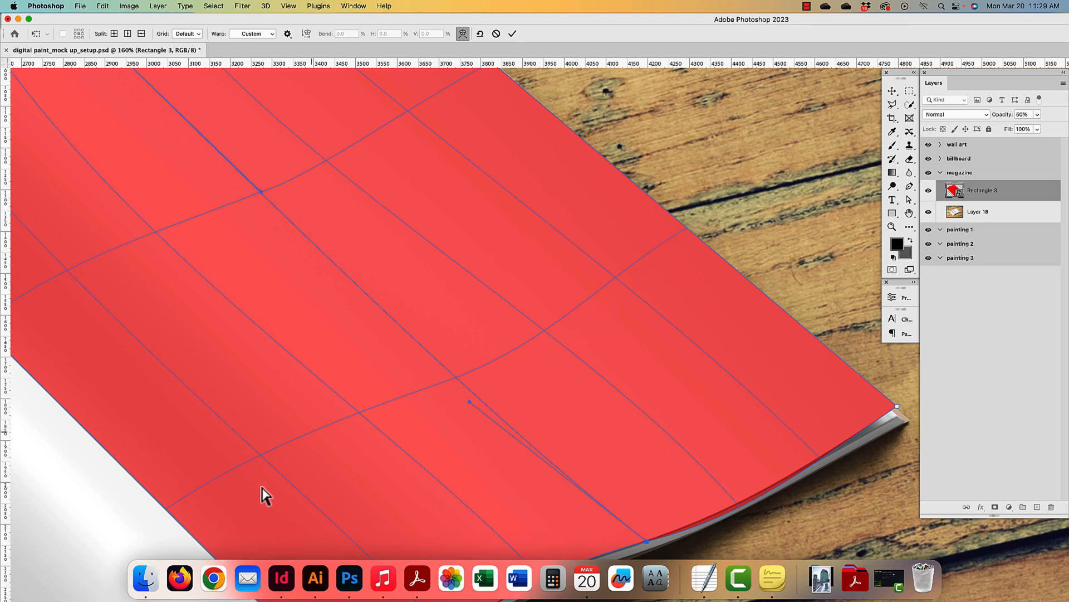
{"action": "left_click_drag", "start_coordinate": [316, 286], "coordinate": [460, 420]}
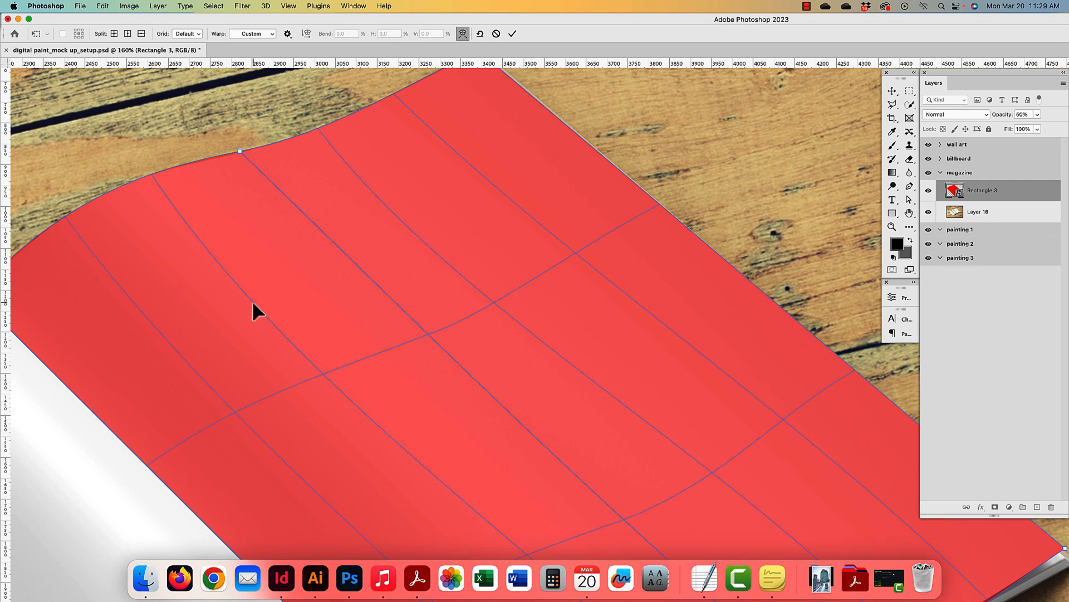
{"action": "left_click_drag", "start_coordinate": [322, 375], "coordinate": [324, 376]}
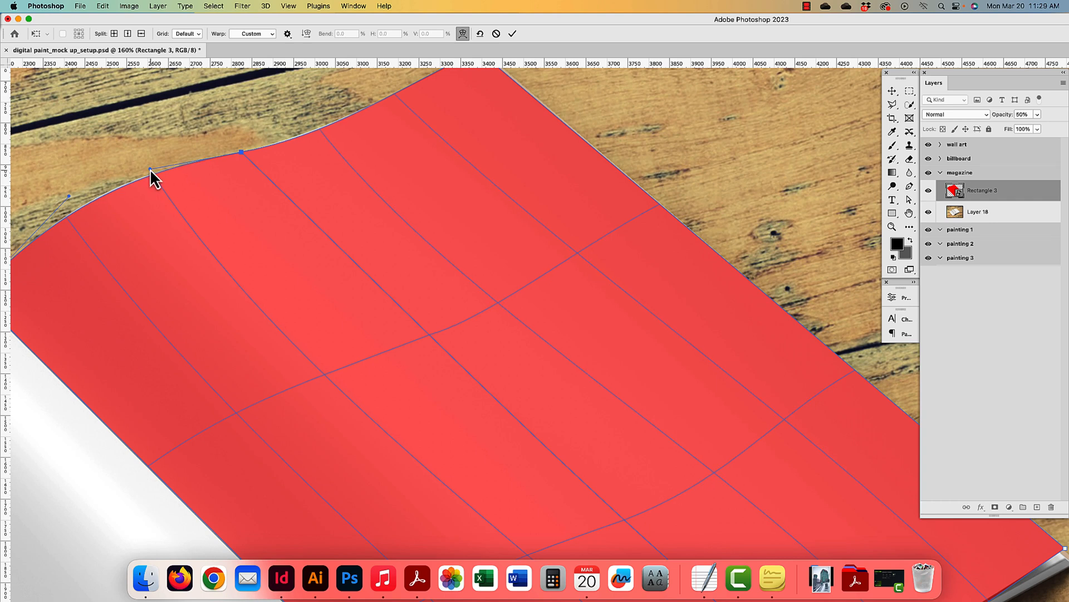
- Raise the top-left edge to meet the page, zoom out, and apply the warp
{"action": "left_click_drag", "start_coordinate": [150, 169], "coordinate": [149, 167]}
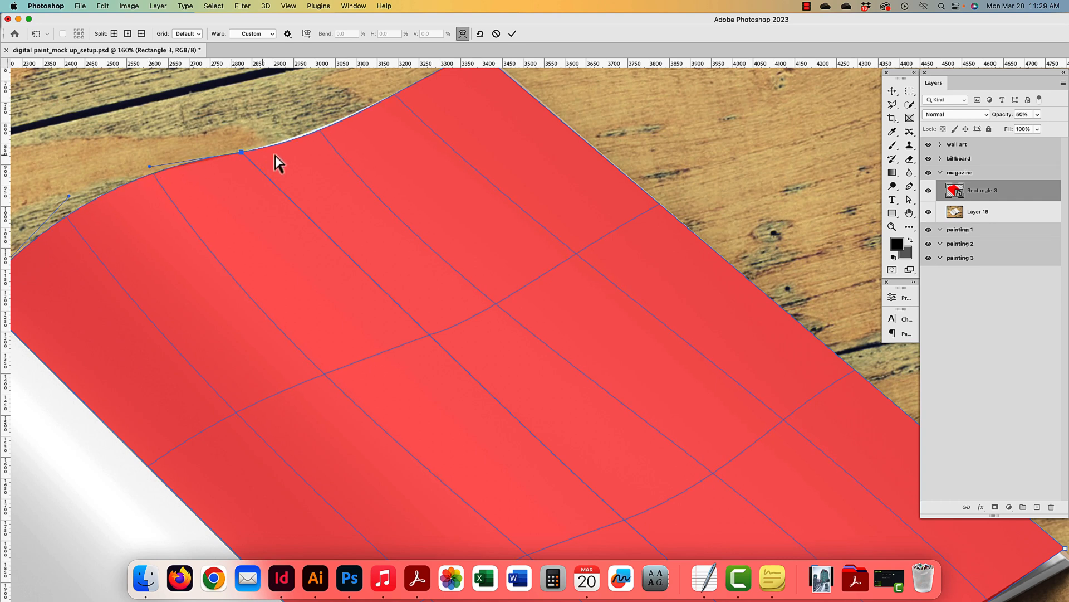
{"action": "left_click", "coordinate": [318, 133]}
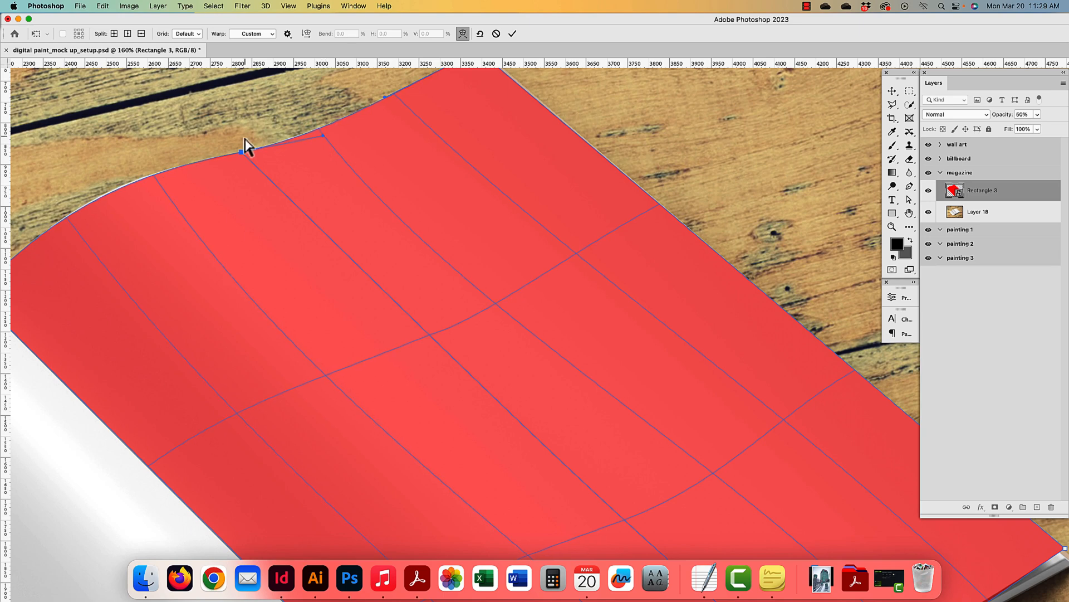
{"action": "left_click_drag", "start_coordinate": [242, 151], "coordinate": [239, 149]}
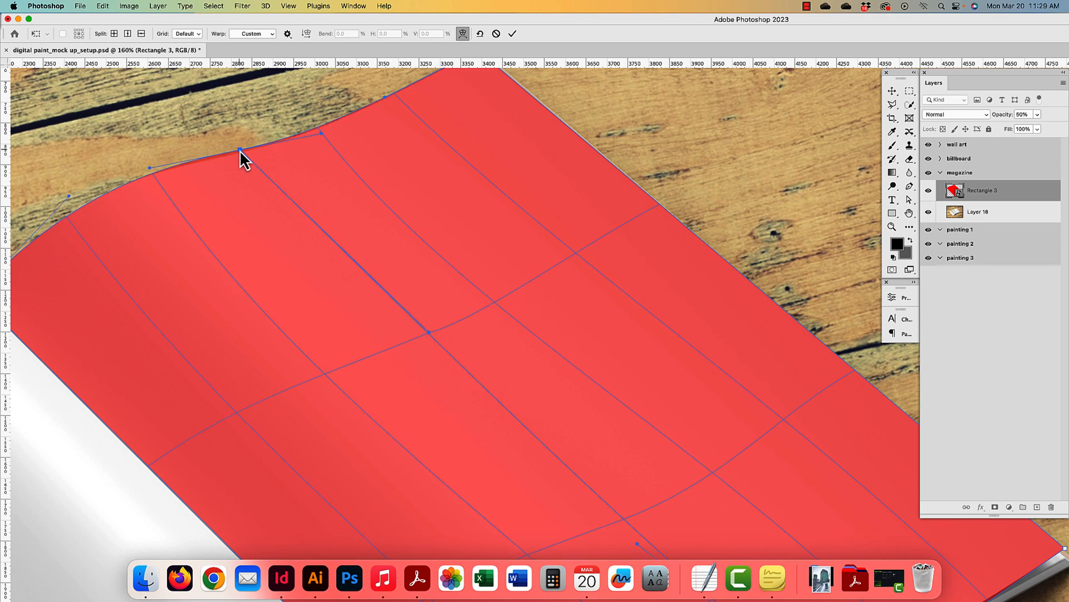
{"action": "scroll", "coordinate": [440, 366], "scroll_direction": "down", "scroll_amount": 10}
{"action": "scroll", "coordinate": [440, 366], "scroll_direction": "right", "scroll_amount": 5}
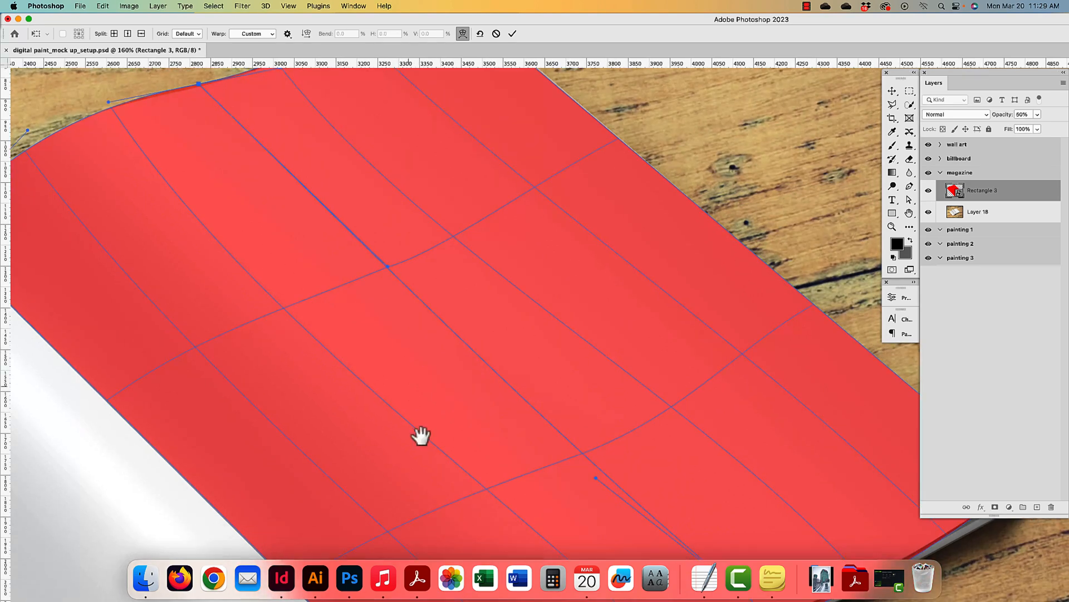
{"action": "scroll", "coordinate": [466, 338], "scroll_direction": "right", "scroll_amount": 3}
{"action": "scroll", "coordinate": [467, 338], "scroll_direction": "up", "scroll_amount": 2}
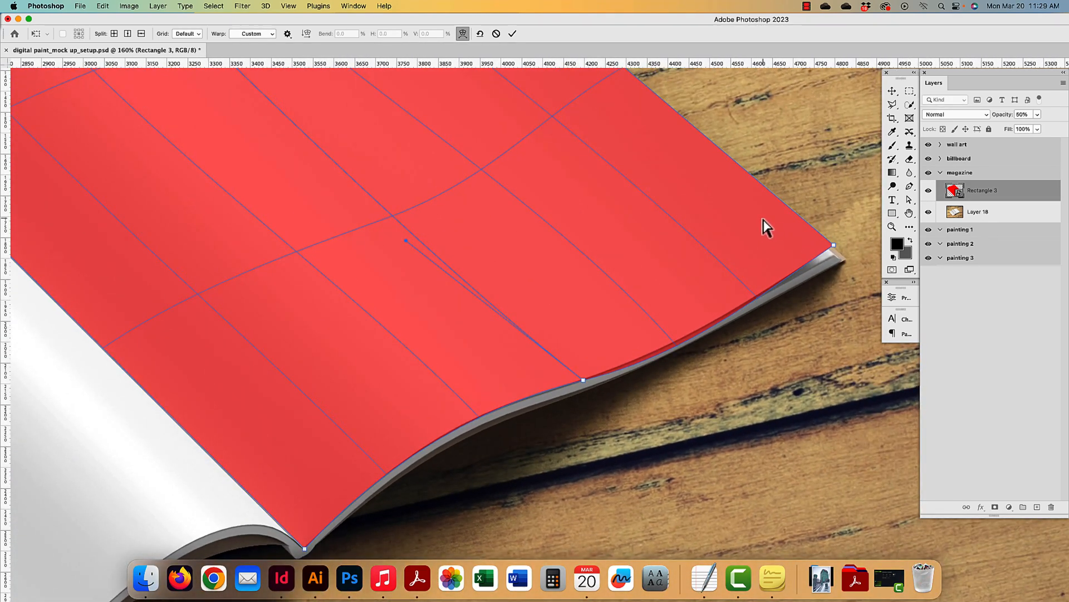
{"action": "key", "text": "super+minus"}
{"action": "key", "text": "super+minus"}
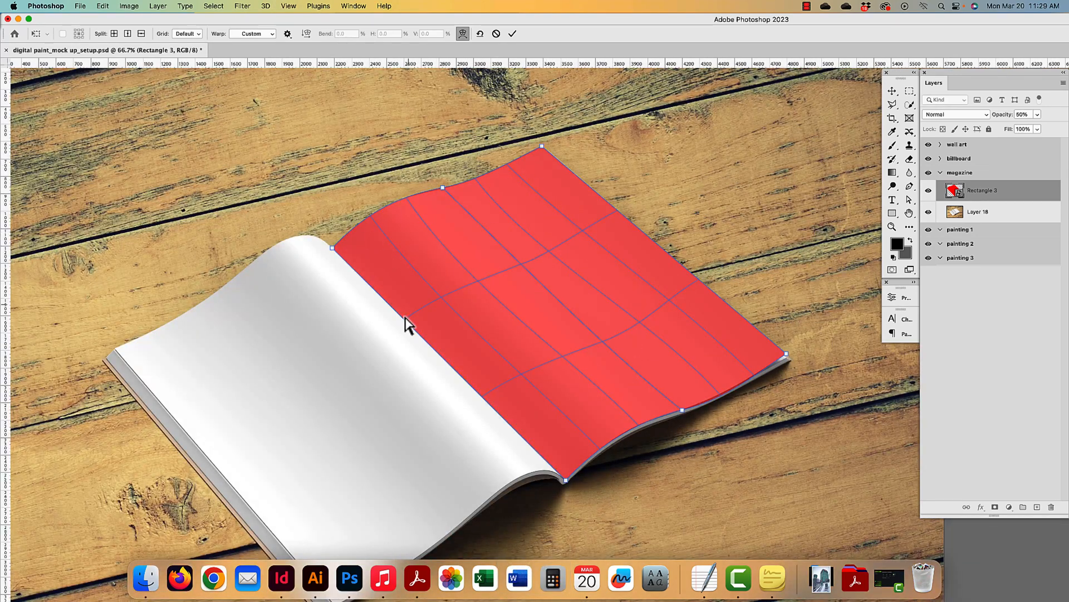
{"action": "scroll", "coordinate": [738, 304], "scroll_direction": "left", "scroll_amount": 1}
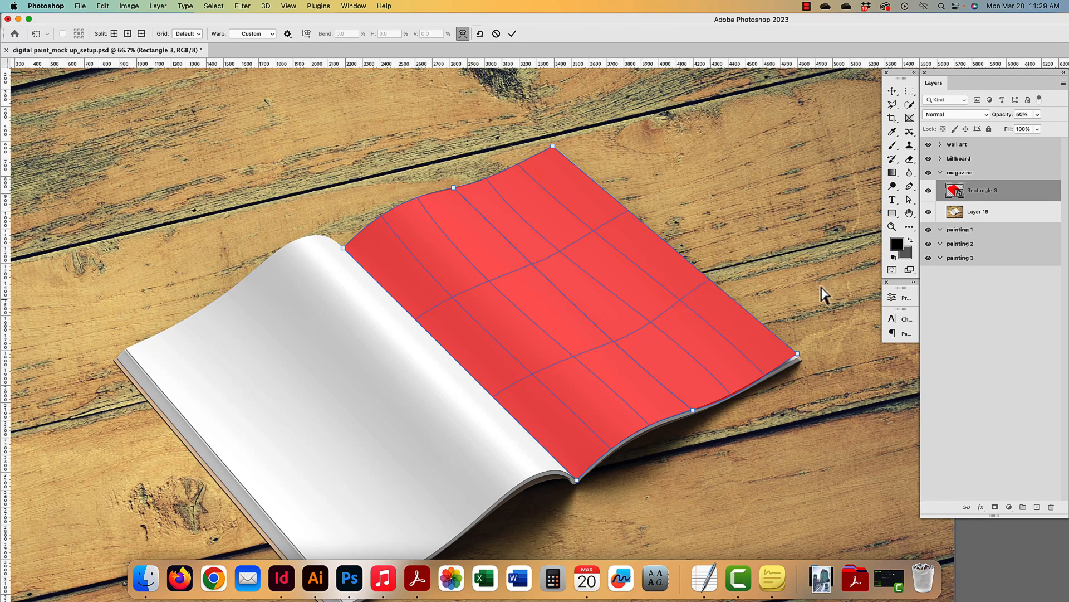
{"action": "key", "text": "Return"}
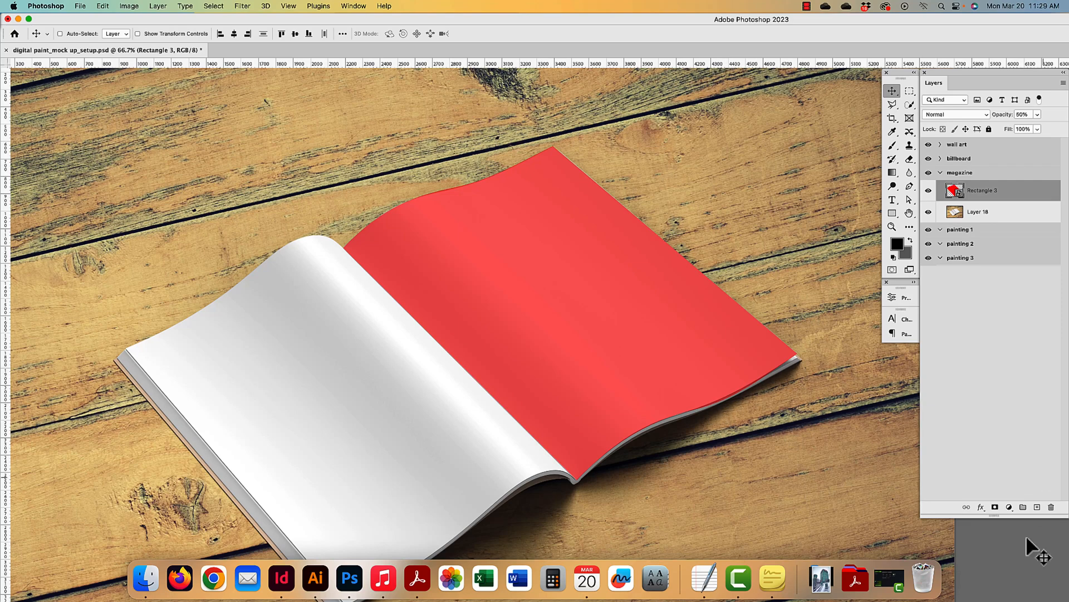
- Add a layer mask to Rectangle 3 with black as the painting colour
{"action": "left_click", "coordinate": [995, 508]}
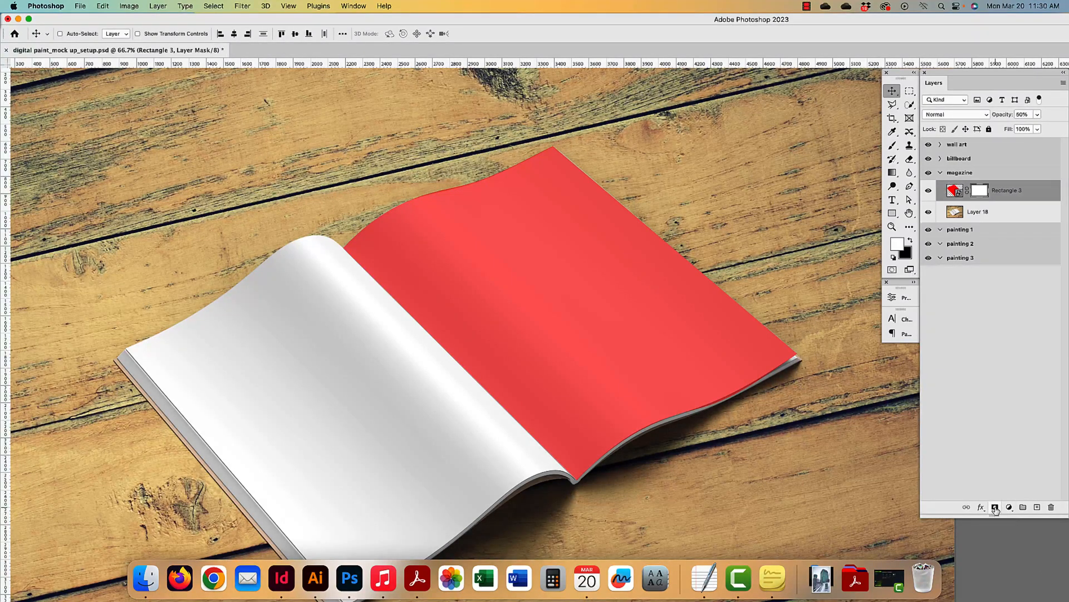
{"action": "left_click", "coordinate": [910, 240]}
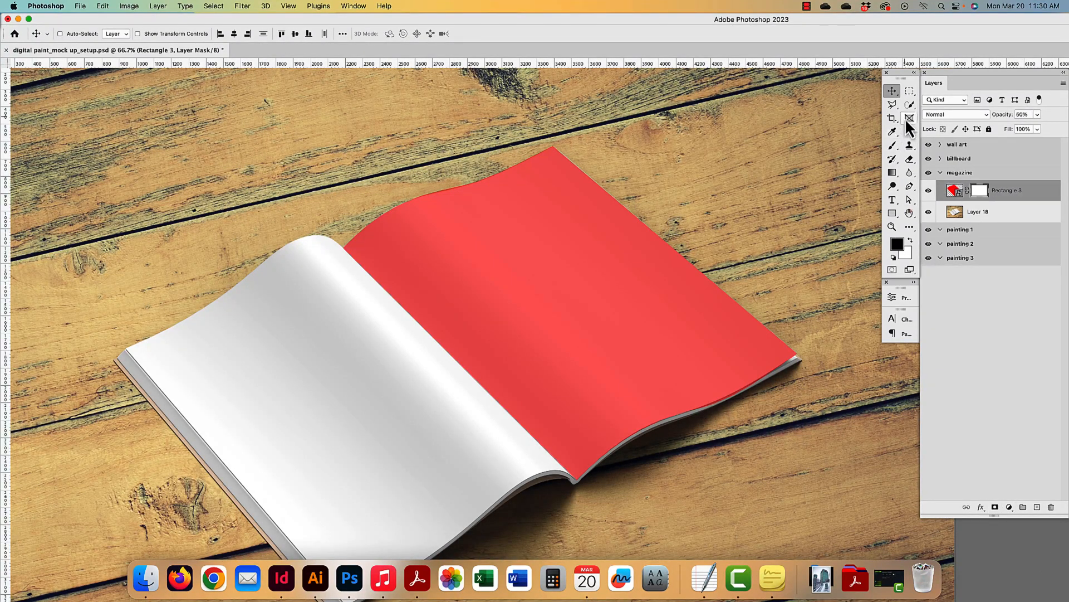
{"action": "left_click", "coordinate": [893, 145]}
{"action": "key", "text": "super+plus"}
{"action": "key", "text": "super+plus"}
{"action": "key", "text": "super+plus"}
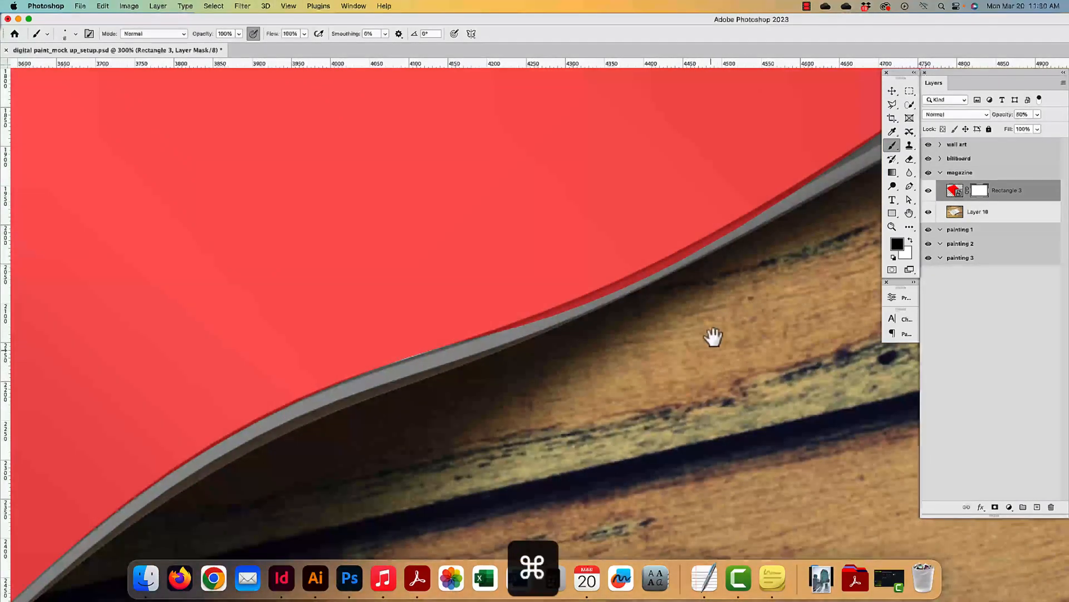
{"action": "left_click_drag", "start_coordinate": [713, 337], "coordinate": [640, 382]}
{"action": "scroll", "coordinate": [769, 265], "scroll_direction": "left", "scroll_amount": 1}
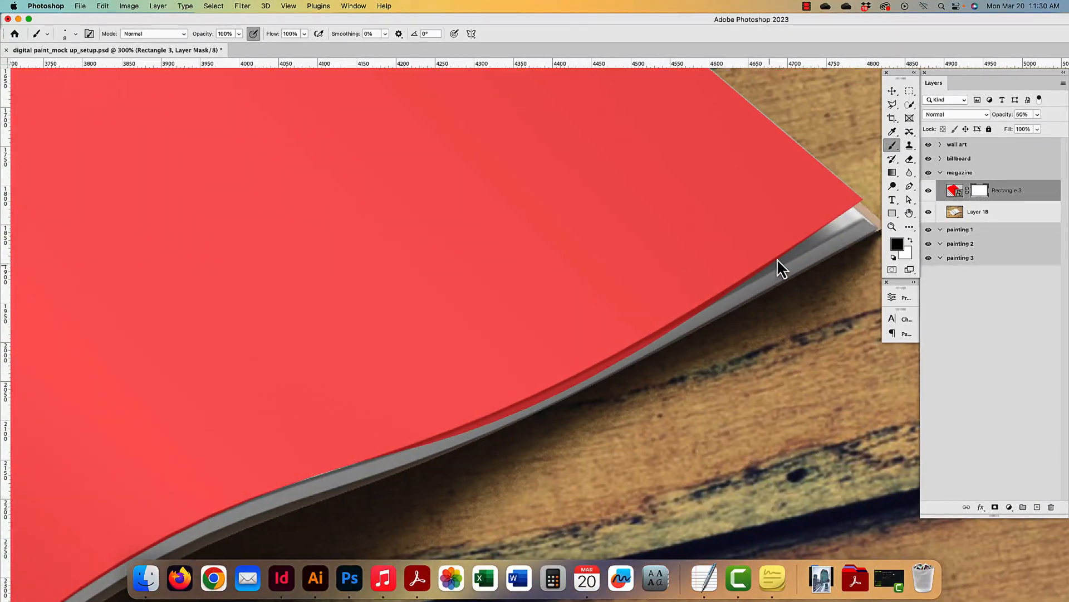
{"action": "scroll", "coordinate": [805, 239], "scroll_direction": "up", "scroll_amount": 1}
- Outline the red overhang beyond the magazine page edge with the Polygonal Lasso
{"action": "left_click", "coordinate": [892, 105]}
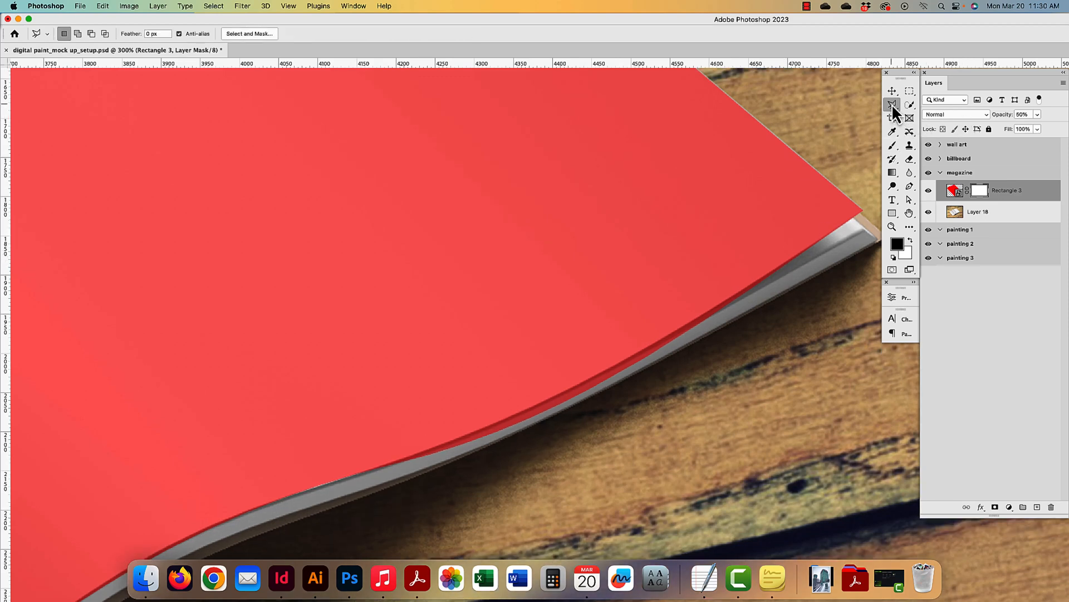
{"action": "left_click", "coordinate": [838, 228]}
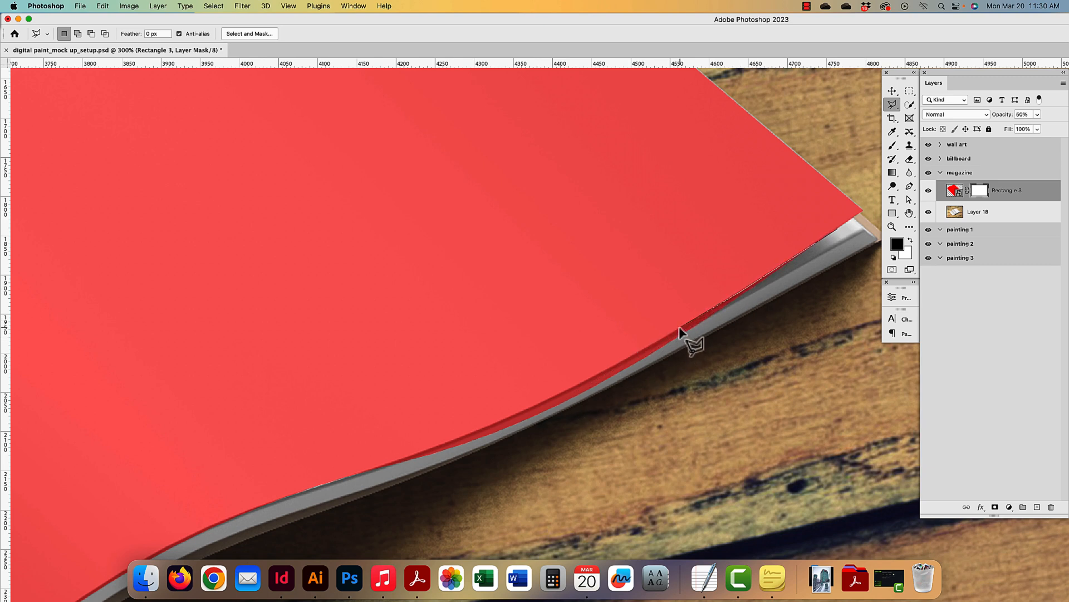
{"action": "left_click", "coordinate": [598, 375]}
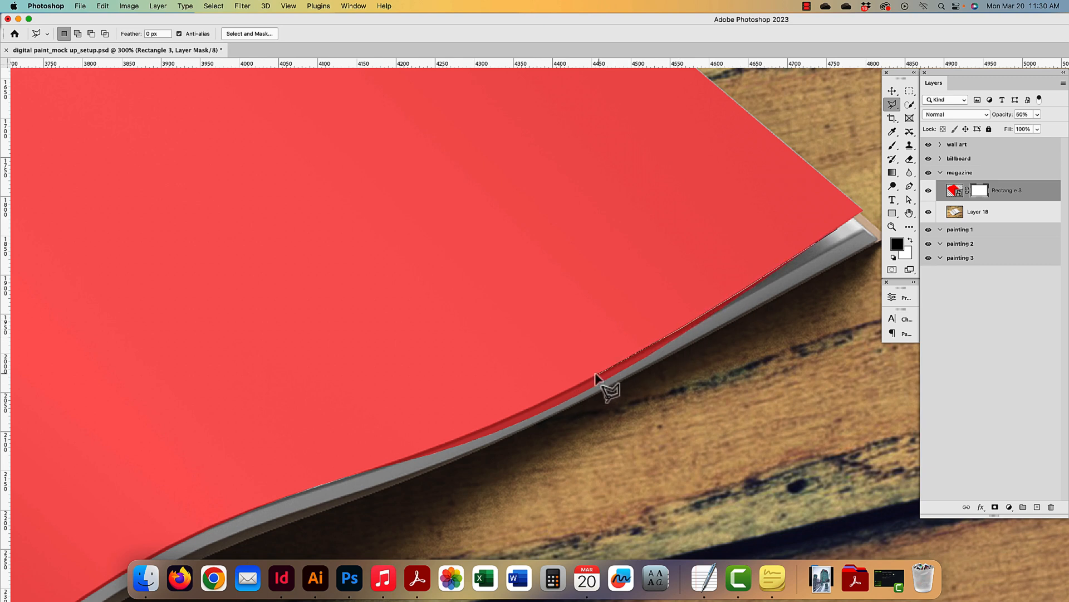
{"action": "left_click", "coordinate": [526, 409]}
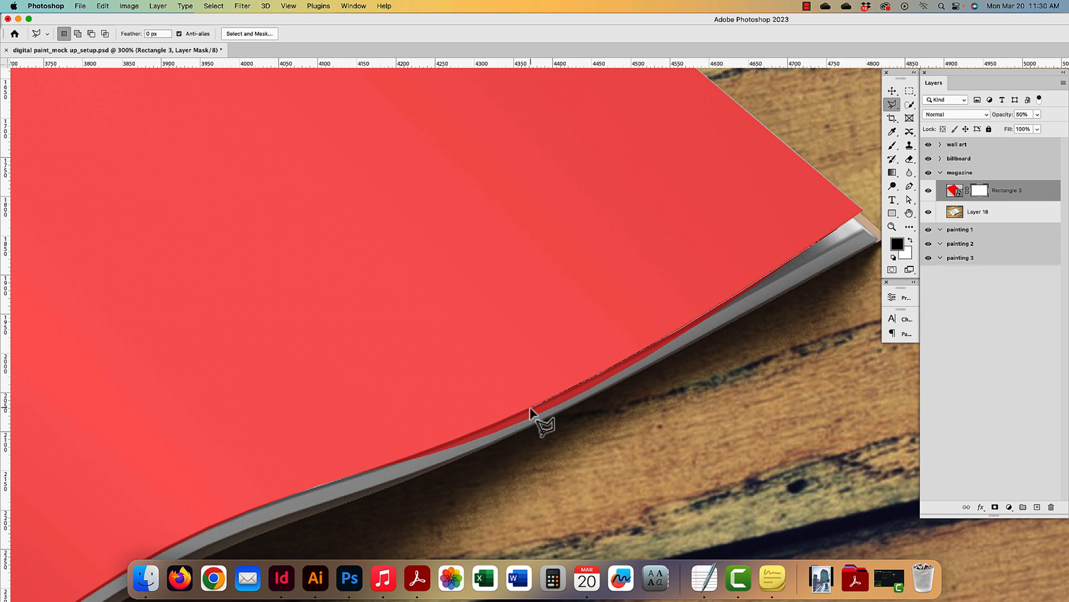
{"action": "left_click", "coordinate": [479, 429]}
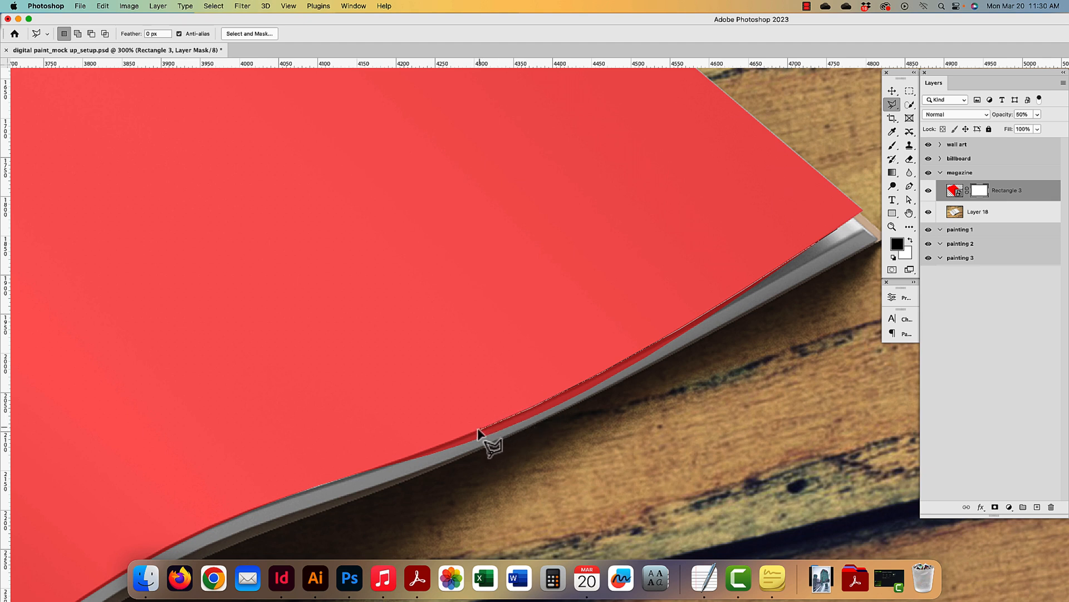
{"action": "left_click", "coordinate": [397, 459]}
{"action": "left_click", "coordinate": [358, 475]}
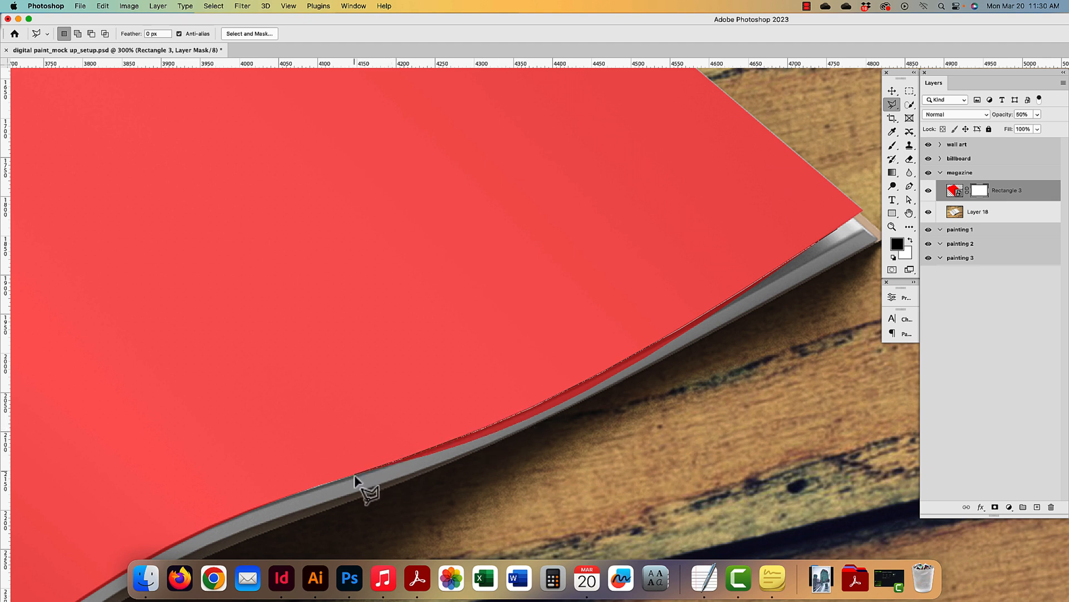
{"action": "left_click", "coordinate": [608, 460]}
{"action": "left_click", "coordinate": [807, 399]}
{"action": "left_click", "coordinate": [815, 300]}
{"action": "left_click", "coordinate": [838, 229]}
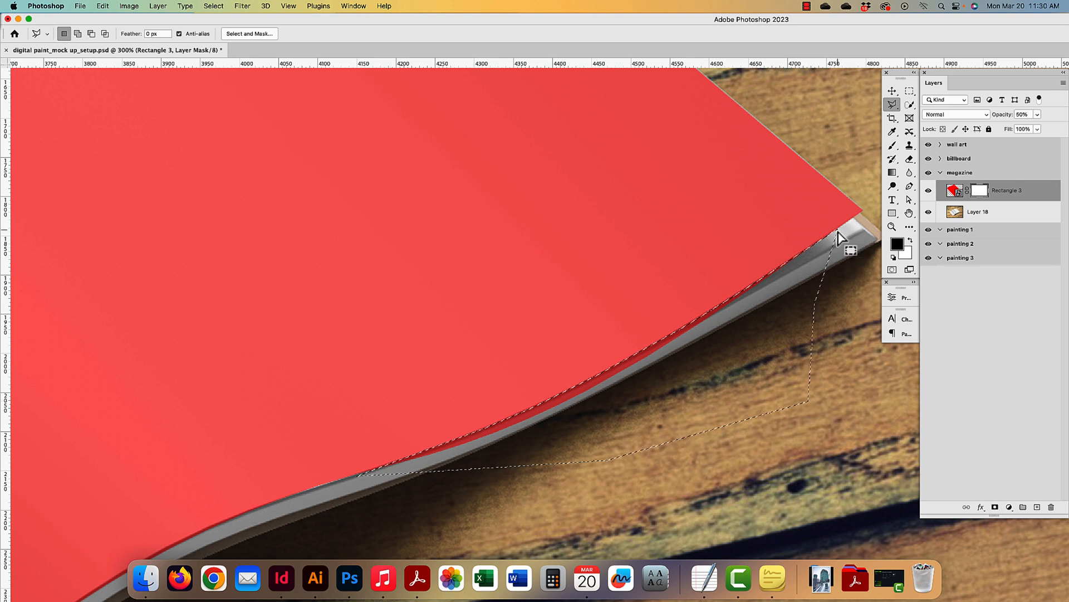
- Mask out the outlined overhang in black on Rectangle 3's mask, then deselect
{"action": "left_click", "coordinate": [911, 241]}
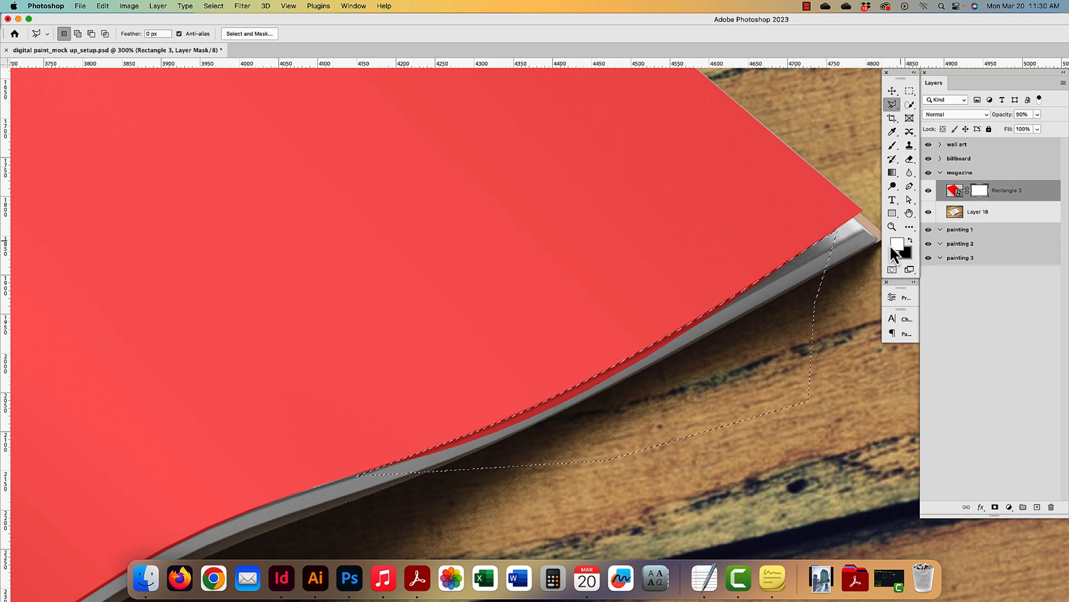
{"action": "key", "text": "super+minus"}
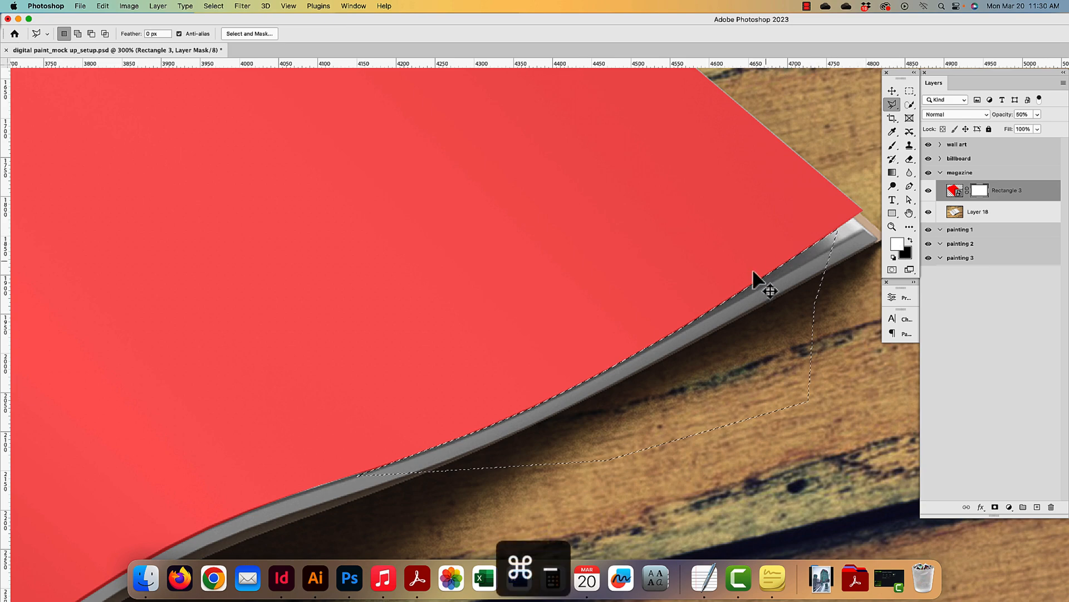
{"action": "left_click_drag", "start_coordinate": [456, 393], "coordinate": [656, 405]}
{"action": "key", "text": "super+d"}
{"action": "left_click_drag", "start_coordinate": [451, 210], "coordinate": [546, 429]}
{"action": "left_click_drag", "start_coordinate": [407, 215], "coordinate": [513, 449]}
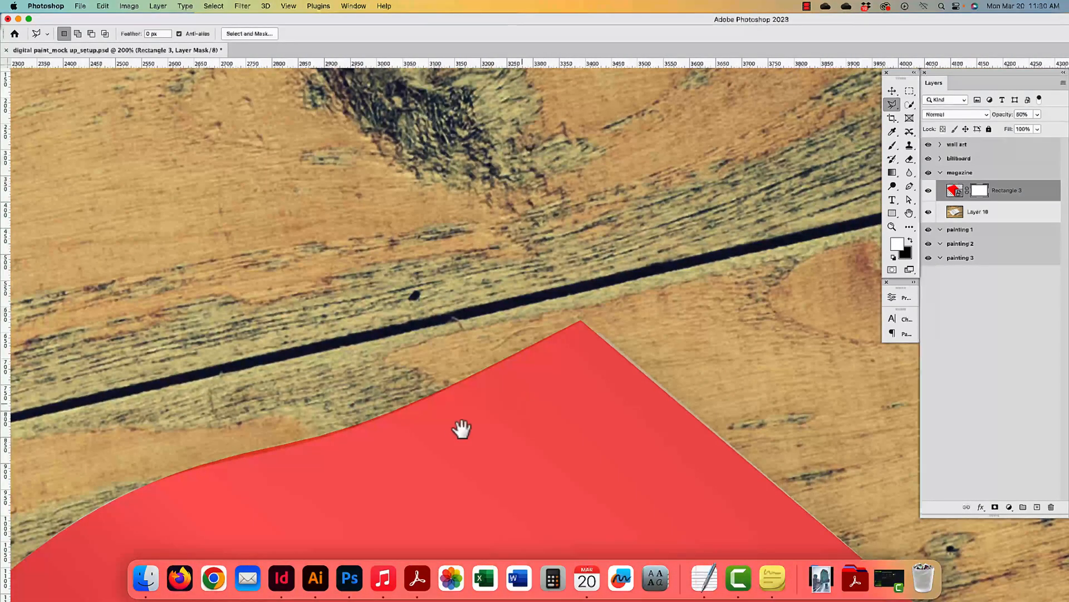
{"action": "left_click_drag", "start_coordinate": [418, 438], "coordinate": [568, 314]}
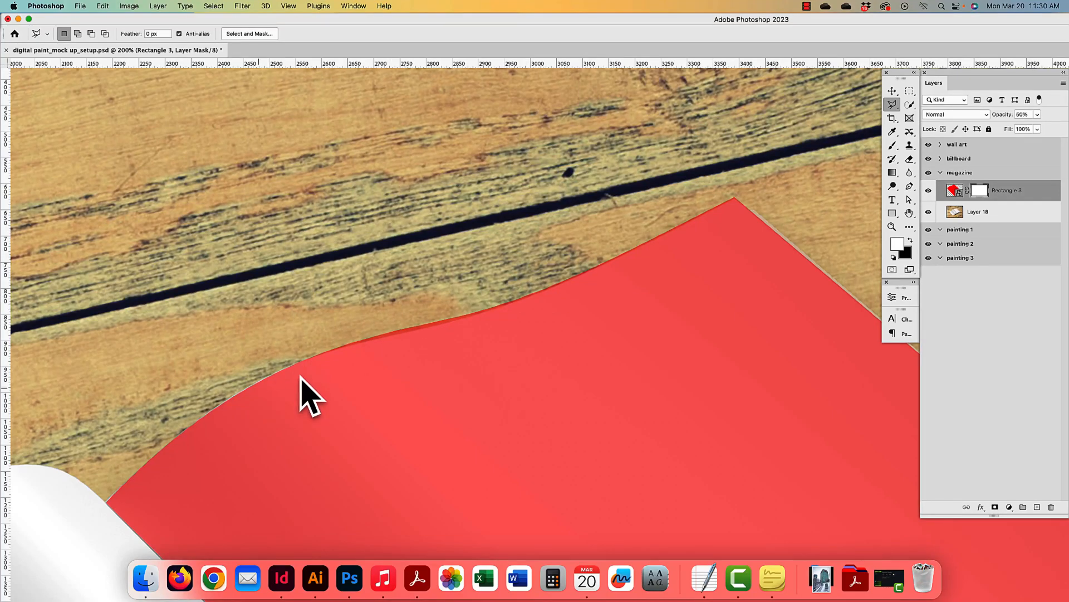
- Zoom out to view the whole magazine spread with the Move tool active
{"action": "key", "text": "super+minus"}
{"action": "key", "text": "super+minus"}
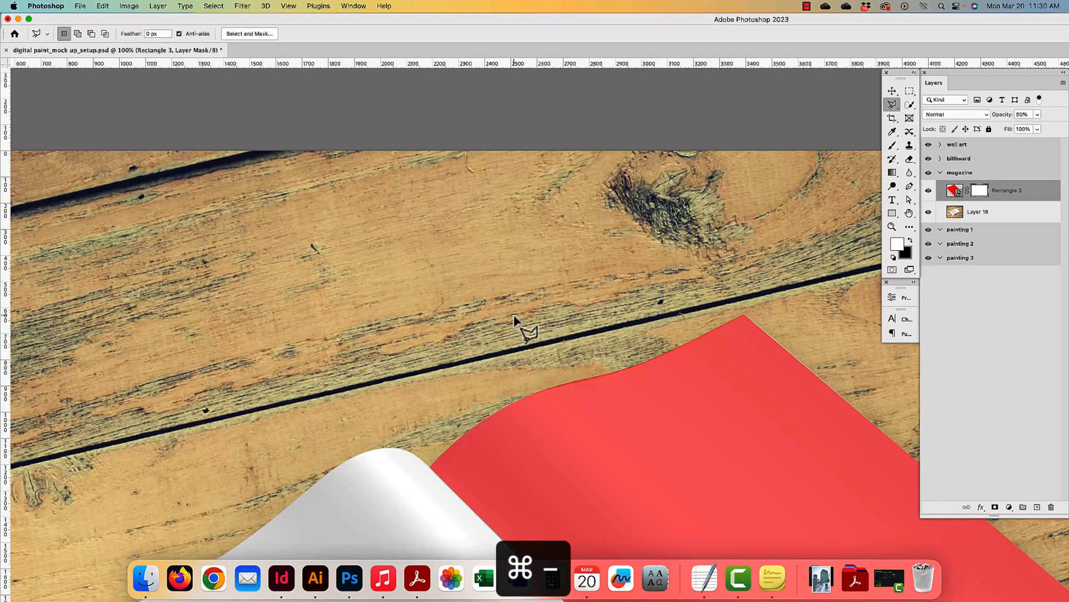
{"action": "key", "text": "super+minus"}
{"action": "left_click_drag", "start_coordinate": [644, 260], "coordinate": [604, 136]}
{"action": "left_click_drag", "start_coordinate": [667, 539], "coordinate": [640, 320]}
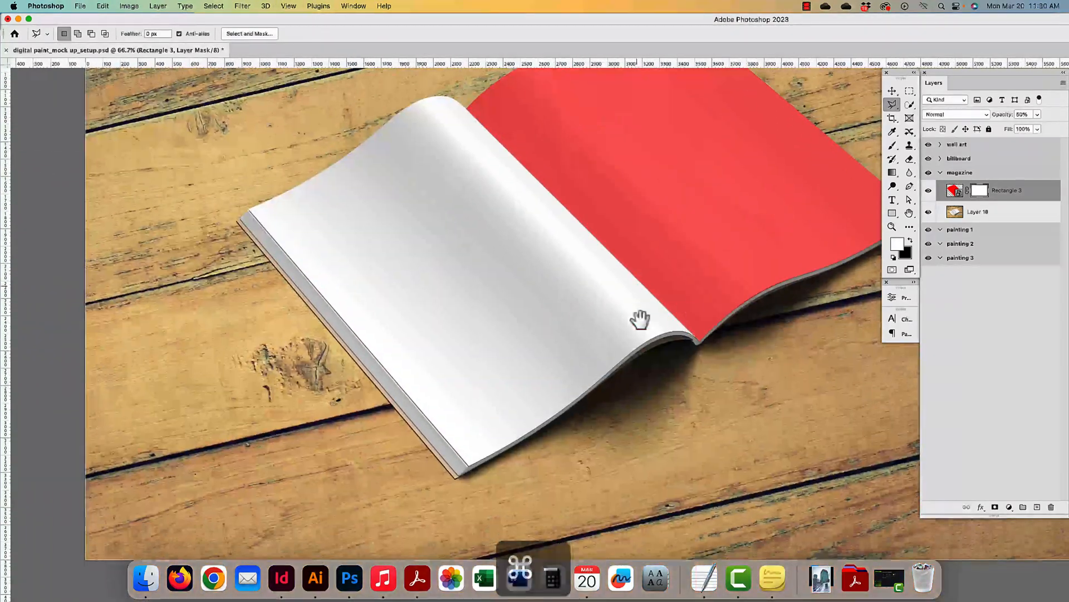
{"action": "left_click", "coordinate": [892, 91]}
{"action": "key", "text": "super+plus"}
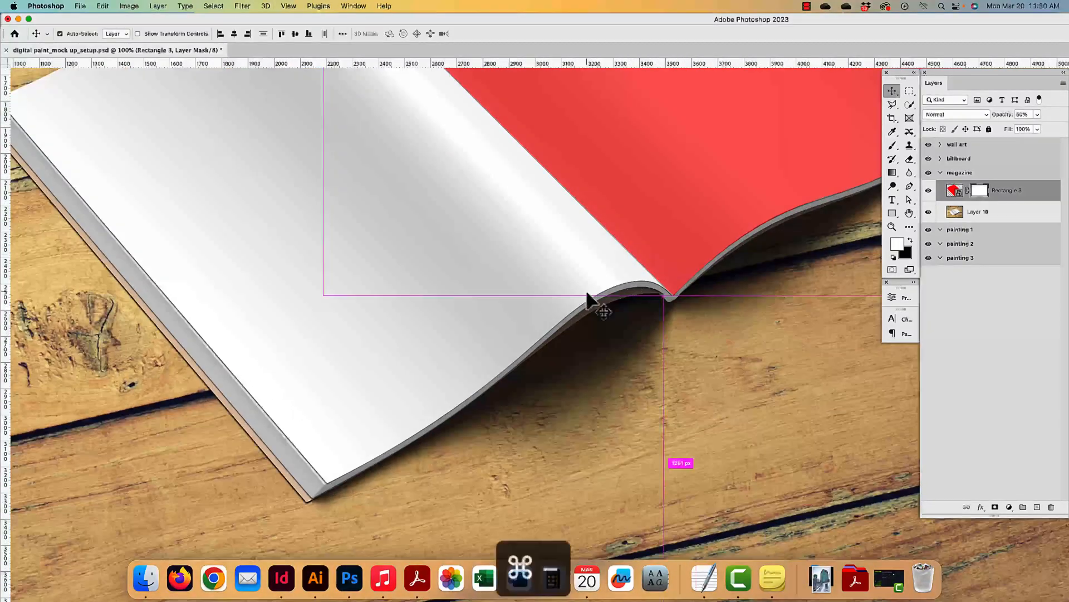
{"action": "key", "text": "super+minus"}
{"action": "key", "text": "super+minus"}
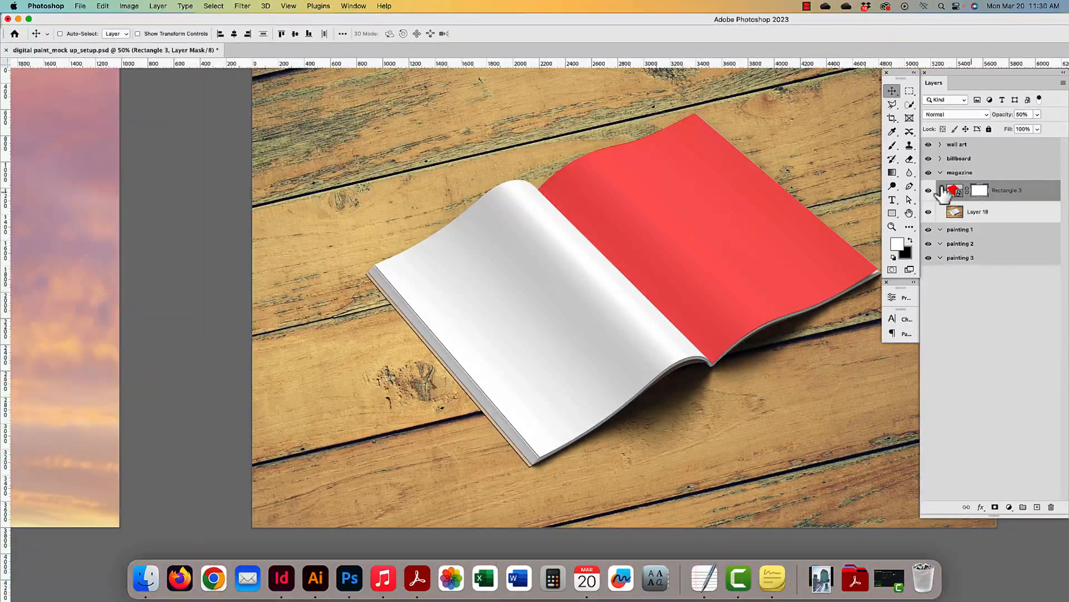
- Set Rectangle 3 to 100% opacity and draw a #ff0000 red rectangle over the left page
{"action": "left_click", "coordinate": [892, 214]}
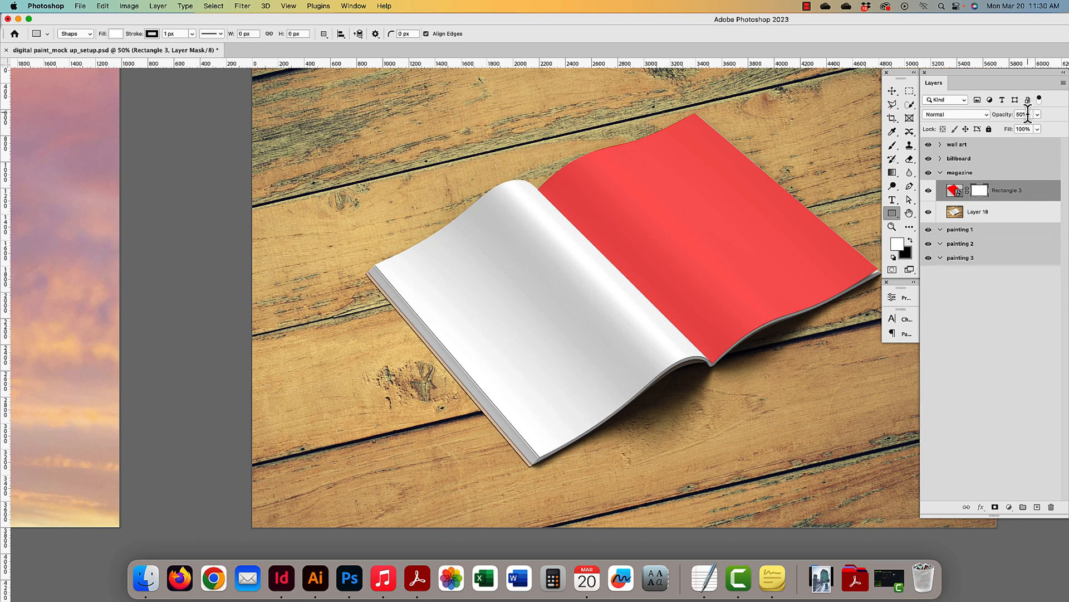
{"action": "key", "text": "0"}
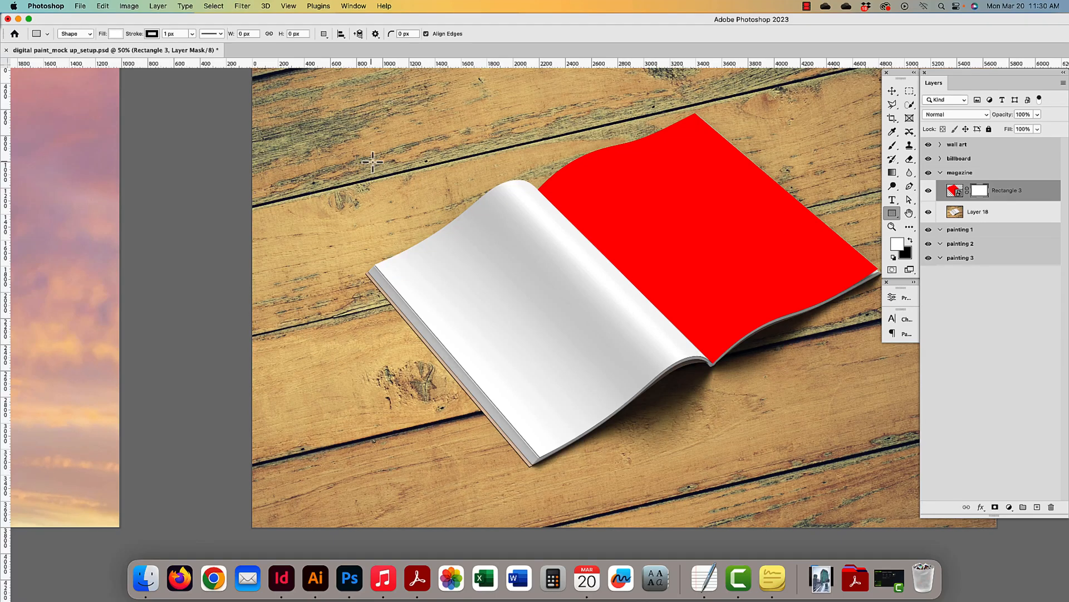
{"action": "left_click_drag", "start_coordinate": [372, 161], "coordinate": [577, 449]}
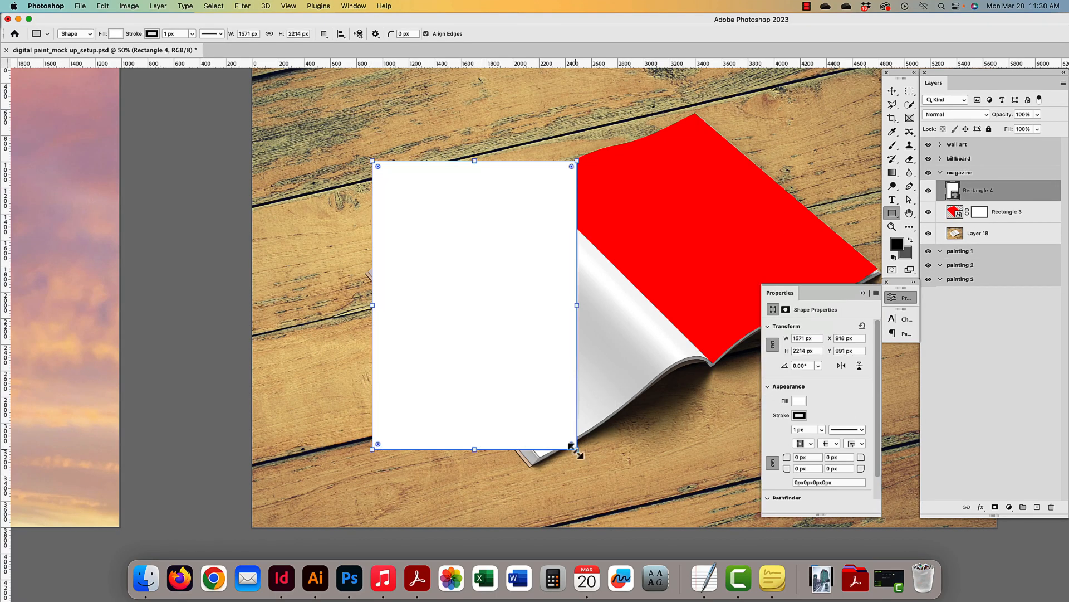
{"action": "double_click", "coordinate": [956, 197]}
{"action": "left_click_drag", "start_coordinate": [319, 490], "coordinate": [488, 342]}
{"action": "left_click", "coordinate": [487, 390]}
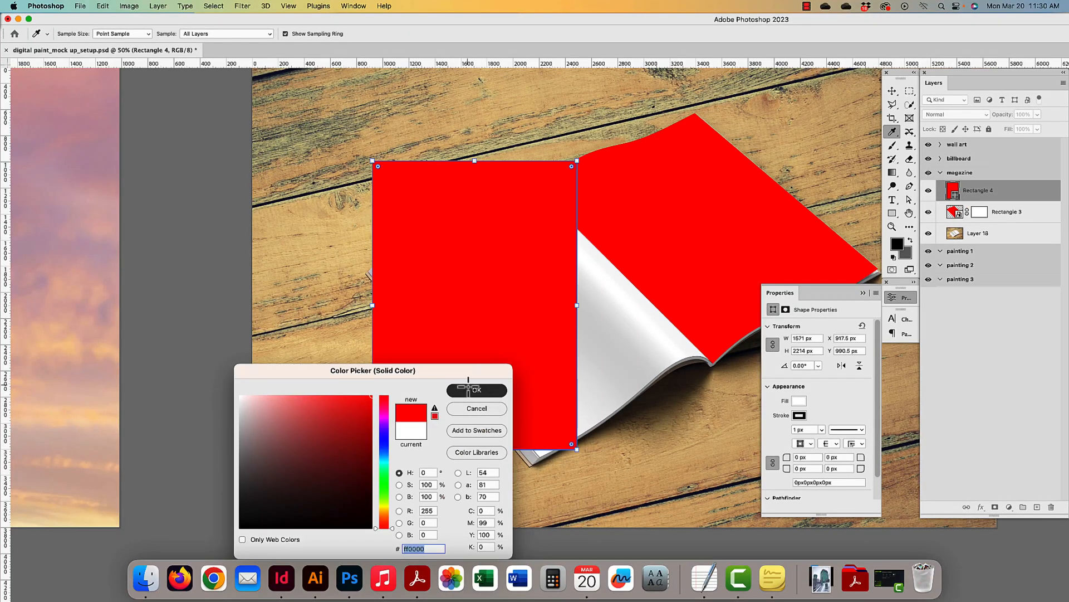
{"action": "left_click", "coordinate": [800, 401]}
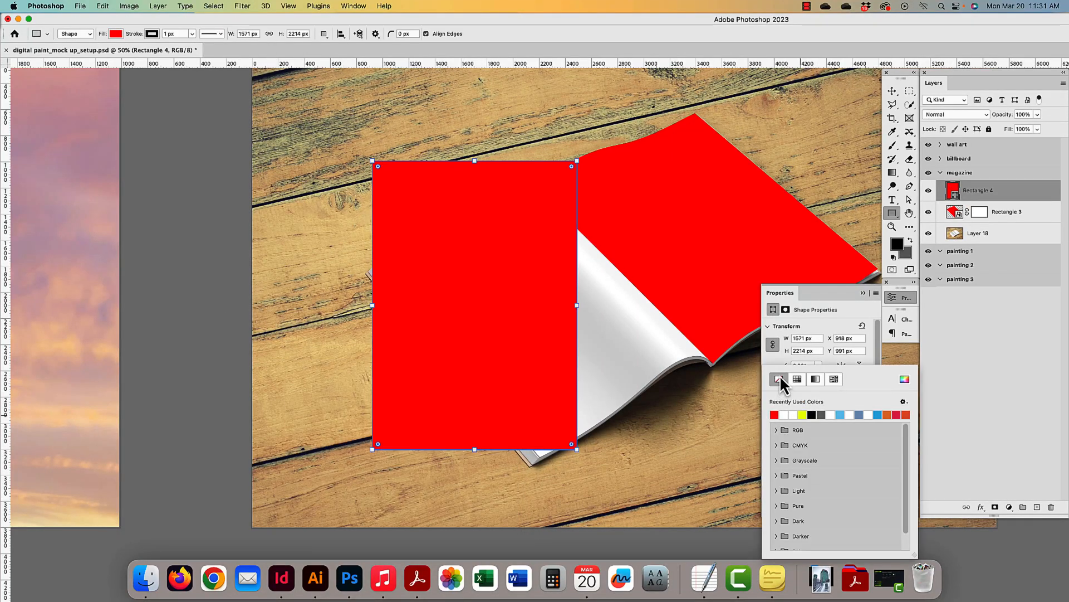
- Convert Rectangle 4 to a smart object and select its opacity value
{"action": "left_click", "coordinate": [892, 90]}
{"action": "right_click", "coordinate": [1011, 198]}
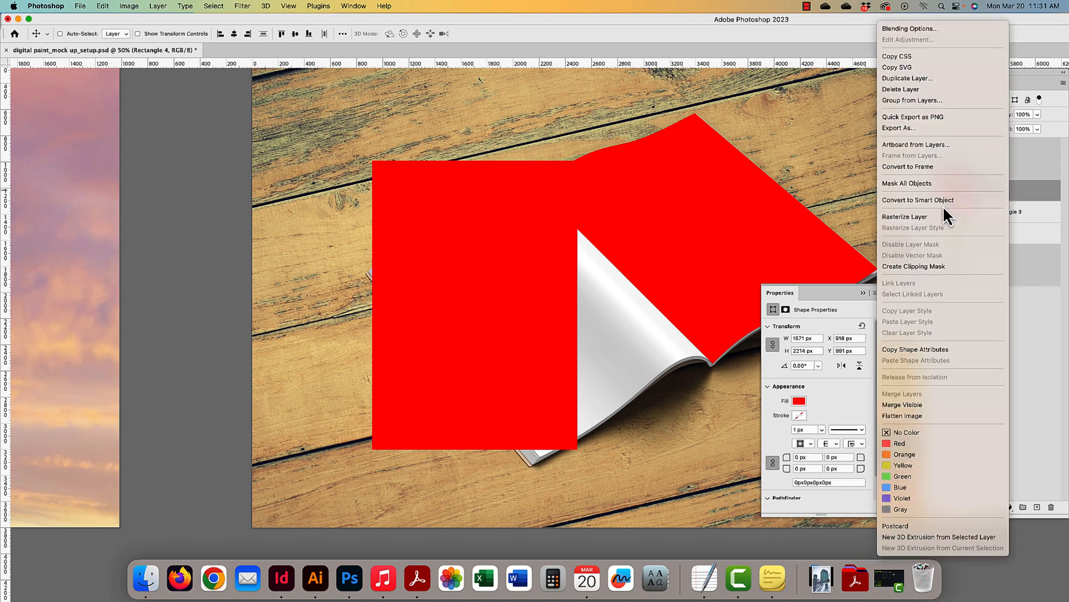
{"action": "left_click", "coordinate": [933, 201]}
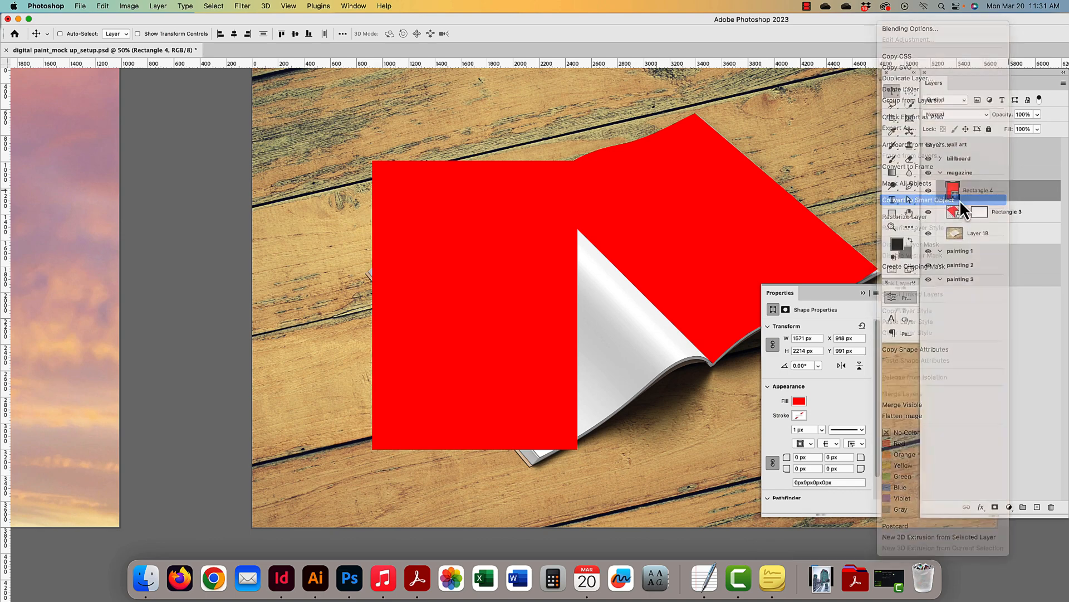
{"action": "left_click", "coordinate": [1023, 114]}
- Set Rectangle 4 to 50% opacity and pin its corners onto the left page corners
{"action": "type", "text": "50"}
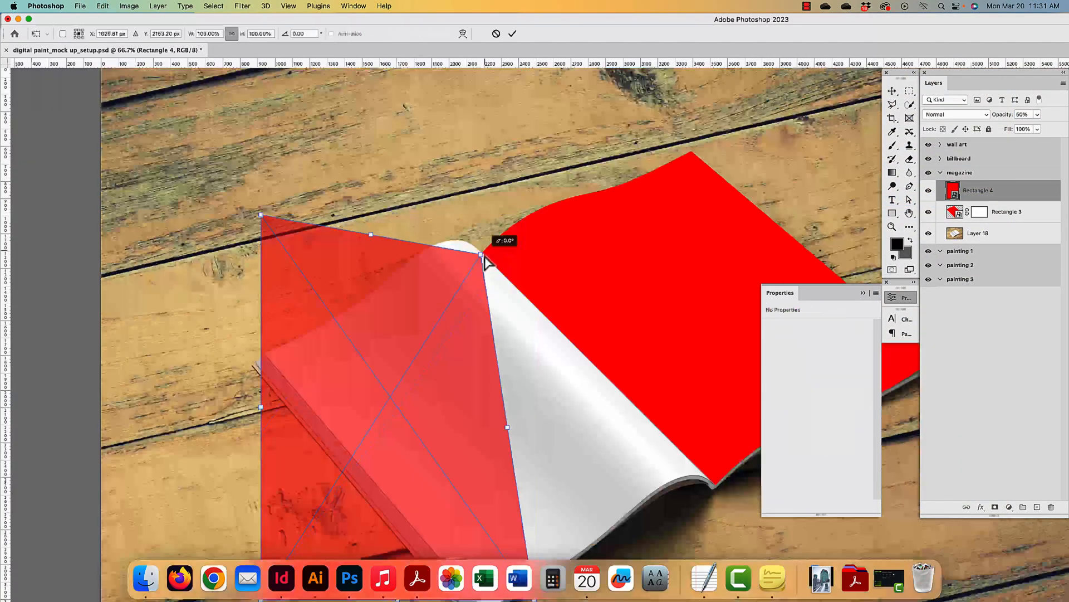
{"action": "left_click_drag", "start_coordinate": [489, 239], "coordinate": [477, 389]}
{"action": "key", "text": "super+equal"}
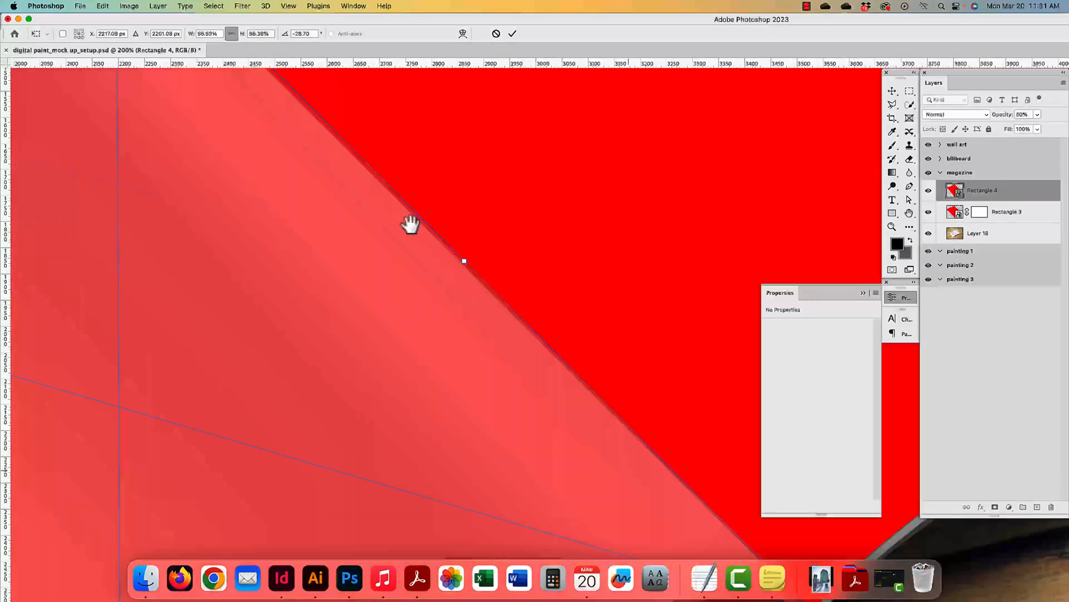
{"action": "left_click_drag", "start_coordinate": [410, 224], "coordinate": [892, 312]}
{"action": "left_click_drag", "start_coordinate": [179, 332], "coordinate": [173, 337]}
{"action": "left_click_drag", "start_coordinate": [670, 190], "coordinate": [510, 273]}
{"action": "key", "text": "super+minus"}
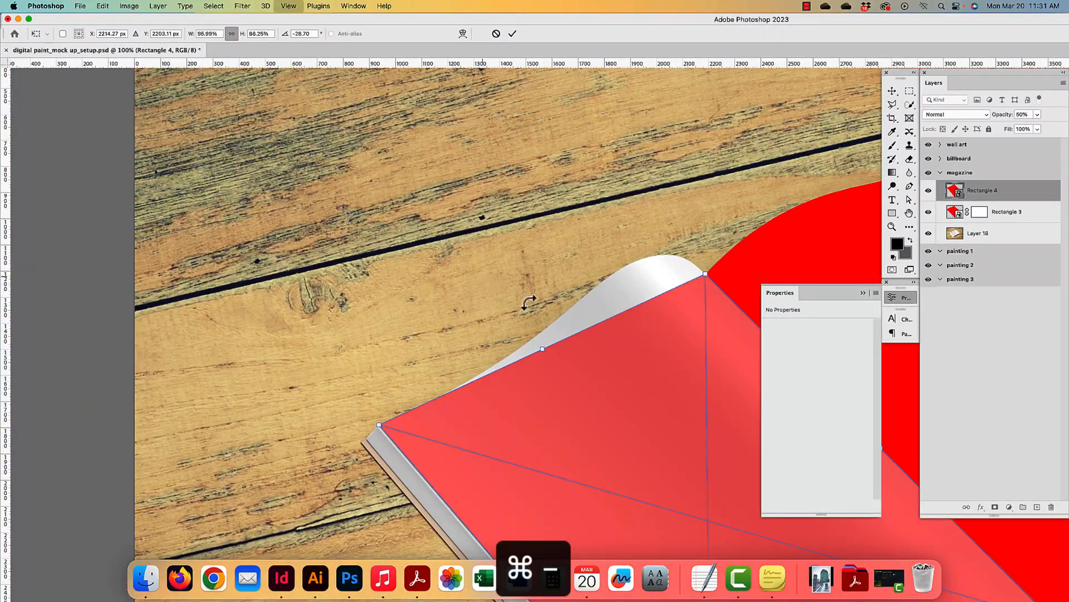
- Switch the transform to Warp with a 3x3 grid
{"action": "right_click", "coordinate": [602, 403]}
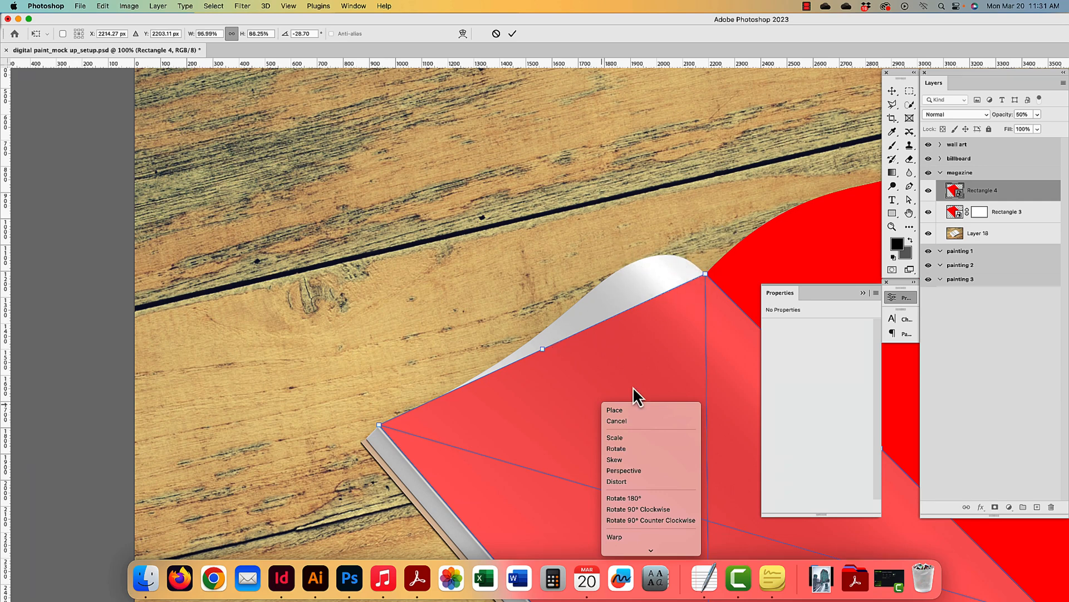
{"action": "left_click", "coordinate": [632, 538]}
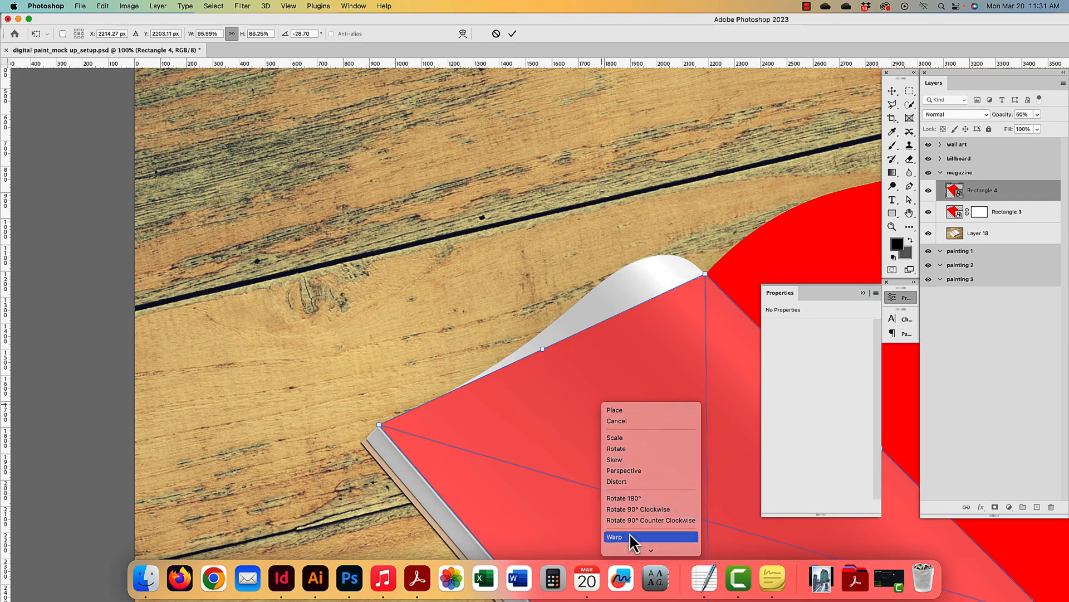
{"action": "left_click", "coordinate": [188, 34]}
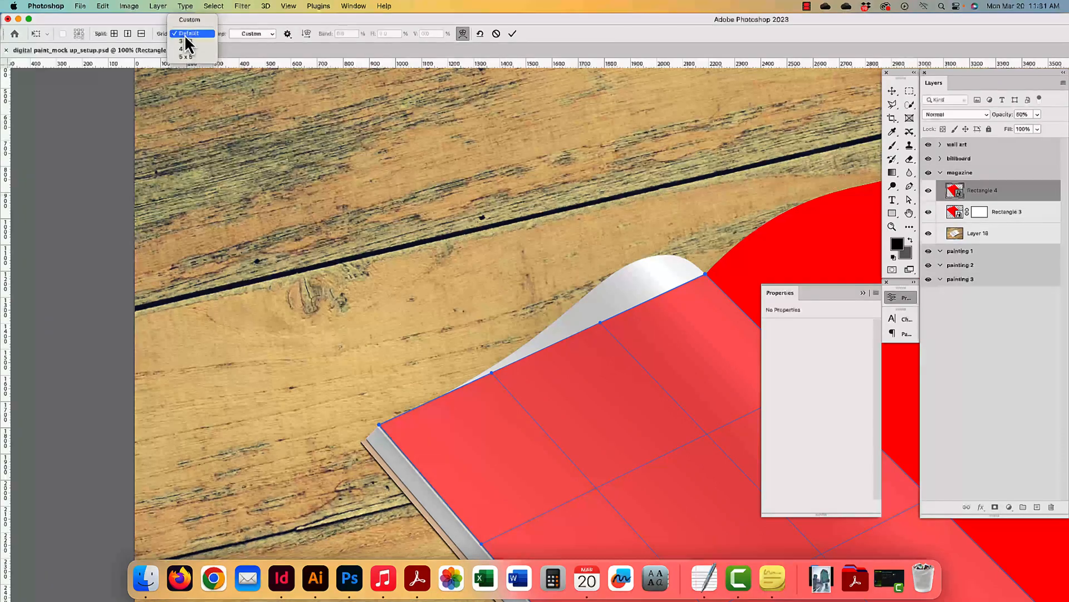
{"action": "left_click", "coordinate": [184, 44]}
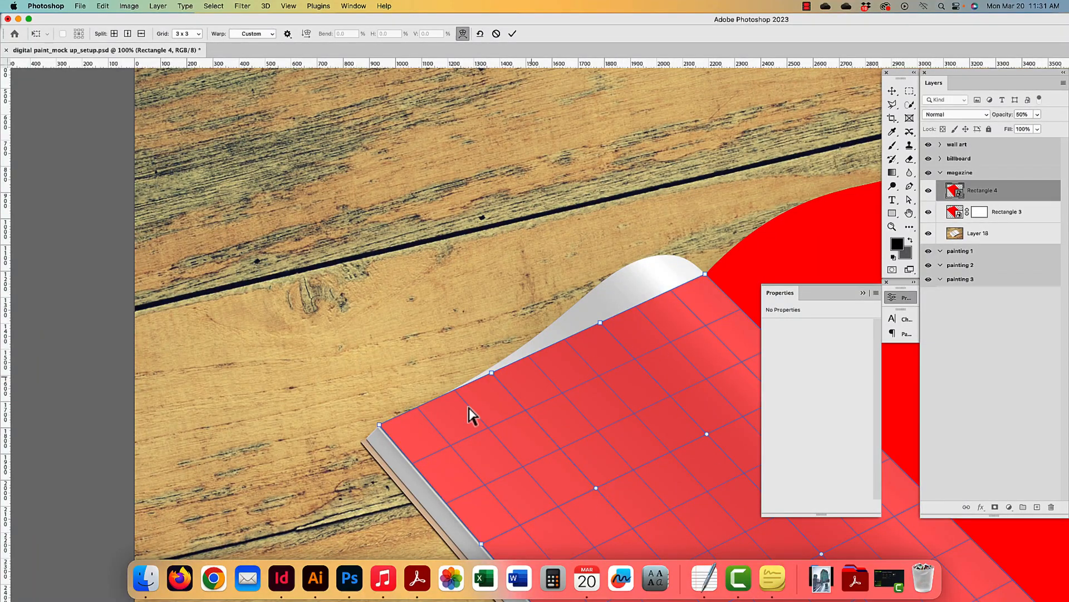
{"action": "left_click", "coordinate": [788, 301]}
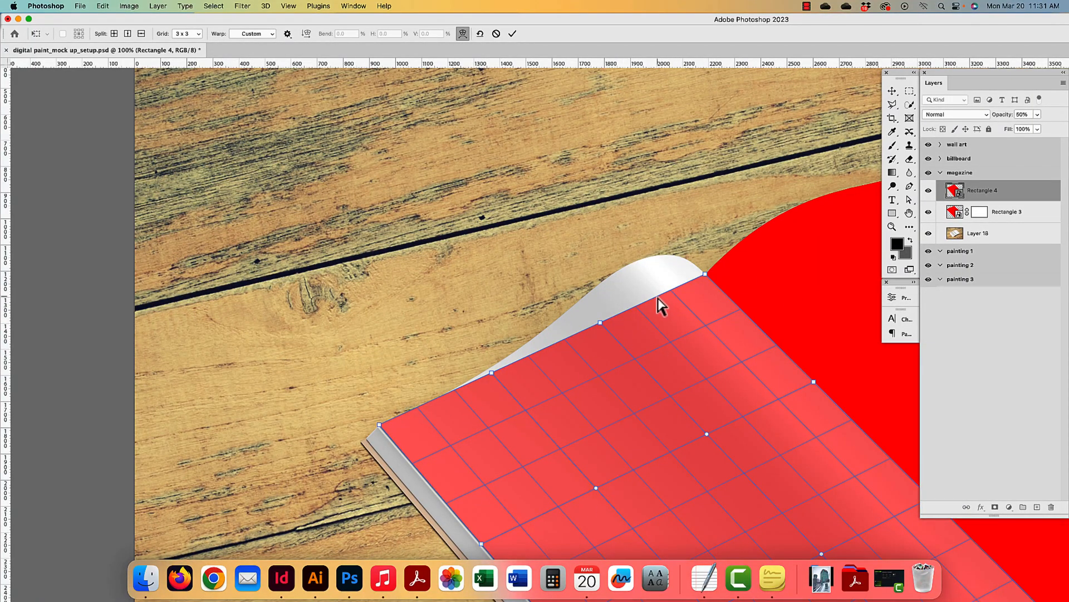
- Bend the rectangle's top and lower edges along the left page's curl
{"action": "left_click_drag", "start_coordinate": [655, 297], "coordinate": [702, 271]}
{"action": "left_click_drag", "start_coordinate": [600, 322], "coordinate": [581, 300]}
{"action": "left_click_drag", "start_coordinate": [491, 372], "coordinate": [488, 368]}
{"action": "scroll", "coordinate": [488, 369], "scroll_direction": "down", "scroll_amount": 10}
{"action": "scroll", "coordinate": [697, 346], "scroll_direction": "up", "scroll_amount": 5}
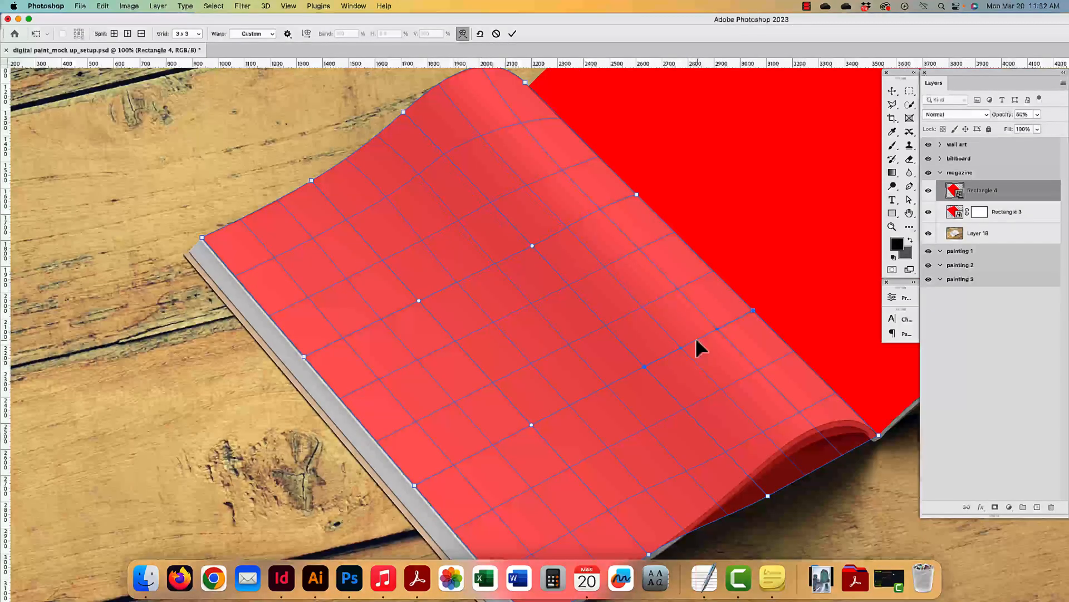
{"action": "scroll", "coordinate": [595, 339], "scroll_direction": "down", "scroll_amount": 2}
{"action": "left_click_drag", "start_coordinate": [735, 447], "coordinate": [717, 427]}
{"action": "left_click", "coordinate": [847, 388]}
{"action": "left_click_drag", "start_coordinate": [810, 408], "coordinate": [804, 349]}
{"action": "scroll", "coordinate": [633, 313], "scroll_direction": "up", "scroll_amount": 3}
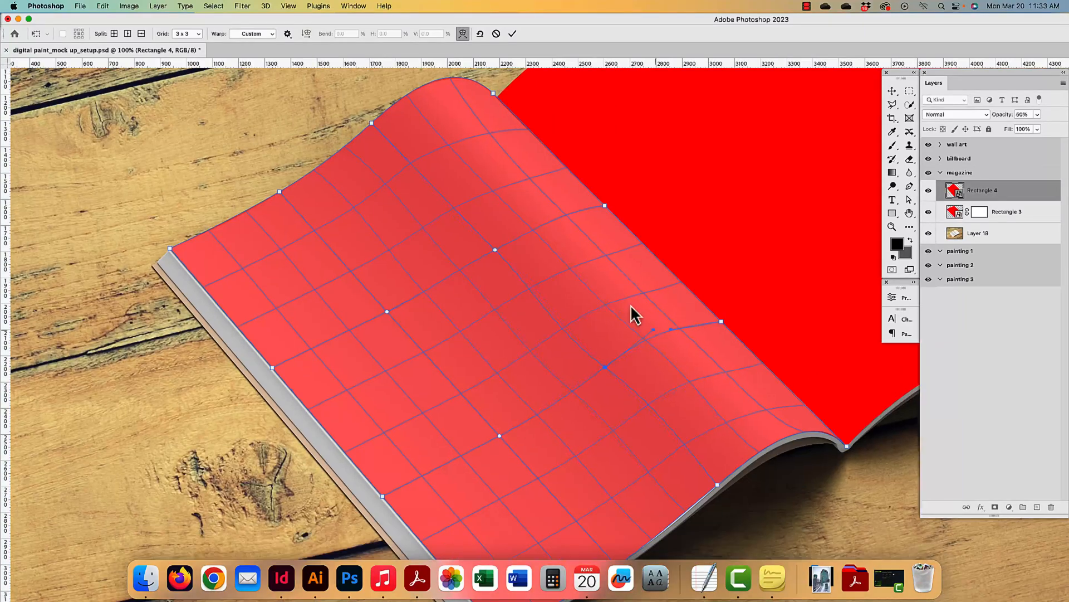
{"action": "key", "text": "super+minus"}
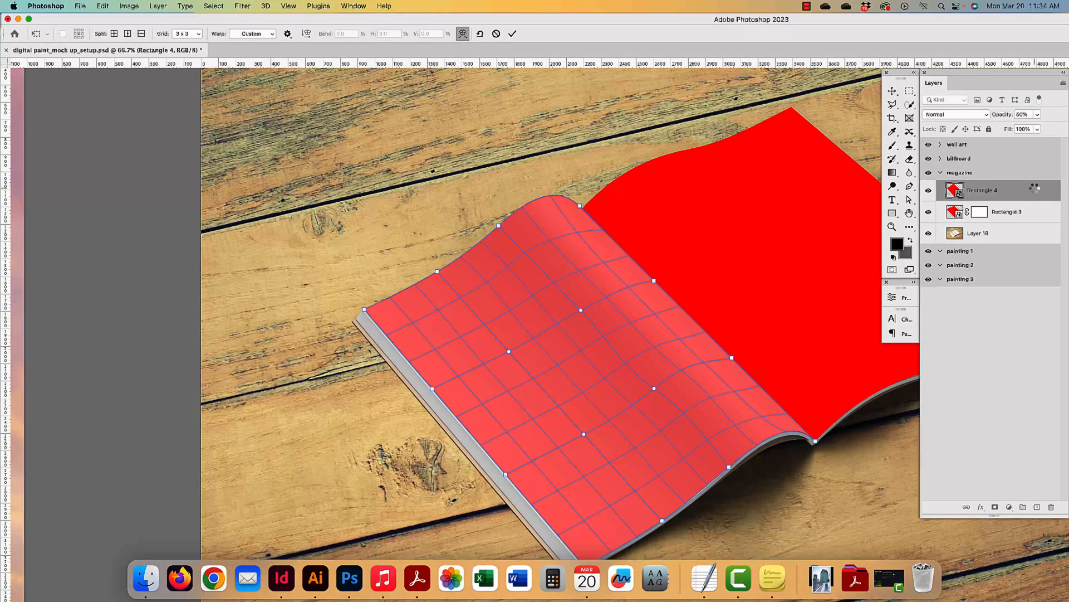
- Re-warp Rectangle 4's lower edge to follow the left page curve and commit
{"action": "key", "text": "Return"}
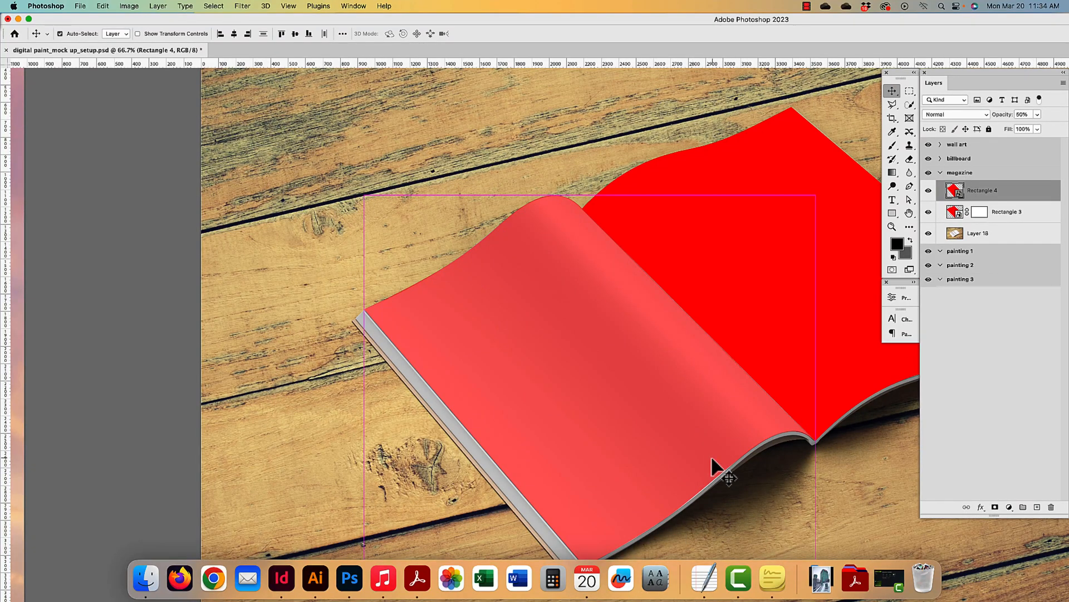
{"action": "key", "text": "super+t"}
{"action": "right_click", "coordinate": [697, 472]}
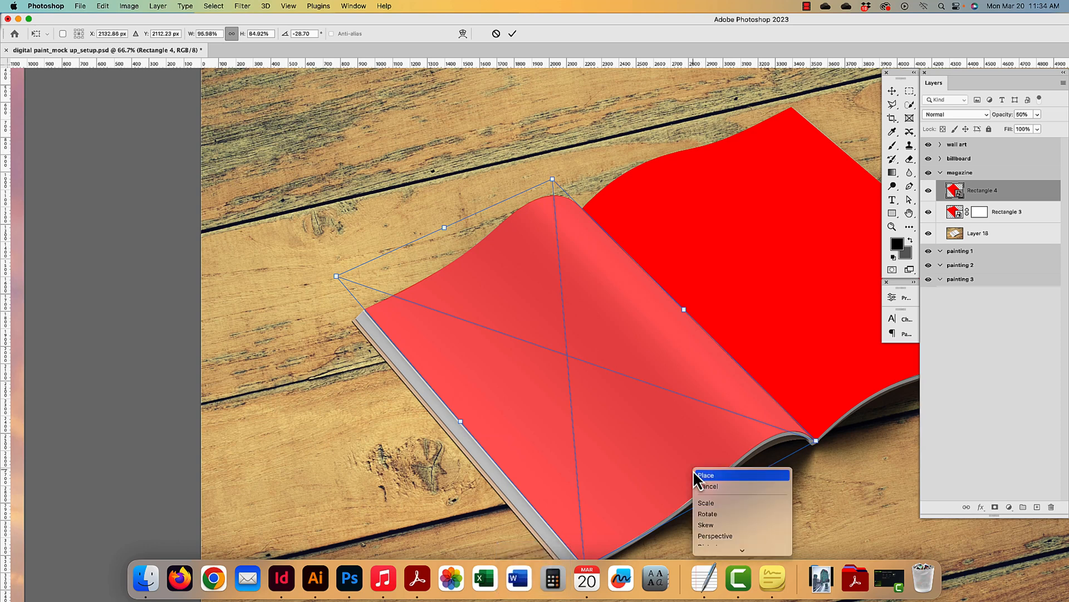
{"action": "left_click", "coordinate": [716, 536]}
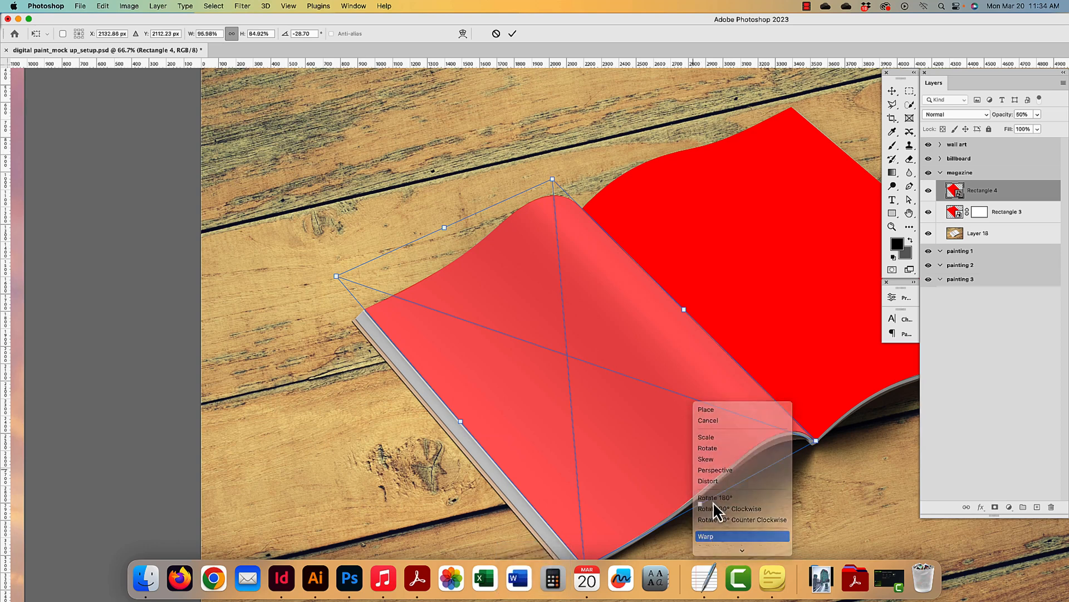
{"action": "left_click", "coordinate": [730, 468]}
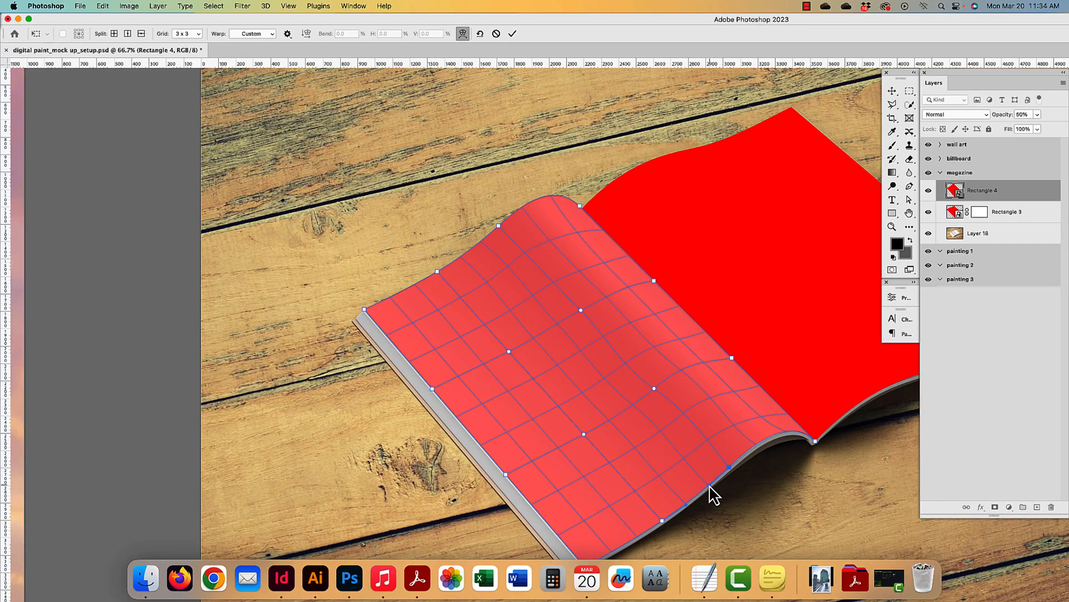
{"action": "key", "text": "Return"}
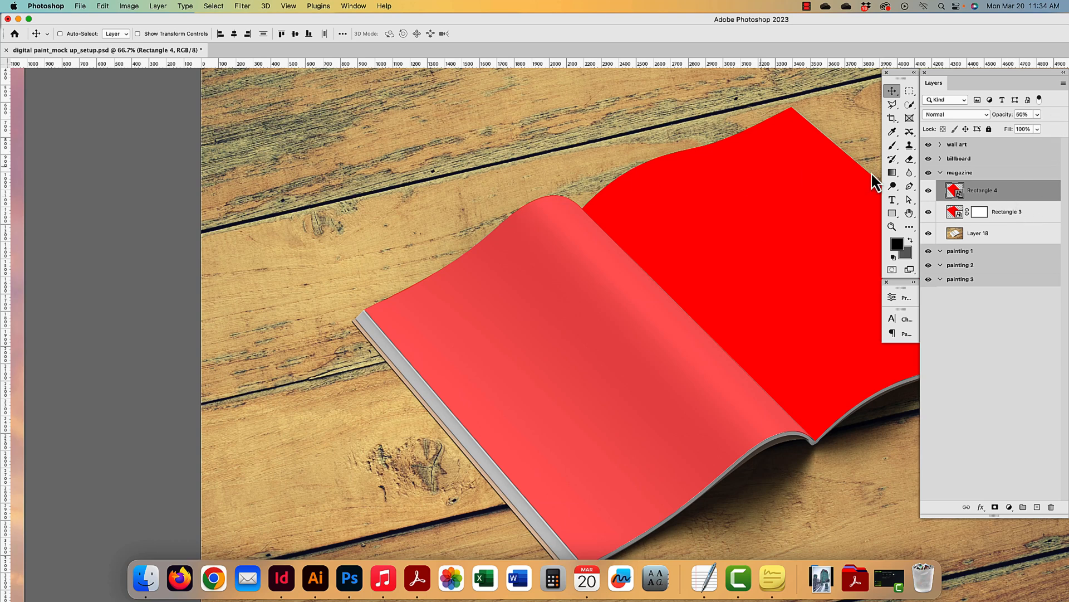
- Set the left page overlay to 100% opacity and zoom out to all artboards
{"action": "left_click", "coordinate": [1022, 115]}
{"action": "type", "text": "100"}
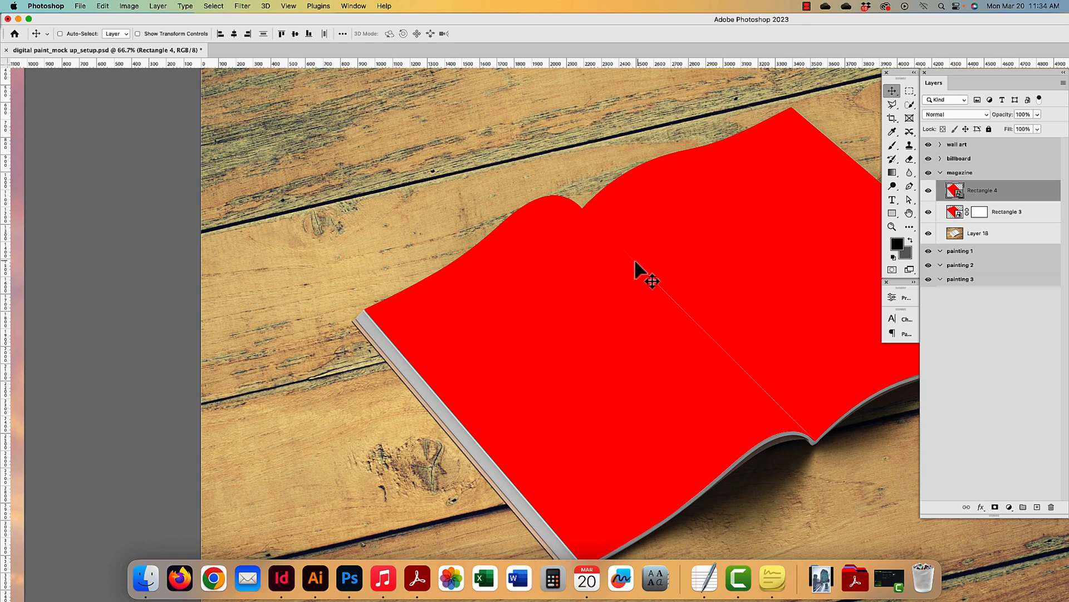
{"action": "key", "text": "super+minus"}
{"action": "key", "text": "super+minus"}
{"action": "key", "text": "super+minus"}
{"action": "key", "text": "super+minus"}
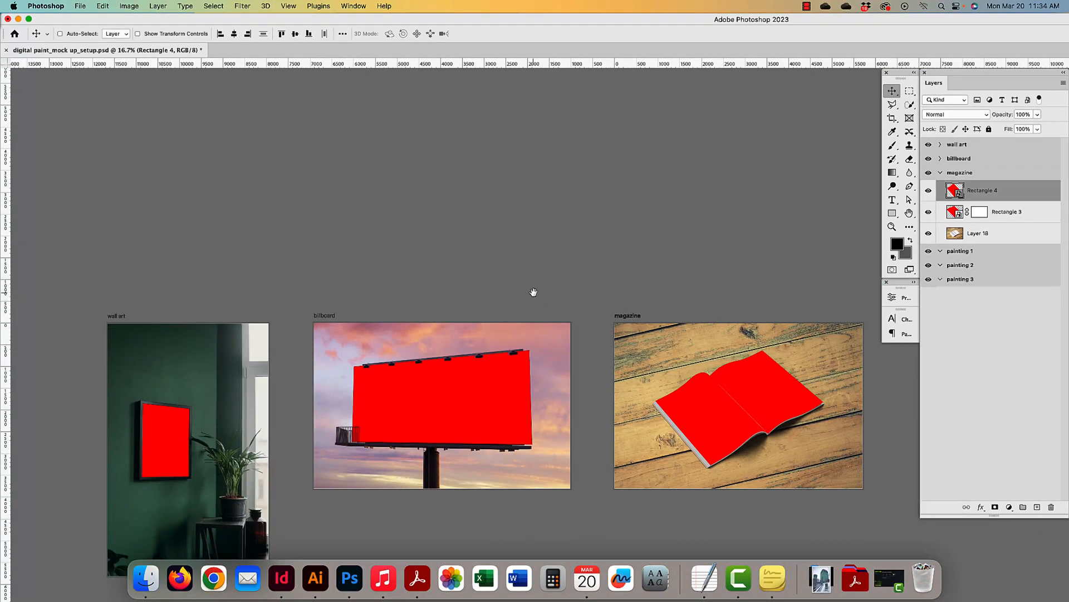
- Rename Rectangle 1 in the wall art group to 'poster' and collapse the group
{"action": "left_click_drag", "start_coordinate": [440, 412], "coordinate": [521, 248]}
{"action": "left_click_drag", "start_coordinate": [537, 389], "coordinate": [488, 357]}
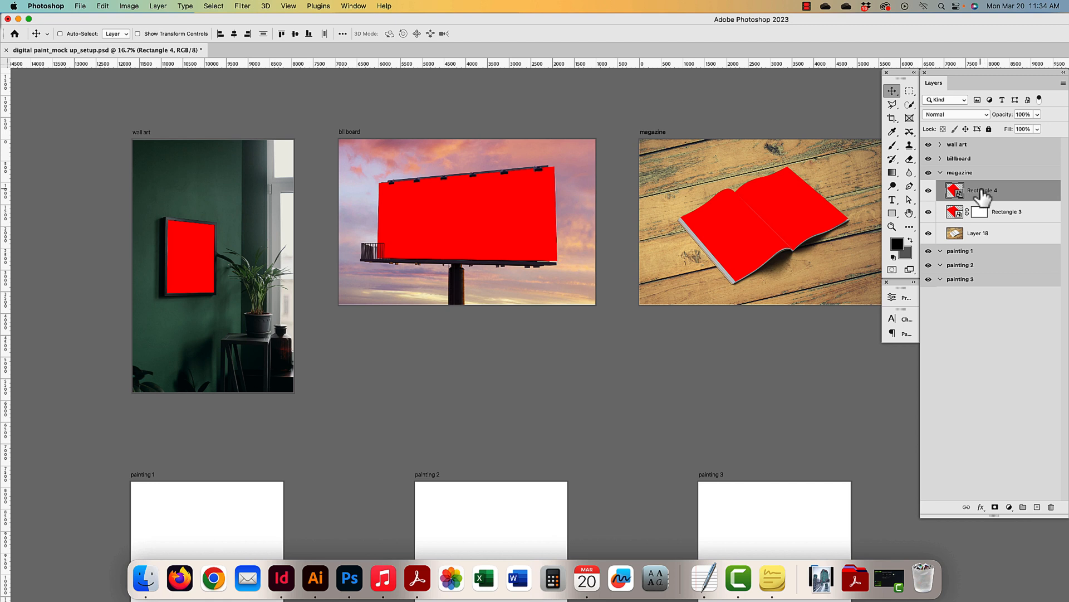
{"action": "left_click", "coordinate": [941, 145]}
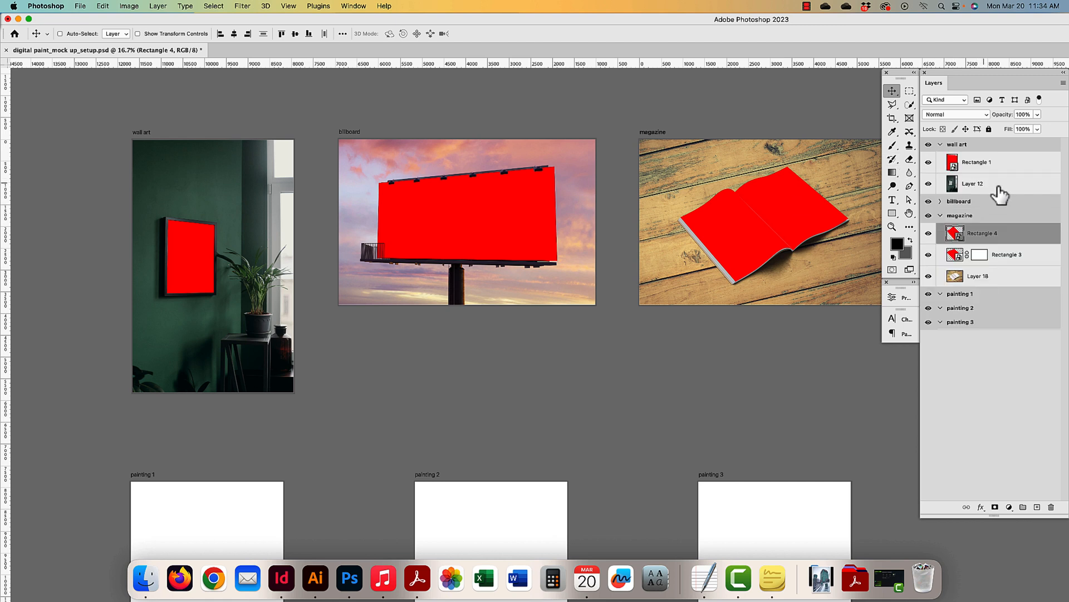
{"action": "double_click", "coordinate": [970, 162]}
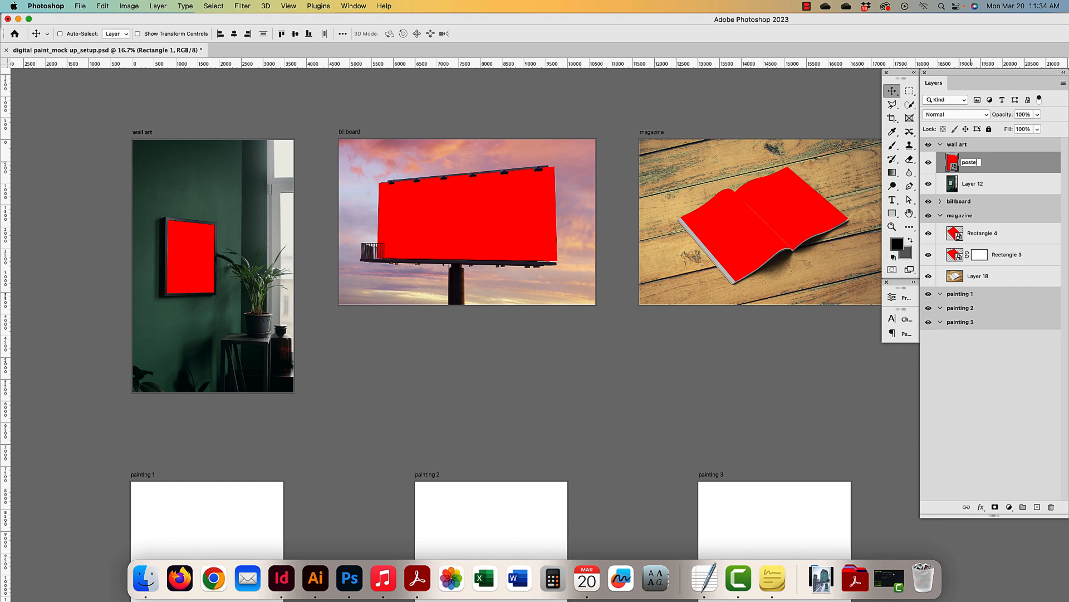
{"action": "type", "text": "poster"}
{"action": "key", "text": "Return"}
{"action": "key", "text": "Delete"}
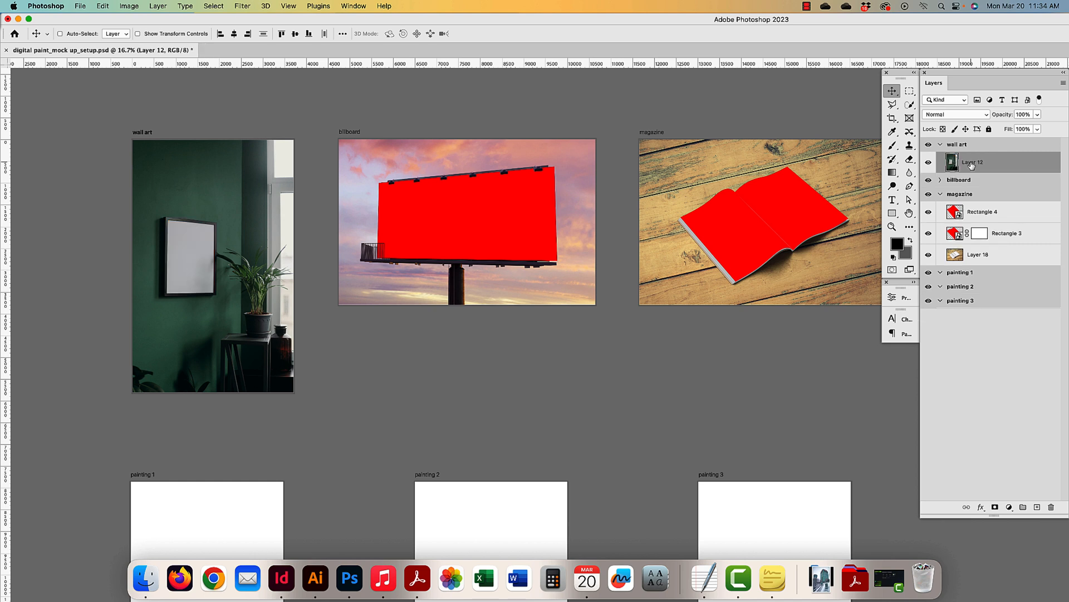
{"action": "key", "text": "super+z"}
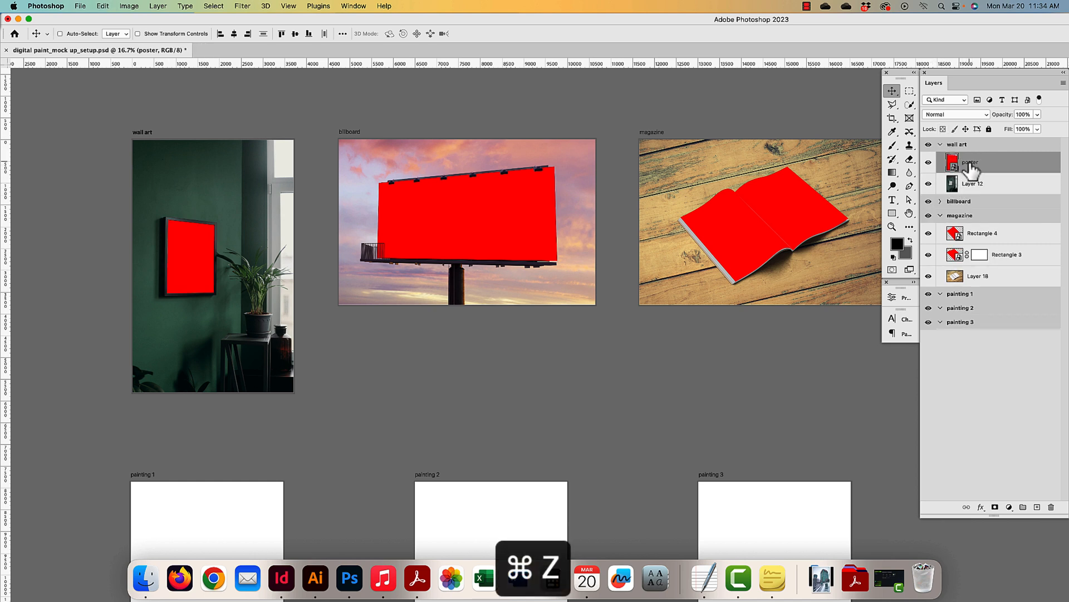
{"action": "left_click", "coordinate": [940, 144]}
- Rename Rectangle 2 to 'billboard' and Rectangle 3 to 'right page'
{"action": "left_click", "coordinate": [940, 158]}
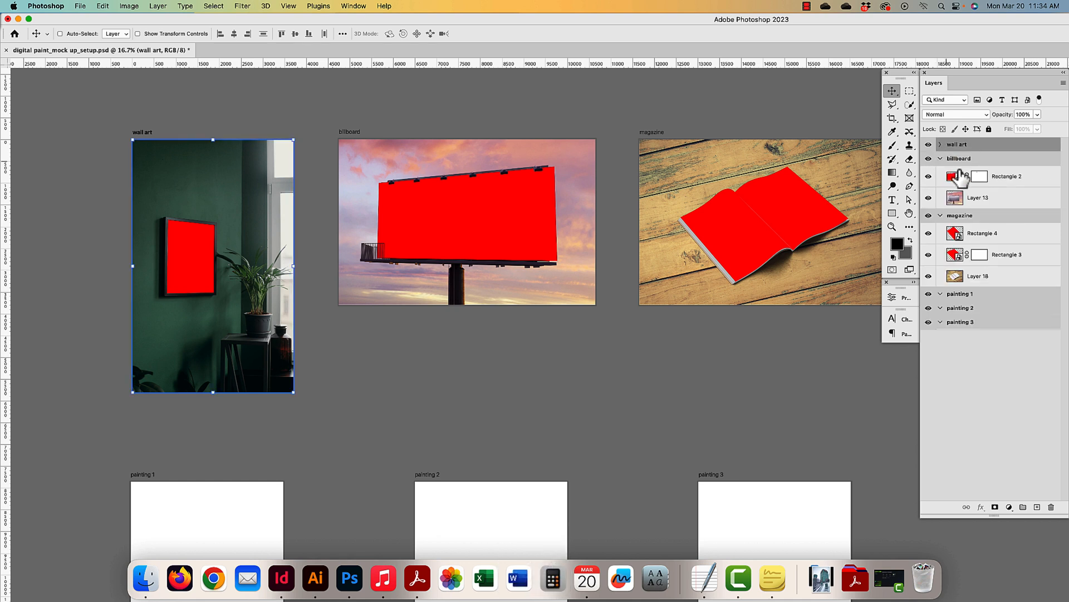
{"action": "double_click", "coordinate": [1005, 176]}
{"action": "type", "text": "billboa"}
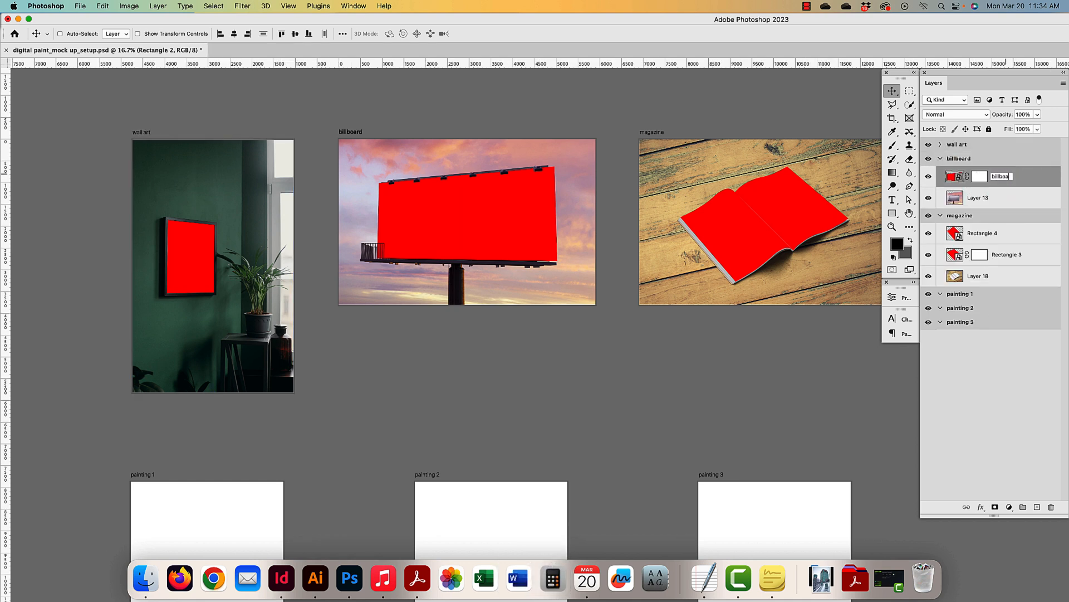
{"action": "type", "text": "rd"}
{"action": "key", "text": "Return"}
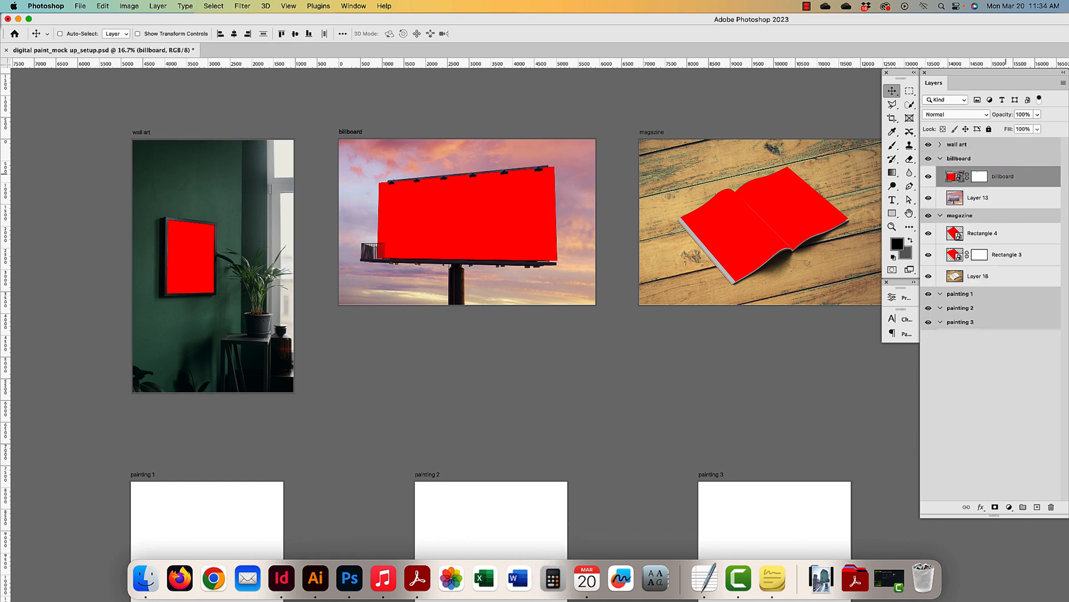
{"action": "double_click", "coordinate": [1004, 255]}
{"action": "left_click", "coordinate": [930, 255]}
{"action": "left_click", "coordinate": [930, 255]}
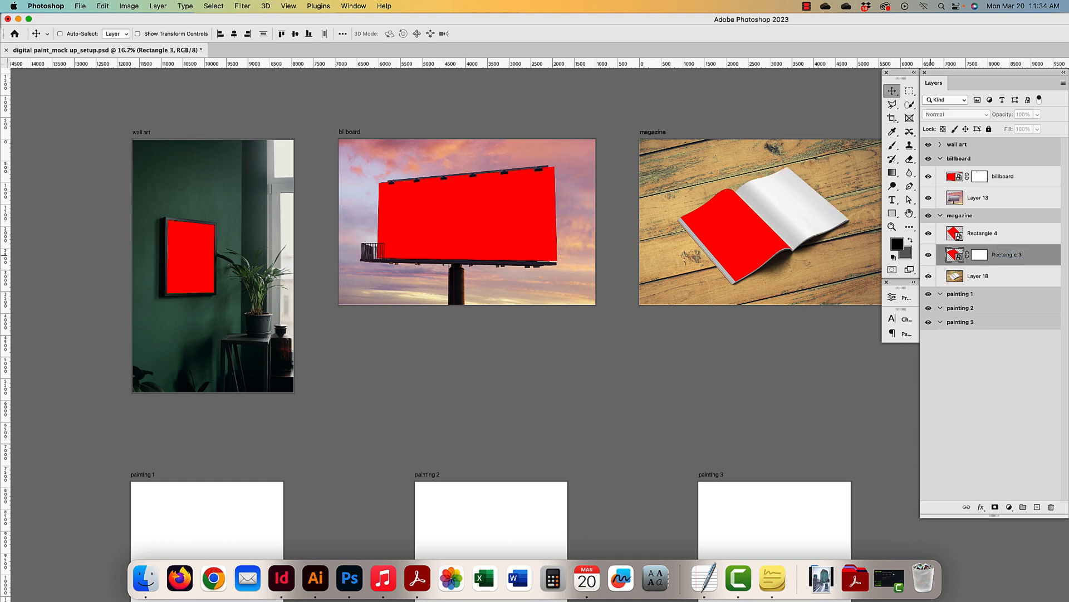
{"action": "double_click", "coordinate": [1007, 255]}
{"action": "type", "text": "right page"}
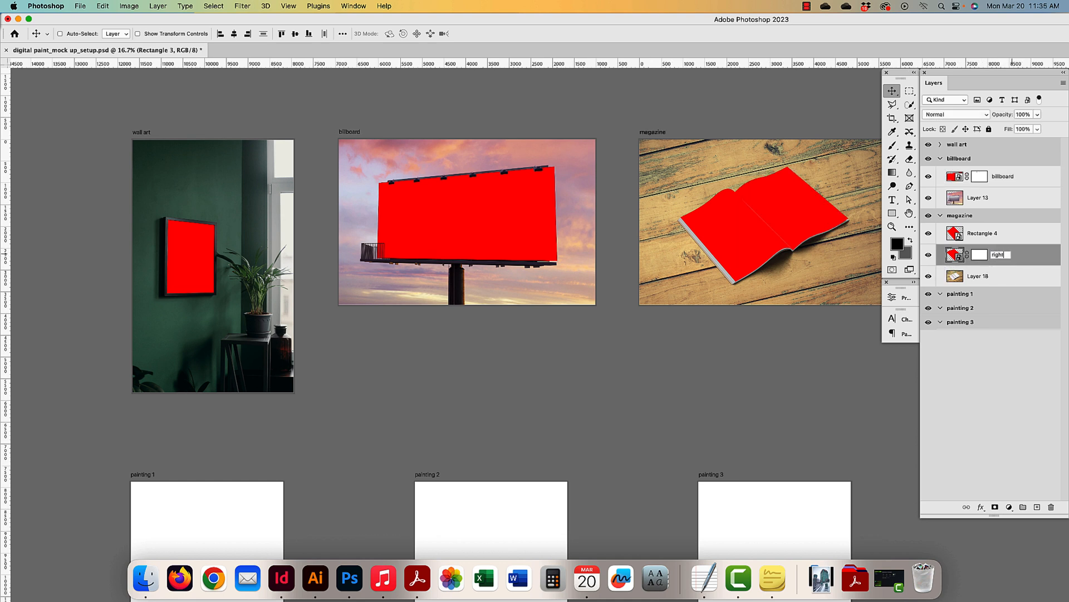
{"action": "key", "text": "Return"}
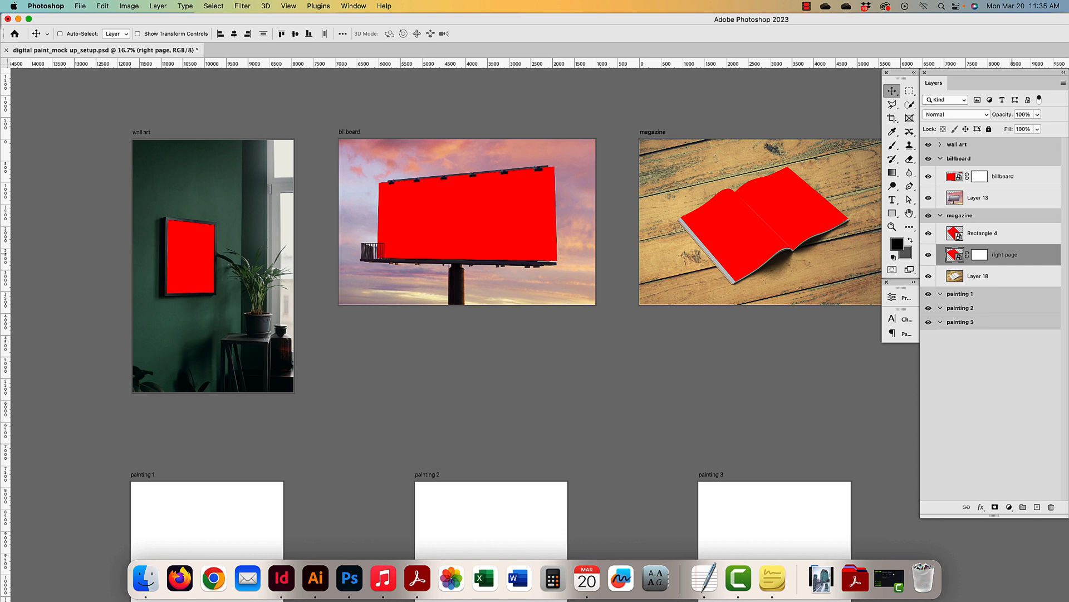
- Rename Rectangle 4 to 'left page' and collapse the billboard and magazine groups
{"action": "double_click", "coordinate": [986, 234]}
{"action": "type", "text": "left page"}
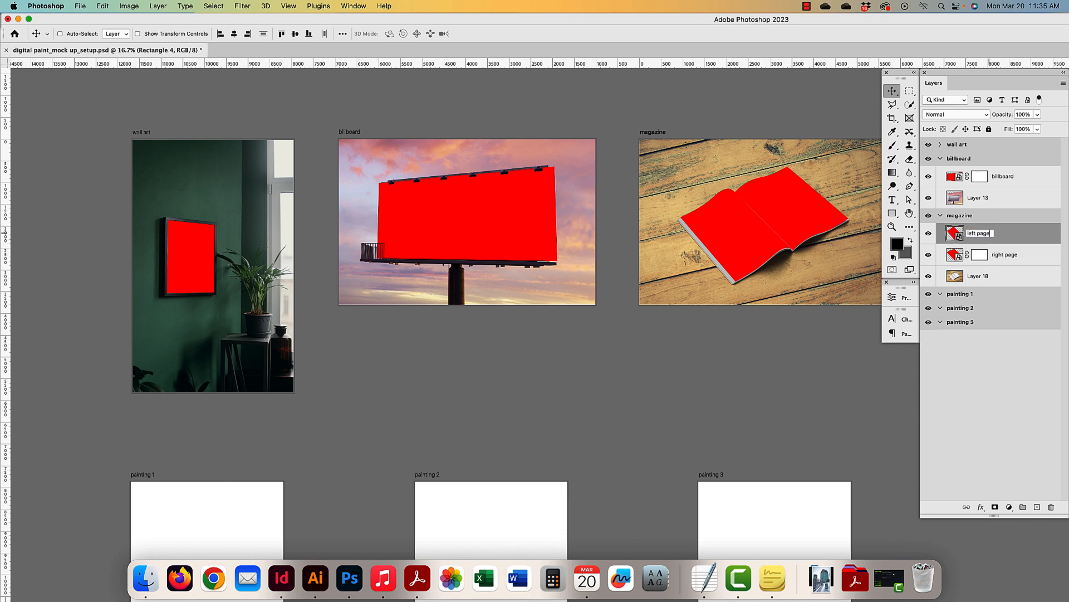
{"action": "key", "text": "Return"}
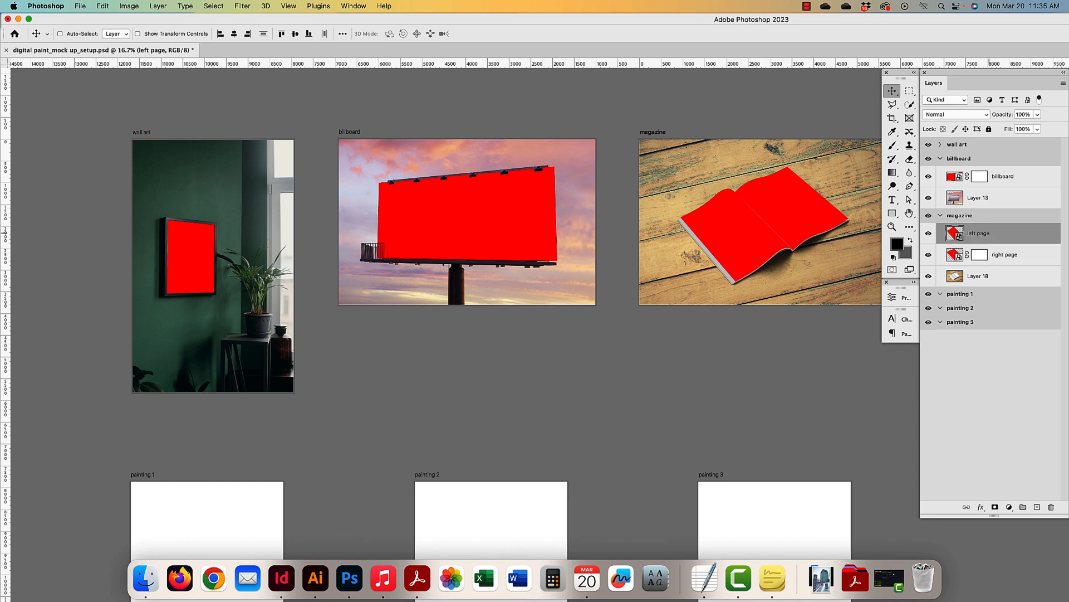
{"action": "left_click", "coordinate": [945, 218]}
{"action": "left_click", "coordinate": [940, 159]}
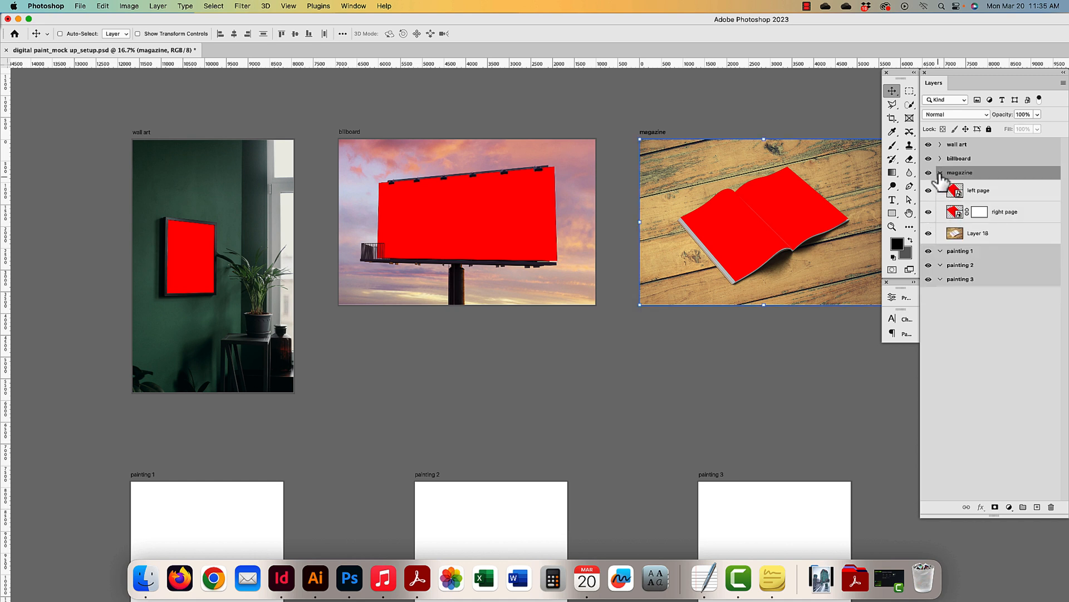
{"action": "left_click", "coordinate": [940, 173]}
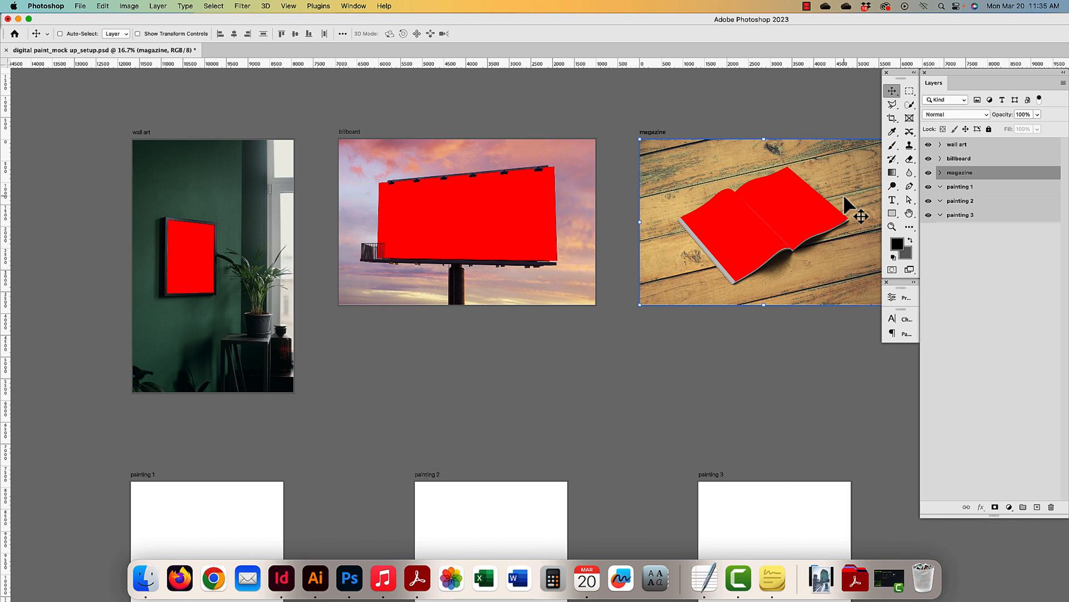
- Show the brush panels from the Window menu and float them over the canvas
{"action": "key", "text": "space"}
{"action": "left_click_drag", "start_coordinate": [665, 417], "coordinate": [671, 297]}
{"action": "left_click_drag", "start_coordinate": [619, 367], "coordinate": [678, 276]}
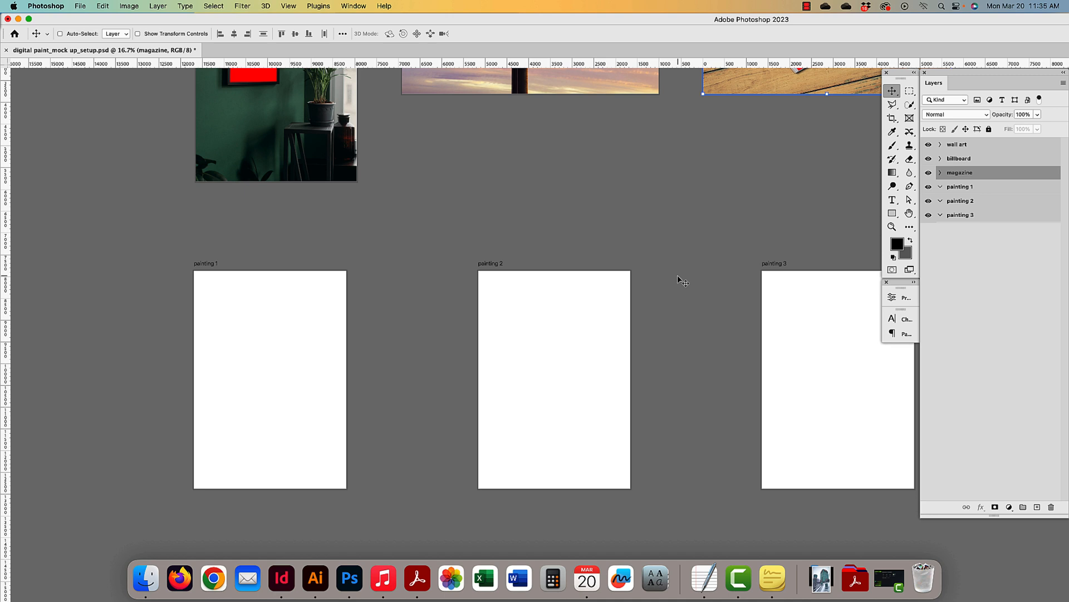
{"action": "scroll", "coordinate": [623, 301], "scroll_direction": "left", "scroll_amount": 2}
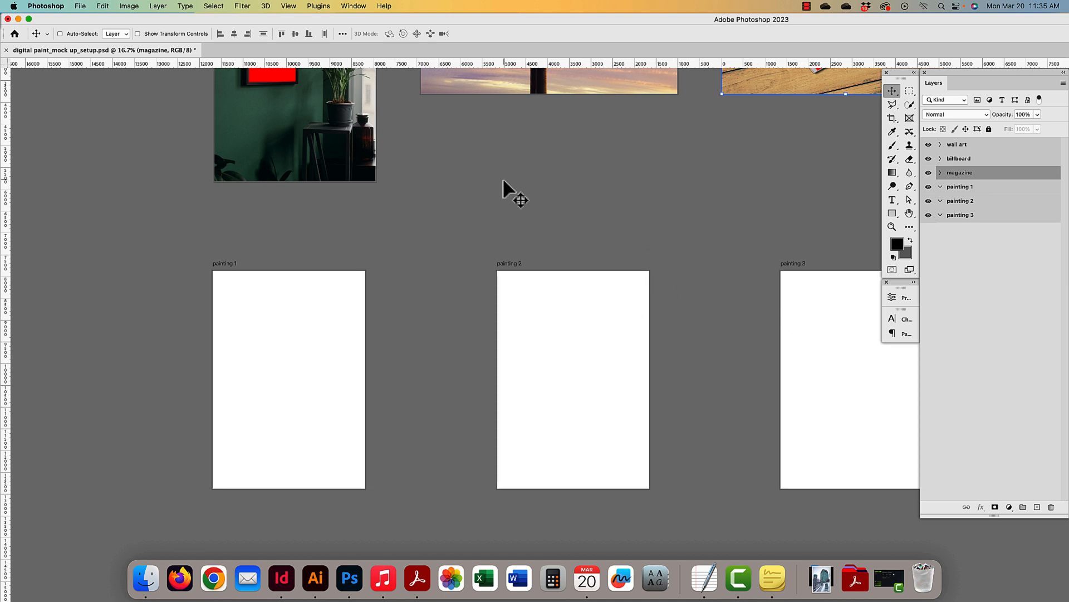
{"action": "left_click", "coordinate": [343, 6]}
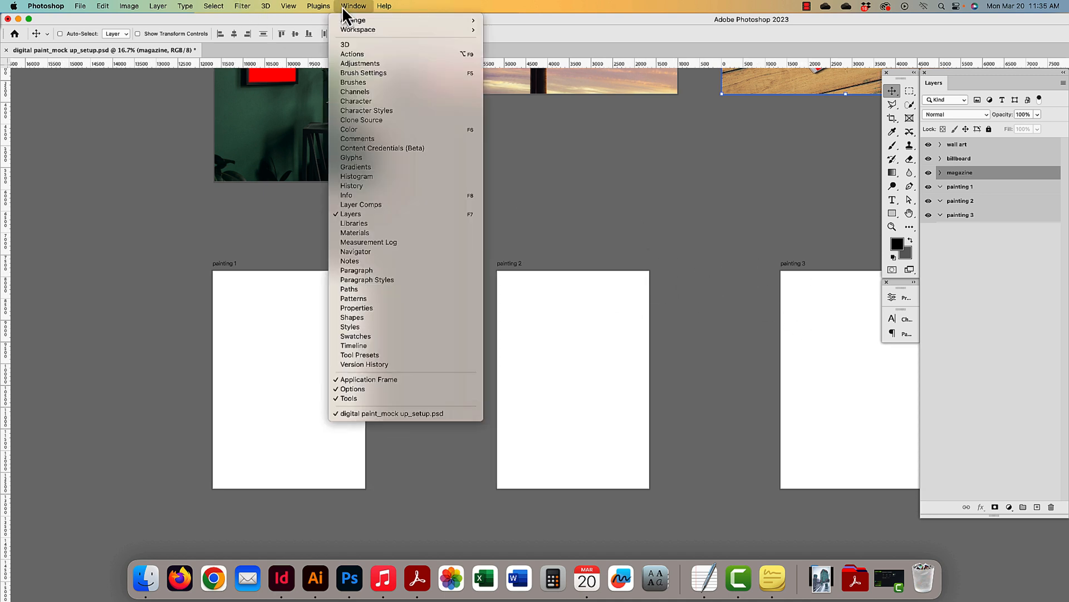
{"action": "left_click", "coordinate": [366, 82]}
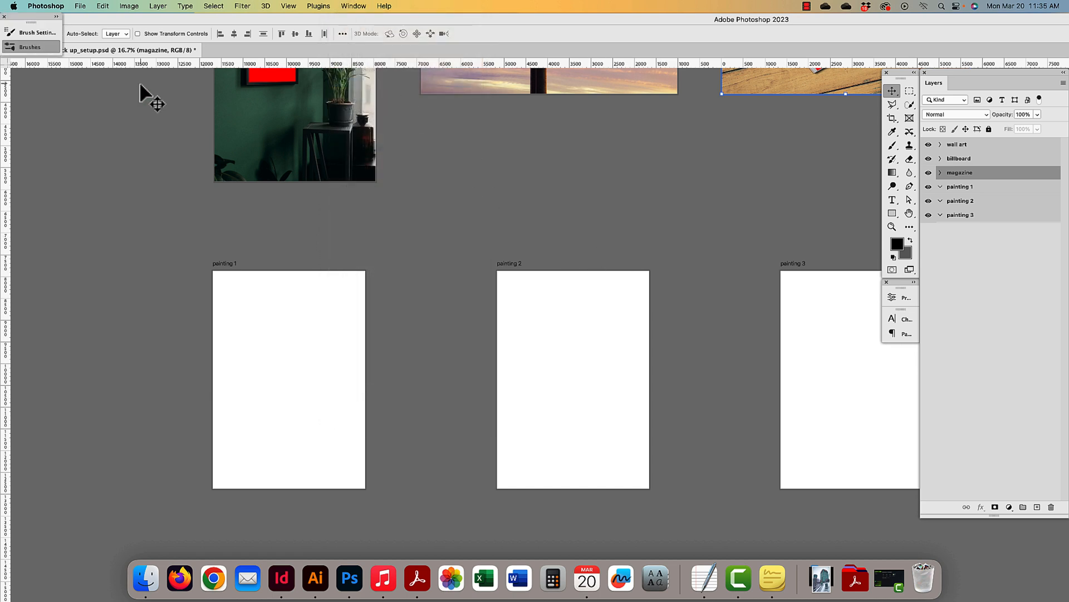
{"action": "mouse_move", "coordinate": [48, 31]}
{"action": "left_mouse_down"}
{"action": "mouse_move", "coordinate": [501, 279]}
{"action": "mouse_move", "coordinate": [788, 248]}
{"action": "left_mouse_up"}
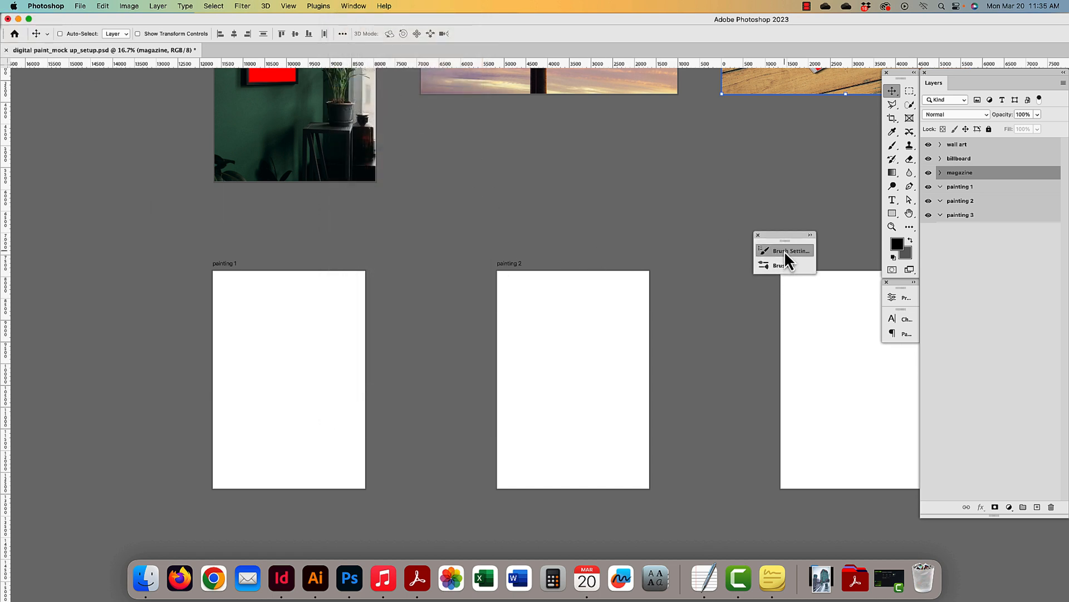
{"action": "left_click", "coordinate": [787, 251]}
- Split Brushes into its own panel and dock Brush Settings beneath it
{"action": "left_click", "coordinate": [349, 7]}
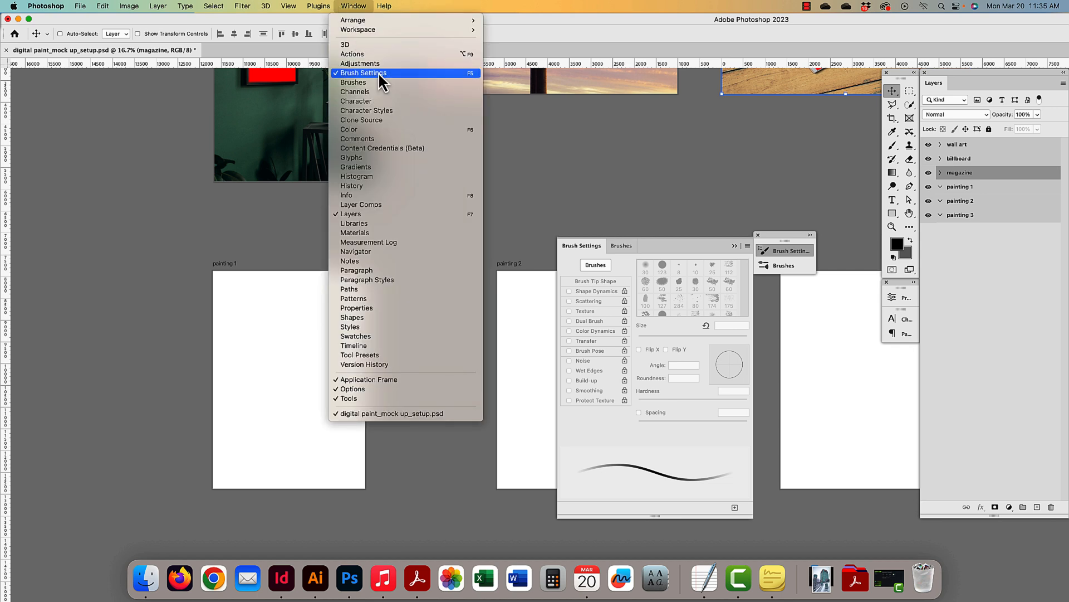
{"action": "left_click", "coordinate": [791, 249]}
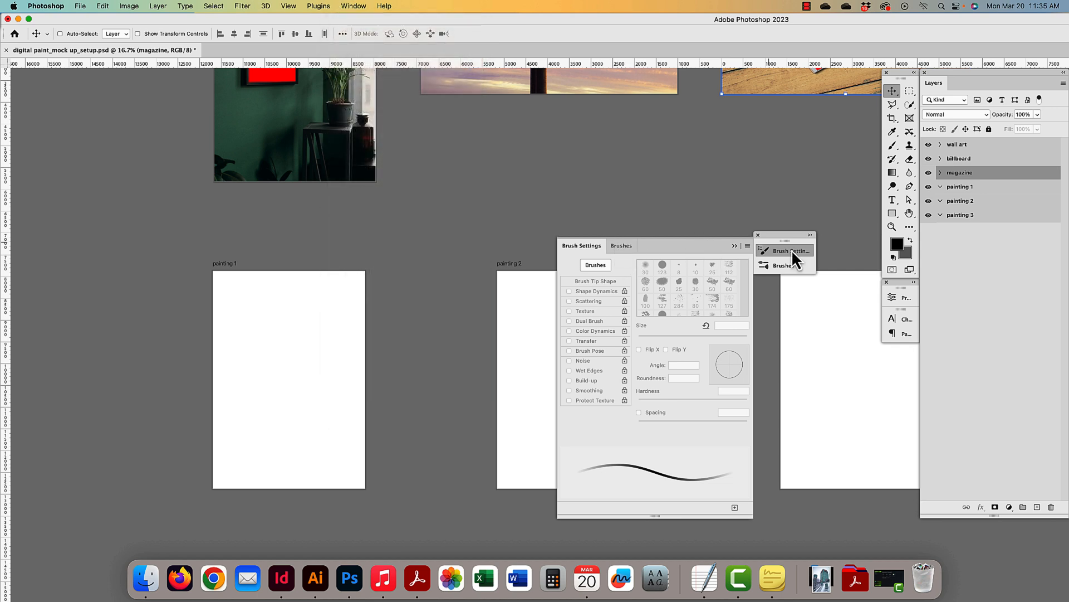
{"action": "left_click", "coordinate": [774, 264]}
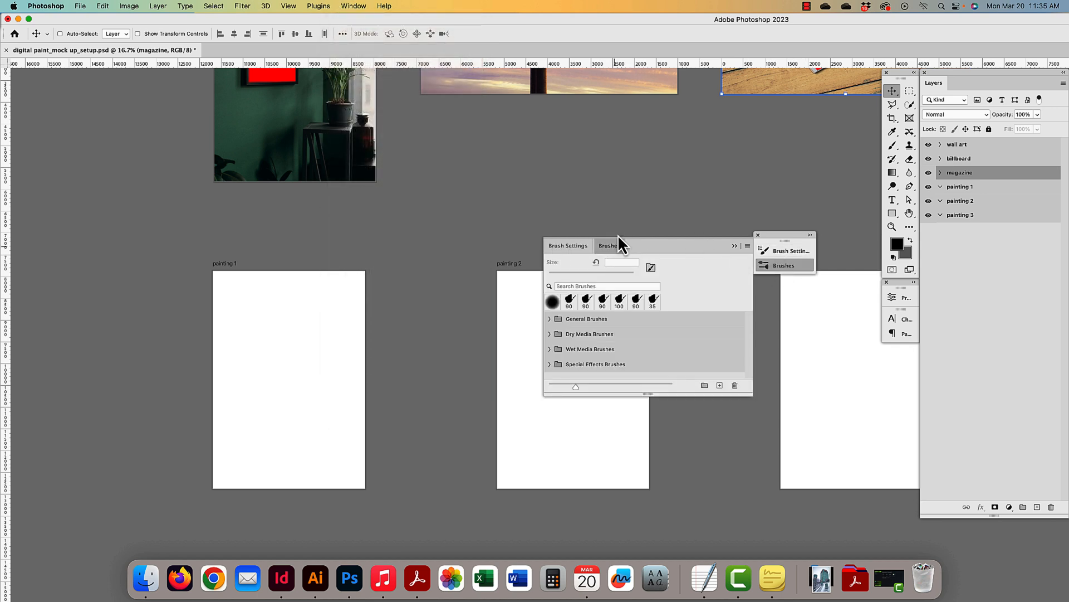
{"action": "mouse_move", "coordinate": [617, 235]}
{"action": "left_mouse_down"}
{"action": "mouse_move", "coordinate": [626, 155]}
{"action": "mouse_move", "coordinate": [581, 68]}
{"action": "mouse_move", "coordinate": [585, 79]}
{"action": "mouse_move", "coordinate": [696, 75]}
{"action": "left_mouse_up"}
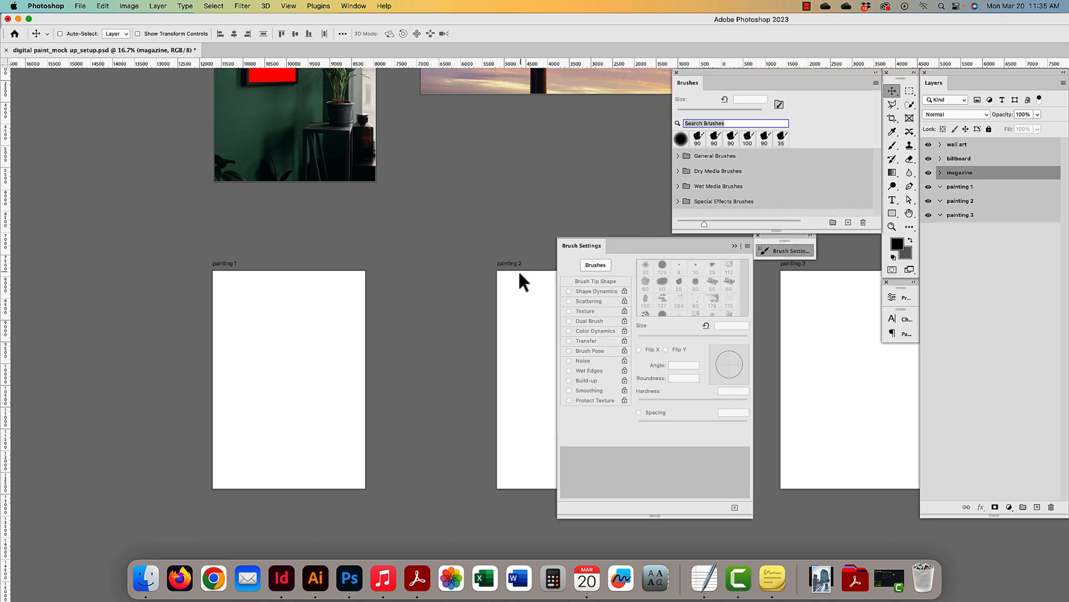
{"action": "mouse_move", "coordinate": [728, 246]}
{"action": "left_mouse_down"}
{"action": "mouse_move", "coordinate": [705, 269]}
{"action": "mouse_move", "coordinate": [720, 275]}
{"action": "left_mouse_up"}
{"action": "mouse_move", "coordinate": [614, 274]}
{"action": "left_mouse_down"}
{"action": "mouse_move", "coordinate": [714, 248]}
{"action": "mouse_move", "coordinate": [724, 234]}
{"action": "left_mouse_up"}
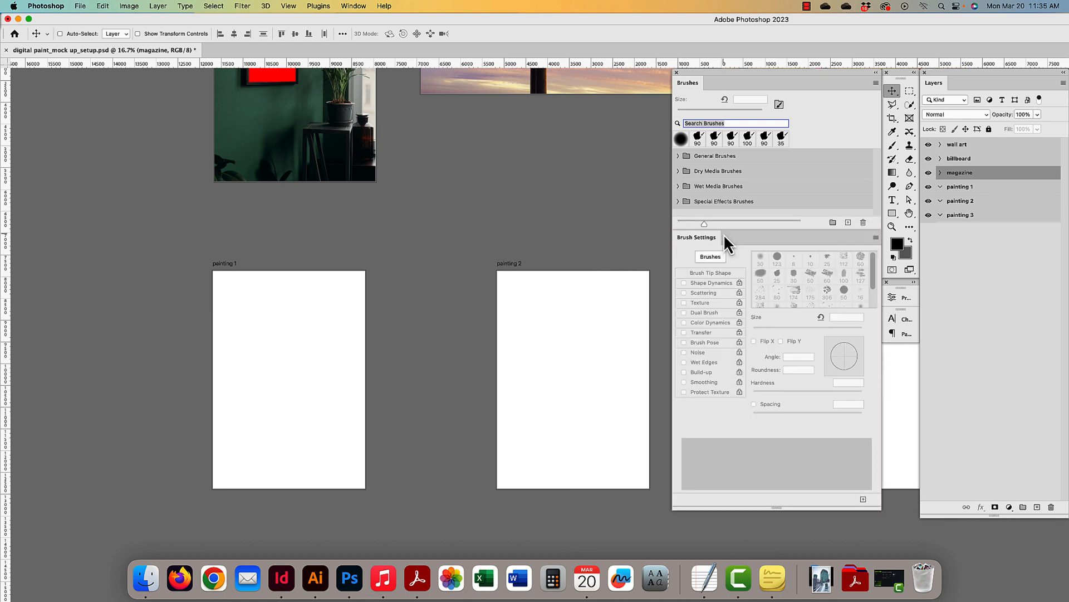
- Show the Color and Swatches panels and group them together
{"action": "left_click", "coordinate": [349, 9]}
{"action": "left_click", "coordinate": [377, 129]}
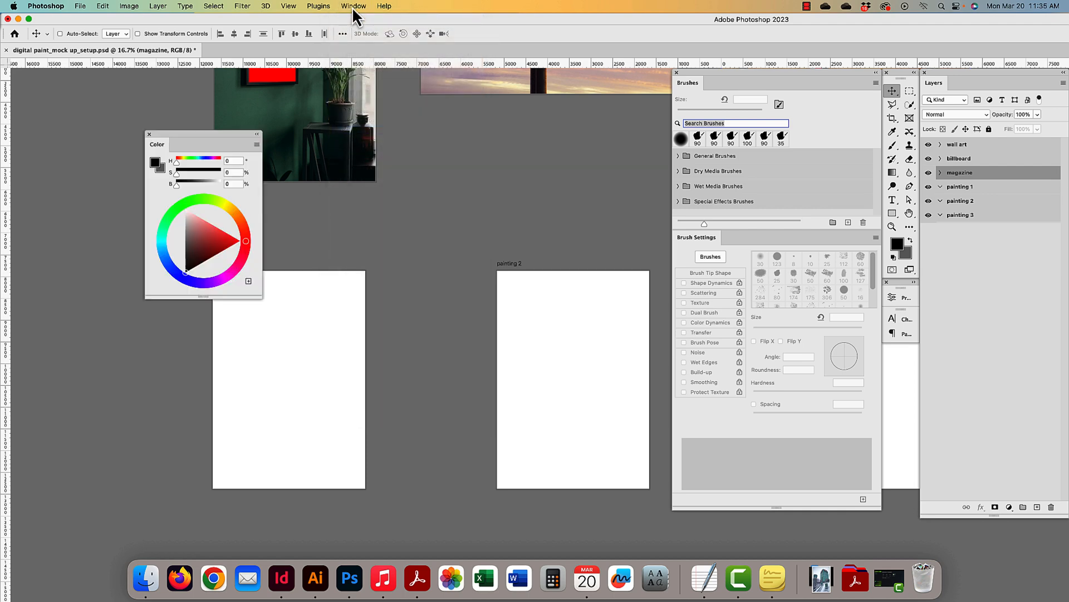
{"action": "left_click", "coordinate": [352, 7]}
{"action": "left_click", "coordinate": [367, 336]}
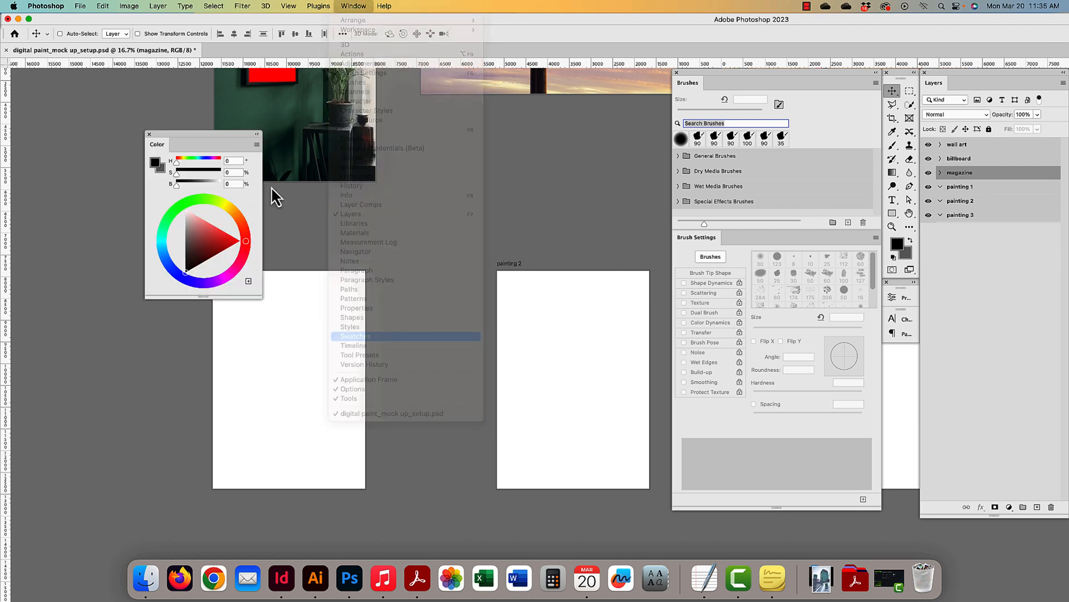
{"action": "left_click_drag", "start_coordinate": [1011, 306], "coordinate": [182, 301]}
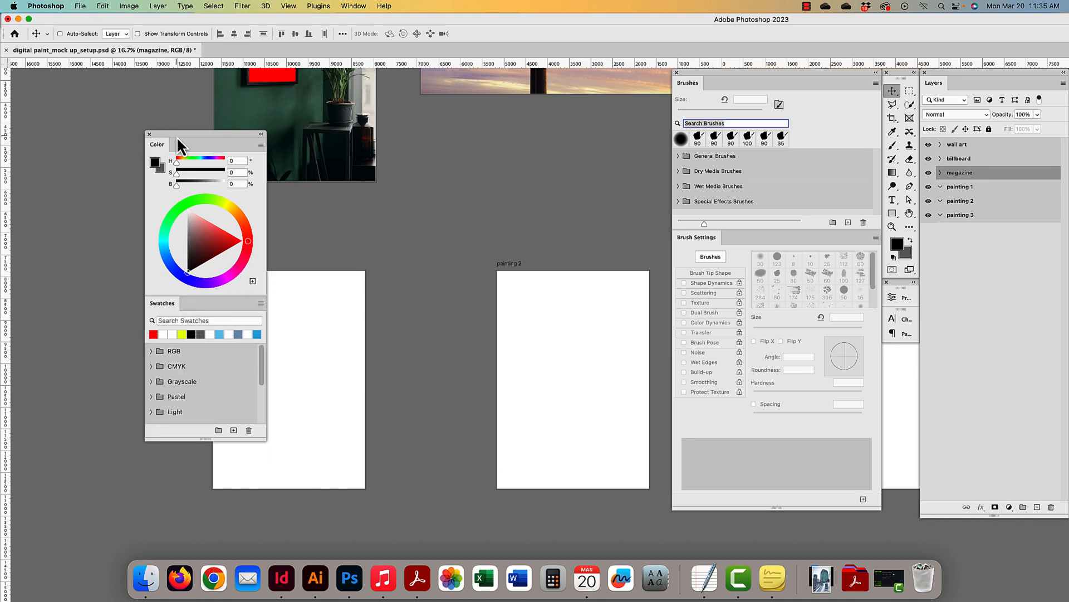
- Place the Color/Swatches group beside Brushes and lengthen Swatches to show more folders
{"action": "mouse_move", "coordinate": [179, 135]}
{"action": "left_mouse_down"}
{"action": "mouse_move", "coordinate": [524, 115]}
{"action": "mouse_move", "coordinate": [588, 72]}
{"action": "left_mouse_up"}
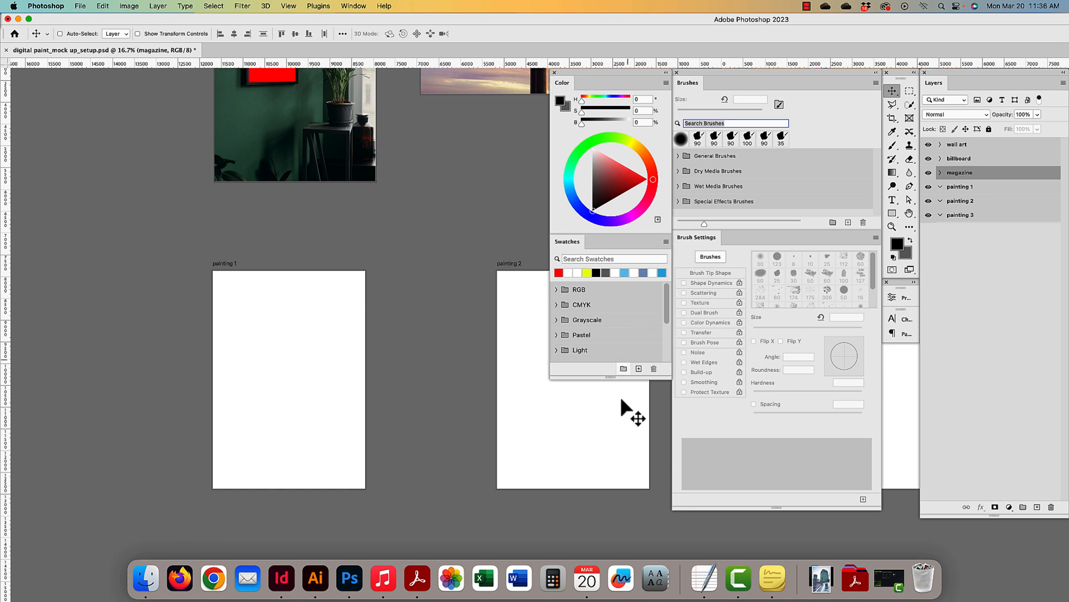
{"action": "left_click_drag", "start_coordinate": [611, 379], "coordinate": [611, 452]}
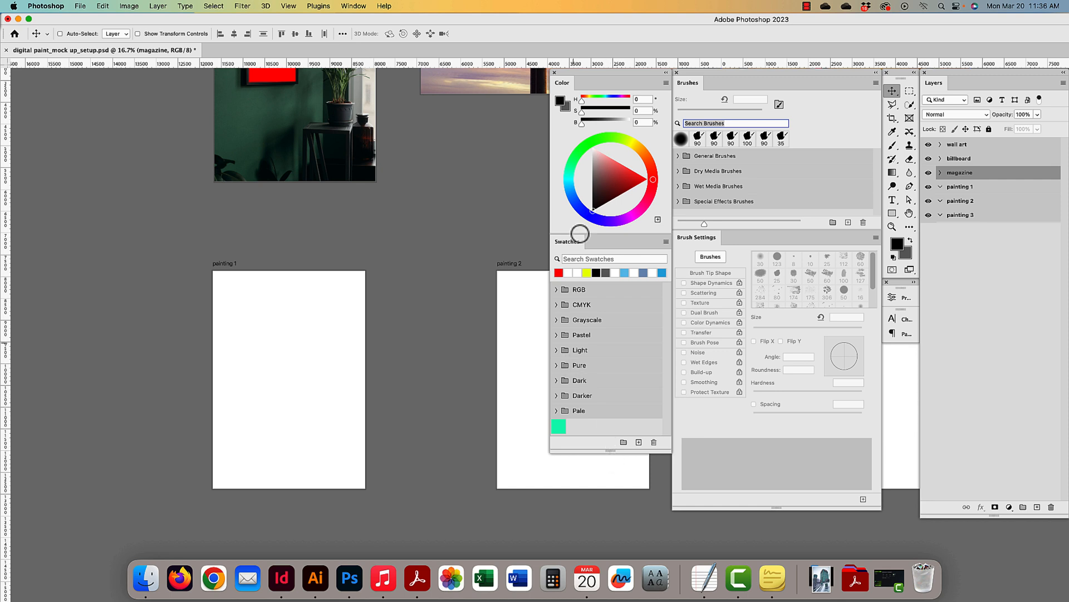
{"action": "left_click_drag", "start_coordinate": [359, 236], "coordinate": [306, 258]}
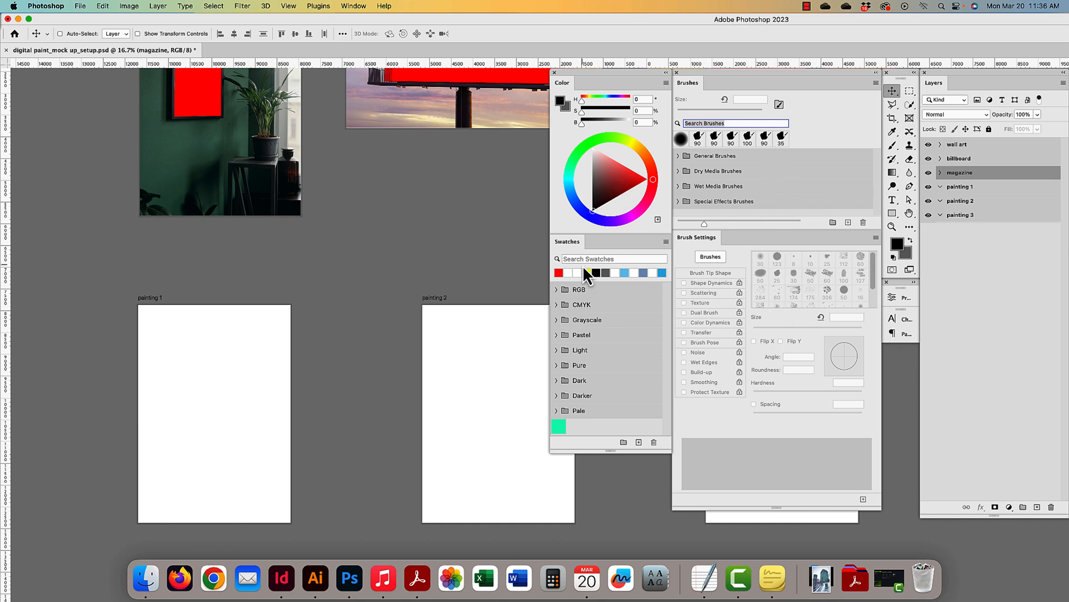
{"action": "left_click_drag", "start_coordinate": [178, 377], "coordinate": [228, 354]}
- Select the painting 1 artboard, zoom in, and add an empty Layer 19 inside its group
{"action": "left_click", "coordinate": [223, 370]}
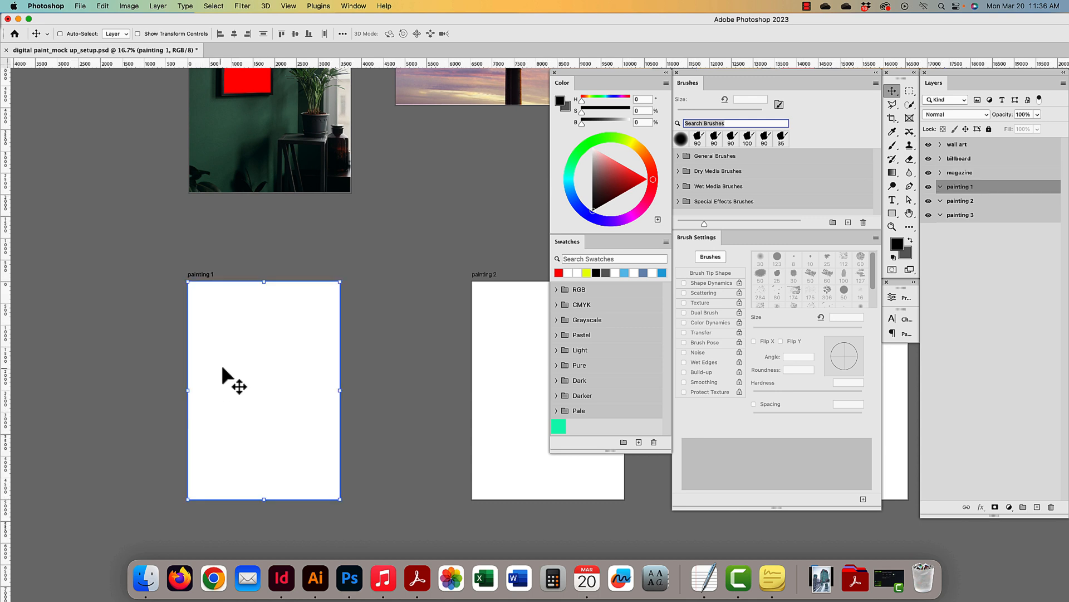
{"action": "scroll", "coordinate": [223, 368], "scroll_direction": "left", "scroll_amount": 1}
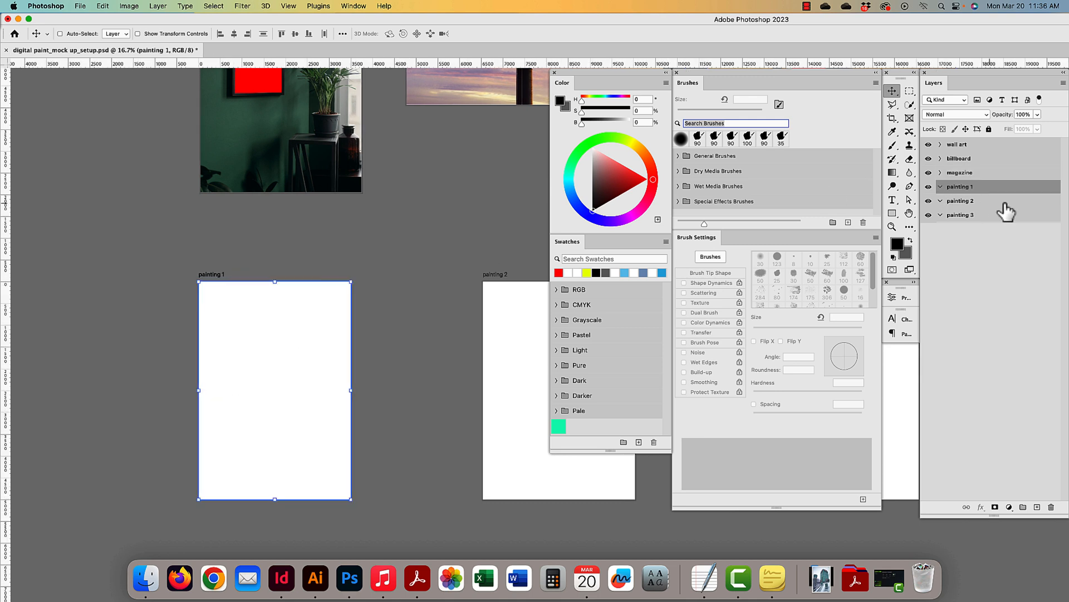
{"action": "left_click", "coordinate": [941, 188]}
{"action": "left_click", "coordinate": [941, 188]}
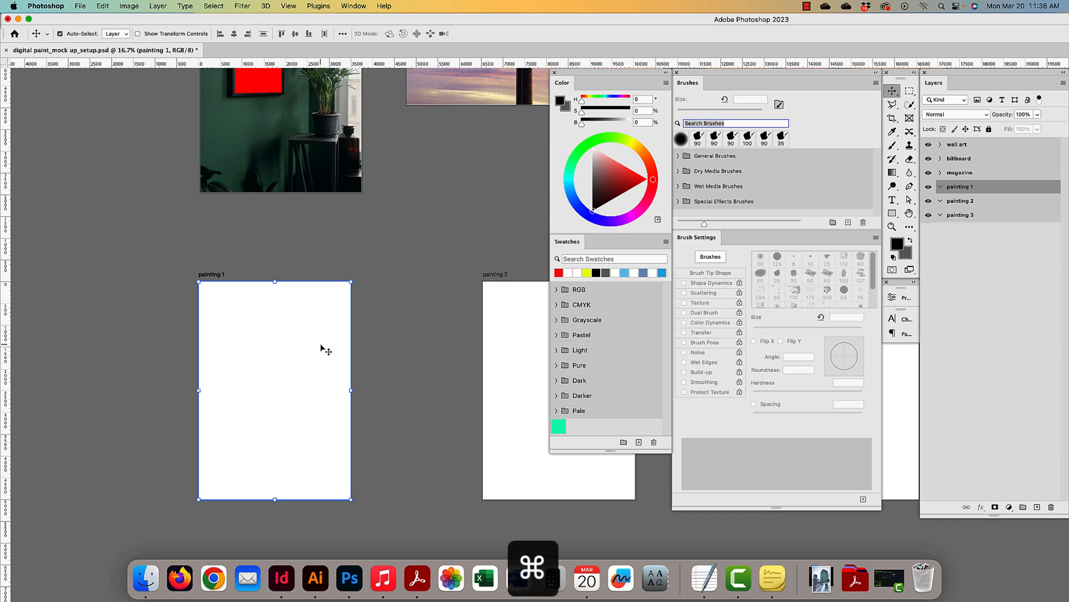
{"action": "key", "text": "super+plus"}
{"action": "mouse_move", "coordinate": [127, 420]}
{"action": "left_mouse_down"}
{"action": "mouse_move", "coordinate": [275, 342]}
{"action": "mouse_move", "coordinate": [396, 353]}
{"action": "left_mouse_up"}
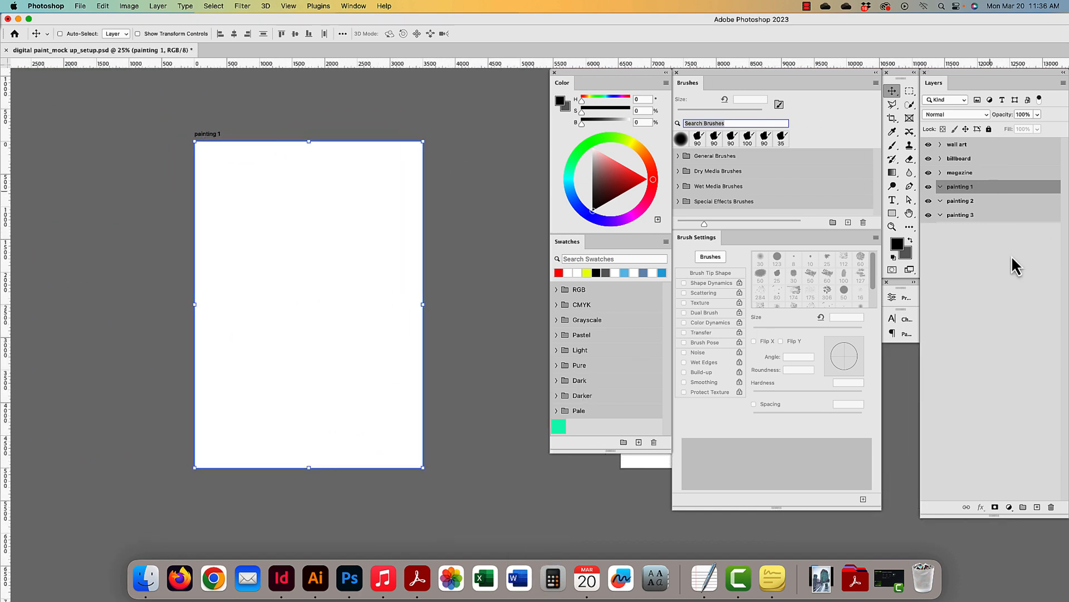
{"action": "left_click", "coordinate": [1038, 507]}
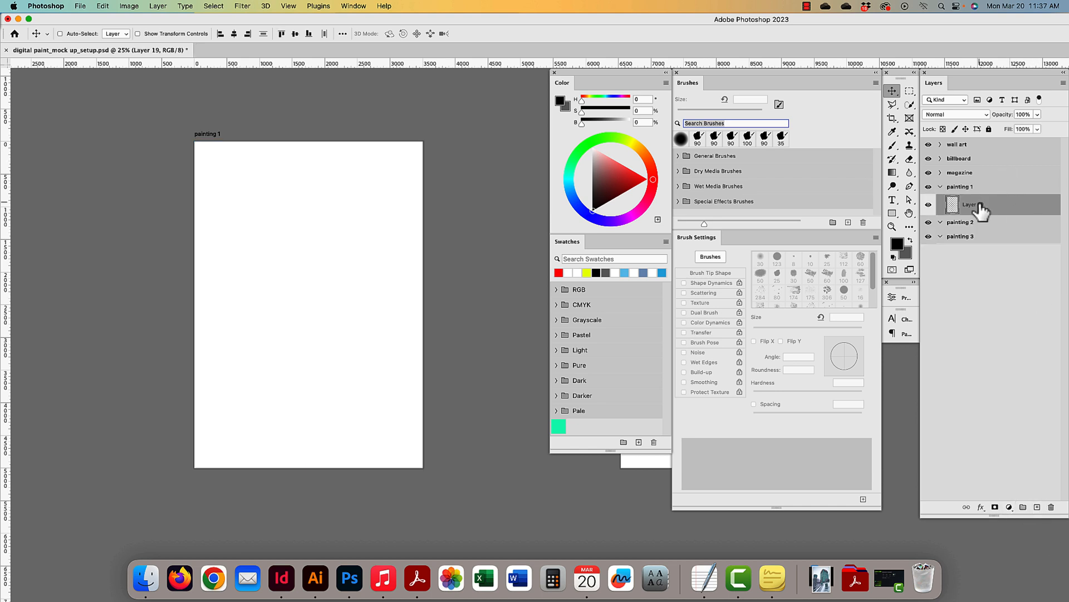
- Switch to the Brush Tool and browse the Brush Preset picker options
{"action": "left_click", "coordinate": [893, 147]}
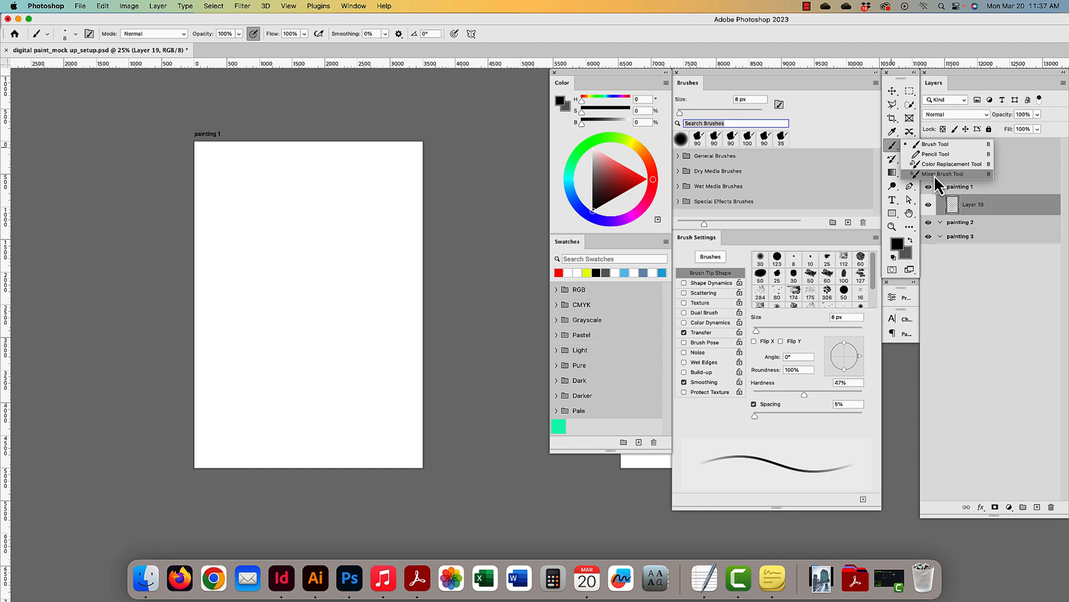
{"action": "left_click", "coordinate": [935, 145]}
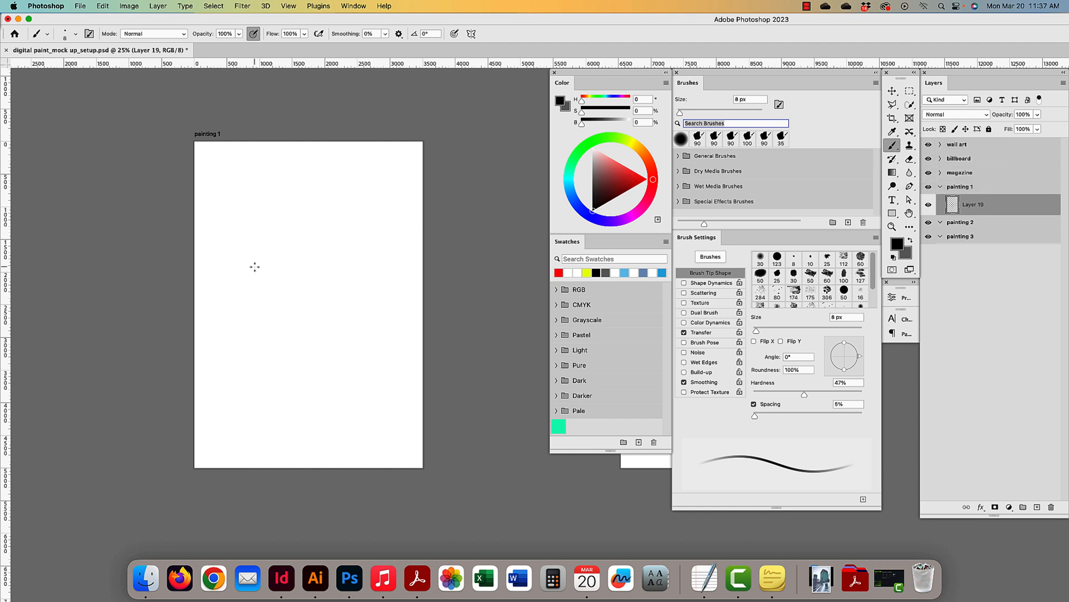
{"action": "left_click", "coordinate": [75, 35]}
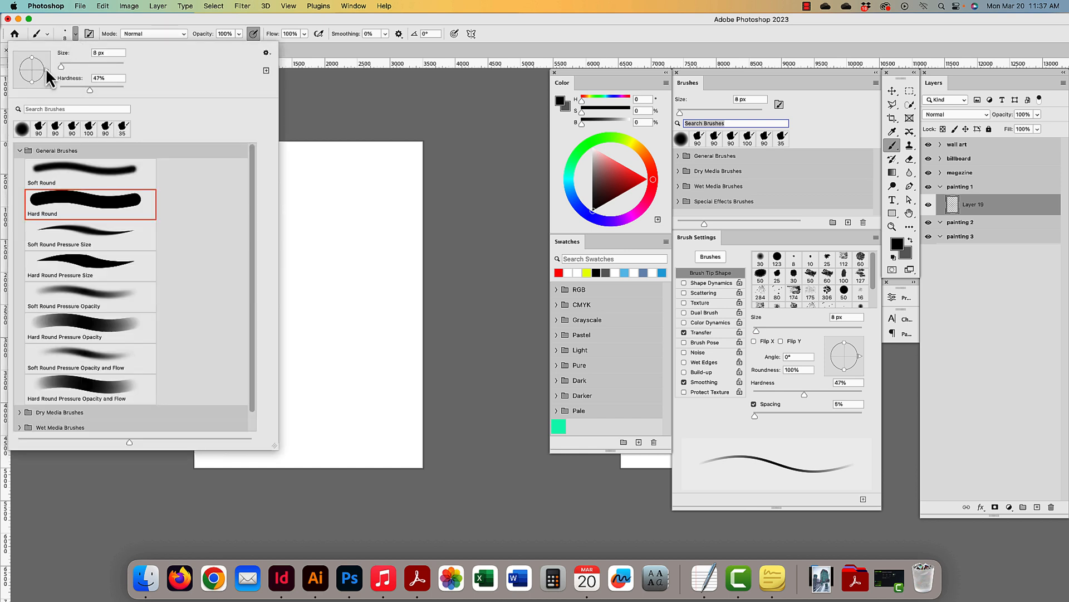
{"action": "left_click_drag", "start_coordinate": [37, 70], "coordinate": [36, 71]}
{"action": "mouse_move", "coordinate": [61, 66]}
{"action": "left_mouse_down"}
{"action": "mouse_move", "coordinate": [165, 85]}
{"action": "mouse_move", "coordinate": [57, 89]}
{"action": "left_mouse_up"}
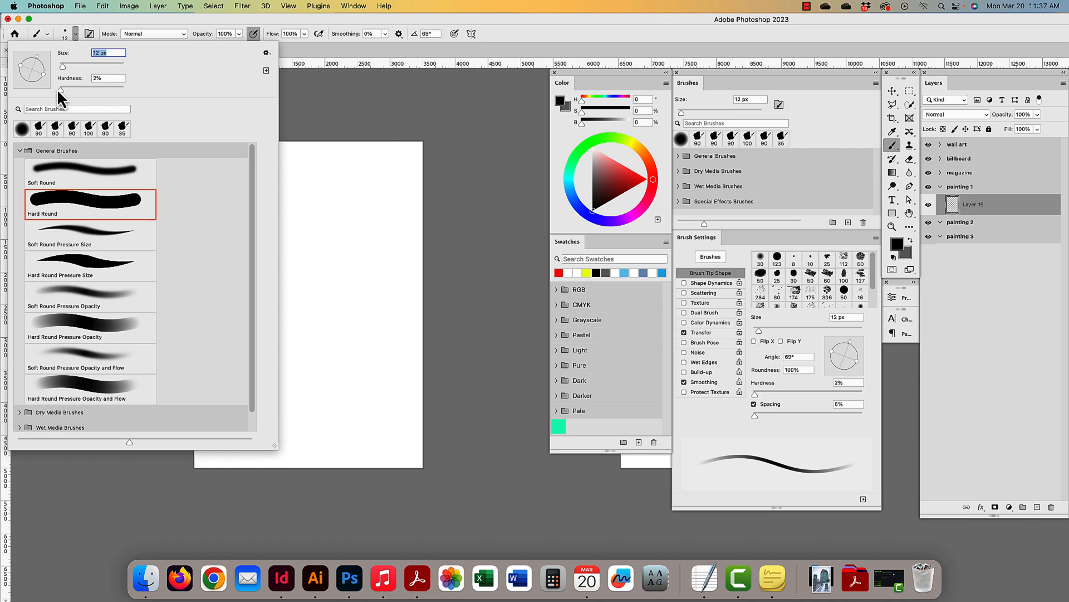
{"action": "left_click", "coordinate": [19, 150]}
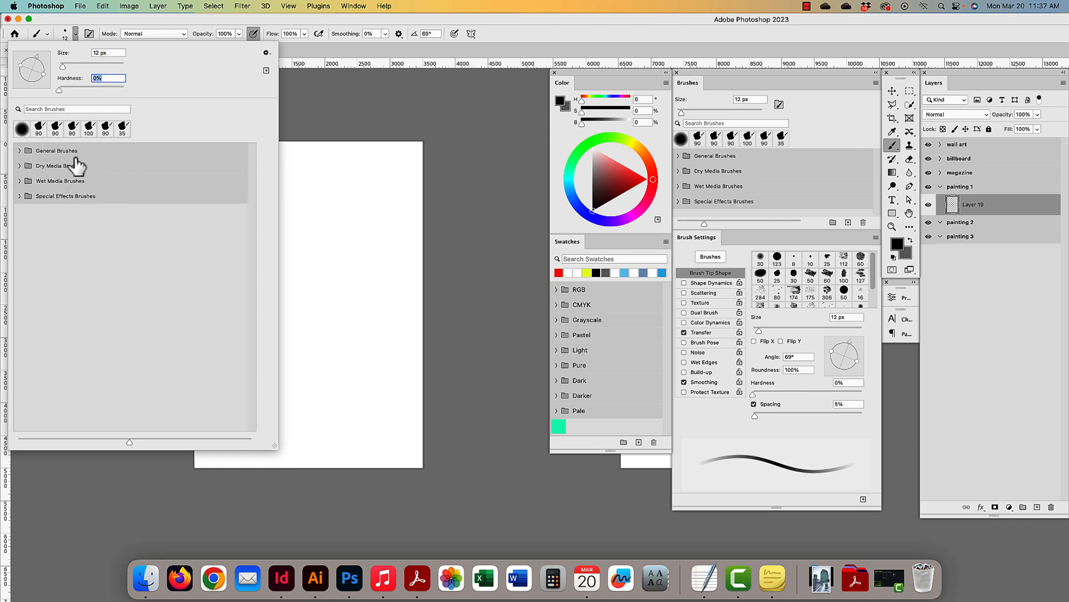
{"action": "left_click", "coordinate": [265, 53]}
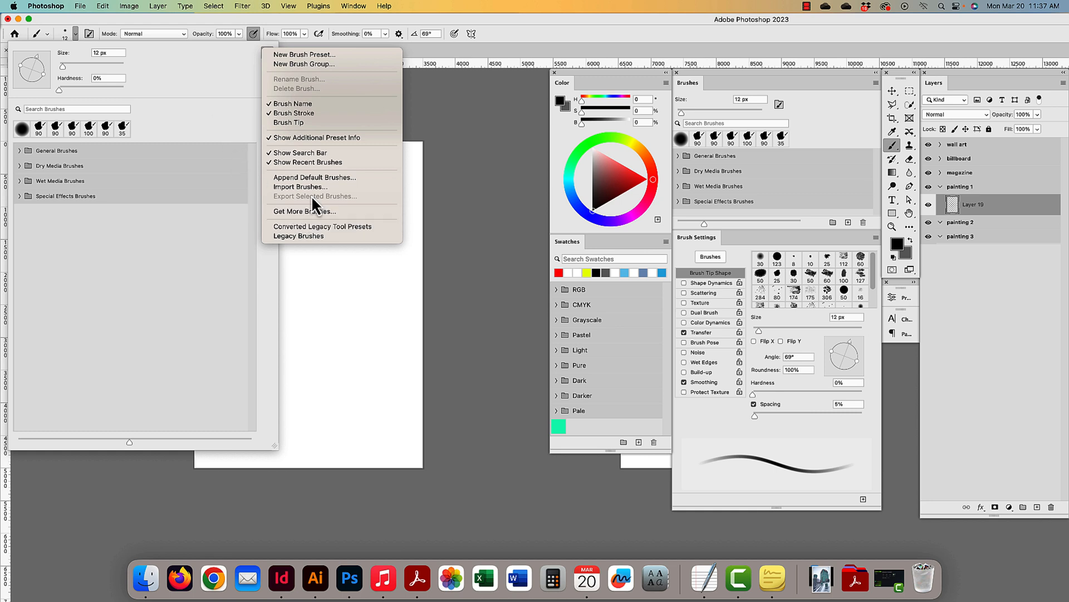
{"action": "left_click", "coordinate": [169, 105]}
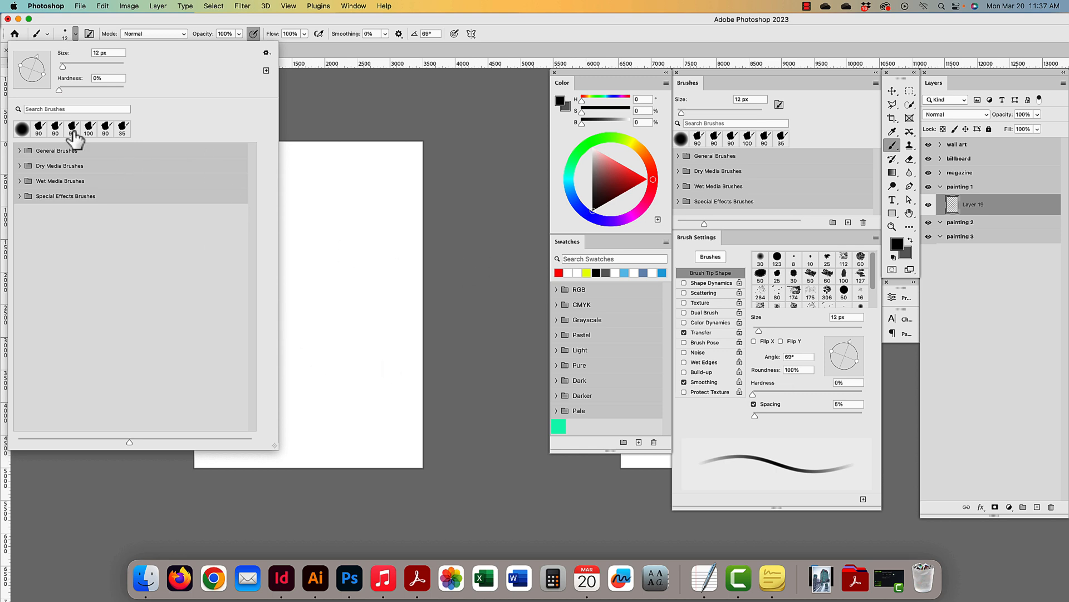
- Choose the soft round brush with 0% hardness at 31 px
{"action": "left_click", "coordinate": [21, 129]}
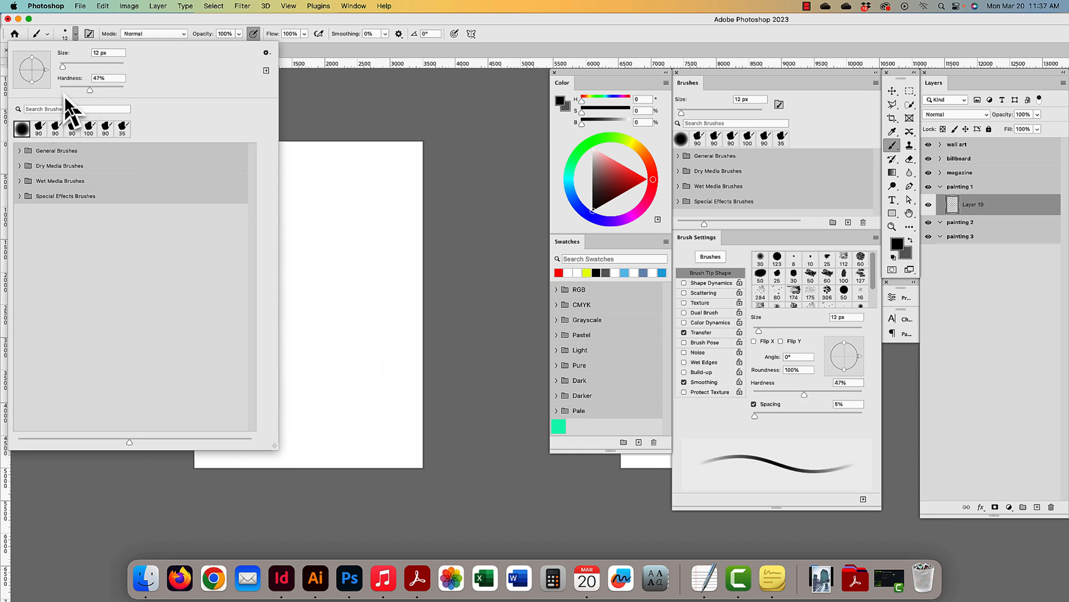
{"action": "mouse_move", "coordinate": [89, 90]}
{"action": "left_mouse_down"}
{"action": "mouse_move", "coordinate": [53, 93]}
{"action": "mouse_move", "coordinate": [69, 68]}
{"action": "left_mouse_up"}
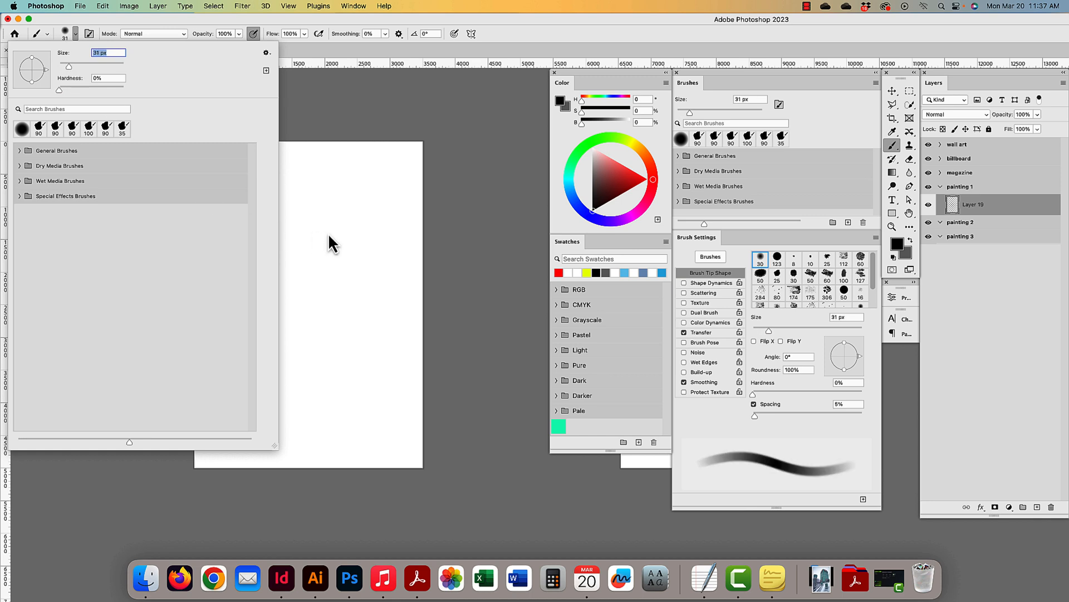
{"action": "type", "text": "]]"}
{"action": "left_click", "coordinate": [345, 234]}
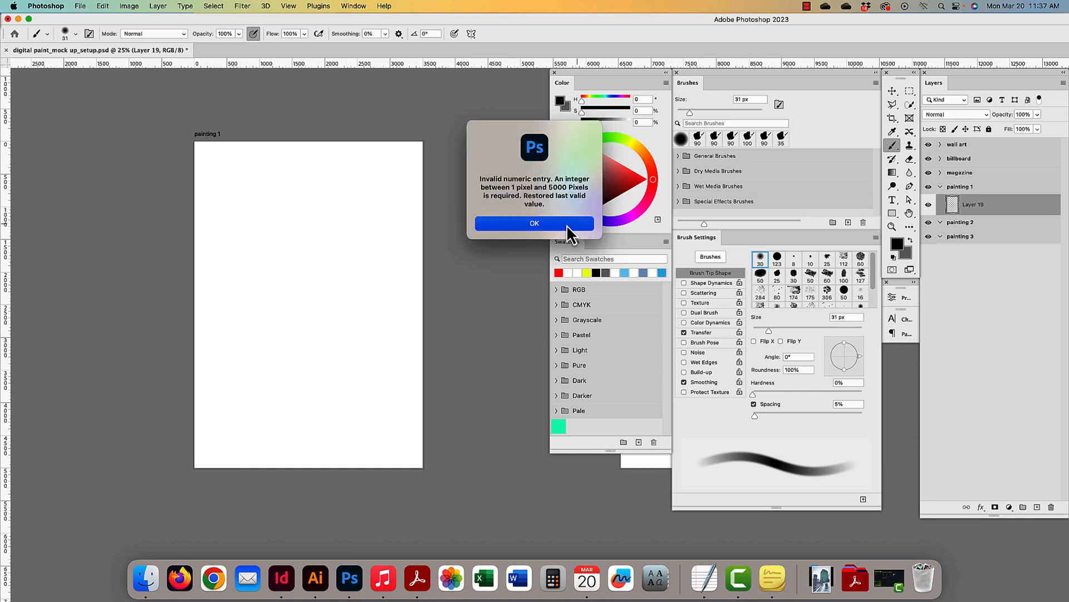
- Dismiss the invalid size warning and undo the four stray black strokes
{"action": "left_click", "coordinate": [566, 225]}
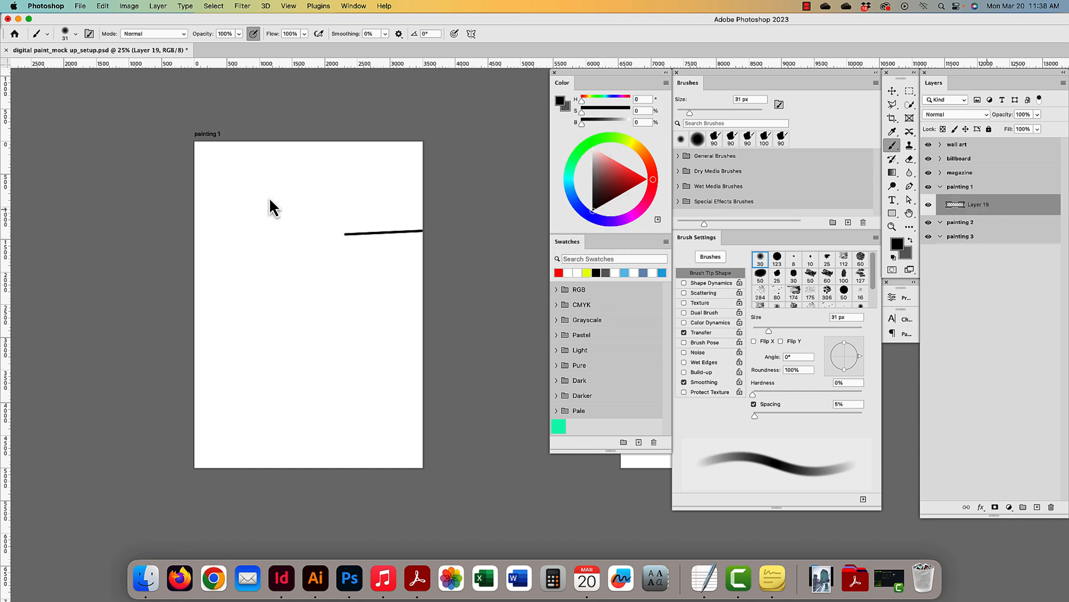
{"action": "key", "text": "super+z"}
{"action": "key", "text": "super+z"}
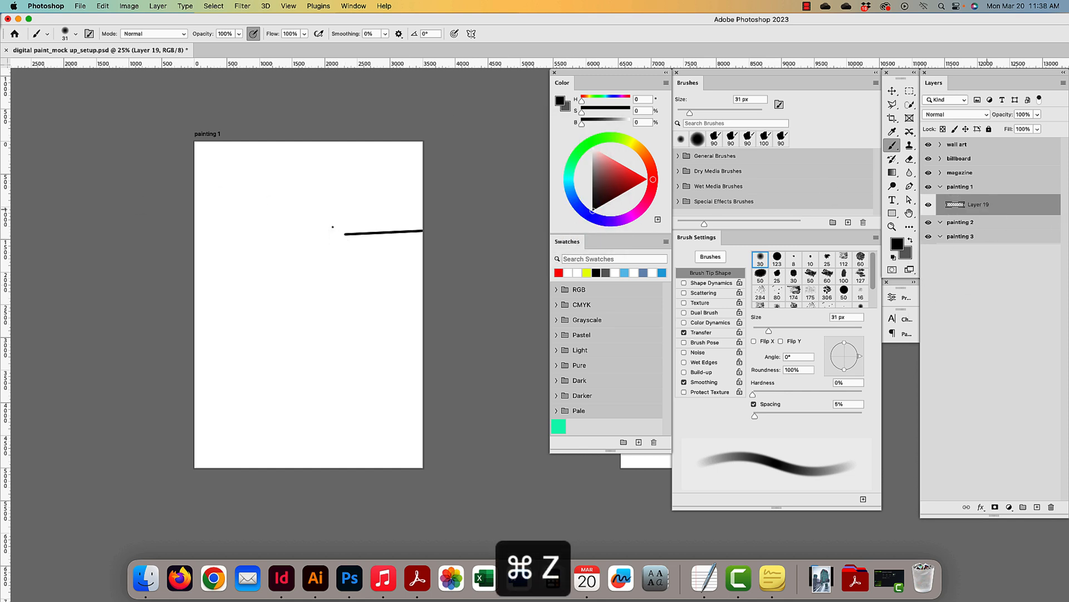
{"action": "key", "text": "super+z"}
{"action": "key", "text": "super+z"}
{"action": "key", "text": "super+z"}
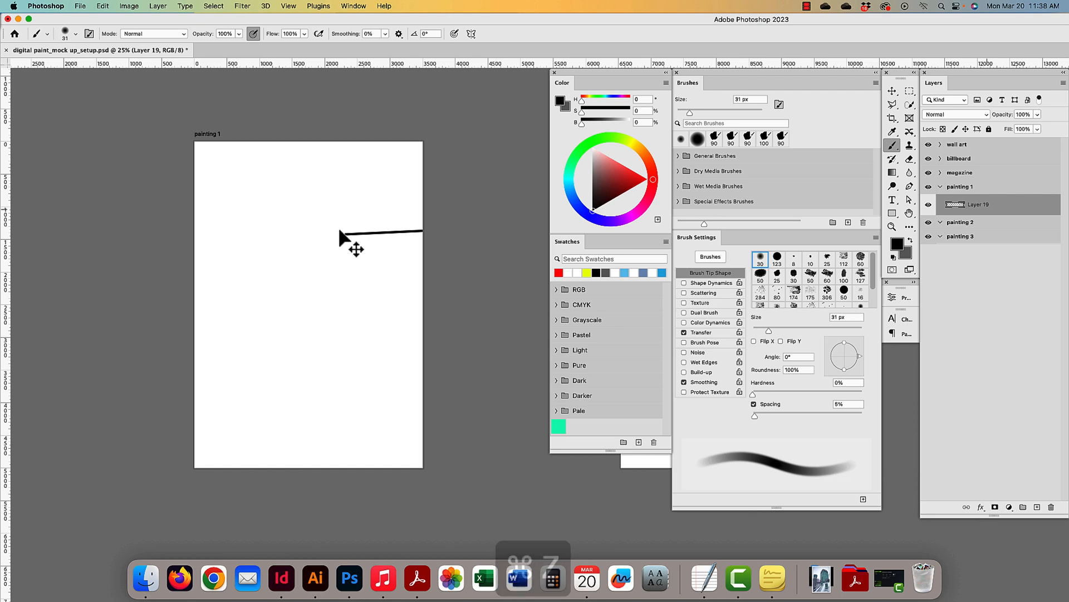
{"action": "key", "text": "super+z"}
{"action": "key", "text": "super+z"}
{"action": "key", "text": "super+z"}
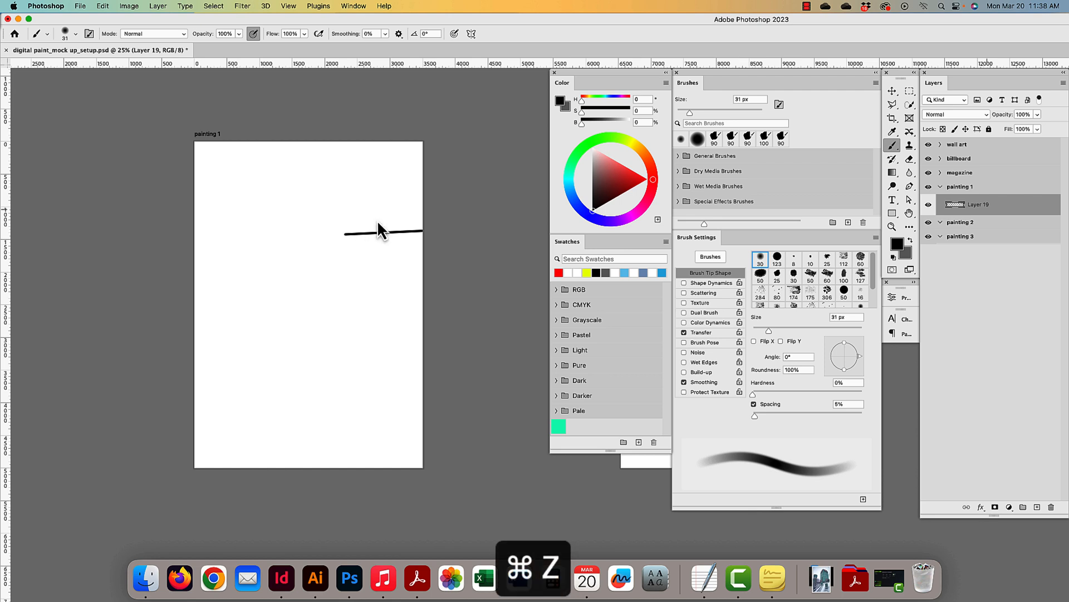
{"action": "key", "text": "super+z"}
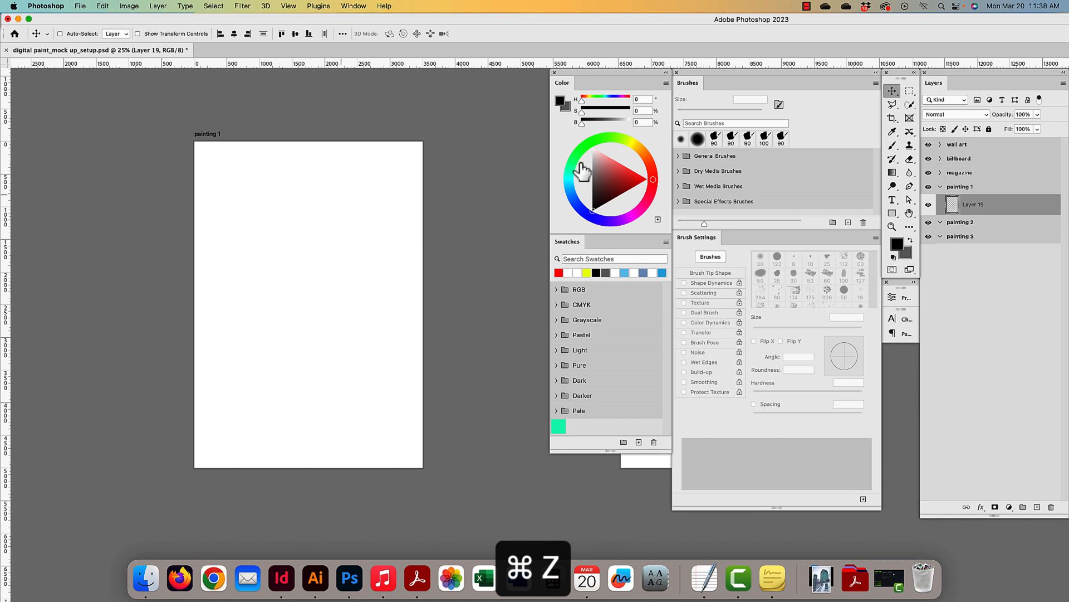
- Return to the Brush tool and resize it with the [ and ] keys
{"action": "left_click", "coordinate": [893, 145]}
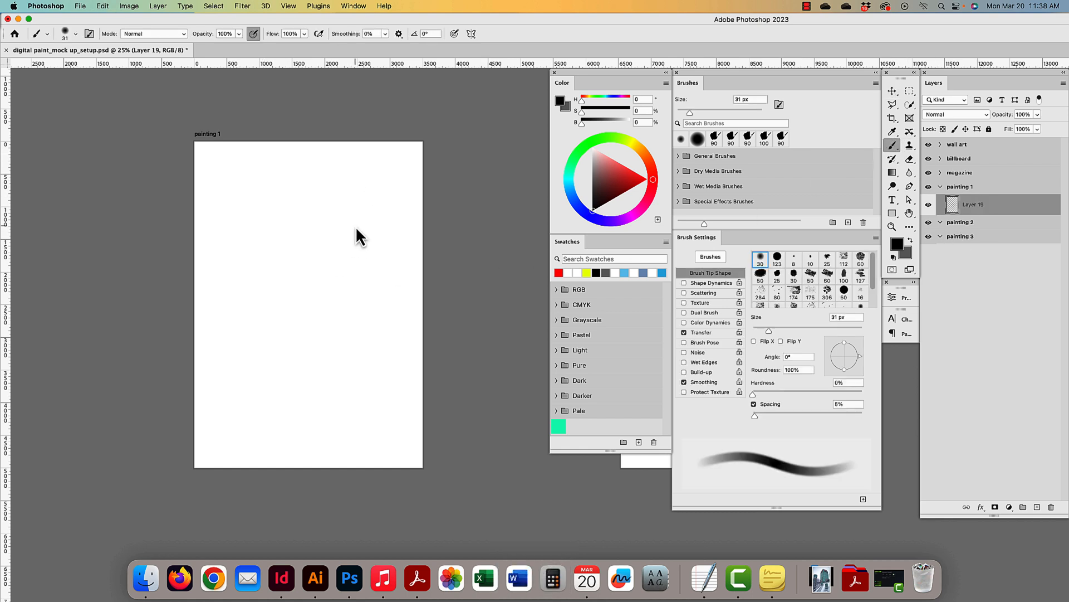
{"action": "key", "text": "bracketright"}
{"action": "key", "text": "bracketright"}
{"action": "key", "text": "bracketright"}
{"action": "key", "text": "bracketright"}
{"action": "key", "text": "bracketright"}
{"action": "key", "text": "bracketright"}
{"action": "key", "text": "bracketright"}
{"action": "key", "text": "bracketright"}
{"action": "key", "text": "bracketright"}
{"action": "key", "text": "bracketright"}
{"action": "key", "text": "bracketright"}
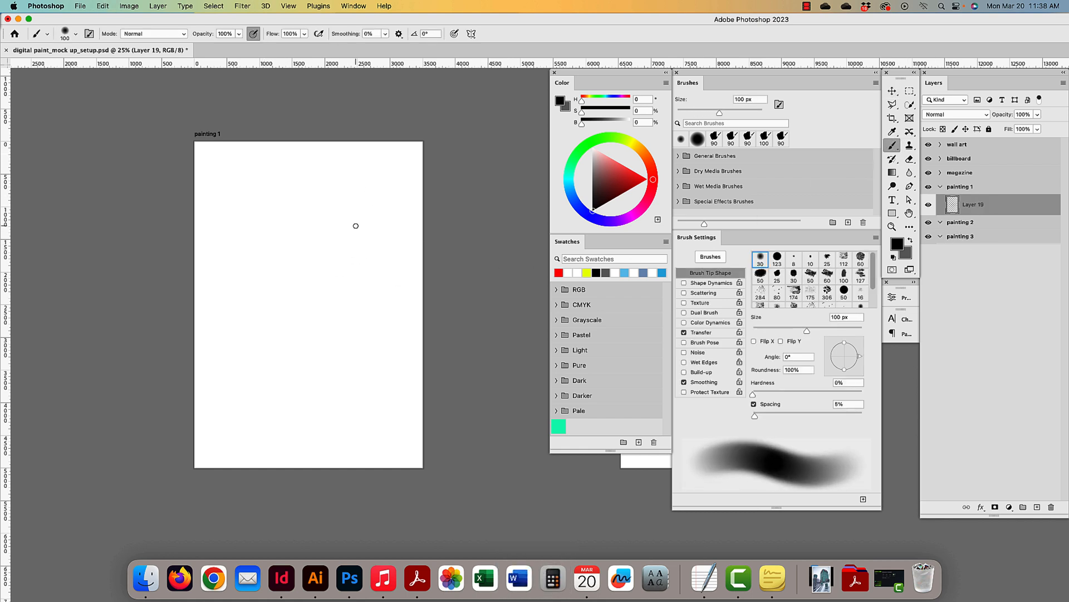
{"action": "key", "text": "bracketright"}
{"action": "key", "text": "bracketright"}
{"action": "key", "text": "bracketright"}
{"action": "key", "text": "bracketright"}
{"action": "key", "text": "bracketright"}
{"action": "key", "text": "bracketright"}
{"action": "key", "text": "bracketright"}
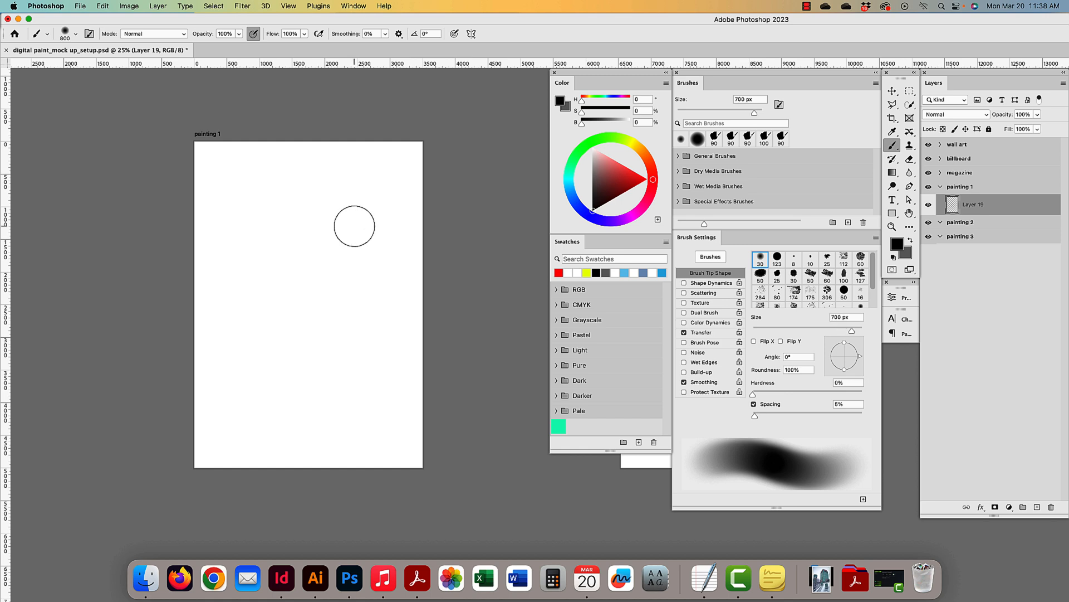
{"action": "key", "text": "bracketleft"}
{"action": "key", "text": "bracketleft"}
{"action": "key", "text": "bracketleft"}
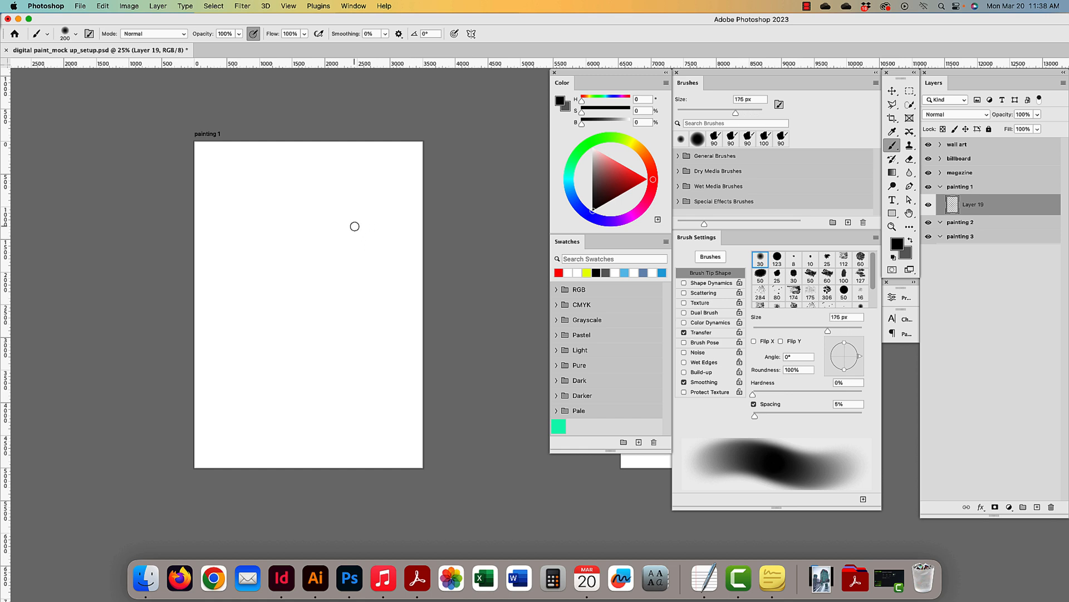
{"action": "key", "text": "bracketright"}
{"action": "key", "text": "bracketright"}
{"action": "key", "text": "bracketright"}
{"action": "key", "text": "bracketright"}
{"action": "key", "text": "bracketright"}
{"action": "left_click", "coordinate": [183, 34]}
{"action": "left_click", "coordinate": [169, 32]}
{"action": "left_click_drag", "start_coordinate": [253, 189], "coordinate": [248, 357]}
{"action": "key", "text": "super+z"}
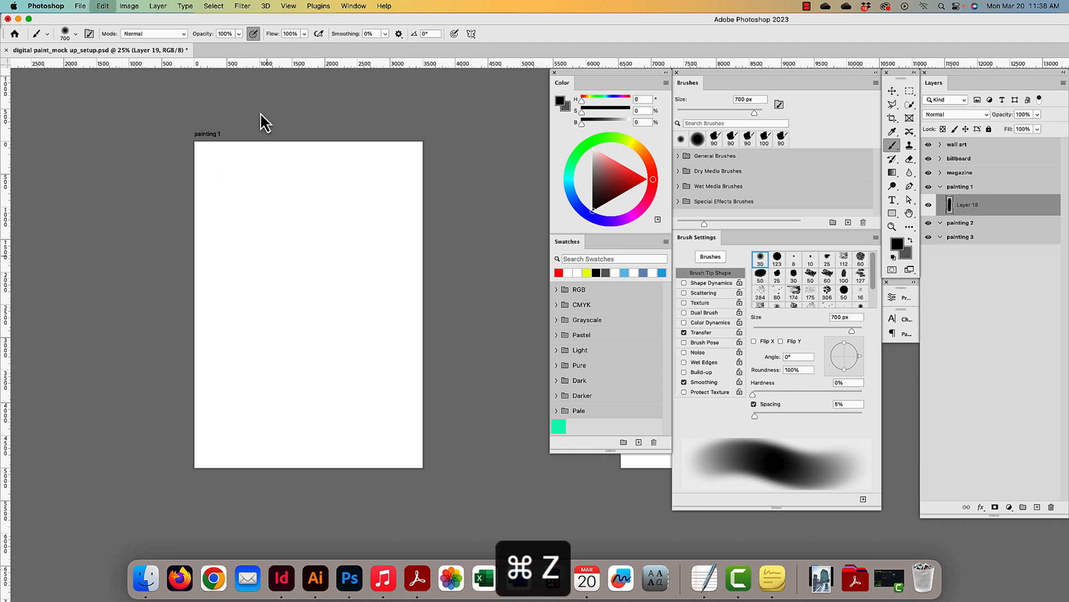
{"action": "left_click", "coordinate": [225, 33]}
{"action": "type", "text": "50"}
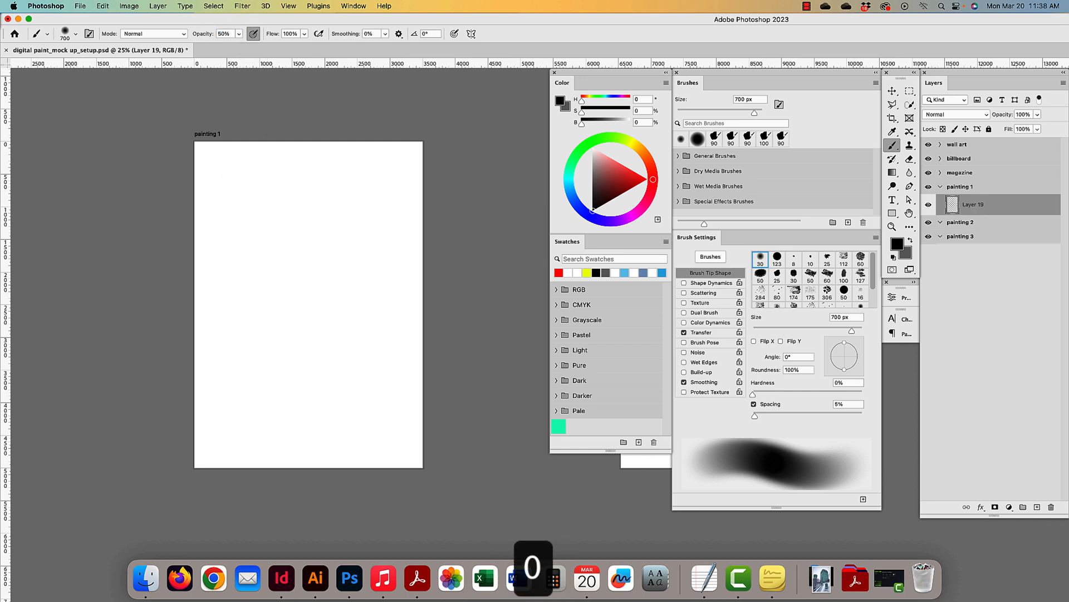
{"action": "left_click_drag", "start_coordinate": [248, 174], "coordinate": [246, 396]}
{"action": "key", "text": "super+z"}
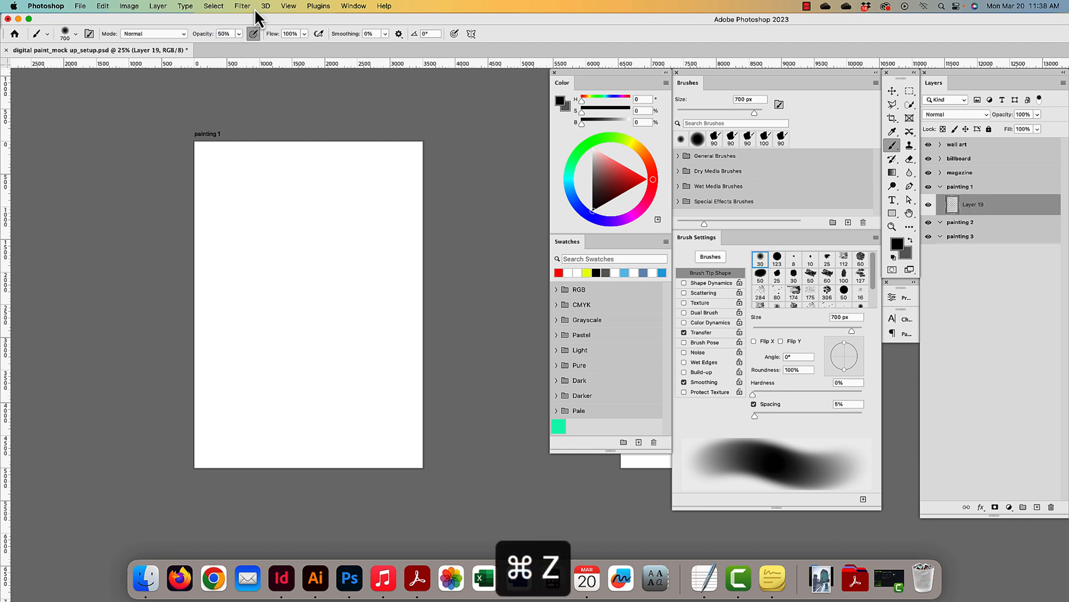
{"action": "left_click", "coordinate": [230, 32]}
{"action": "type", "text": "10"}
{"action": "left_click_drag", "start_coordinate": [272, 188], "coordinate": [287, 394]}
{"action": "key", "text": "super+z"}
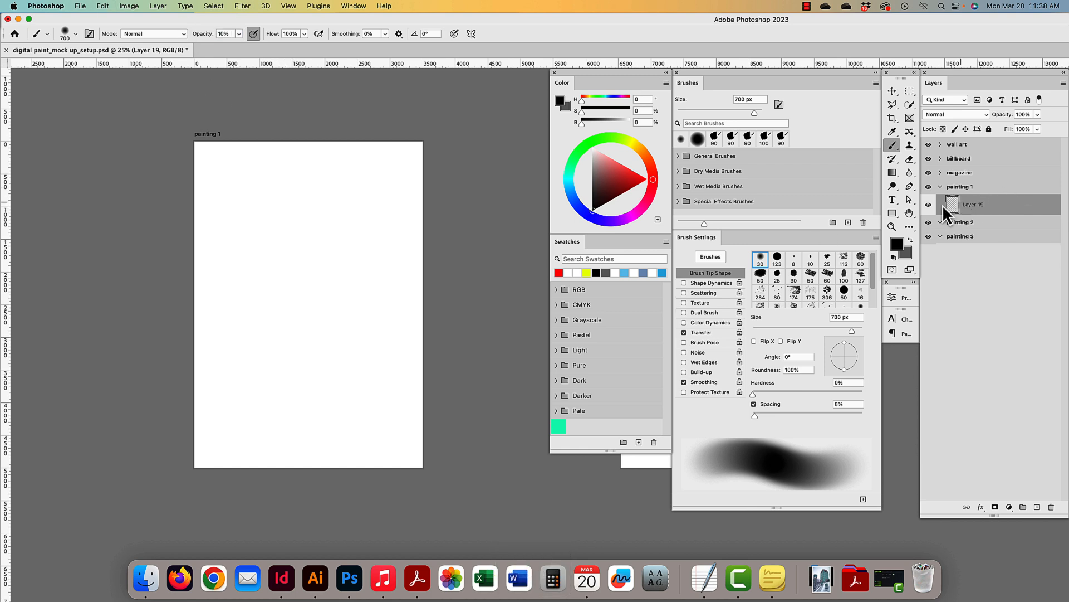
{"action": "left_click", "coordinate": [234, 34]}
{"action": "type", "text": "100"}
{"action": "left_click", "coordinate": [304, 35]}
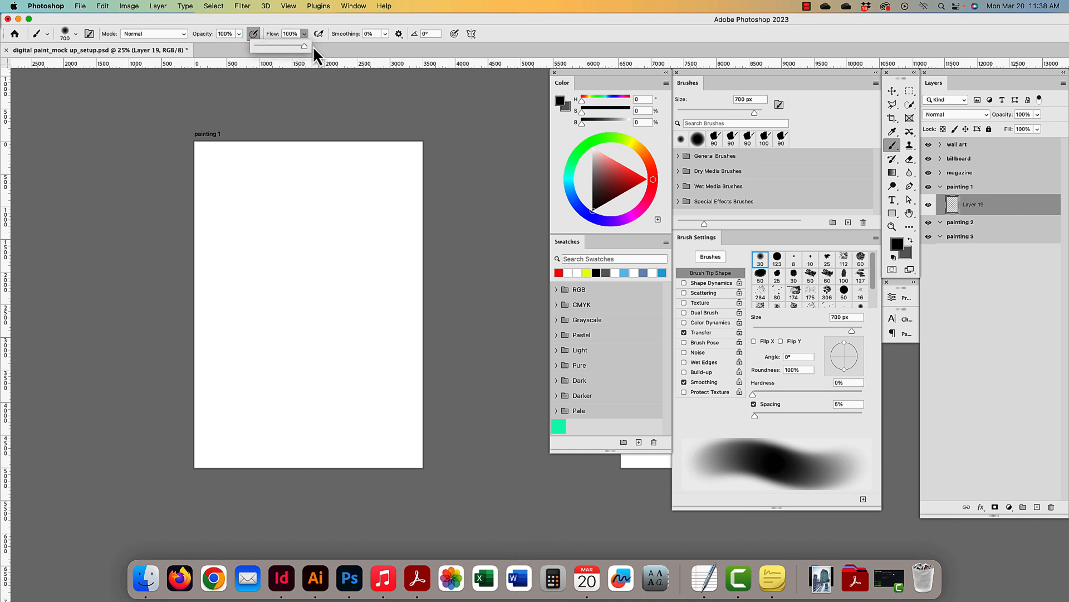
{"action": "left_click_drag", "start_coordinate": [251, 196], "coordinate": [246, 341]}
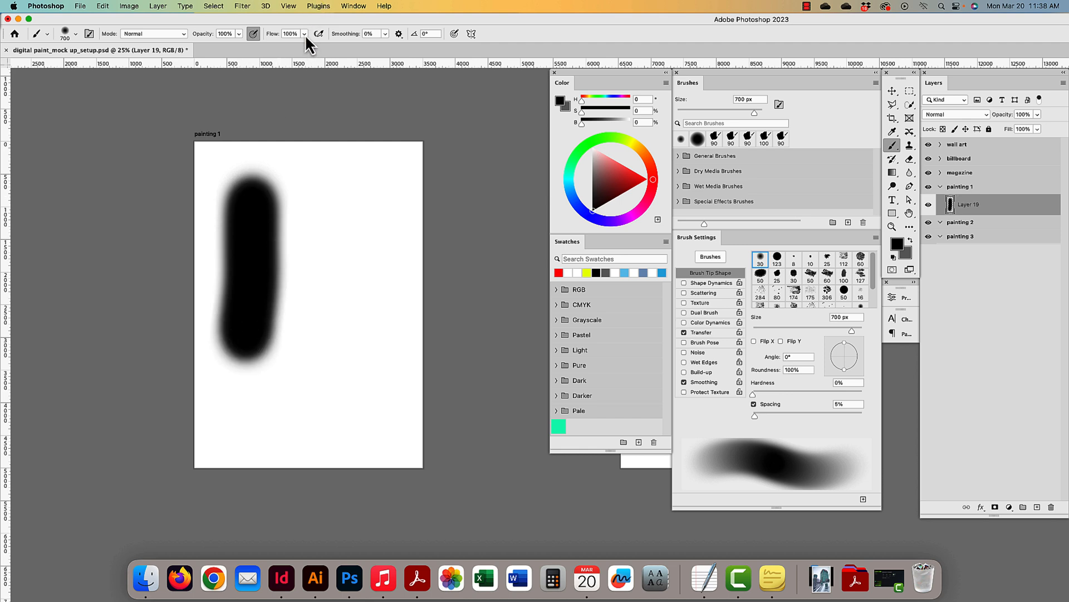
{"action": "double_click", "coordinate": [290, 34]}
{"action": "type", "text": "5"}
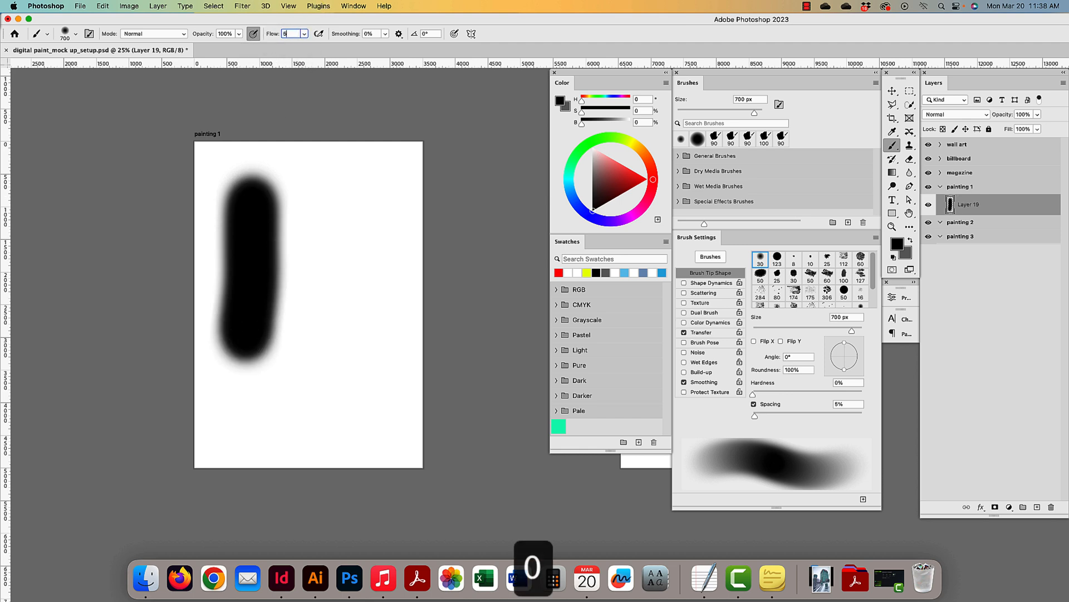
{"action": "type", "text": "0"}
{"action": "left_click_drag", "start_coordinate": [308, 179], "coordinate": [305, 356]}
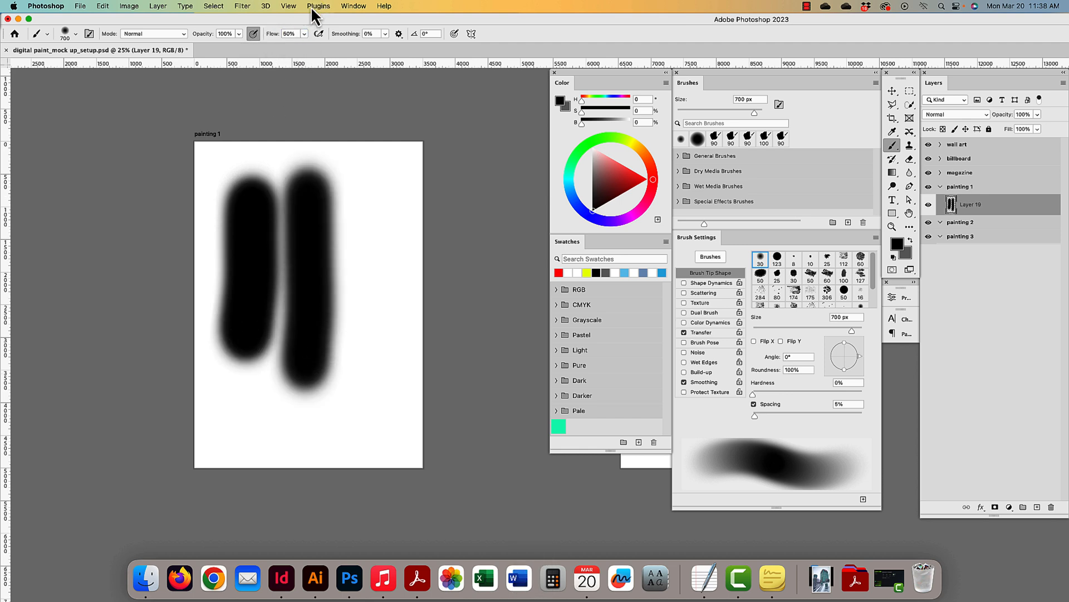
{"action": "double_click", "coordinate": [294, 33]}
{"action": "type", "text": "10"}
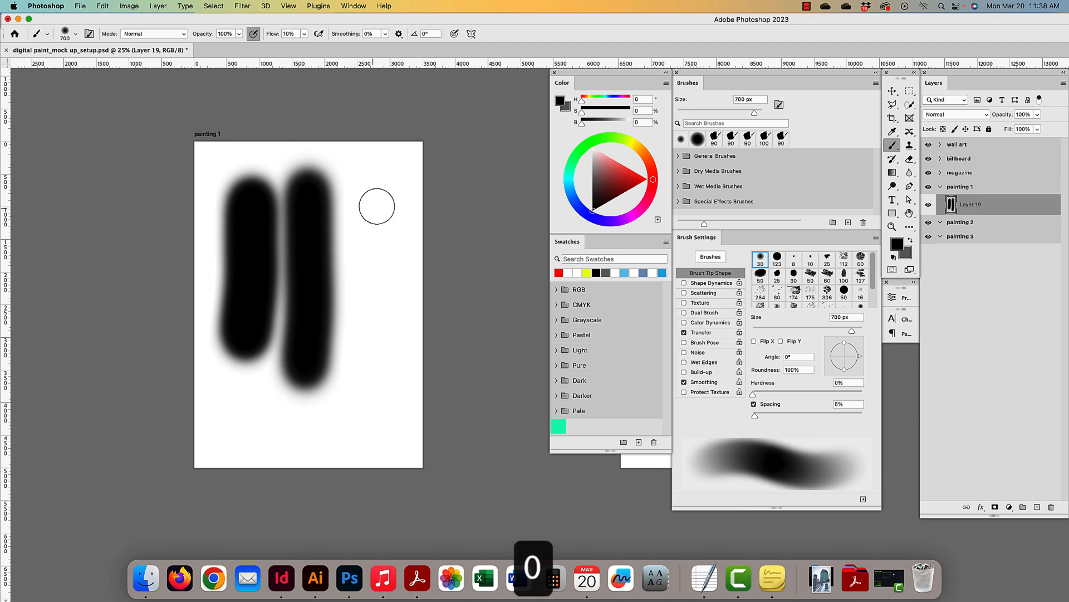
{"action": "left_click_drag", "start_coordinate": [376, 207], "coordinate": [377, 371]}
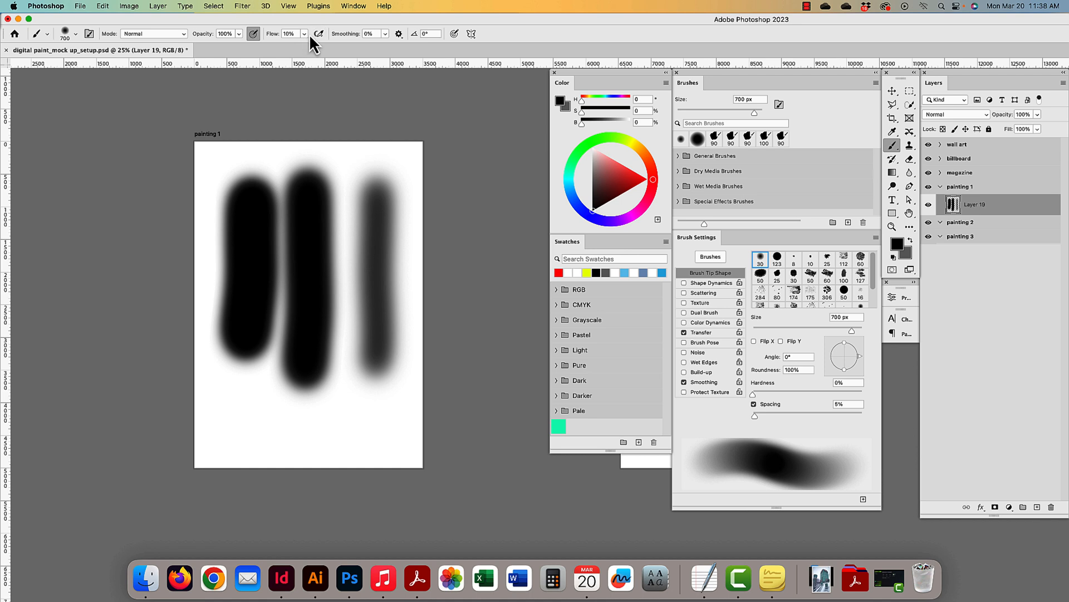
{"action": "key", "text": "super+z"}
{"action": "key", "text": "super+z"}
{"action": "key", "text": "super+z"}
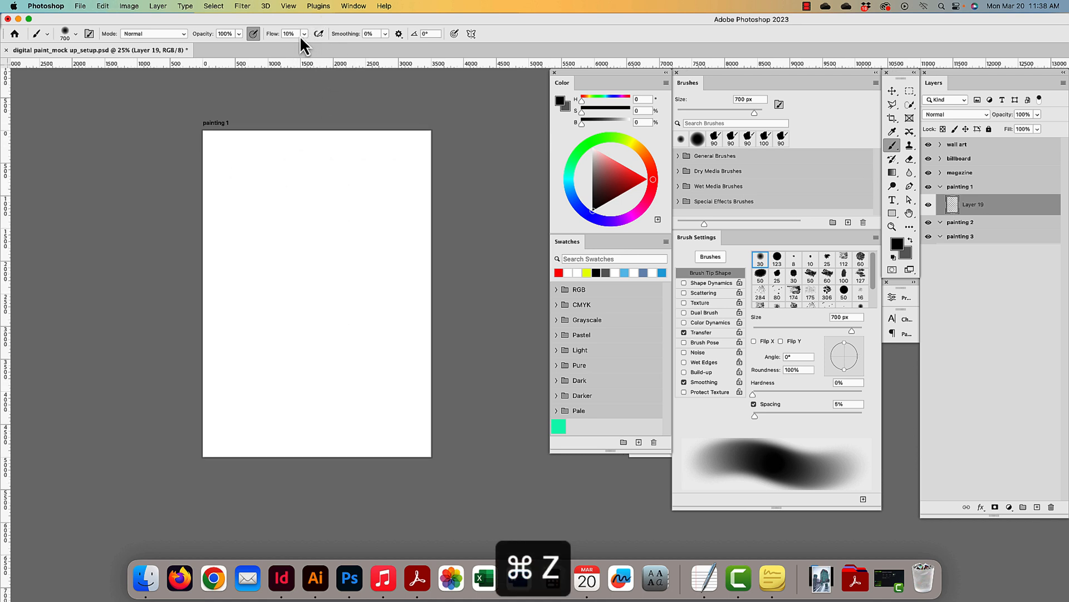
{"action": "left_click", "coordinate": [296, 34]}
{"action": "type", "text": "100"}
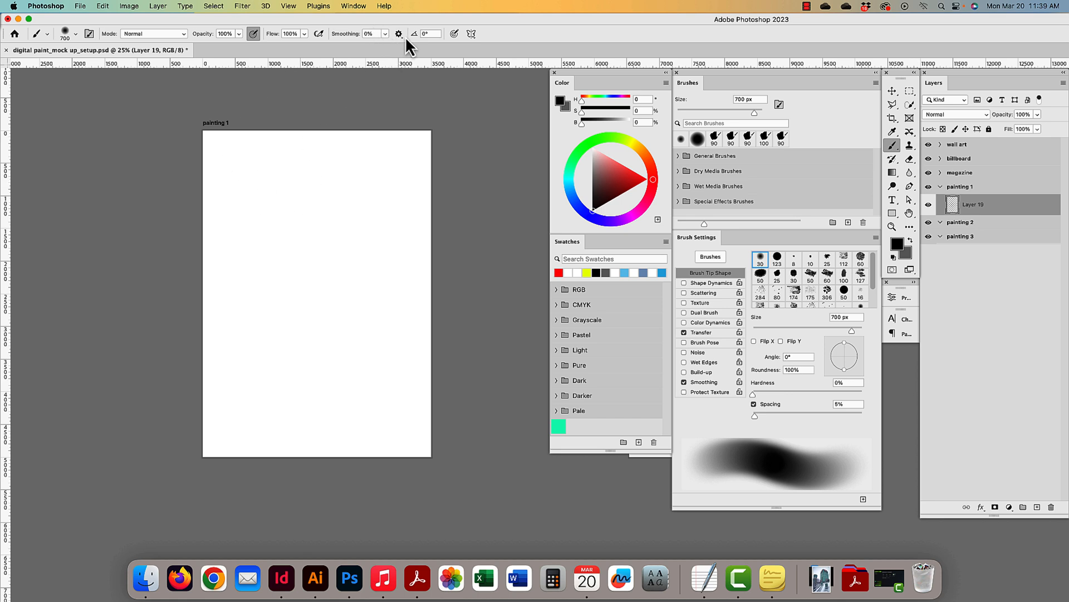
- Compare test strokes at smoothing 100%, 10% and 0%, then undo them
{"action": "left_click", "coordinate": [386, 34]}
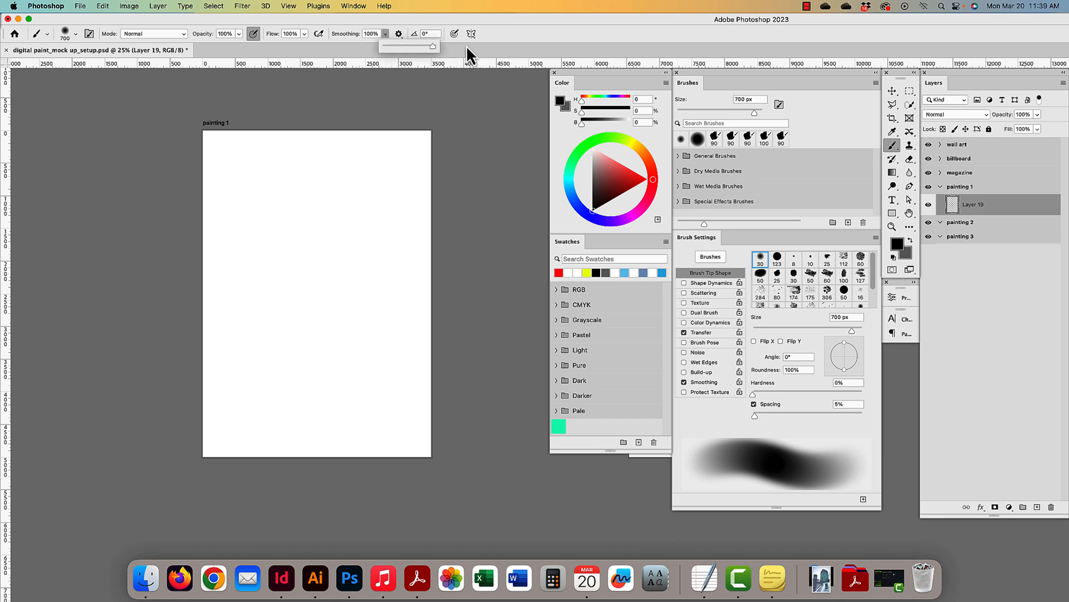
{"action": "left_click_drag", "start_coordinate": [248, 167], "coordinate": [250, 382]}
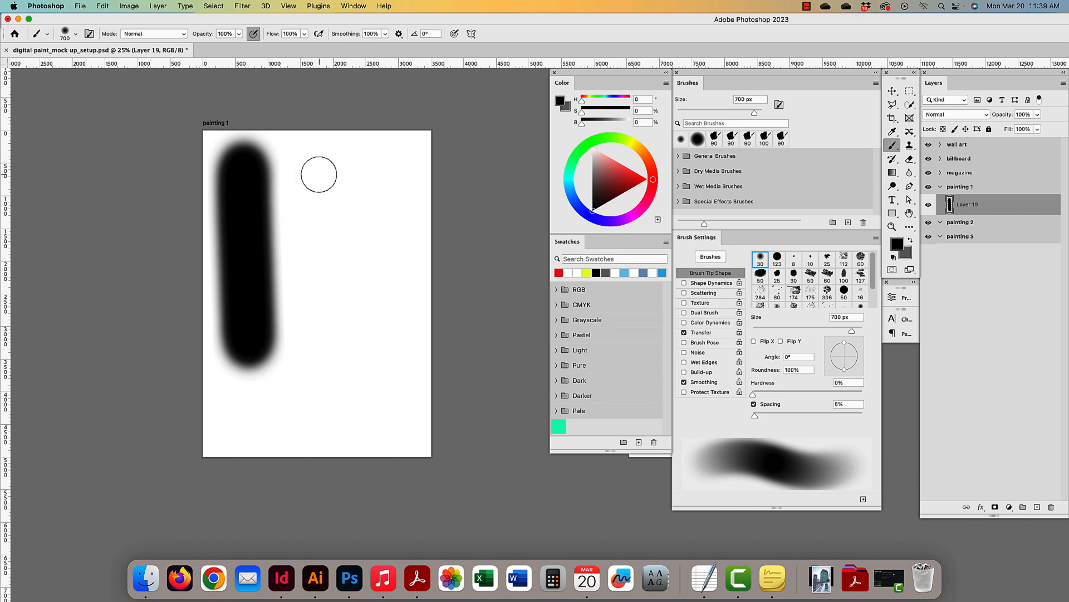
{"action": "left_click_drag", "start_coordinate": [314, 159], "coordinate": [351, 457]}
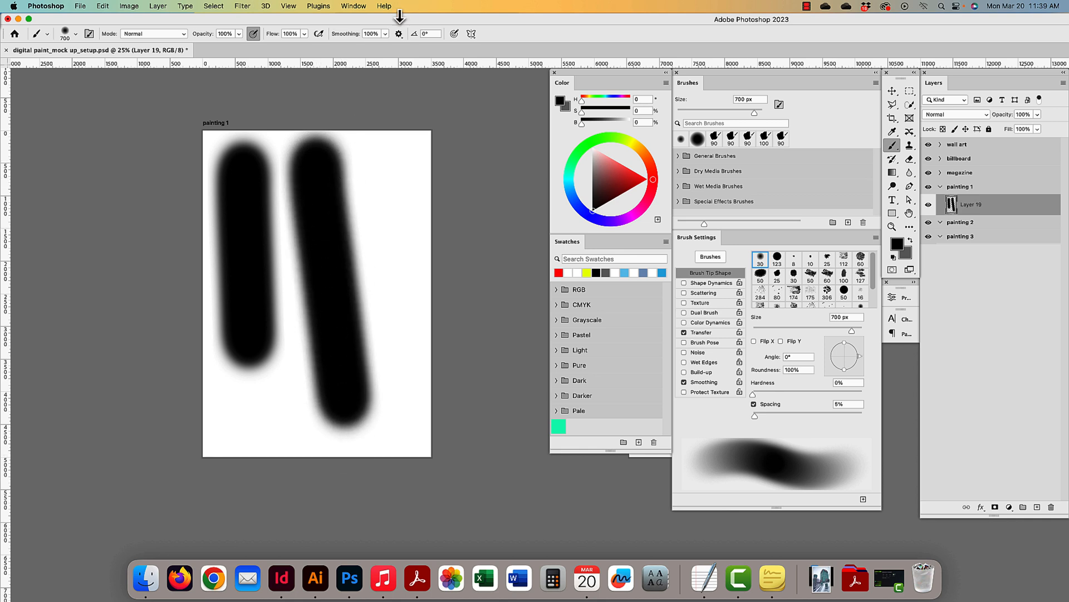
{"action": "left_click", "coordinate": [377, 34]}
{"action": "type", "text": "10"}
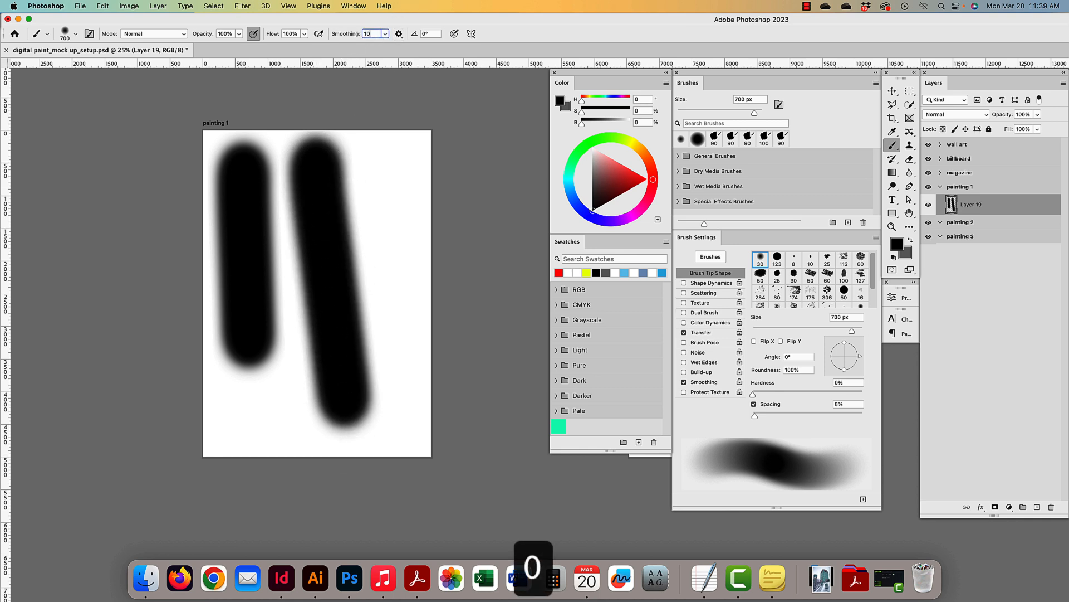
{"action": "mouse_move", "coordinate": [401, 158]}
{"action": "left_mouse_down"}
{"action": "mouse_move", "coordinate": [398, 468]}
{"action": "mouse_move", "coordinate": [408, 134]}
{"action": "left_mouse_up"}
{"action": "left_click", "coordinate": [385, 34]}
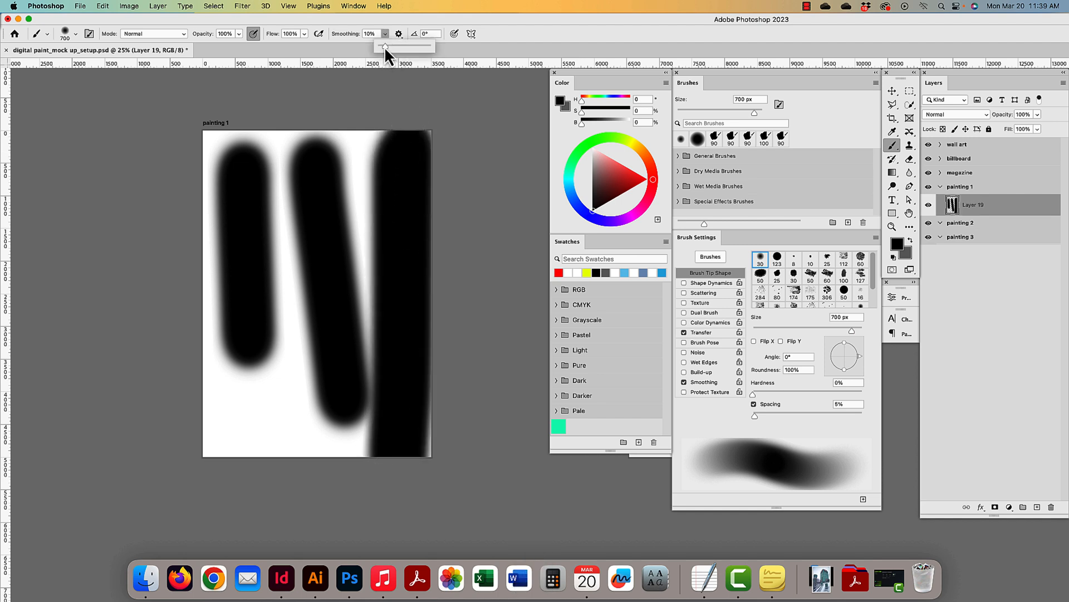
{"action": "left_click_drag", "start_coordinate": [385, 46], "coordinate": [377, 47]}
{"action": "mouse_move", "coordinate": [232, 420]}
{"action": "left_mouse_down"}
{"action": "mouse_move", "coordinate": [250, 404]}
{"action": "mouse_move", "coordinate": [294, 436]}
{"action": "mouse_move", "coordinate": [309, 397]}
{"action": "mouse_move", "coordinate": [268, 368]}
{"action": "left_mouse_up"}
{"action": "key", "text": "super+z"}
{"action": "key", "text": "super+z"}
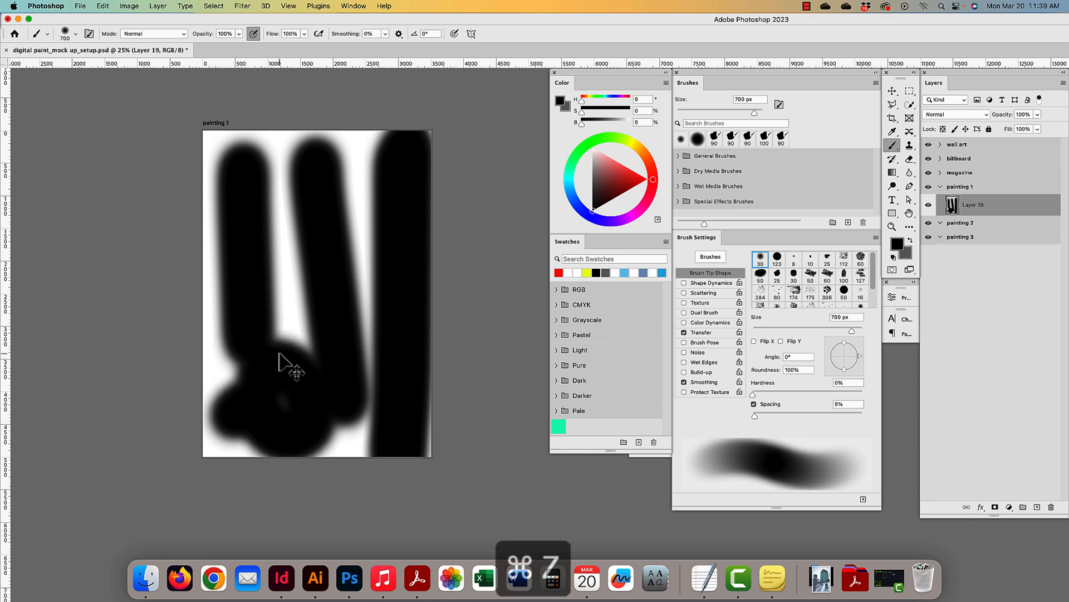
{"action": "key", "text": "super+z"}
{"action": "key", "text": "super+z"}
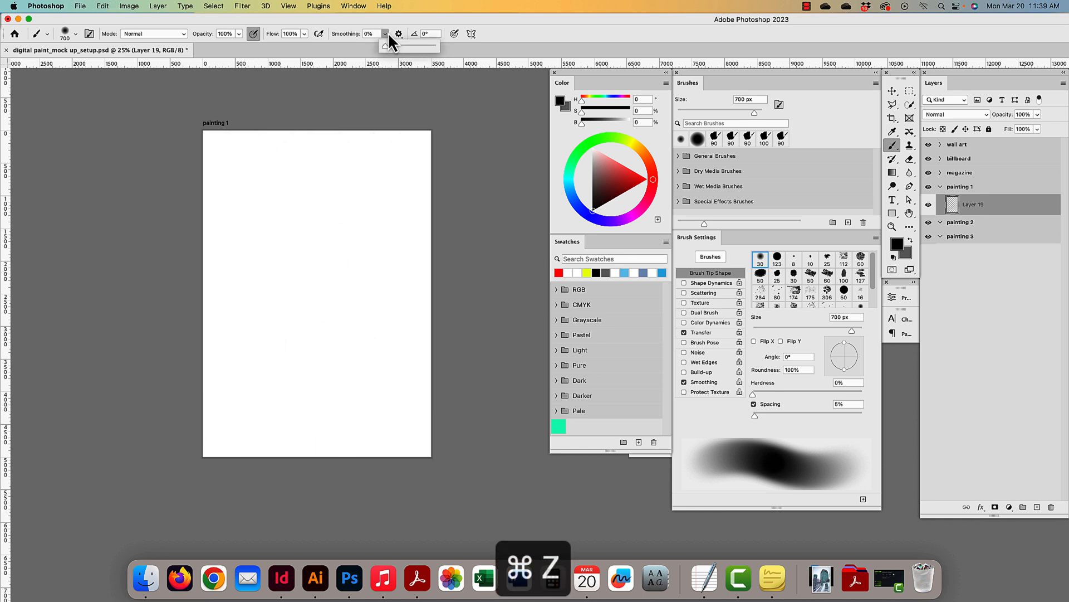
- Set smoothing back to 100%, paint test strokes, and undo them
{"action": "left_click", "coordinate": [385, 34]}
{"action": "left_click_drag", "start_coordinate": [385, 46], "coordinate": [471, 46]}
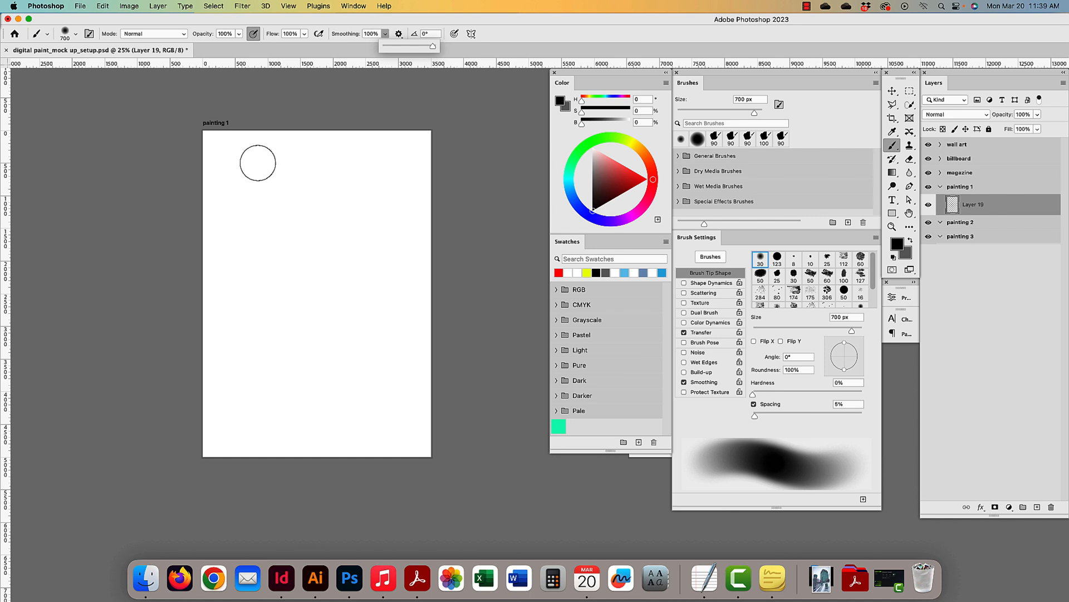
{"action": "mouse_move", "coordinate": [229, 158]}
{"action": "left_mouse_down"}
{"action": "mouse_move", "coordinate": [297, 341]}
{"action": "mouse_move", "coordinate": [337, 411]}
{"action": "left_mouse_up"}
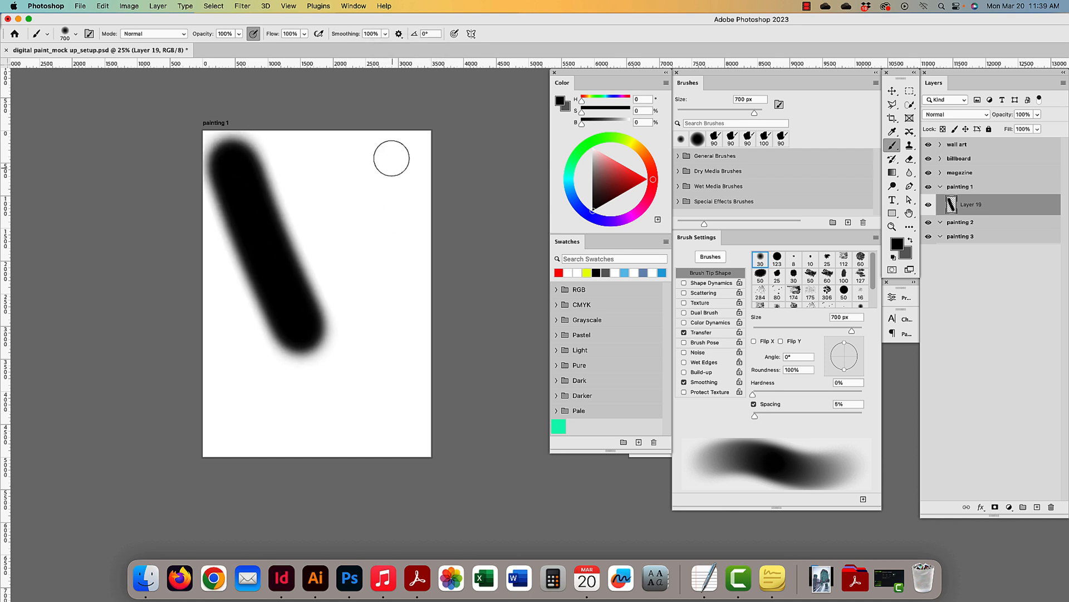
{"action": "mouse_move", "coordinate": [389, 150]}
{"action": "left_mouse_down"}
{"action": "mouse_move", "coordinate": [391, 266]}
{"action": "mouse_move", "coordinate": [250, 443]}
{"action": "left_mouse_up"}
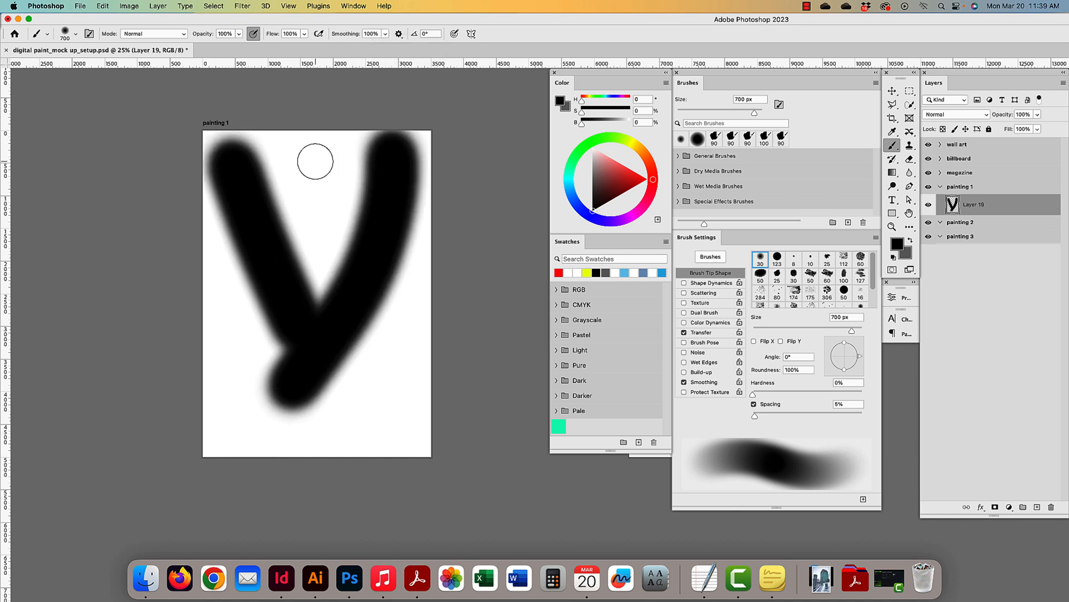
{"action": "mouse_move", "coordinate": [315, 166]}
{"action": "left_mouse_down"}
{"action": "mouse_move", "coordinate": [406, 375]}
{"action": "mouse_move", "coordinate": [421, 387]}
{"action": "mouse_move", "coordinate": [263, 437]}
{"action": "left_mouse_up"}
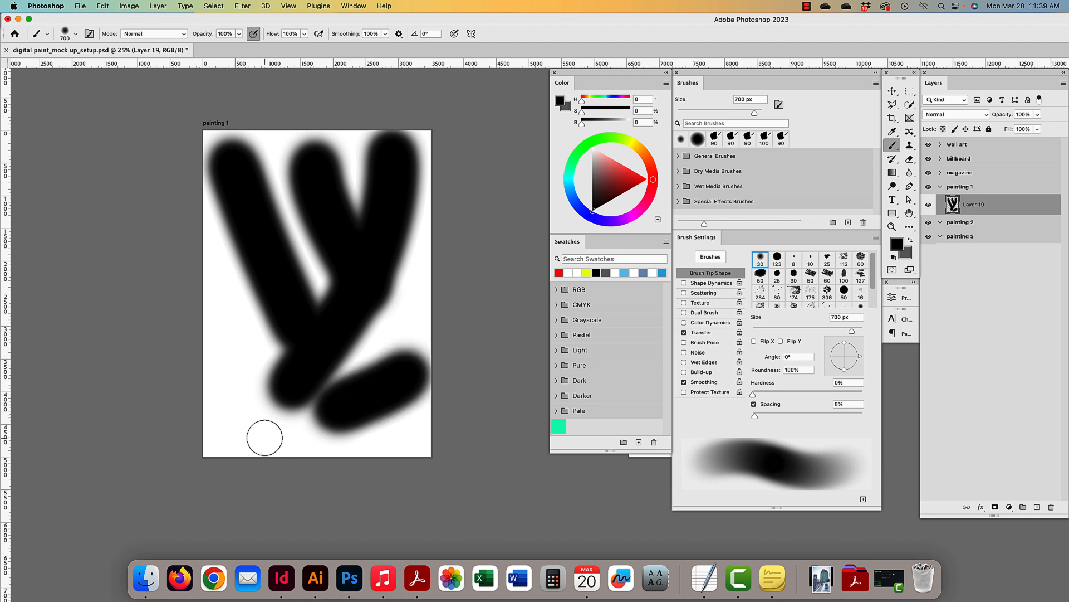
{"action": "key", "text": "super+z"}
{"action": "key", "text": "super+z"}
{"action": "key", "text": "super+z"}
{"action": "key", "text": "super+z"}
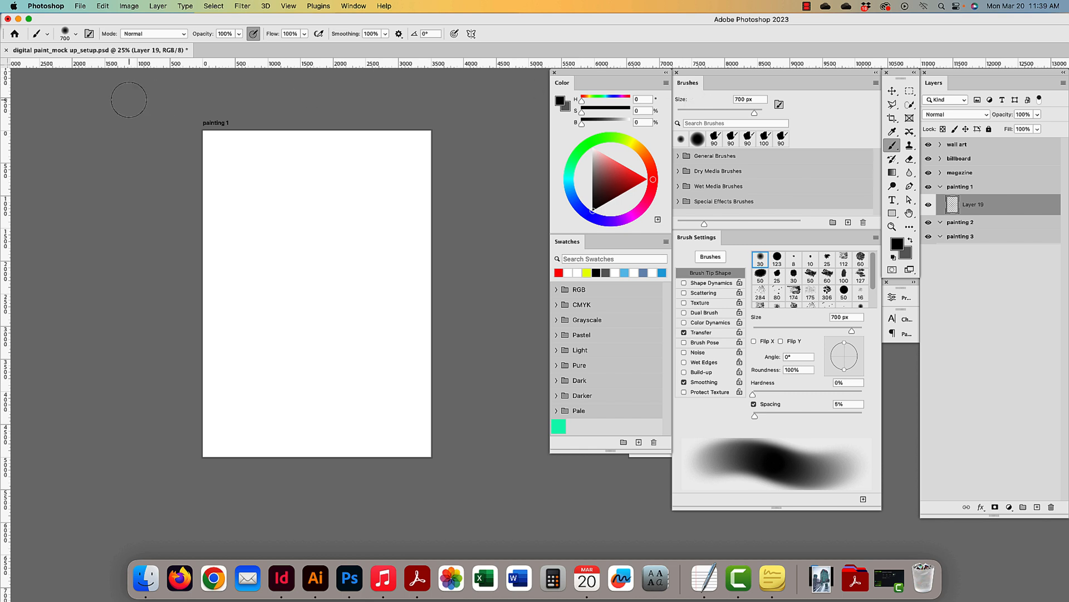
- Try the Dry Media pastel brush at 300 px and undo its test stroke
{"action": "left_click", "coordinate": [74, 34]}
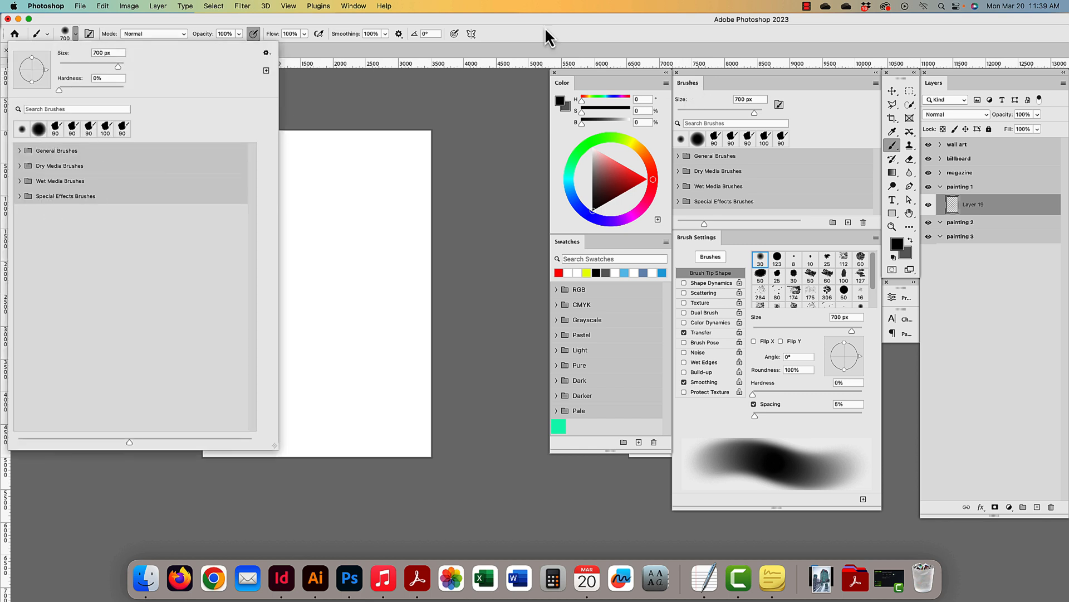
{"action": "left_click", "coordinate": [834, 147]}
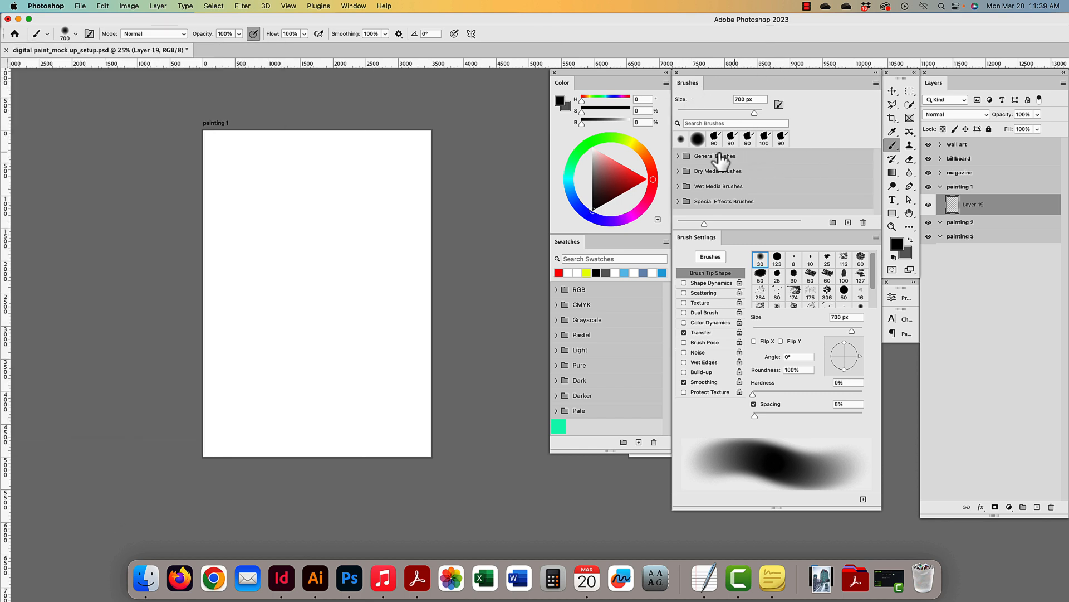
{"action": "left_click", "coordinate": [678, 156]}
{"action": "left_click_drag", "start_coordinate": [767, 230], "coordinate": [767, 377]}
{"action": "left_click", "coordinate": [679, 157]}
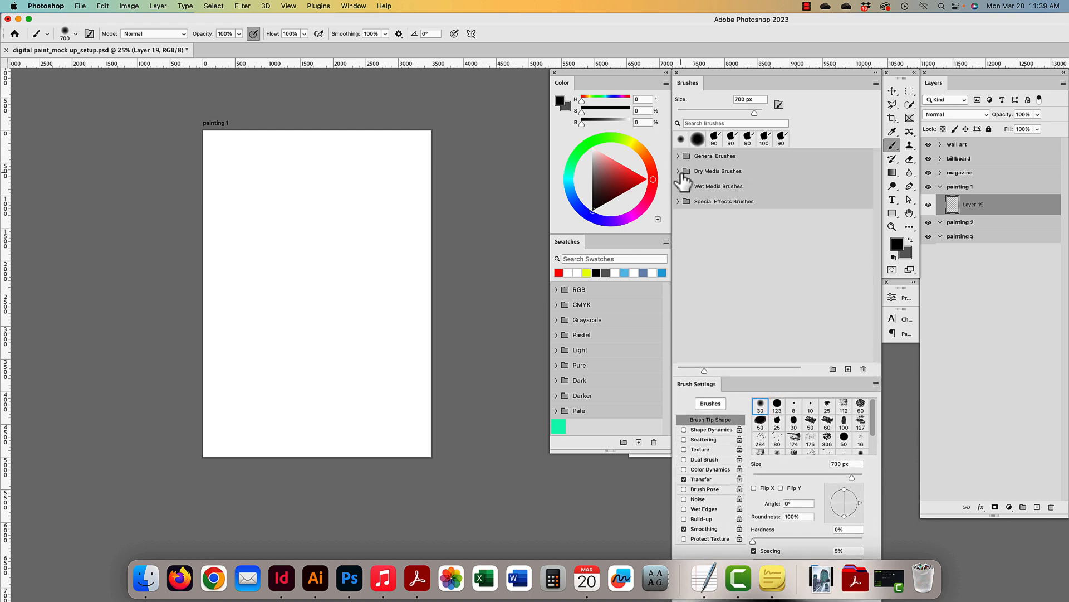
{"action": "left_click", "coordinate": [679, 171]}
{"action": "left_click", "coordinate": [724, 238]}
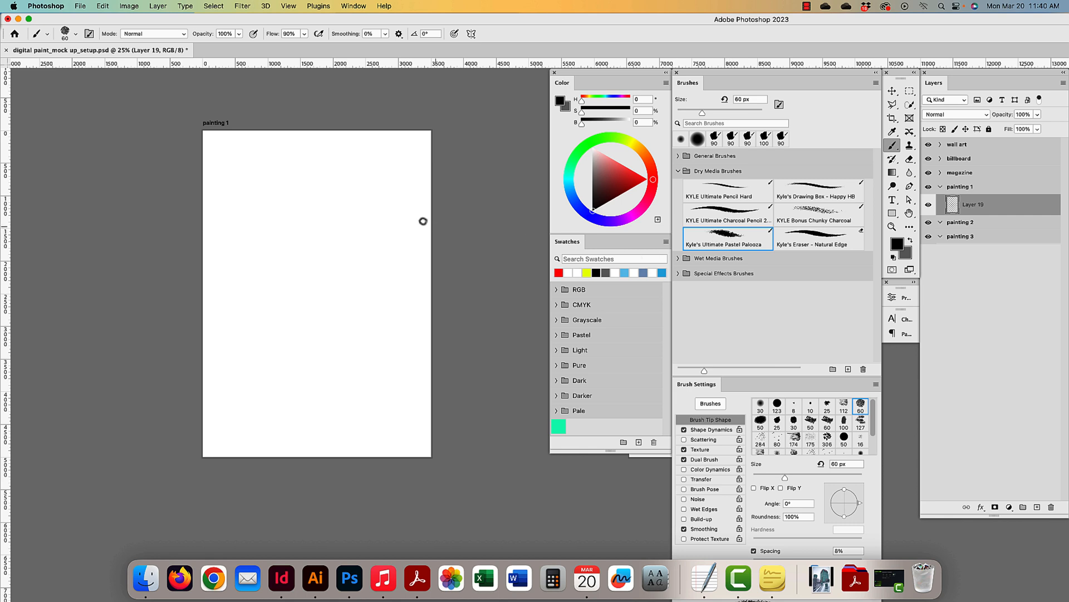
{"action": "key", "text": "bracketright"}
{"action": "key", "text": "bracketright"}
{"action": "key", "text": "bracketright"}
{"action": "key", "text": "bracketright"}
{"action": "key", "text": "bracketright"}
{"action": "key", "text": "bracketright"}
{"action": "key", "text": "bracketright"}
{"action": "key", "text": "bracketright"}
{"action": "key", "text": "bracketright"}
{"action": "key", "text": "bracketright"}
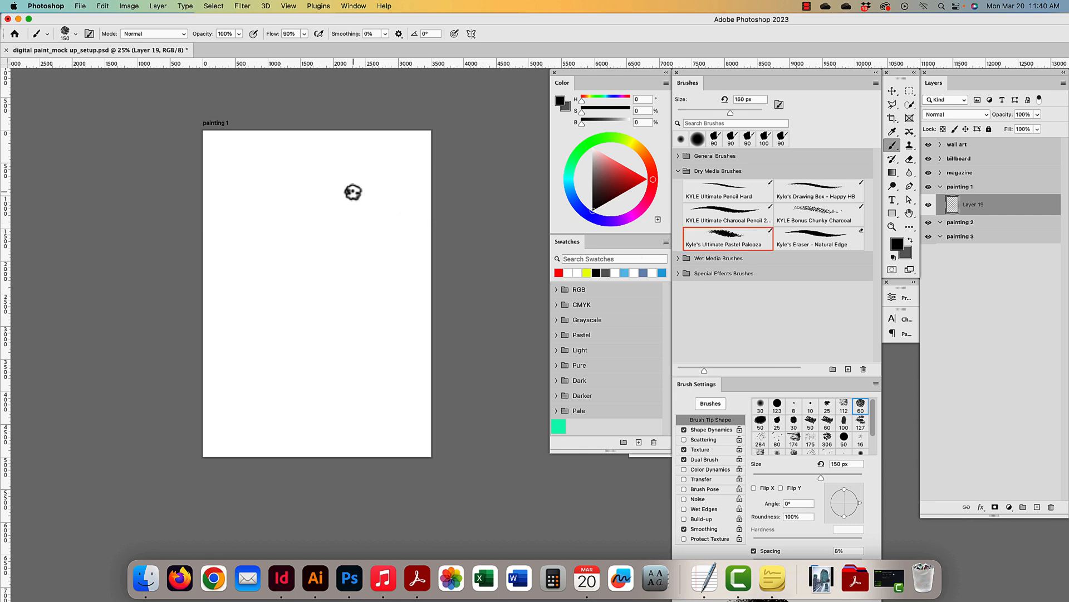
{"action": "left_click_drag", "start_coordinate": [374, 163], "coordinate": [238, 351]}
{"action": "key", "text": "super+z"}
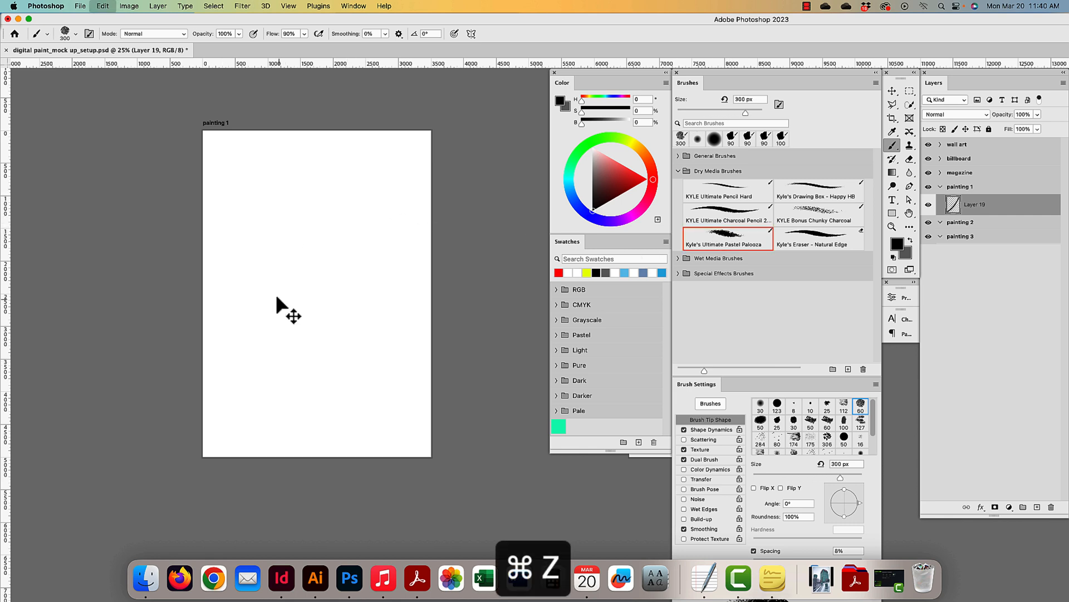
- Try the Wet Blender 50 smudge brush, undo it, and enlarge it to 600 px
{"action": "left_click", "coordinate": [679, 171]}
{"action": "left_click", "coordinate": [679, 186]}
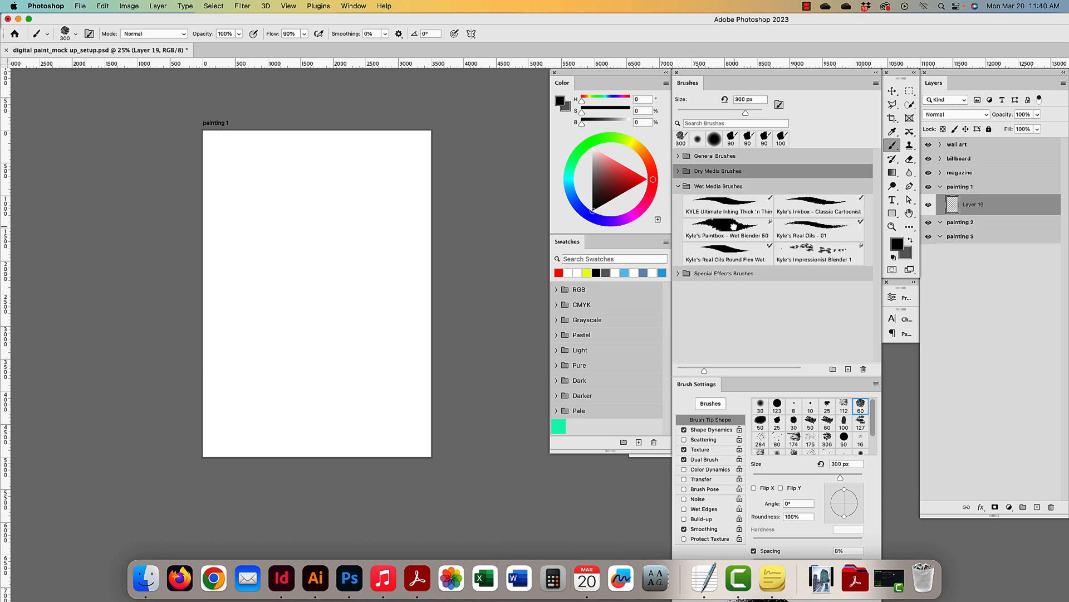
{"action": "left_click", "coordinate": [727, 227]}
{"action": "left_click_drag", "start_coordinate": [335, 177], "coordinate": [332, 184]}
{"action": "key", "text": "super+z"}
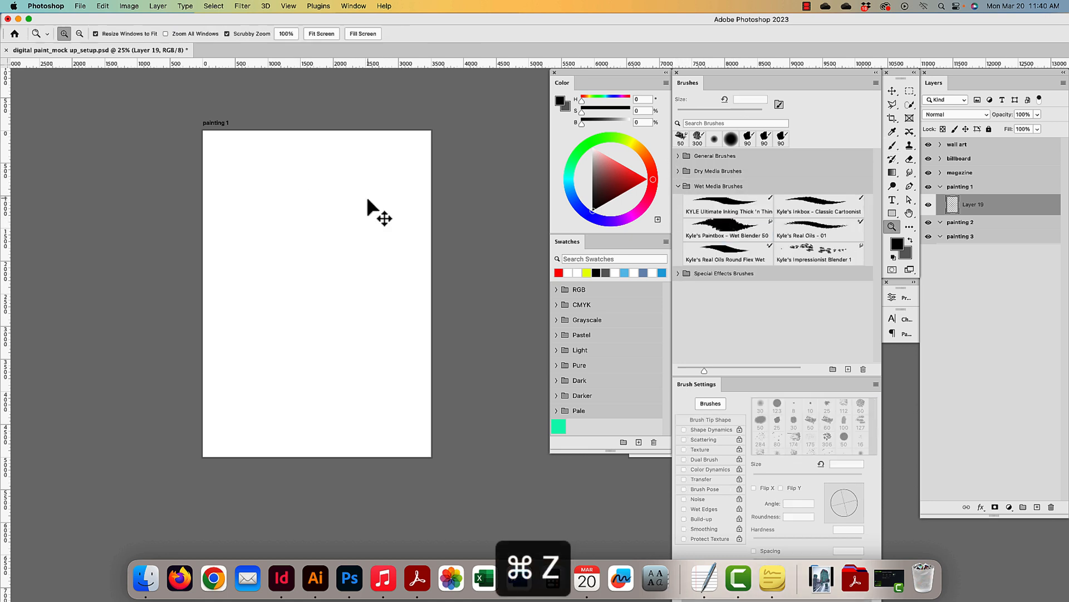
{"action": "key", "text": "bracketright"}
{"action": "key", "text": "bracketright"}
{"action": "key", "text": "bracketright"}
{"action": "key", "text": "bracketright"}
{"action": "key", "text": "bracketright"}
{"action": "key", "text": "bracketright"}
{"action": "key", "text": "bracketright"}
{"action": "key", "text": "bracketright"}
{"action": "key", "text": "bracketright"}
{"action": "key", "text": "bracketright"}
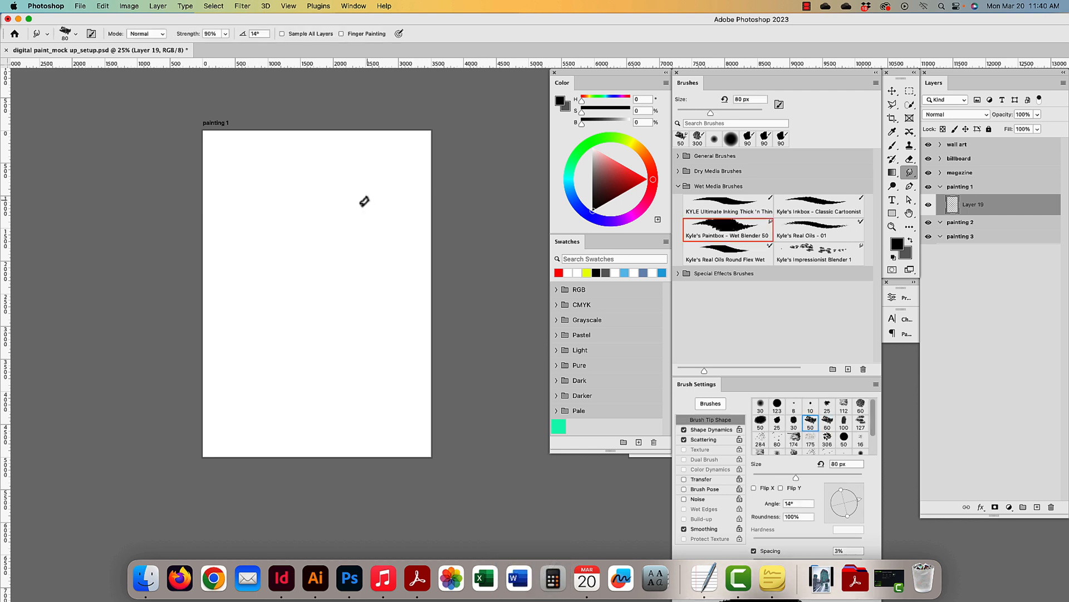
{"action": "key", "text": "bracketright"}
{"action": "key", "text": "bracketright"}
{"action": "key", "text": "bracketright"}
{"action": "key", "text": "bracketright"}
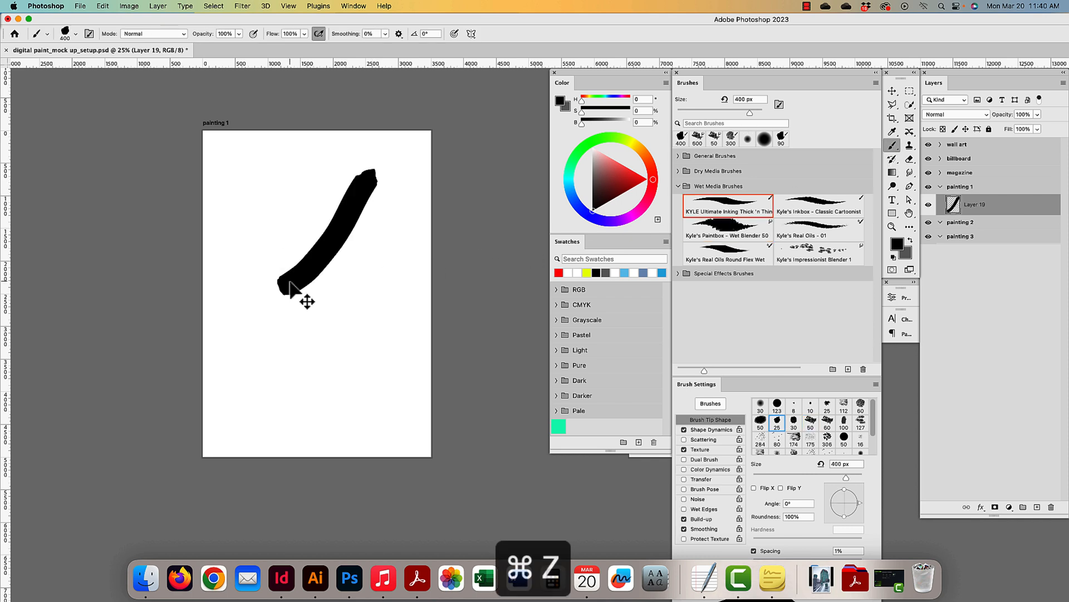
- Undo the Ultimate Inking test strokes, collapse Wet Media, and enlarge Brush Settings
{"action": "key", "text": "super+z"}
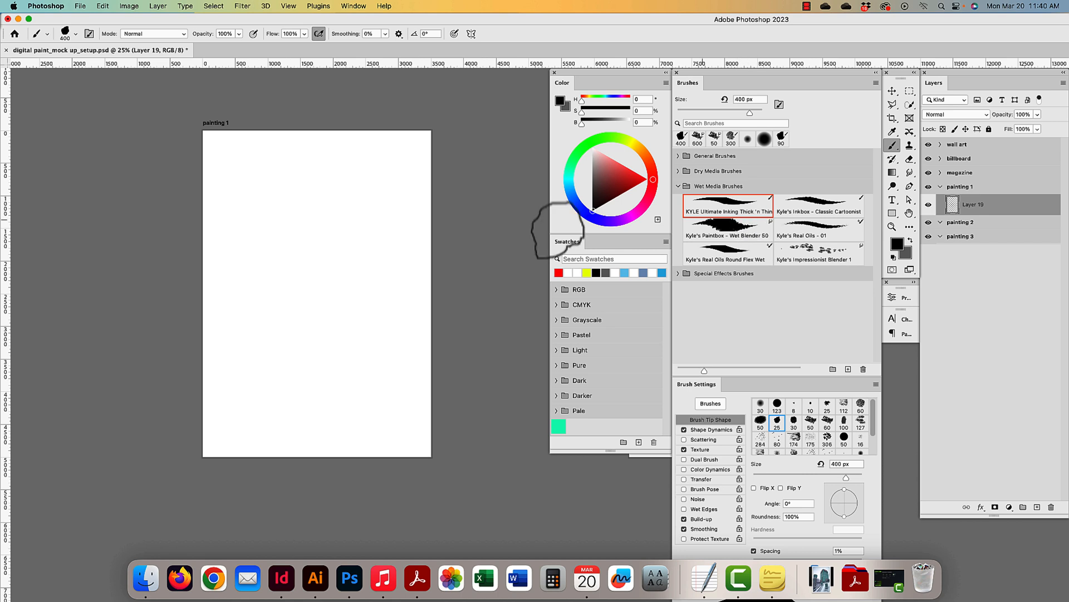
{"action": "left_click_drag", "start_coordinate": [403, 170], "coordinate": [233, 359]}
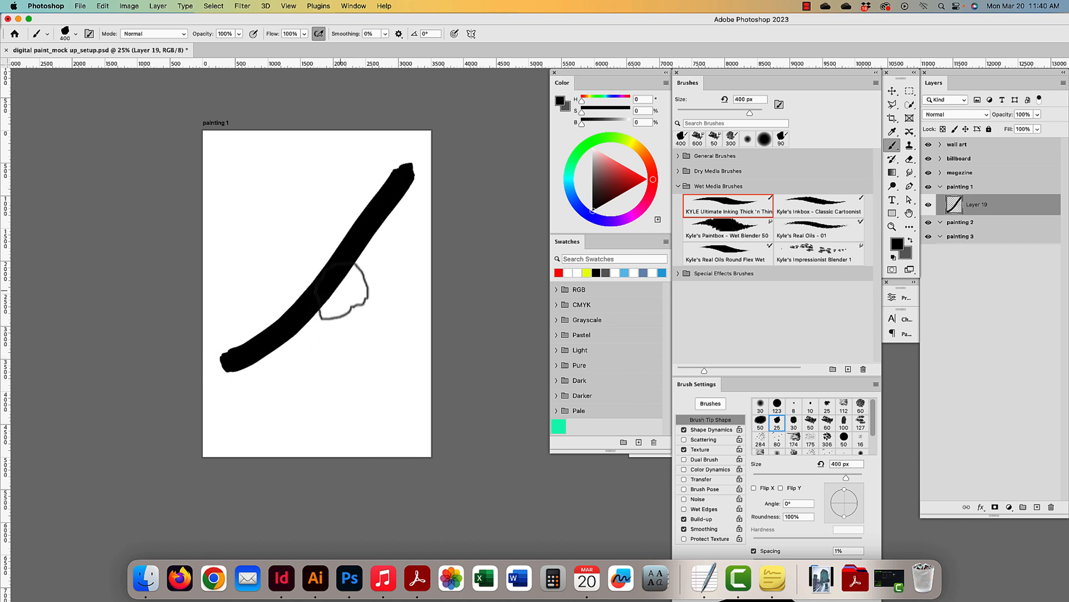
{"action": "key", "text": "super+z"}
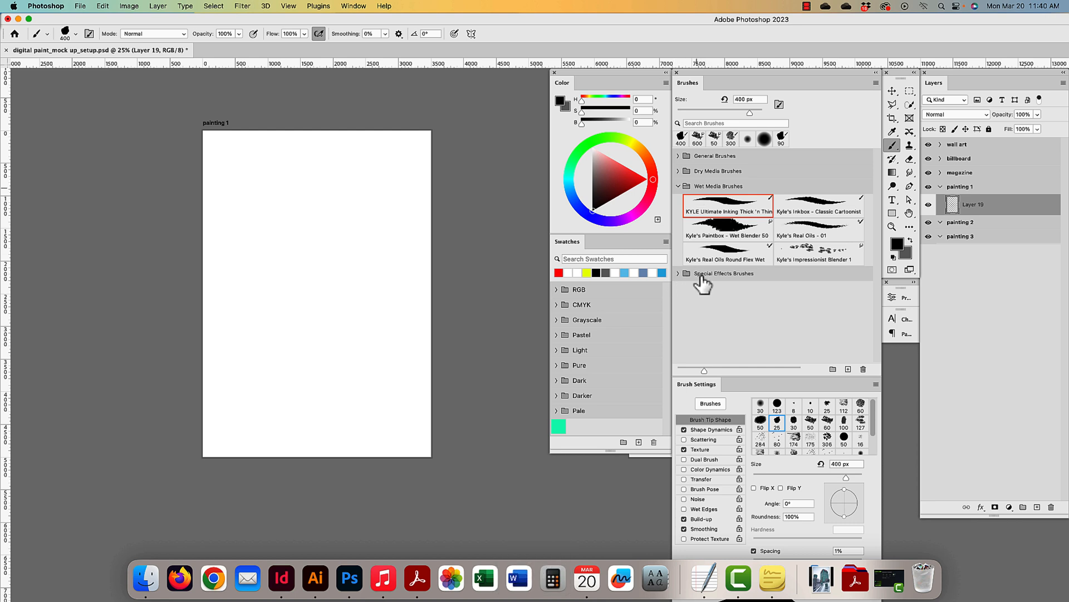
{"action": "left_click", "coordinate": [679, 186]}
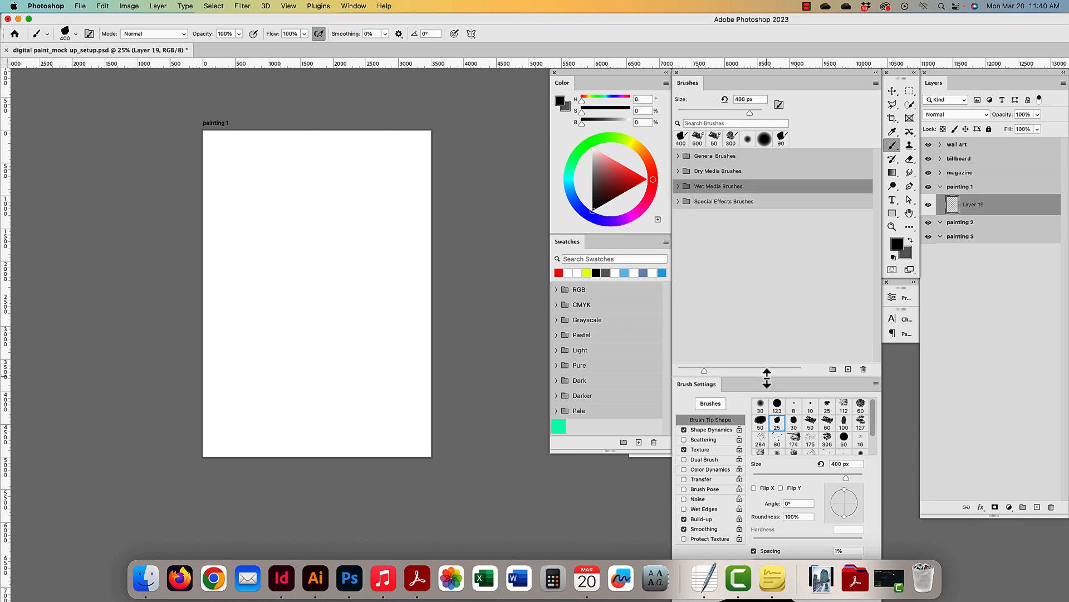
{"action": "left_click_drag", "start_coordinate": [767, 377], "coordinate": [772, 221]}
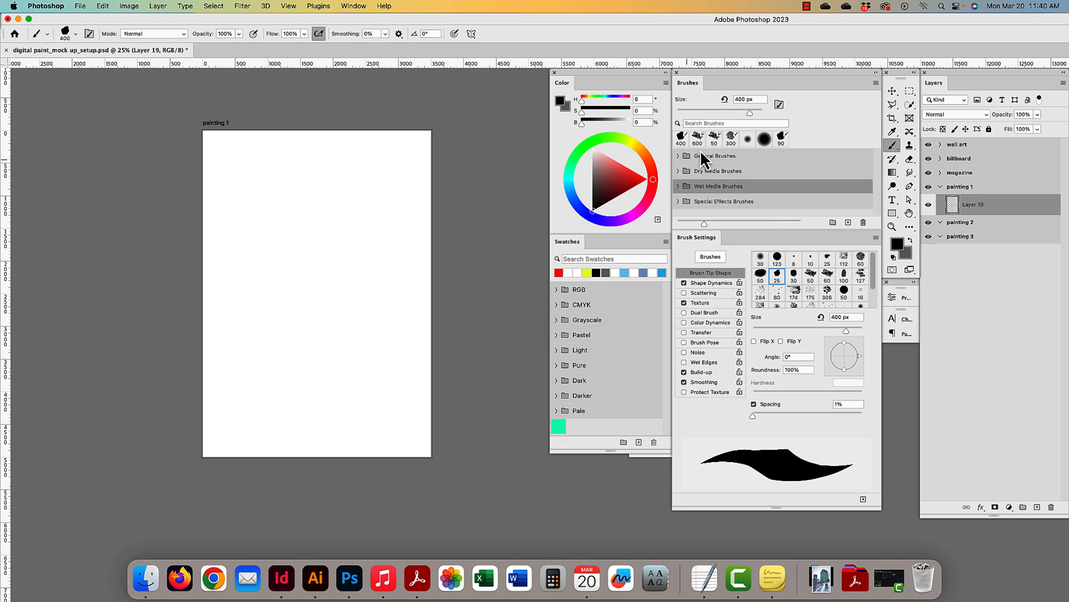
- Choose the soft round 400 px brush and float the Brush Settings panel beside the brush presets
{"action": "left_click", "coordinate": [764, 140]}
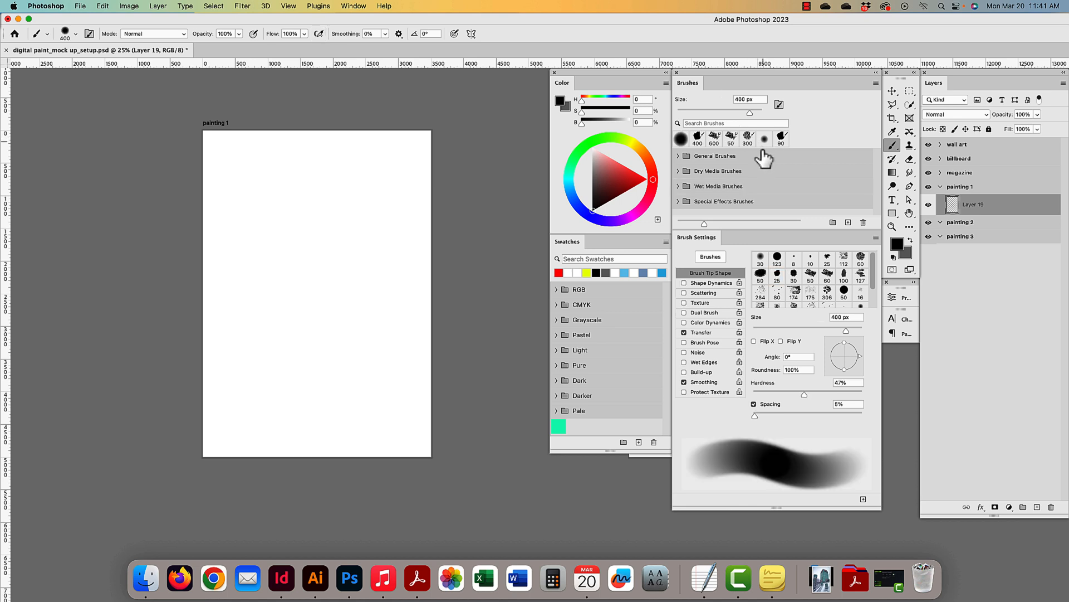
{"action": "left_click_drag", "start_coordinate": [704, 239], "coordinate": [752, 269]}
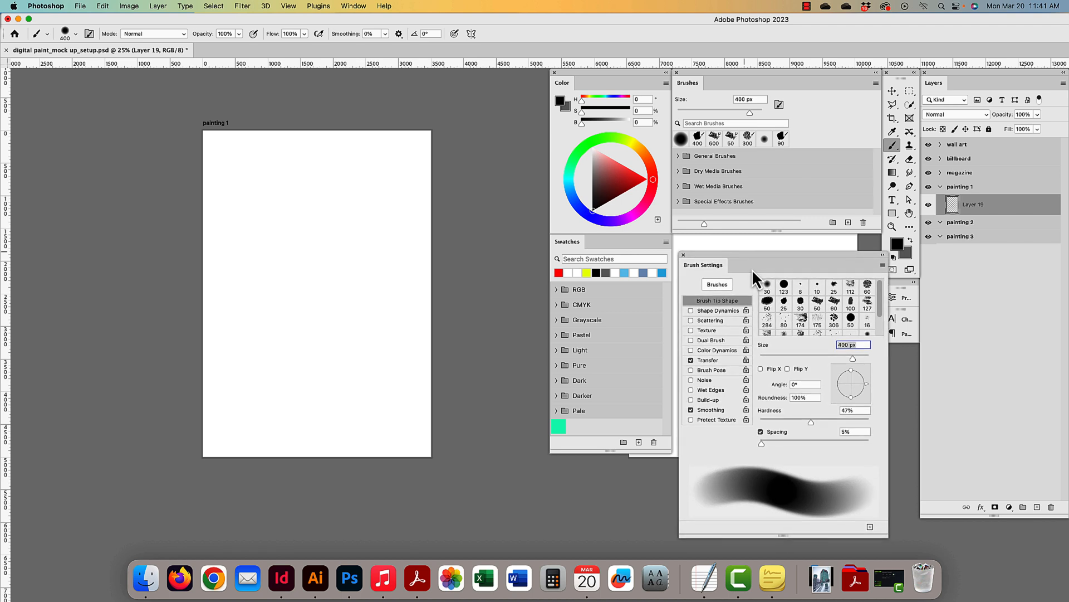
{"action": "left_click_drag", "start_coordinate": [877, 295], "coordinate": [879, 324]}
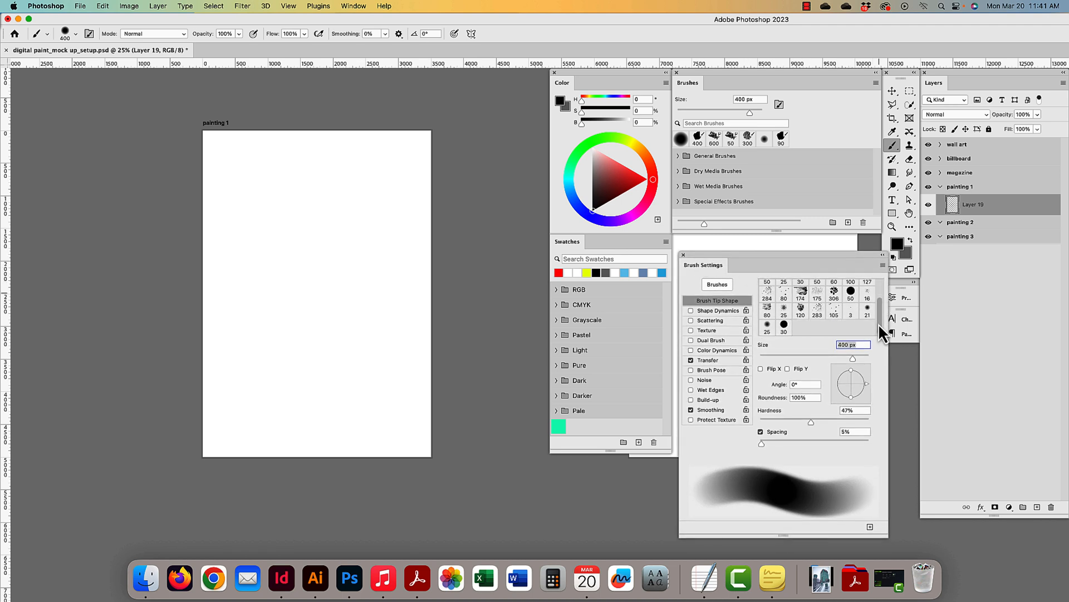
{"action": "scroll", "coordinate": [883, 310], "scroll_direction": "up", "scroll_amount": 3}
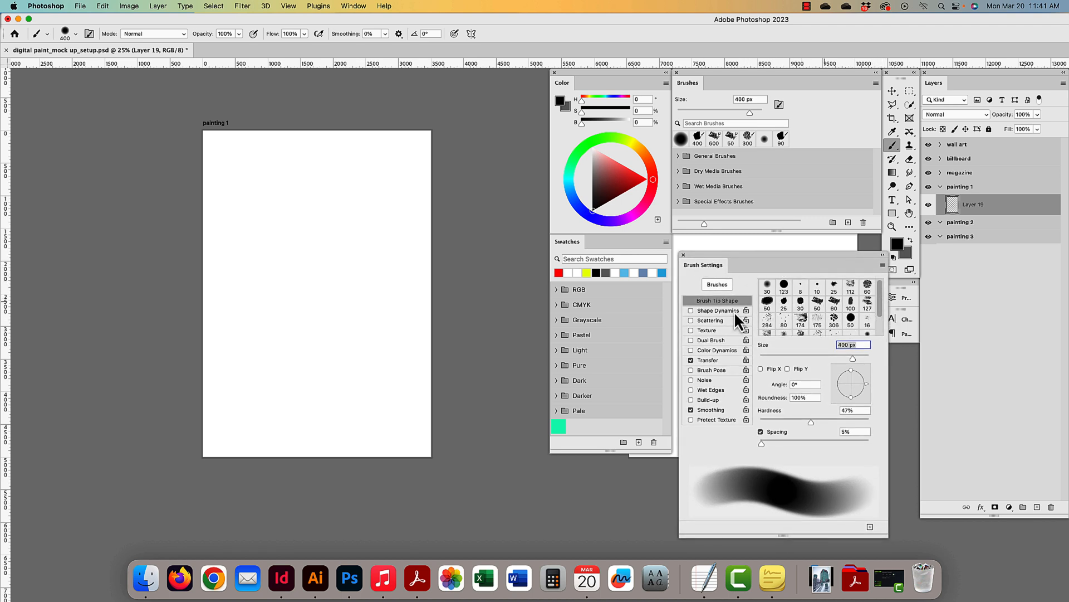
{"action": "left_click", "coordinate": [717, 286]}
{"action": "left_click", "coordinate": [717, 285]}
{"action": "left_click_drag", "start_coordinate": [742, 255], "coordinate": [741, 247]}
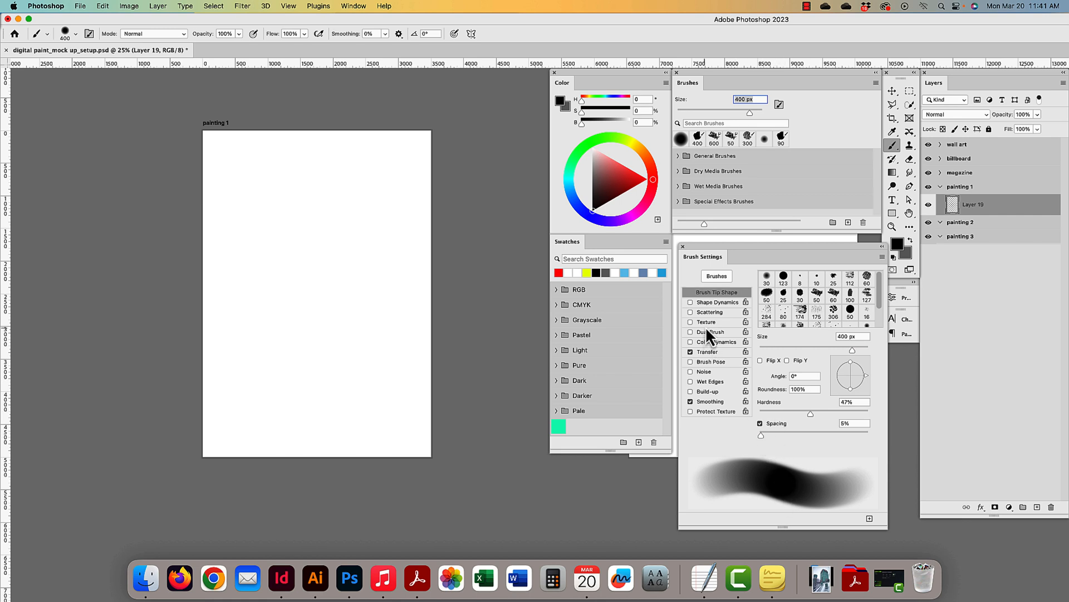
- Try Shape Dynamics size jitter, wide Scattering and Texture, turning each back off
{"action": "left_click", "coordinate": [704, 303]}
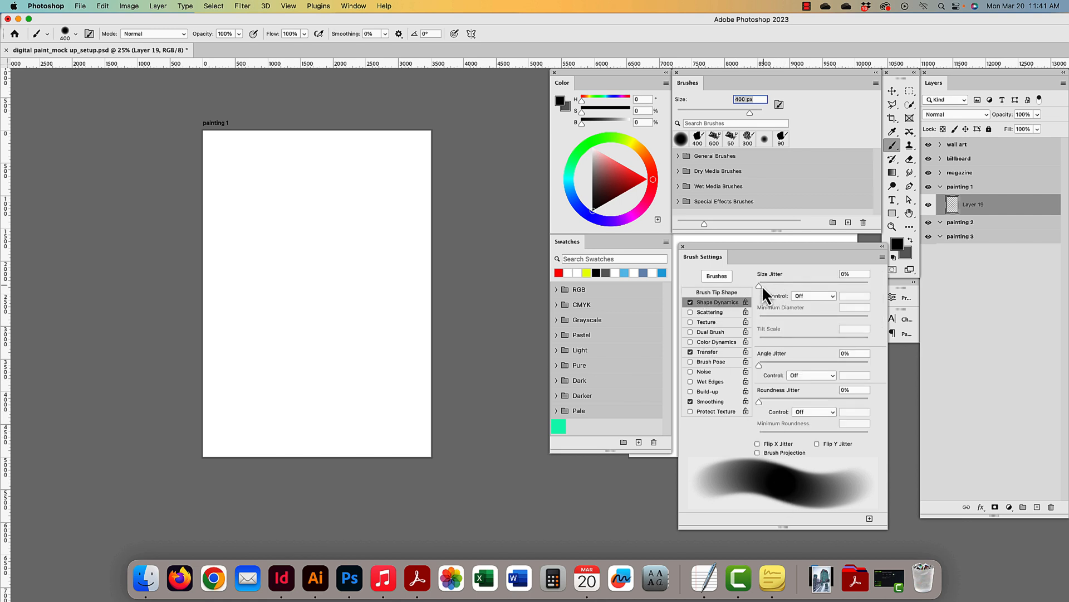
{"action": "mouse_move", "coordinate": [760, 285]}
{"action": "left_mouse_down"}
{"action": "mouse_move", "coordinate": [870, 286]}
{"action": "mouse_move", "coordinate": [747, 286]}
{"action": "mouse_move", "coordinate": [768, 288]}
{"action": "left_mouse_up"}
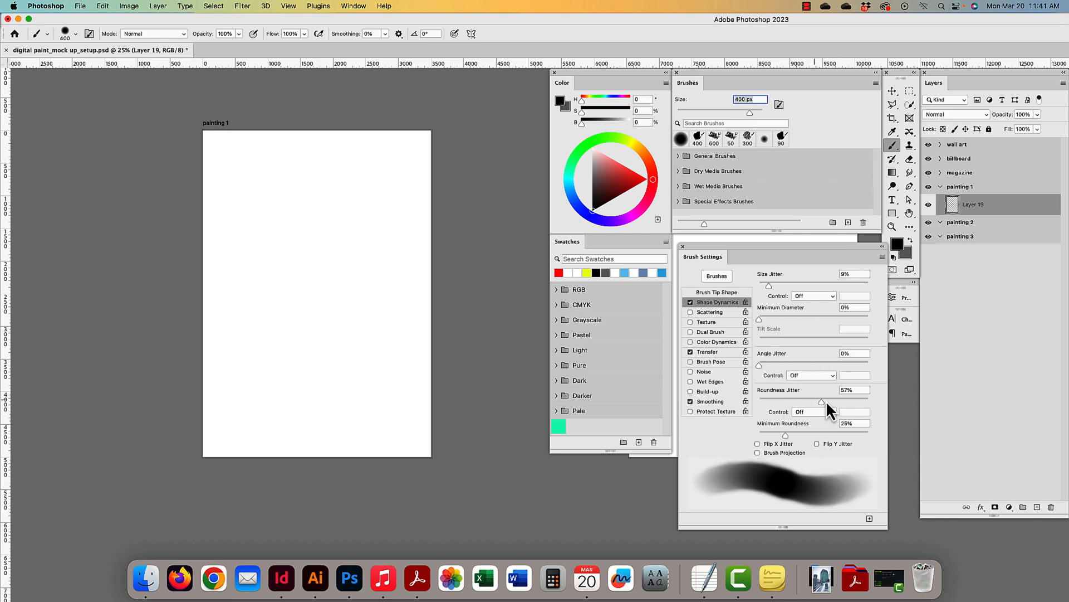
{"action": "left_click", "coordinate": [690, 302]}
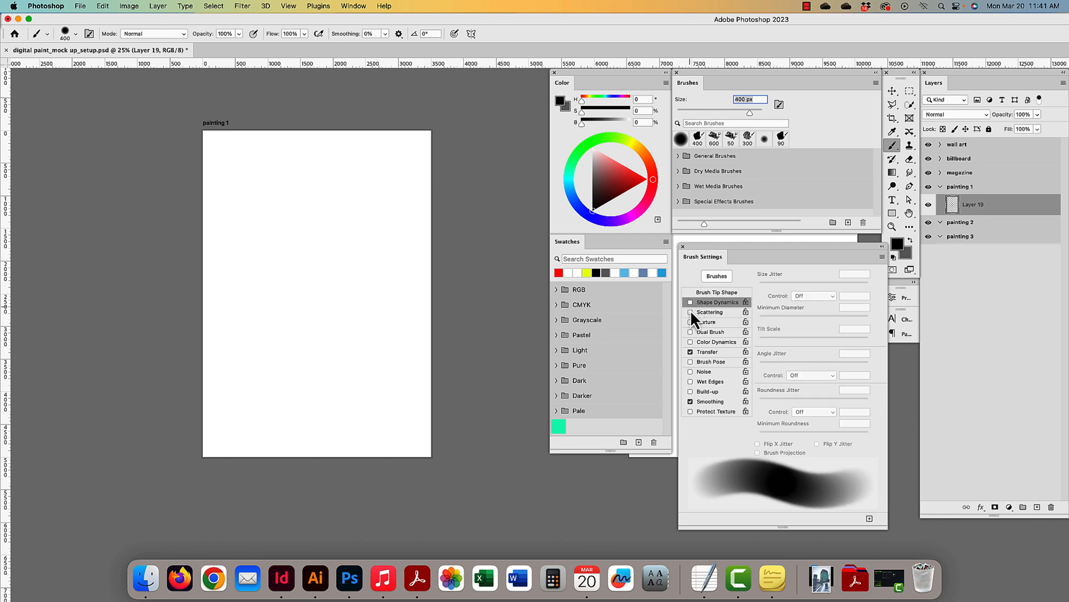
{"action": "left_click", "coordinate": [724, 314]}
{"action": "mouse_move", "coordinate": [759, 285]}
{"action": "left_mouse_down"}
{"action": "mouse_move", "coordinate": [858, 289]}
{"action": "mouse_move", "coordinate": [824, 289]}
{"action": "left_mouse_up"}
{"action": "mouse_move", "coordinate": [760, 322]}
{"action": "left_mouse_down"}
{"action": "mouse_move", "coordinate": [832, 322]}
{"action": "mouse_move", "coordinate": [759, 322]}
{"action": "left_mouse_up"}
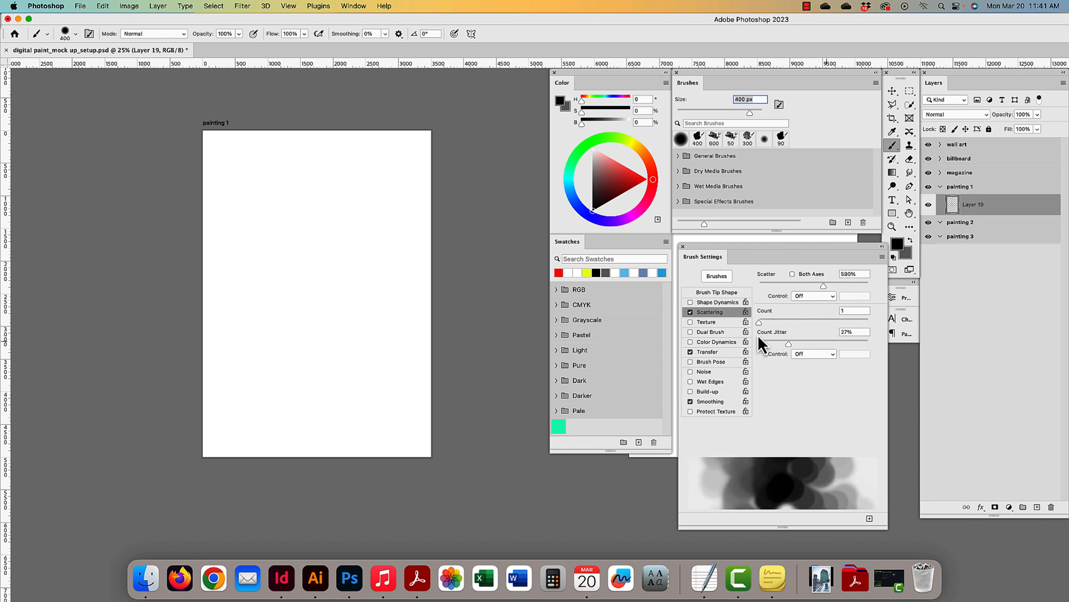
{"action": "left_click", "coordinate": [691, 311]}
{"action": "left_click", "coordinate": [691, 322]}
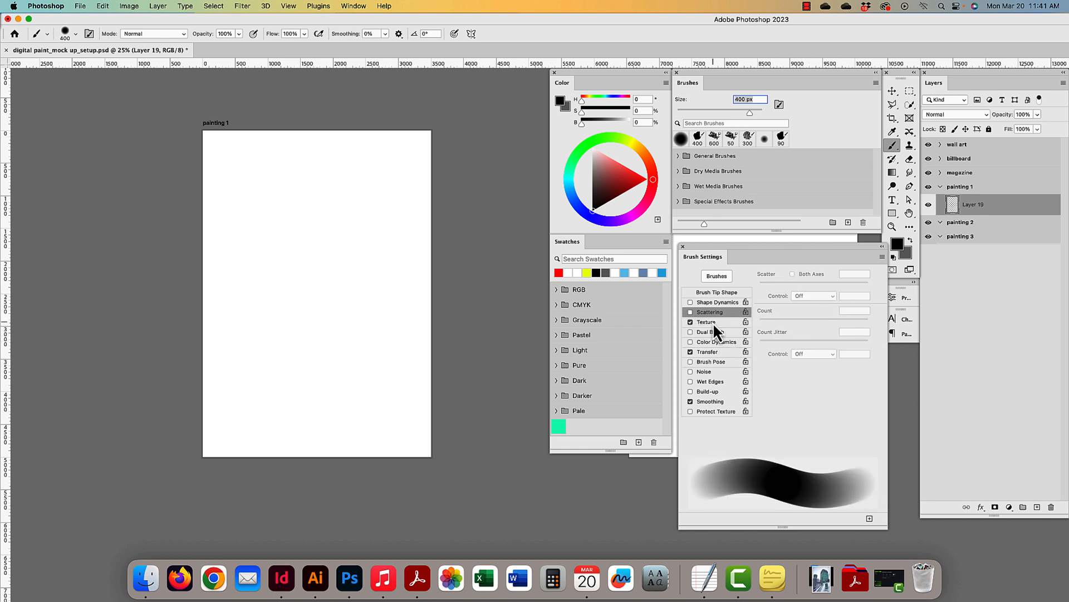
{"action": "left_click", "coordinate": [712, 322]}
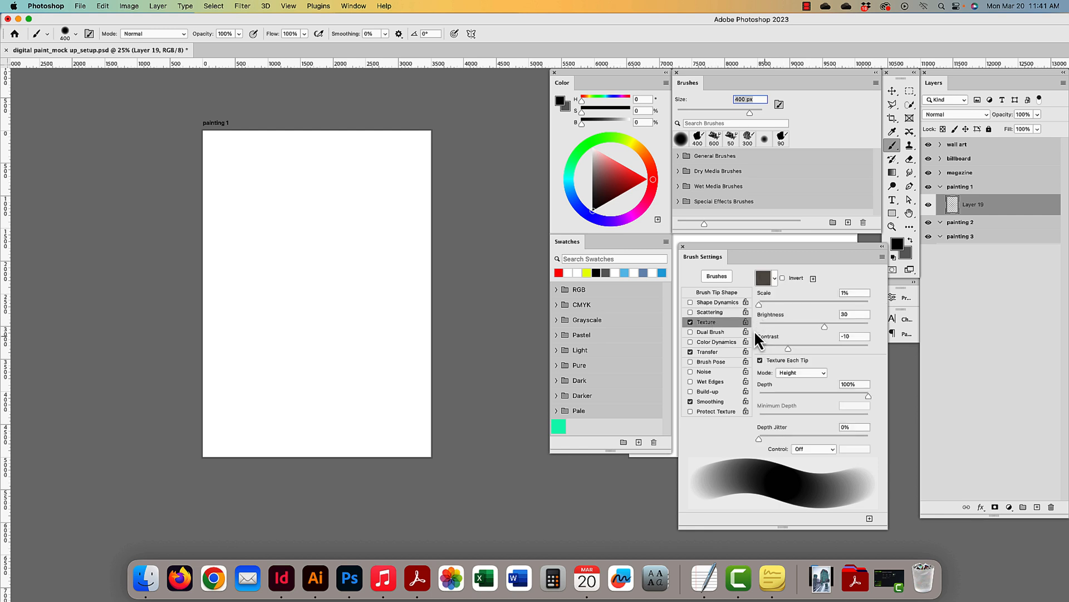
{"action": "left_click", "coordinate": [690, 322]}
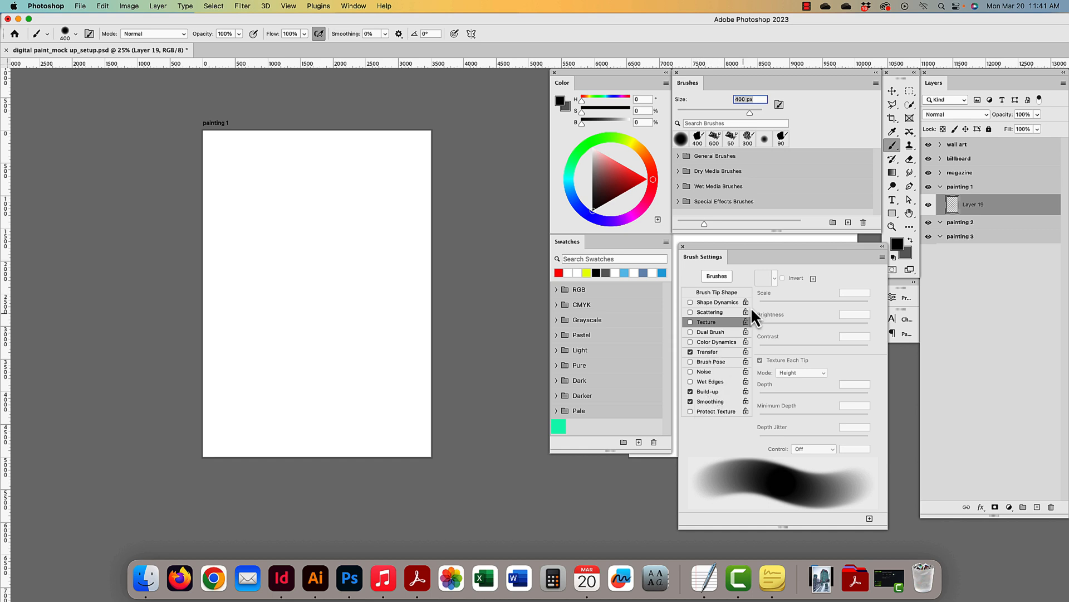
- Re-enable Shape Dynamics and set the brush tip spacing to 14% after a test stroke
{"action": "left_click", "coordinate": [706, 302]}
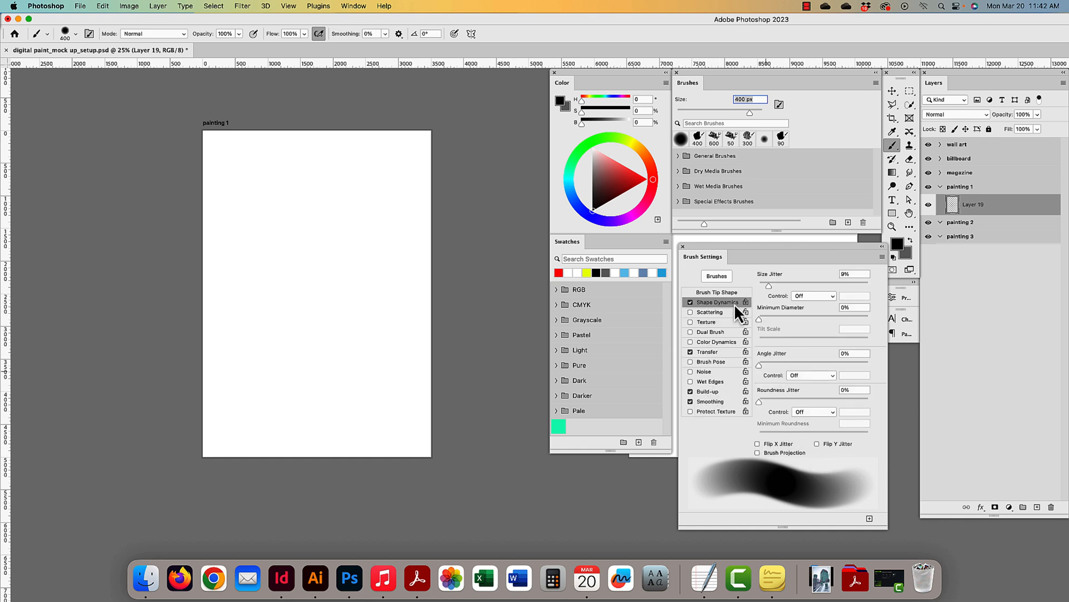
{"action": "left_click", "coordinate": [708, 292]}
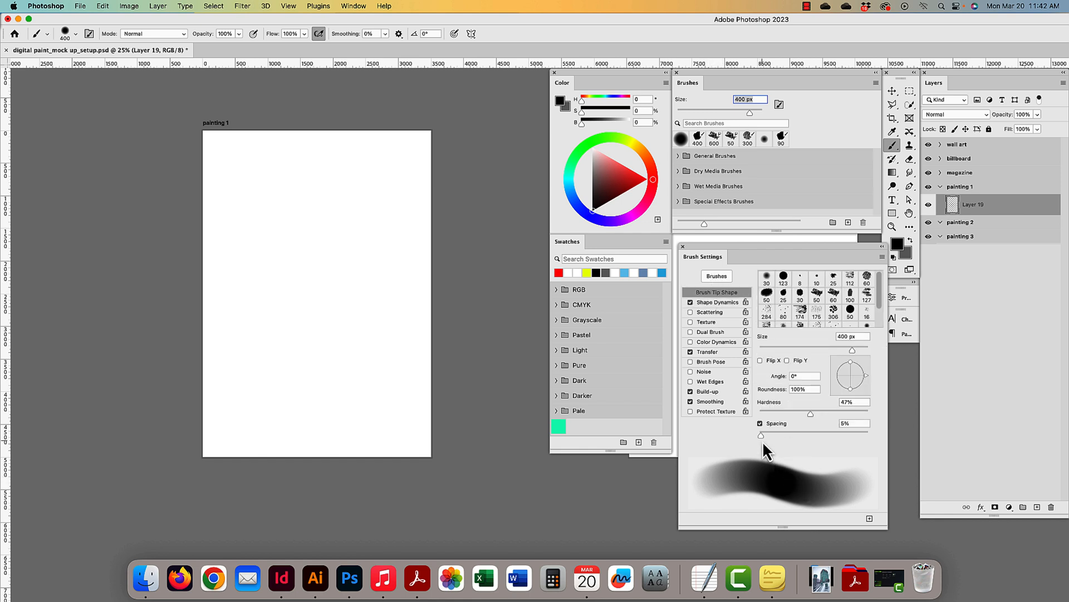
{"action": "mouse_move", "coordinate": [763, 438]}
{"action": "left_mouse_down"}
{"action": "mouse_move", "coordinate": [825, 436]}
{"action": "mouse_move", "coordinate": [793, 437]}
{"action": "mouse_move", "coordinate": [780, 415]}
{"action": "mouse_move", "coordinate": [750, 414]}
{"action": "mouse_move", "coordinate": [846, 415]}
{"action": "mouse_move", "coordinate": [747, 417]}
{"action": "left_mouse_up"}
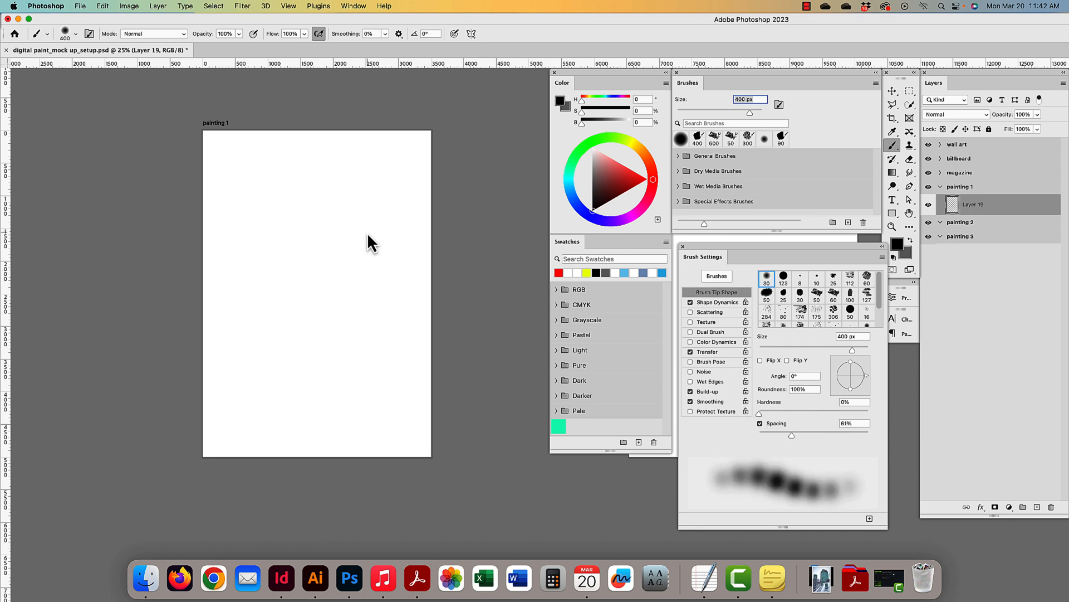
{"action": "mouse_move", "coordinate": [368, 209]}
{"action": "left_mouse_down"}
{"action": "mouse_move", "coordinate": [264, 339]}
{"action": "mouse_move", "coordinate": [344, 391]}
{"action": "mouse_move", "coordinate": [286, 249]}
{"action": "mouse_move", "coordinate": [368, 211]}
{"action": "left_mouse_up"}
{"action": "key", "text": "super+z"}
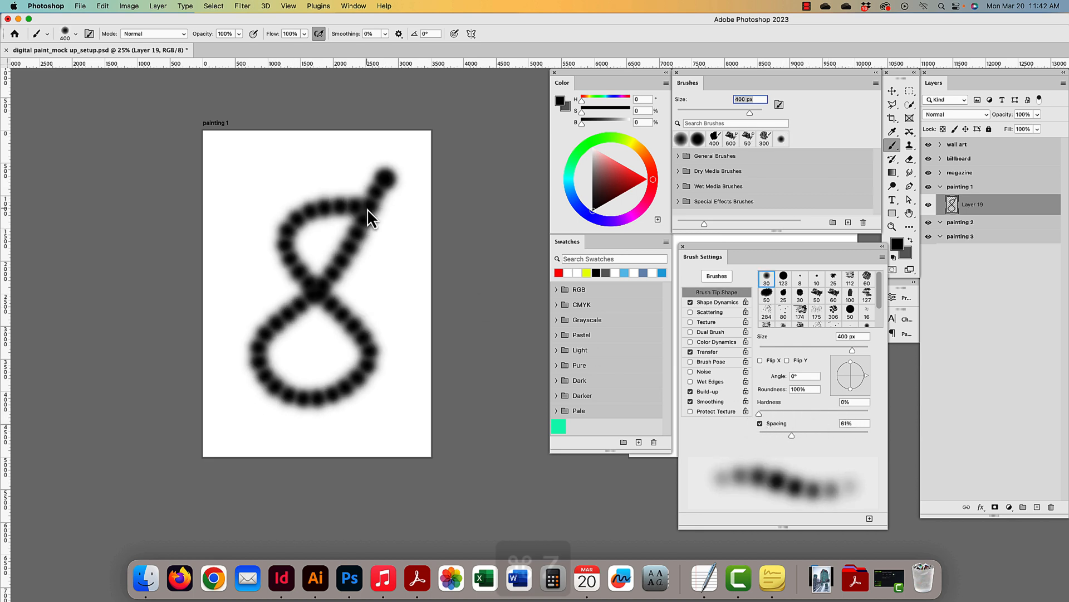
{"action": "scroll", "coordinate": [361, 214], "scroll_direction": "right", "scroll_amount": 1}
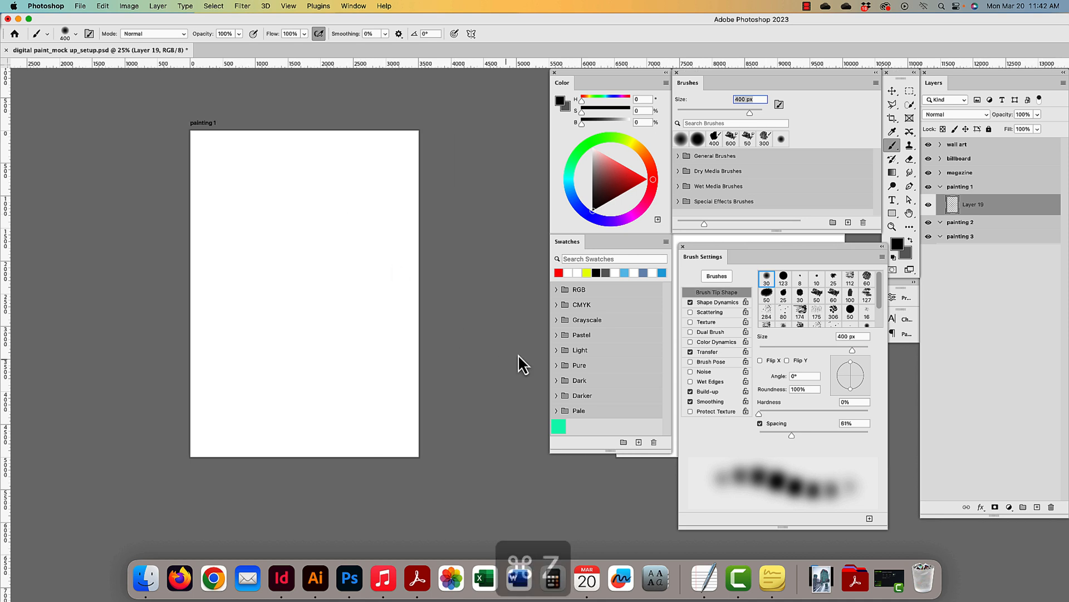
{"action": "left_click", "coordinate": [787, 435]}
{"action": "left_click_drag", "start_coordinate": [786, 433], "coordinate": [767, 433]}
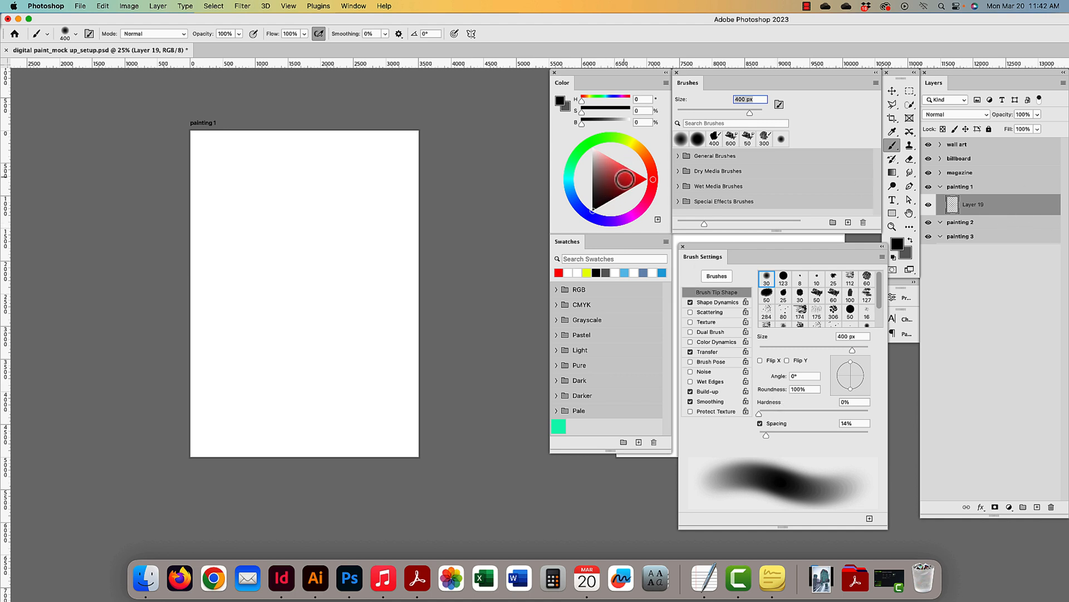
- Switch the Color panel to the Color Wheel with HSB sliders after trying other views
{"action": "left_click", "coordinate": [667, 82]}
{"action": "left_click", "coordinate": [716, 85]}
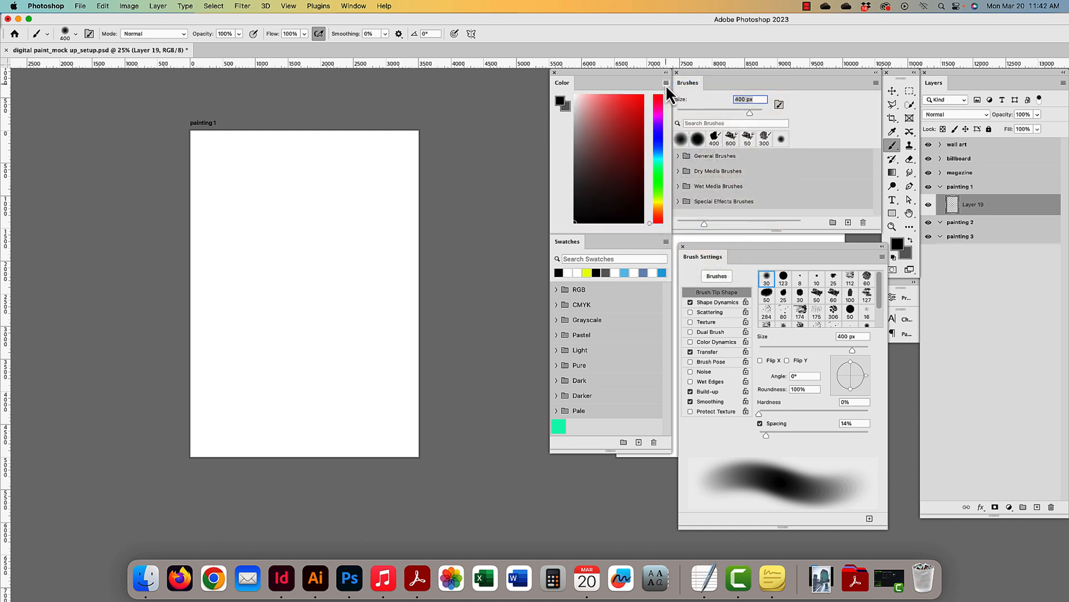
{"action": "left_click", "coordinate": [667, 83]}
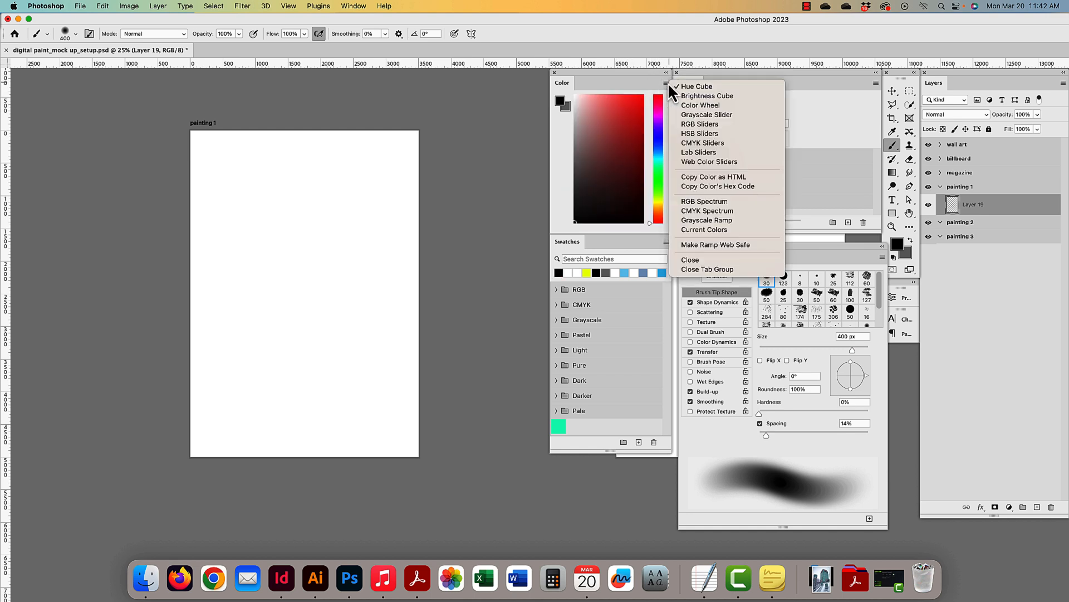
{"action": "left_click", "coordinate": [704, 96]}
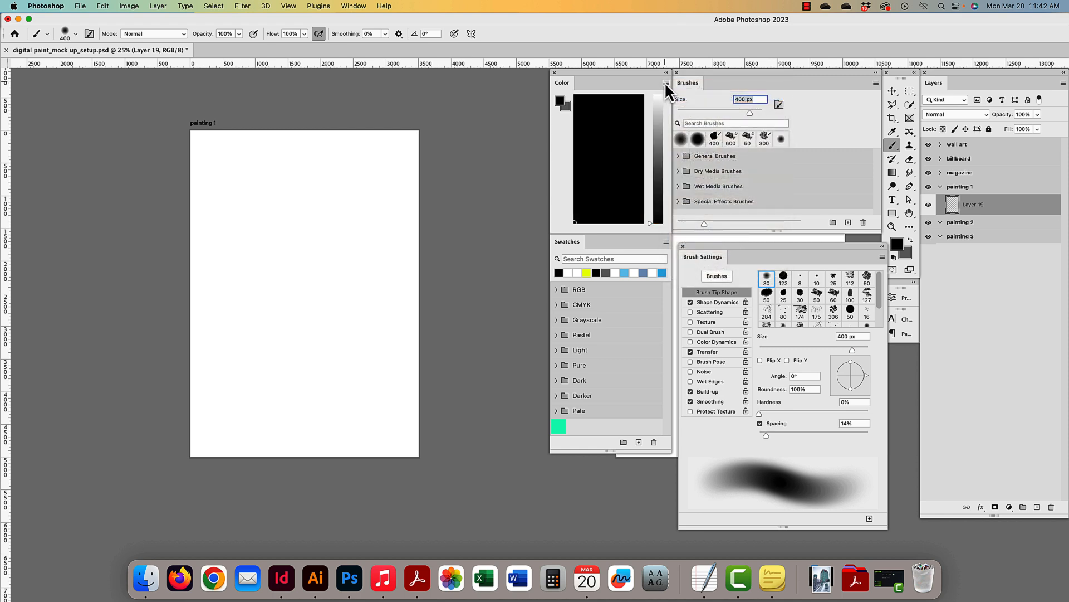
{"action": "left_click", "coordinate": [667, 83]}
{"action": "left_click", "coordinate": [690, 102]}
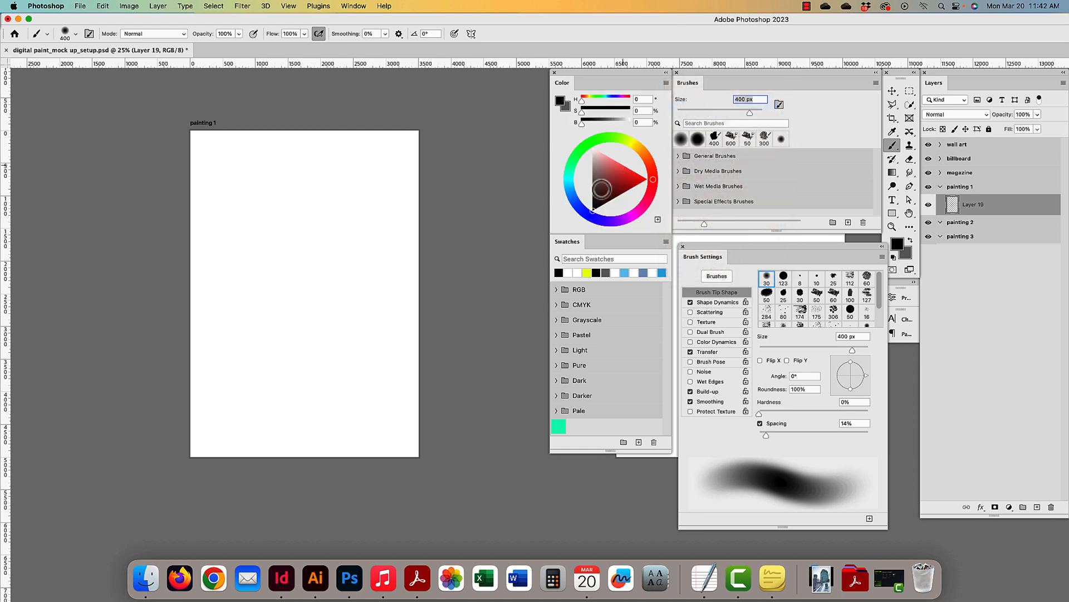
{"action": "left_click", "coordinate": [667, 83]}
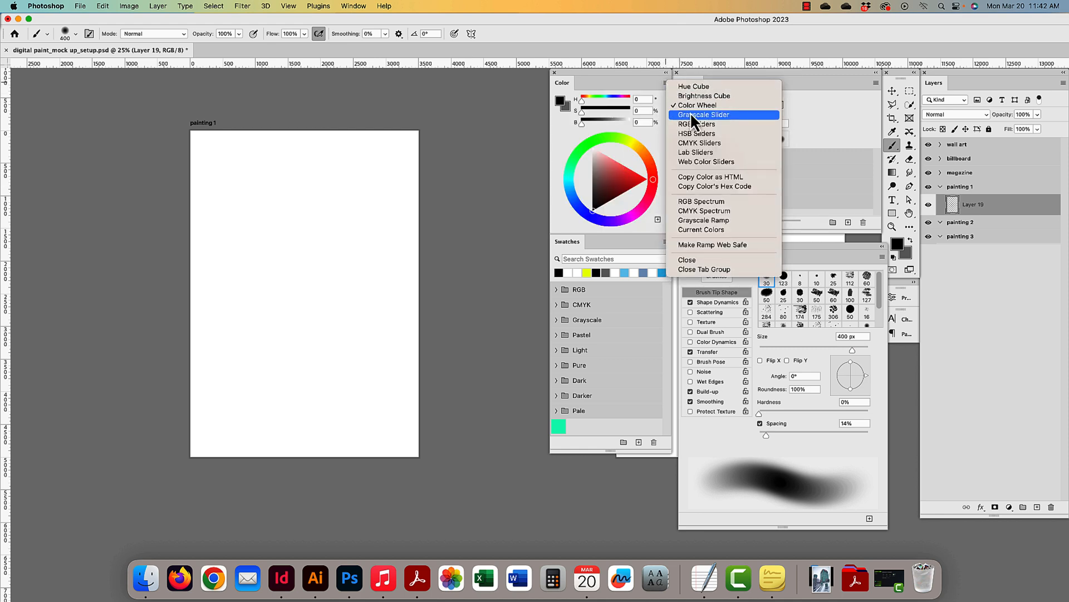
{"action": "left_click", "coordinate": [692, 123]}
{"action": "left_click", "coordinate": [666, 82]}
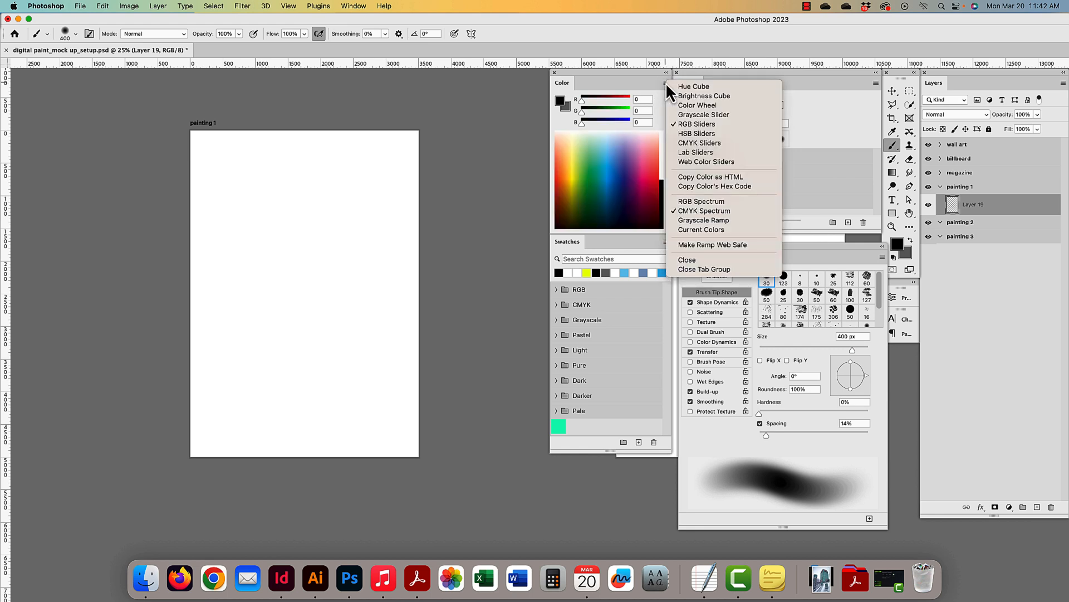
{"action": "left_click", "coordinate": [700, 106]}
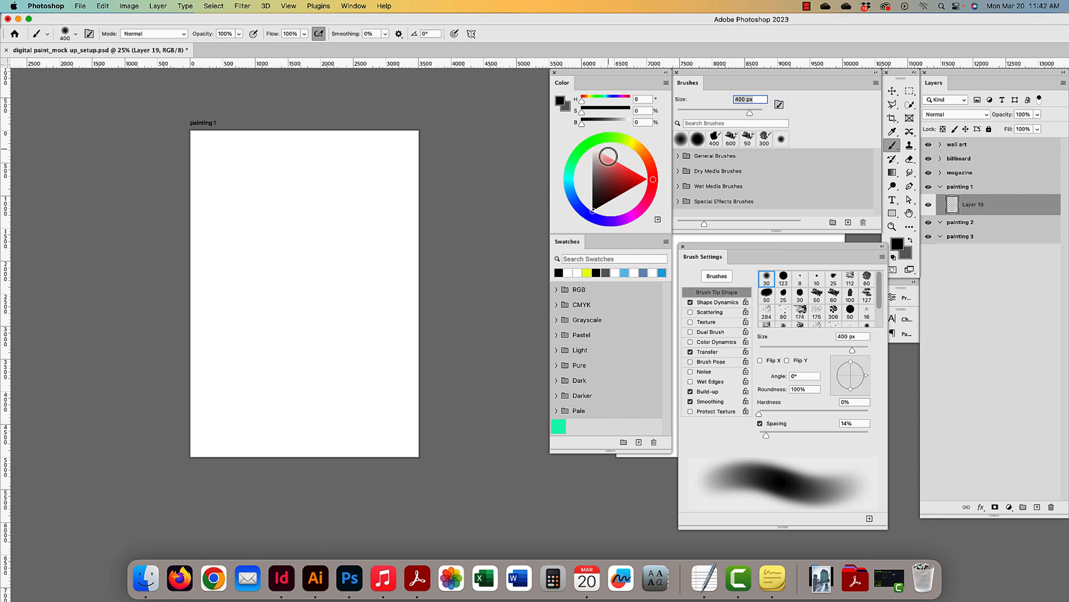
- Mix a brown painting colour (H 39, S 70%, B 77%) and test it with an undone stroke
{"action": "mouse_move", "coordinate": [590, 103]}
{"action": "left_mouse_down"}
{"action": "mouse_move", "coordinate": [619, 101]}
{"action": "mouse_move", "coordinate": [580, 101]}
{"action": "mouse_move", "coordinate": [597, 112]}
{"action": "left_mouse_up"}
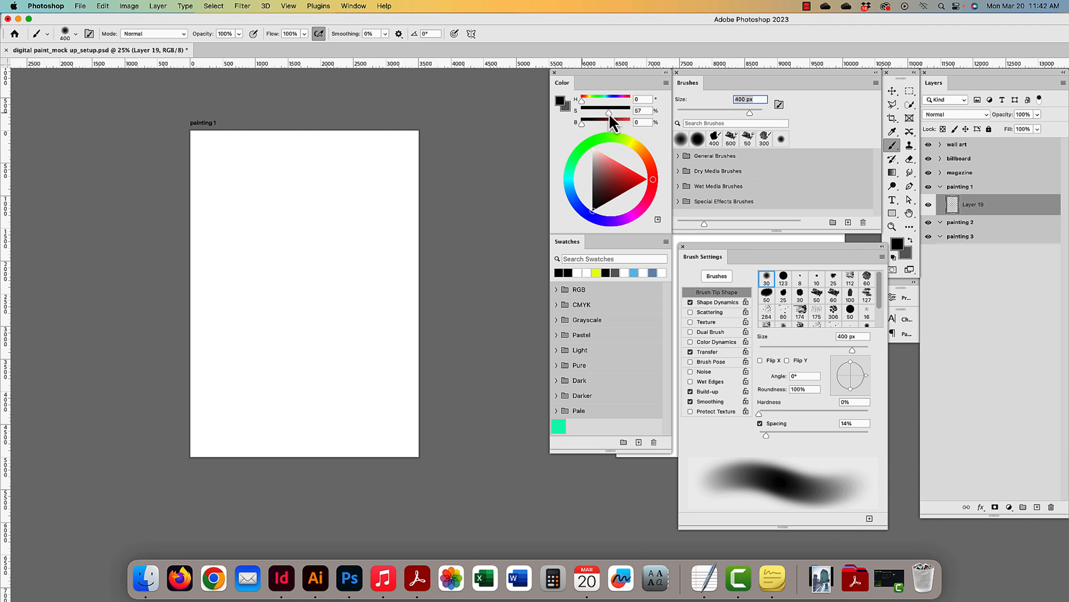
{"action": "left_click", "coordinate": [630, 178]}
{"action": "left_click", "coordinate": [652, 175]}
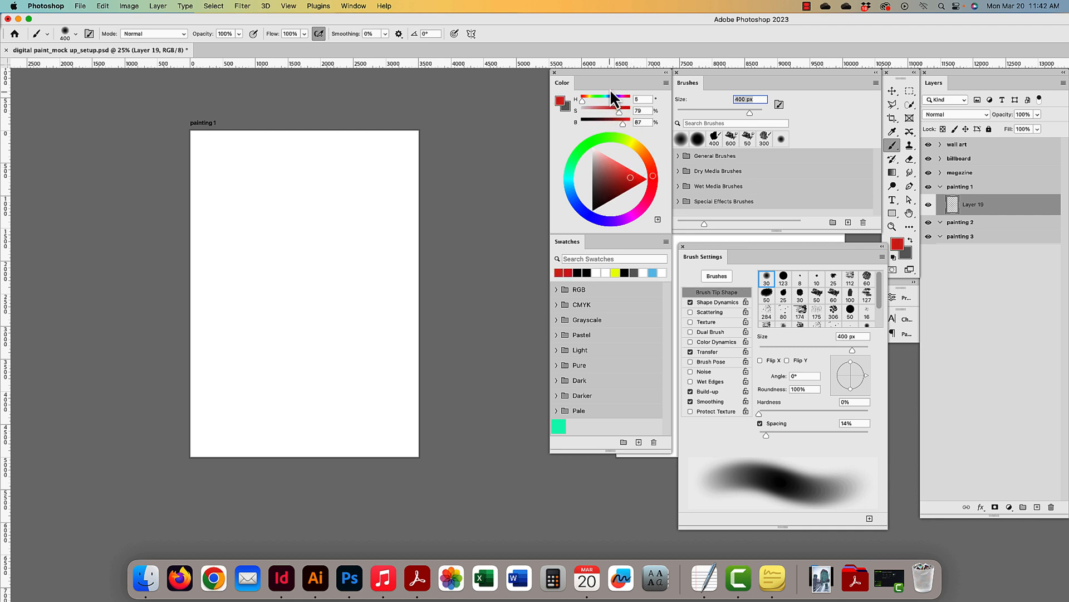
{"action": "mouse_move", "coordinate": [617, 112]}
{"action": "left_mouse_down"}
{"action": "mouse_move", "coordinate": [634, 111]}
{"action": "mouse_move", "coordinate": [588, 112]}
{"action": "mouse_move", "coordinate": [619, 123]}
{"action": "left_mouse_up"}
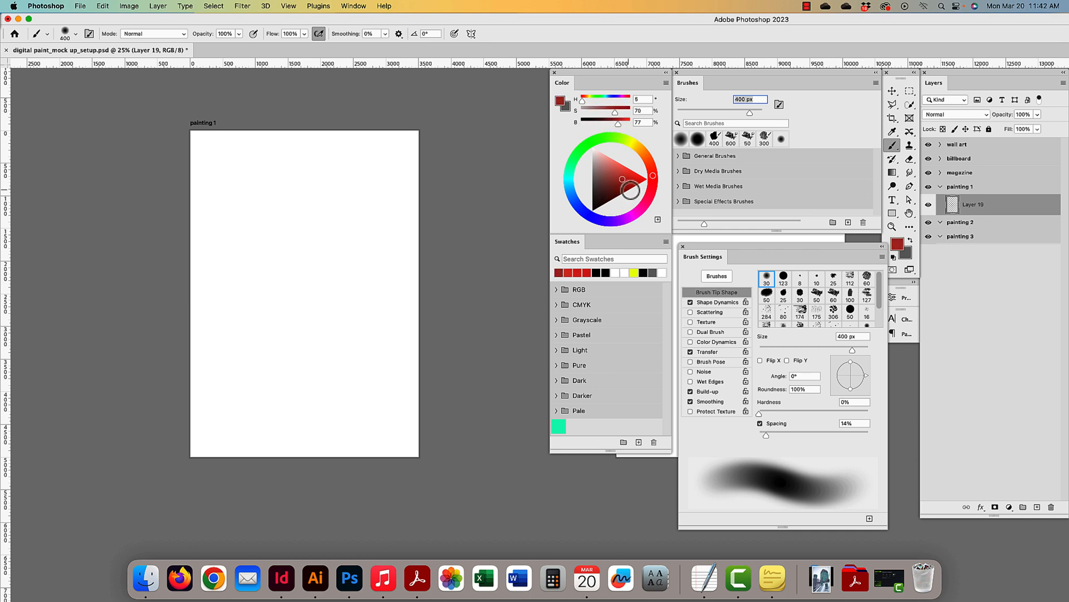
{"action": "left_click_drag", "start_coordinate": [643, 158], "coordinate": [644, 153]}
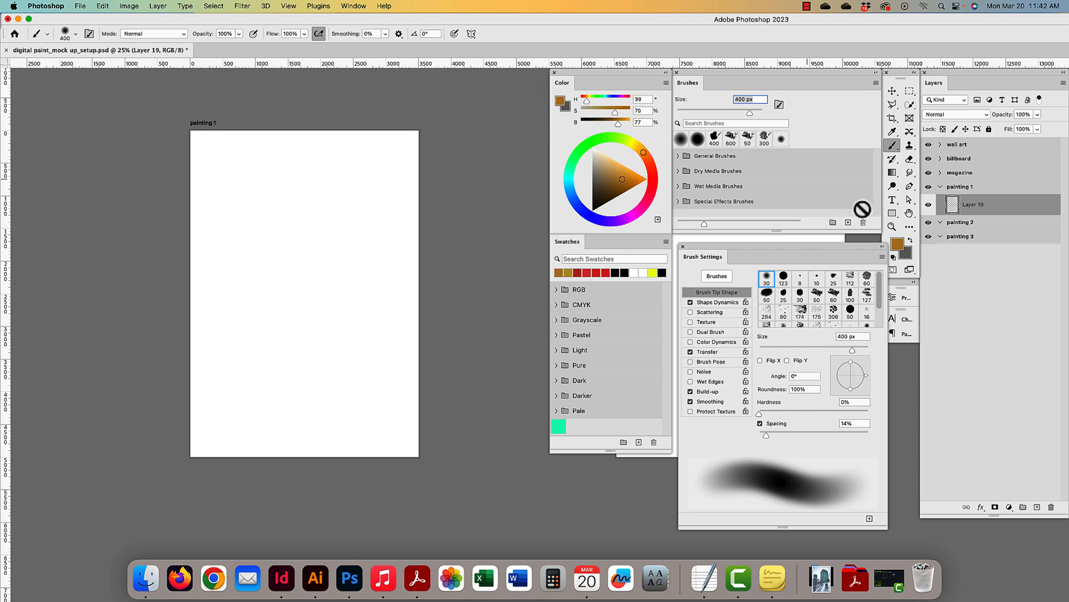
{"action": "left_click_drag", "start_coordinate": [375, 179], "coordinate": [279, 299]}
{"action": "key", "text": "super+z"}
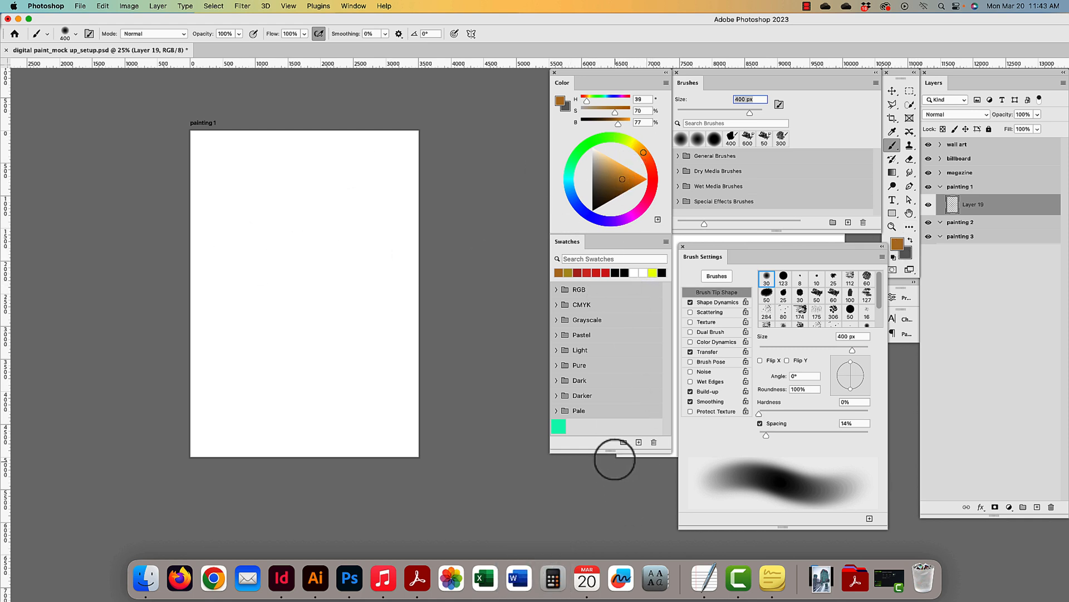
- Save the brown as a new swatch and browse the Light, Pure and Dark swatch groups
{"action": "left_click_drag", "start_coordinate": [611, 454], "coordinate": [611, 474]}
{"action": "left_click", "coordinate": [639, 463]}
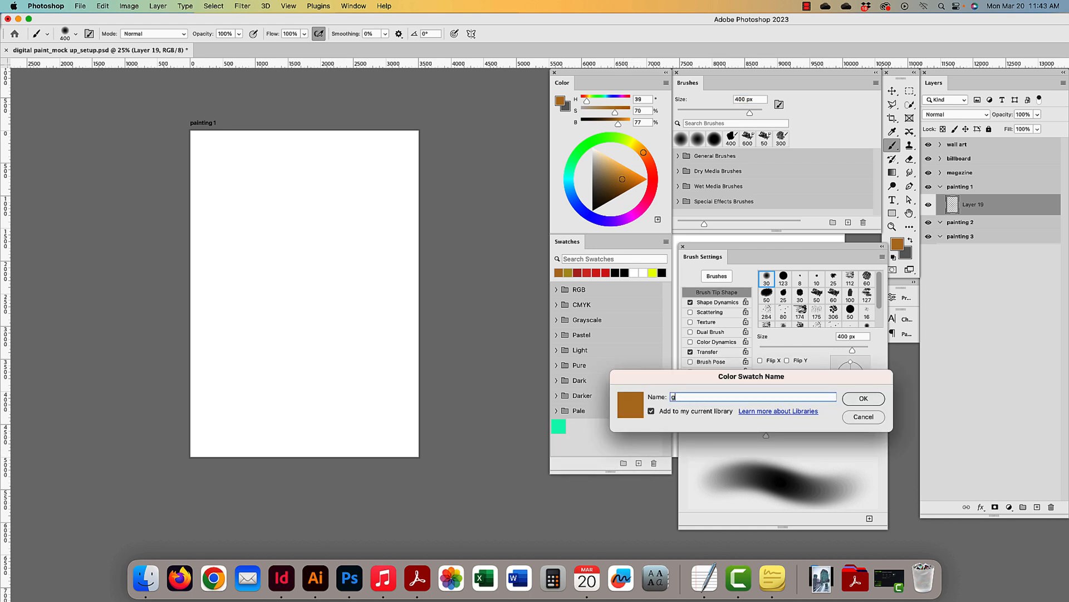
{"action": "key", "text": "Return"}
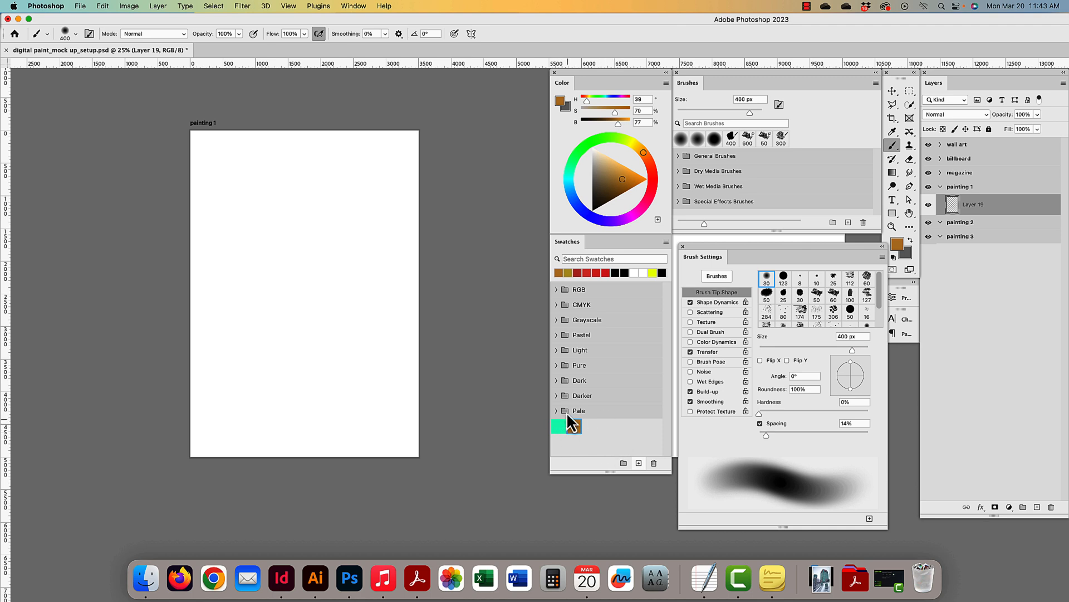
{"action": "left_click", "coordinate": [557, 350]}
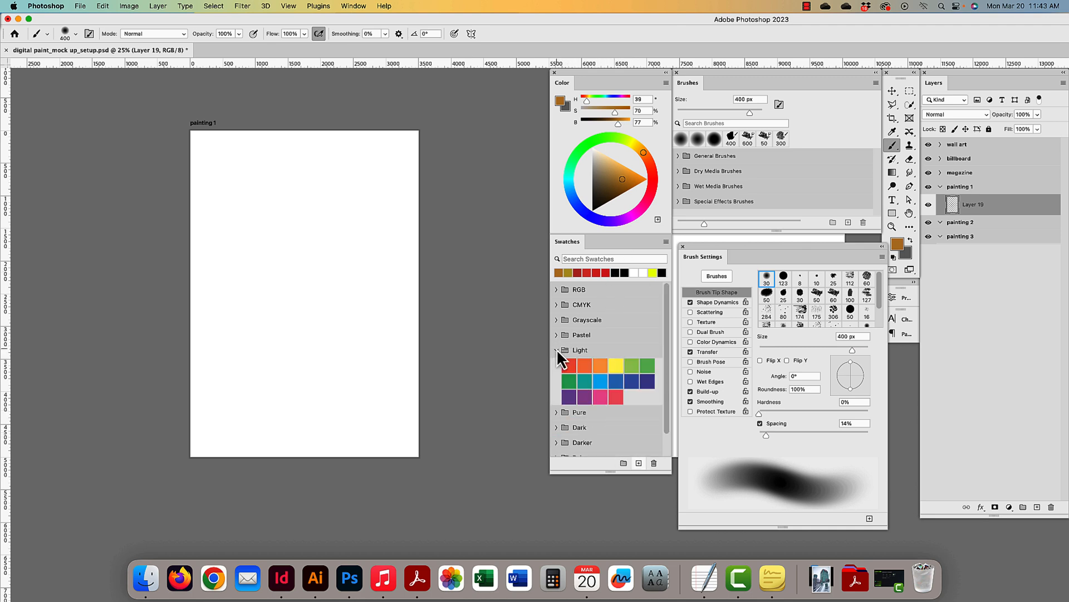
{"action": "left_click", "coordinate": [556, 350]}
{"action": "left_click", "coordinate": [556, 365]}
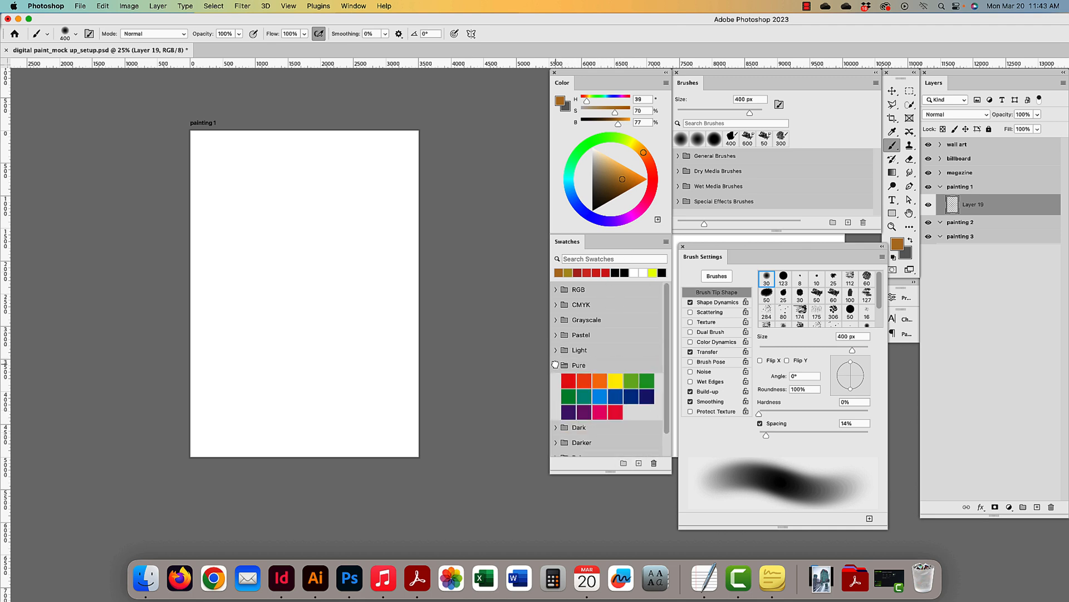
{"action": "left_click", "coordinate": [556, 365]}
{"action": "left_click", "coordinate": [556, 381]}
{"action": "left_click", "coordinate": [556, 381]}
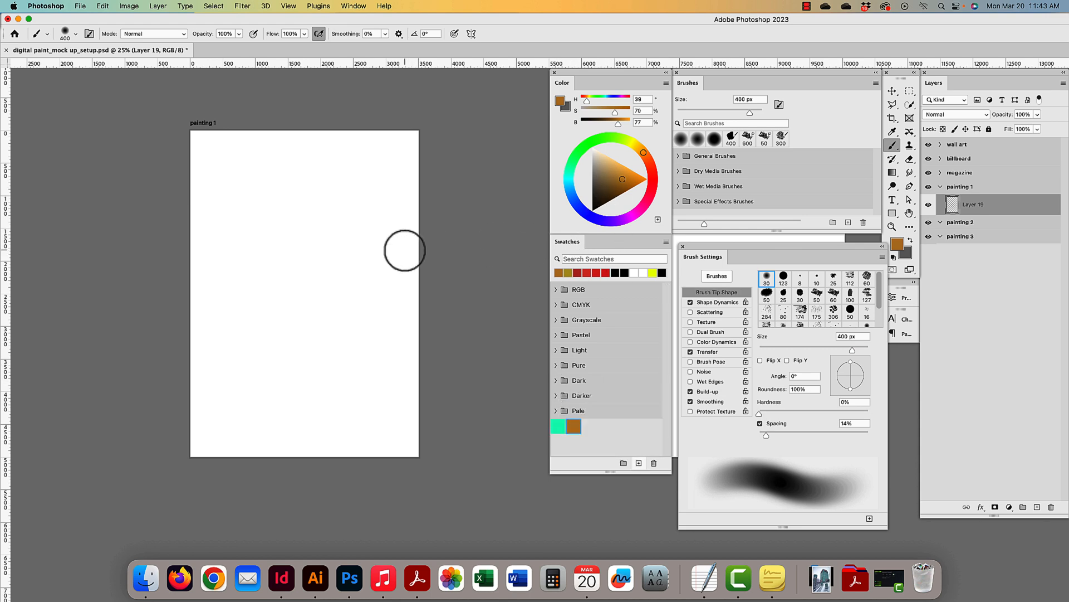
- With an 800 px brush, paint brown top-left, then teal at B 77% over the rest
{"action": "key", "text": "bracketright"}
{"action": "key", "text": "bracketright"}
{"action": "key", "text": "bracketright"}
{"action": "key", "text": "bracketright"}
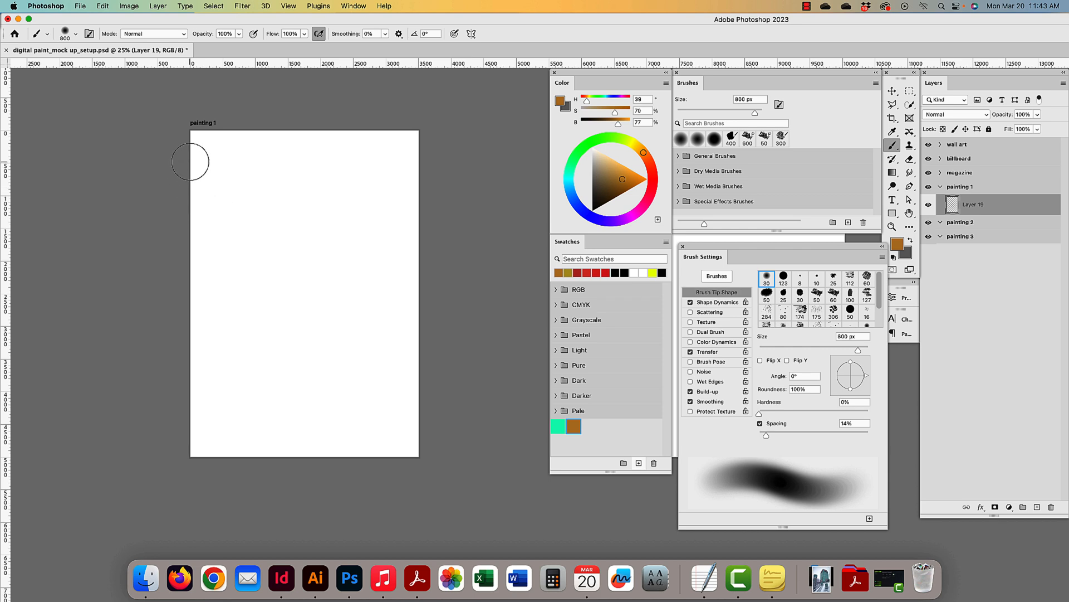
{"action": "mouse_move", "coordinate": [189, 162]}
{"action": "left_mouse_down"}
{"action": "mouse_move", "coordinate": [286, 124]}
{"action": "mouse_move", "coordinate": [200, 290]}
{"action": "mouse_move", "coordinate": [246, 236]}
{"action": "mouse_move", "coordinate": [127, 379]}
{"action": "mouse_move", "coordinate": [430, 111]}
{"action": "mouse_move", "coordinate": [105, 424]}
{"action": "left_mouse_up"}
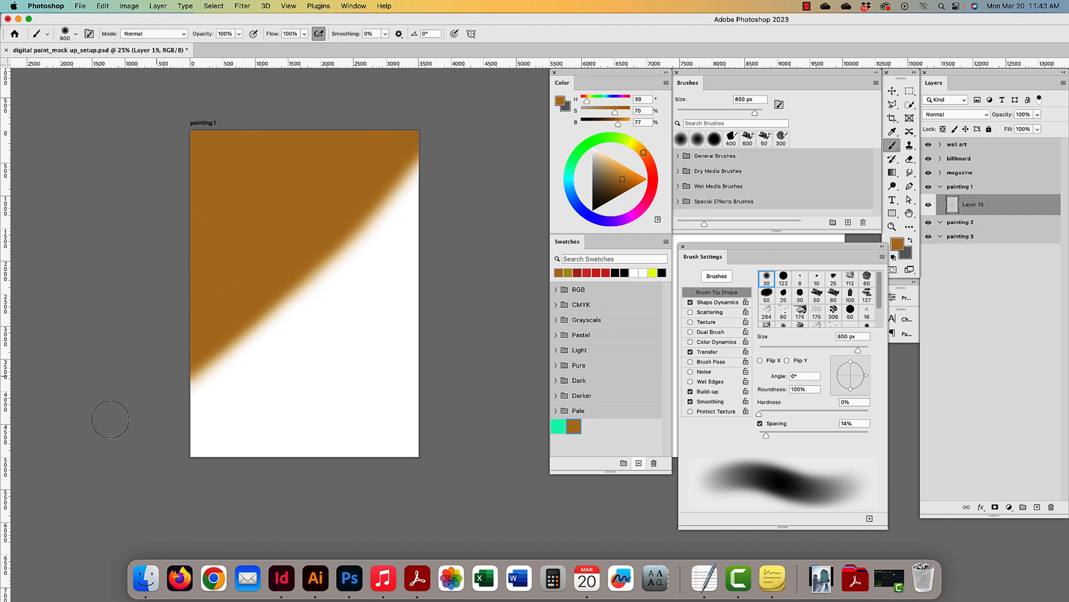
{"action": "left_click", "coordinate": [558, 427]}
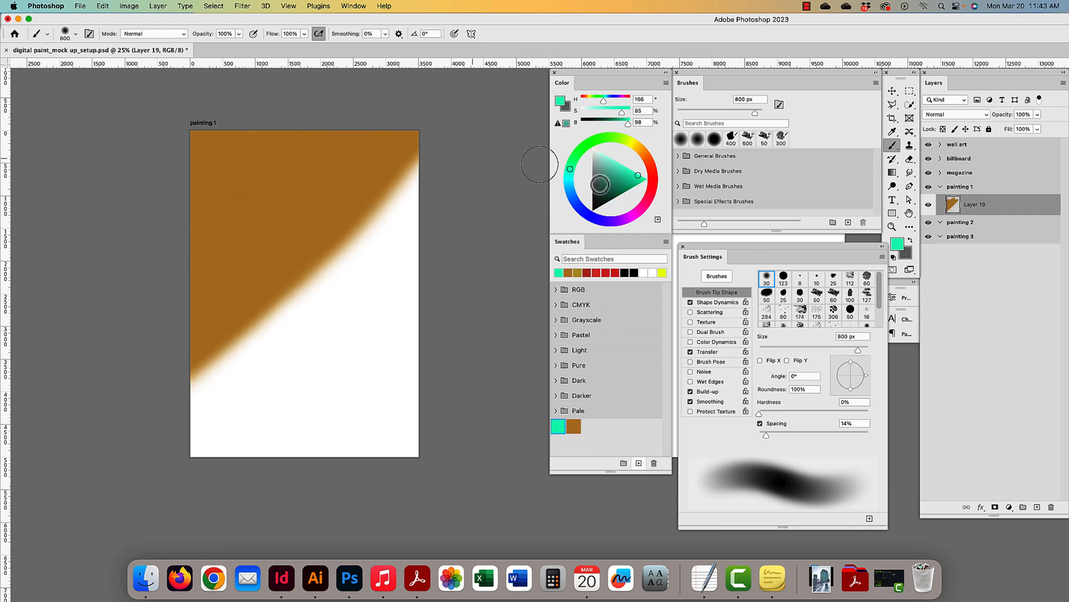
{"action": "left_click_drag", "start_coordinate": [627, 124], "coordinate": [617, 123]}
{"action": "mouse_move", "coordinate": [427, 160]}
{"action": "left_mouse_down"}
{"action": "mouse_move", "coordinate": [201, 378]}
{"action": "mouse_move", "coordinate": [167, 442]}
{"action": "mouse_move", "coordinate": [206, 504]}
{"action": "mouse_move", "coordinate": [409, 409]}
{"action": "mouse_move", "coordinate": [437, 377]}
{"action": "mouse_move", "coordinate": [415, 234]}
{"action": "mouse_move", "coordinate": [202, 477]}
{"action": "mouse_move", "coordinate": [323, 441]}
{"action": "mouse_move", "coordinate": [256, 404]}
{"action": "mouse_move", "coordinate": [329, 373]}
{"action": "left_mouse_up"}
{"action": "scroll", "coordinate": [336, 370], "scroll_direction": "right", "scroll_amount": 1}
- Switch to the Mixer Brush Tool and raise its Wet setting to 100%
{"action": "right_click", "coordinate": [899, 146]}
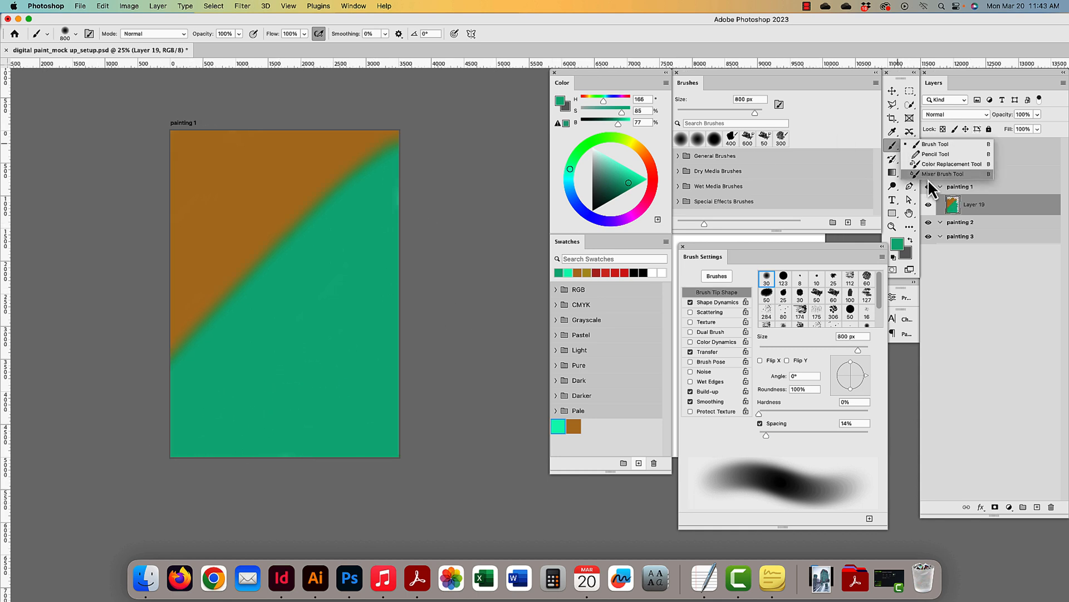
{"action": "left_click", "coordinate": [929, 175]}
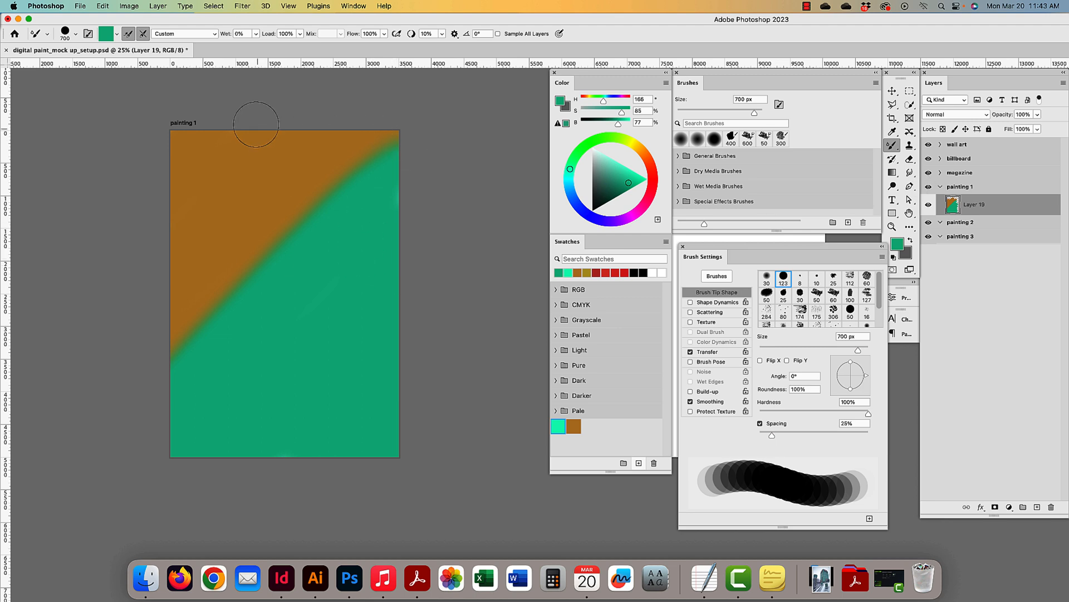
{"action": "left_click", "coordinate": [255, 33]}
{"action": "scroll", "coordinate": [299, 34], "scroll_direction": "right", "scroll_amount": 1}
{"action": "scroll", "coordinate": [299, 35], "scroll_direction": "up", "scroll_amount": 1}
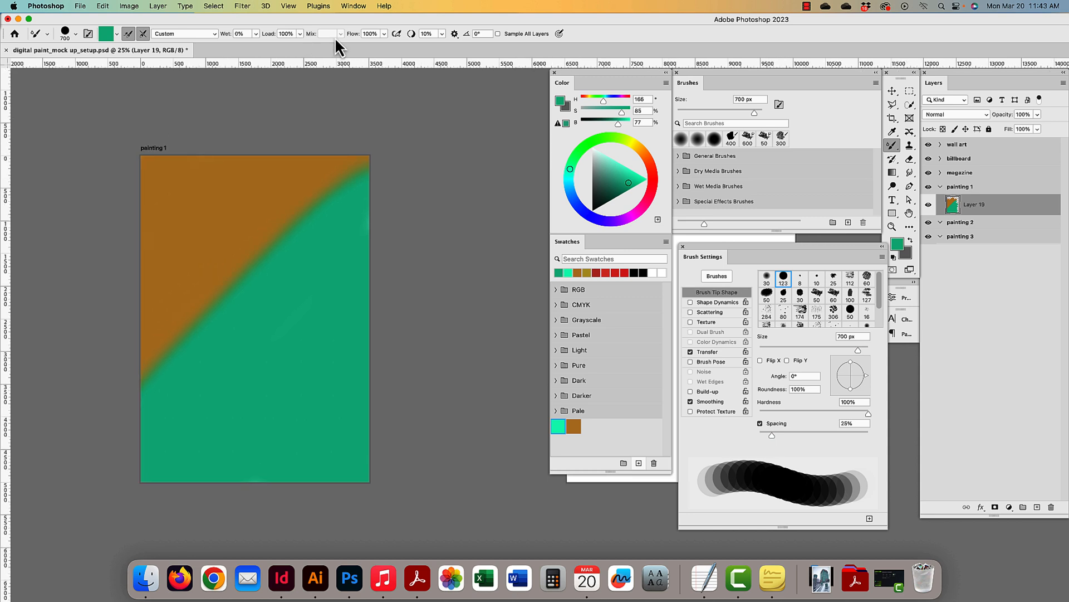
{"action": "scroll", "coordinate": [335, 37], "scroll_direction": "left", "scroll_amount": 1}
{"action": "left_click", "coordinate": [256, 33]}
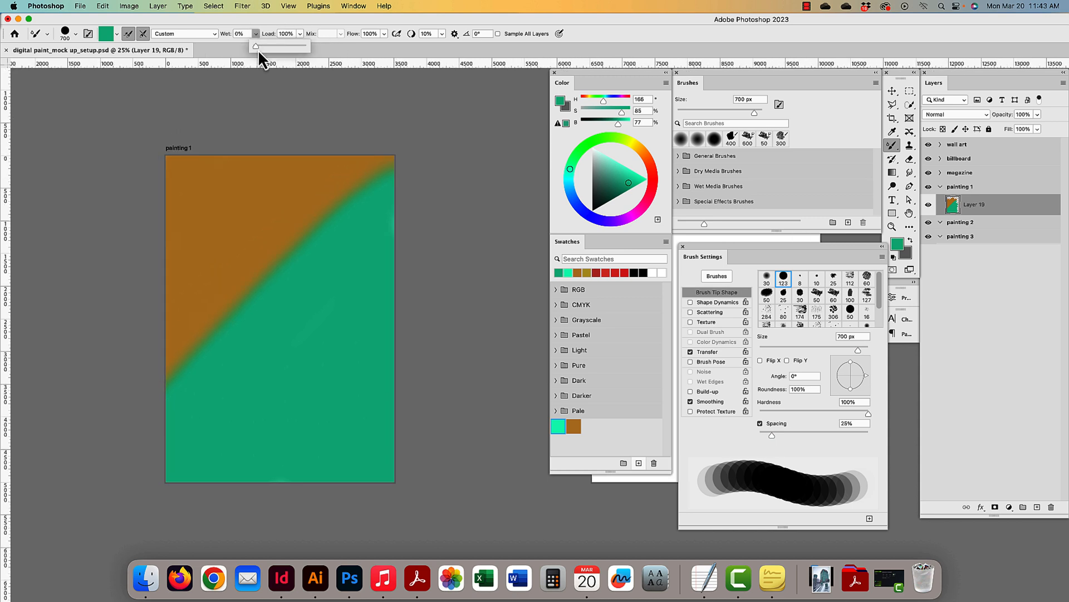
{"action": "left_click_drag", "start_coordinate": [295, 46], "coordinate": [325, 46]}
- Stroke diagonally along the brown/teal boundary to blend it into streaky teal
{"action": "mouse_move", "coordinate": [170, 379]}
{"action": "left_mouse_down"}
{"action": "mouse_move", "coordinate": [283, 242]}
{"action": "mouse_move", "coordinate": [389, 170]}
{"action": "left_mouse_up"}
{"action": "mouse_move", "coordinate": [295, 232]}
{"action": "left_mouse_down"}
{"action": "mouse_move", "coordinate": [217, 309]}
{"action": "mouse_move", "coordinate": [177, 381]}
{"action": "mouse_move", "coordinate": [332, 194]}
{"action": "mouse_move", "coordinate": [410, 130]}
{"action": "mouse_move", "coordinate": [268, 270]}
{"action": "mouse_move", "coordinate": [151, 412]}
{"action": "mouse_move", "coordinate": [413, 184]}
{"action": "mouse_move", "coordinate": [264, 292]}
{"action": "mouse_move", "coordinate": [150, 419]}
{"action": "mouse_move", "coordinate": [397, 225]}
{"action": "mouse_move", "coordinate": [187, 380]}
{"action": "mouse_move", "coordinate": [165, 417]}
{"action": "mouse_move", "coordinate": [275, 349]}
{"action": "mouse_move", "coordinate": [159, 438]}
{"action": "mouse_move", "coordinate": [319, 357]}
{"action": "left_mouse_up"}
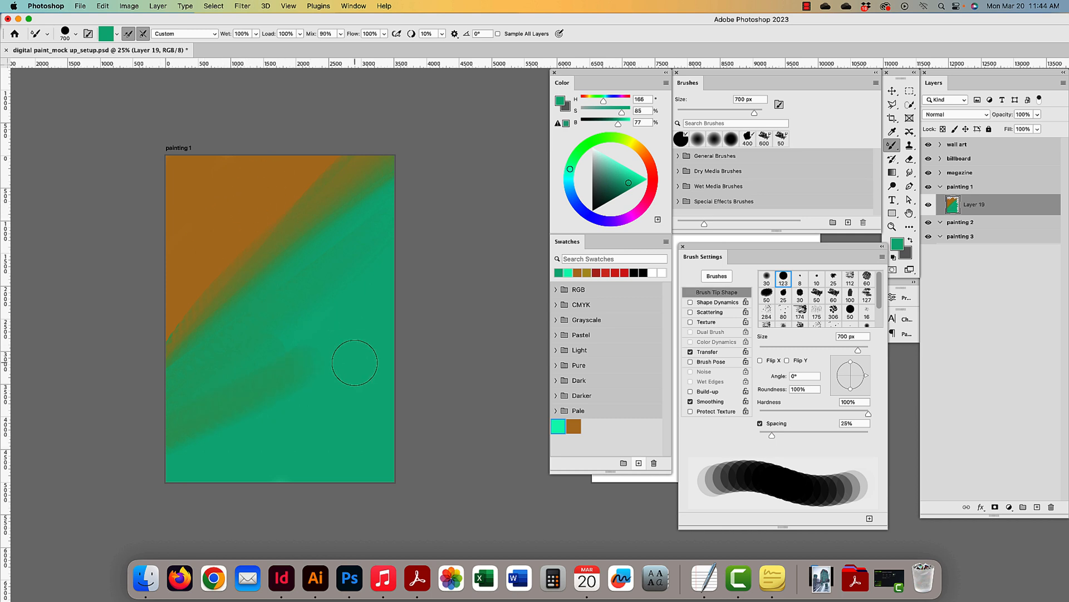
{"action": "mouse_move", "coordinate": [352, 361]}
{"action": "left_mouse_down"}
{"action": "mouse_move", "coordinate": [328, 271]}
{"action": "mouse_move", "coordinate": [293, 233]}
{"action": "mouse_move", "coordinate": [211, 206]}
{"action": "mouse_move", "coordinate": [230, 270]}
{"action": "mouse_move", "coordinate": [280, 327]}
{"action": "mouse_move", "coordinate": [297, 403]}
{"action": "left_mouse_up"}
{"action": "scroll", "coordinate": [308, 393], "scroll_direction": "down", "scroll_amount": 1}
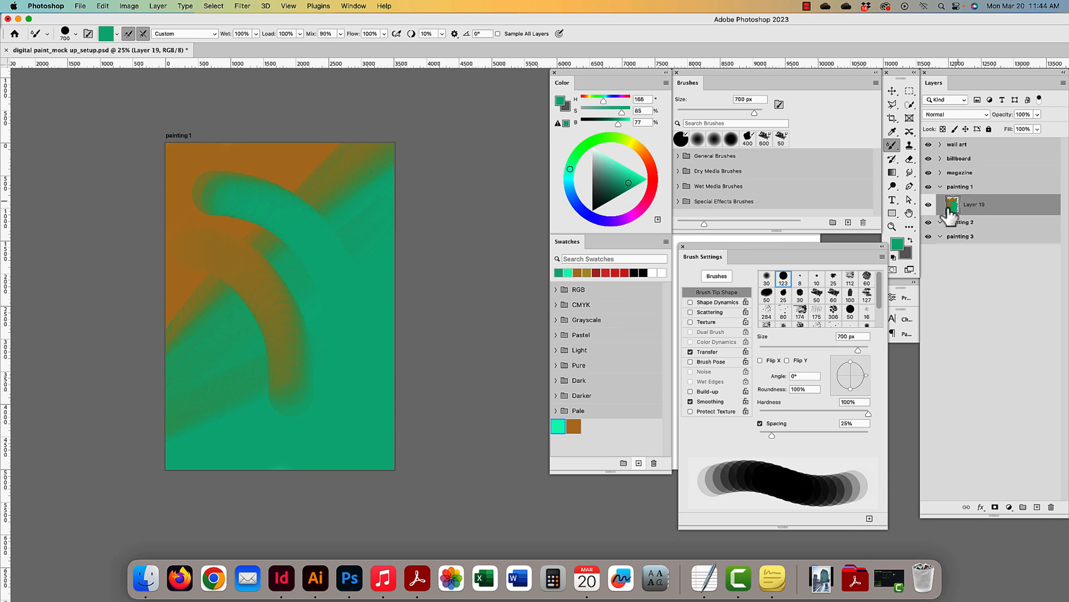
{"action": "key", "text": "super+z"}
{"action": "key", "text": "super+z"}
{"action": "key", "text": "super+z"}
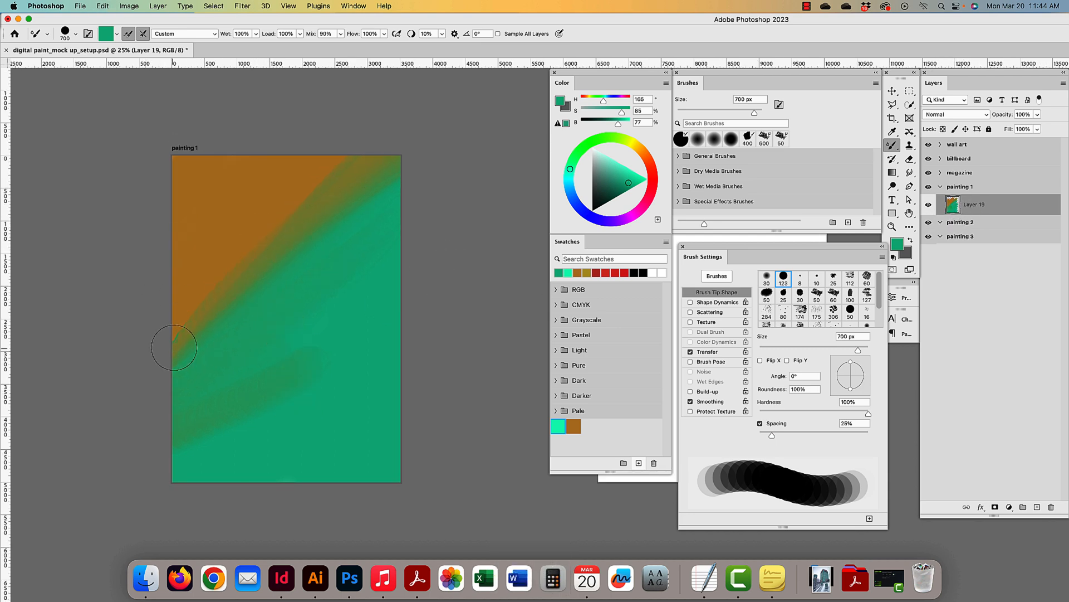
{"action": "mouse_move", "coordinate": [160, 344]}
{"action": "left_mouse_down"}
{"action": "mouse_move", "coordinate": [252, 292]}
{"action": "mouse_move", "coordinate": [236, 355]}
{"action": "mouse_move", "coordinate": [318, 325]}
{"action": "left_mouse_up"}
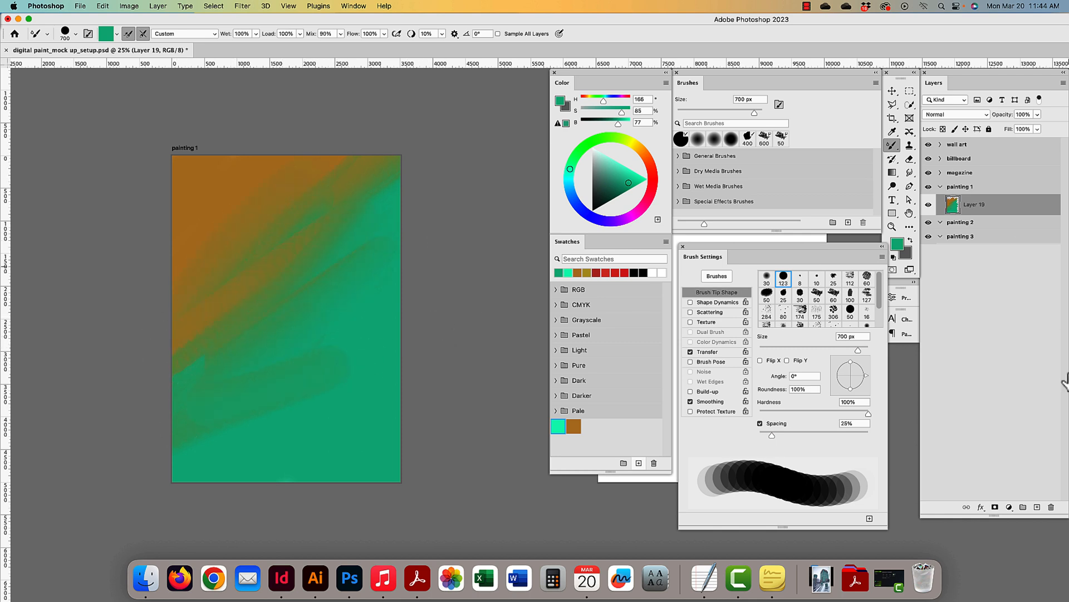
- Add Layer 20 and set up the KYLE Ultimate Pencil Hard brush at 250 px with 37% spacing
{"action": "left_click", "coordinate": [1037, 507]}
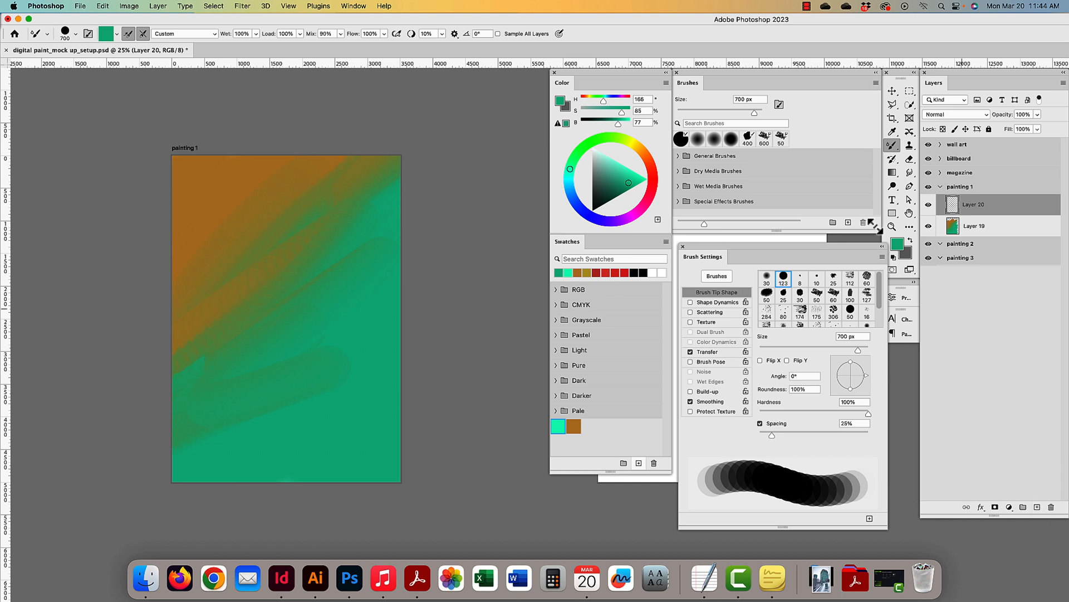
{"action": "left_click", "coordinate": [680, 171]}
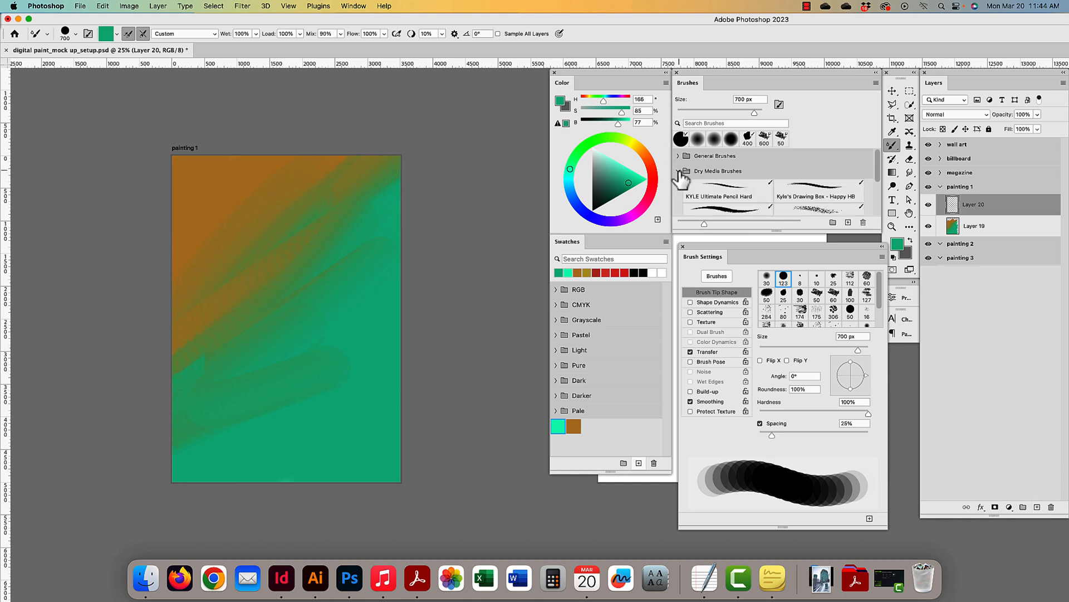
{"action": "left_click", "coordinate": [736, 200]}
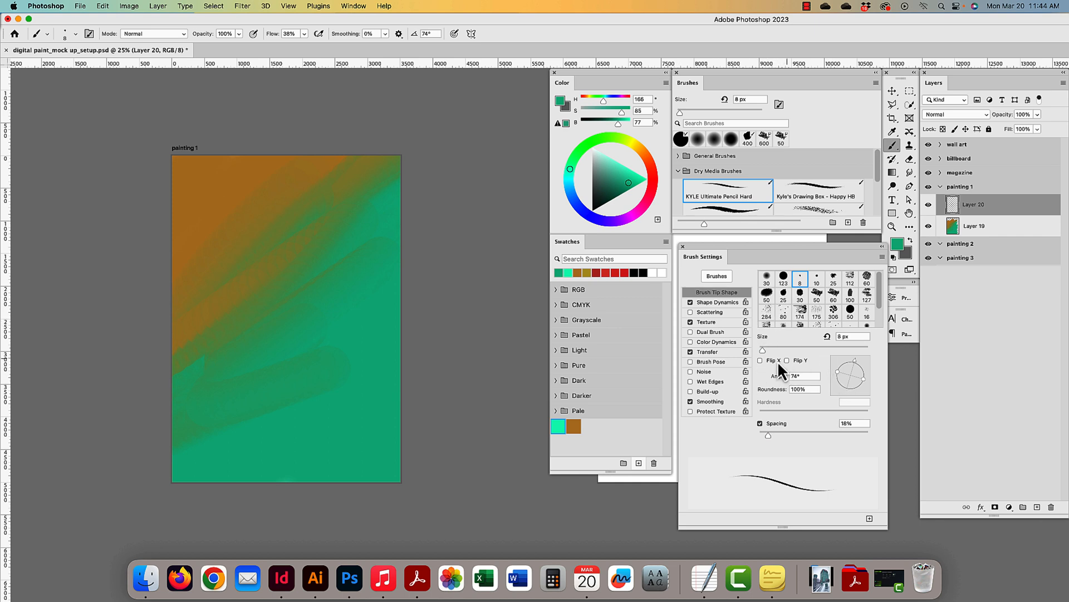
{"action": "left_click_drag", "start_coordinate": [763, 350], "coordinate": [783, 350]}
{"action": "left_click_drag", "start_coordinate": [767, 433], "coordinate": [779, 432]}
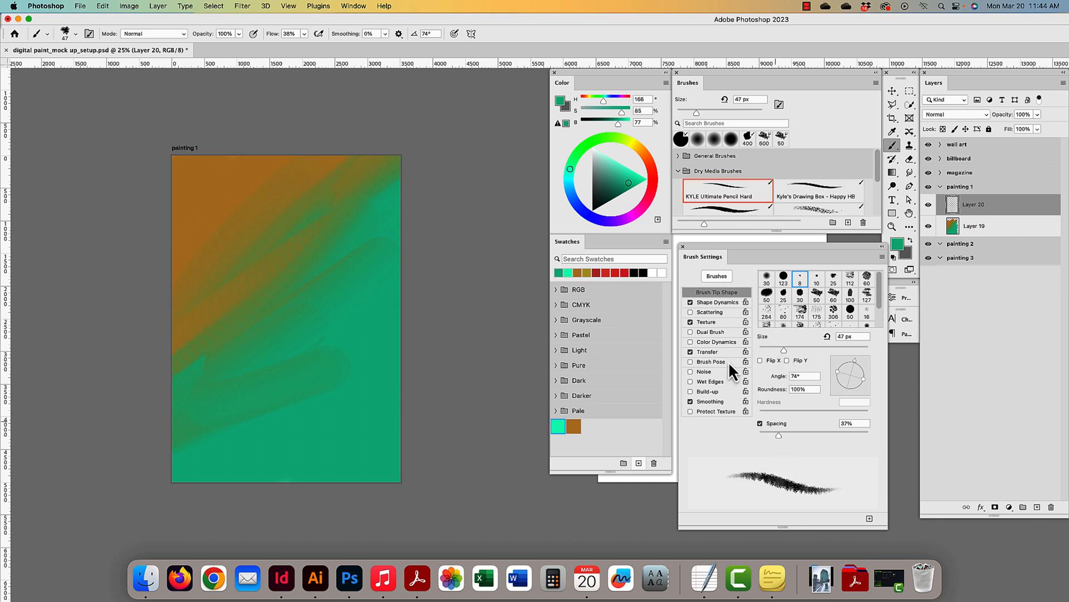
{"action": "key", "text": "bracketright"}
{"action": "key", "text": "bracketright"}
{"action": "key", "text": "bracketright"}
{"action": "key", "text": "bracketright"}
{"action": "key", "text": "bracketright"}
{"action": "key", "text": "bracketright"}
{"action": "key", "text": "bracketright"}
{"action": "key", "text": "bracketright"}
{"action": "key", "text": "bracketright"}
{"action": "key", "text": "bracketright"}
{"action": "key", "text": "bracketright"}
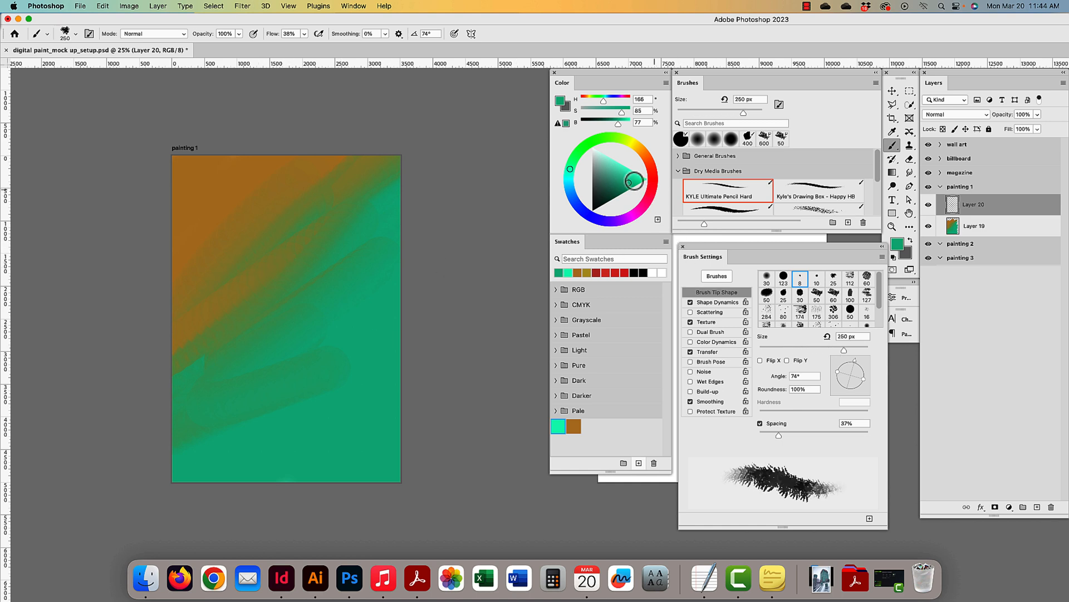
- Shift the paint colour to purple and save it as a new swatch
{"action": "mouse_move", "coordinate": [620, 138]}
{"action": "left_mouse_down"}
{"action": "mouse_move", "coordinate": [647, 160]}
{"action": "mouse_move", "coordinate": [649, 199]}
{"action": "mouse_move", "coordinate": [635, 223]}
{"action": "left_mouse_up"}
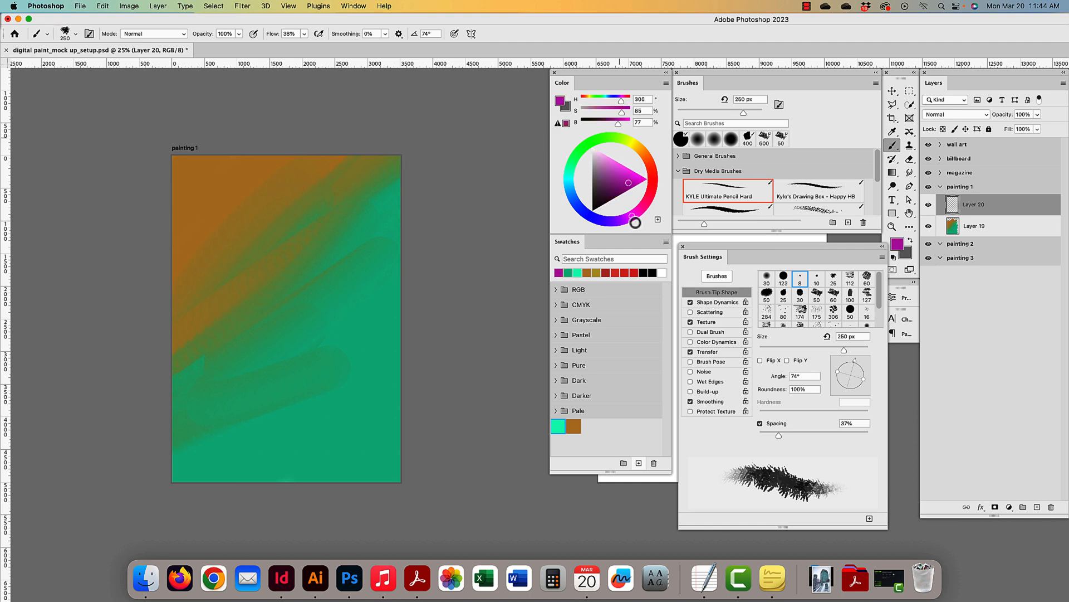
{"action": "left_click", "coordinate": [639, 463]}
{"action": "type", "text": "purple"}
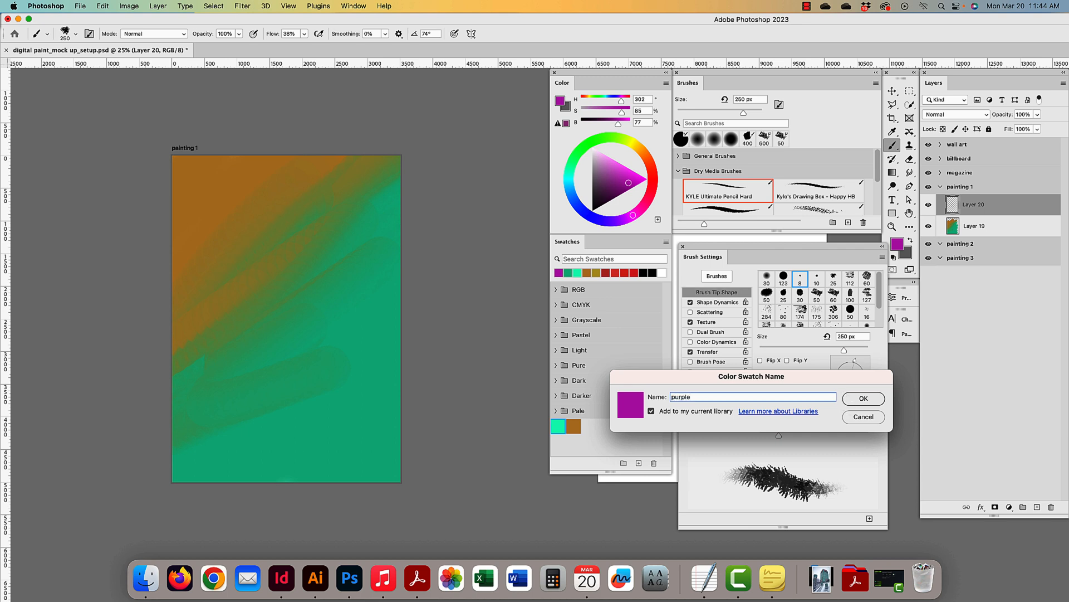
{"action": "key", "text": "Return"}
- Enlarge the brush to 600 px and set its opacity to 50%
{"action": "scroll", "coordinate": [316, 221], "scroll_direction": "left", "scroll_amount": 1}
{"action": "key", "text": "bracketright"}
{"action": "key", "text": "bracketright"}
{"action": "key", "text": "bracketright"}
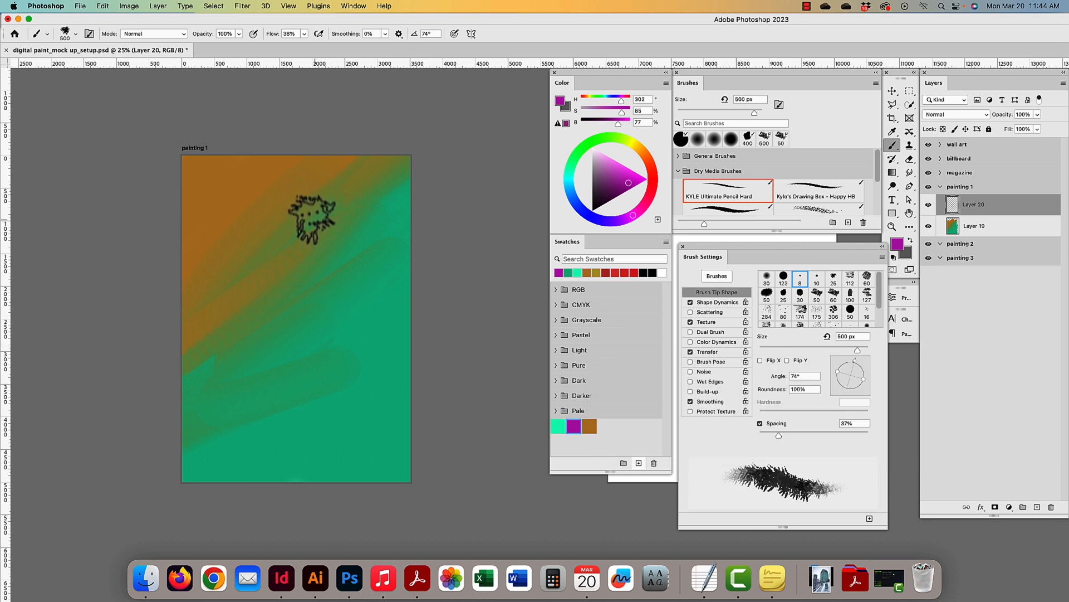
{"action": "key", "text": "bracketright"}
{"action": "left_click", "coordinate": [225, 33]}
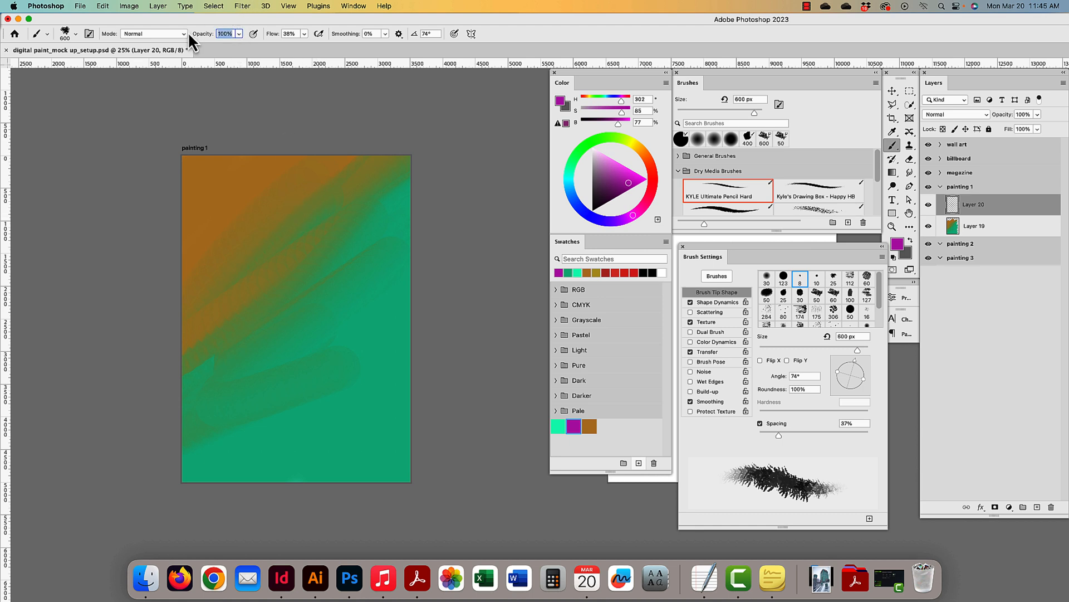
{"action": "type", "text": "50"}
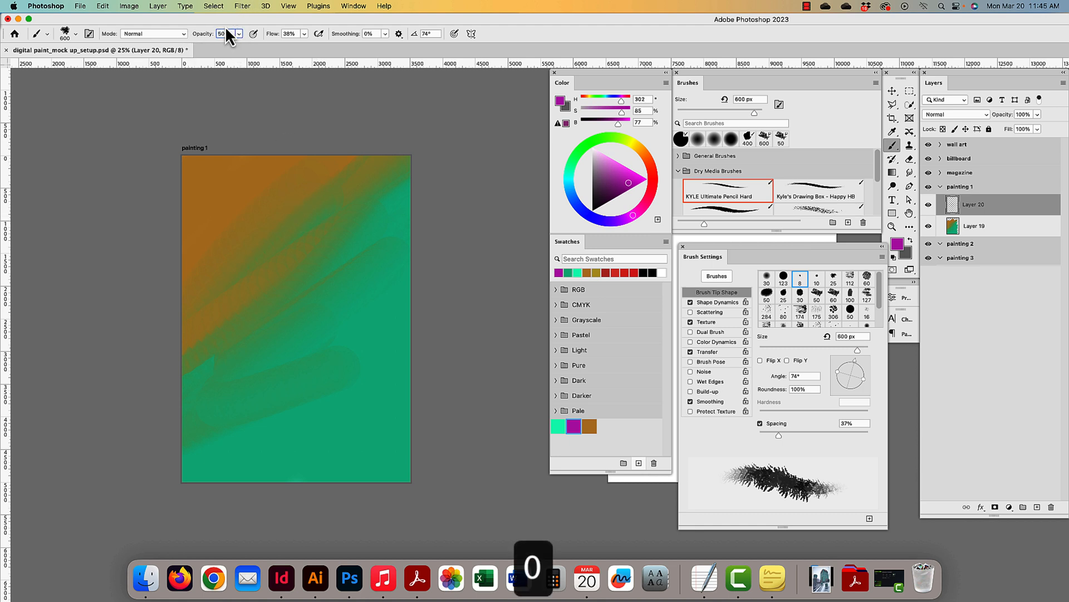
{"action": "scroll", "coordinate": [267, 33], "scroll_direction": "up", "scroll_amount": 3}
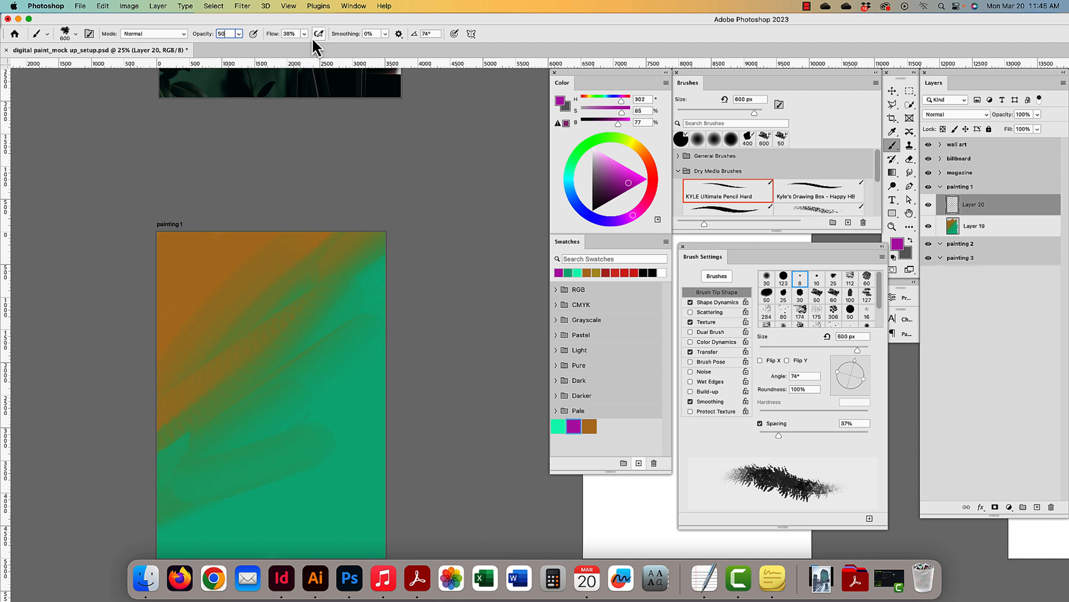
- Paint broad purple and blue-purple strokes in an arch across the artboard
{"action": "mouse_move", "coordinate": [191, 306]}
{"action": "left_mouse_down"}
{"action": "mouse_move", "coordinate": [260, 291]}
{"action": "mouse_move", "coordinate": [243, 348]}
{"action": "mouse_move", "coordinate": [294, 472]}
{"action": "mouse_move", "coordinate": [352, 514]}
{"action": "mouse_move", "coordinate": [308, 445]}
{"action": "mouse_move", "coordinate": [299, 307]}
{"action": "mouse_move", "coordinate": [312, 289]}
{"action": "mouse_move", "coordinate": [263, 370]}
{"action": "mouse_move", "coordinate": [280, 385]}
{"action": "mouse_move", "coordinate": [295, 331]}
{"action": "mouse_move", "coordinate": [284, 392]}
{"action": "mouse_move", "coordinate": [303, 390]}
{"action": "mouse_move", "coordinate": [311, 354]}
{"action": "mouse_move", "coordinate": [315, 377]}
{"action": "mouse_move", "coordinate": [277, 417]}
{"action": "mouse_move", "coordinate": [309, 401]}
{"action": "left_mouse_up"}
{"action": "mouse_move", "coordinate": [308, 466]}
{"action": "left_mouse_down"}
{"action": "mouse_move", "coordinate": [312, 427]}
{"action": "mouse_move", "coordinate": [334, 479]}
{"action": "mouse_move", "coordinate": [337, 364]}
{"action": "mouse_move", "coordinate": [349, 471]}
{"action": "mouse_move", "coordinate": [329, 404]}
{"action": "mouse_move", "coordinate": [330, 391]}
{"action": "mouse_move", "coordinate": [344, 467]}
{"action": "mouse_move", "coordinate": [341, 358]}
{"action": "mouse_move", "coordinate": [295, 346]}
{"action": "mouse_move", "coordinate": [322, 303]}
{"action": "mouse_move", "coordinate": [320, 328]}
{"action": "mouse_move", "coordinate": [340, 347]}
{"action": "mouse_move", "coordinate": [327, 303]}
{"action": "left_mouse_up"}
{"action": "mouse_move", "coordinate": [254, 352]}
{"action": "left_mouse_down"}
{"action": "mouse_move", "coordinate": [265, 463]}
{"action": "mouse_move", "coordinate": [236, 357]}
{"action": "mouse_move", "coordinate": [228, 468]}
{"action": "mouse_move", "coordinate": [250, 404]}
{"action": "mouse_move", "coordinate": [246, 499]}
{"action": "mouse_move", "coordinate": [222, 359]}
{"action": "mouse_move", "coordinate": [301, 290]}
{"action": "mouse_move", "coordinate": [180, 298]}
{"action": "mouse_move", "coordinate": [223, 356]}
{"action": "left_mouse_up"}
{"action": "mouse_move", "coordinate": [362, 484]}
{"action": "left_mouse_down"}
{"action": "mouse_move", "coordinate": [373, 518]}
{"action": "mouse_move", "coordinate": [392, 434]}
{"action": "mouse_move", "coordinate": [433, 416]}
{"action": "mouse_move", "coordinate": [318, 426]}
{"action": "left_mouse_up"}
{"action": "left_click_drag", "start_coordinate": [348, 489], "coordinate": [351, 417]}
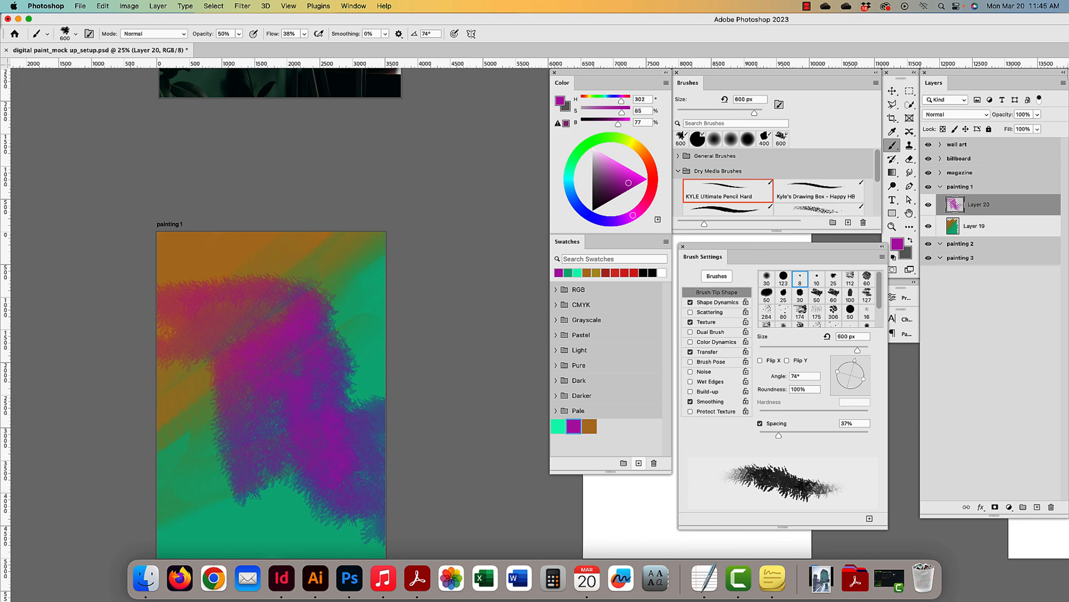
{"action": "left_click", "coordinate": [892, 90]}
{"action": "scroll", "coordinate": [198, 215], "scroll_direction": "down", "scroll_amount": 4}
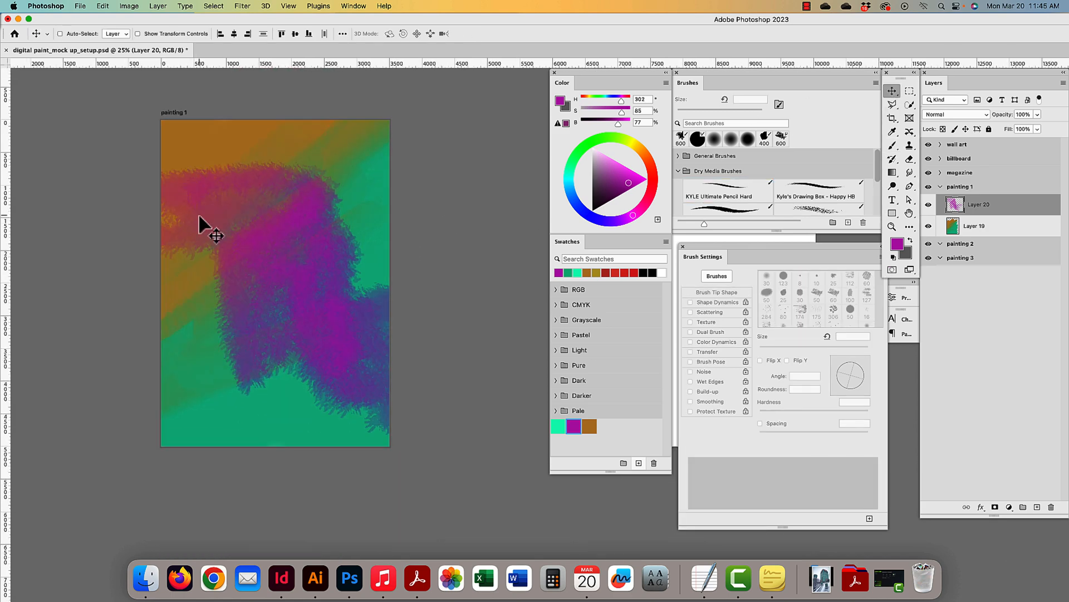
{"action": "scroll", "coordinate": [199, 216], "scroll_direction": "up", "scroll_amount": 2}
{"action": "scroll", "coordinate": [199, 215], "scroll_direction": "left", "scroll_amount": 2}
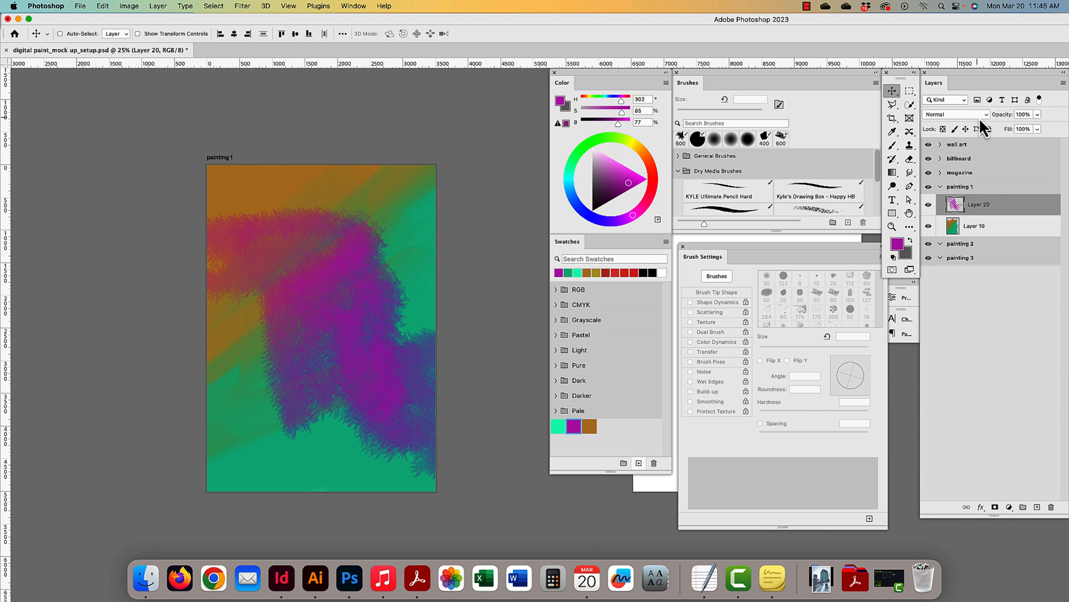
{"action": "left_click", "coordinate": [1024, 114]}
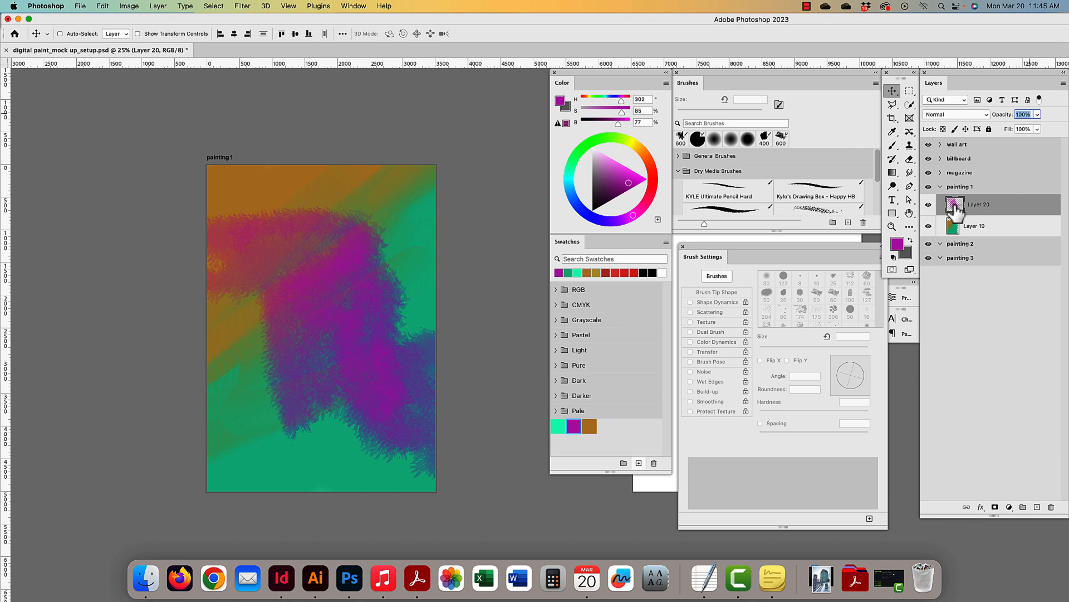
{"action": "key", "text": "shift+Down"}
{"action": "key", "text": "shift+Down"}
{"action": "key", "text": "shift+Down"}
{"action": "key", "text": "shift+Down"}
{"action": "key", "text": "shift+Down"}
{"action": "key", "text": "shift+Down"}
{"action": "key", "text": "shift+Down"}
{"action": "key", "text": "shift+Down"}
{"action": "key", "text": "shift+Down"}
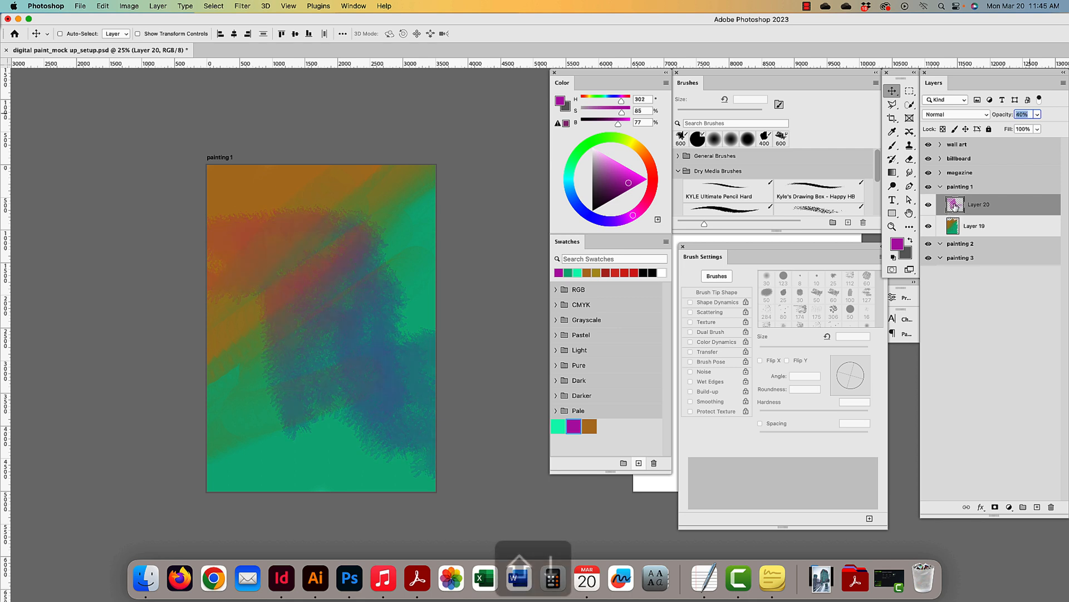
{"action": "key", "text": "shift+Up"}
{"action": "key", "text": "shift+Up"}
{"action": "key", "text": "shift+Up"}
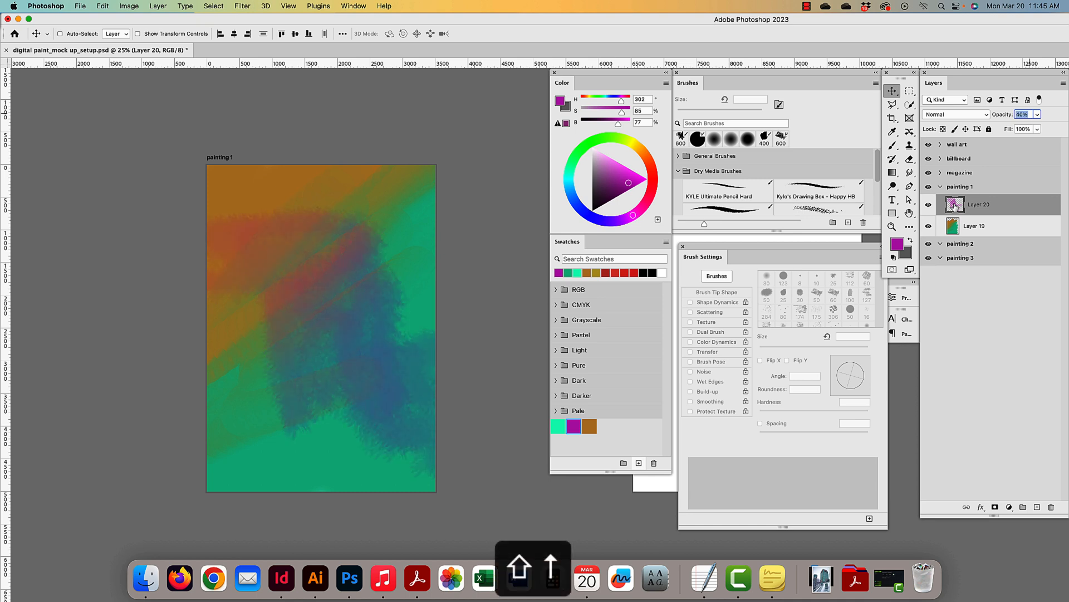
{"action": "key", "text": "shift+Up"}
{"action": "key", "text": "shift+Up"}
{"action": "key", "text": "shift+Up"}
{"action": "key", "text": "shift+Up"}
{"action": "key", "text": "shift+Up"}
{"action": "key", "text": "shift+Up"}
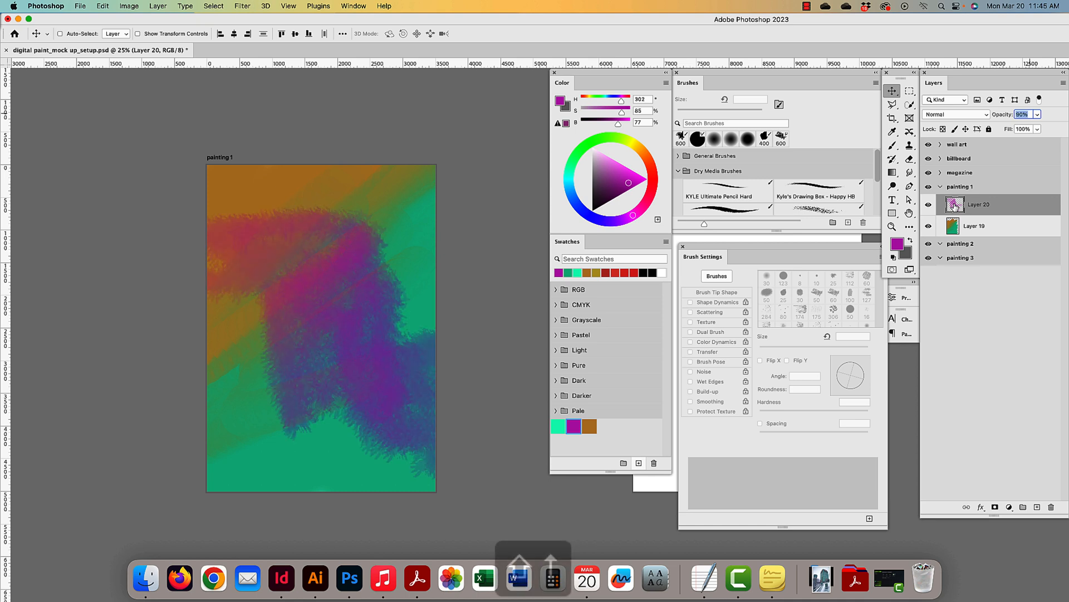
{"action": "key", "text": "shift+Up"}
{"action": "key", "text": "shift+Up"}
{"action": "key", "text": "shift+Up"}
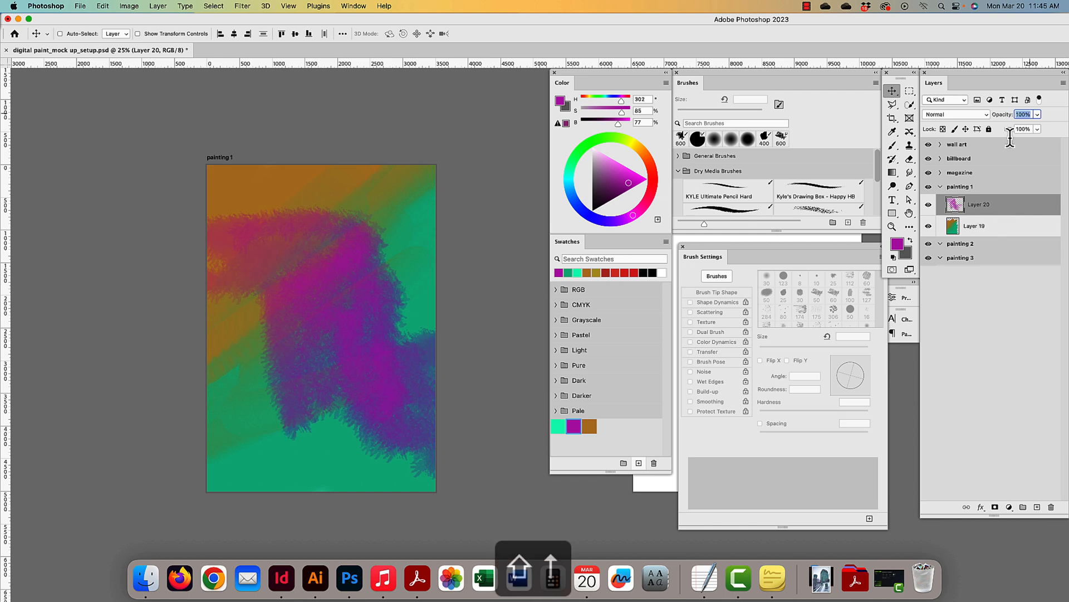
{"action": "left_click", "coordinate": [1037, 129]}
{"action": "mouse_move", "coordinate": [1015, 144]}
{"action": "left_mouse_down"}
{"action": "mouse_move", "coordinate": [1003, 145]}
{"action": "mouse_move", "coordinate": [1061, 143]}
{"action": "left_mouse_up"}
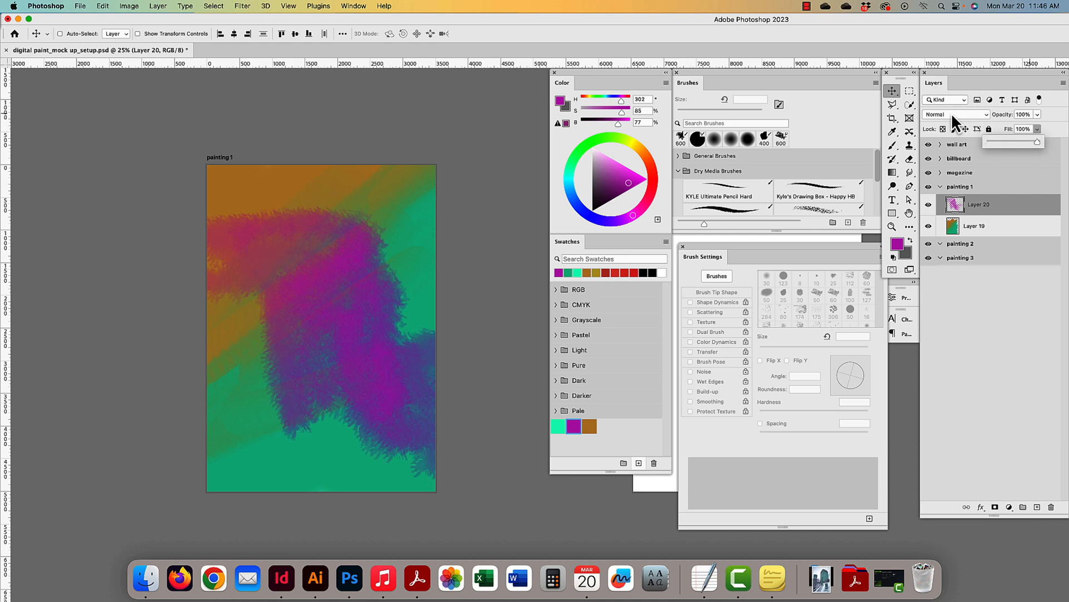
- Set Layer 20 to Vivid Light with 100% opacity and 91% fill, then duplicate it
{"action": "left_click", "coordinate": [1054, 119]}
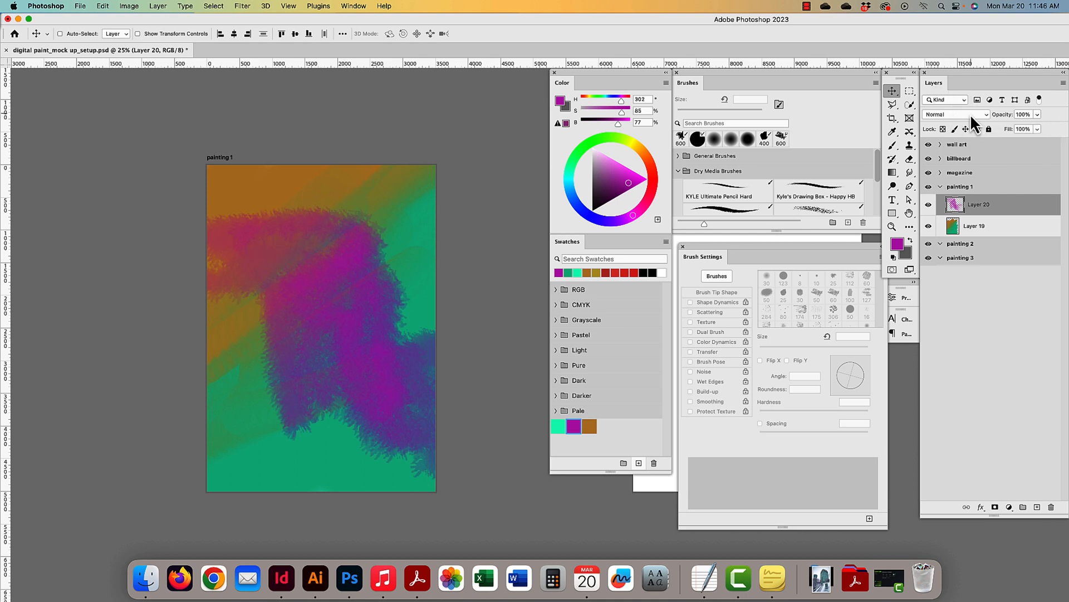
{"action": "left_click", "coordinate": [971, 113]}
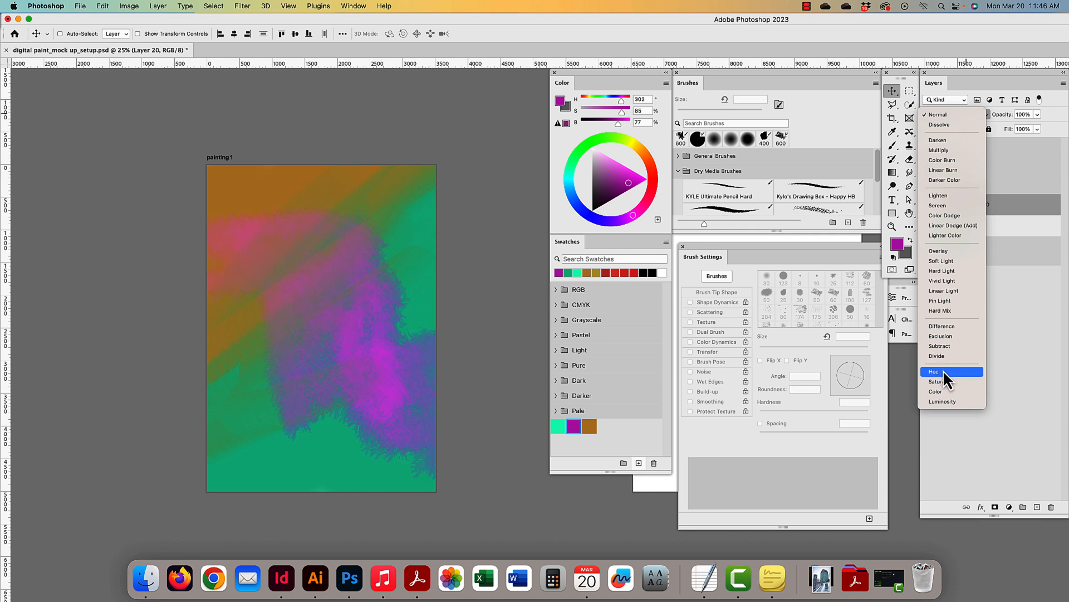
{"action": "left_click", "coordinate": [940, 281]}
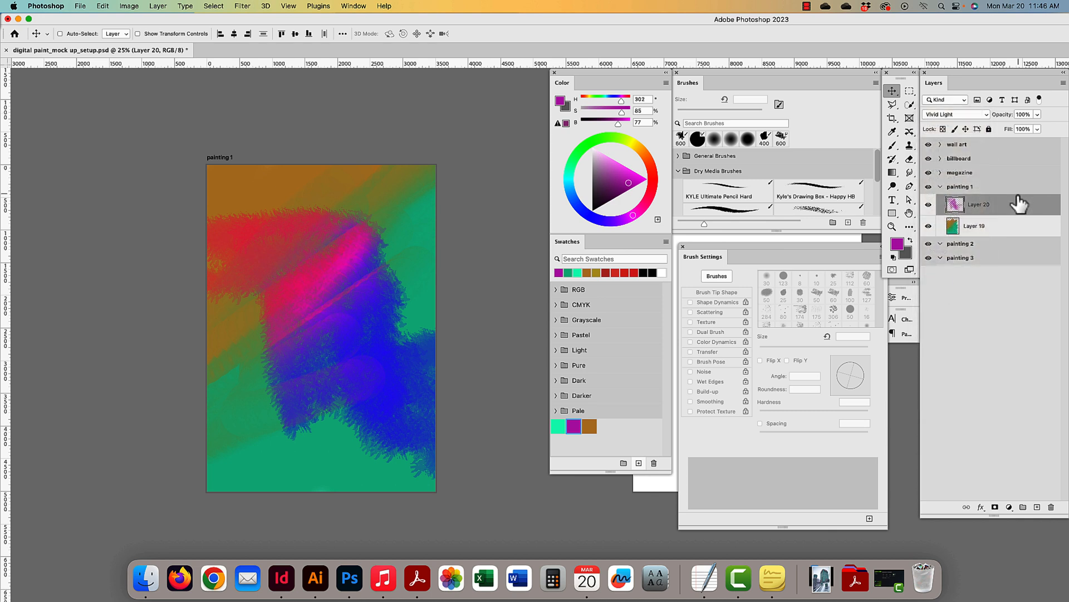
{"action": "left_click", "coordinate": [1038, 115]}
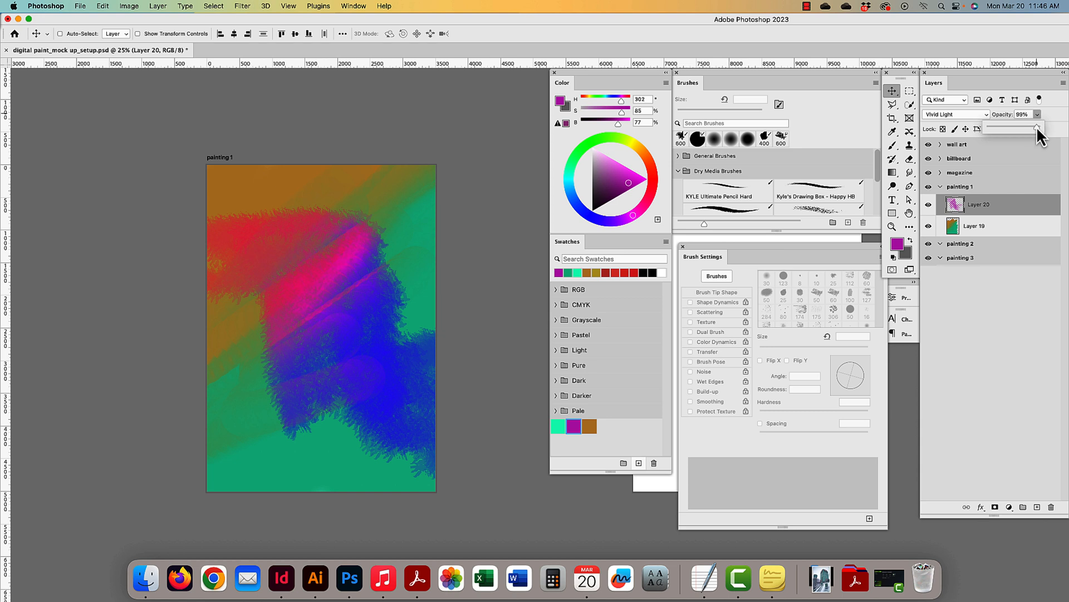
{"action": "left_click_drag", "start_coordinate": [1002, 129], "coordinate": [1031, 142]}
{"action": "left_click", "coordinate": [1037, 128]}
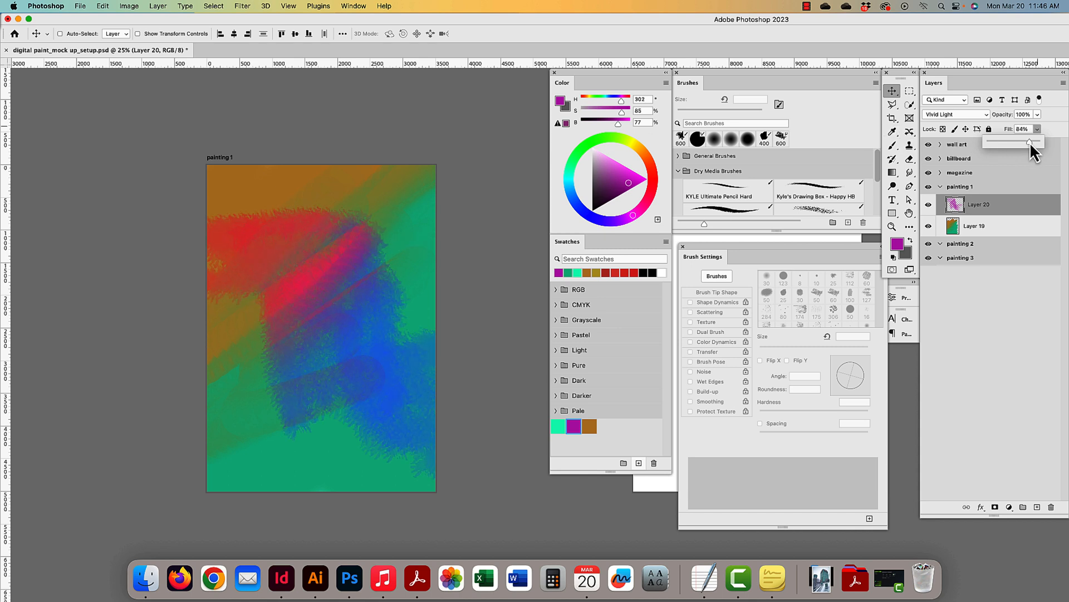
{"action": "left_click_drag", "start_coordinate": [1031, 142], "coordinate": [1033, 142]}
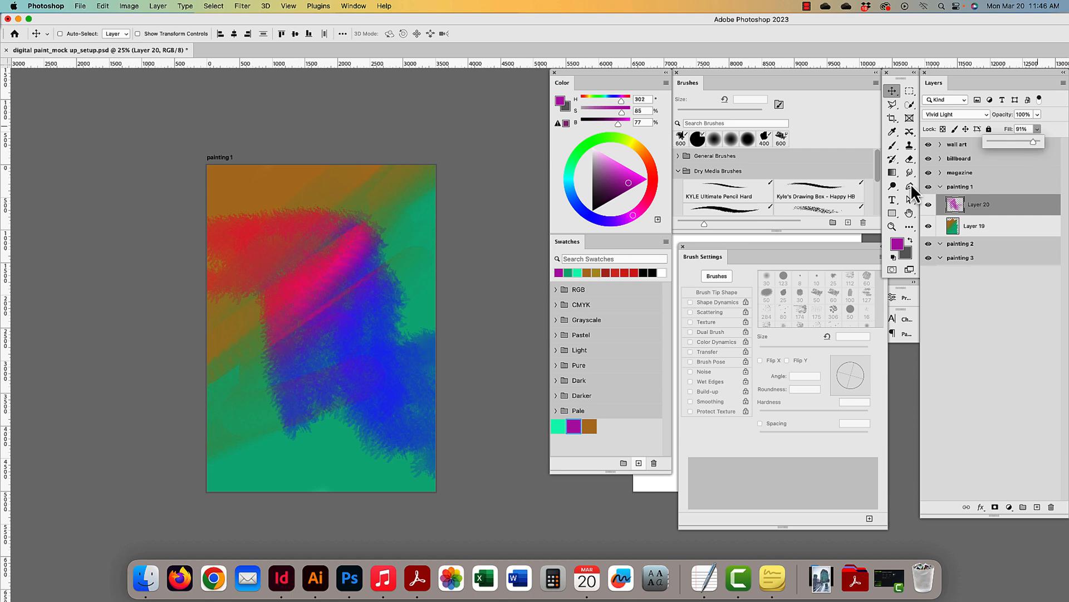
{"action": "left_click", "coordinate": [987, 209]}
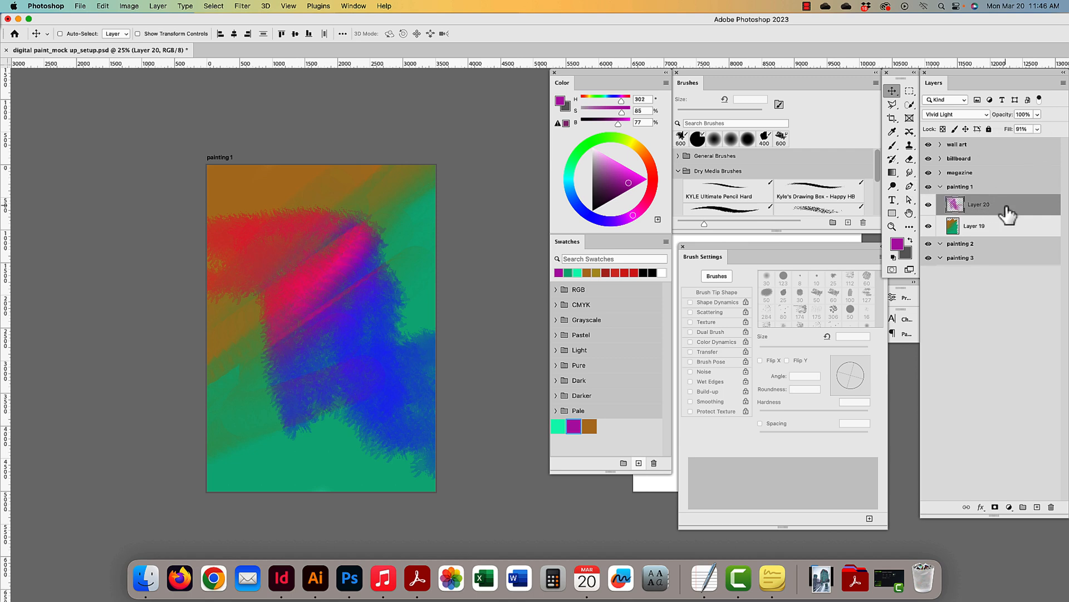
{"action": "key", "text": "super+j"}
- Rotate Layer 20 copy about -83°, reposition it, and set its blend mode to Divide
{"action": "right_click", "coordinate": [1006, 209]}
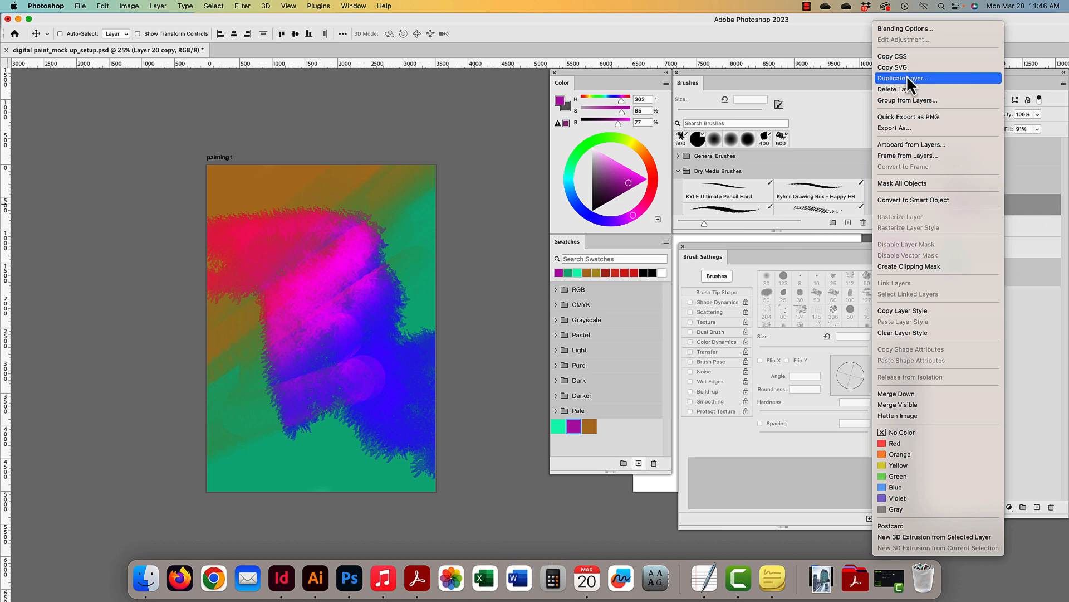
{"action": "left_click", "coordinate": [1032, 208]}
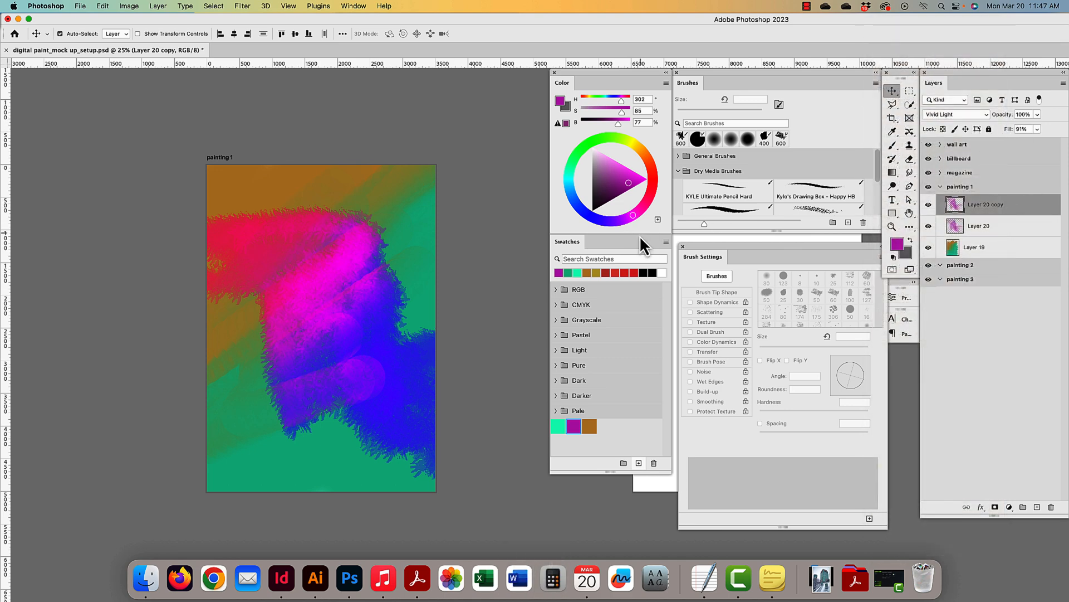
{"action": "key", "text": "super+t"}
{"action": "left_click_drag", "start_coordinate": [529, 186], "coordinate": [250, 172]}
{"action": "key", "text": "Return"}
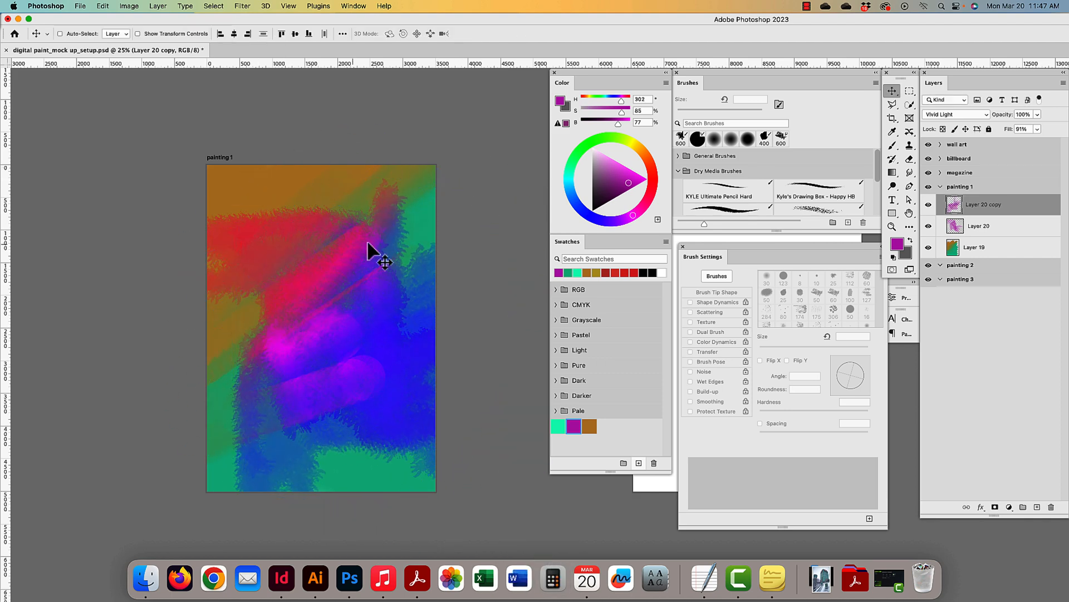
{"action": "left_click_drag", "start_coordinate": [368, 251], "coordinate": [386, 219]}
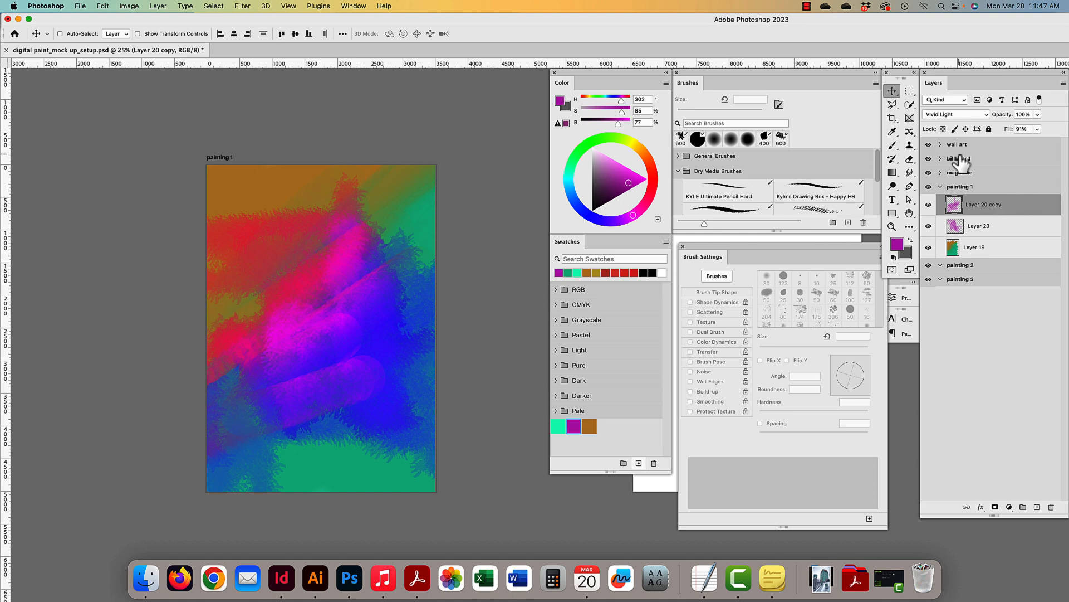
{"action": "left_click", "coordinate": [981, 116]}
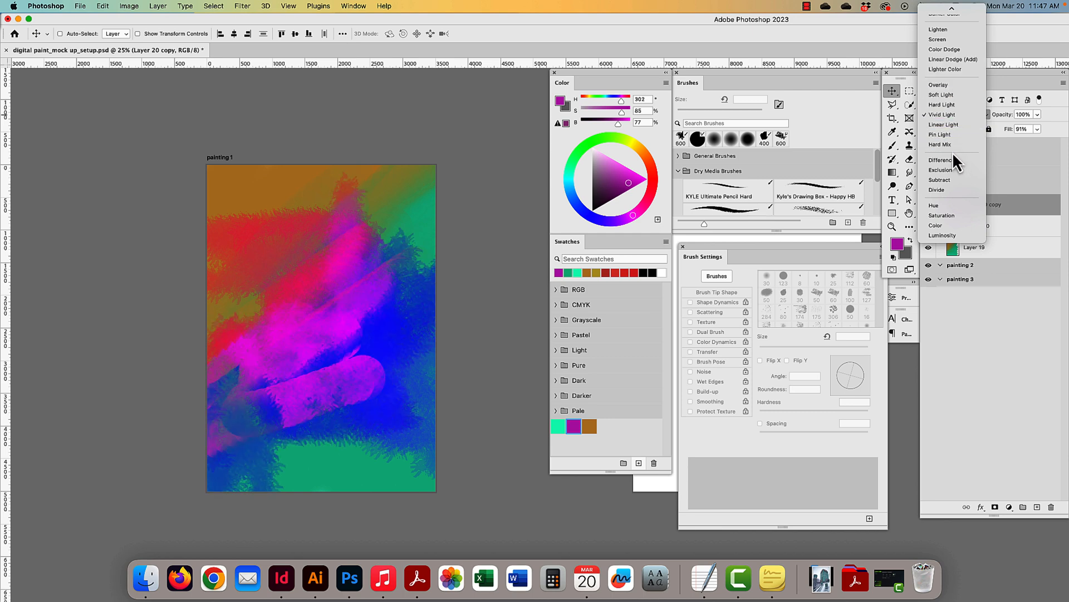
{"action": "left_click", "coordinate": [947, 192]}
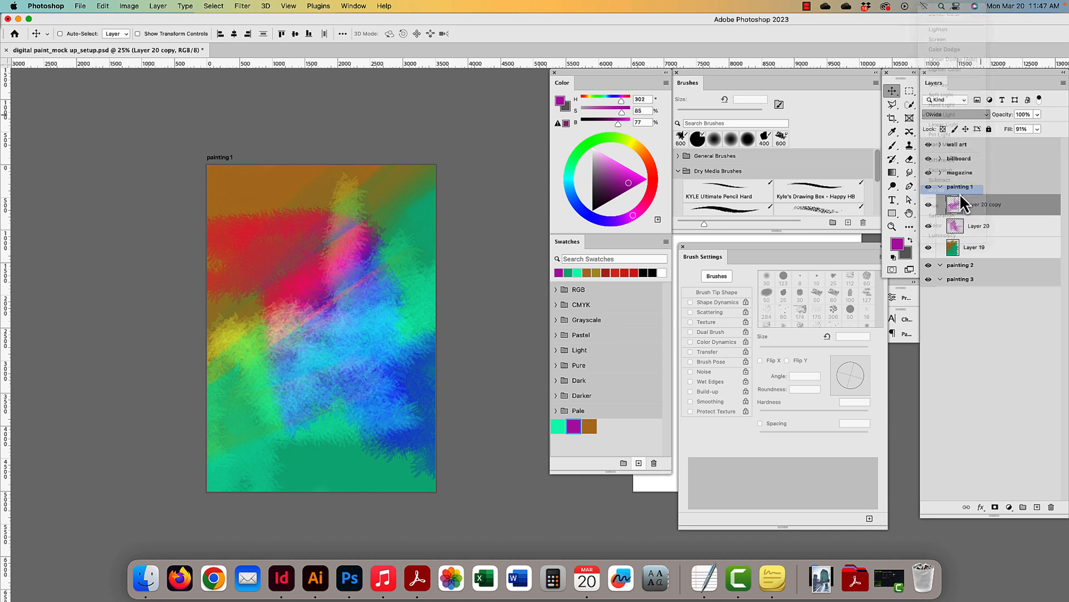
- Add a Color Overlay effect to Layer 20 copy using orange fec46a
{"action": "double_click", "coordinate": [1028, 206]}
{"action": "mouse_move", "coordinate": [989, 176]}
{"action": "left_mouse_down"}
{"action": "mouse_move", "coordinate": [854, 203]}
{"action": "mouse_move", "coordinate": [863, 195]}
{"action": "left_mouse_up"}
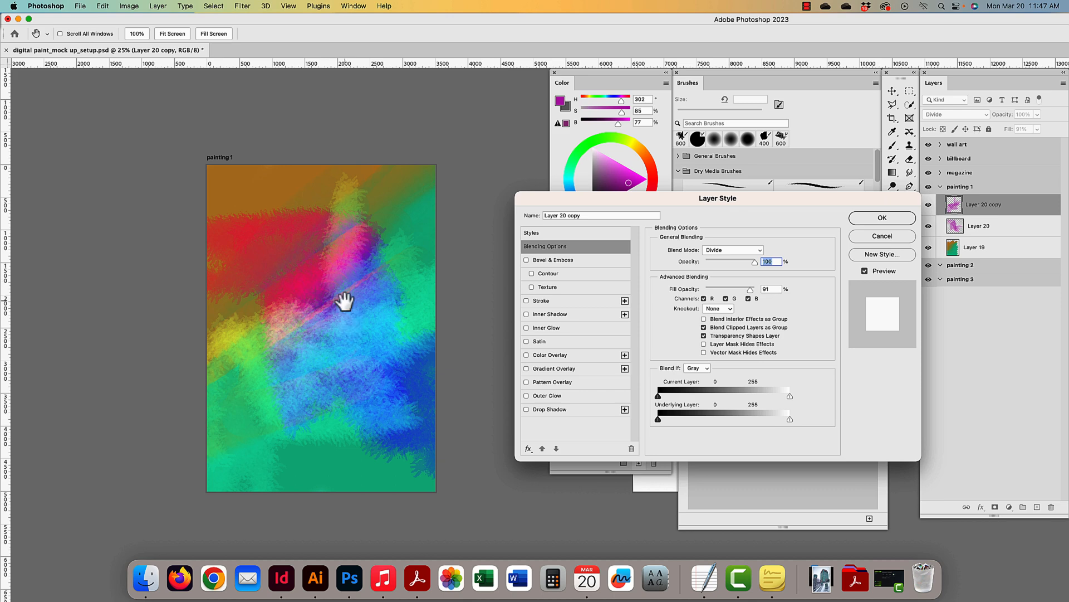
{"action": "left_click_drag", "start_coordinate": [344, 302], "coordinate": [359, 301]}
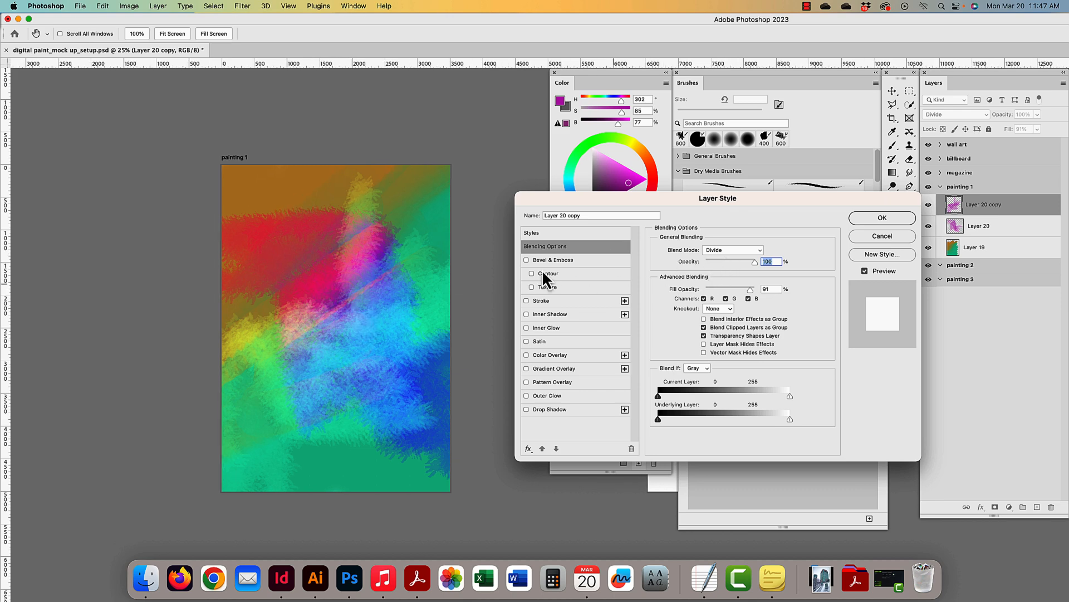
{"action": "left_click", "coordinate": [552, 355]}
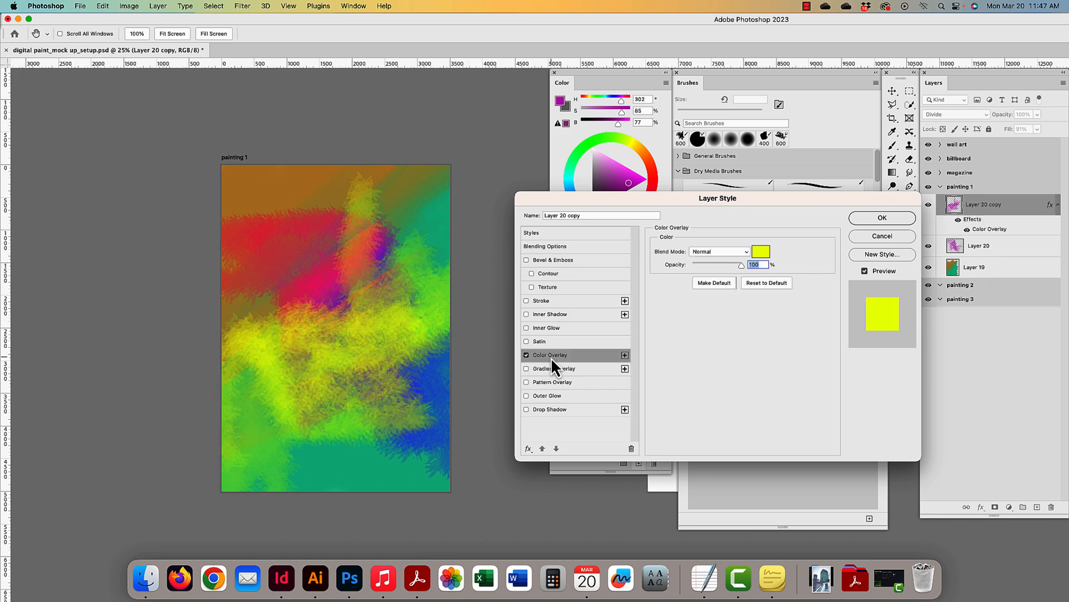
{"action": "left_click_drag", "start_coordinate": [761, 201], "coordinate": [854, 214]}
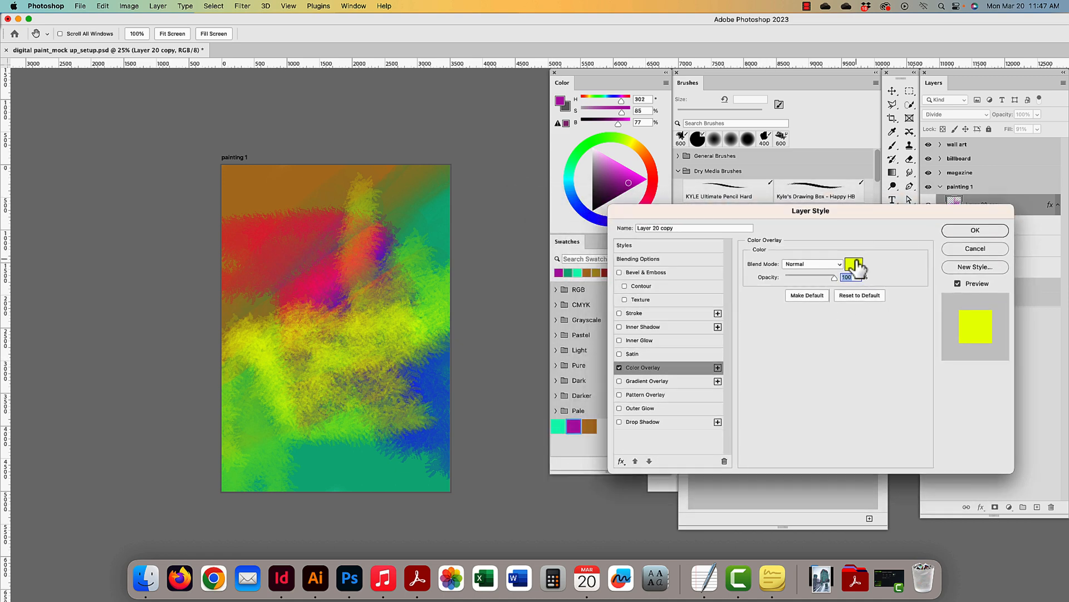
{"action": "left_click", "coordinate": [858, 267]}
{"action": "left_click_drag", "start_coordinate": [462, 371], "coordinate": [744, 269]}
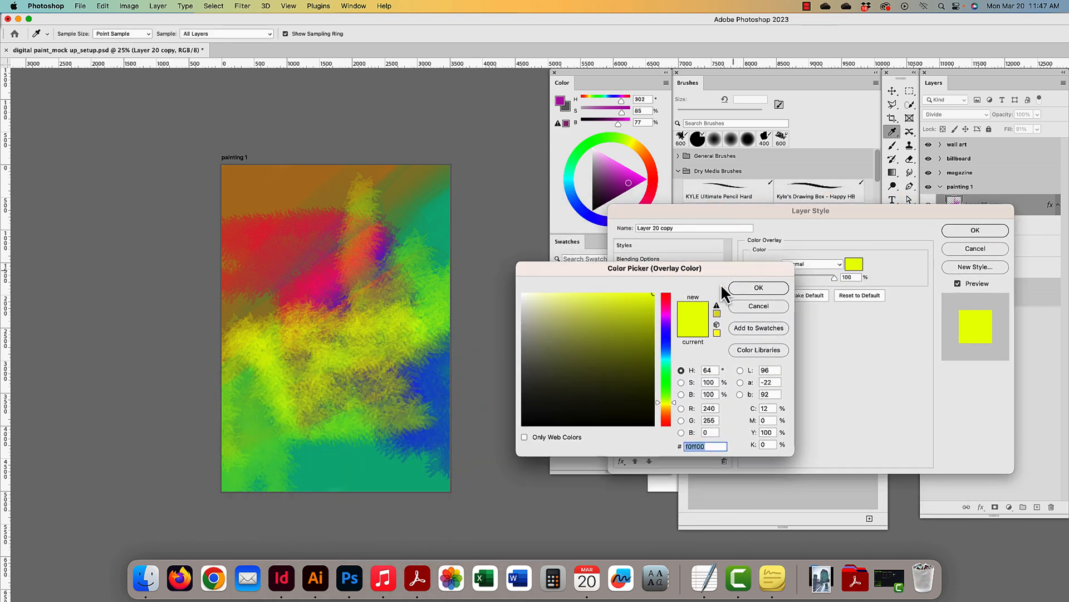
{"action": "left_click", "coordinate": [581, 327]}
{"action": "mouse_move", "coordinate": [581, 327]}
{"action": "left_mouse_down"}
{"action": "mouse_move", "coordinate": [566, 375]}
{"action": "mouse_move", "coordinate": [583, 346]}
{"action": "mouse_move", "coordinate": [566, 303]}
{"action": "mouse_move", "coordinate": [599, 294]}
{"action": "left_mouse_up"}
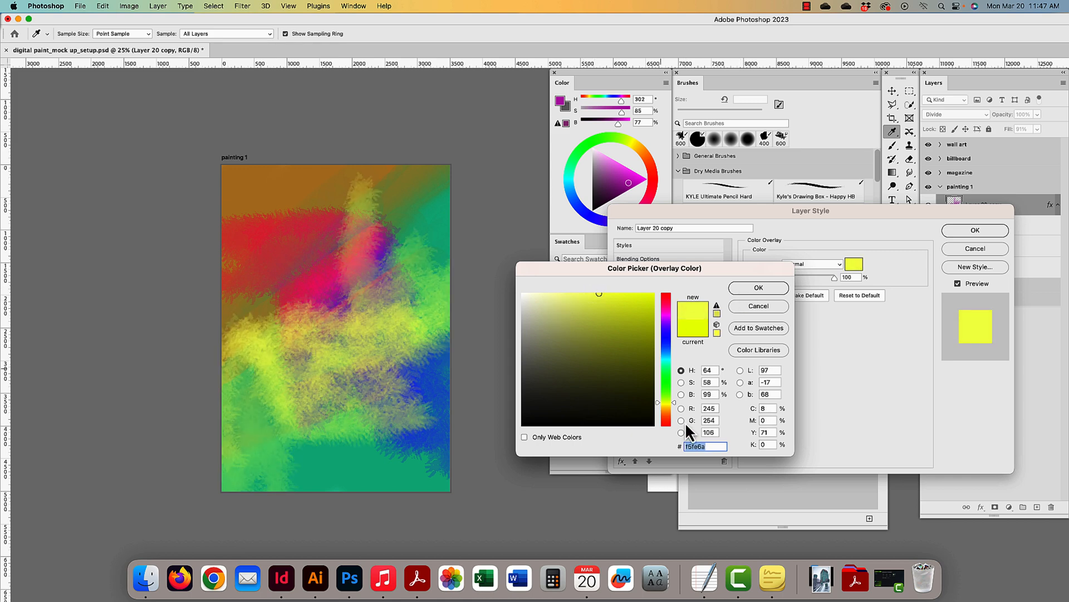
{"action": "left_click_drag", "start_coordinate": [674, 402], "coordinate": [674, 413]}
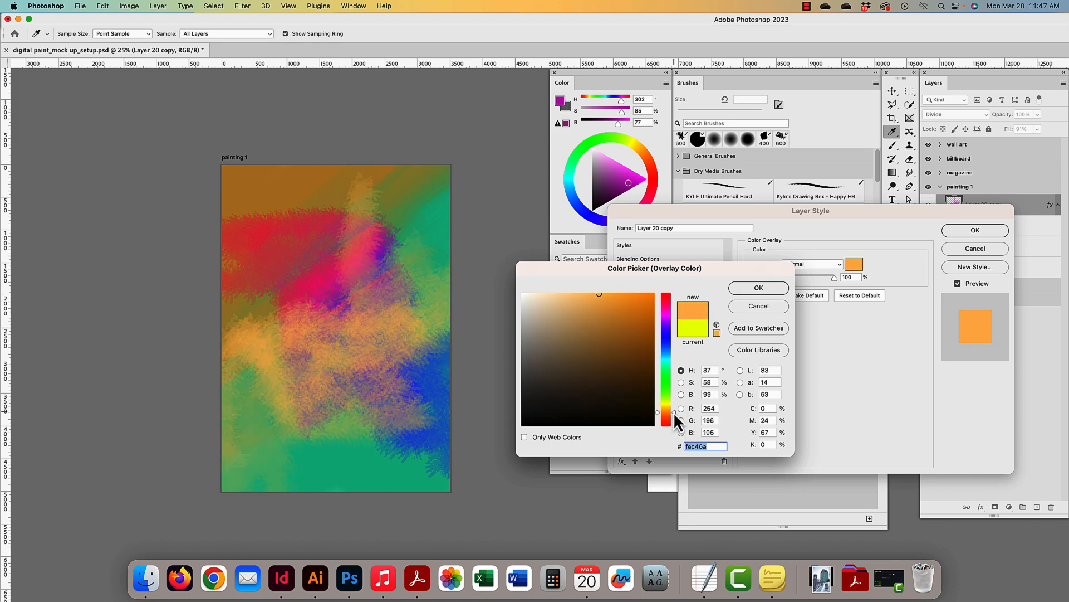
{"action": "left_click", "coordinate": [762, 289]}
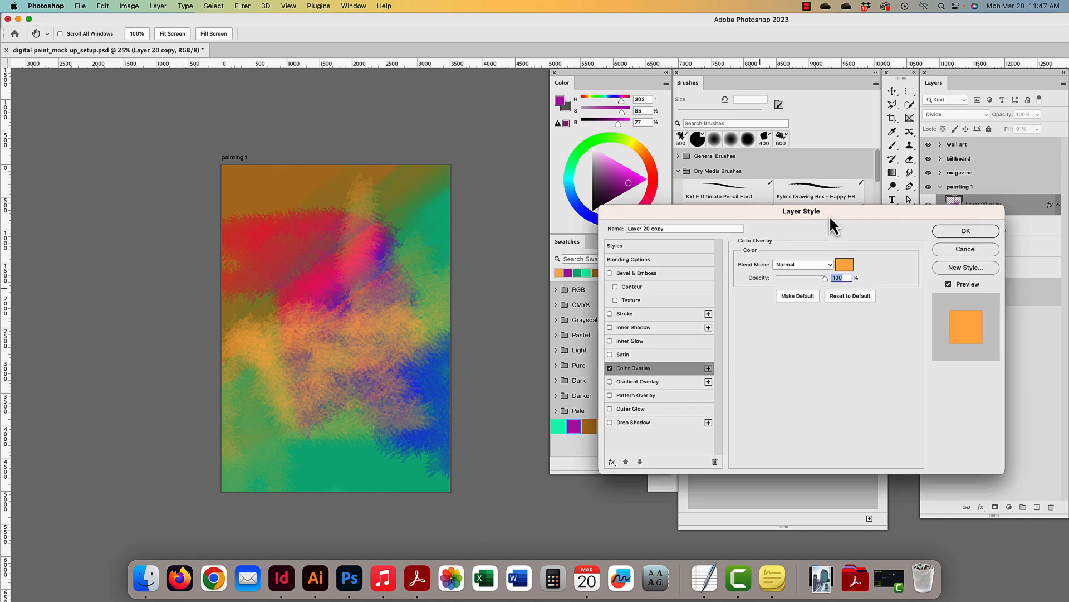
- Leave the Stroke effect off and apply the style with only the orange overlay
{"action": "left_click_drag", "start_coordinate": [830, 217], "coordinate": [683, 249]}
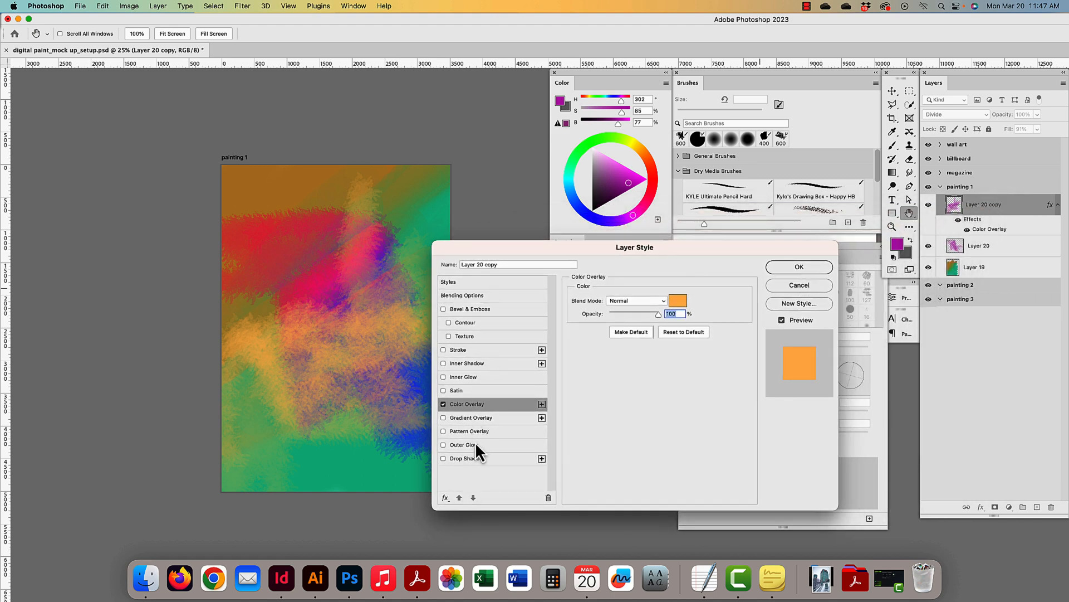
{"action": "left_click", "coordinate": [460, 348]}
{"action": "left_click", "coordinate": [443, 349]}
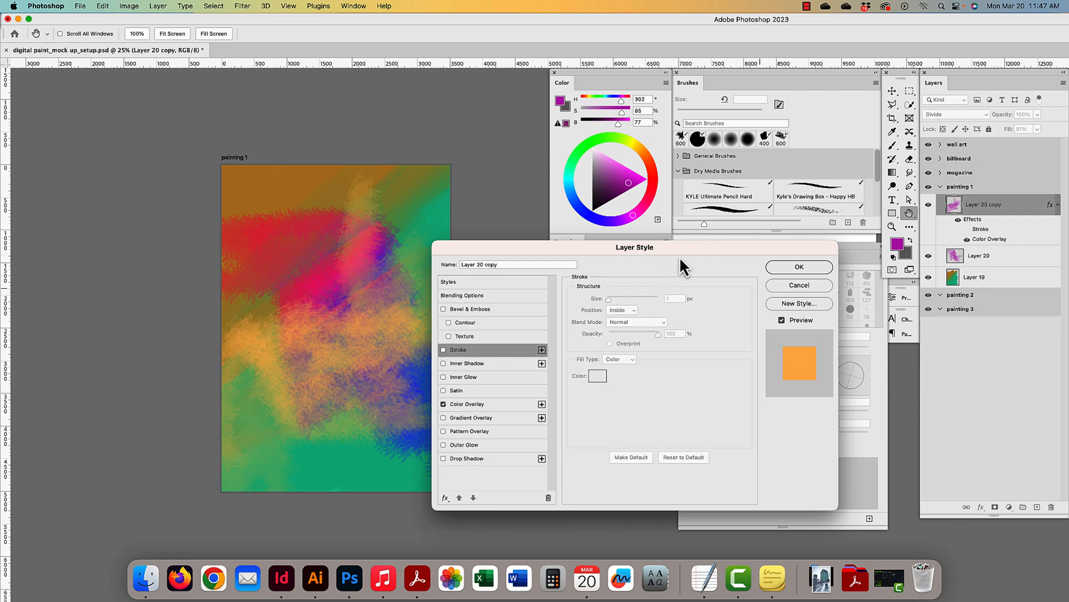
{"action": "left_click", "coordinate": [807, 266]}
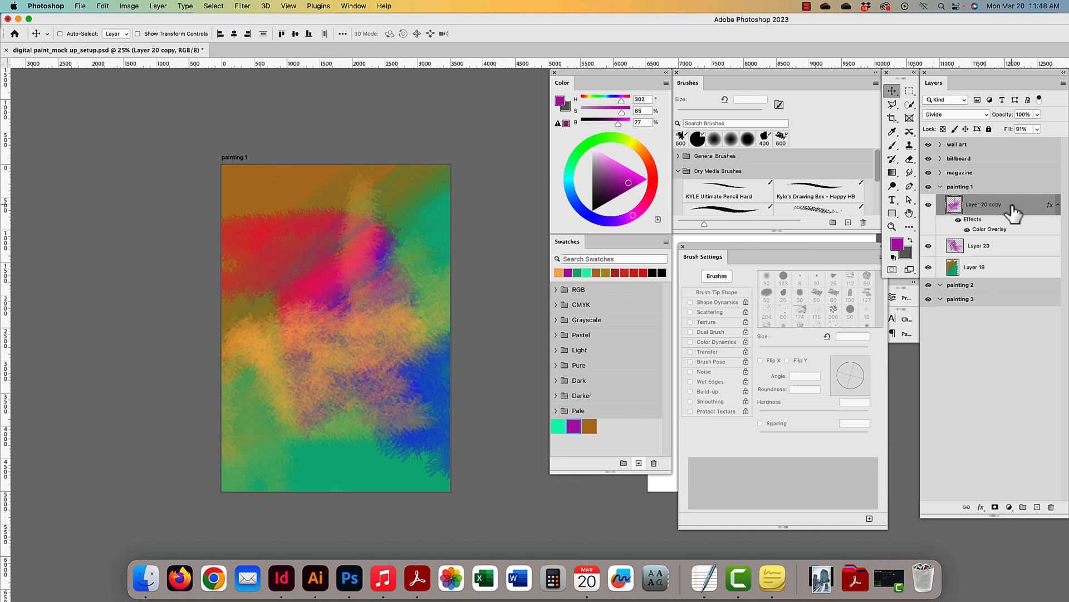
- Duplicate as Layer 20 copy 2, move it up-left, and recolour its overlay dark brown
{"action": "left_click_drag", "start_coordinate": [1013, 206], "coordinate": [1015, 196]}
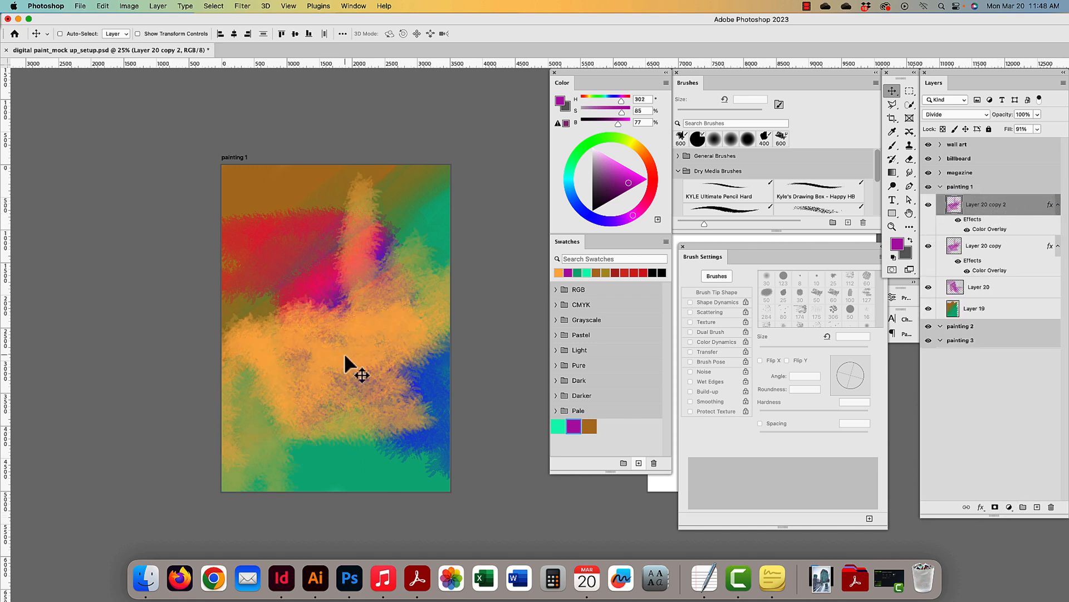
{"action": "mouse_move", "coordinate": [345, 354]}
{"action": "left_mouse_down"}
{"action": "mouse_move", "coordinate": [319, 268]}
{"action": "mouse_move", "coordinate": [293, 248]}
{"action": "left_mouse_up"}
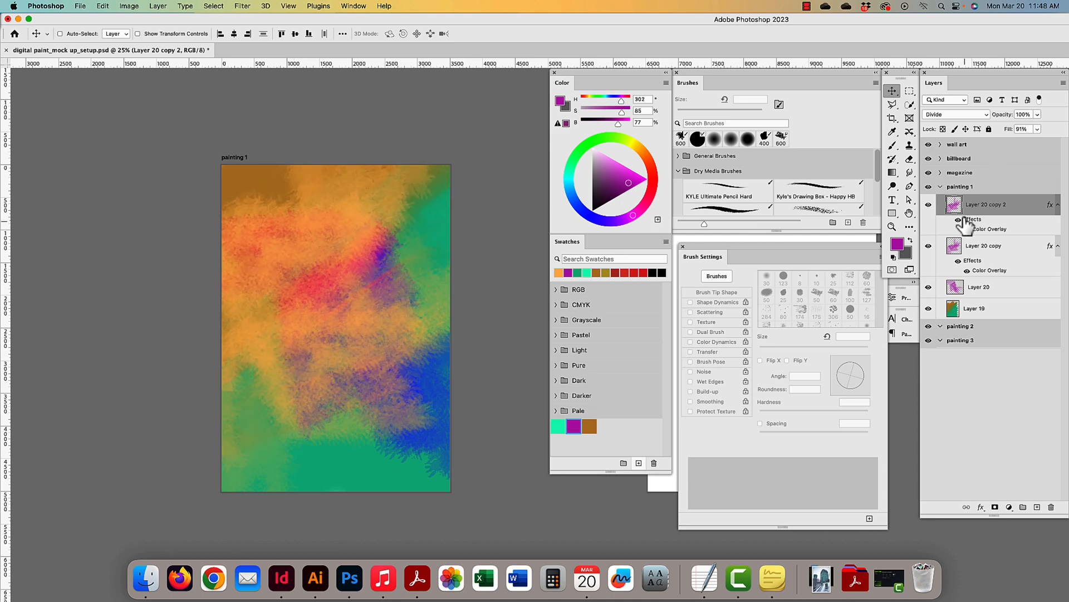
{"action": "double_click", "coordinate": [990, 229]}
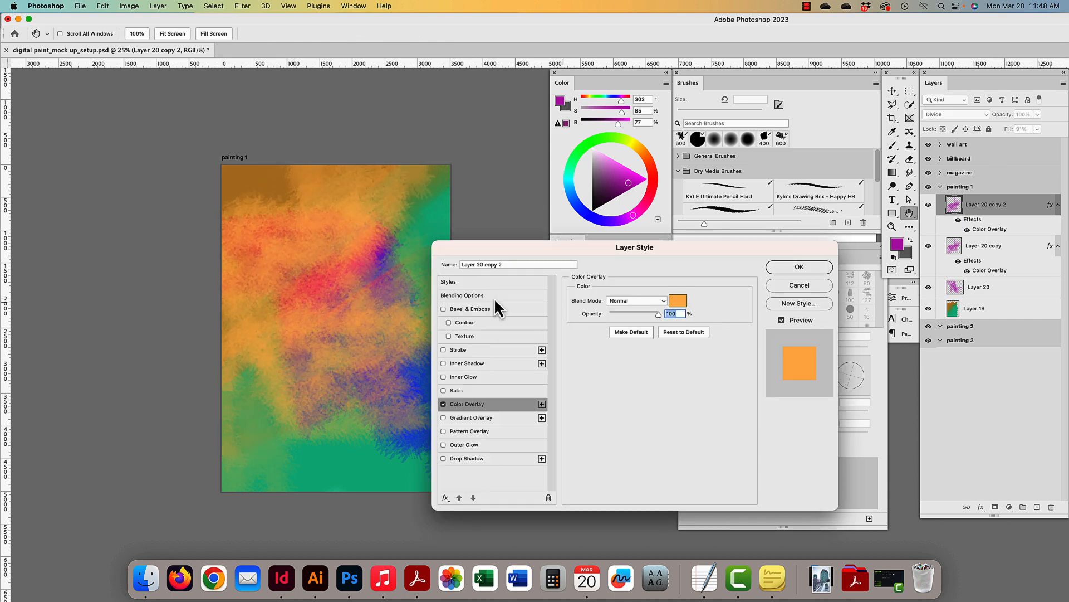
{"action": "left_click", "coordinate": [678, 301]}
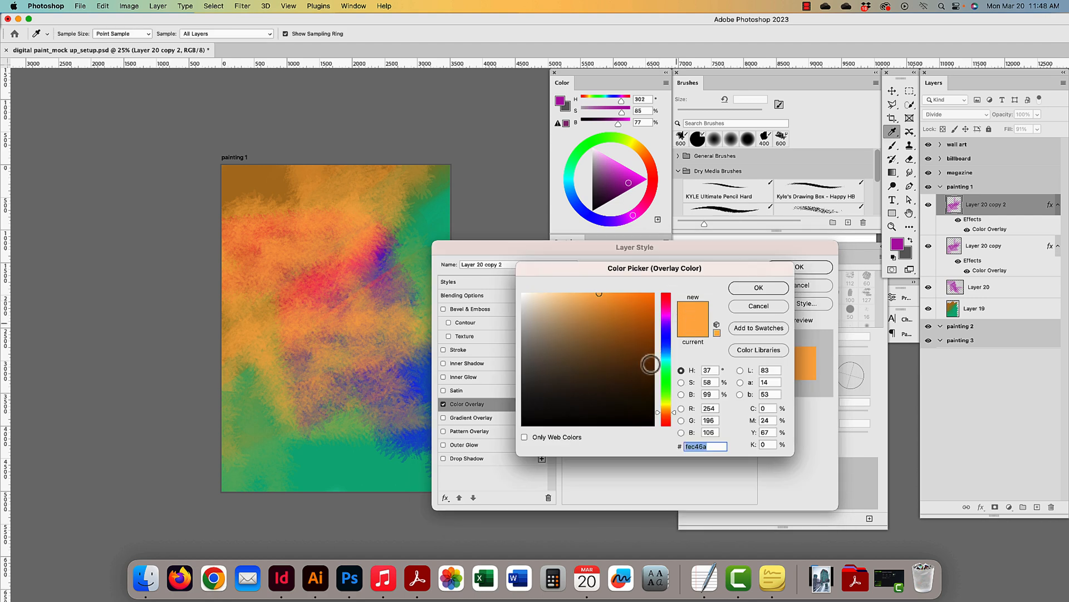
{"action": "left_click_drag", "start_coordinate": [650, 362], "coordinate": [652, 388]}
{"action": "left_click", "coordinate": [776, 287]}
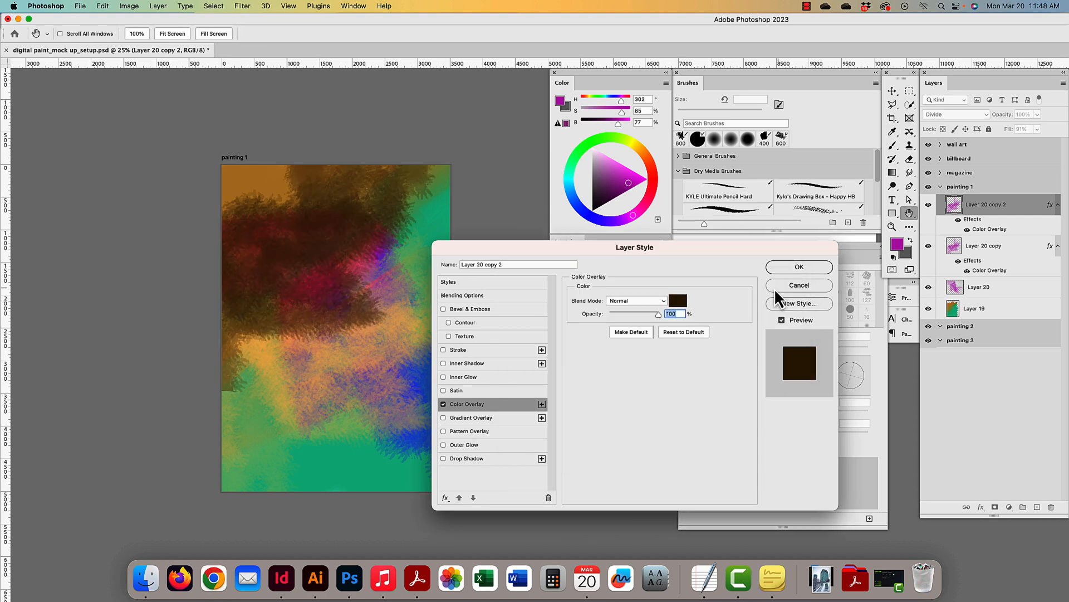
{"action": "left_click", "coordinate": [783, 267]}
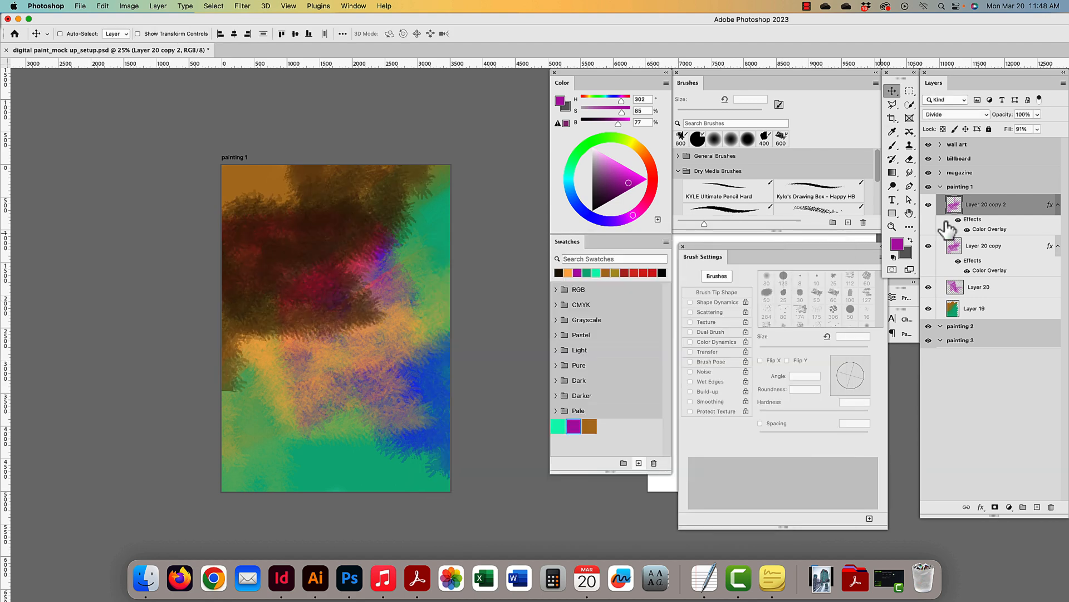
{"action": "double_click", "coordinate": [1046, 209]}
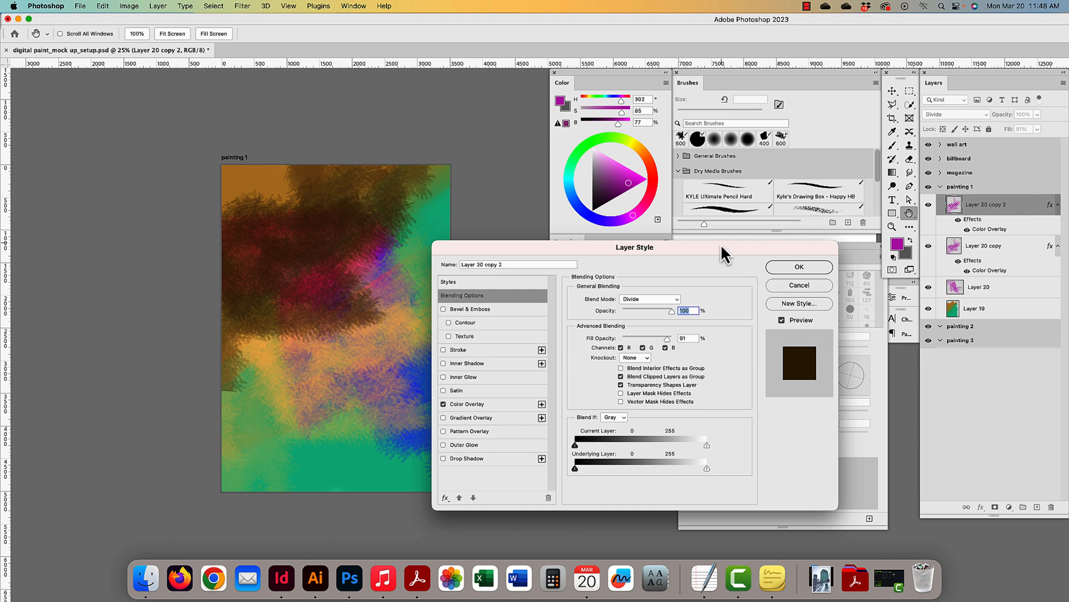
- Keep Blend If on Gray and set This Layer's shadow to 105 and highlight to 116
{"action": "left_click_drag", "start_coordinate": [722, 246], "coordinate": [780, 162]}
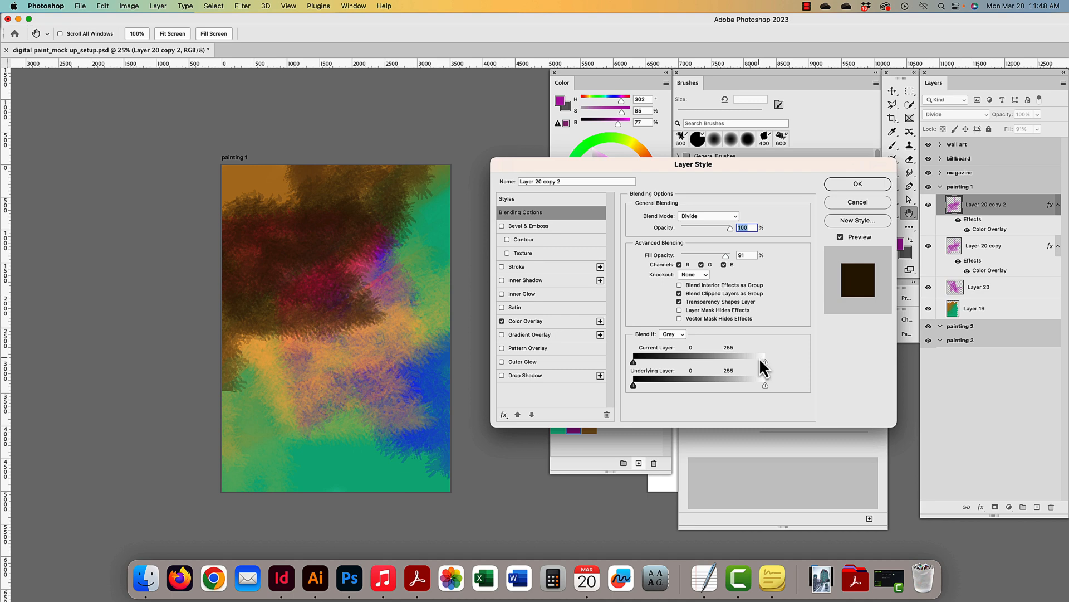
{"action": "left_click", "coordinate": [670, 335]}
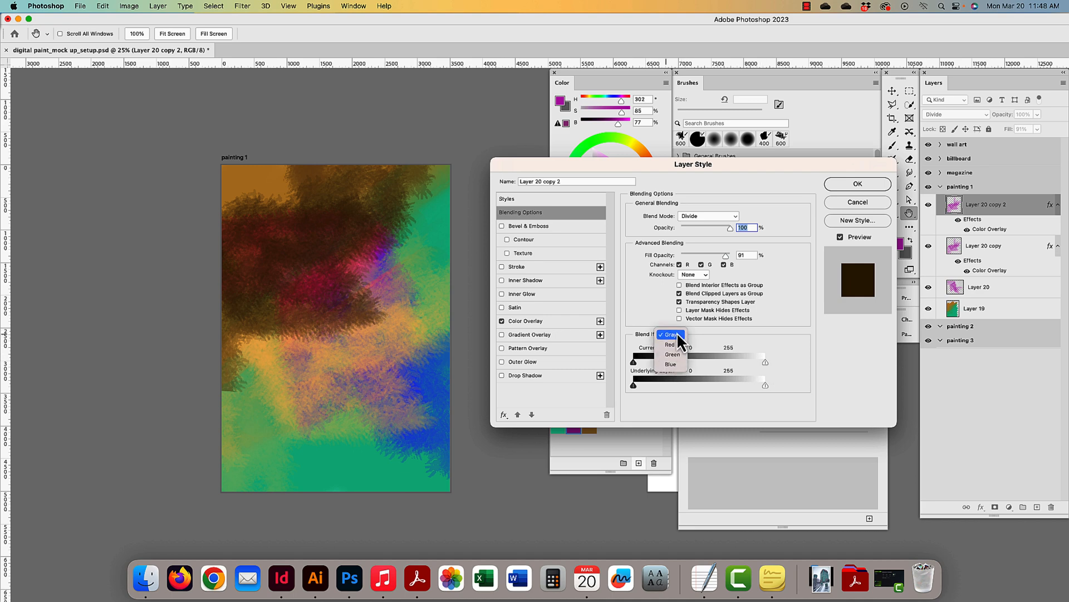
{"action": "left_click", "coordinate": [677, 333]}
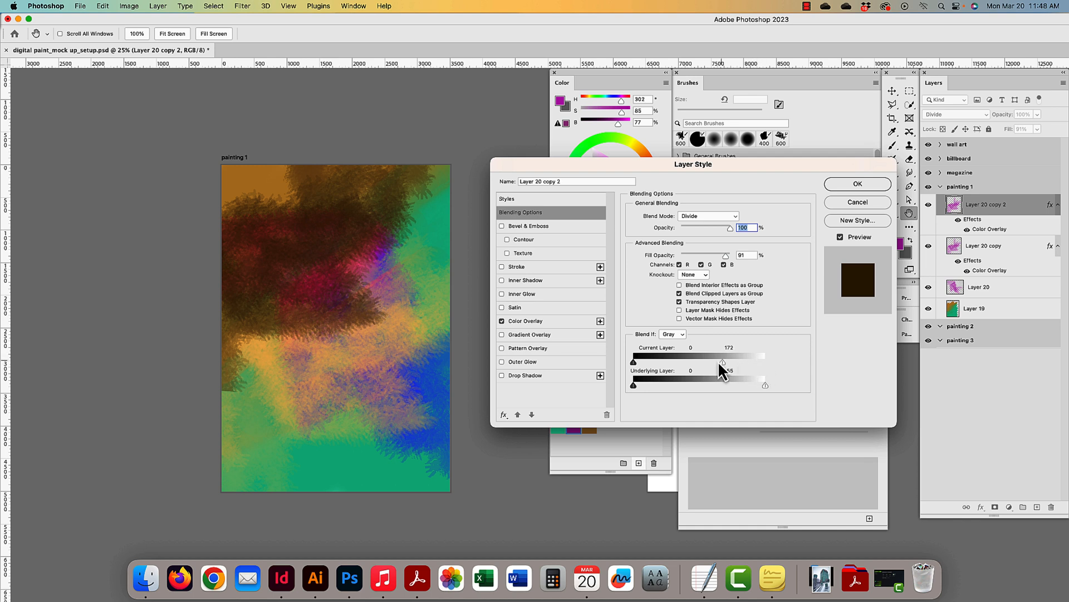
{"action": "left_click_drag", "start_coordinate": [719, 362], "coordinate": [663, 364]}
{"action": "mouse_move", "coordinate": [634, 362]}
{"action": "left_mouse_down"}
{"action": "mouse_move", "coordinate": [689, 364]}
{"action": "mouse_move", "coordinate": [635, 363]}
{"action": "left_mouse_up"}
{"action": "left_click_drag", "start_coordinate": [765, 363], "coordinate": [727, 372]}
- Turn off the brown Color Overlay and feather This Layer's limits to 55 and 47
{"action": "left_click", "coordinate": [502, 321]}
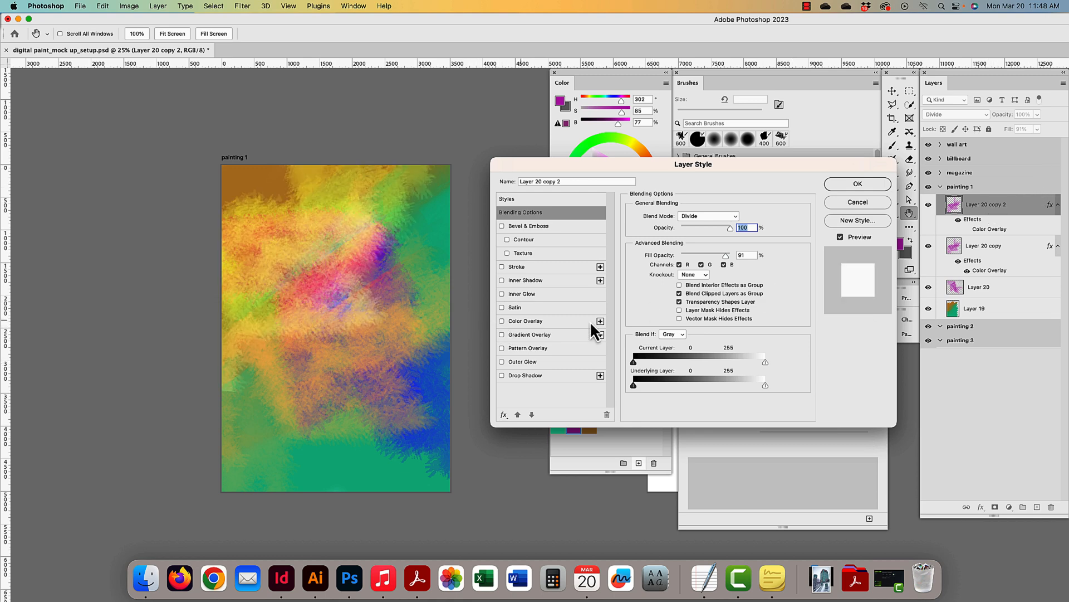
{"action": "left_click_drag", "start_coordinate": [763, 363], "coordinate": [714, 366]}
{"action": "left_click_drag", "start_coordinate": [764, 362], "coordinate": [736, 365]}
{"action": "mouse_move", "coordinate": [762, 363]}
{"action": "left_mouse_down"}
{"action": "mouse_move", "coordinate": [661, 364]}
{"action": "mouse_move", "coordinate": [775, 359]}
{"action": "left_mouse_up"}
{"action": "mouse_move", "coordinate": [635, 362]}
{"action": "left_mouse_down"}
{"action": "mouse_move", "coordinate": [723, 367]}
{"action": "mouse_move", "coordinate": [636, 363]}
{"action": "left_mouse_up"}
- Split the Underlying Layer range to 73 and 162, refine This Layer to 21 and 54, and apply
{"action": "mouse_move", "coordinate": [666, 386]}
{"action": "left_mouse_down"}
{"action": "mouse_move", "coordinate": [708, 386]}
{"action": "mouse_move", "coordinate": [660, 385]}
{"action": "left_mouse_up"}
{"action": "mouse_move", "coordinate": [655, 385]}
{"action": "left_mouse_down"}
{"action": "mouse_move", "coordinate": [716, 387]}
{"action": "mouse_move", "coordinate": [656, 386]}
{"action": "left_mouse_up"}
{"action": "mouse_move", "coordinate": [764, 385]}
{"action": "left_mouse_down"}
{"action": "mouse_move", "coordinate": [680, 386]}
{"action": "mouse_move", "coordinate": [777, 387]}
{"action": "left_mouse_up"}
{"action": "mouse_move", "coordinate": [633, 363]}
{"action": "left_mouse_down"}
{"action": "mouse_move", "coordinate": [724, 363]}
{"action": "mouse_move", "coordinate": [634, 366]}
{"action": "left_mouse_up"}
{"action": "key", "text": "alt"}
{"action": "scroll", "coordinate": [772, 346], "scroll_direction": "right", "scroll_amount": 1}
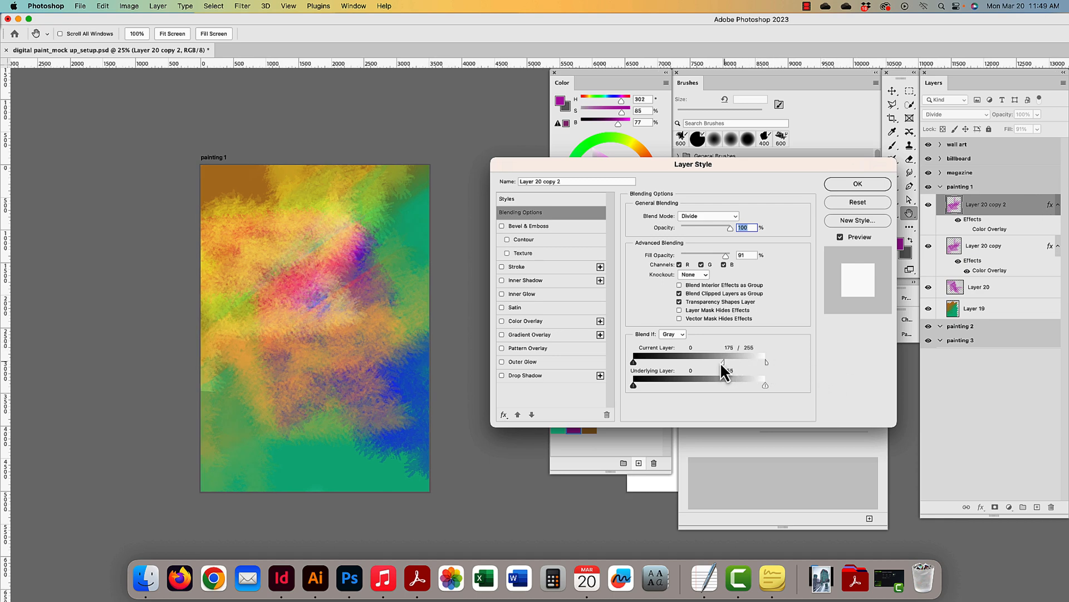
{"action": "left_click_drag", "start_coordinate": [721, 363], "coordinate": [661, 364]}
{"action": "left_click", "coordinate": [874, 184]}
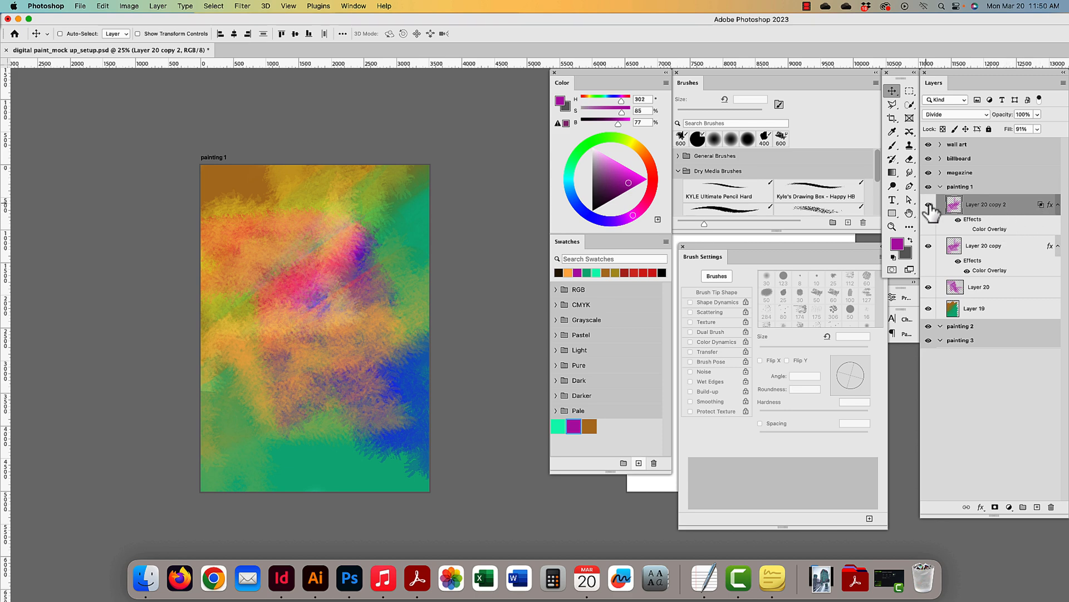
- Add a muted dark purple Solid Color fill layer above the painting 1 layers
{"action": "left_click", "coordinate": [1008, 508]}
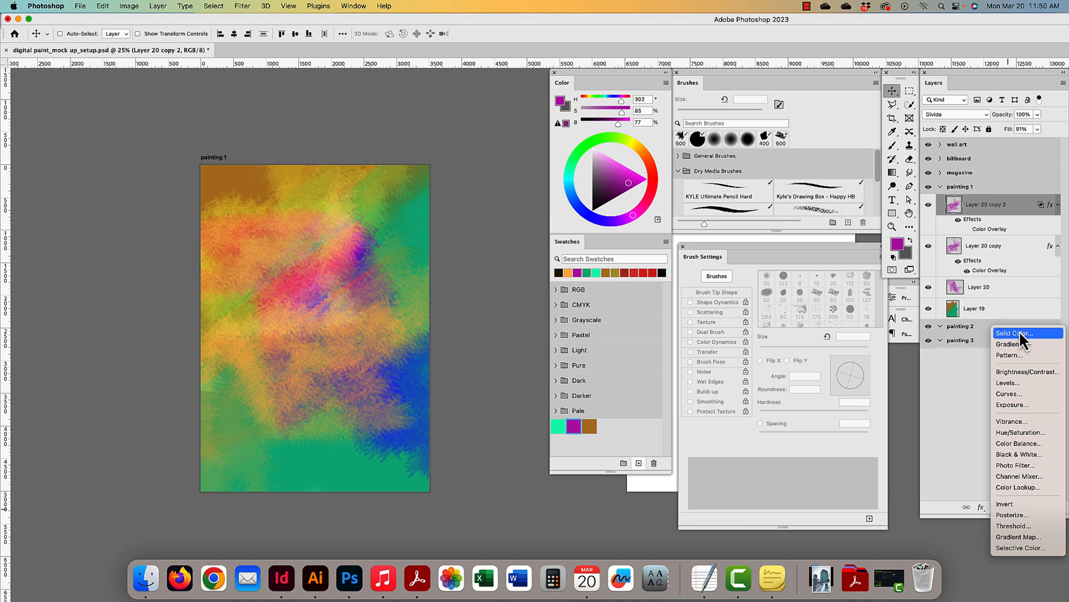
{"action": "left_click", "coordinate": [1019, 331]}
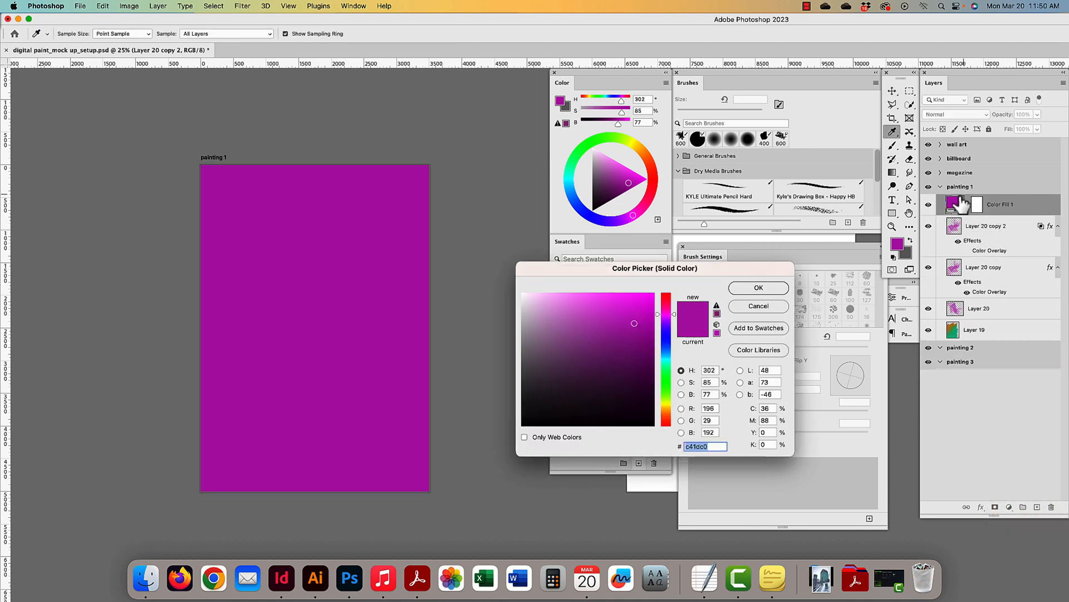
{"action": "left_click", "coordinate": [607, 349]}
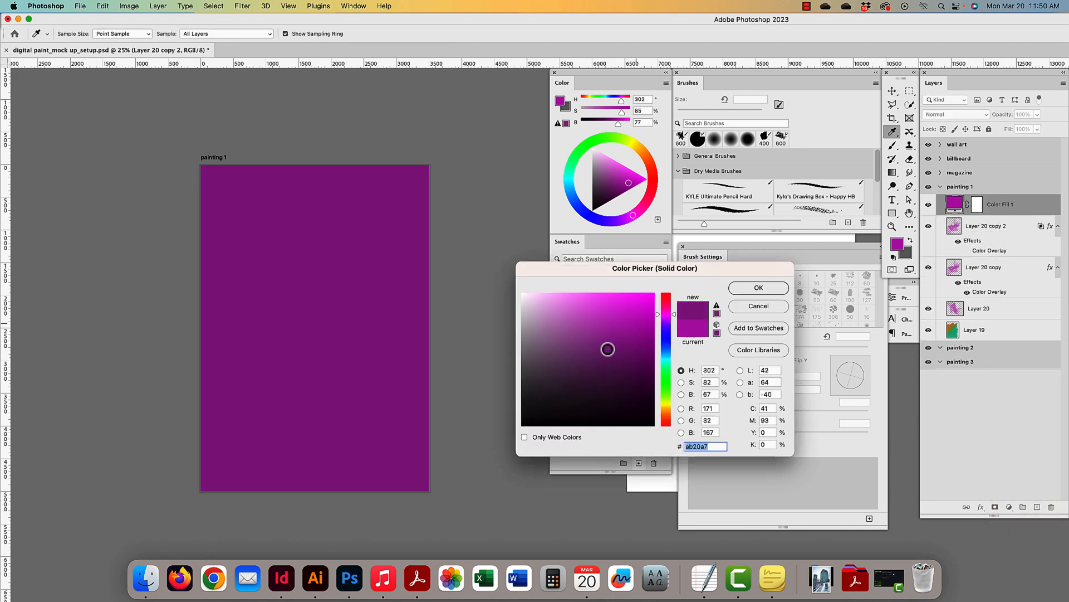
{"action": "left_click_drag", "start_coordinate": [608, 349], "coordinate": [576, 369]}
{"action": "left_click", "coordinate": [774, 288]}
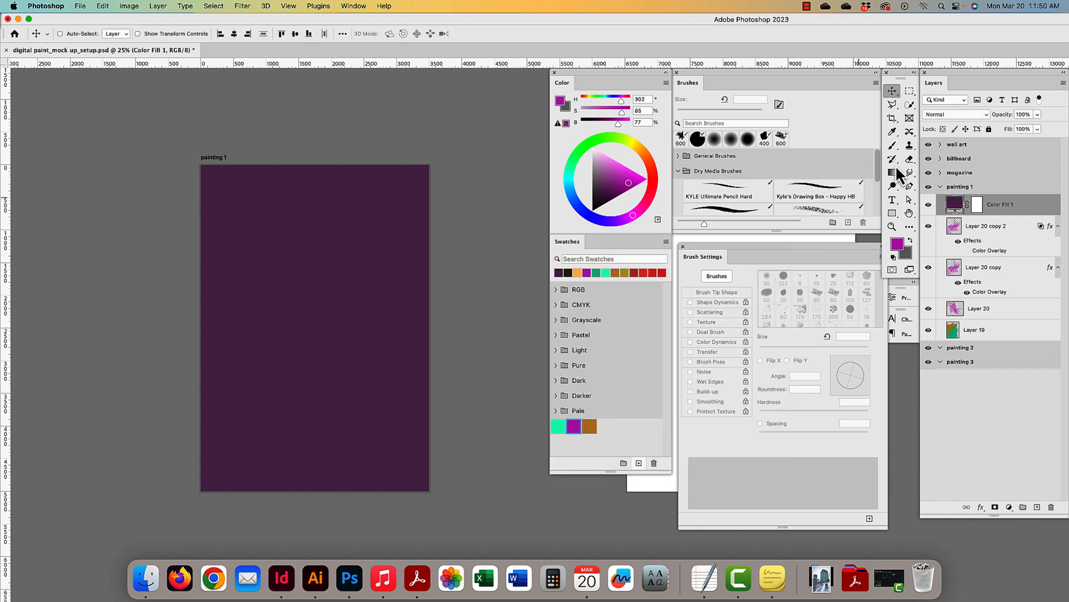
{"action": "left_click", "coordinate": [940, 115]}
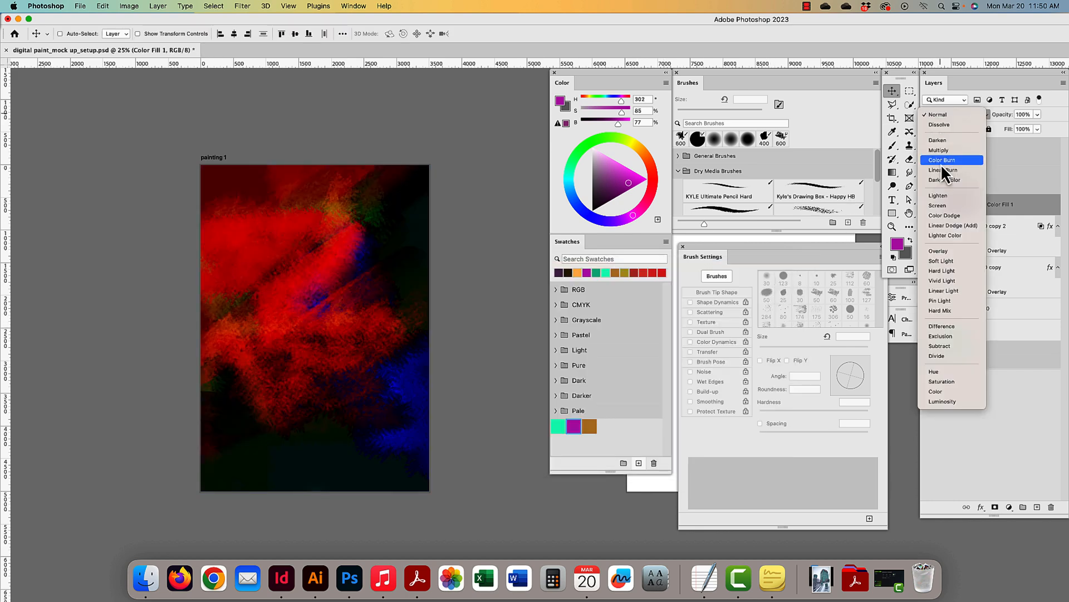
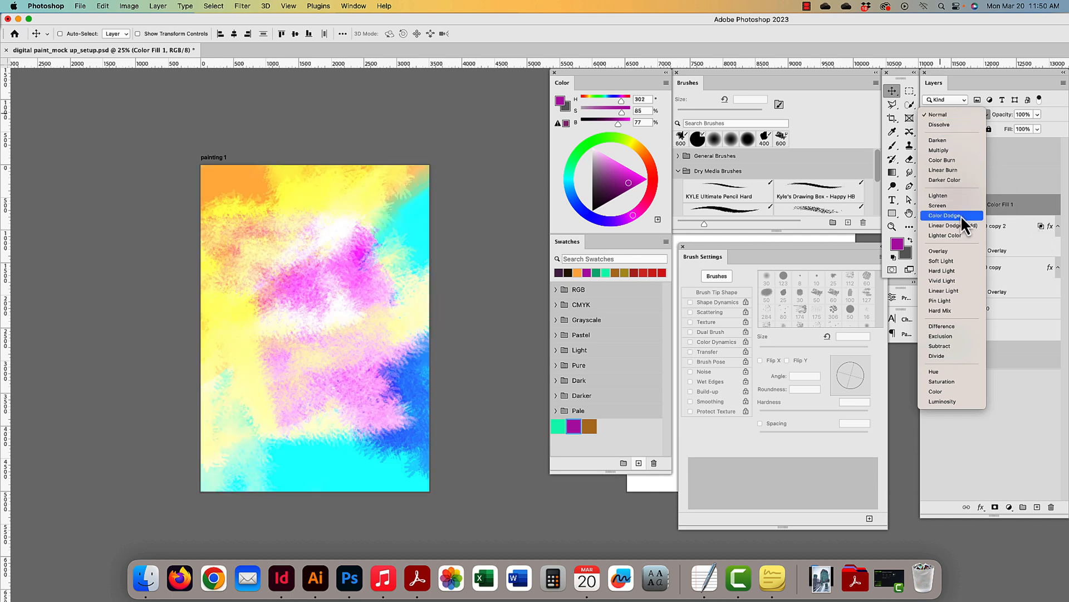
- Set Color Fill 1 to Color Dodge blending and lower its fill to 25%
{"action": "left_click", "coordinate": [961, 215]}
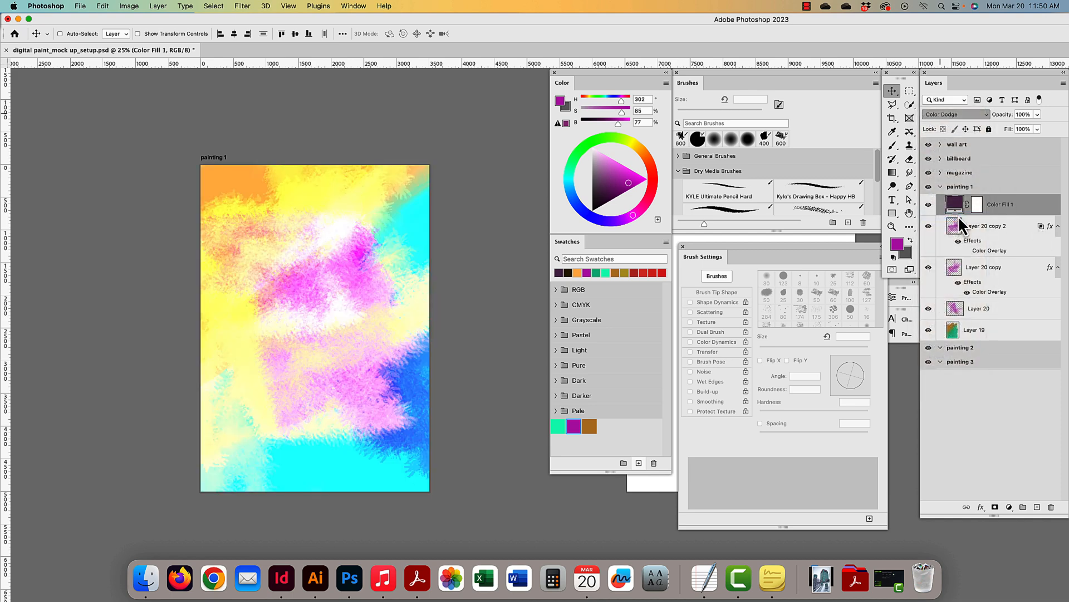
{"action": "left_click", "coordinate": [1037, 130]}
{"action": "left_click_drag", "start_coordinate": [998, 143], "coordinate": [997, 144]}
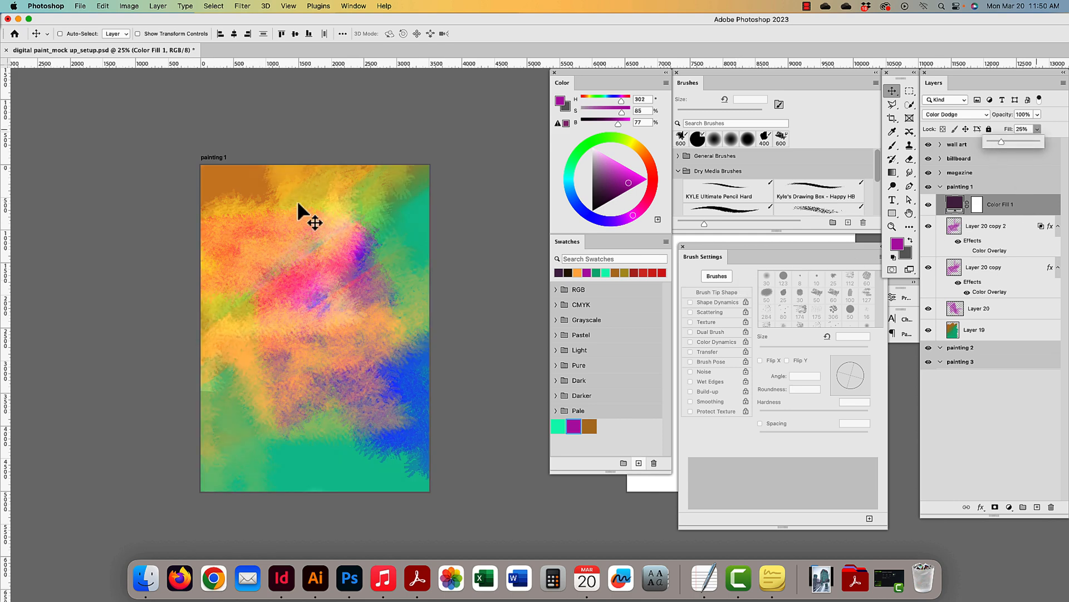
{"action": "key", "text": "super+minus"}
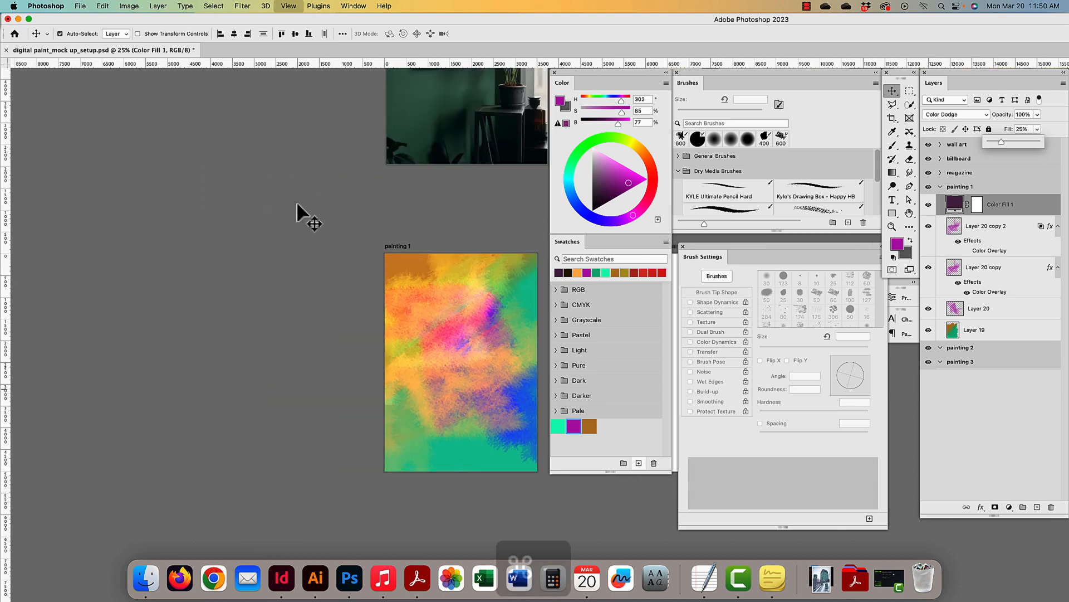
{"action": "scroll", "coordinate": [198, 267], "scroll_direction": "right", "scroll_amount": 1}
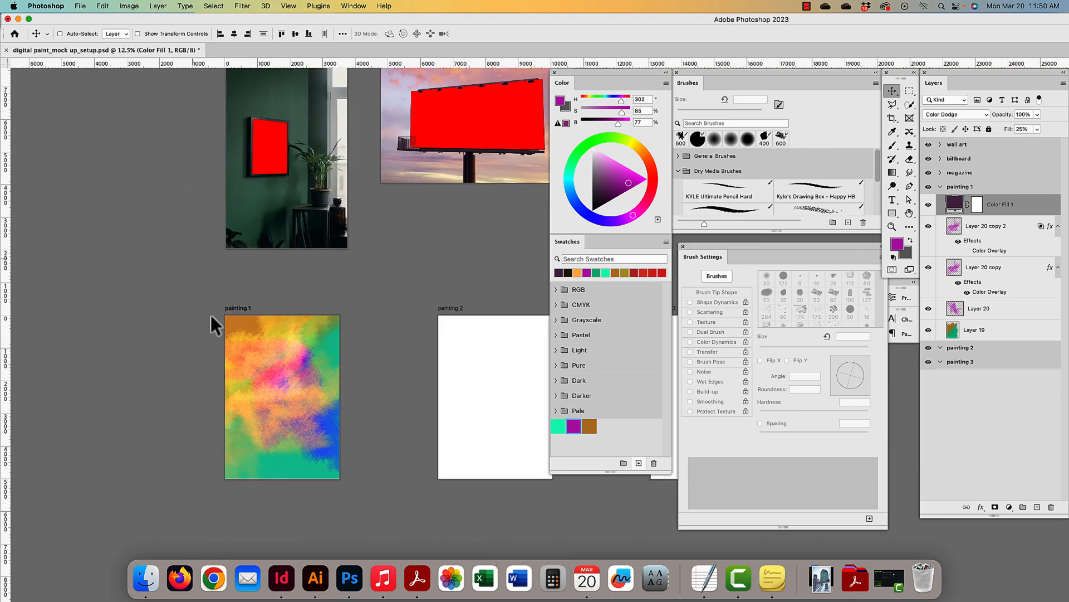
{"action": "scroll", "coordinate": [223, 315], "scroll_direction": "right", "scroll_amount": 10}
{"action": "scroll", "coordinate": [161, 323], "scroll_direction": "left", "scroll_amount": 6}
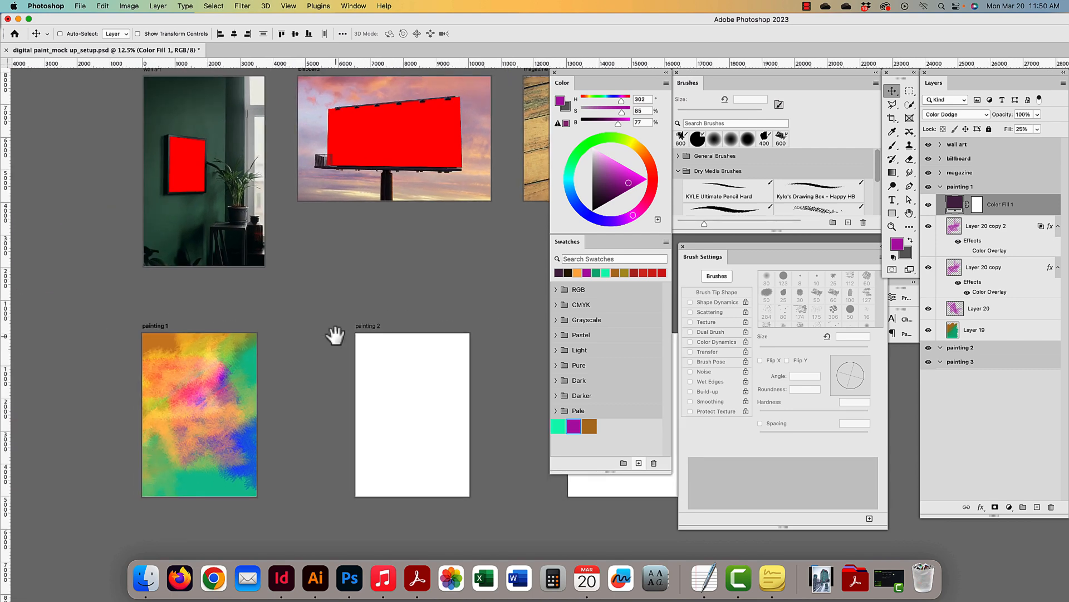
{"action": "scroll", "coordinate": [231, 310], "scroll_direction": "down", "scroll_amount": 2}
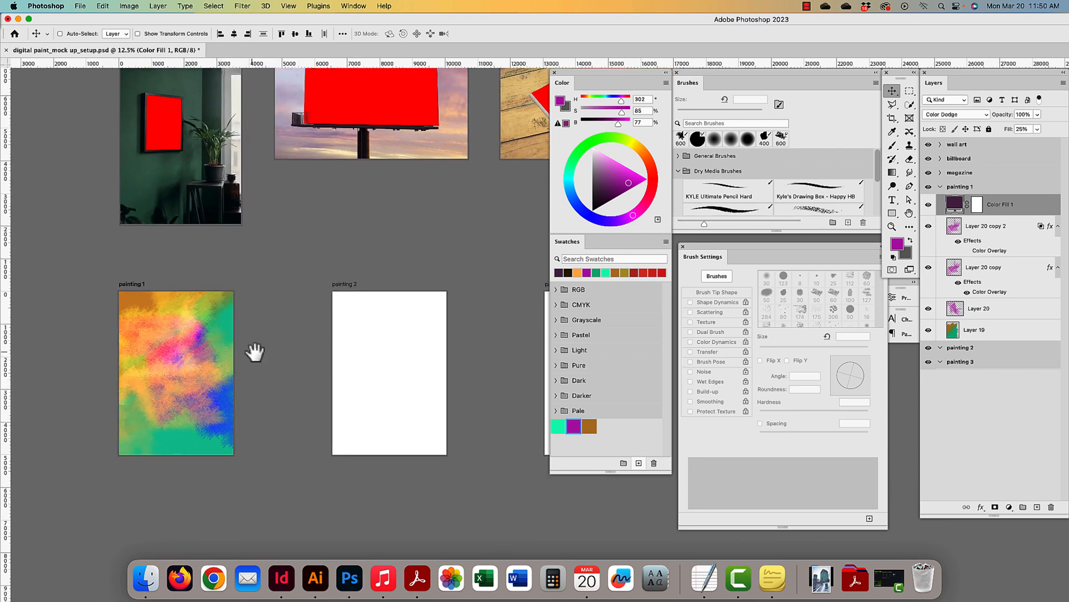
{"action": "scroll", "coordinate": [273, 323], "scroll_direction": "right", "scroll_amount": 2}
{"action": "scroll", "coordinate": [284, 309], "scroll_direction": "down", "scroll_amount": 2}
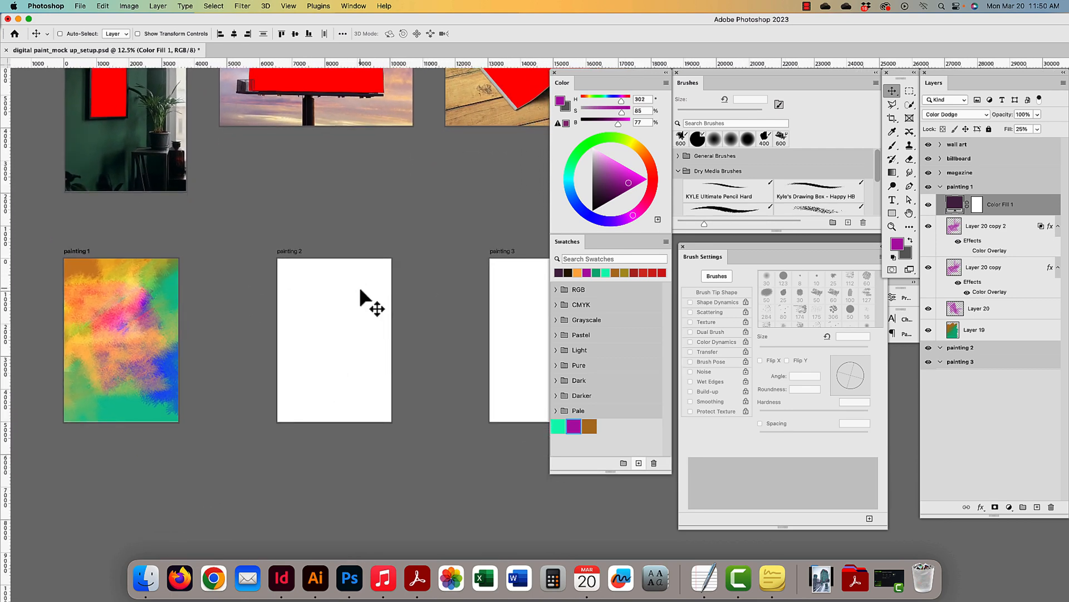
{"action": "left_click_drag", "start_coordinate": [361, 290], "coordinate": [331, 295]}
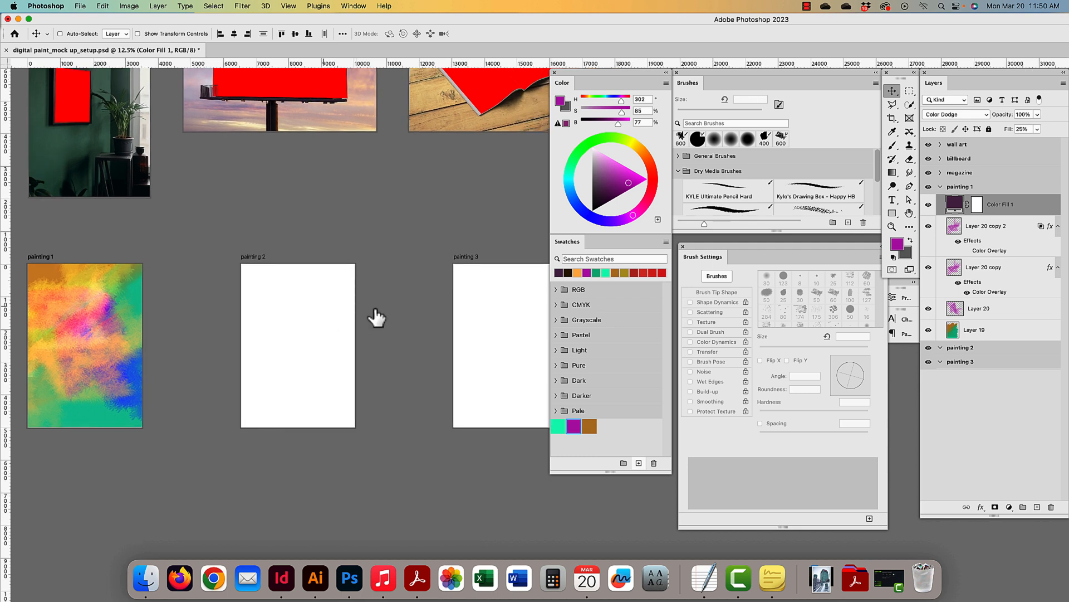
{"action": "left_click", "coordinate": [941, 187]}
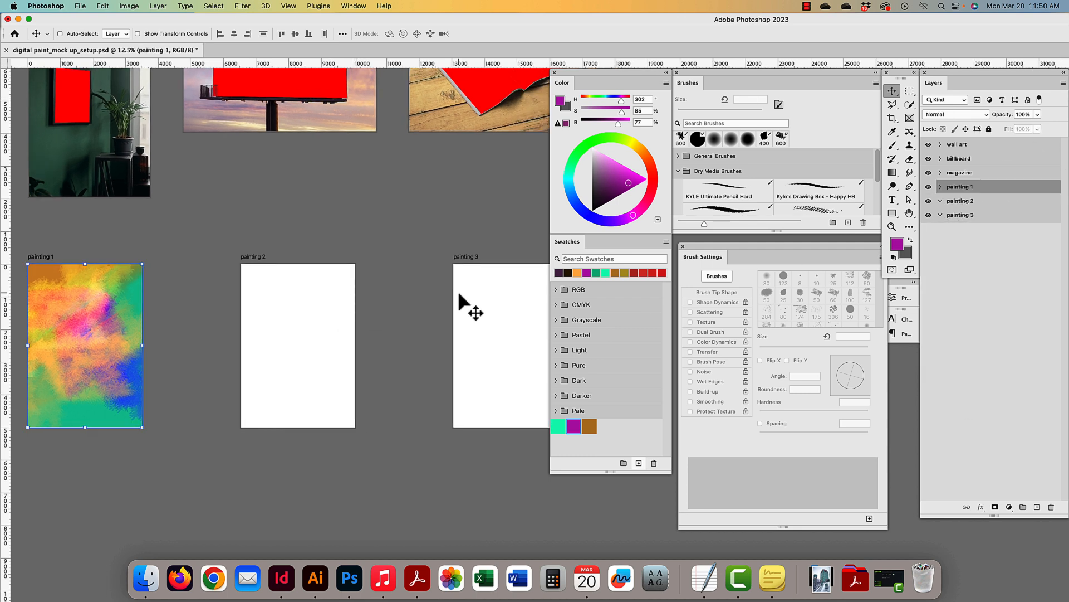
{"action": "left_click_drag", "start_coordinate": [468, 306], "coordinate": [384, 319]}
{"action": "left_click_drag", "start_coordinate": [288, 310], "coordinate": [308, 310]}
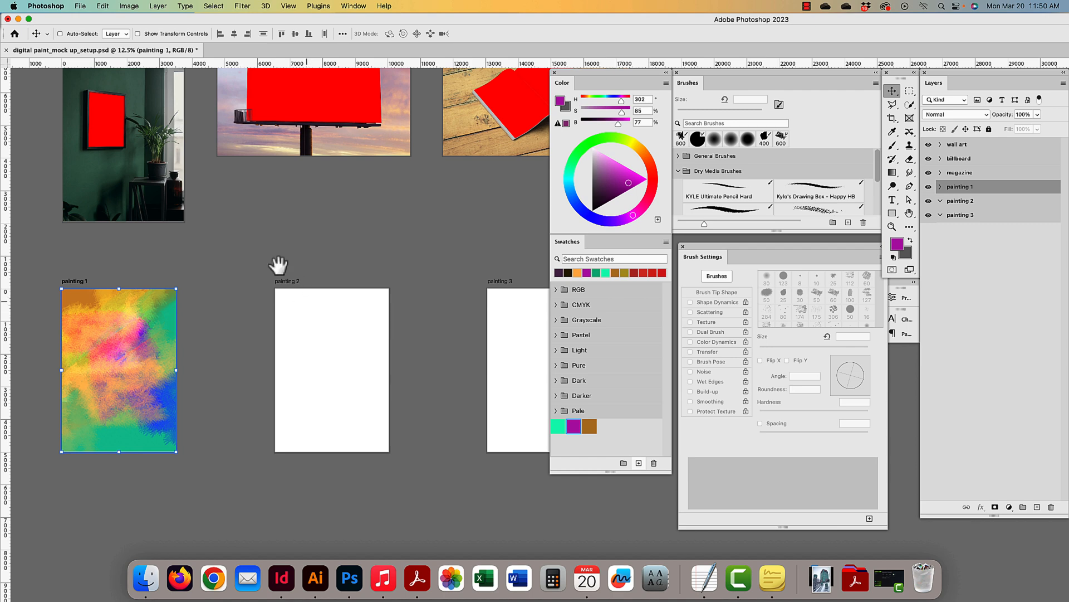
{"action": "left_click_drag", "start_coordinate": [277, 265], "coordinate": [332, 312]}
{"action": "left_click", "coordinate": [219, 360], "text": "super"}
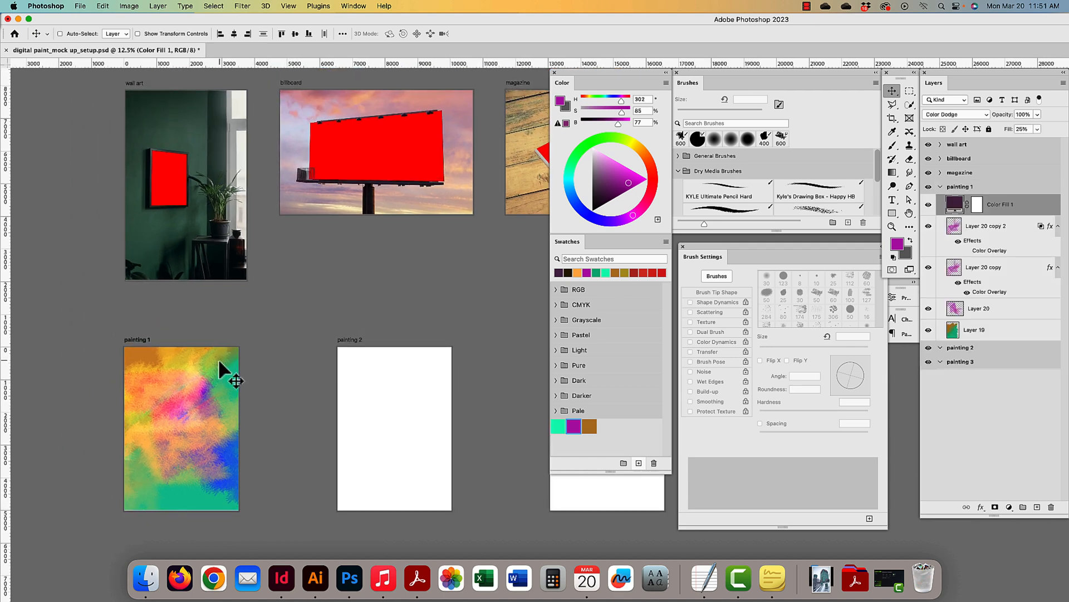
- Select the colour fill layer in painting 1, select all, and Copy Merged
{"action": "left_click", "coordinate": [939, 188]}
{"action": "left_click", "coordinate": [193, 421], "text": "super"}
{"action": "key", "text": "super+a"}
{"action": "left_click", "coordinate": [157, 7]}
{"action": "mouse_move", "coordinate": [221, 6]}
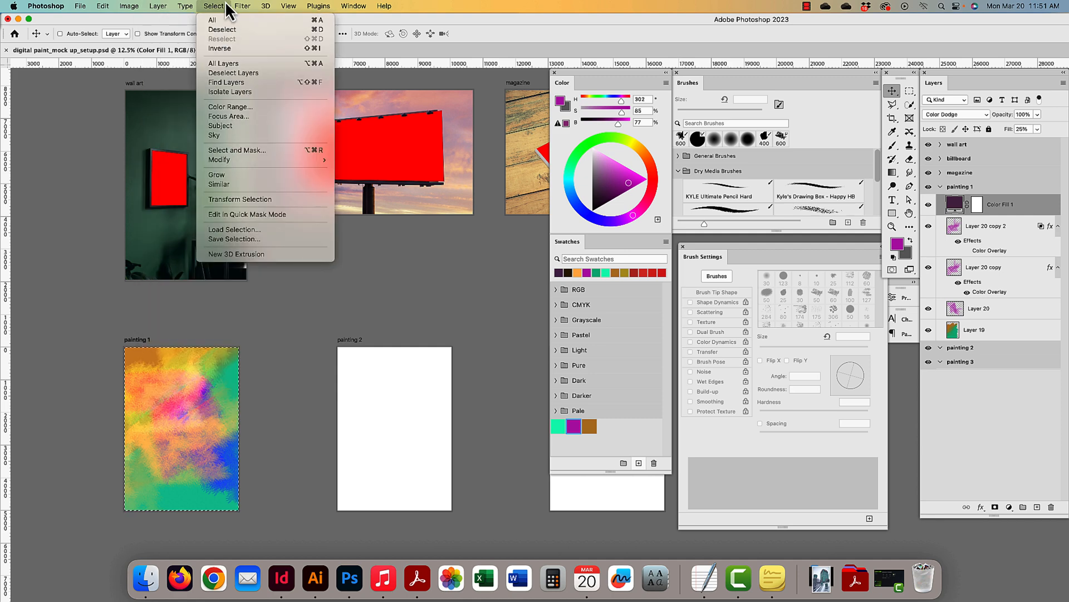
{"action": "left_click", "coordinate": [240, 382]}
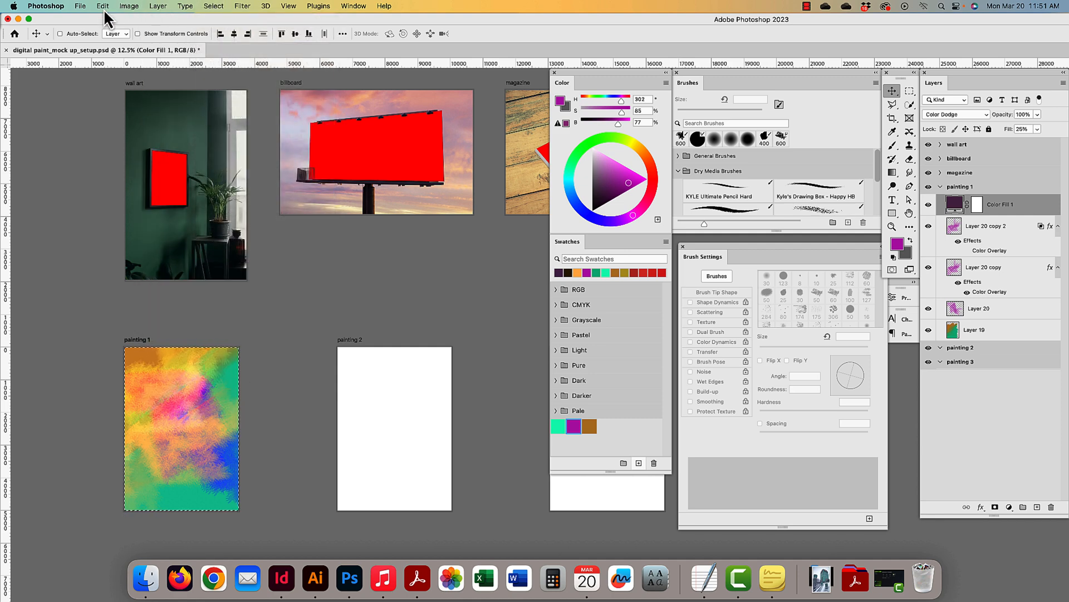
{"action": "left_click", "coordinate": [104, 9]}
{"action": "left_click", "coordinate": [128, 85]}
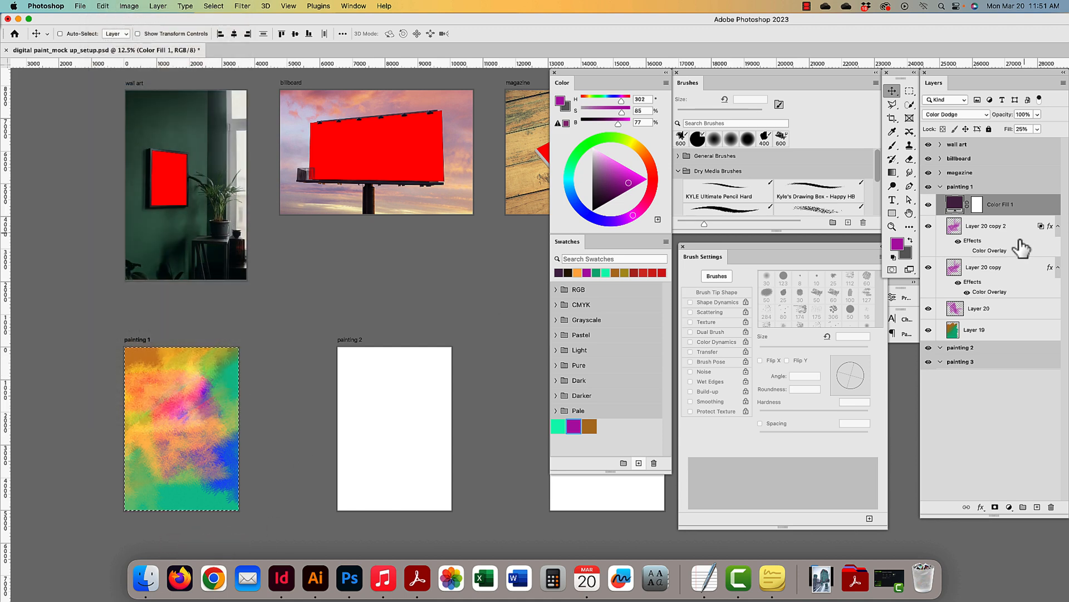
- Collapse painting 1, zoom to the wall art artboard, and paste the merged painting as Layer 21
{"action": "left_click", "coordinate": [950, 187]}
{"action": "left_click", "coordinate": [940, 187]}
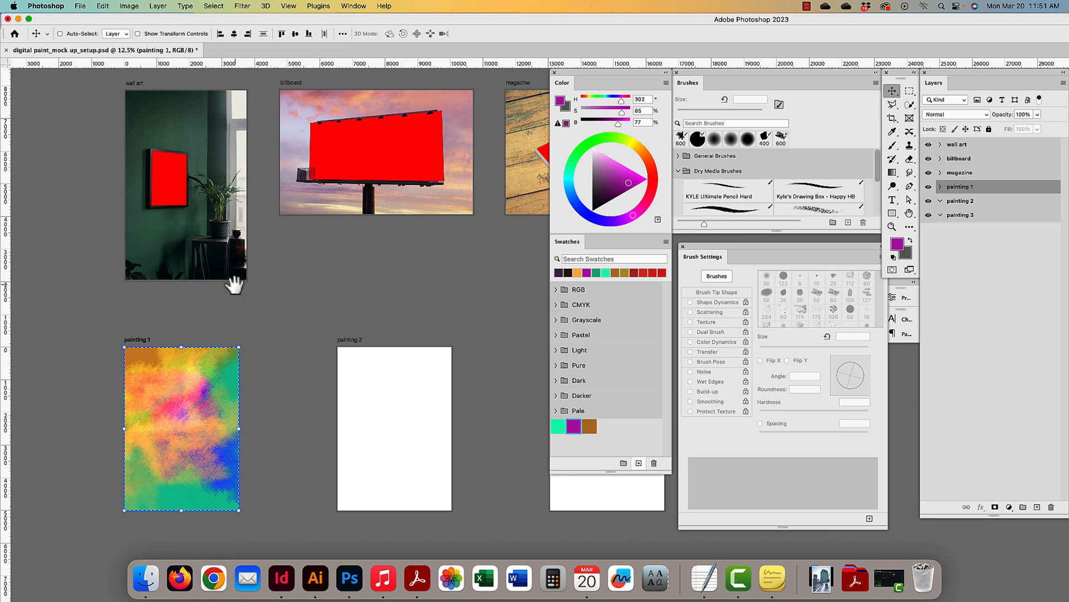
{"action": "left_click_drag", "start_coordinate": [232, 279], "coordinate": [239, 334]}
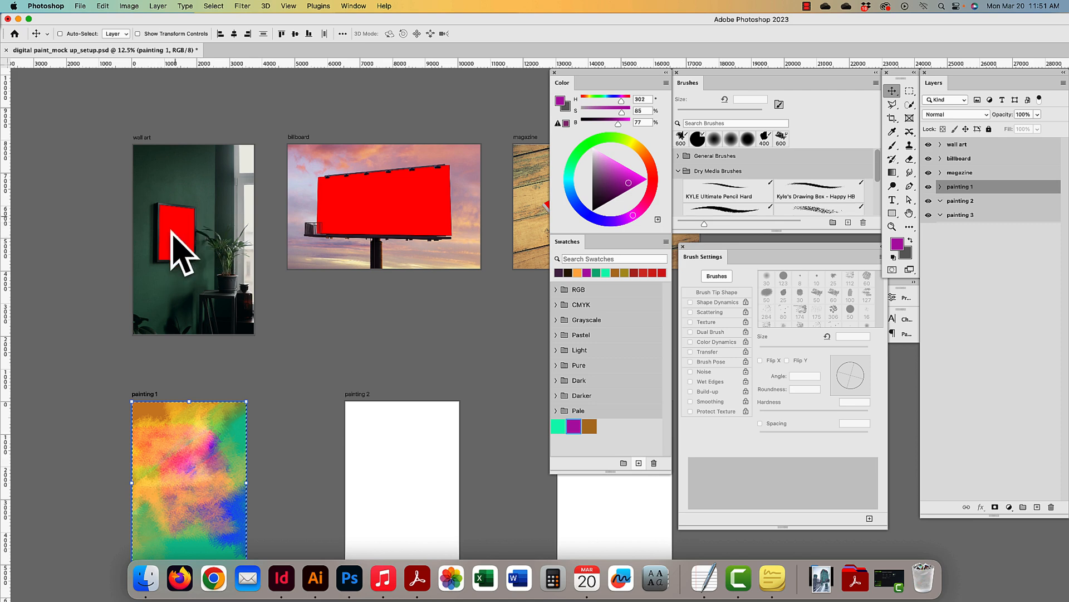
{"action": "key", "text": "super+equal"}
{"action": "left_click_drag", "start_coordinate": [153, 229], "coordinate": [418, 424]}
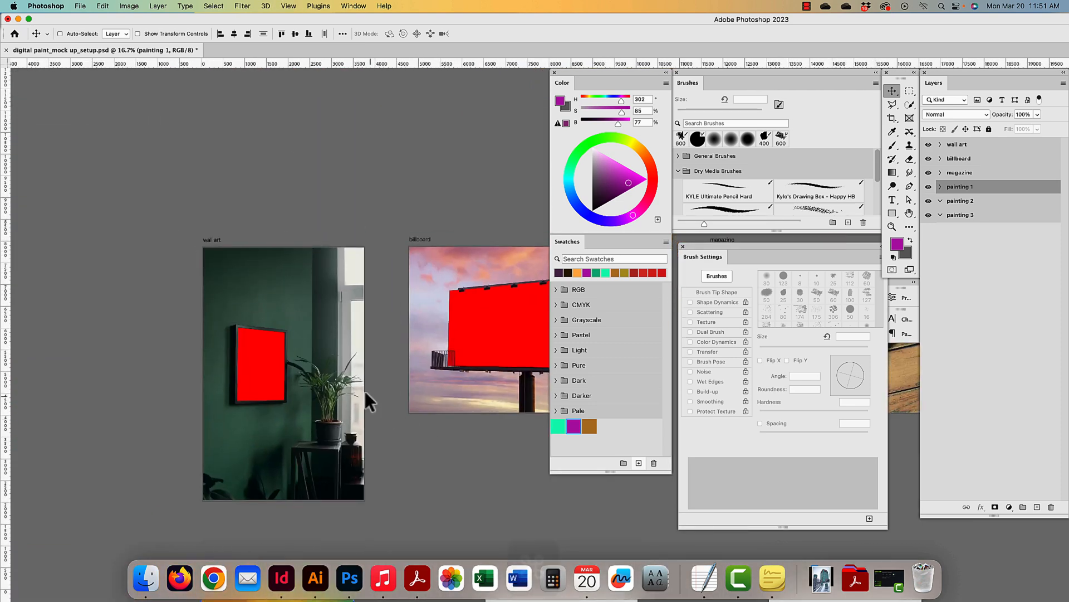
{"action": "key", "text": "super+equal"}
{"action": "left_click_drag", "start_coordinate": [338, 364], "coordinate": [435, 337]}
{"action": "scroll", "coordinate": [435, 337], "scroll_direction": "left", "scroll_amount": 4}
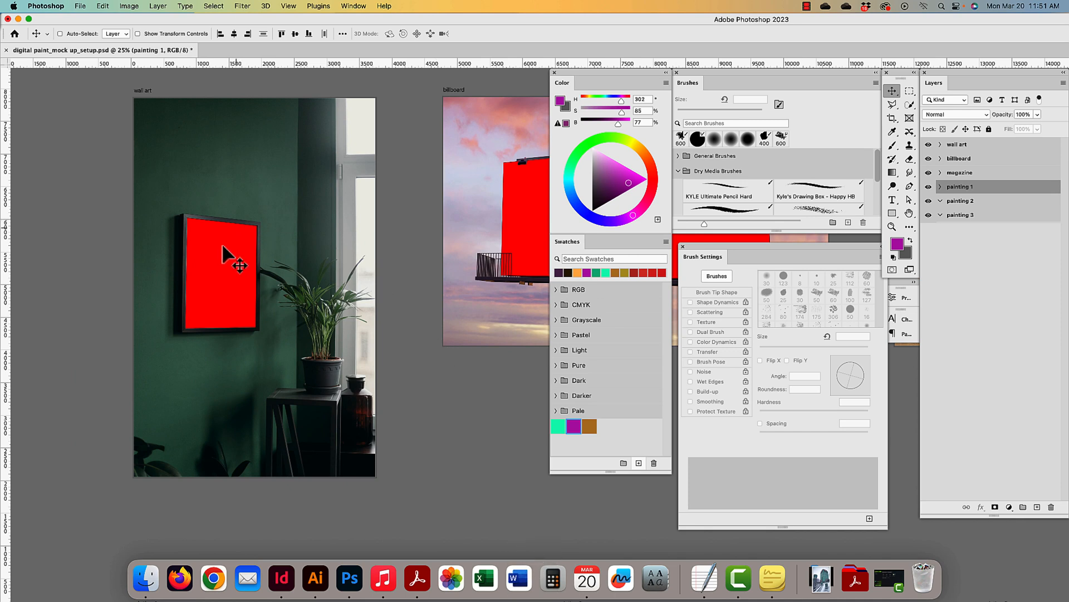
{"action": "key", "text": "super+v"}
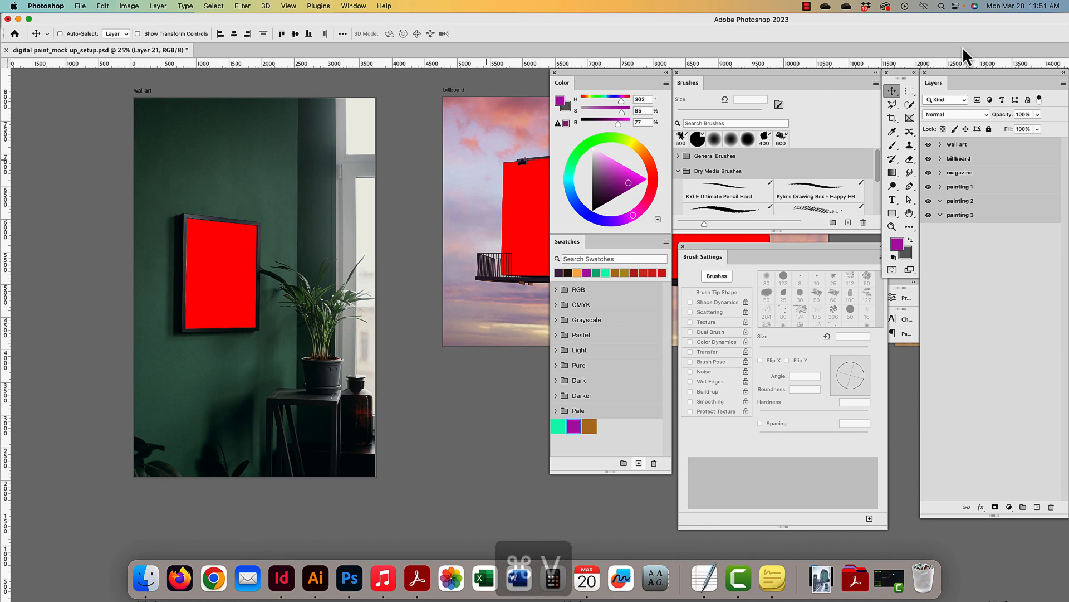
- Undo the paste, paste into the expanded wall art group, and drag it over the red poster
{"action": "key", "text": "super+z"}
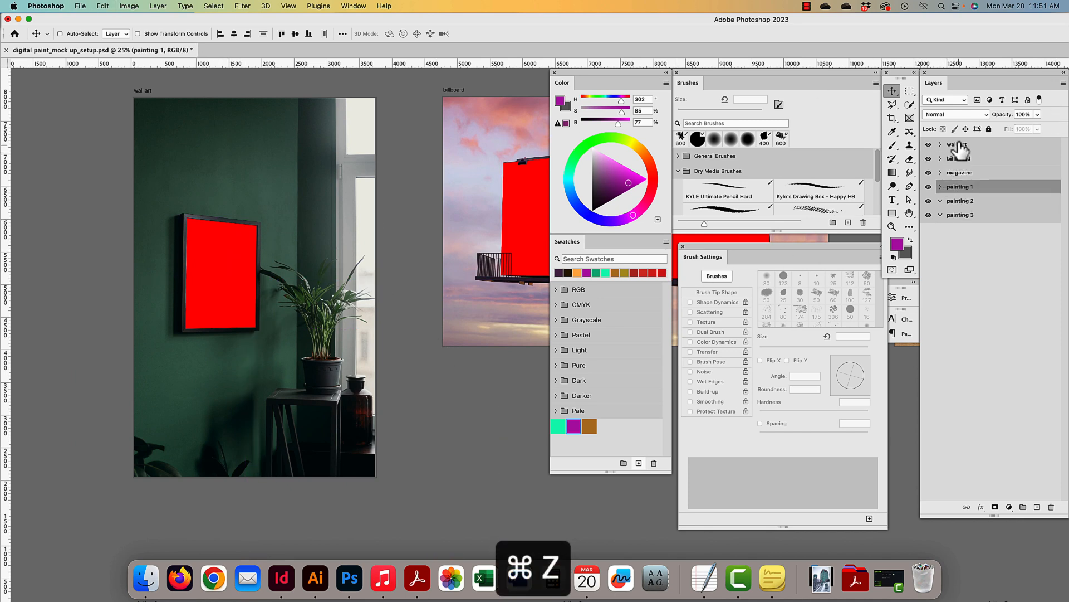
{"action": "left_click", "coordinate": [954, 145]}
{"action": "left_click", "coordinate": [940, 145]}
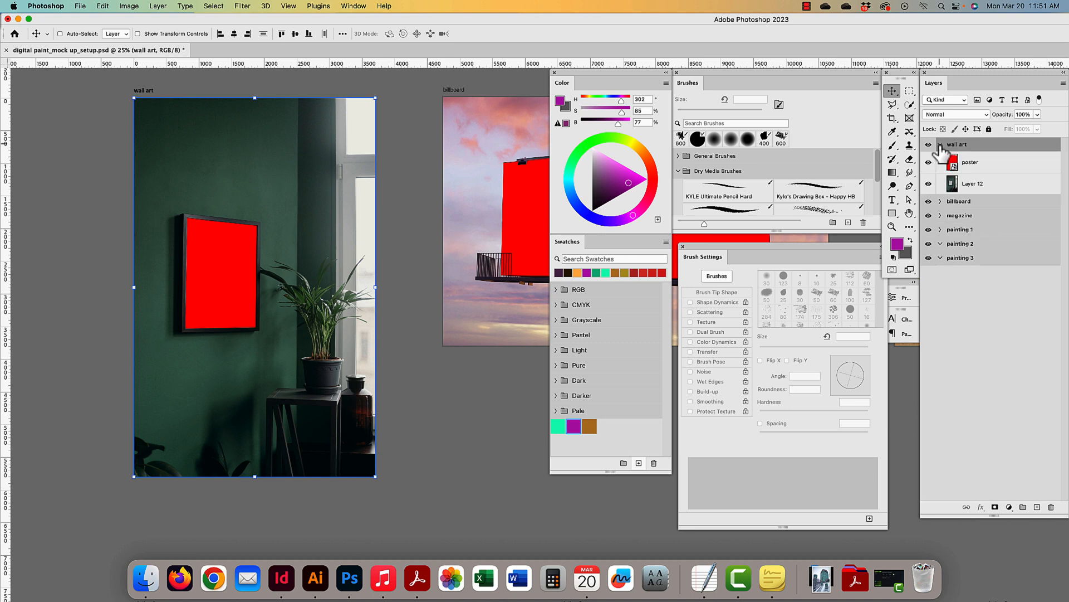
{"action": "key", "text": "super+v"}
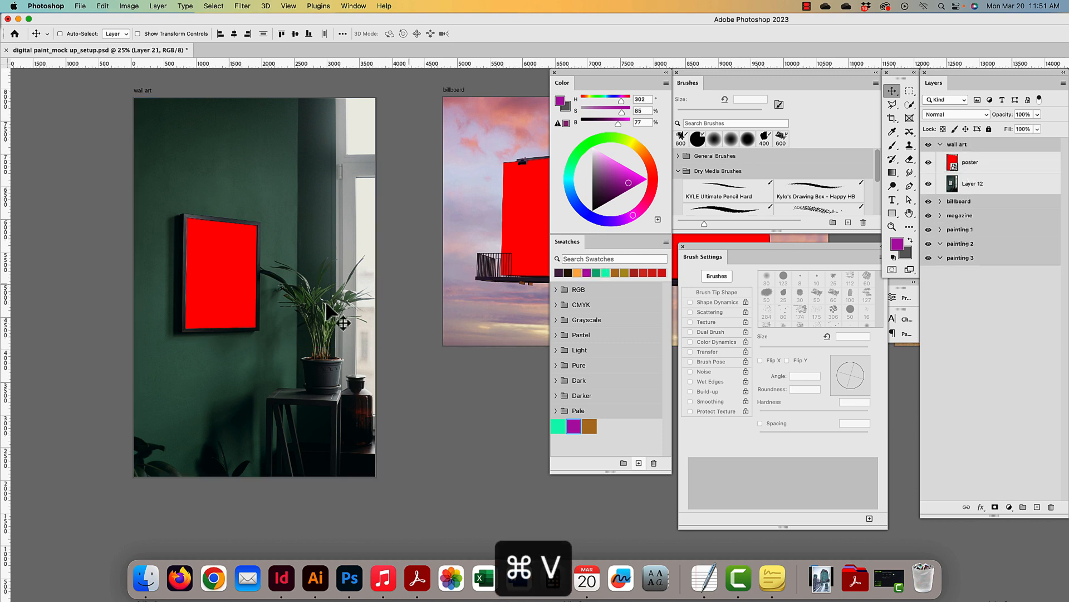
{"action": "key", "text": "super+minus"}
{"action": "key", "text": "super+minus"}
{"action": "key", "text": "super+minus"}
{"action": "left_click_drag", "start_coordinate": [330, 393], "coordinate": [214, 380]}
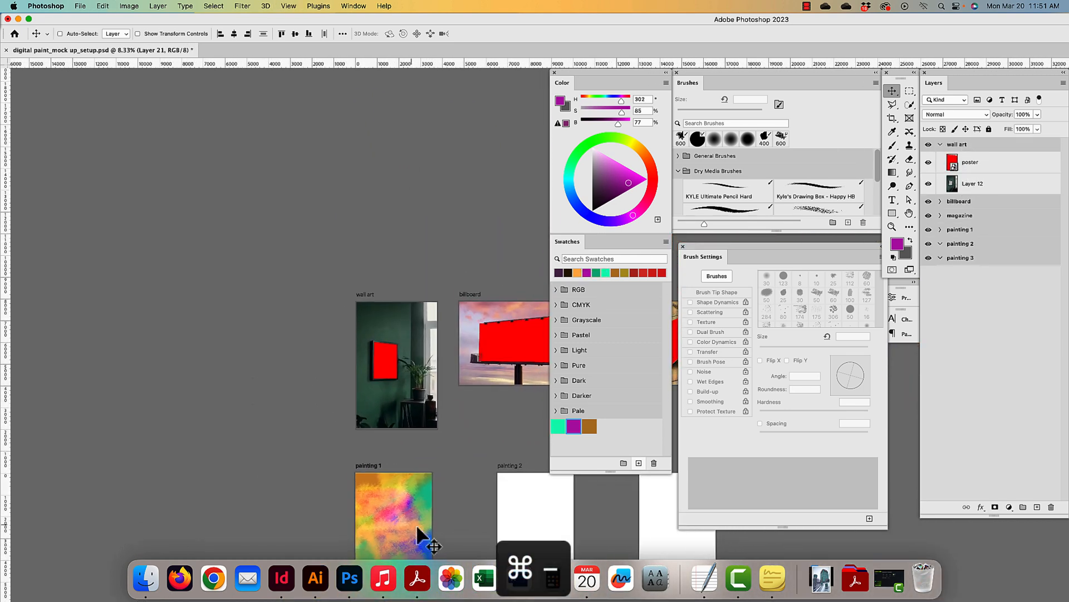
{"action": "mouse_move", "coordinate": [397, 502]}
{"action": "left_mouse_down"}
{"action": "mouse_move", "coordinate": [408, 381]}
{"action": "mouse_move", "coordinate": [426, 355]}
{"action": "mouse_move", "coordinate": [422, 364]}
{"action": "left_mouse_up"}
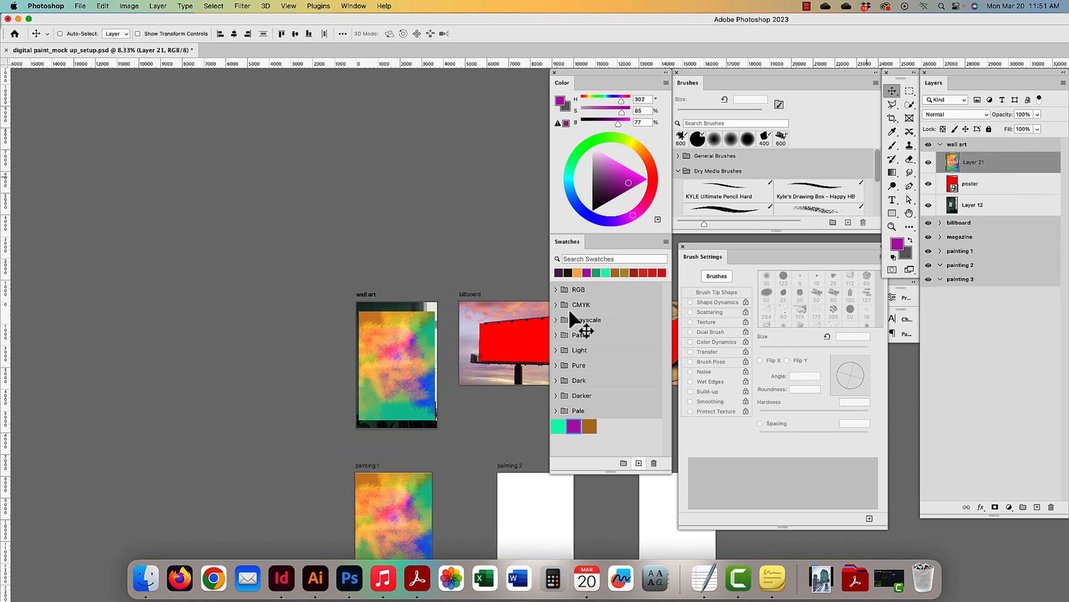
{"action": "mouse_move", "coordinate": [375, 340]}
{"action": "left_mouse_down"}
{"action": "mouse_move", "coordinate": [391, 366]}
{"action": "mouse_move", "coordinate": [377, 369]}
{"action": "mouse_move", "coordinate": [396, 370]}
{"action": "mouse_move", "coordinate": [402, 388]}
{"action": "left_mouse_up"}
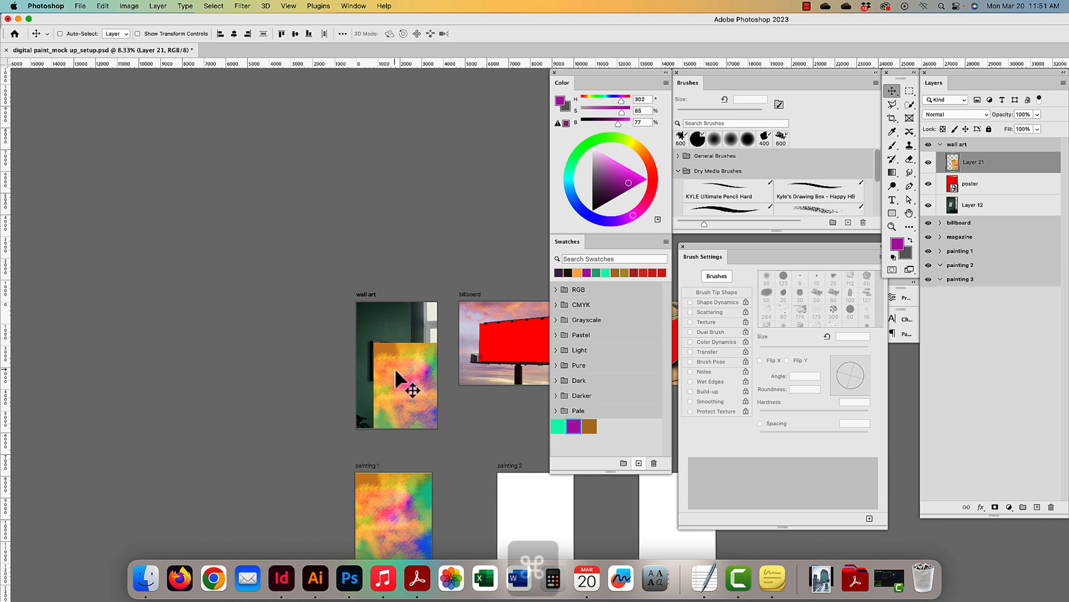
- Try distorting the pasted painting to fit the frame, then cancel and discard it
{"action": "key", "text": "super+equal"}
{"action": "left_click_drag", "start_coordinate": [289, 388], "coordinate": [470, 416]}
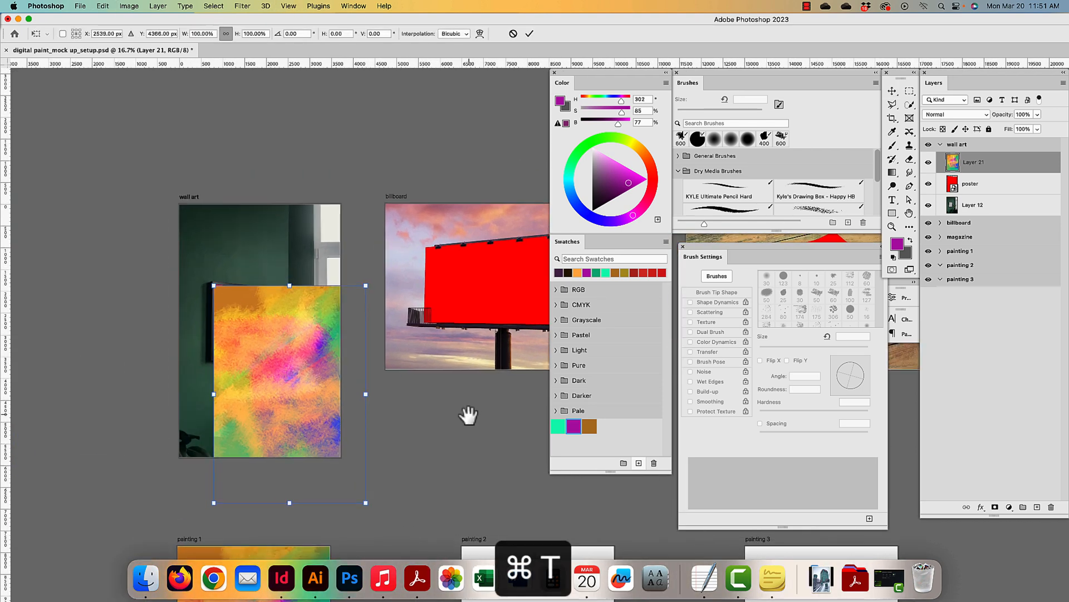
{"action": "left_click_drag", "start_coordinate": [365, 505], "coordinate": [305, 418]}
{"action": "left_click_drag", "start_coordinate": [365, 285], "coordinate": [260, 288]}
{"action": "left_click_drag", "start_coordinate": [306, 412], "coordinate": [263, 357]}
{"action": "key", "text": "Escape"}
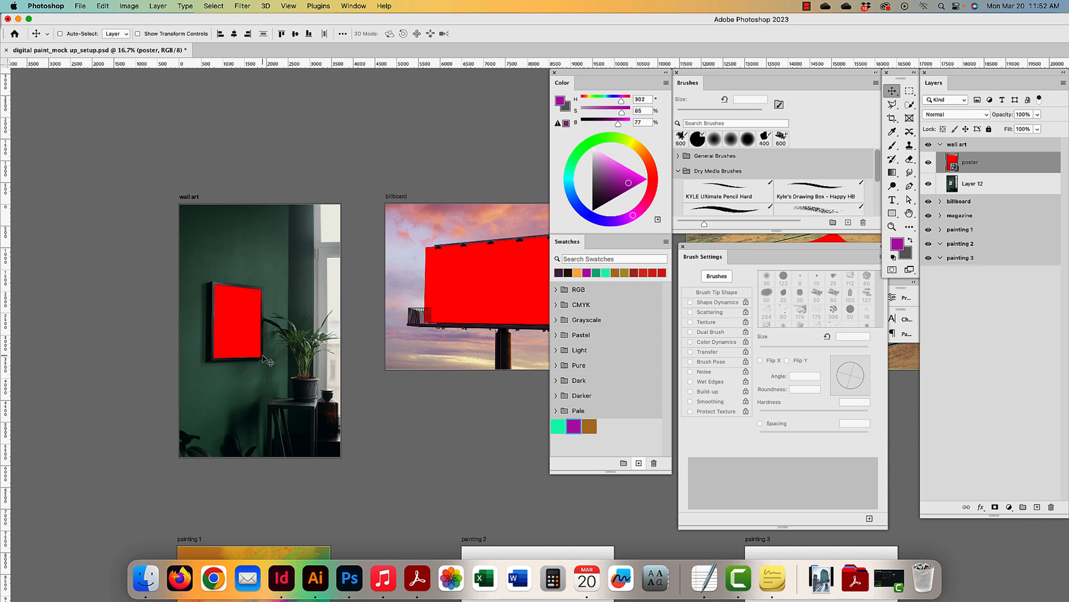
- Copy painting 1 merged again, deselect, and select the red poster layer on the wall art
{"action": "scroll", "coordinate": [342, 375], "scroll_direction": "down", "scroll_amount": 10}
{"action": "left_click", "coordinate": [313, 285], "text": "super"}
{"action": "key", "text": "super+a"}
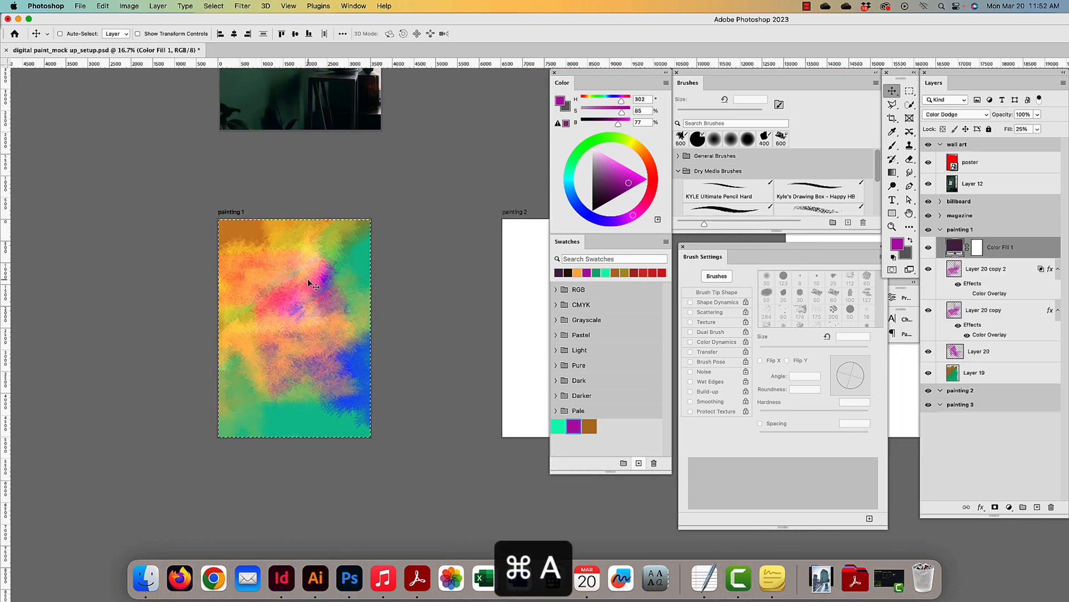
{"action": "left_click", "coordinate": [107, 5]}
{"action": "left_click", "coordinate": [113, 88]}
{"action": "left_click_drag", "start_coordinate": [347, 122], "coordinate": [363, 273]}
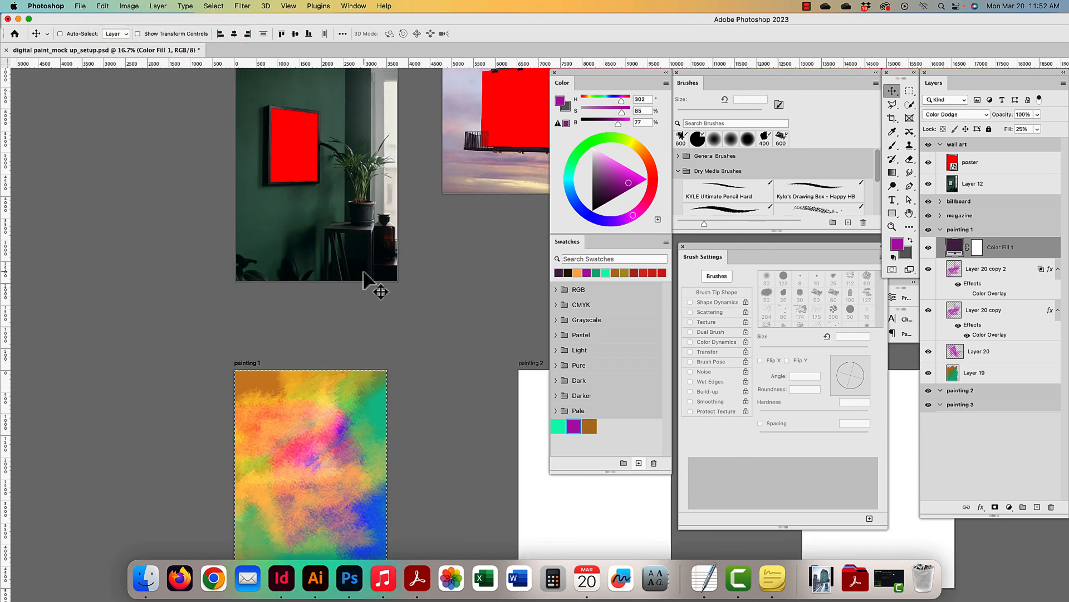
{"action": "key", "text": "super+d"}
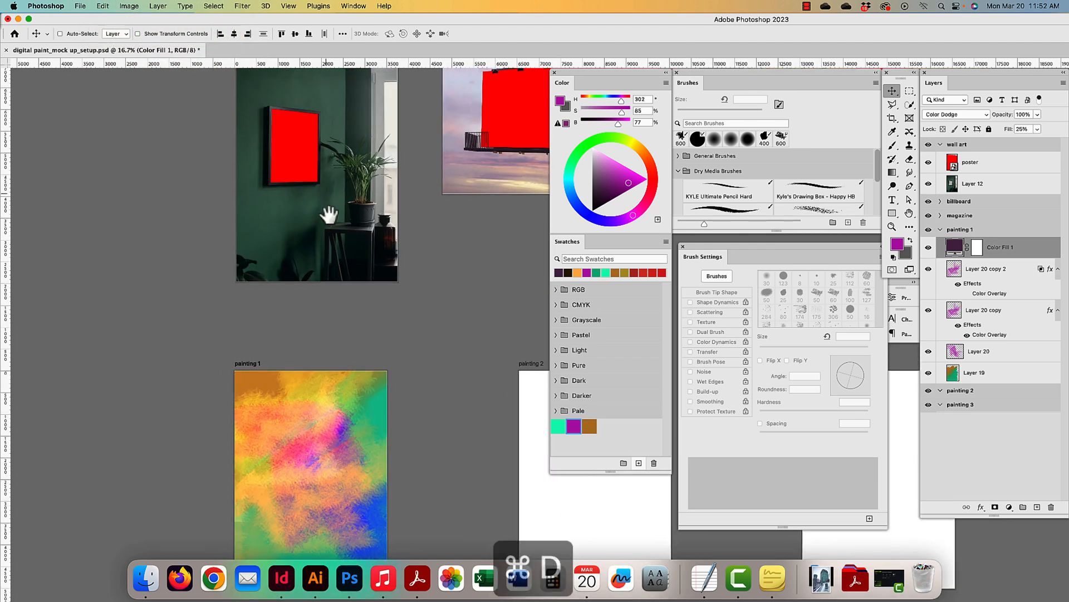
{"action": "scroll", "coordinate": [334, 273], "scroll_direction": "up", "scroll_amount": 4}
{"action": "left_click", "coordinate": [311, 270], "text": "super"}
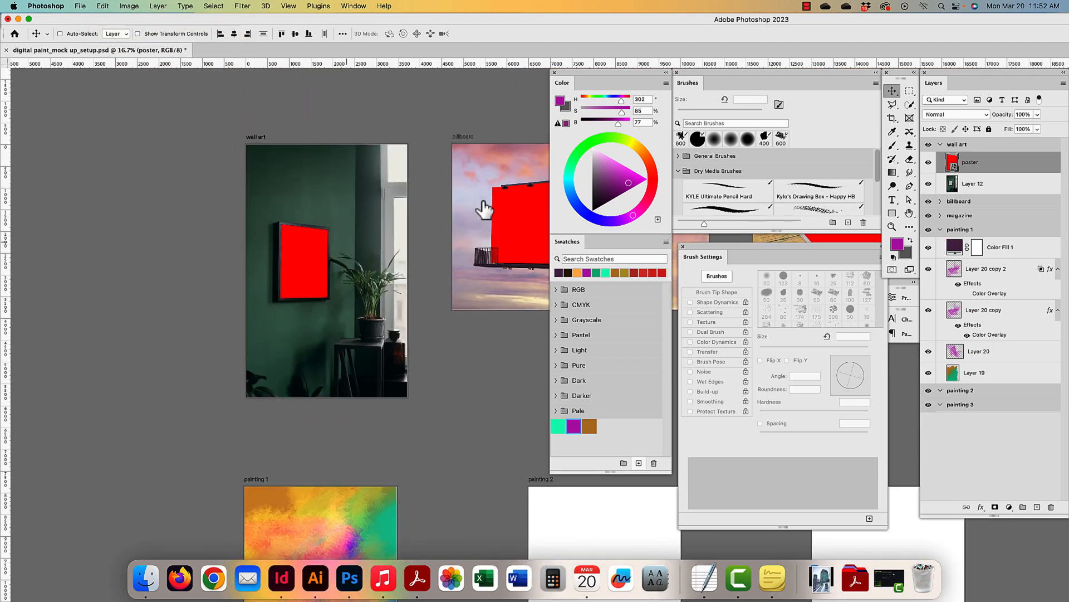
- Open the poster smart object Rectangle 11.psb and close the colour, swatches and brush panels
{"action": "double_click", "coordinate": [954, 166]}
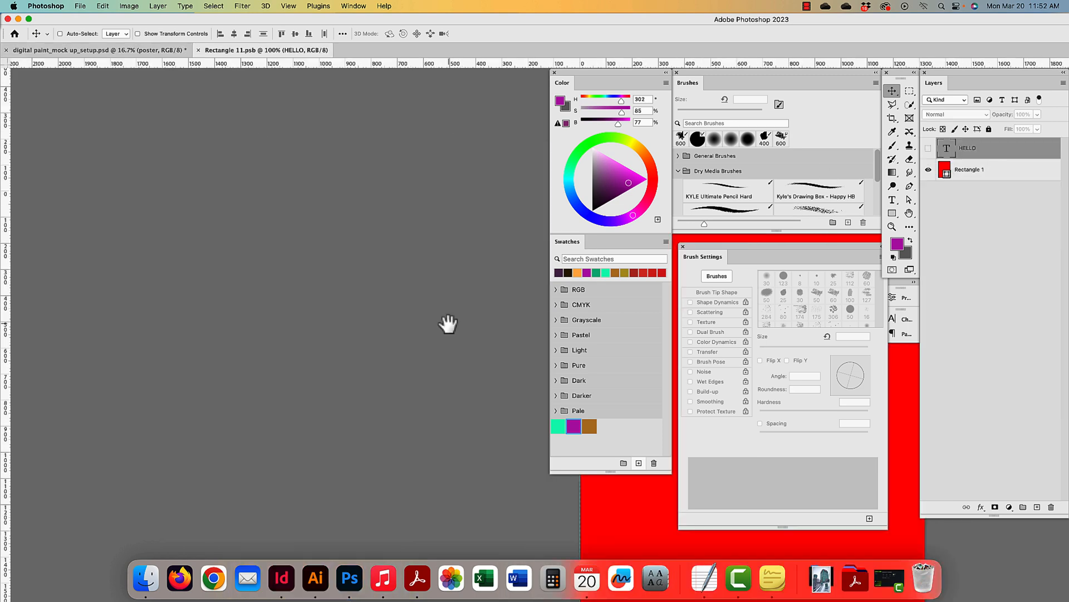
{"action": "key", "text": "super+minus"}
{"action": "key", "text": "super+minus"}
{"action": "key", "text": "super+minus"}
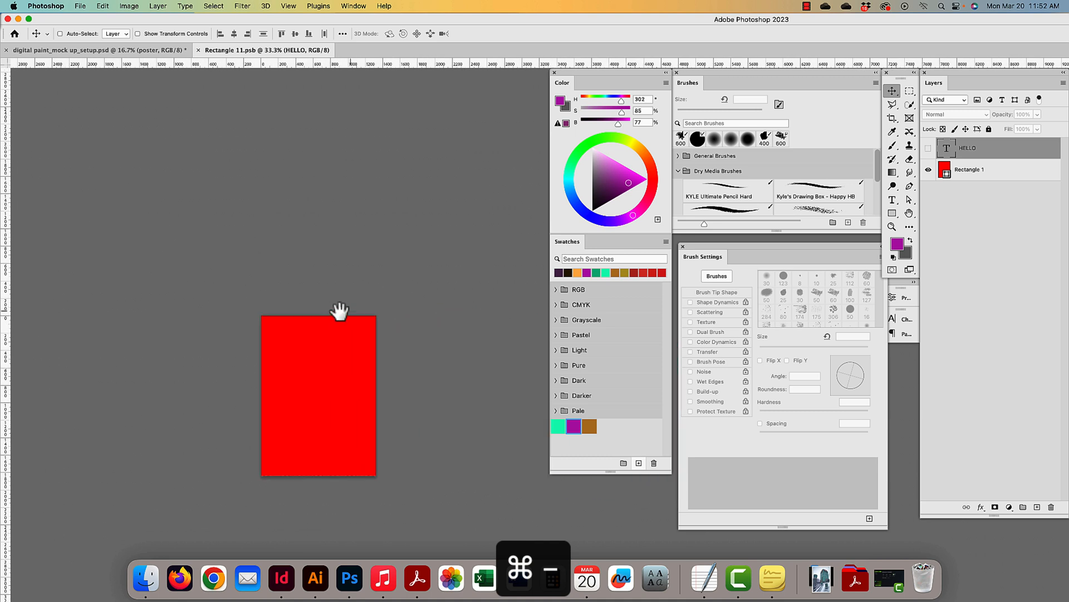
{"action": "left_click_drag", "start_coordinate": [339, 310], "coordinate": [325, 311]}
{"action": "left_click", "coordinate": [555, 73]}
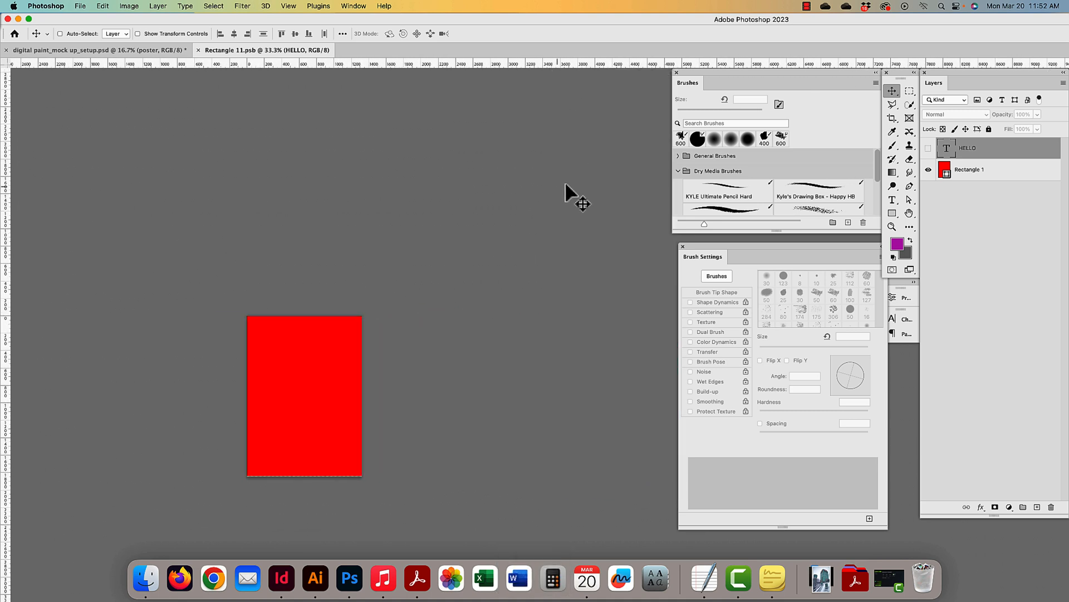
{"action": "left_click", "coordinate": [678, 73]}
{"action": "left_click", "coordinate": [682, 246]}
{"action": "left_click_drag", "start_coordinate": [333, 297], "coordinate": [587, 201]}
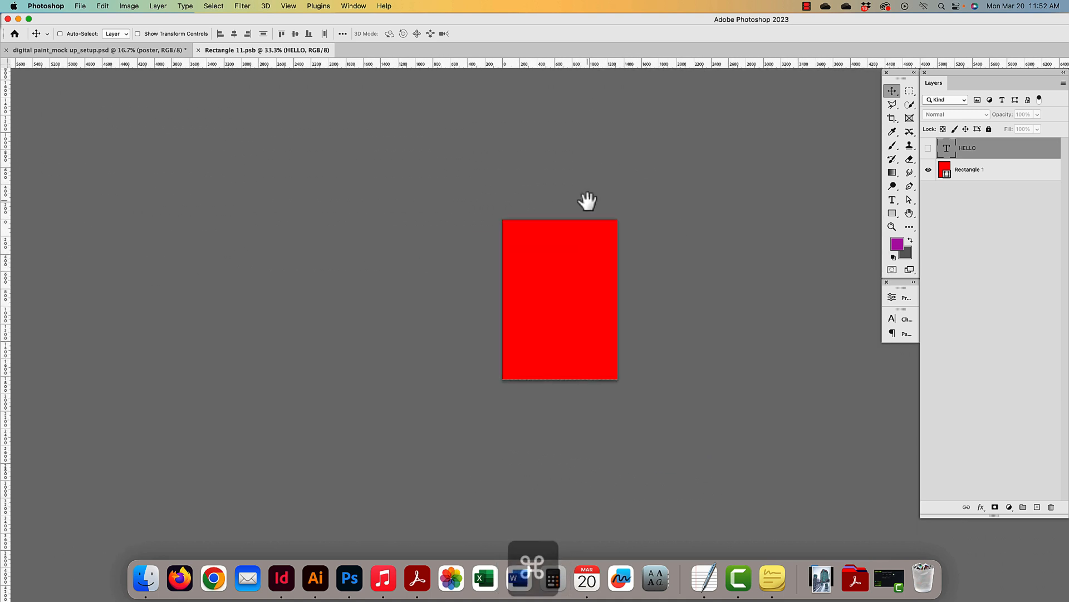
{"action": "key", "text": "super+plus"}
{"action": "left_click_drag", "start_coordinate": [613, 249], "coordinate": [575, 315]}
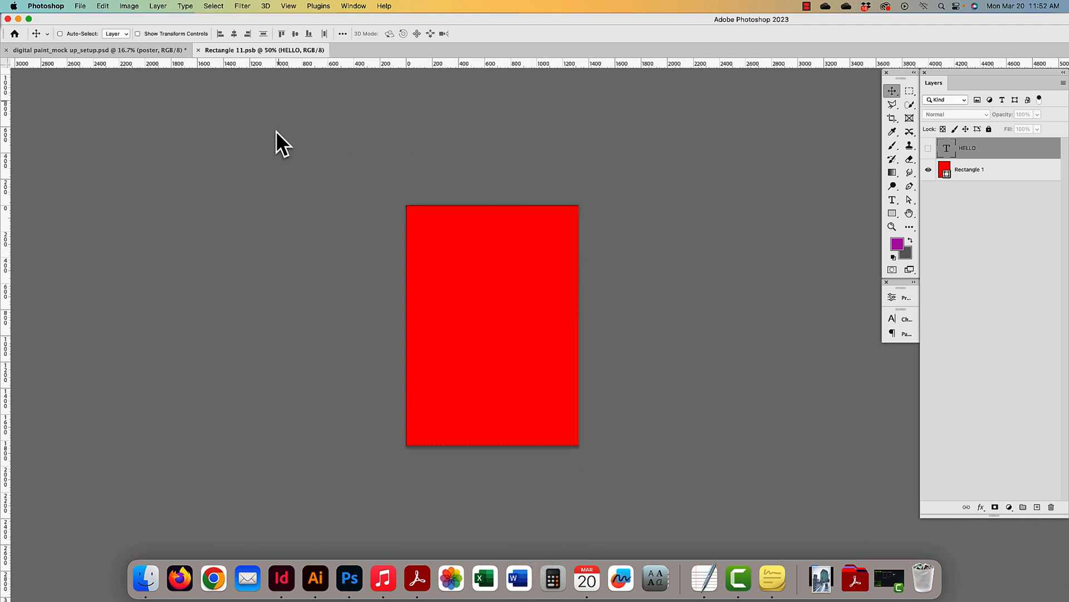
- Paste the painting, scale it down to cover the red rectangle, and save the smart object
{"action": "key", "text": "super+v"}
{"action": "key", "text": "super+t"}
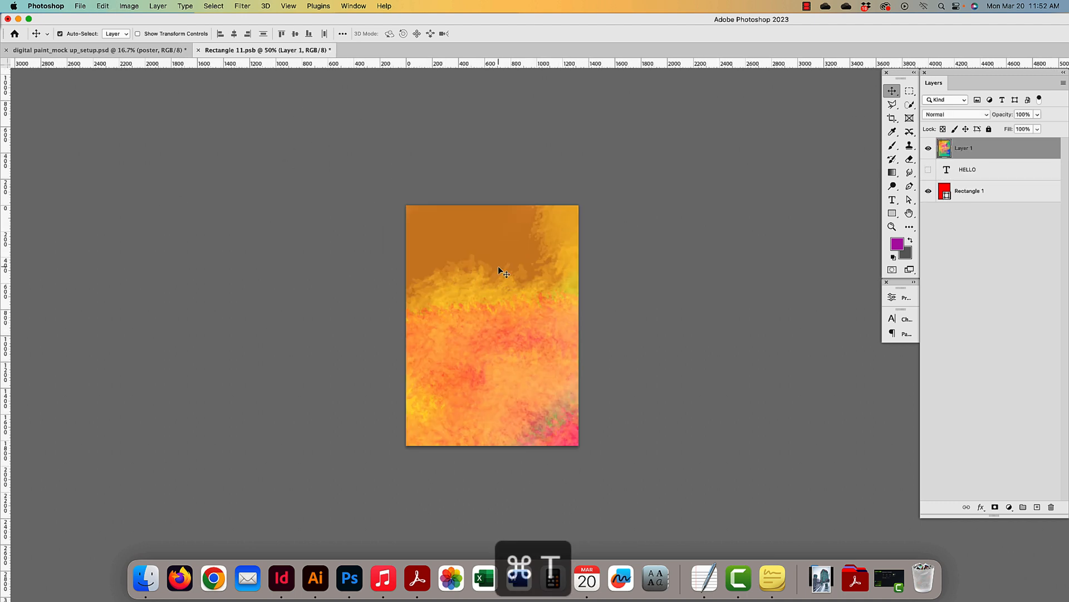
{"action": "key", "text": "super+minus"}
{"action": "key", "text": "super+minus"}
{"action": "left_click_drag", "start_coordinate": [256, 167], "coordinate": [248, 129]}
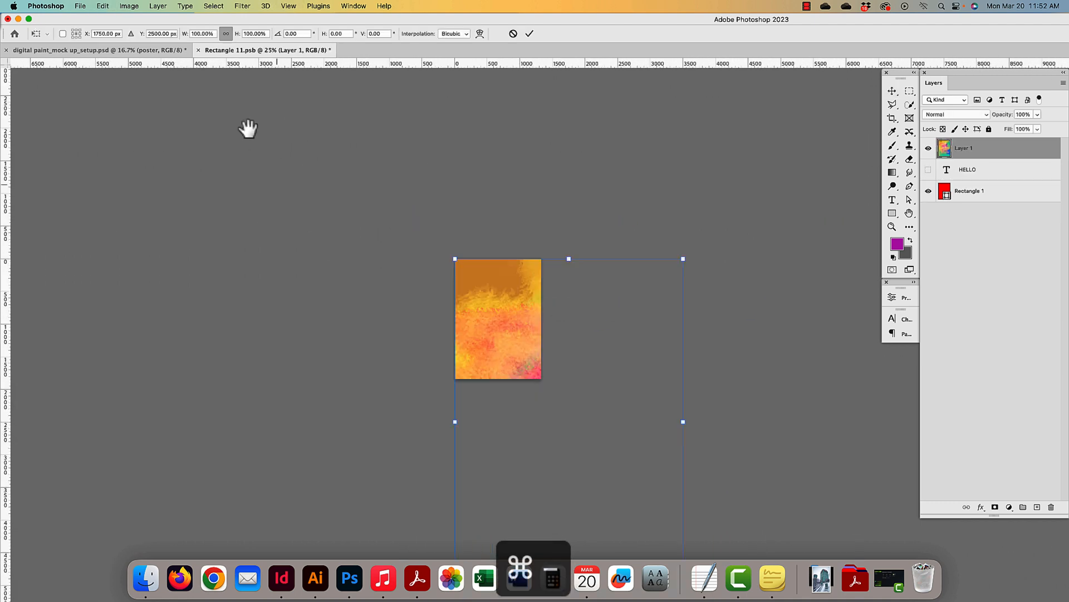
{"action": "left_click_drag", "start_coordinate": [650, 515], "coordinate": [501, 327]}
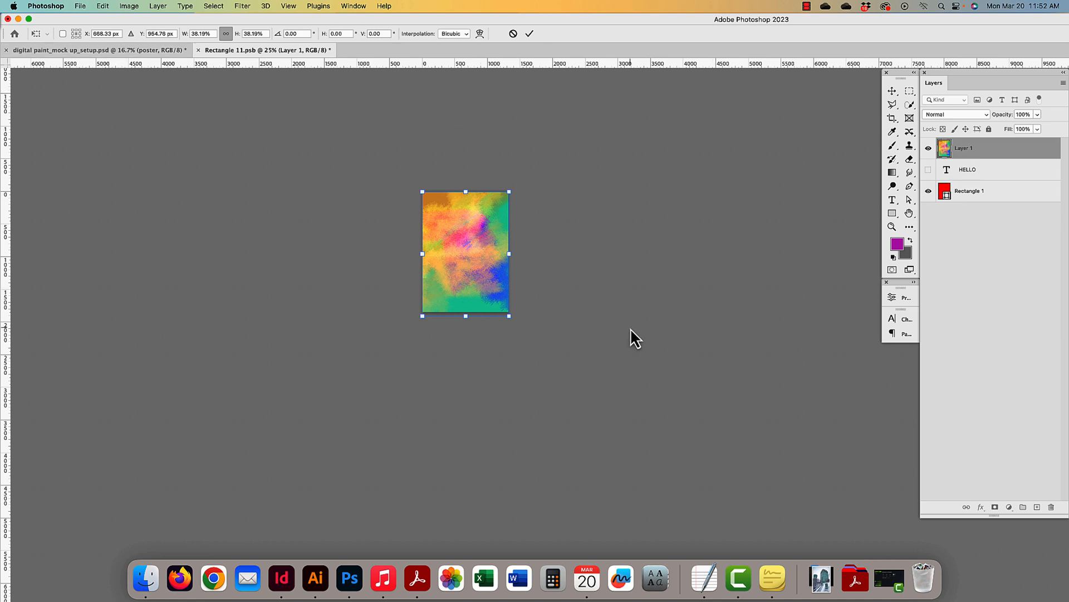
{"action": "key", "text": "Return"}
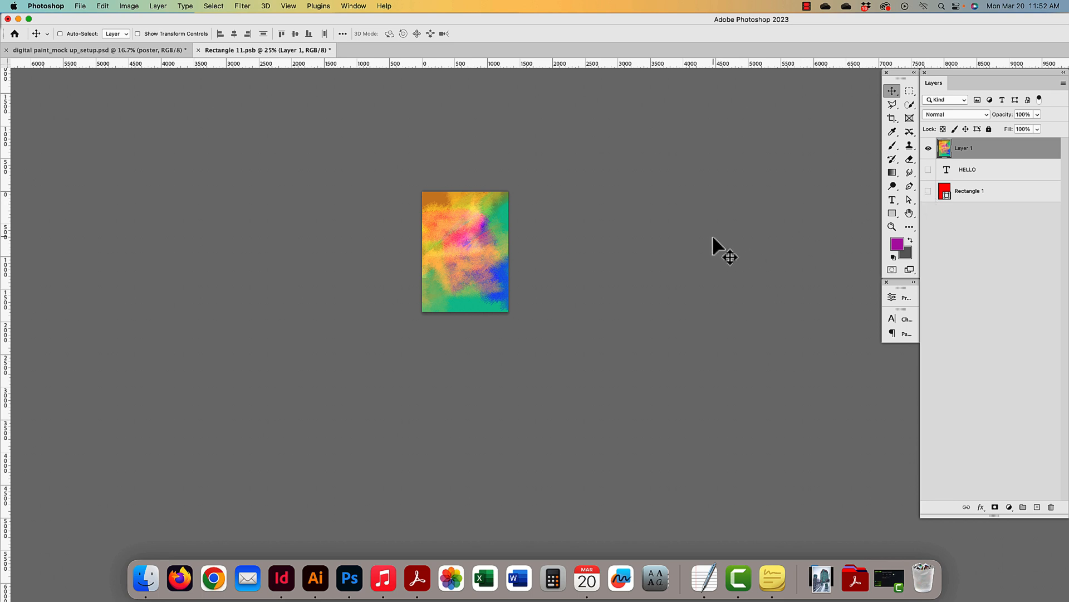
{"action": "key", "text": "super+s"}
- Close Rectangle 11.psb, briefly reopen it to check, then zoom in on the framed wall art poster
{"action": "key", "text": "super+w"}
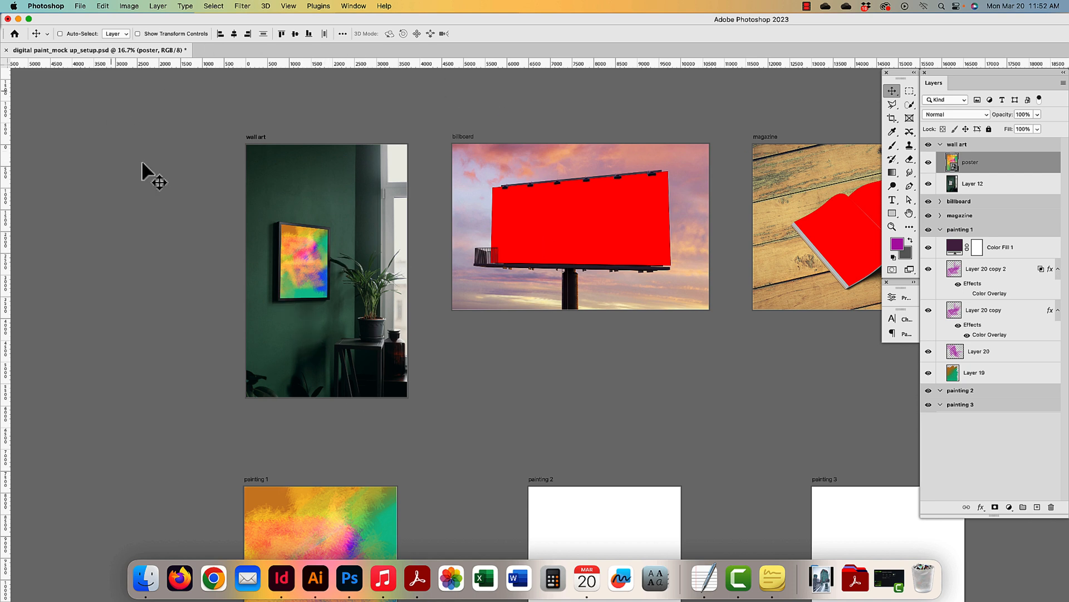
{"action": "double_click", "coordinate": [953, 166]}
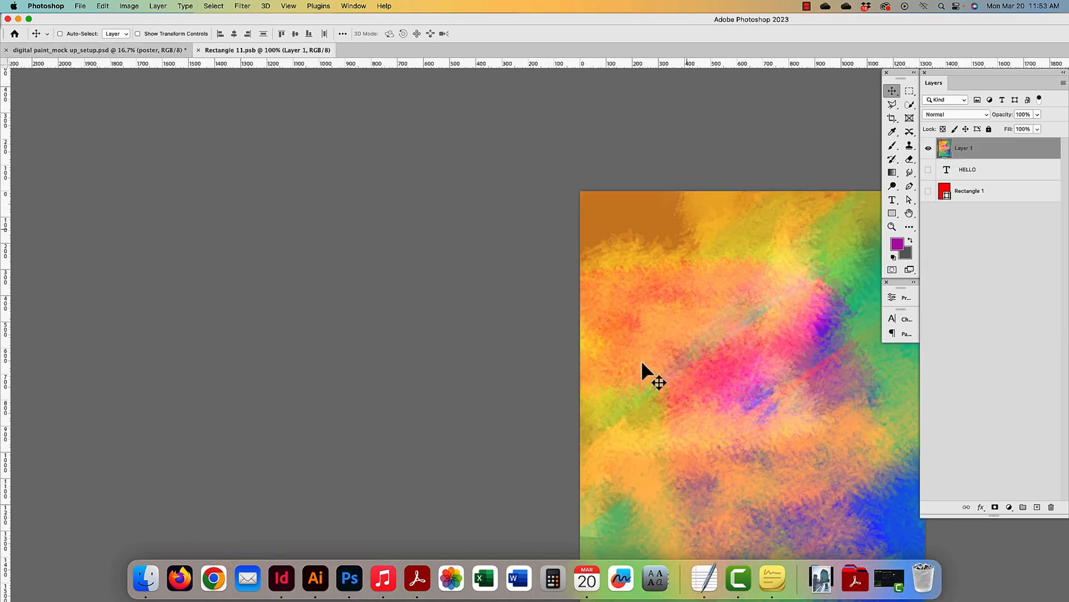
{"action": "left_click_drag", "start_coordinate": [762, 351], "coordinate": [604, 262]}
{"action": "key", "text": "super+minus"}
{"action": "key", "text": "super+minus"}
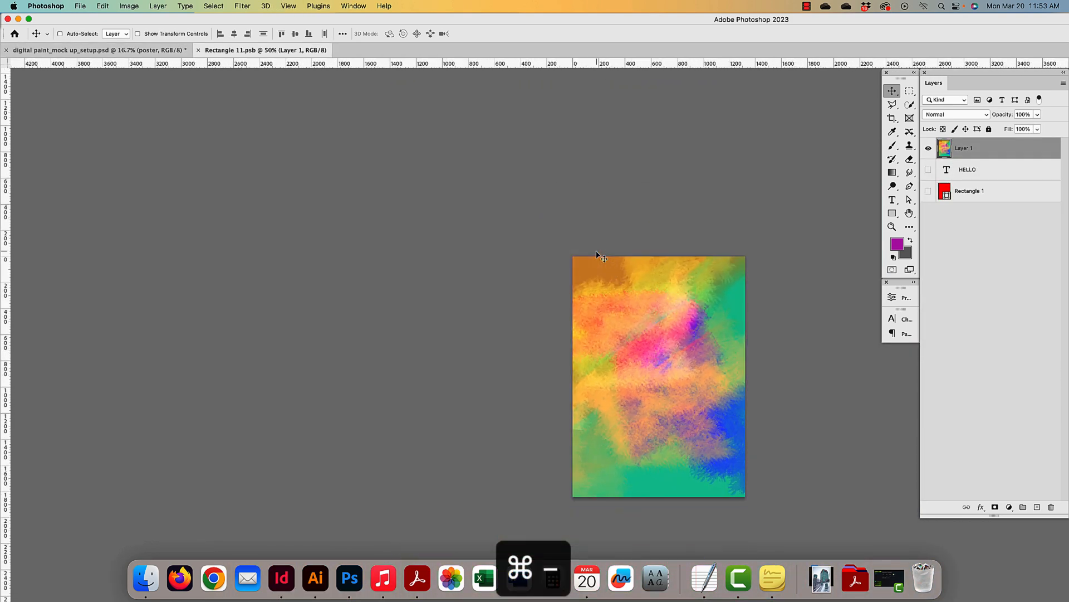
{"action": "key", "text": "super+w"}
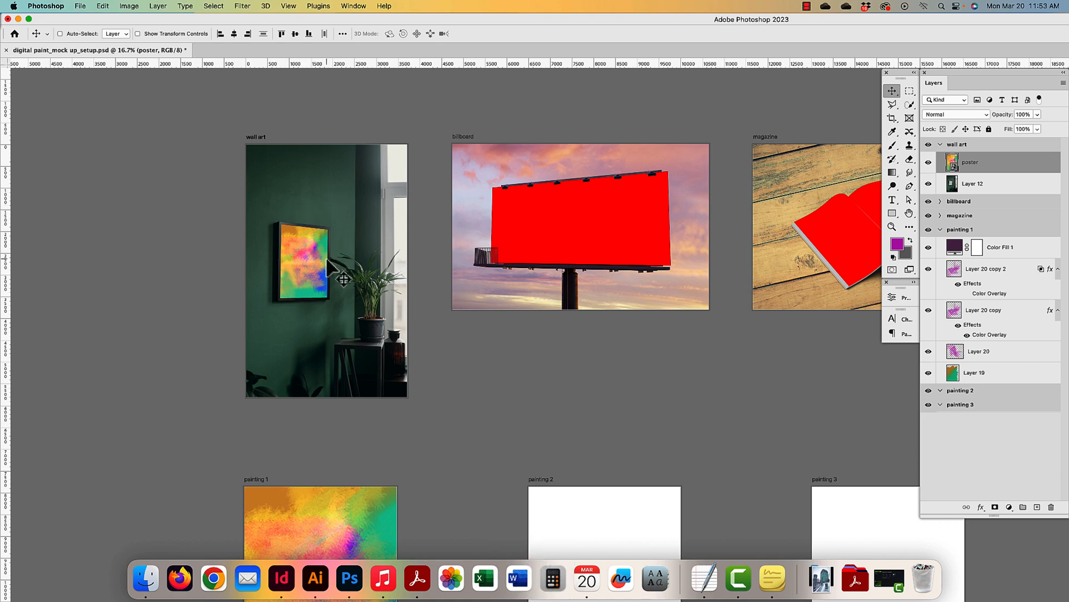
{"action": "key", "text": "super+plus"}
{"action": "key", "text": "super+plus"}
{"action": "left_click_drag", "start_coordinate": [351, 301], "coordinate": [668, 418]}
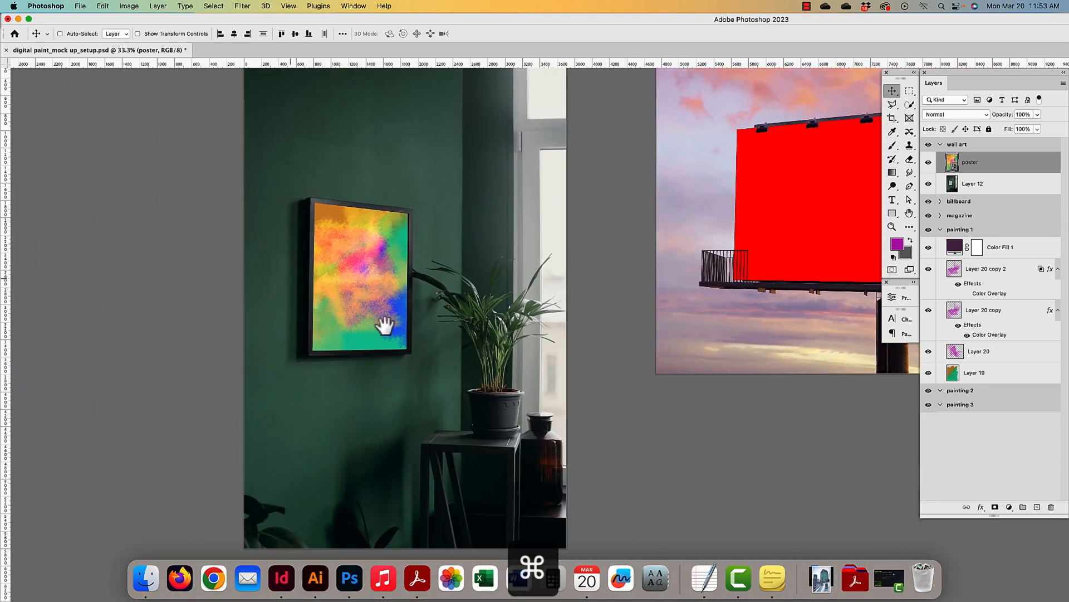
{"action": "key", "text": "super+plus"}
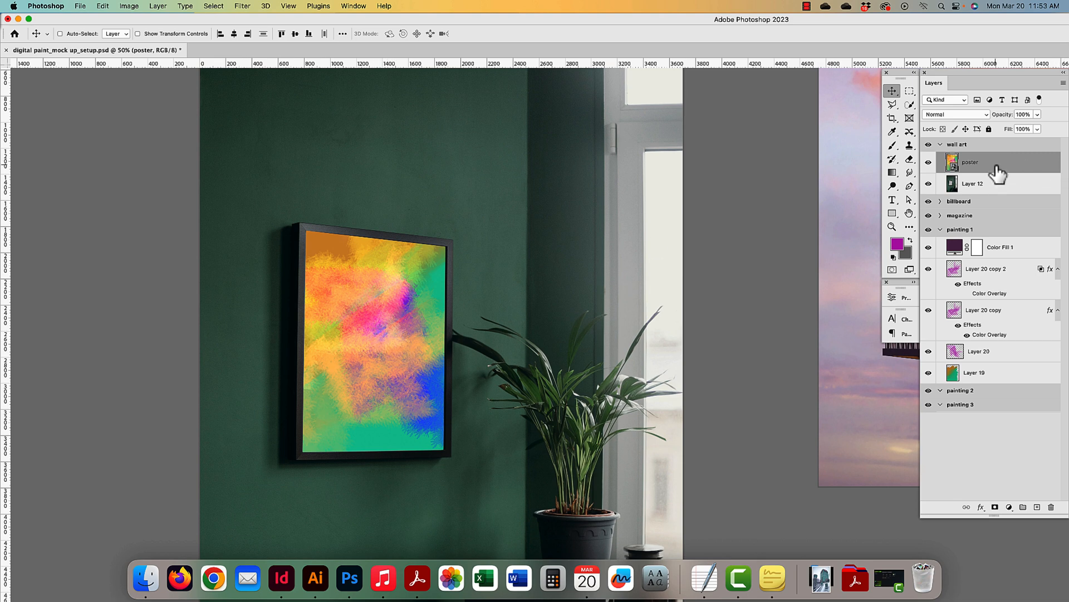
- Set the poster layer to Multiply and bring up the adjustment layer list
{"action": "left_click", "coordinate": [953, 115]}
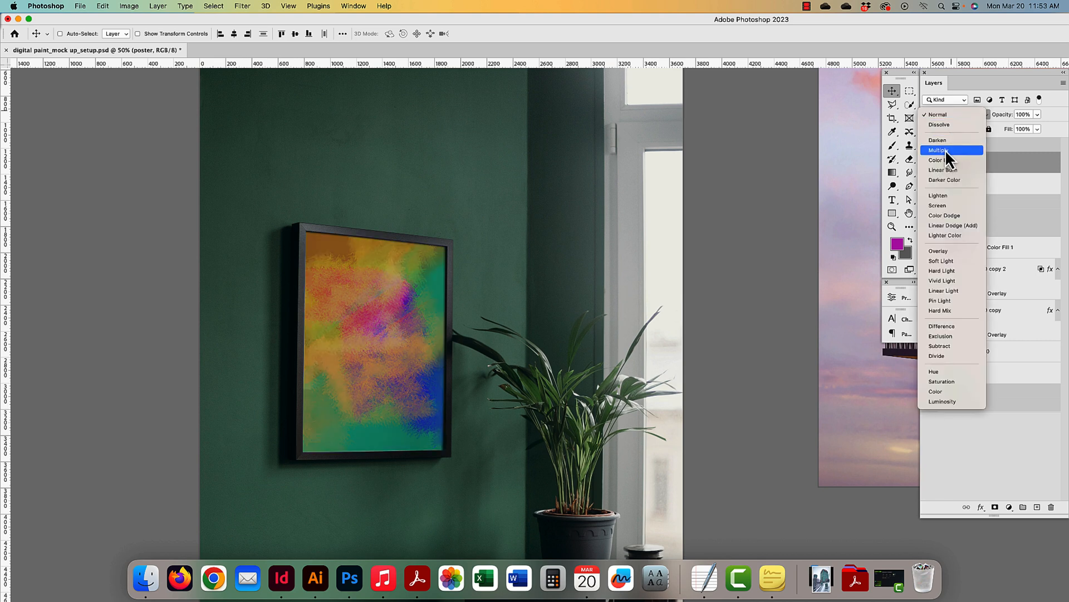
{"action": "left_click", "coordinate": [945, 149]}
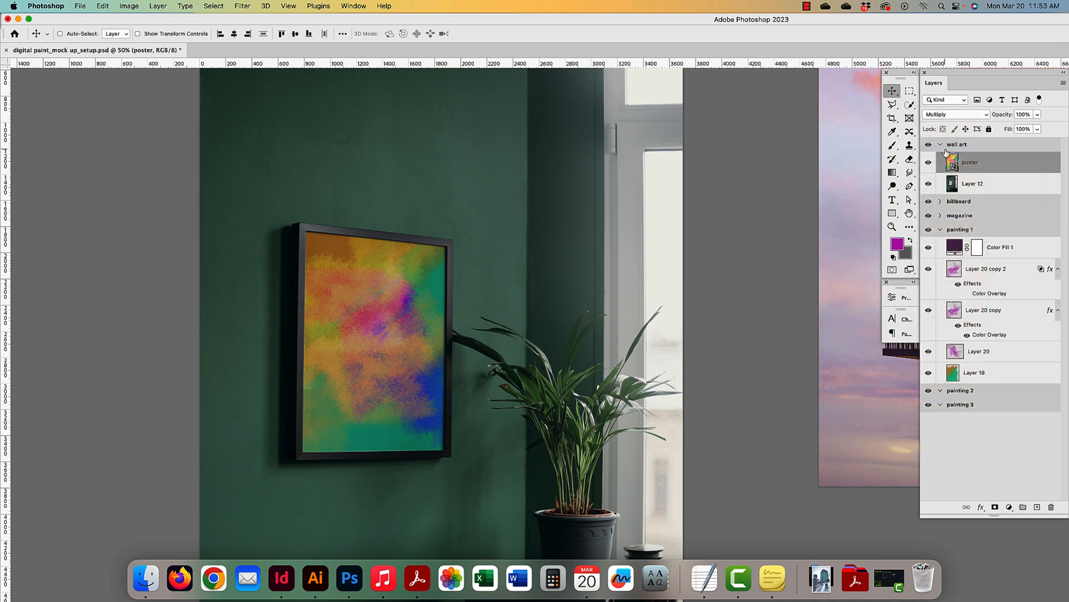
{"action": "left_click", "coordinate": [1010, 507]}
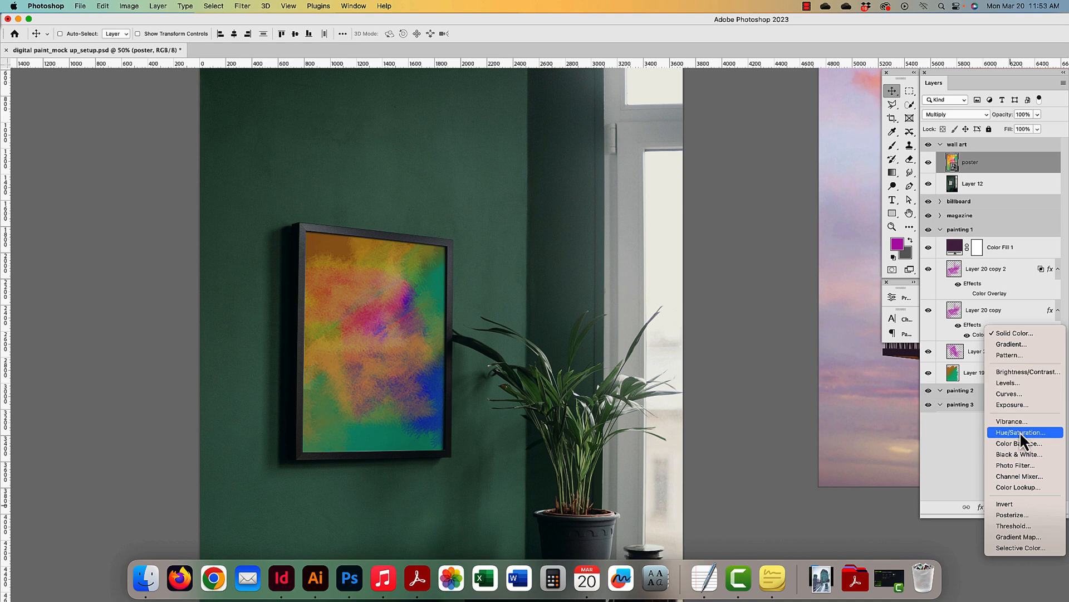
- Add a Brightness/Contrast adjustment clipped to the poster layer only
{"action": "left_click", "coordinate": [1011, 372]}
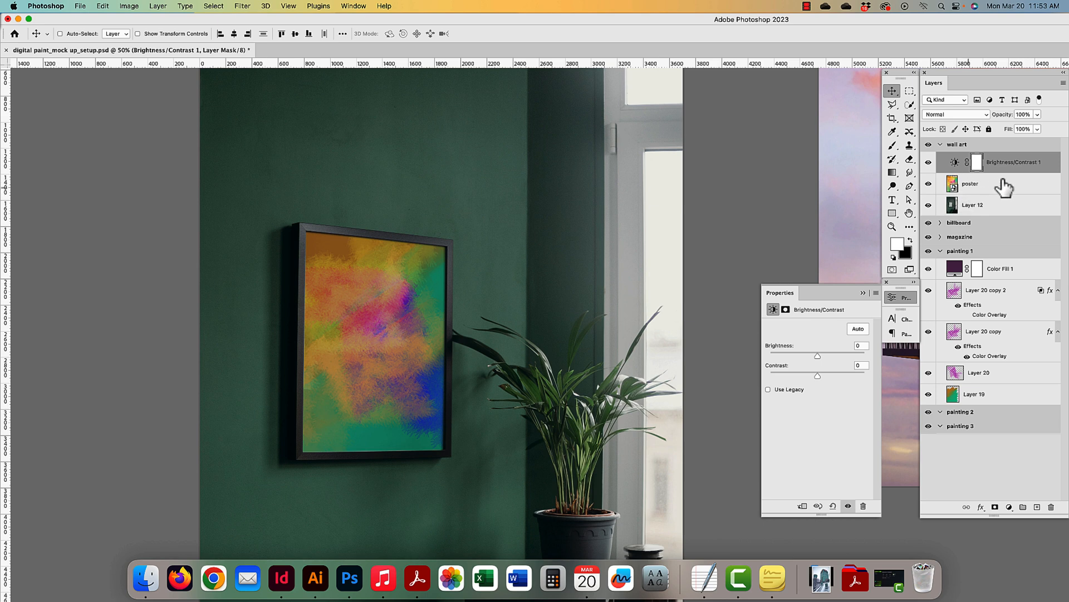
{"action": "left_click", "coordinate": [1002, 184]}
{"action": "left_click", "coordinate": [1000, 172]}
{"action": "left_click_drag", "start_coordinate": [1000, 186], "coordinate": [1001, 168]}
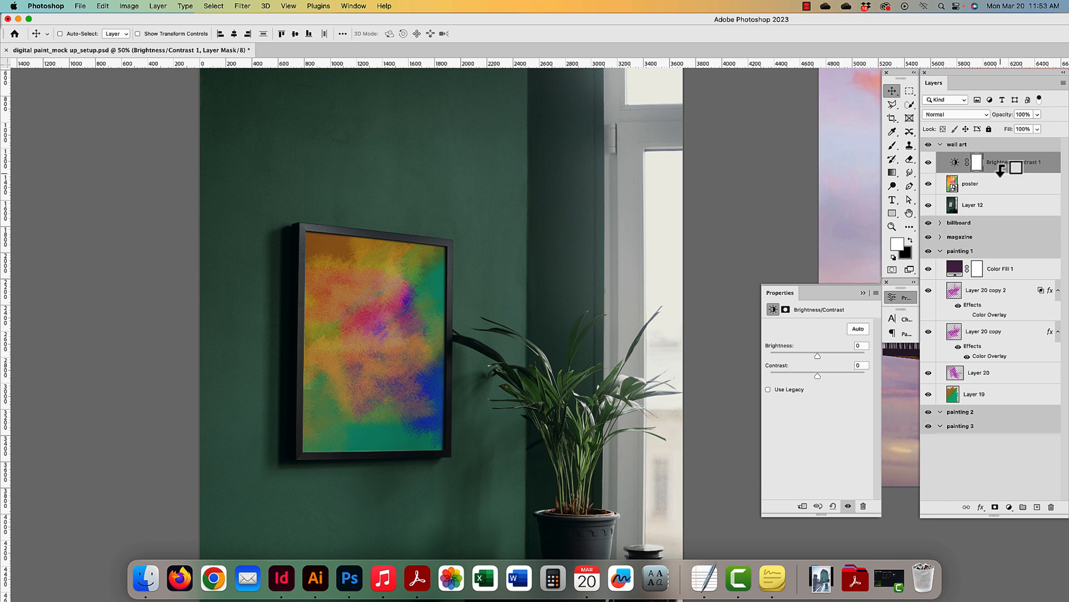
{"action": "left_click", "coordinate": [1001, 171], "text": "alt"}
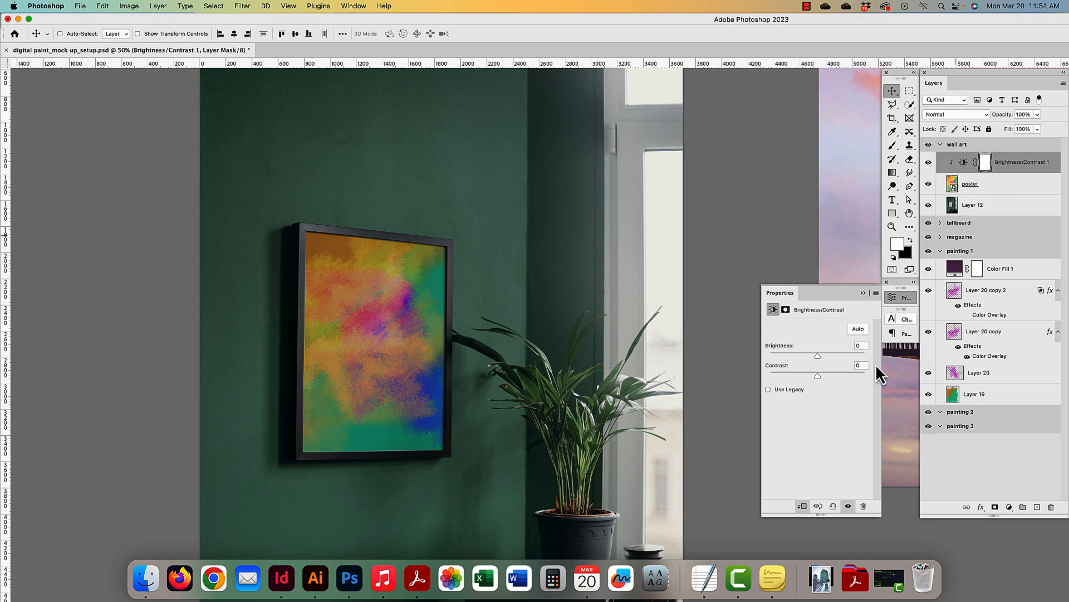
{"action": "mouse_move", "coordinate": [819, 355]}
{"action": "left_mouse_down"}
{"action": "mouse_move", "coordinate": [861, 371]}
{"action": "mouse_move", "coordinate": [801, 374]}
{"action": "mouse_move", "coordinate": [844, 355]}
{"action": "mouse_move", "coordinate": [835, 356]}
{"action": "left_mouse_up"}
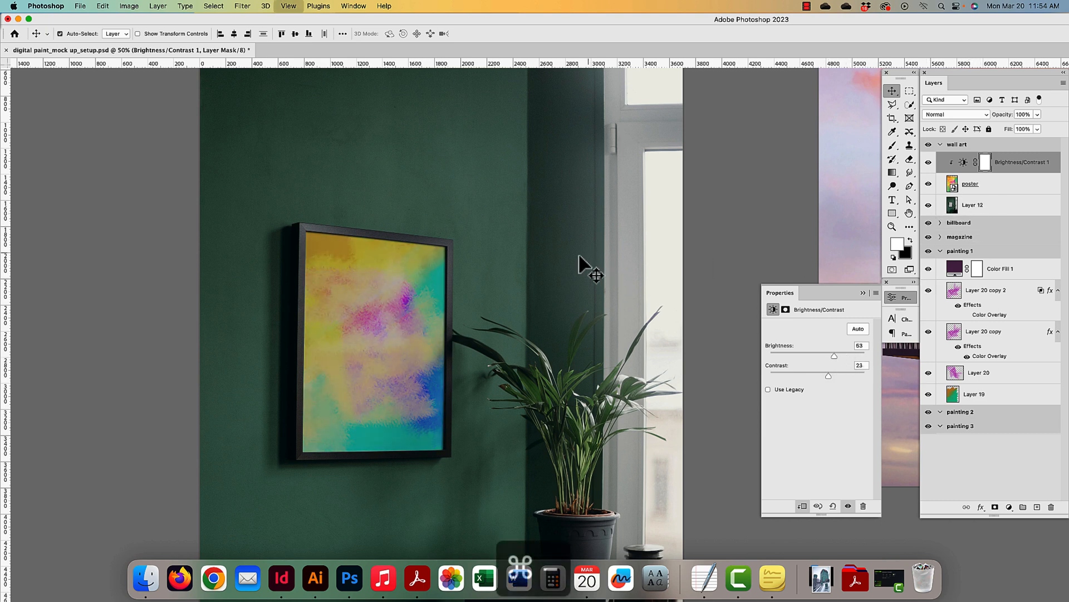
- Set the wall art adjustment to brightness -124 and contrast -50, then target its mask
{"action": "key", "text": "super+minus"}
{"action": "key", "text": "super+minus"}
{"action": "left_click_drag", "start_coordinate": [557, 267], "coordinate": [411, 220]}
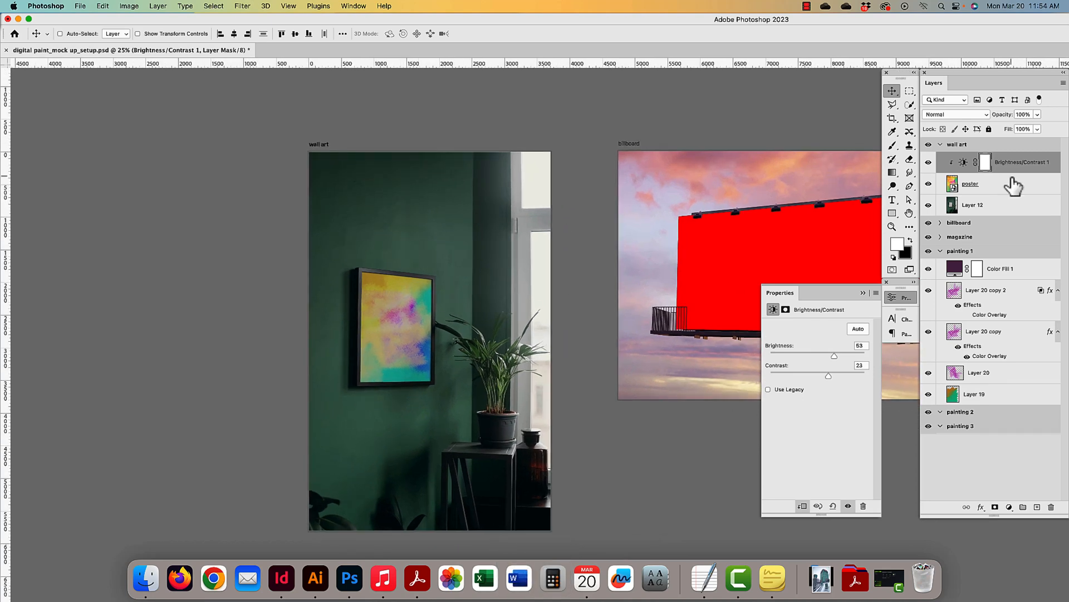
{"action": "left_click_drag", "start_coordinate": [1013, 186], "coordinate": [1007, 167]}
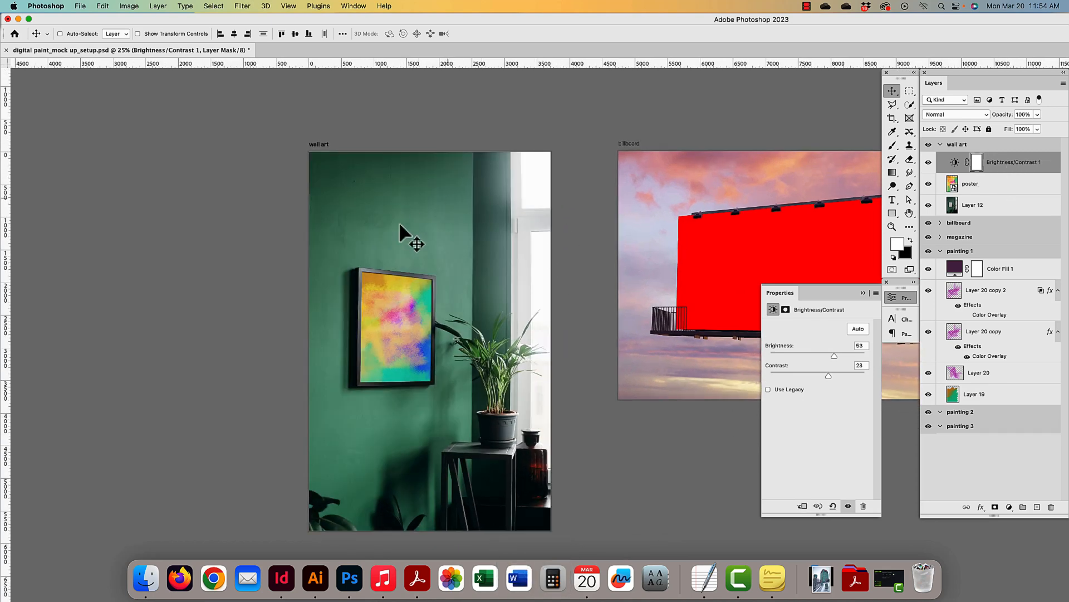
{"action": "left_click", "coordinate": [998, 205]}
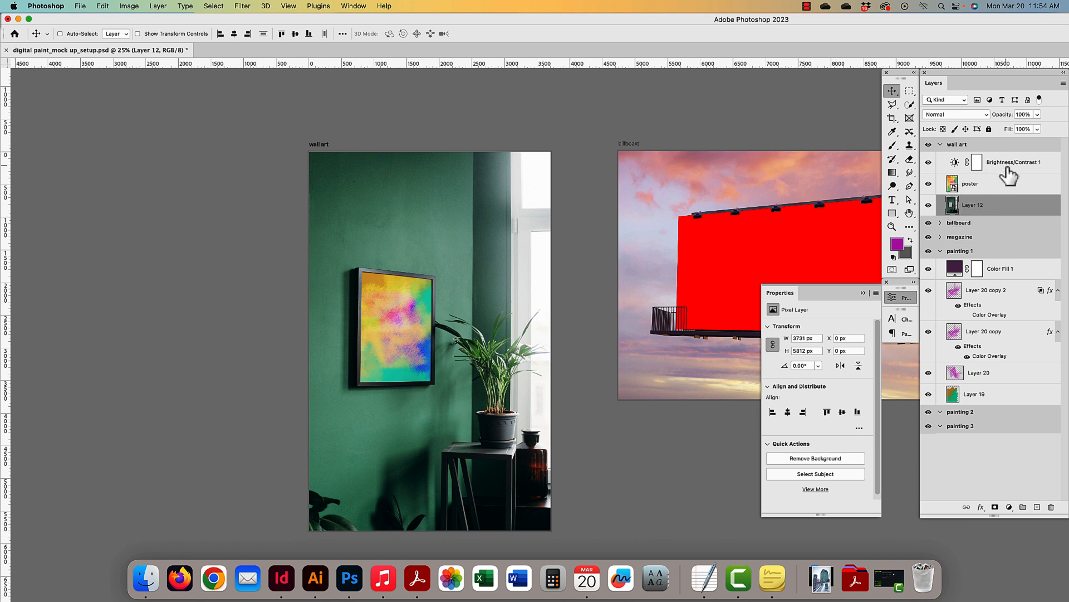
{"action": "mouse_move", "coordinate": [1008, 175]}
{"action": "left_mouse_down"}
{"action": "mouse_move", "coordinate": [998, 192]}
{"action": "mouse_move", "coordinate": [996, 178]}
{"action": "left_mouse_up"}
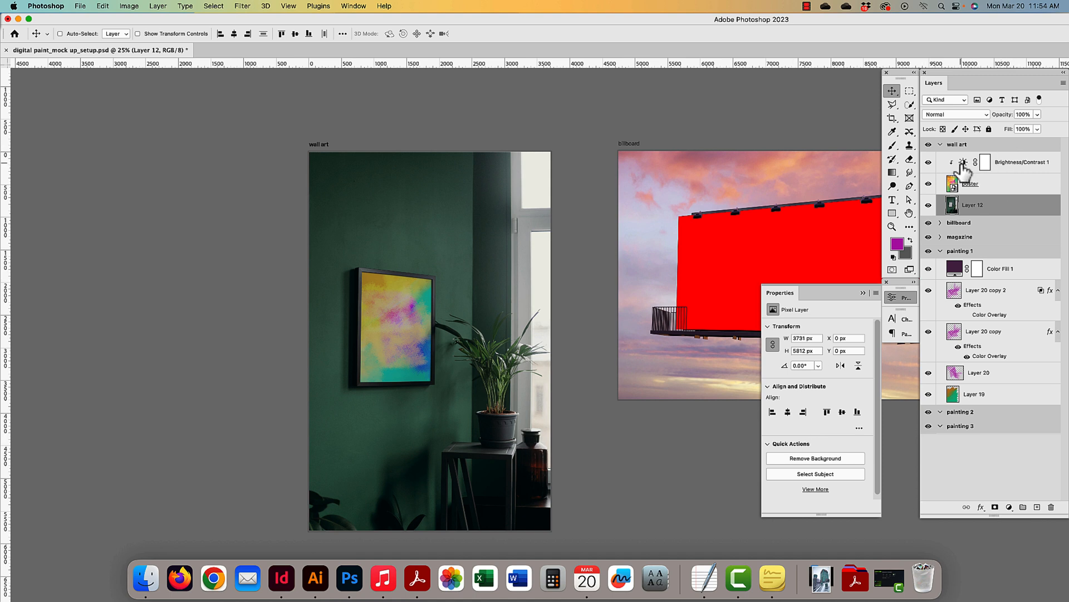
{"action": "left_click", "coordinate": [980, 163]}
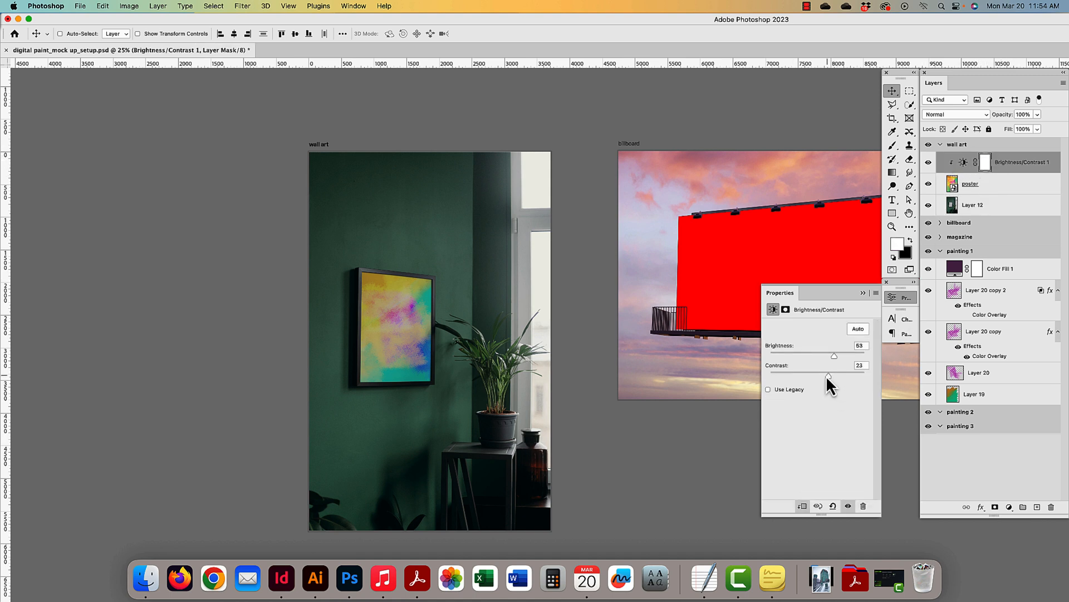
{"action": "left_click_drag", "start_coordinate": [804, 356], "coordinate": [779, 359]}
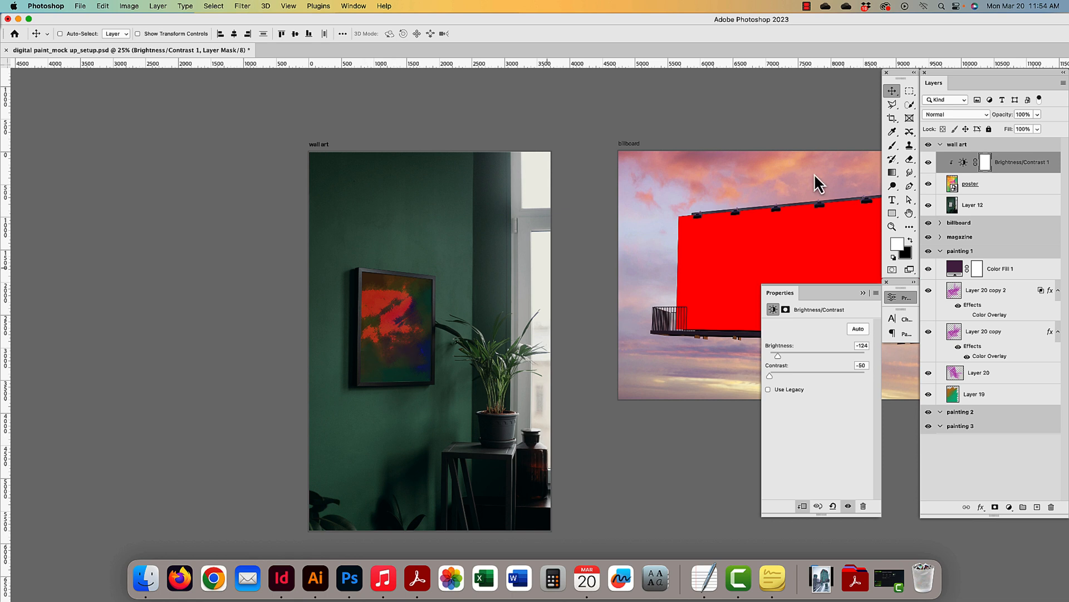
{"action": "left_click", "coordinate": [985, 162]}
- Switch from the Mixer Brush to the normal Brush tool with a soft round tip
{"action": "left_click", "coordinate": [891, 145]}
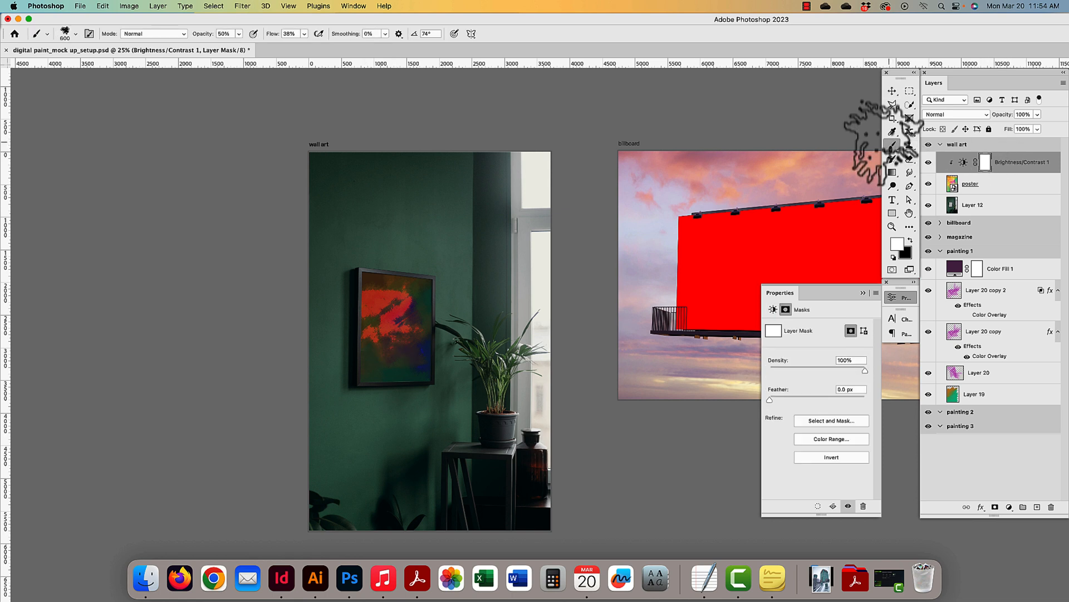
{"action": "scroll", "coordinate": [425, 357], "scroll_direction": "left", "scroll_amount": 3}
{"action": "right_click", "coordinate": [446, 223]}
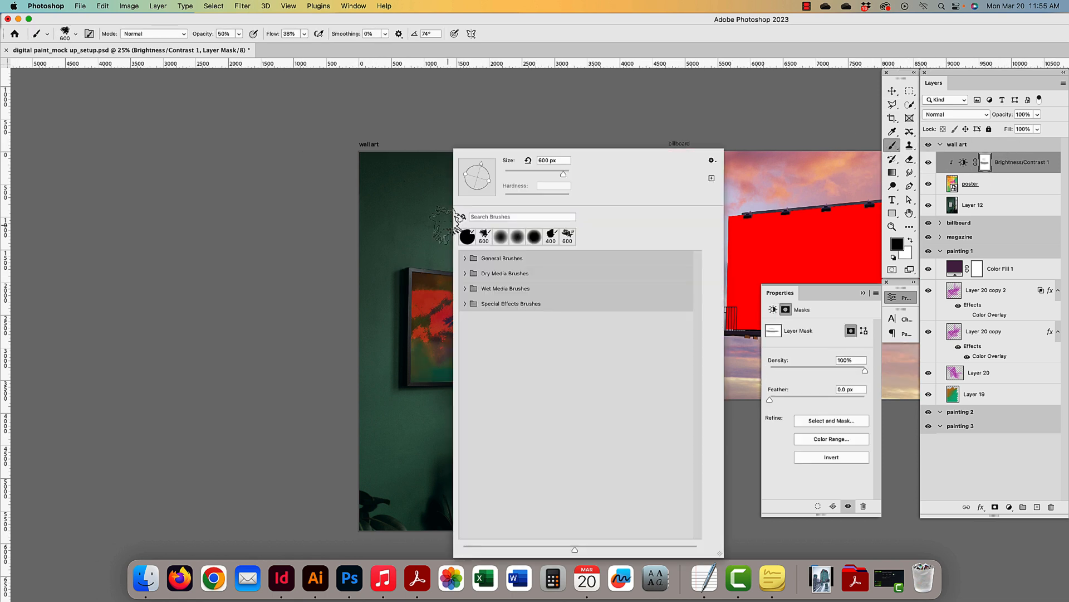
{"action": "left_click", "coordinate": [466, 238]}
{"action": "left_click", "coordinate": [520, 111]}
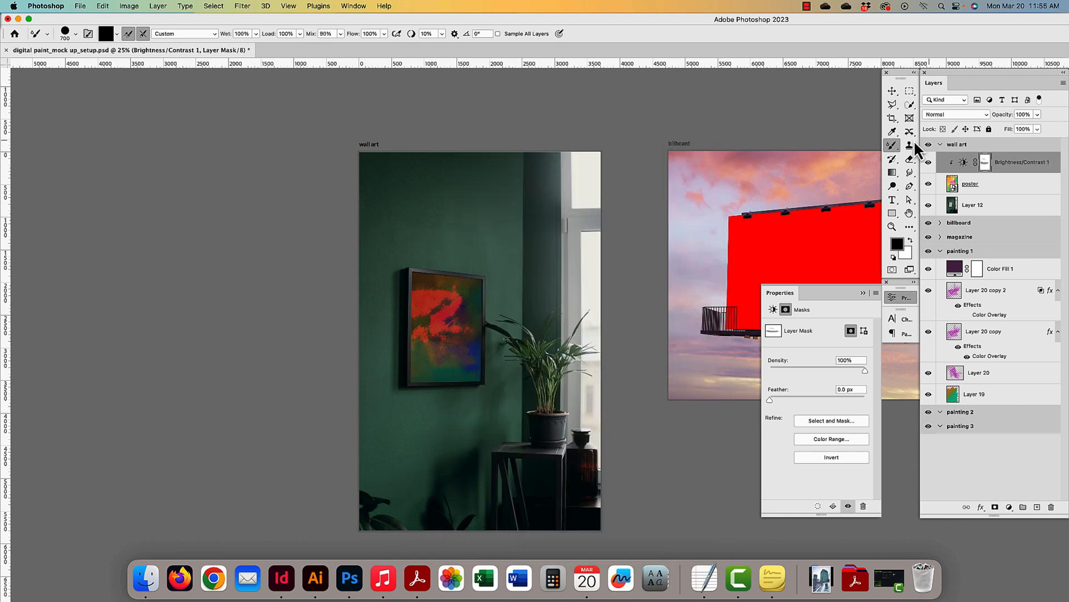
{"action": "right_click", "coordinate": [892, 145]}
{"action": "left_click", "coordinate": [927, 142]}
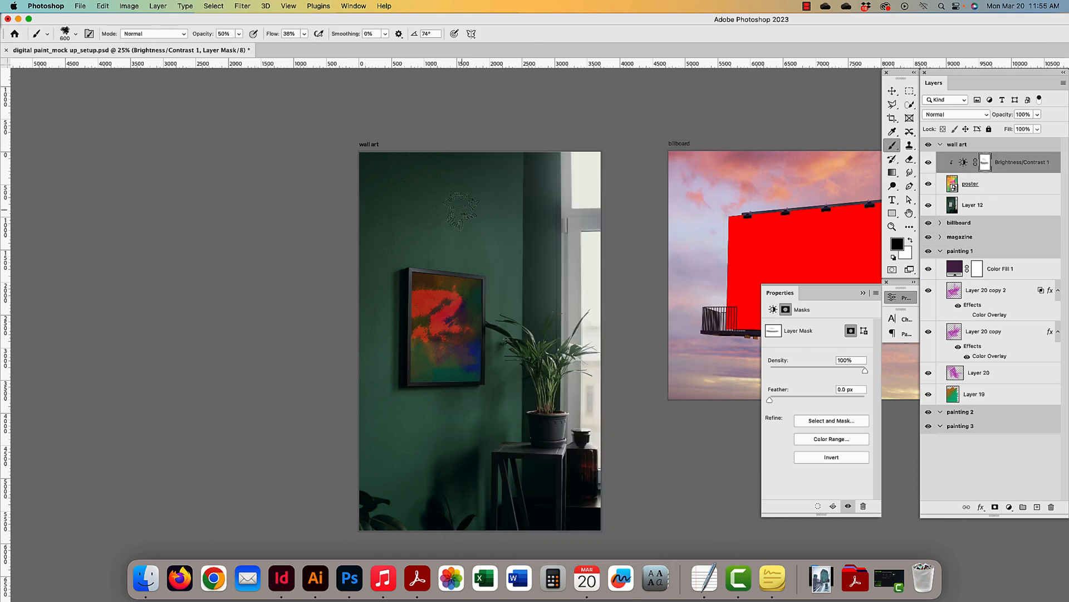
{"action": "right_click", "coordinate": [461, 211]}
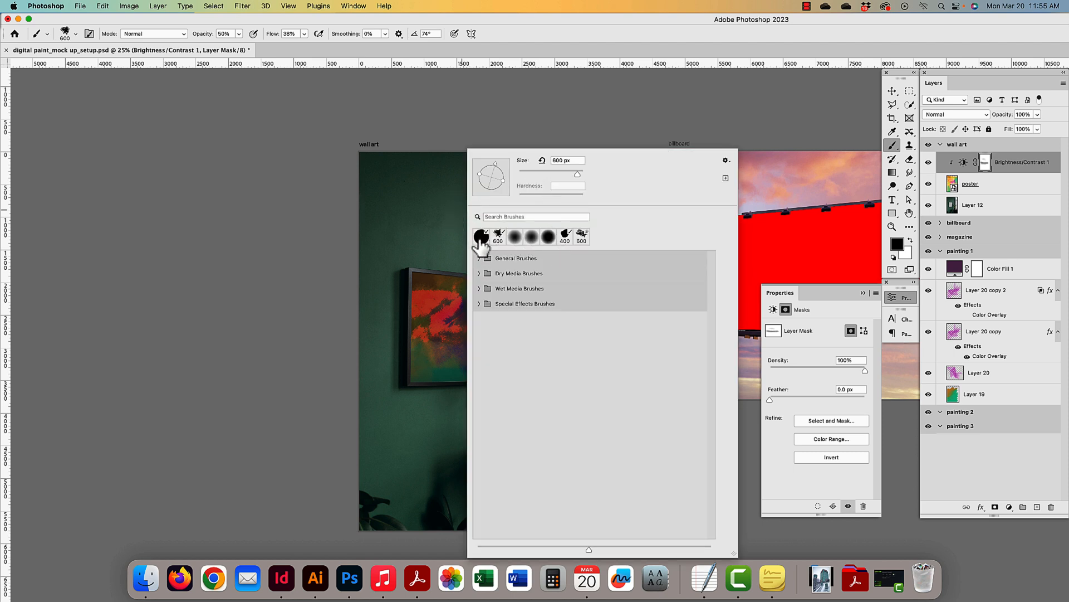
{"action": "left_click", "coordinate": [549, 240]}
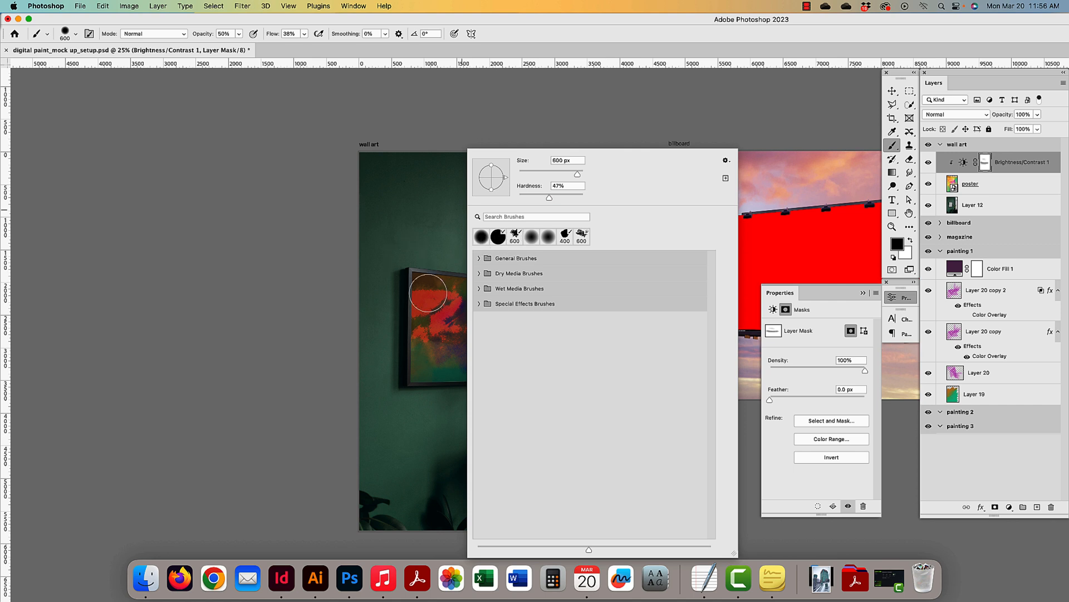
- Paint the mask around the framed painting's edges at 50% opacity and 100% flow
{"action": "left_click_drag", "start_coordinate": [422, 271], "coordinate": [483, 273]}
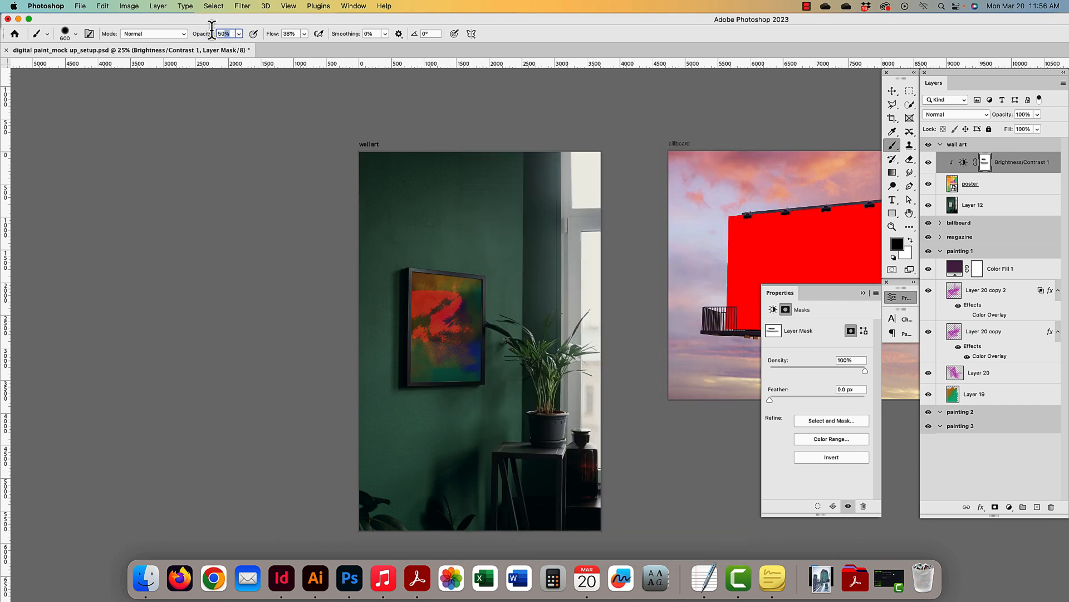
{"action": "type", "text": "50"}
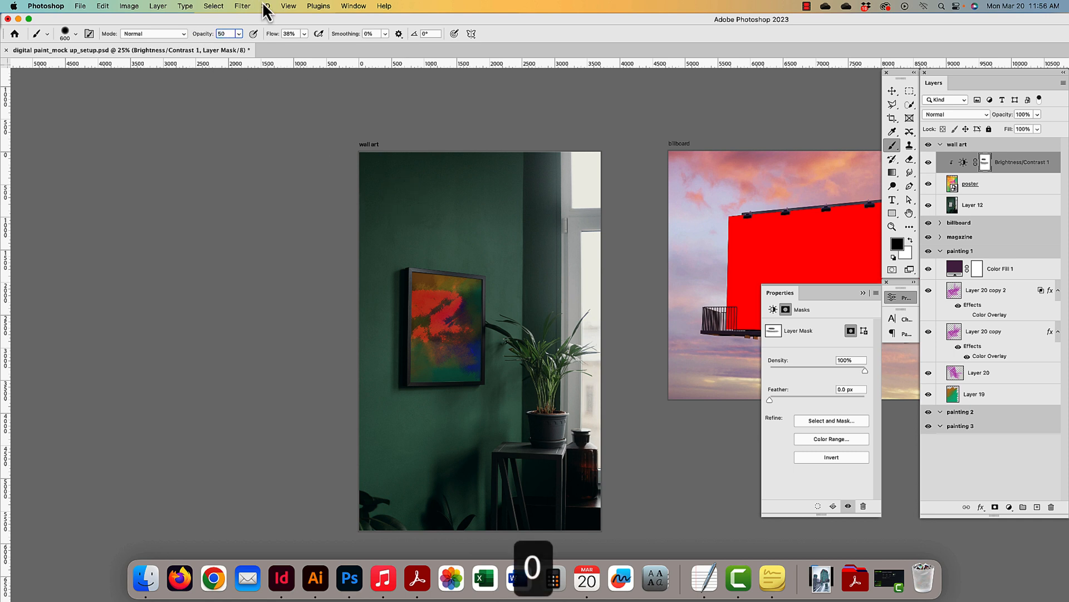
{"action": "left_click", "coordinate": [291, 34]}
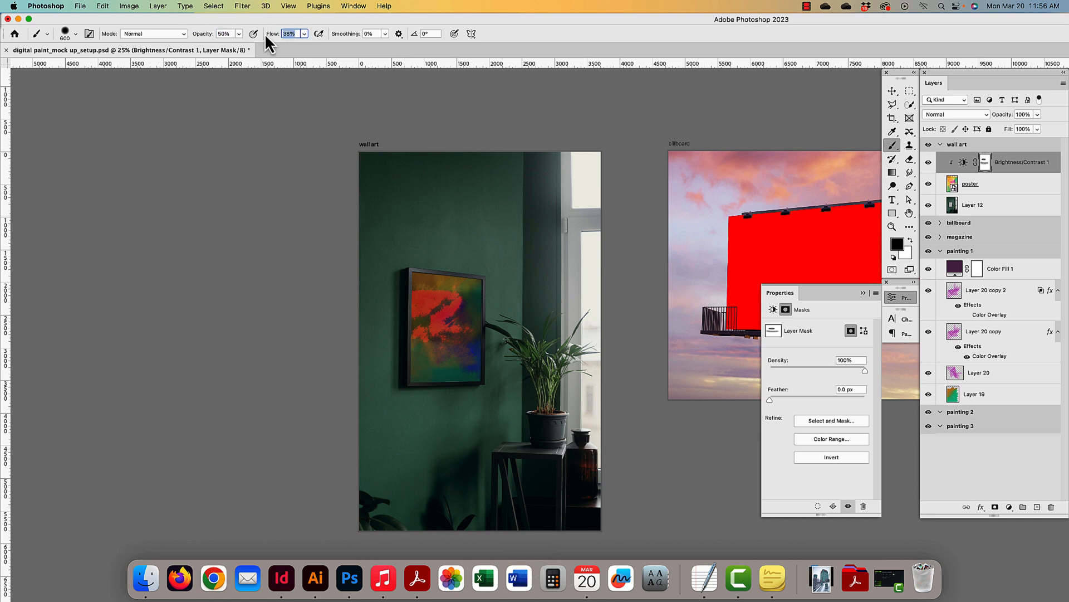
{"action": "type", "text": "100"}
{"action": "mouse_move", "coordinate": [421, 277]}
{"action": "left_mouse_down"}
{"action": "mouse_move", "coordinate": [490, 303]}
{"action": "mouse_move", "coordinate": [470, 354]}
{"action": "mouse_move", "coordinate": [438, 370]}
{"action": "mouse_move", "coordinate": [412, 352]}
{"action": "left_mouse_up"}
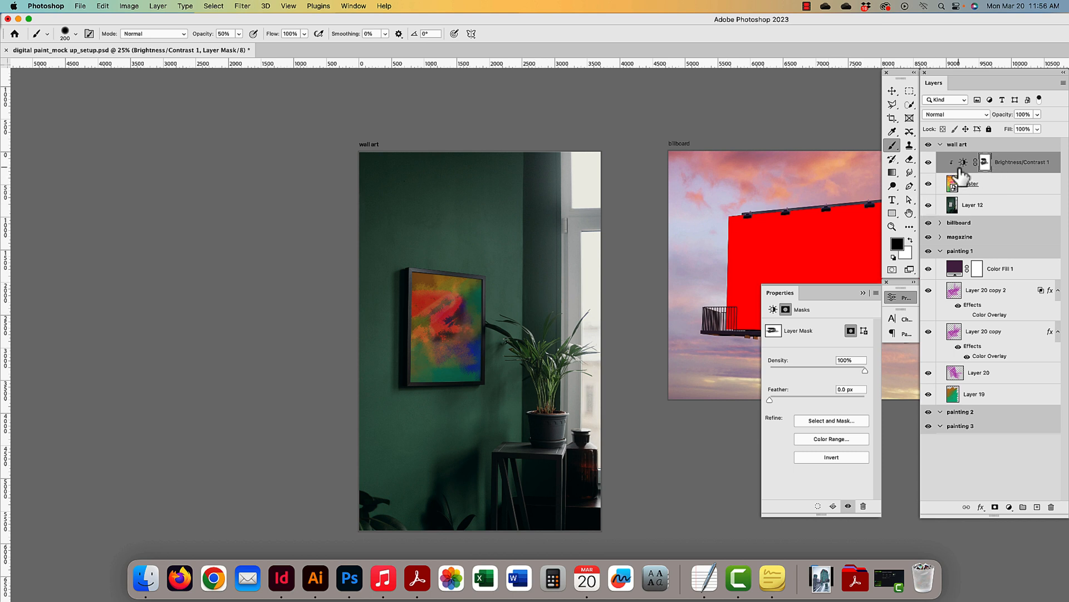
- Hide the Brightness/Contrast adjustment and select the poster layer with the Move tool
{"action": "left_click", "coordinate": [928, 162]}
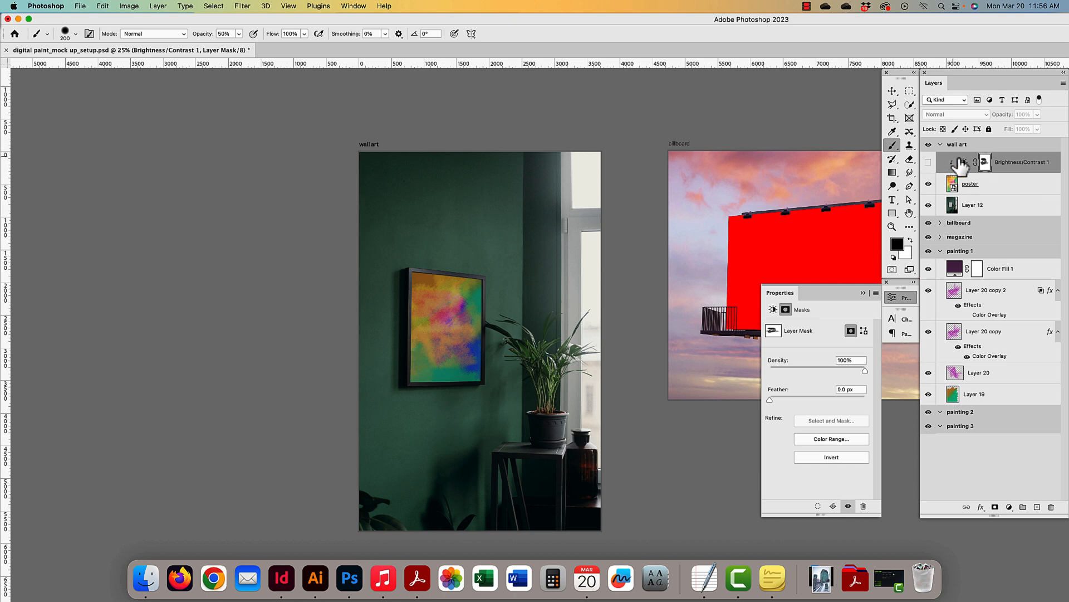
{"action": "left_click", "coordinate": [994, 191]}
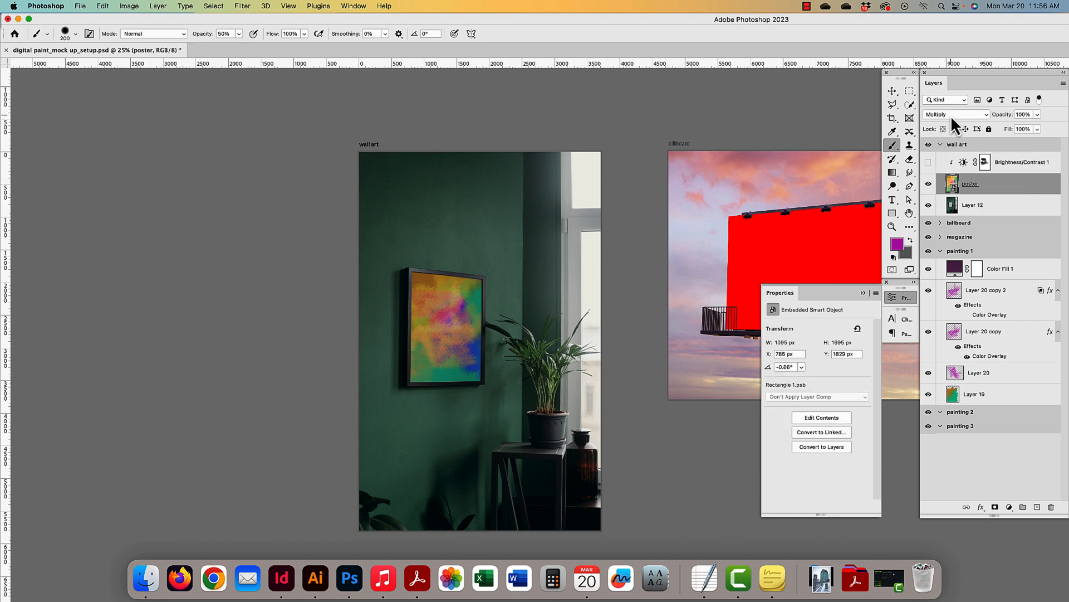
{"action": "left_click", "coordinate": [893, 90]}
{"action": "left_click_drag", "start_coordinate": [421, 241], "coordinate": [389, 240]}
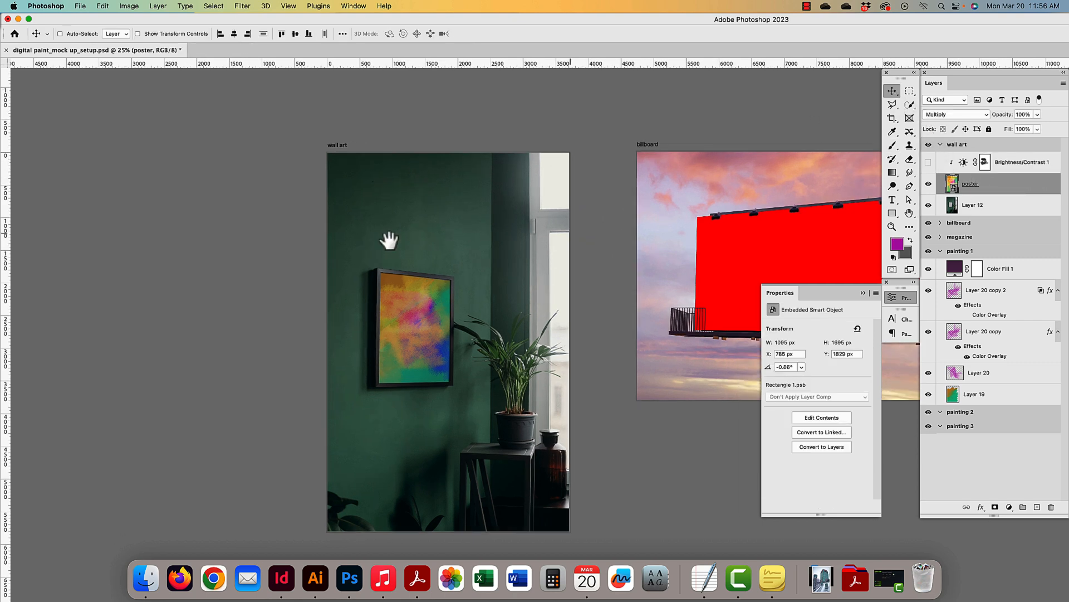
{"action": "scroll", "coordinate": [389, 241], "scroll_direction": "right", "scroll_amount": 5}
- Select all of the painting 1 artboard and Copy Merged
{"action": "key", "text": "super+minus"}
{"action": "scroll", "coordinate": [506, 389], "scroll_direction": "down", "scroll_amount": 5}
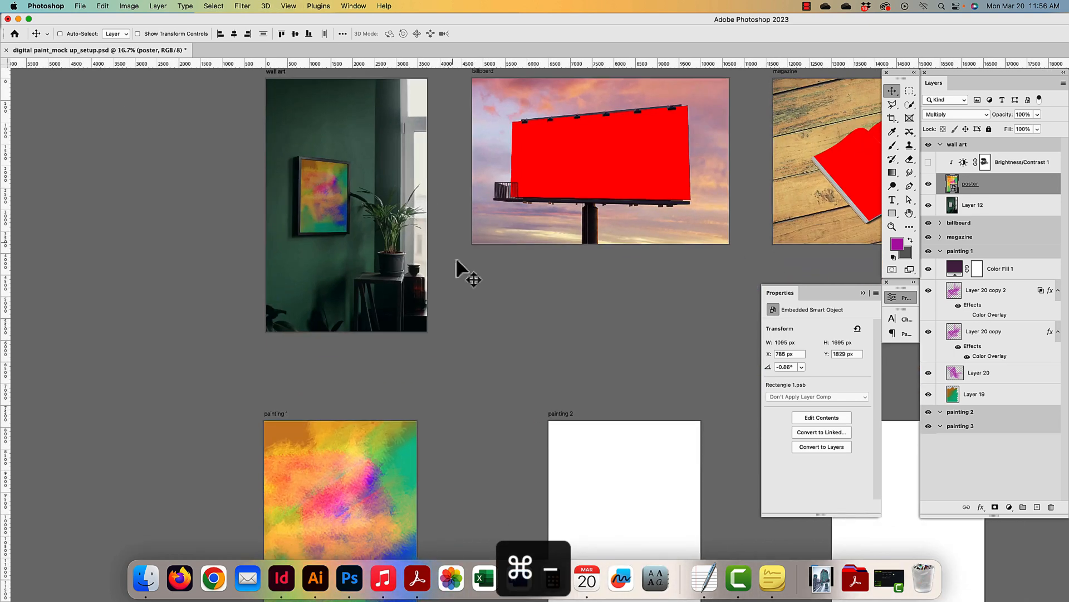
{"action": "left_click", "coordinate": [349, 444], "text": "super"}
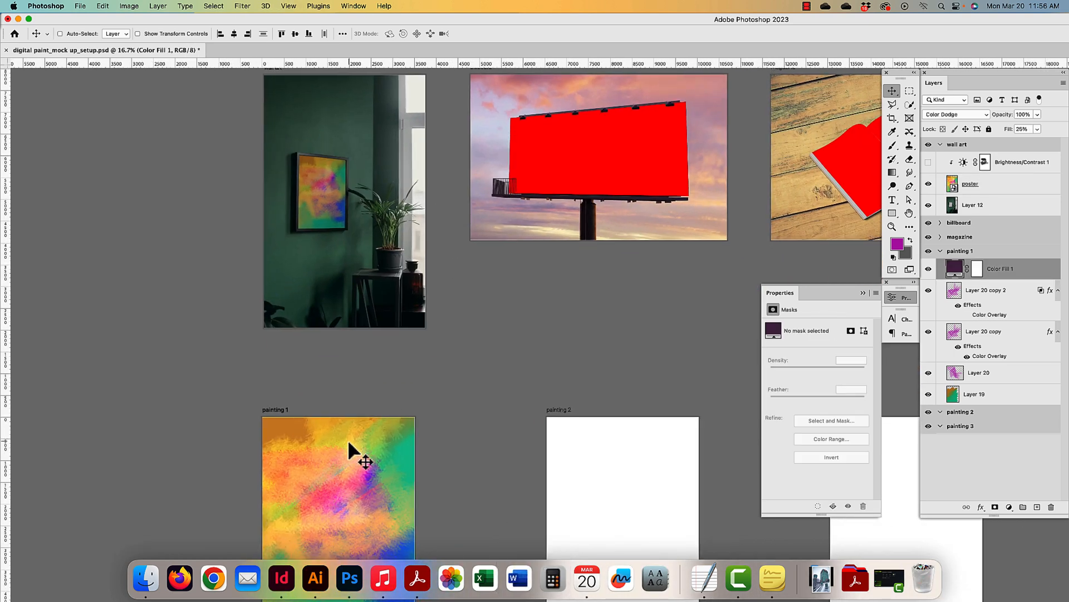
{"action": "key", "text": "super+a"}
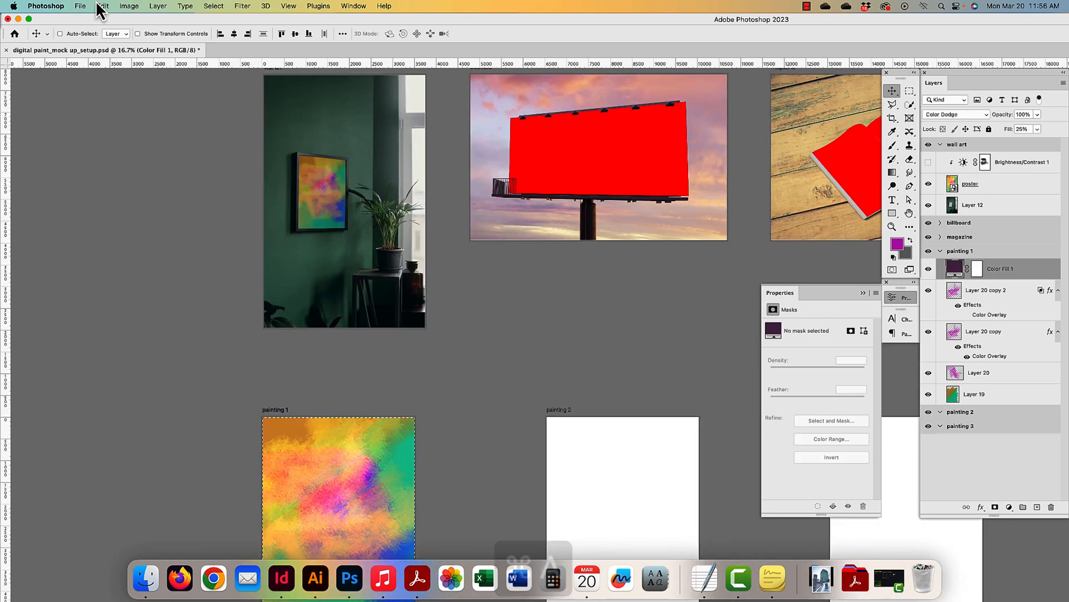
{"action": "left_click", "coordinate": [99, 9]}
{"action": "left_click", "coordinate": [131, 92]}
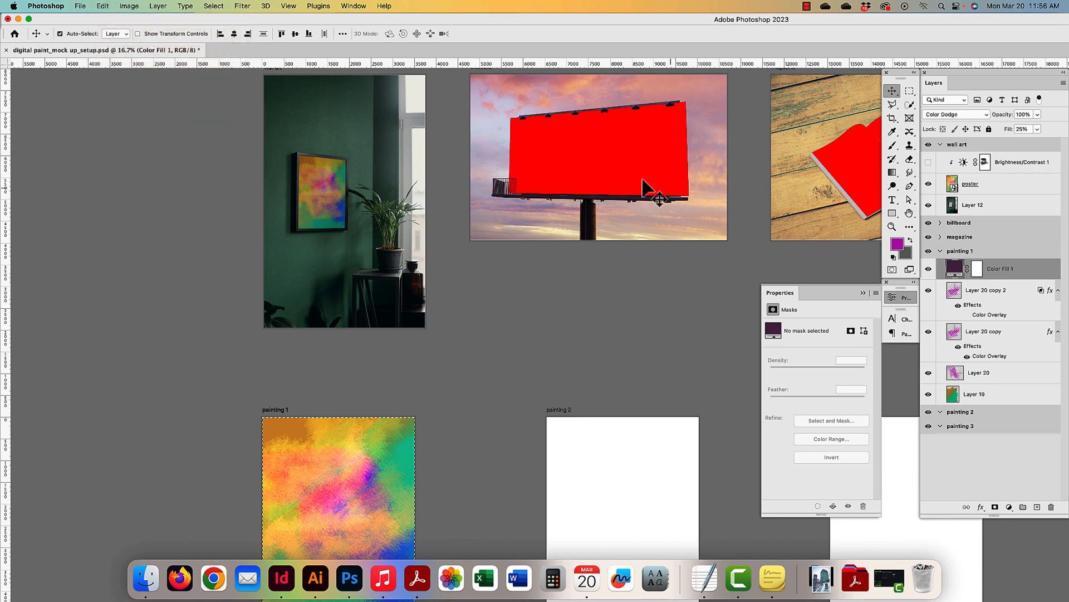
- Select the billboard's red placeholder layer and pan around the billboard
{"action": "left_click", "coordinate": [643, 181], "text": "super"}
{"action": "left_click_drag", "start_coordinate": [613, 195], "coordinate": [511, 178]}
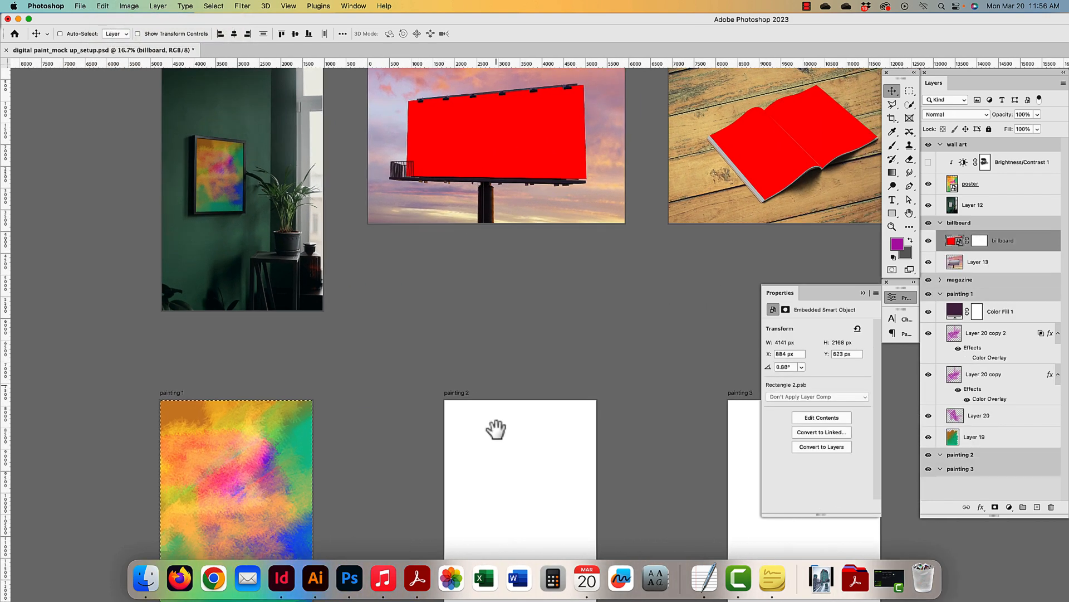
{"action": "left_click_drag", "start_coordinate": [496, 429], "coordinate": [477, 326]}
{"action": "left_click_drag", "start_coordinate": [547, 356], "coordinate": [543, 452]}
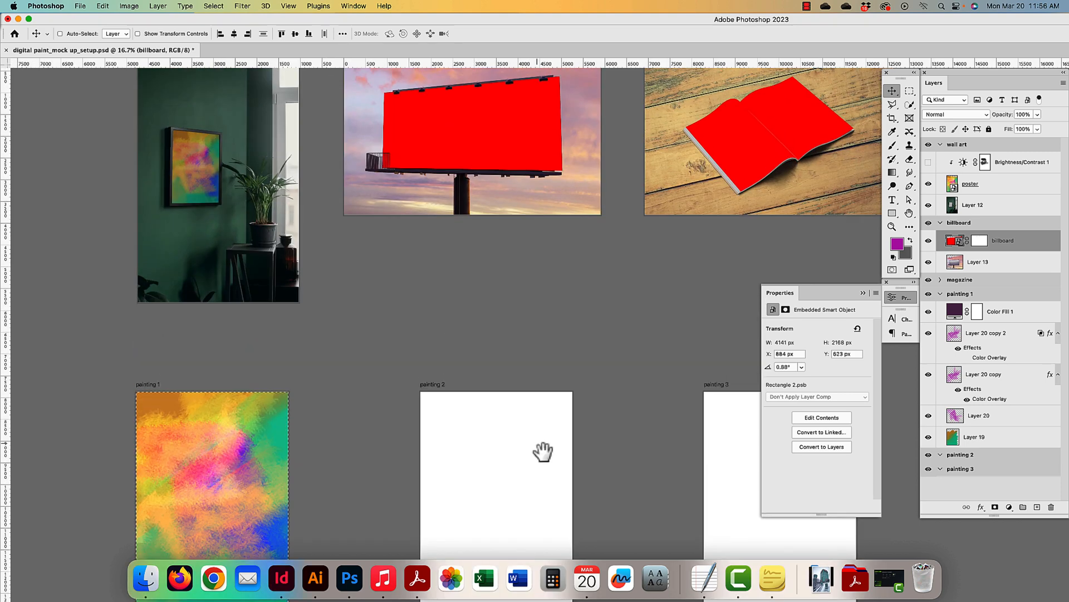
{"action": "scroll", "coordinate": [524, 284], "scroll_direction": "up", "scroll_amount": 3}
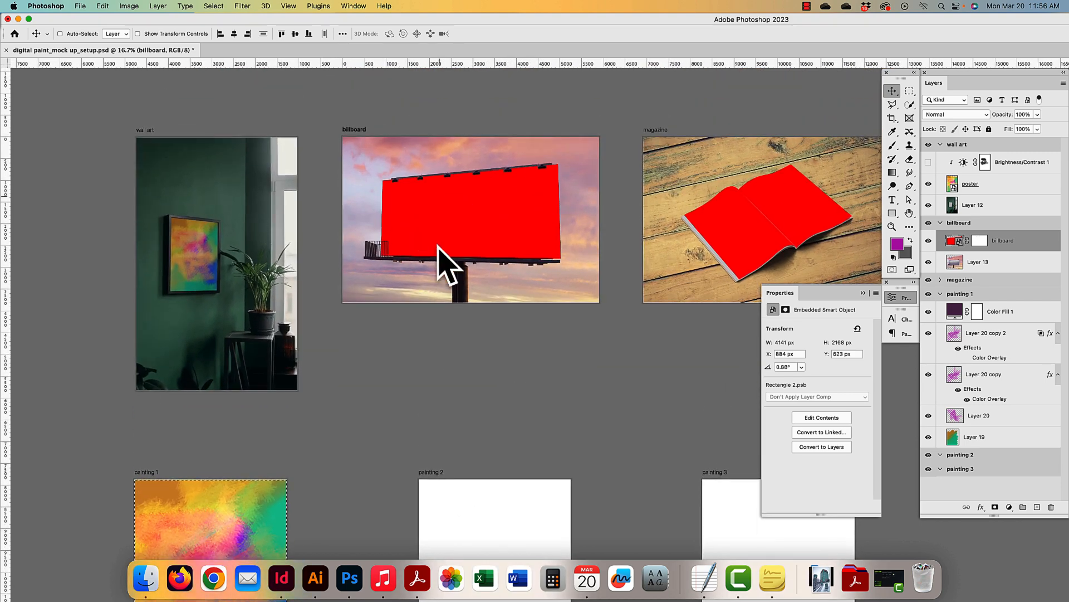
{"action": "scroll", "coordinate": [470, 258], "scroll_direction": "down", "scroll_amount": 5}
{"action": "scroll", "coordinate": [470, 258], "scroll_direction": "right", "scroll_amount": 5}
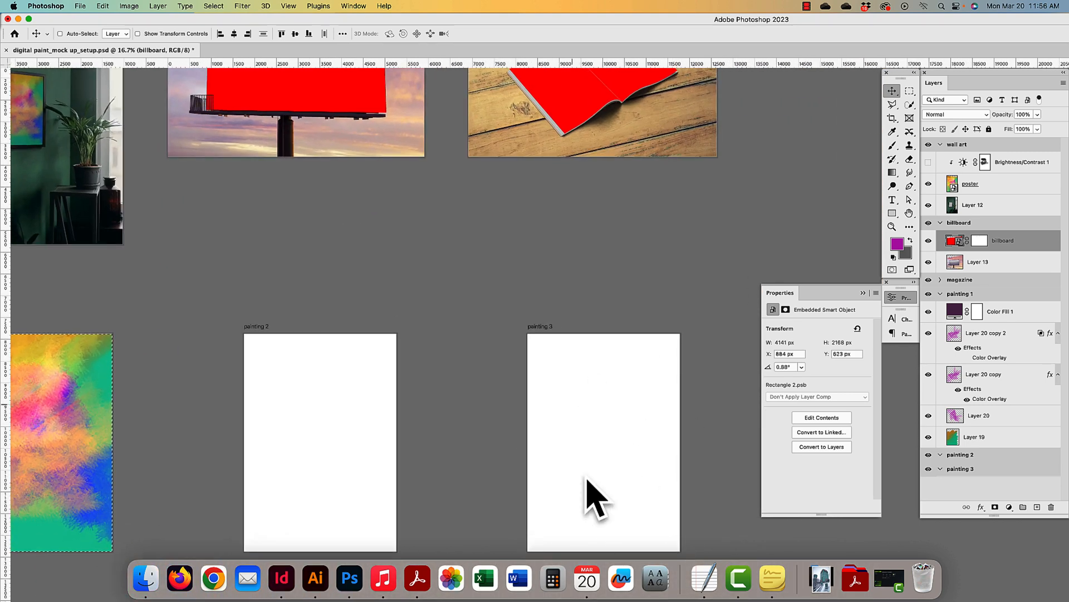
{"action": "scroll", "coordinate": [603, 429], "scroll_direction": "up", "scroll_amount": 6}
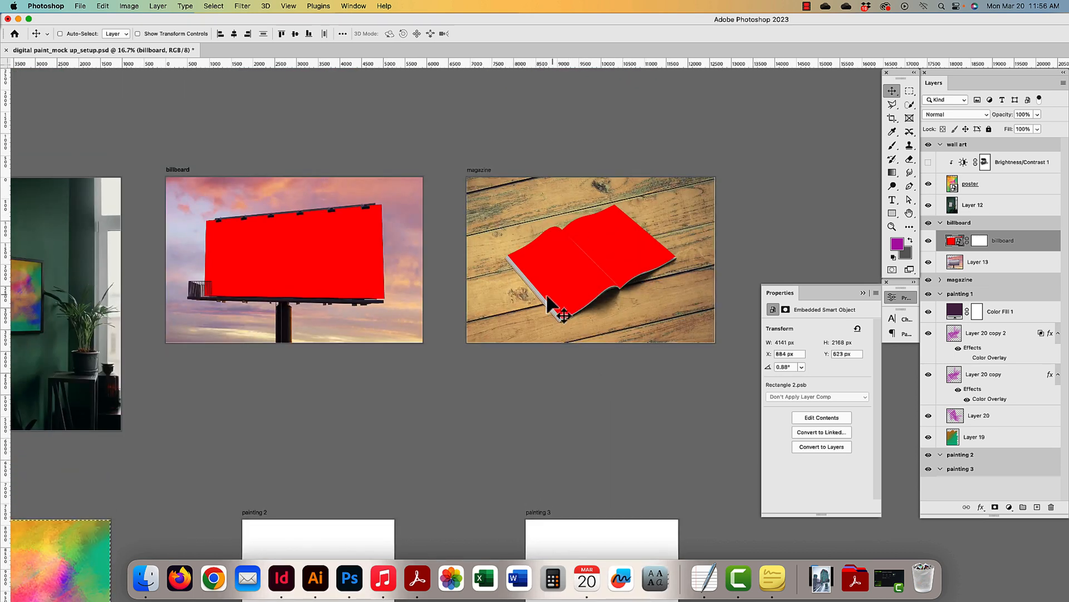
{"action": "left_click_drag", "start_coordinate": [362, 307], "coordinate": [446, 306]}
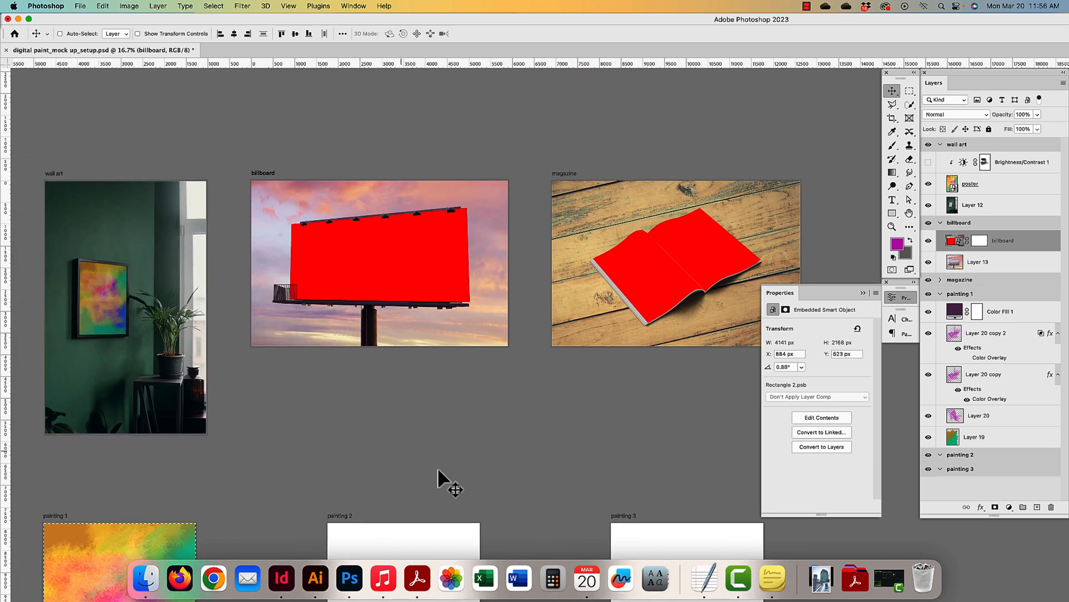
{"action": "scroll", "coordinate": [279, 294], "scroll_direction": "down", "scroll_amount": 5}
{"action": "scroll", "coordinate": [279, 294], "scroll_direction": "left", "scroll_amount": 1}
{"action": "scroll", "coordinate": [299, 399], "scroll_direction": "up", "scroll_amount": 5}
{"action": "scroll", "coordinate": [298, 399], "scroll_direction": "right", "scroll_amount": 1}
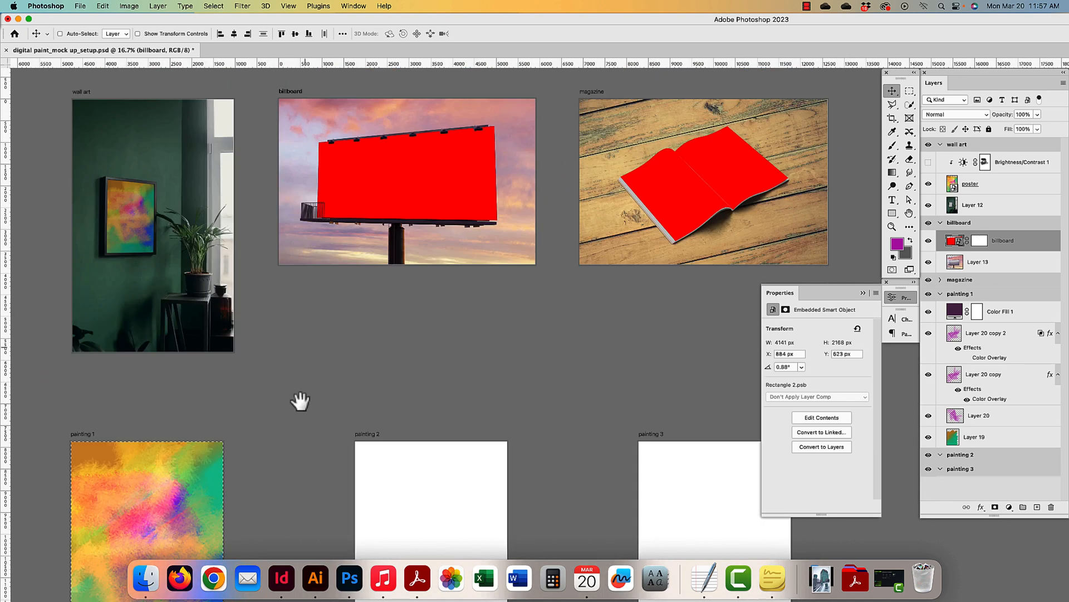
{"action": "scroll", "coordinate": [454, 242], "scroll_direction": "right", "scroll_amount": 1}
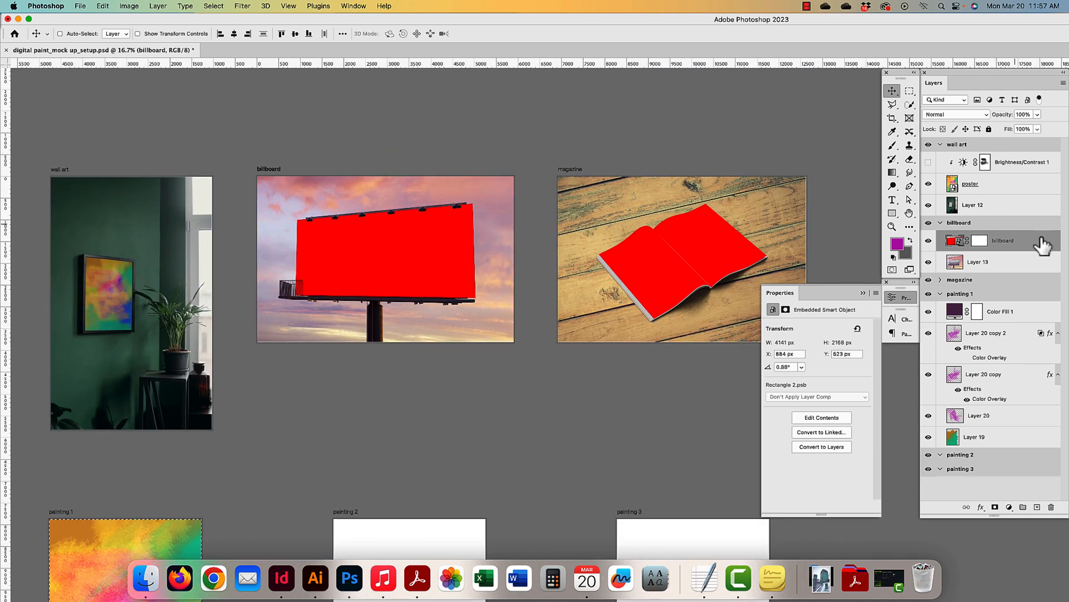
- In Rectangle 2.psb, paste the painting, hide Rectangle 2, and start enlarging the painting
{"action": "double_click", "coordinate": [959, 245]}
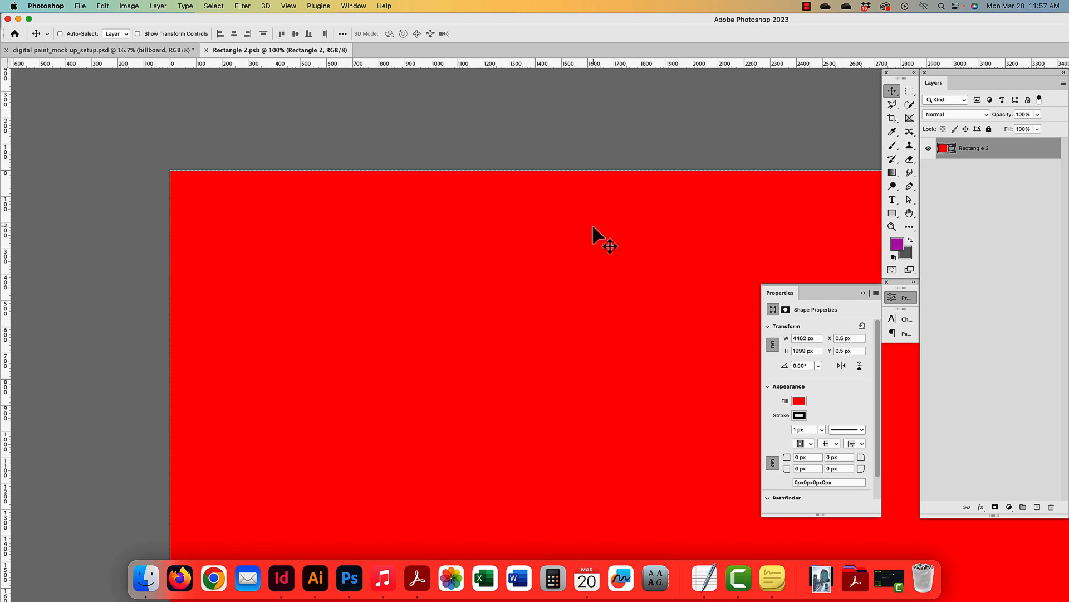
{"action": "key", "text": "super+minus"}
{"action": "key", "text": "super+minus"}
{"action": "key", "text": "super+minus"}
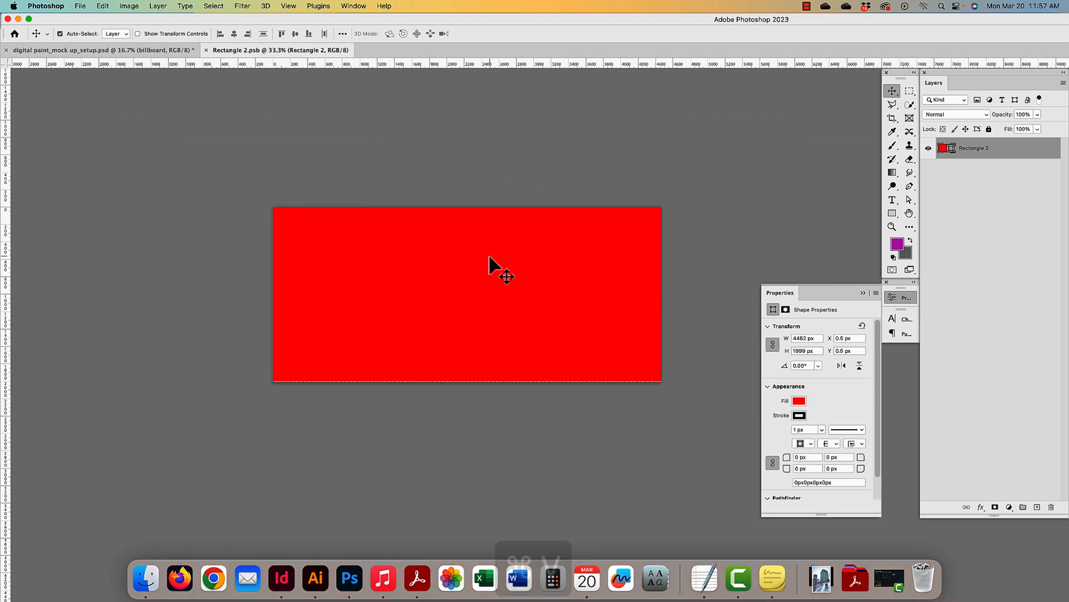
{"action": "key", "text": "super+v"}
{"action": "left_click", "coordinate": [928, 170]}
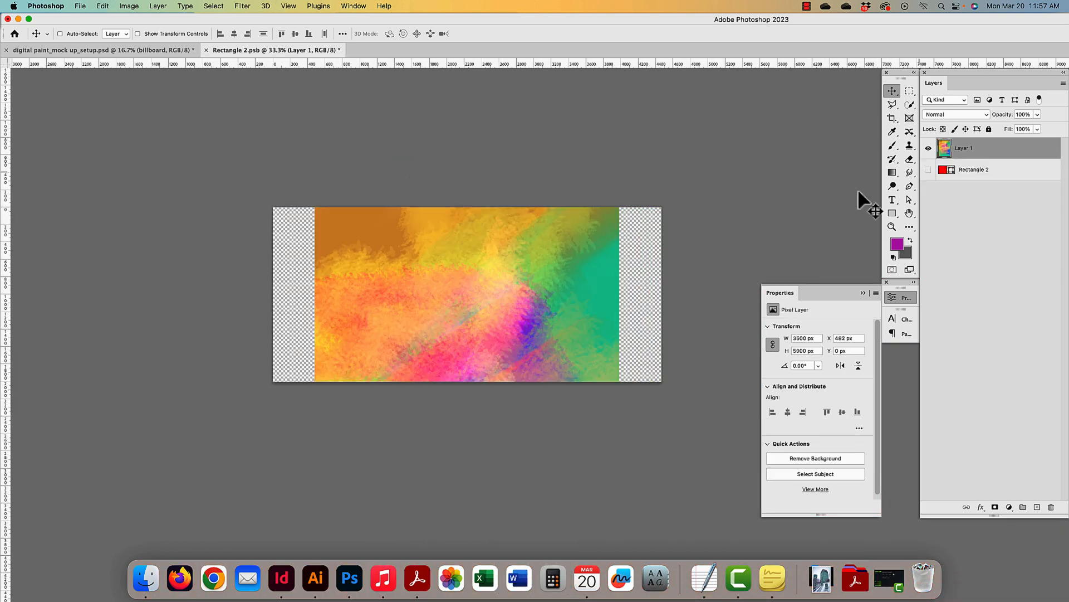
{"action": "key", "text": "super+t"}
{"action": "left_click_drag", "start_coordinate": [619, 207], "coordinate": [663, 146]}
{"action": "left_click_drag", "start_coordinate": [322, 145], "coordinate": [282, 90]}
{"action": "key", "text": "super+minus"}
{"action": "key", "text": "super+minus"}
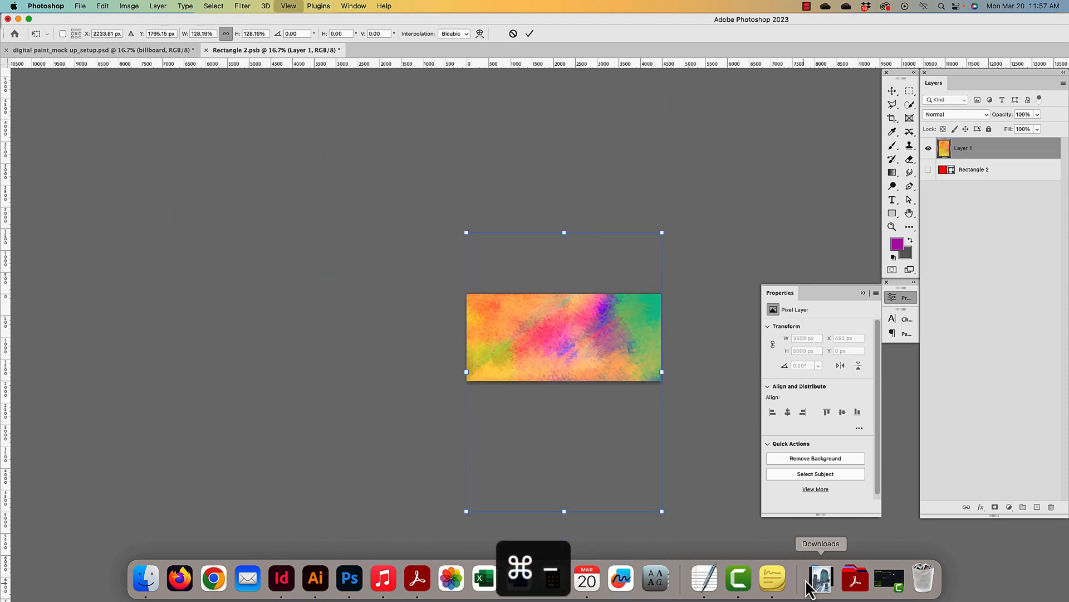
- Rotate the painting -90° to cover the canvas, commit, save and close the smart object
{"action": "left_click_drag", "start_coordinate": [687, 520], "coordinate": [729, 238]}
{"action": "left_click_drag", "start_coordinate": [419, 471], "coordinate": [453, 447]}
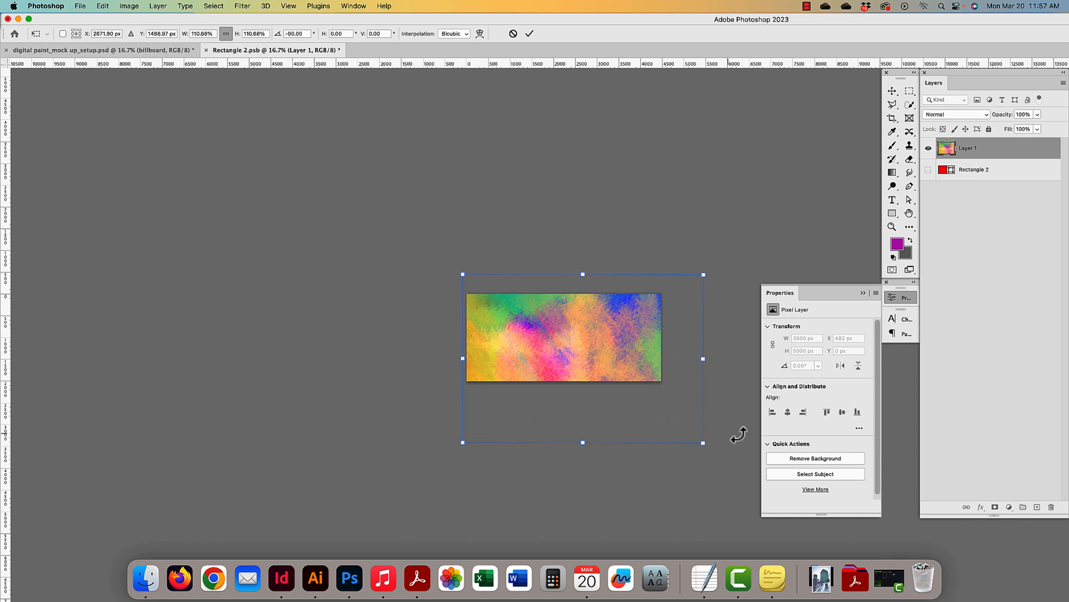
{"action": "mouse_move", "coordinate": [703, 443]}
{"action": "left_mouse_down"}
{"action": "mouse_move", "coordinate": [670, 407]}
{"action": "mouse_move", "coordinate": [694, 436]}
{"action": "left_mouse_up"}
{"action": "left_click_drag", "start_coordinate": [608, 382], "coordinate": [601, 366]}
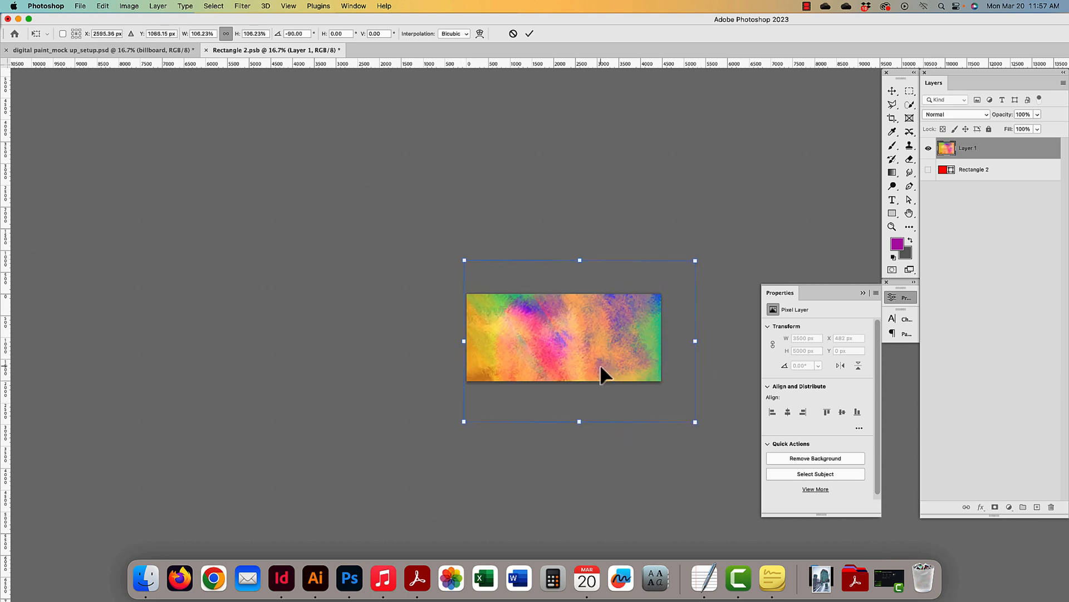
{"action": "key", "text": "Return"}
{"action": "key", "text": "super+s"}
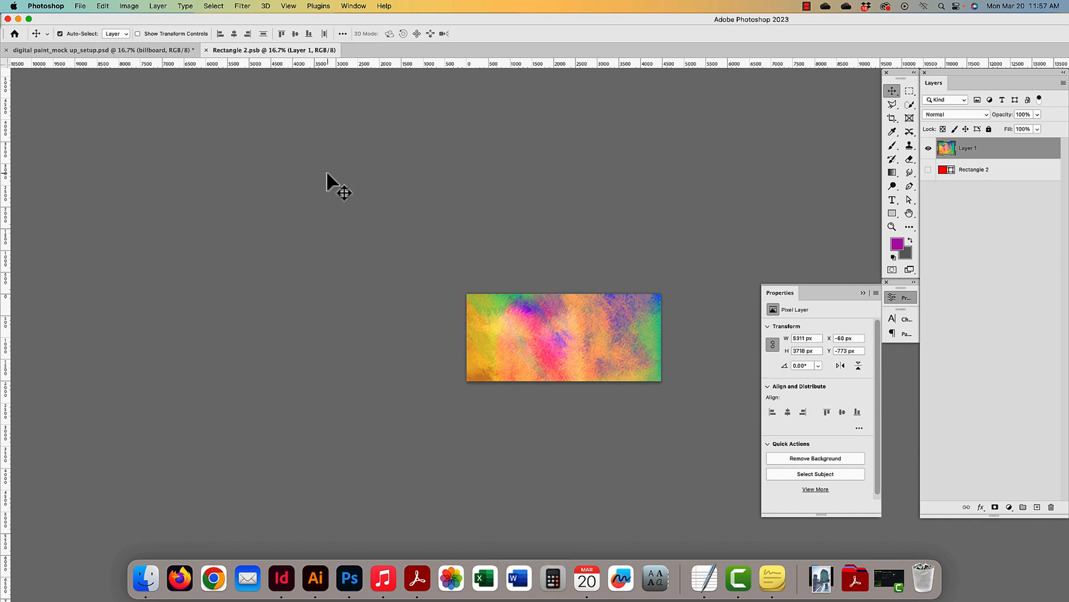
{"action": "key", "text": "super+w"}
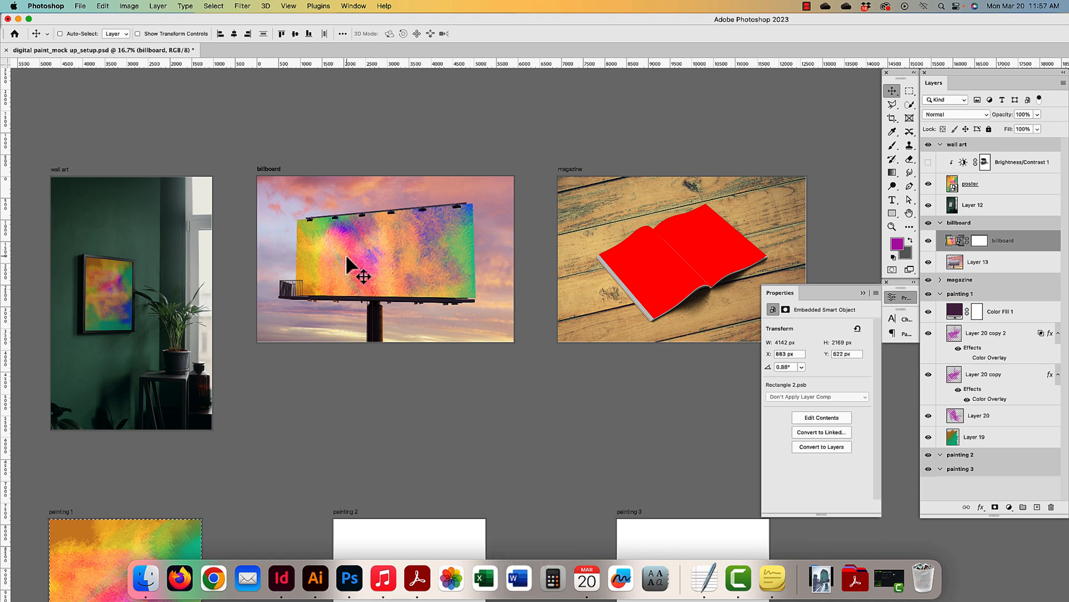
- Change the billboard painting layer's blend mode from Normal to Multiply
{"action": "left_click", "coordinate": [964, 116]}
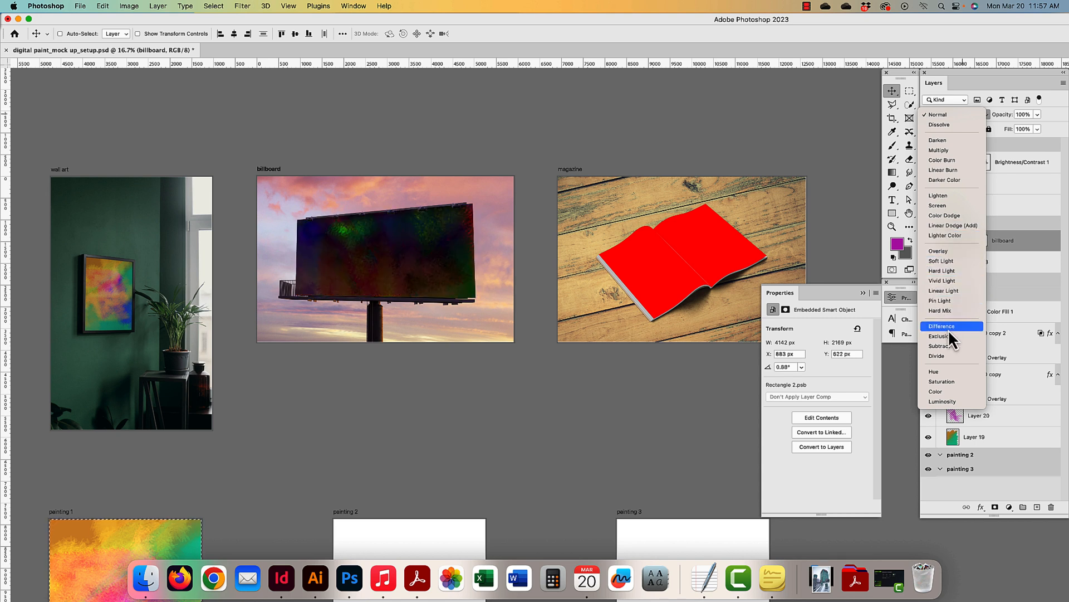
{"action": "left_click", "coordinate": [946, 149]}
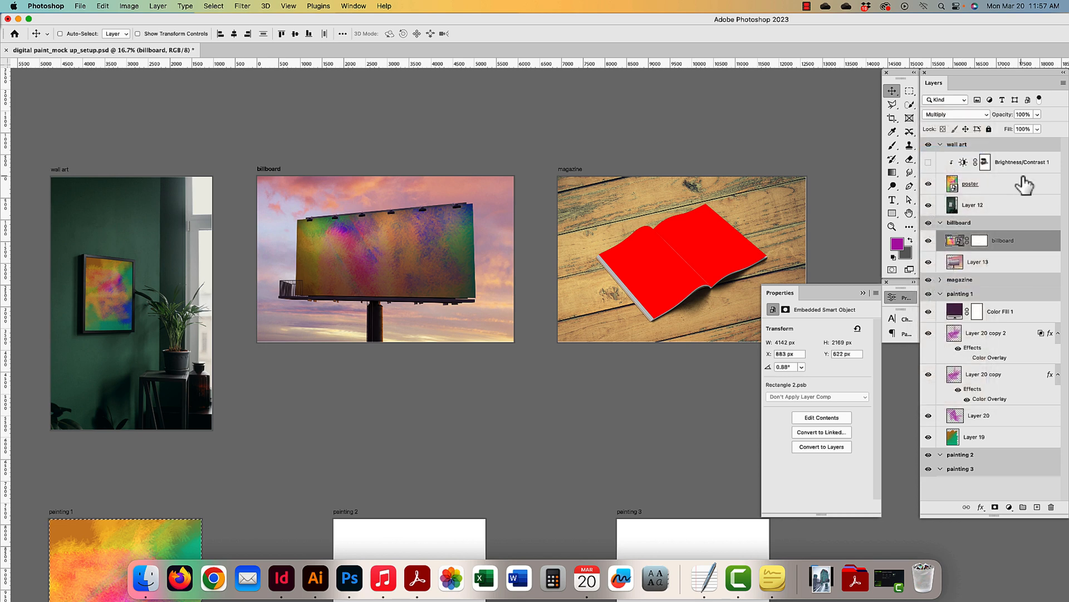
- Open the billboard layer's Blending Options and try the Gray Blend If sliders
{"action": "double_click", "coordinate": [1037, 241]}
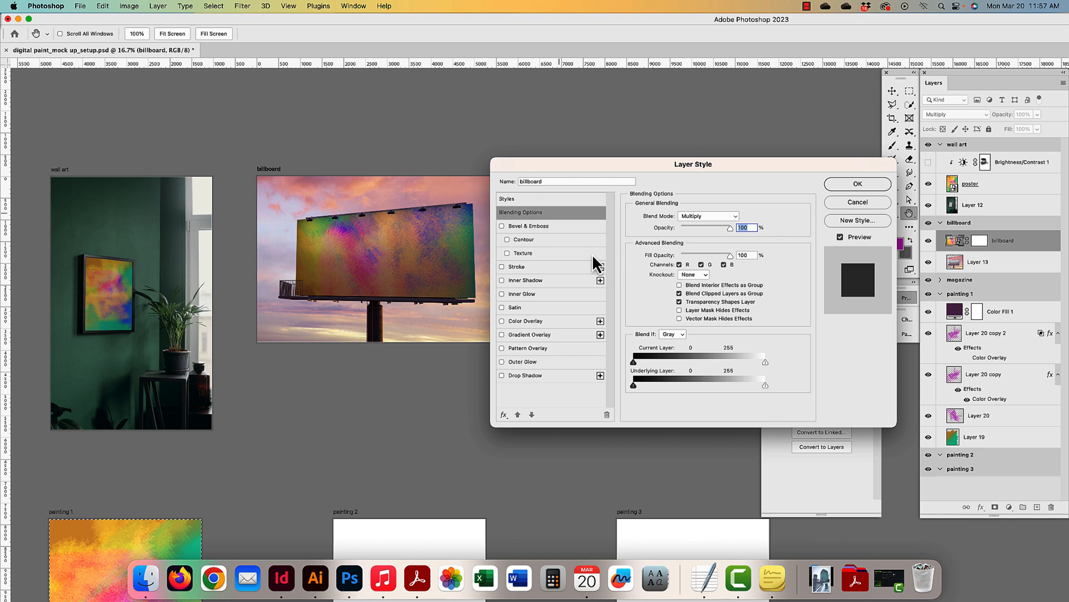
{"action": "left_click_drag", "start_coordinate": [672, 165], "coordinate": [721, 139]}
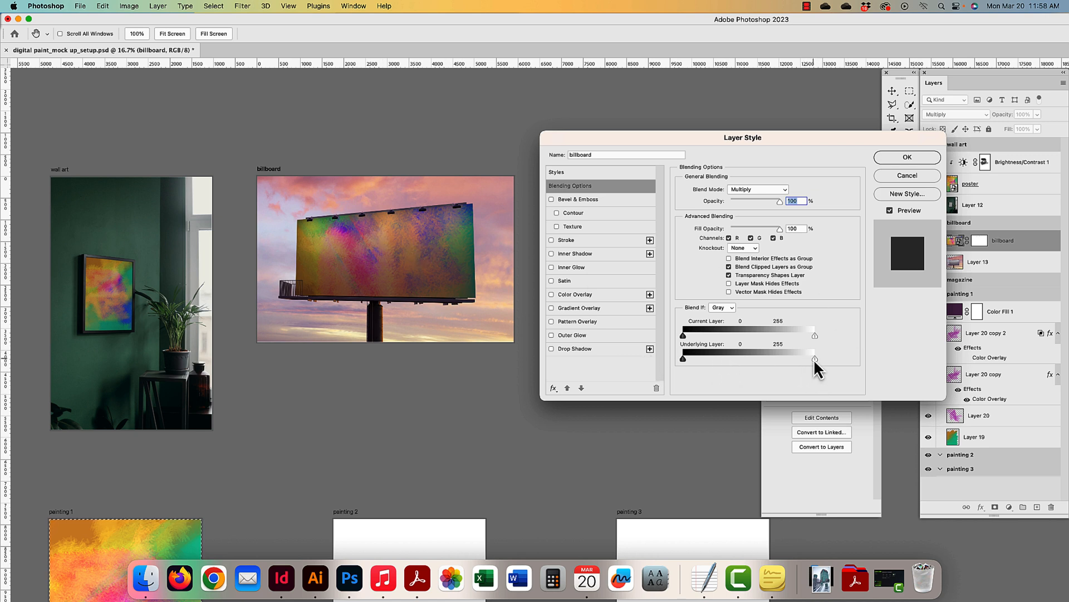
{"action": "left_click_drag", "start_coordinate": [811, 359], "coordinate": [779, 362]}
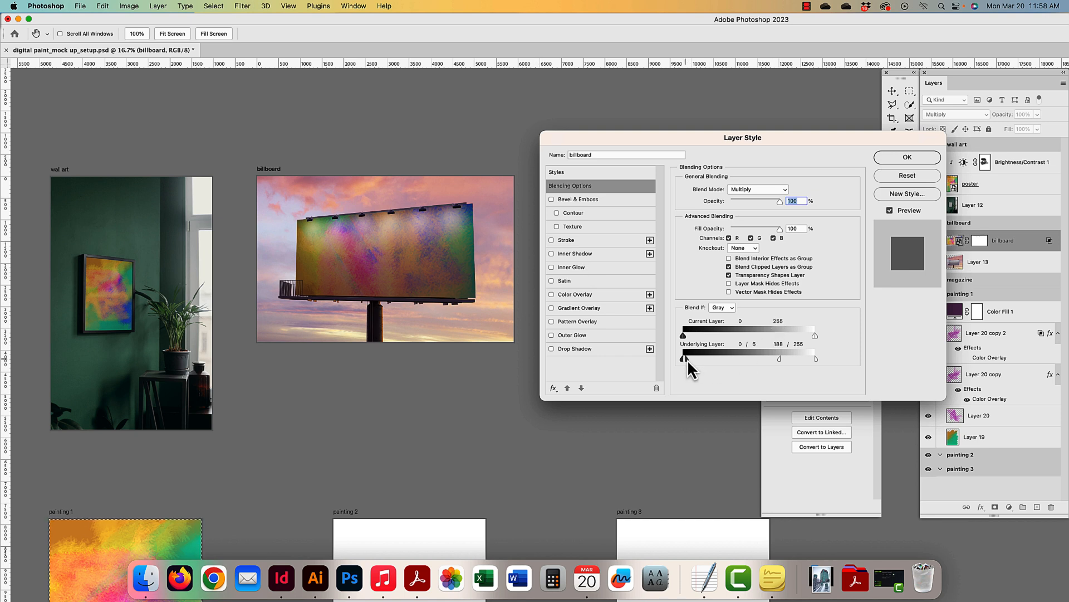
{"action": "left_click_drag", "start_coordinate": [793, 359], "coordinate": [683, 360]}
{"action": "left_click_drag", "start_coordinate": [813, 336], "coordinate": [790, 339]}
{"action": "mouse_move", "coordinate": [684, 337]}
{"action": "left_mouse_down"}
{"action": "mouse_move", "coordinate": [790, 337]}
{"action": "mouse_move", "coordinate": [683, 340]}
{"action": "left_mouse_up"}
- Switch Blend If to Red, split the sliders so underlying tones 205–255 show through, and apply
{"action": "left_click", "coordinate": [723, 317]}
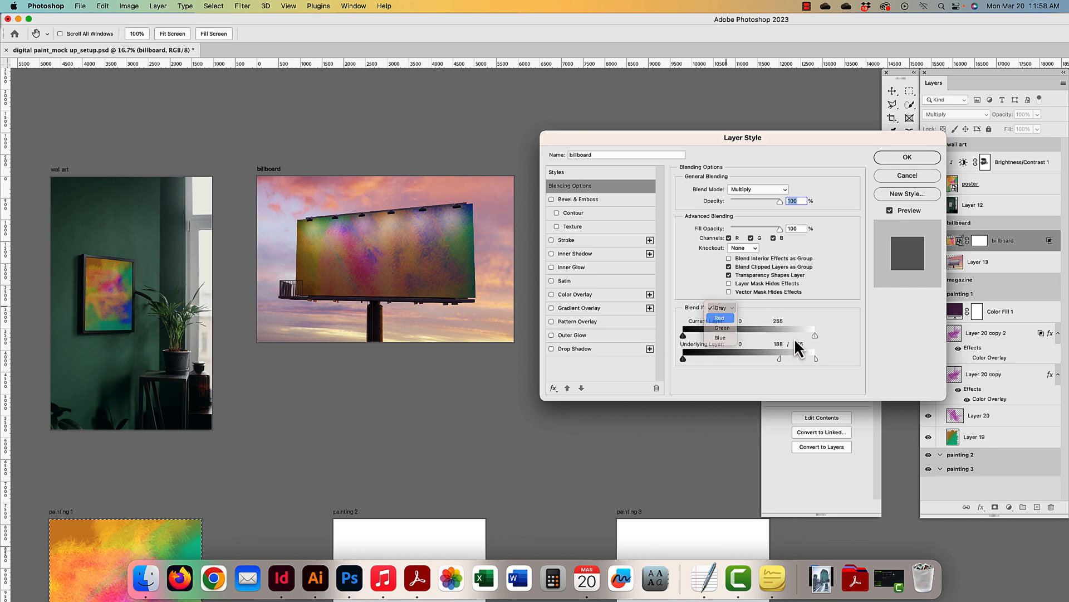
{"action": "mouse_move", "coordinate": [815, 336]}
{"action": "left_mouse_down"}
{"action": "mouse_move", "coordinate": [766, 337]}
{"action": "mouse_move", "coordinate": [816, 337]}
{"action": "left_mouse_up"}
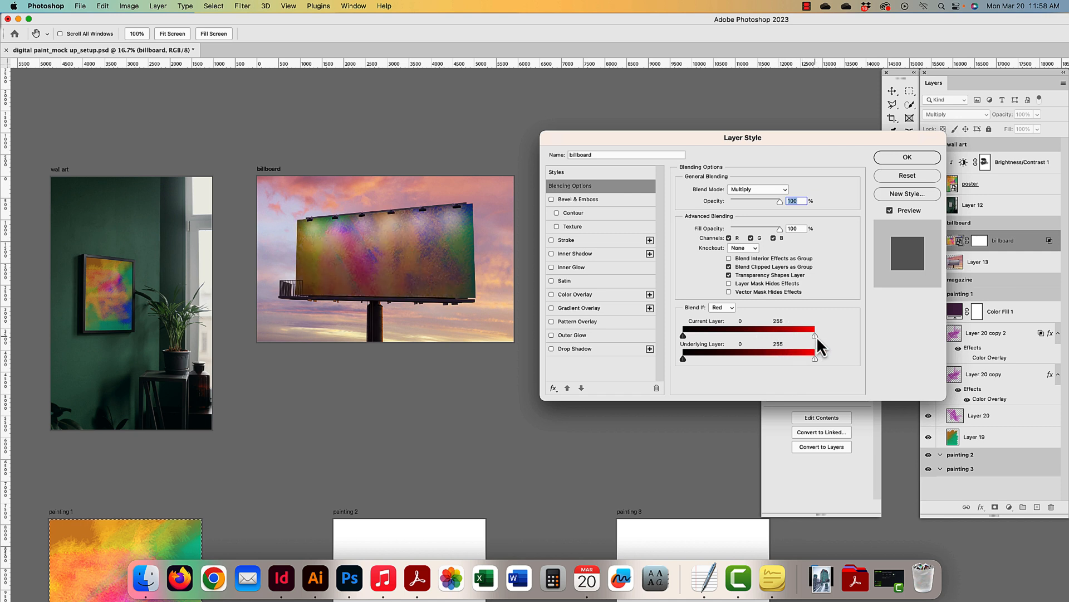
{"action": "left_click_drag", "start_coordinate": [715, 336], "coordinate": [667, 334]}
{"action": "left_click_drag", "start_coordinate": [813, 359], "coordinate": [790, 367]}
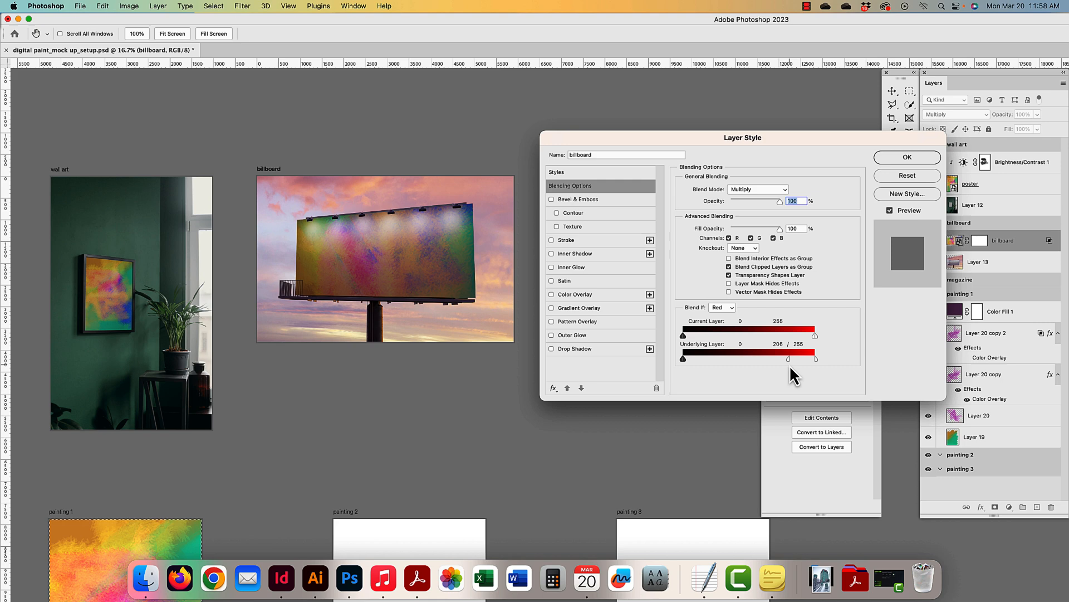
{"action": "left_click", "coordinate": [907, 159]}
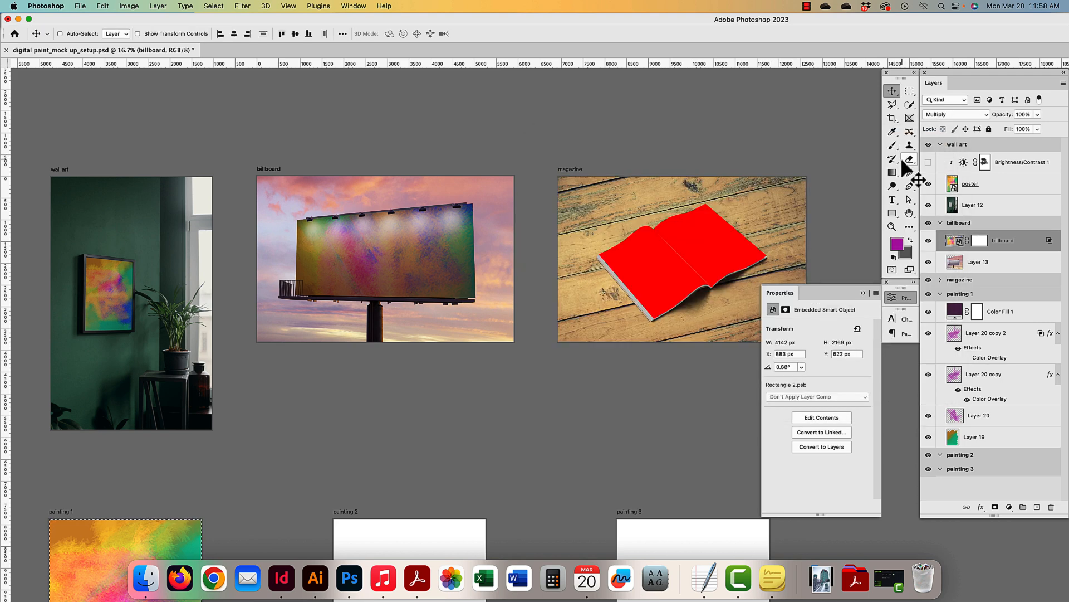
- Copy the whole billboard artboard as a merged image, then deselect
{"action": "scroll", "coordinate": [462, 333], "scroll_direction": "down", "scroll_amount": 3}
{"action": "scroll", "coordinate": [461, 333], "scroll_direction": "down", "scroll_amount": 2}
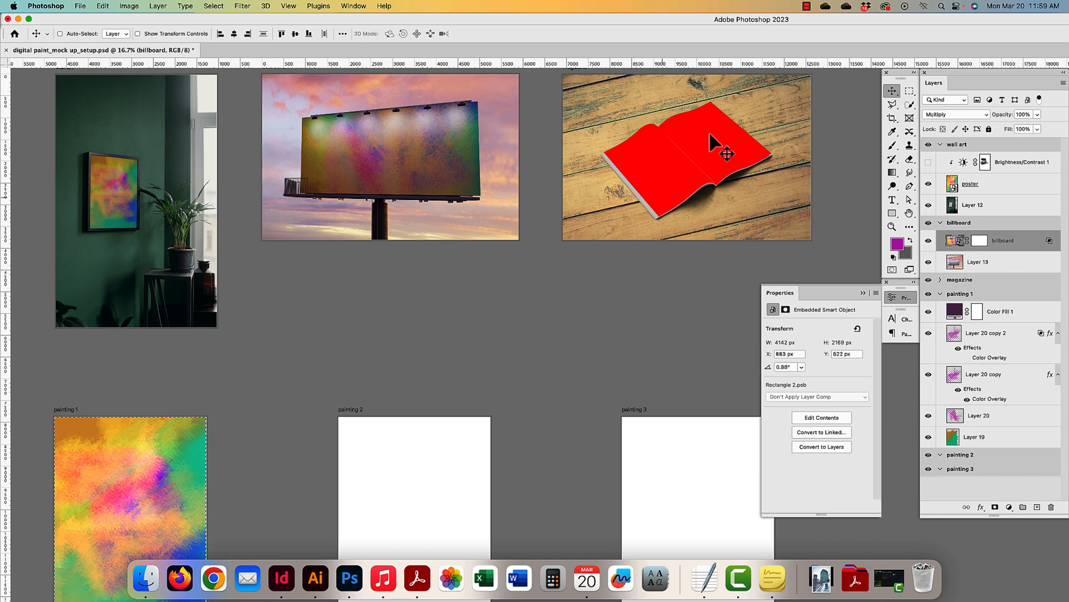
{"action": "left_click_drag", "start_coordinate": [718, 137], "coordinate": [659, 167]}
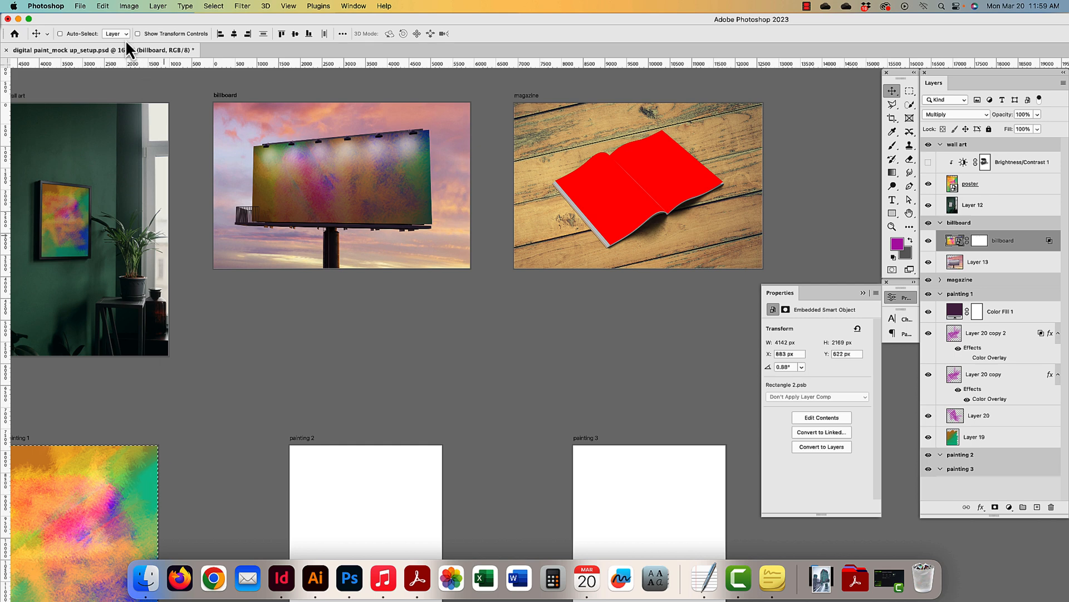
{"action": "key", "text": "super+a"}
{"action": "left_click", "coordinate": [103, 6]}
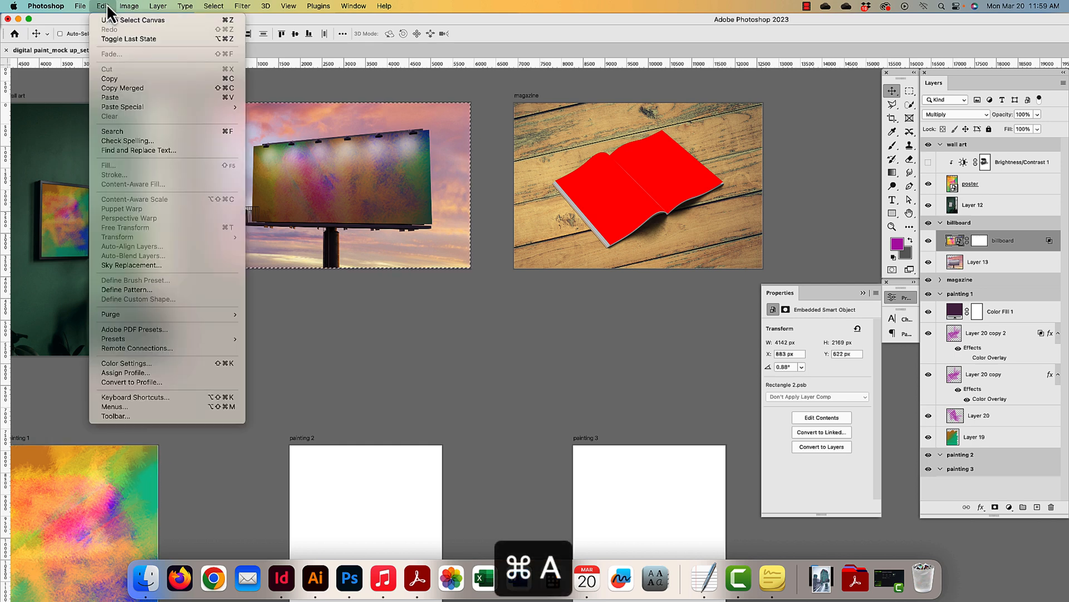
{"action": "left_click", "coordinate": [129, 88]}
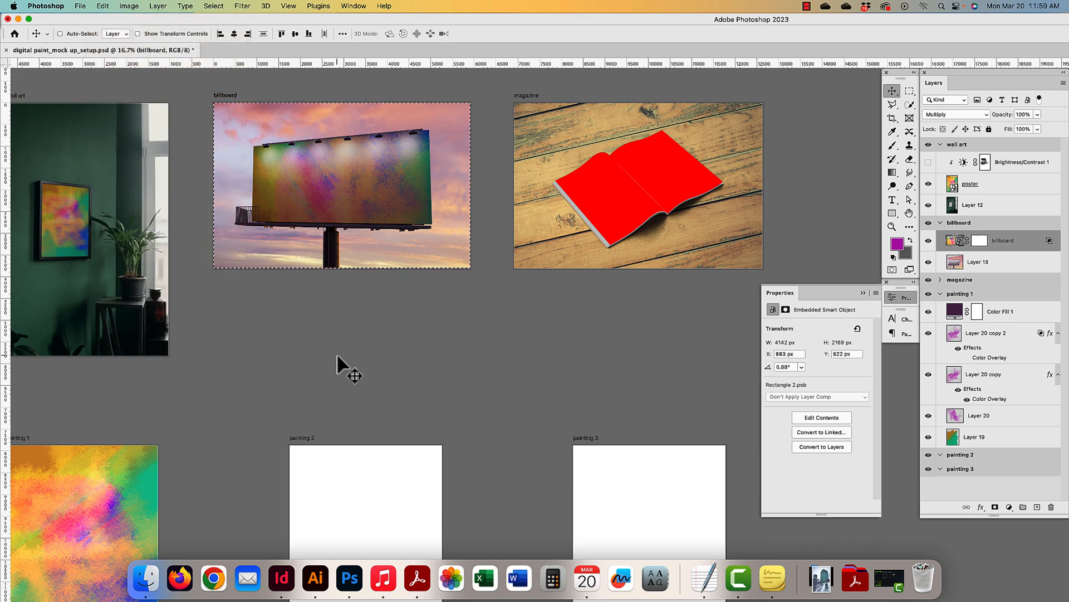
{"action": "key", "text": "super+d"}
- Select the magazine's left page and right page layers
{"action": "scroll", "coordinate": [436, 219], "scroll_direction": "right", "scroll_amount": 5}
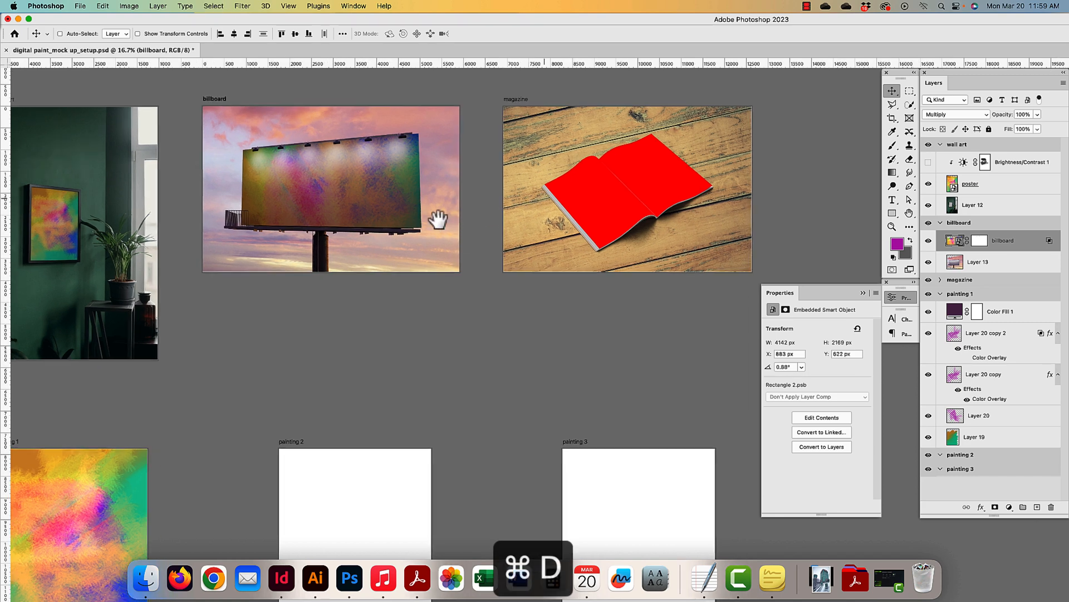
{"action": "left_click", "coordinate": [465, 234], "text": "super"}
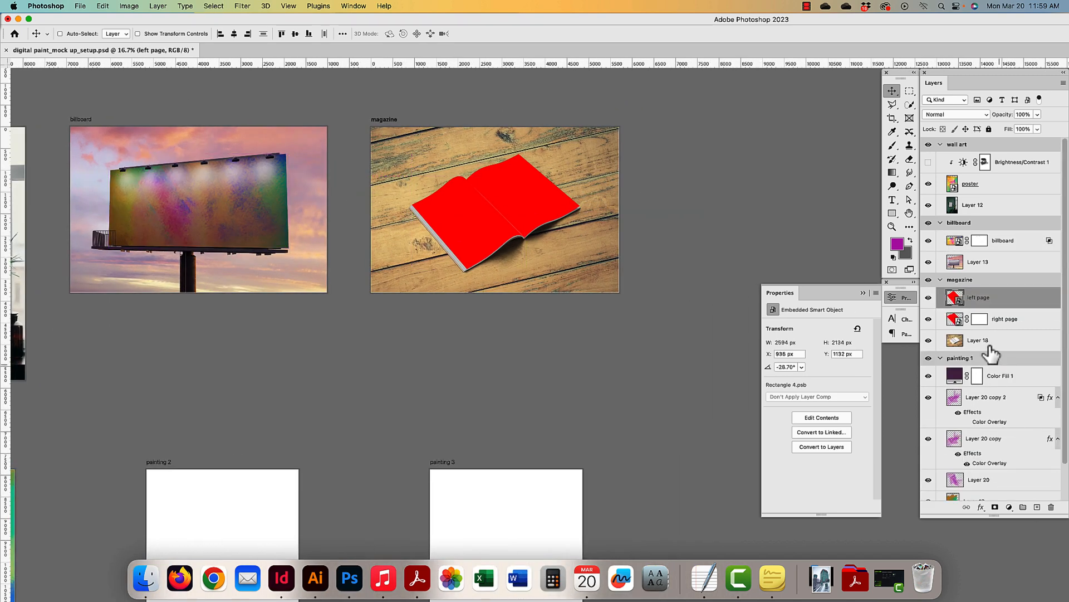
{"action": "left_click", "coordinate": [523, 178], "text": "super"}
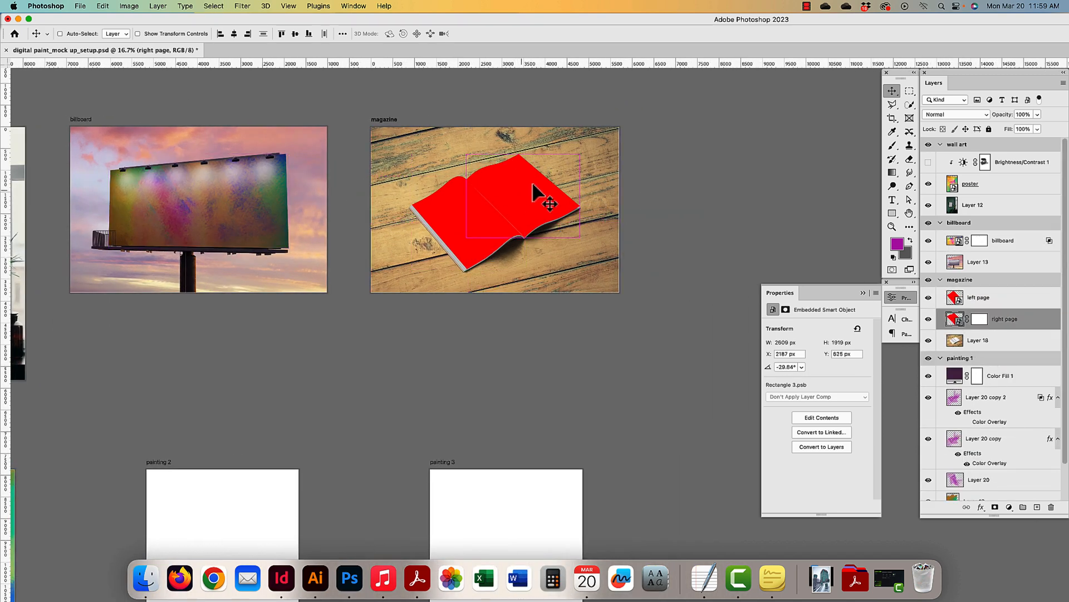
- Open the right page smart object, paste the billboard image, then undo the paste
{"action": "double_click", "coordinate": [955, 320]}
{"action": "left_click_drag", "start_coordinate": [738, 243], "coordinate": [612, 183]}
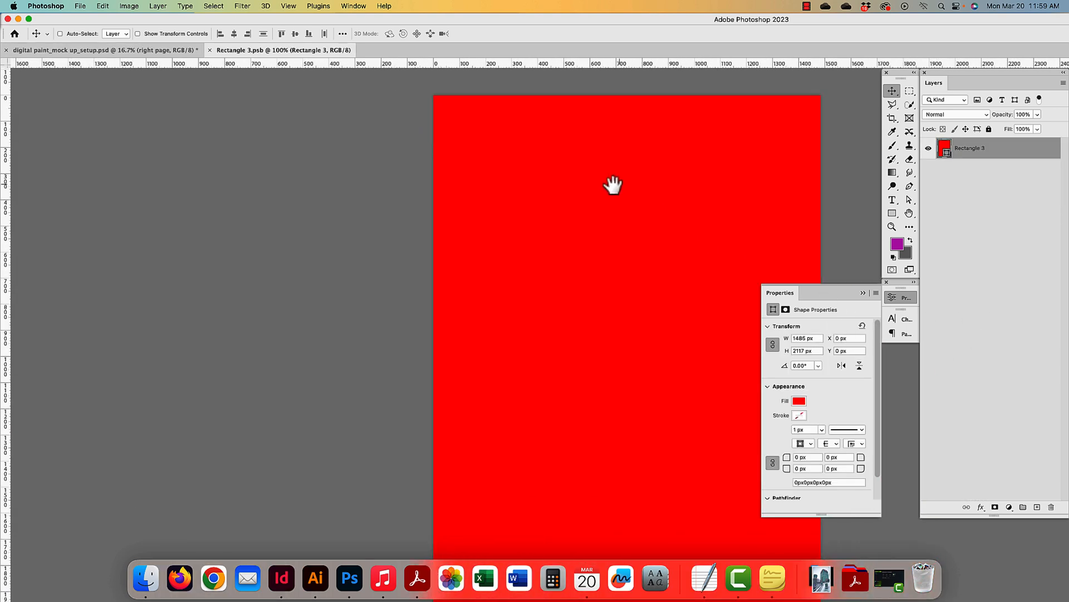
{"action": "key", "text": "super+minus"}
{"action": "key", "text": "super+minus"}
{"action": "key", "text": "super+v"}
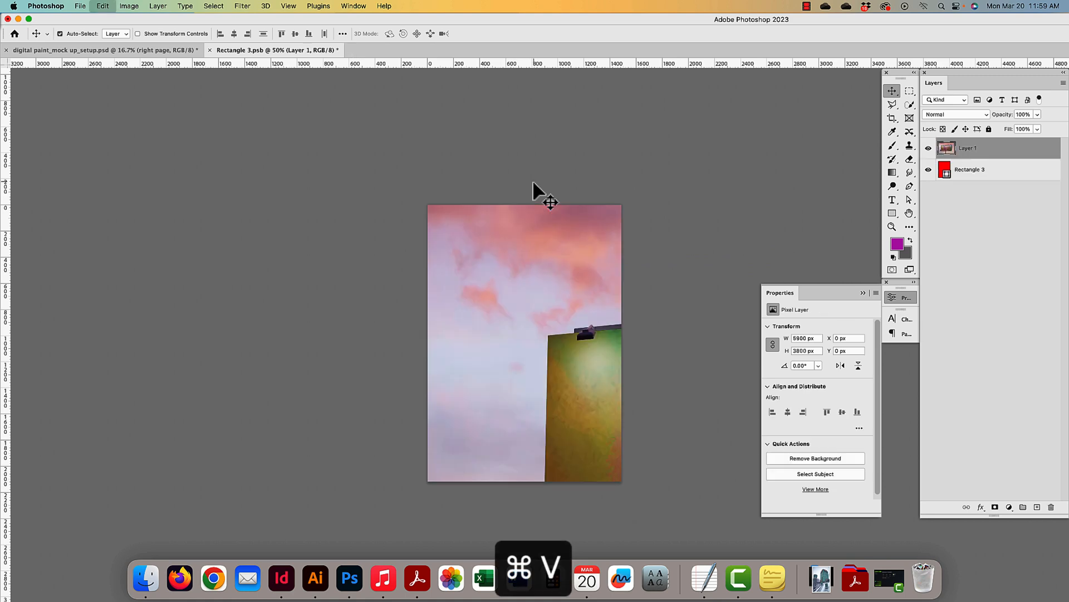
{"action": "key", "text": "super+z"}
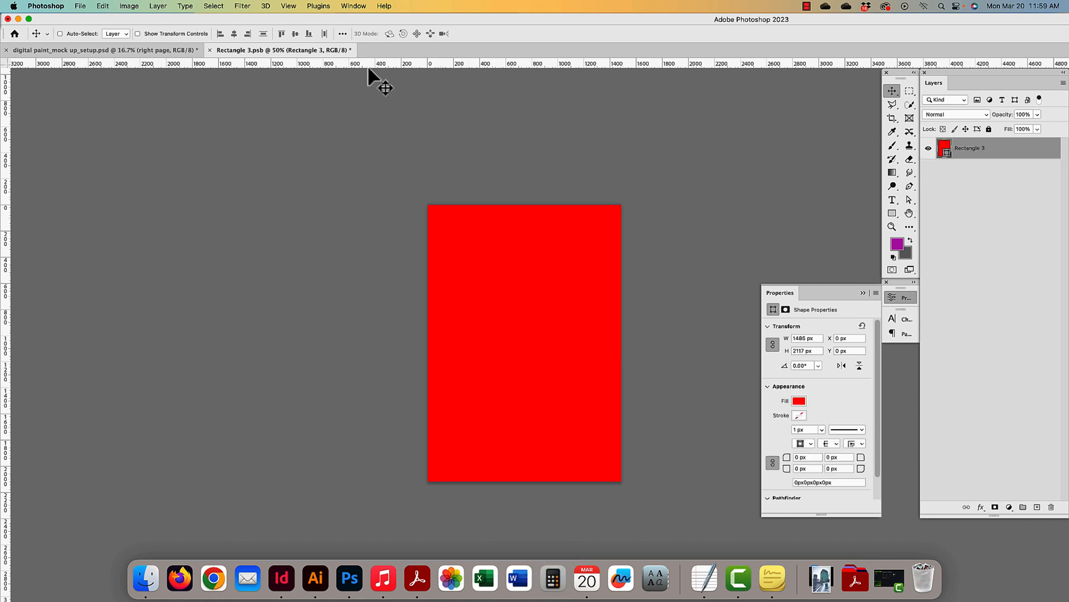
- Copy the whole painting 1 artboard as a merged image from the mockup
{"action": "left_click", "coordinate": [142, 50]}
{"action": "left_click", "coordinate": [257, 378], "text": "super"}
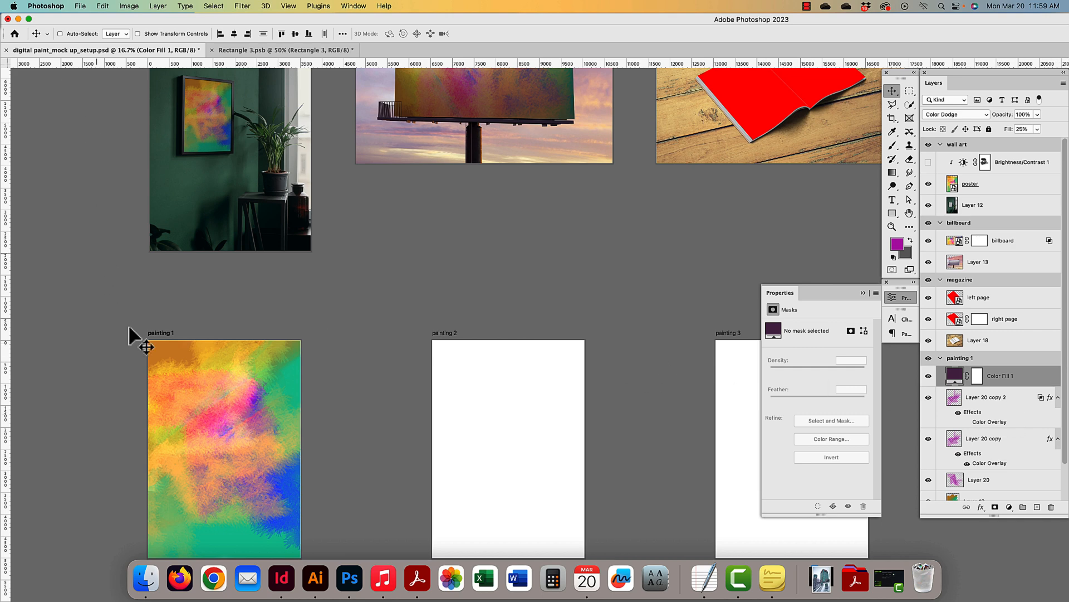
{"action": "key", "text": "super+a"}
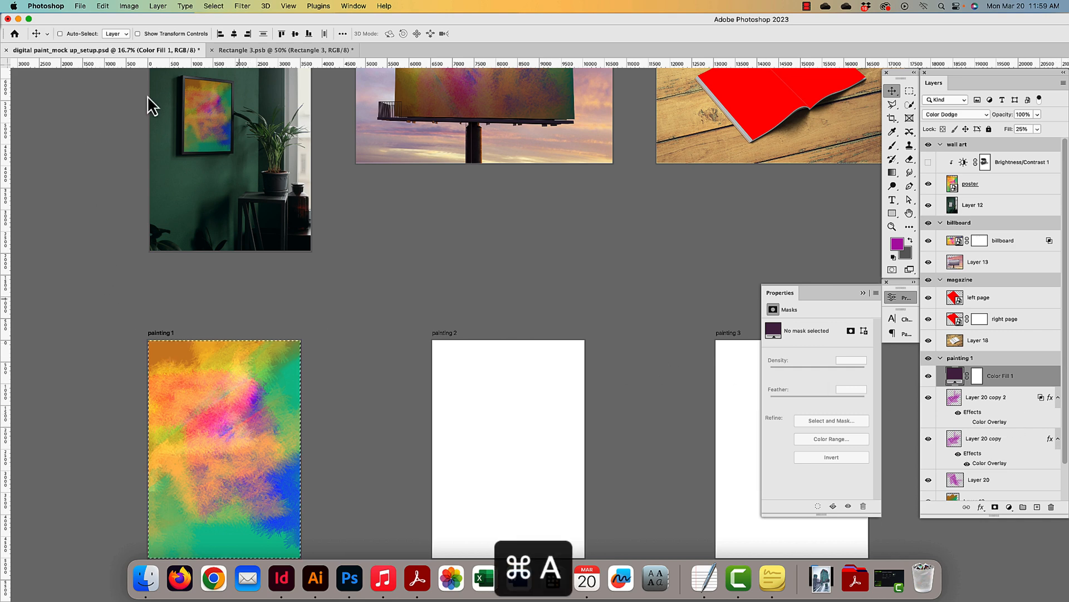
{"action": "left_click", "coordinate": [111, 5]}
{"action": "left_click", "coordinate": [116, 96]}
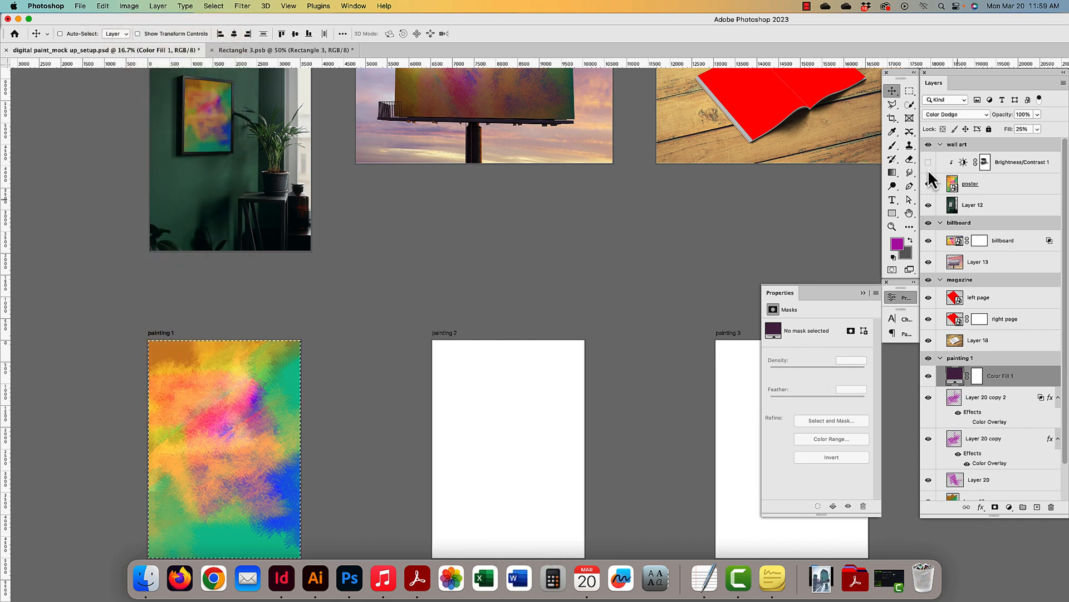
- Paste the painting over the red placeholder, scale it to about 44%, save, and return to the mockup
{"action": "left_click", "coordinate": [247, 51]}
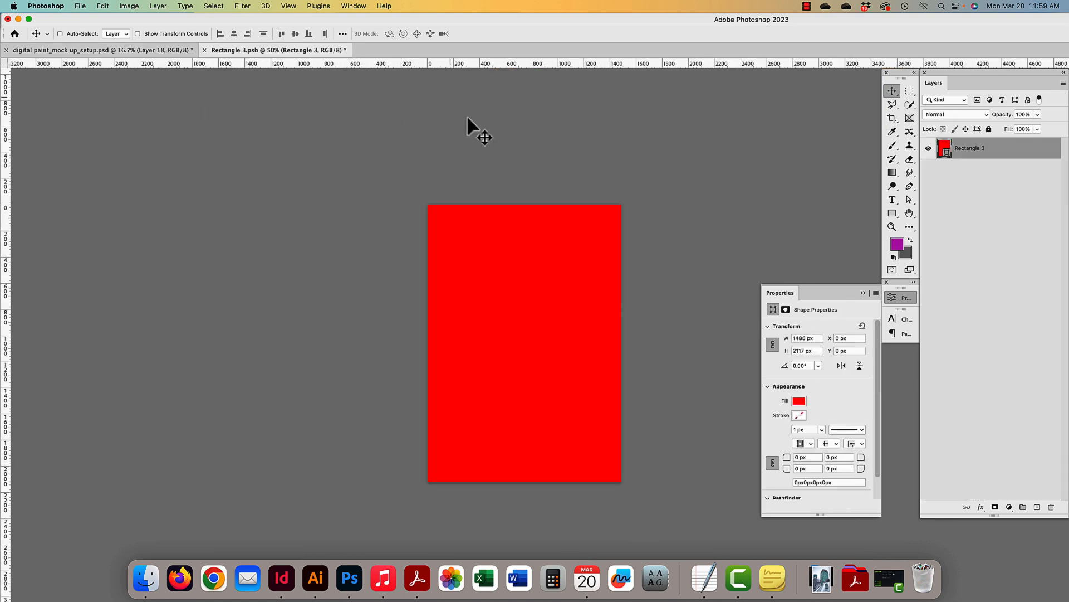
{"action": "key", "text": "super+v"}
{"action": "key", "text": "super+minus"}
{"action": "key", "text": "super+minus"}
{"action": "key", "text": "super+minus"}
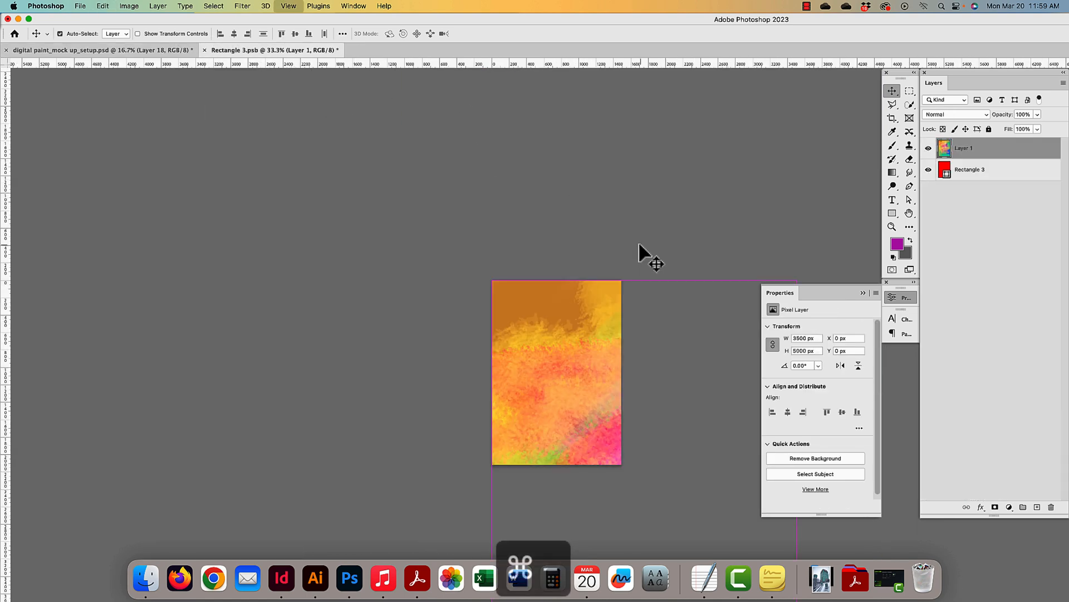
{"action": "key", "text": "super+t"}
{"action": "left_click_drag", "start_coordinate": [536, 425], "coordinate": [440, 300]}
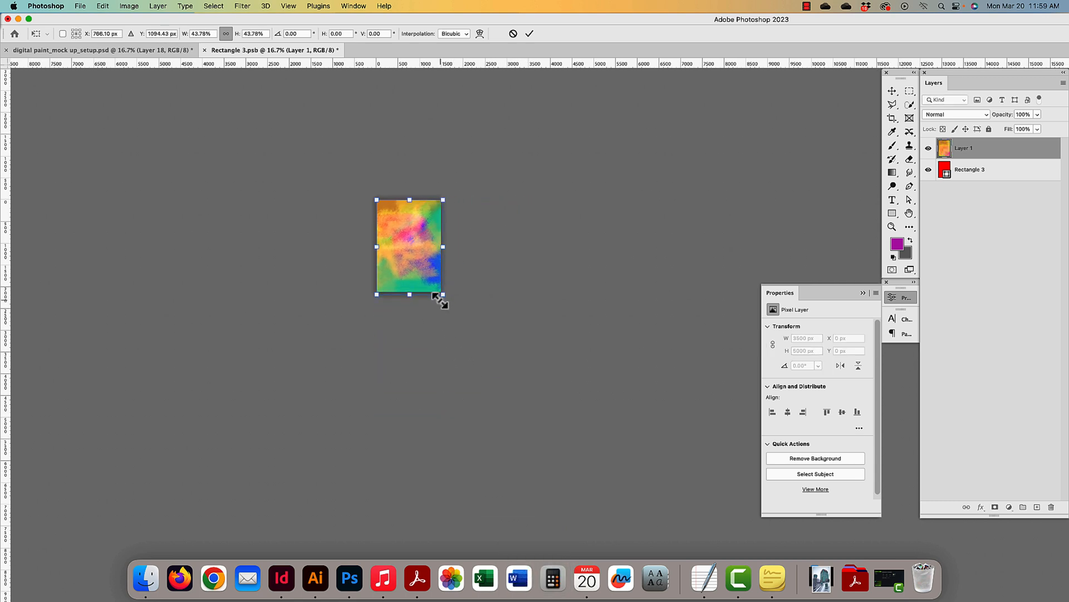
{"action": "key", "text": "Return"}
{"action": "key", "text": "super+s"}
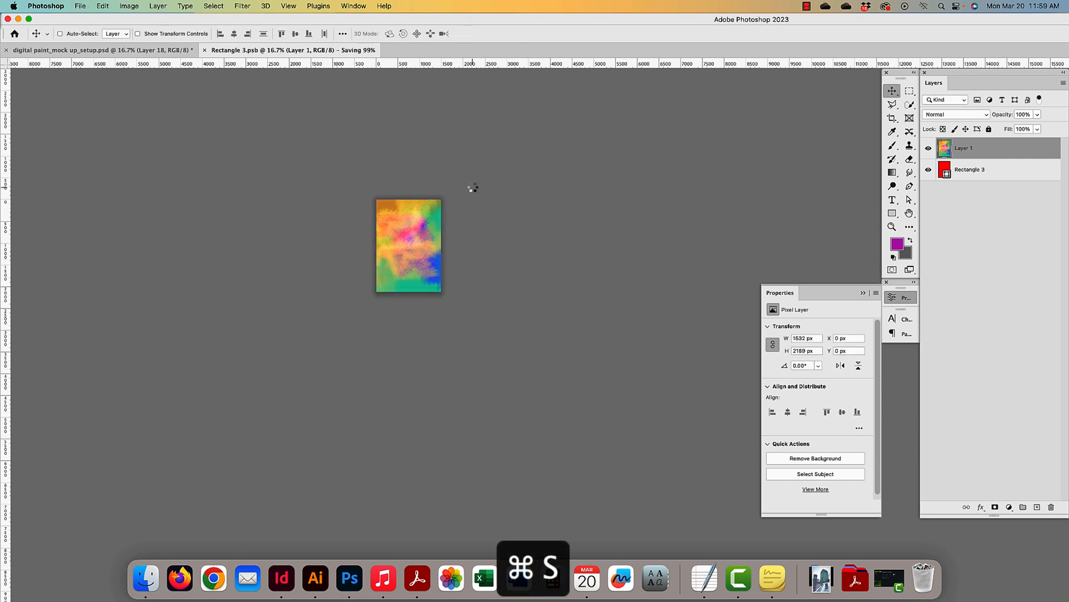
{"action": "left_click", "coordinate": [156, 50]}
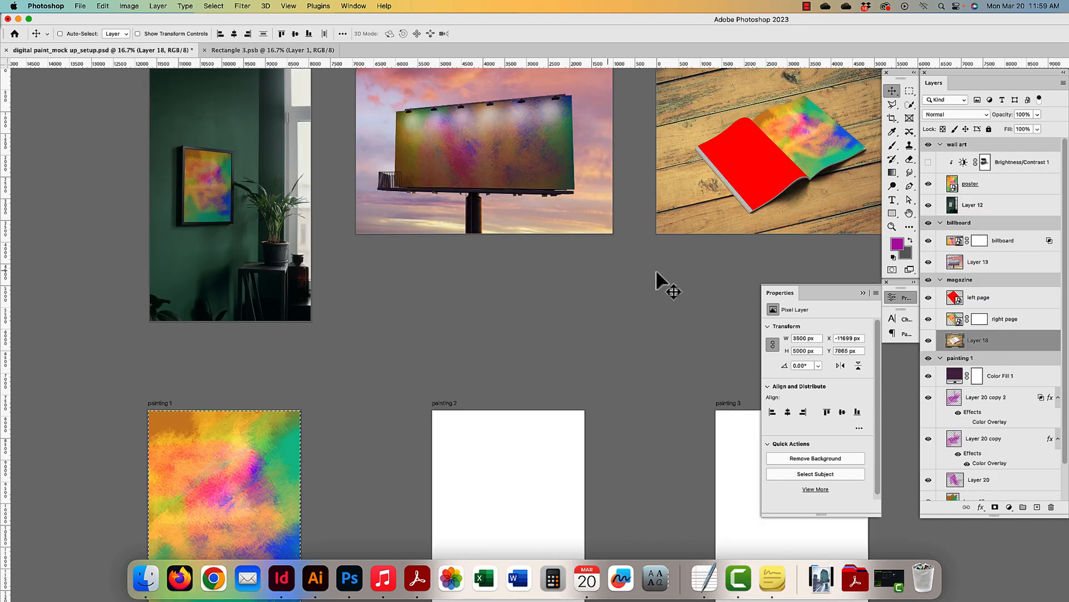
- Switch the magazine's right page layer blend mode to Multiply
{"action": "left_click_drag", "start_coordinate": [681, 268], "coordinate": [489, 333]}
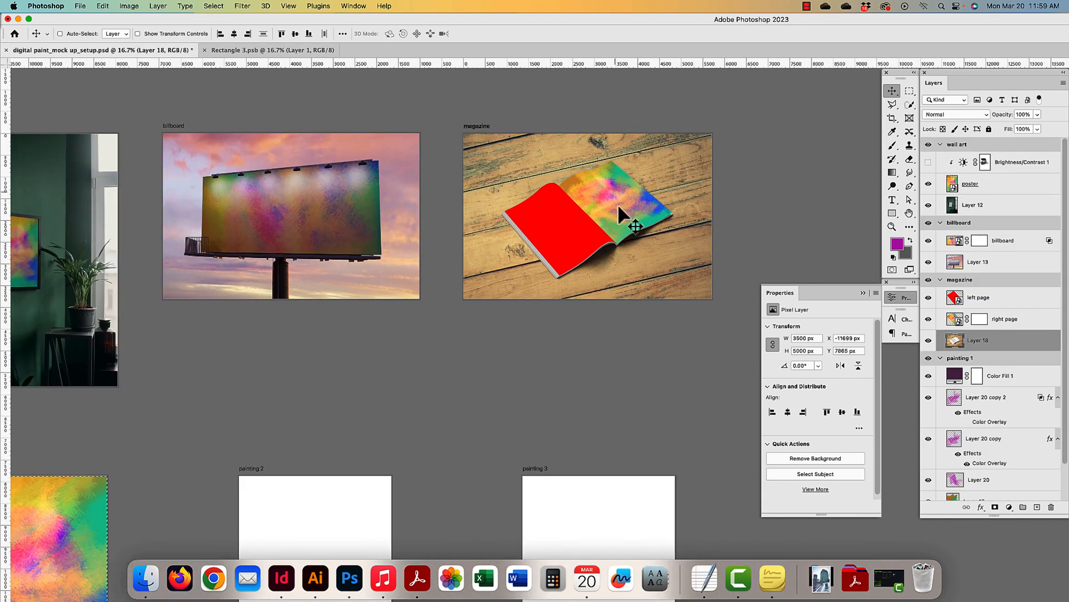
{"action": "left_click", "coordinate": [979, 320]}
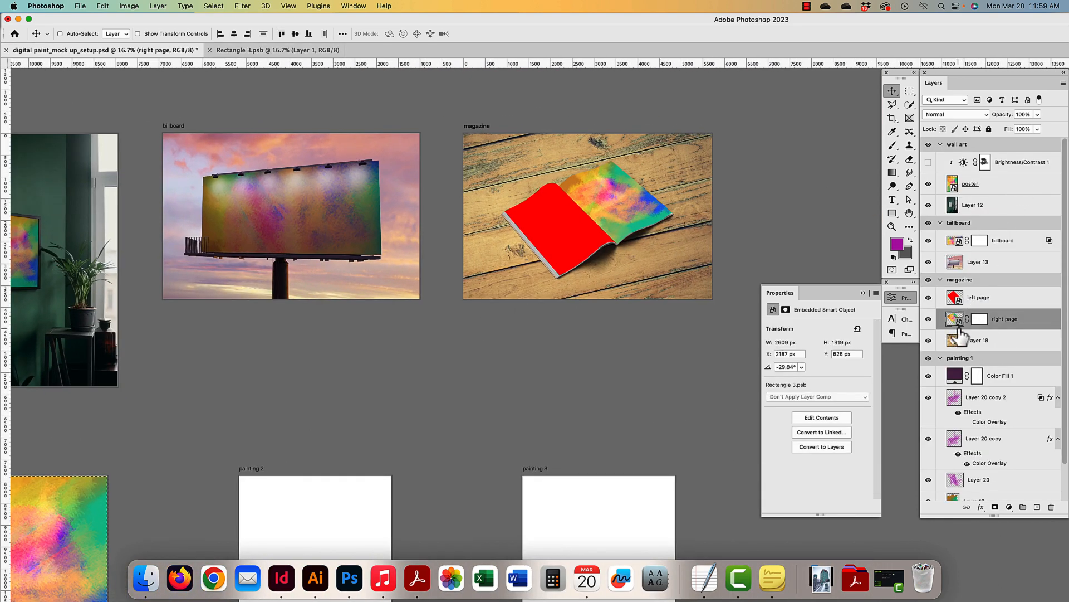
{"action": "left_click", "coordinate": [948, 115]}
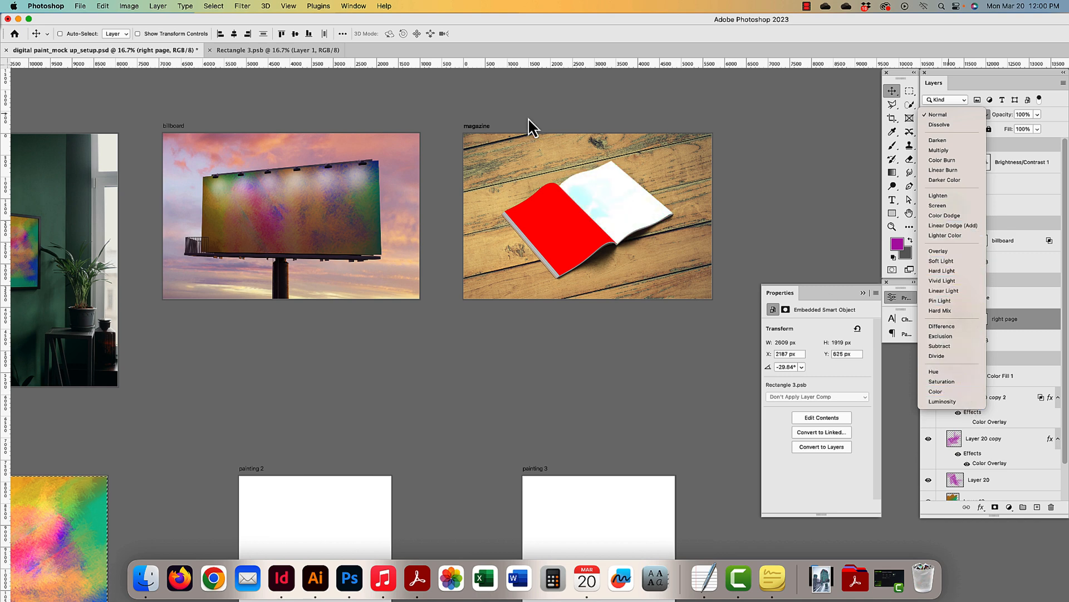
{"action": "left_click", "coordinate": [937, 150]}
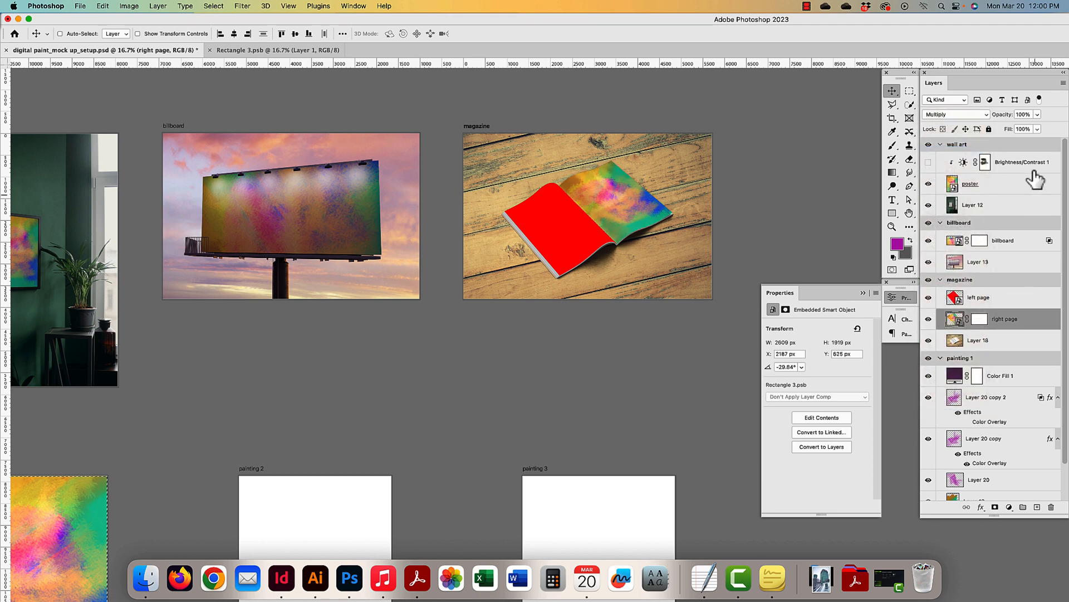
- Split the right page's Blend If white sliders so underlying tones 242–255 show through, then apply
{"action": "double_click", "coordinate": [1045, 328]}
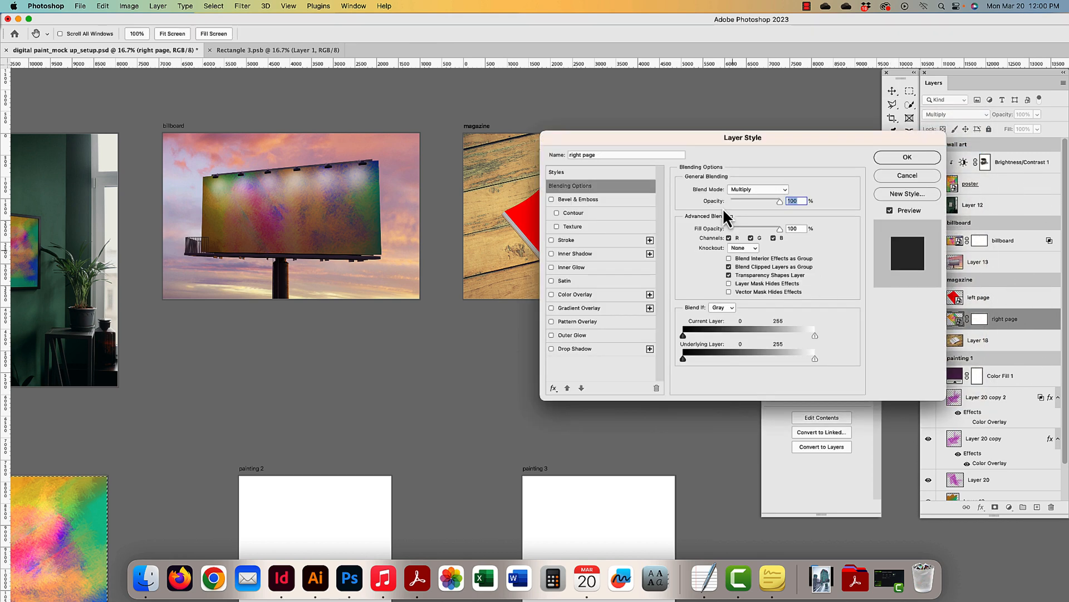
{"action": "left_click_drag", "start_coordinate": [675, 137], "coordinate": [865, 126]}
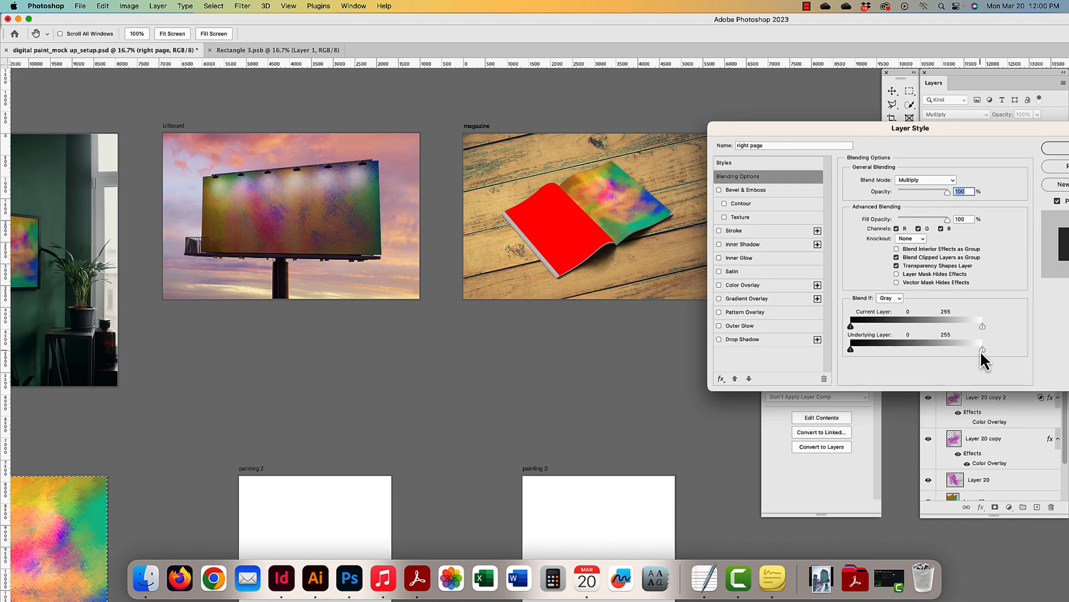
{"action": "mouse_move", "coordinate": [981, 351]}
{"action": "left_mouse_down"}
{"action": "mouse_move", "coordinate": [947, 349]}
{"action": "mouse_move", "coordinate": [977, 349]}
{"action": "left_mouse_up"}
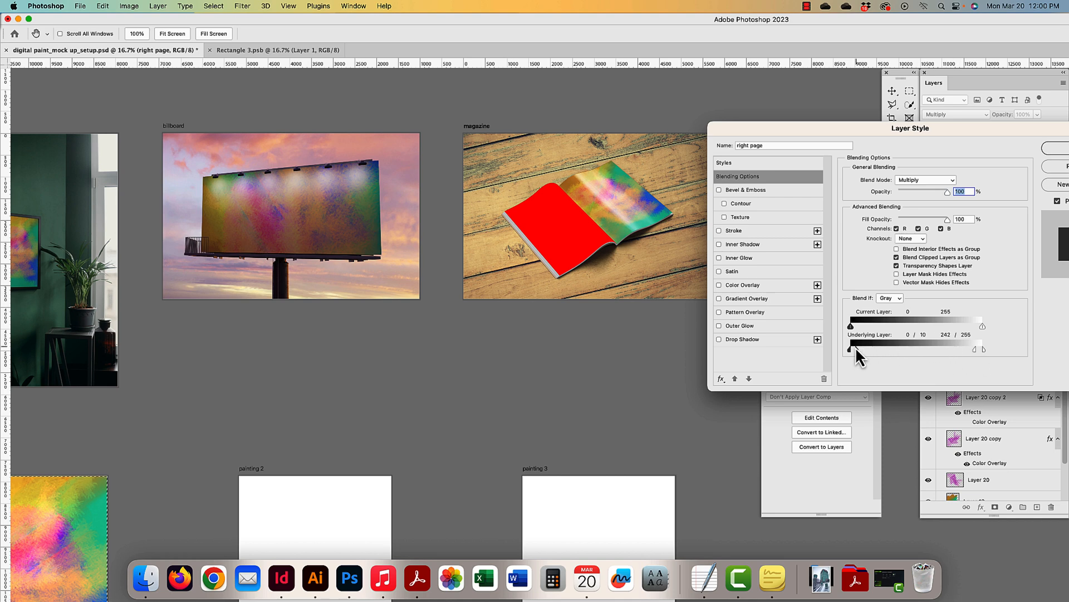
{"action": "left_click_drag", "start_coordinate": [949, 351], "coordinate": [851, 332]}
{"action": "left_click_drag", "start_coordinate": [983, 327], "coordinate": [960, 326]}
{"action": "left_click_drag", "start_coordinate": [927, 129], "coordinate": [864, 135]}
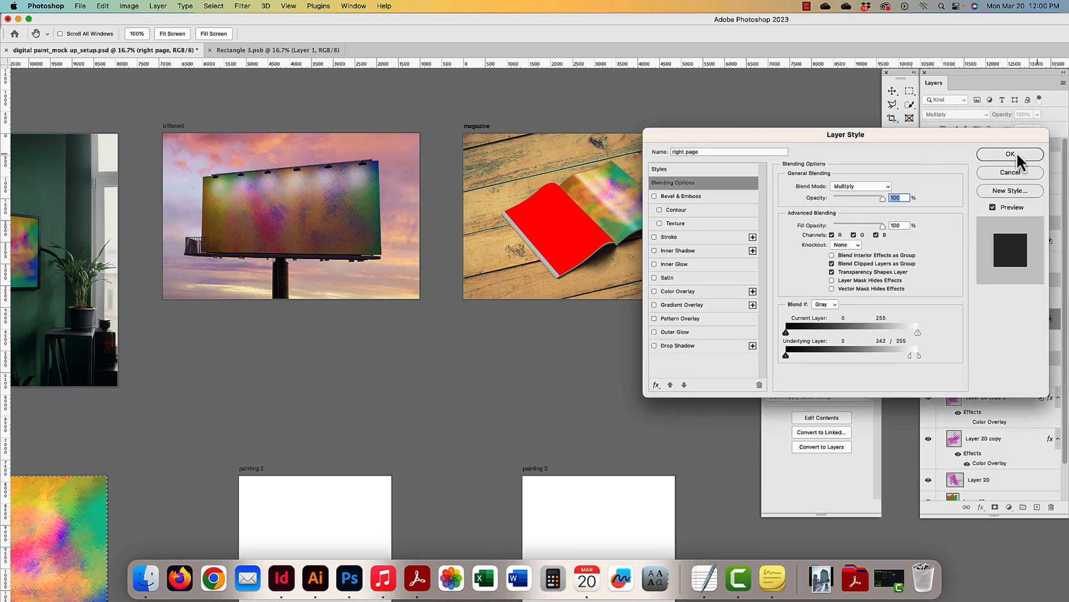
{"action": "left_click", "coordinate": [1009, 152]}
- Paste and position the painting in the left page smart object, then save and close it
{"action": "key", "text": "super"}
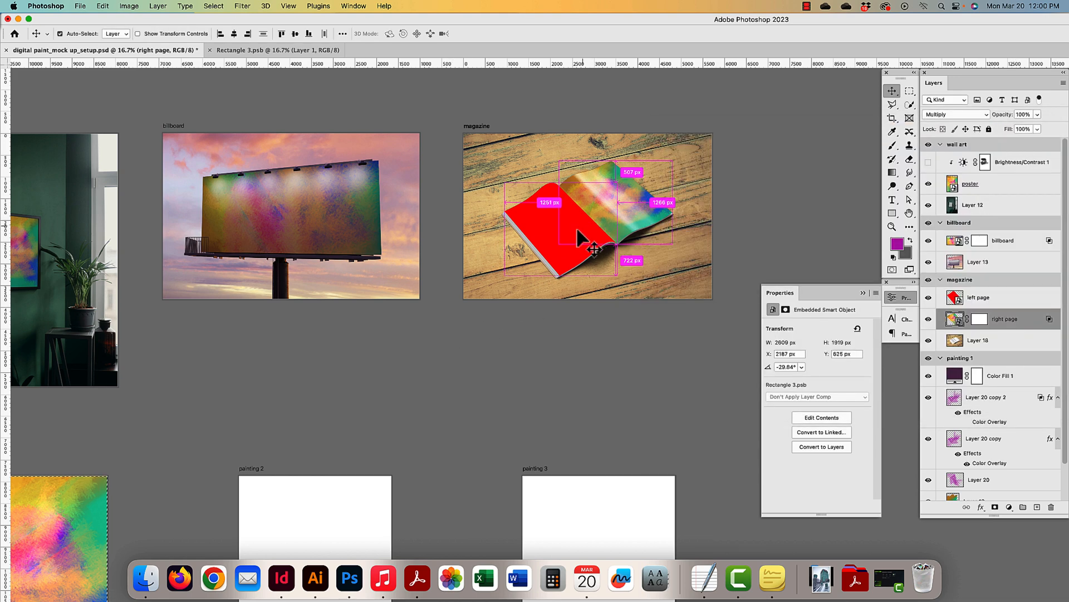
{"action": "left_click", "coordinate": [573, 235], "text": "super"}
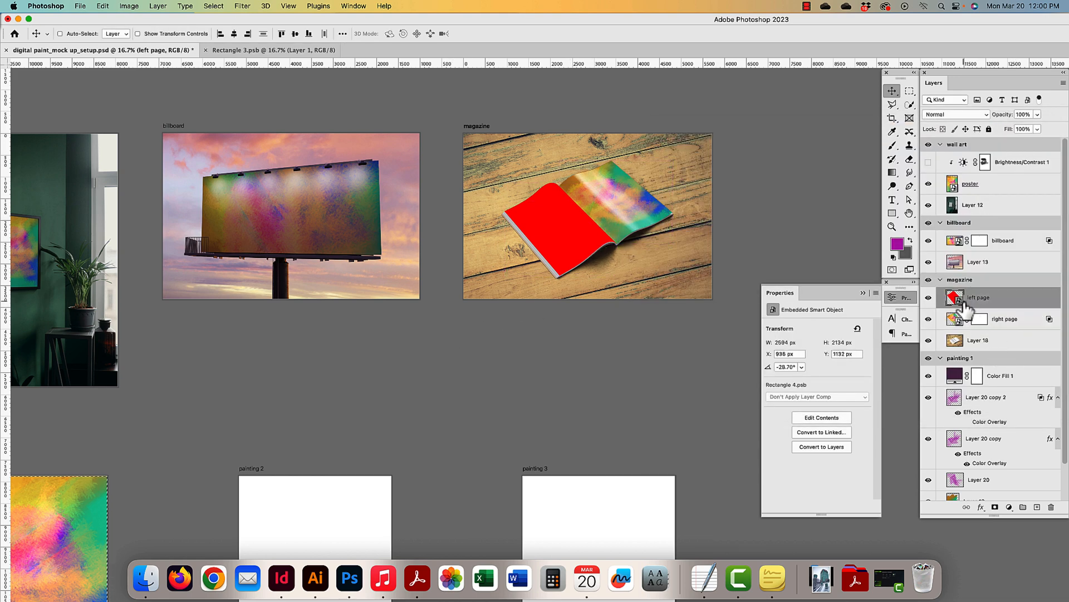
{"action": "double_click", "coordinate": [955, 298]}
{"action": "key", "text": "super+v"}
{"action": "scroll", "coordinate": [609, 334], "scroll_direction": "up", "scroll_amount": 5}
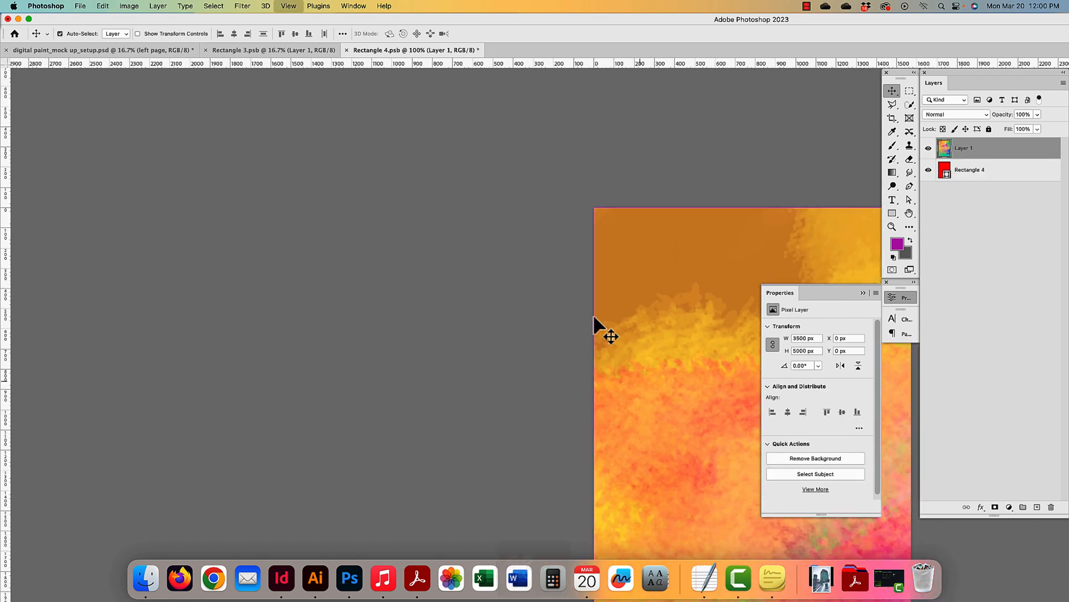
{"action": "key", "text": "super+minus"}
{"action": "key", "text": "super+minus"}
{"action": "left_click_drag", "start_coordinate": [543, 370], "coordinate": [483, 302]}
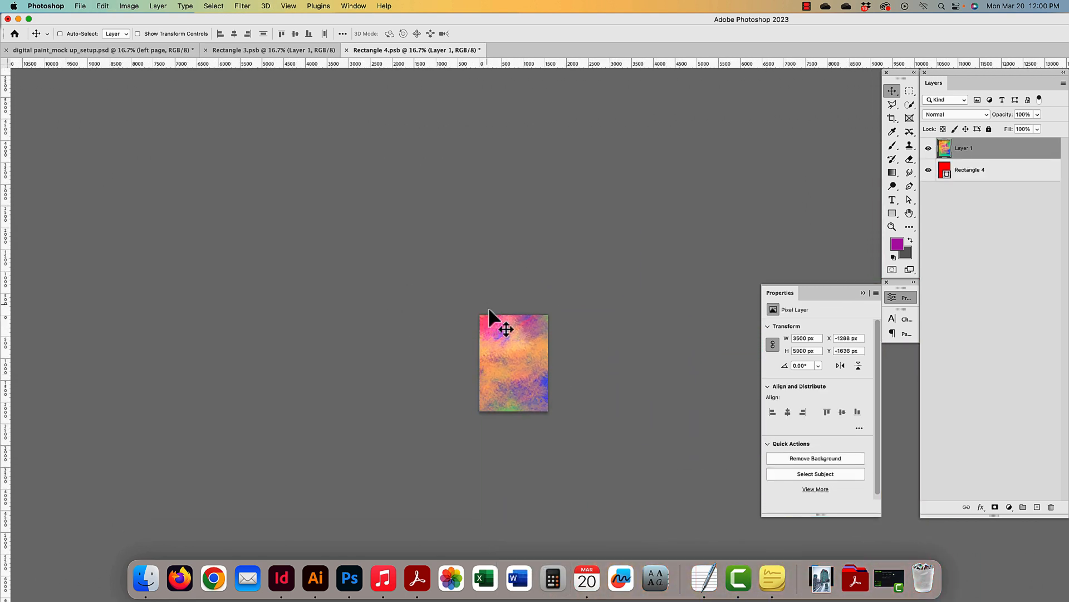
{"action": "key", "text": "super+t"}
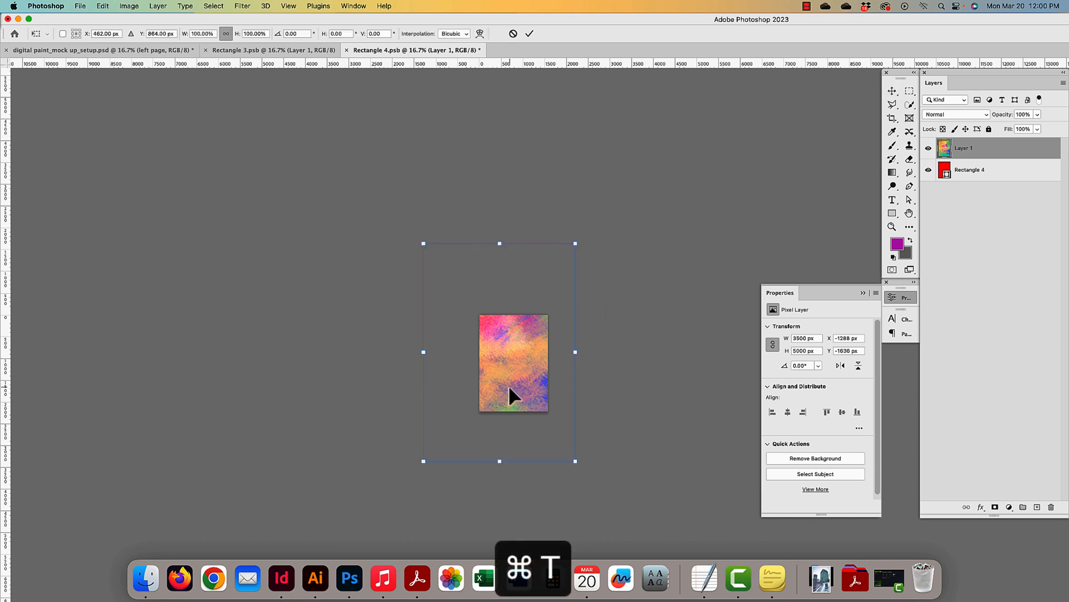
{"action": "double_click", "coordinate": [510, 389]}
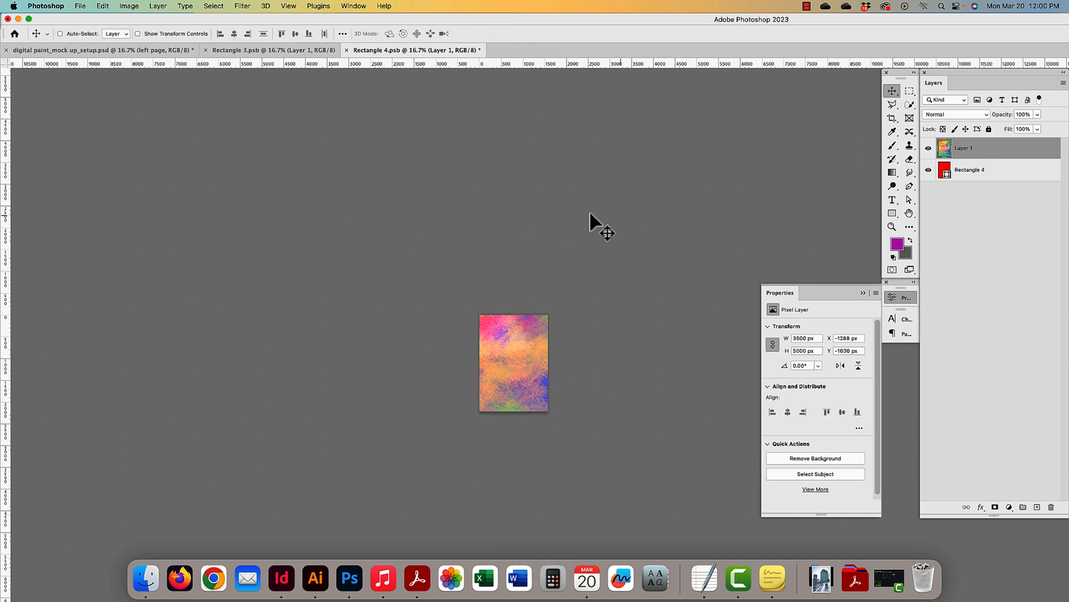
{"action": "key", "text": "super+s"}
{"action": "key", "text": "super+w"}
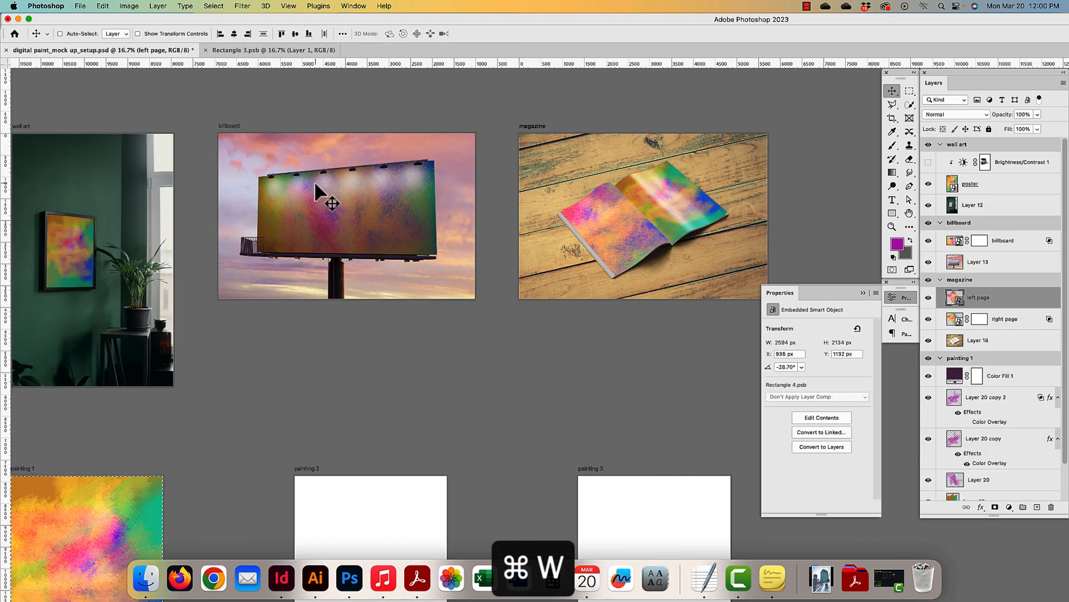
- Close the right page placeholder document and set the left page layer to Multiply
{"action": "left_click", "coordinate": [236, 52]}
{"action": "key", "text": "super+w"}
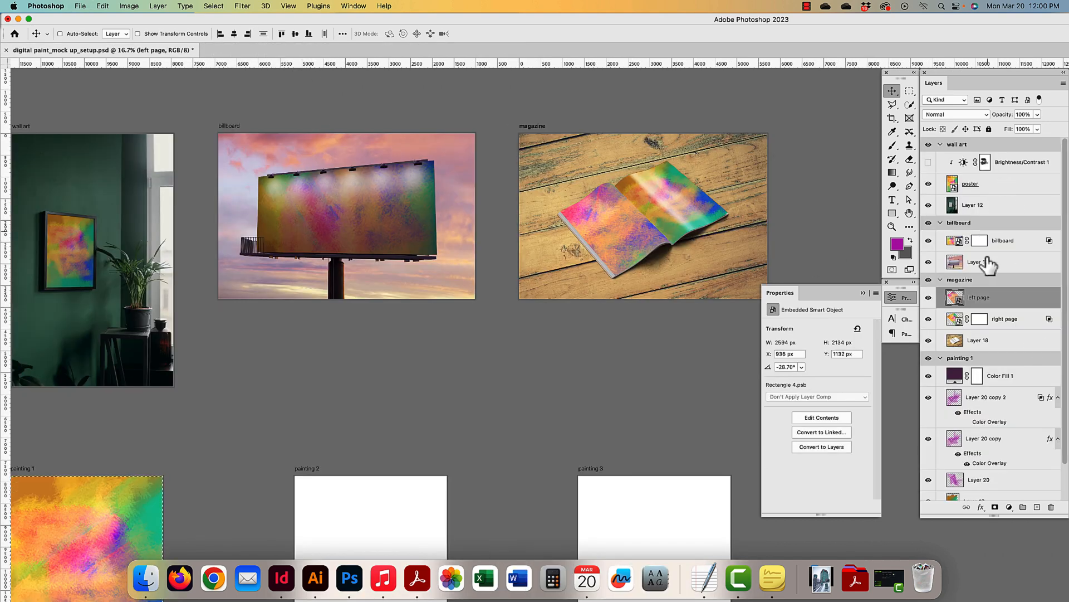
{"action": "left_click", "coordinate": [944, 114]}
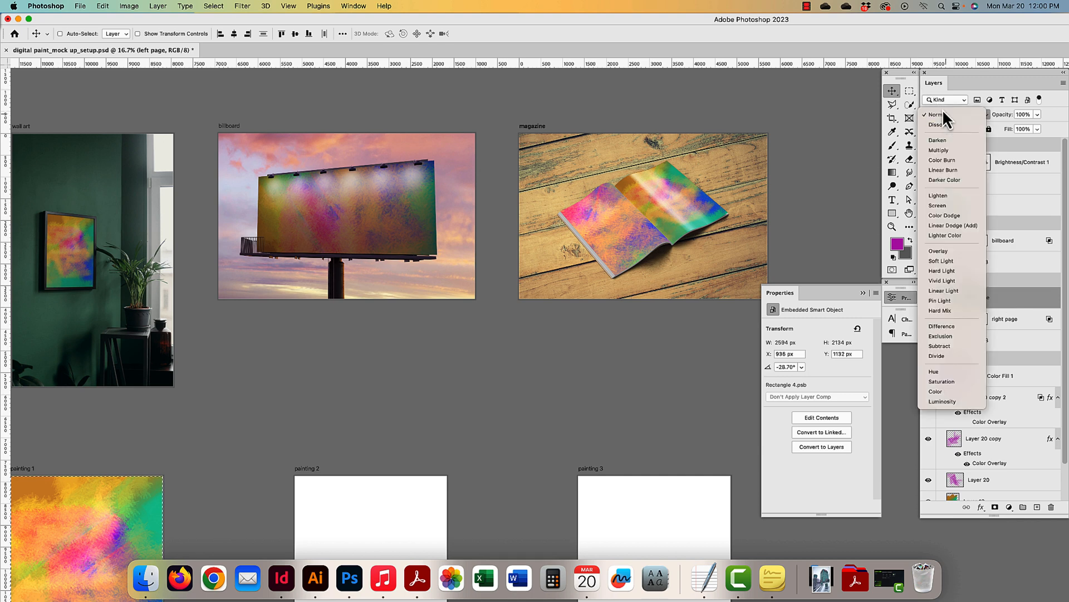
{"action": "left_click", "coordinate": [944, 150]}
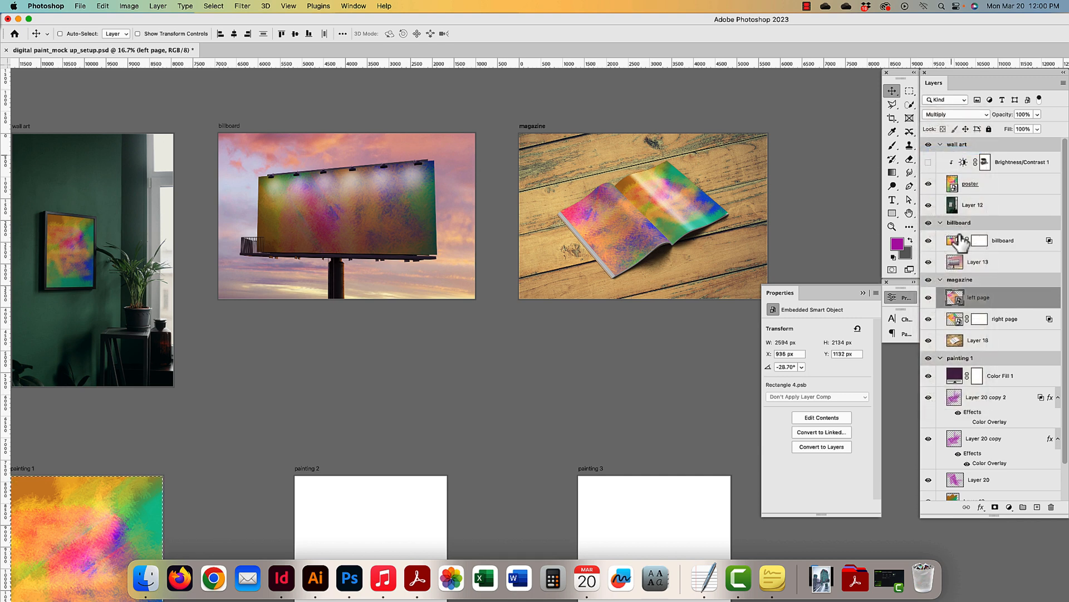
- Split the left page's Underlying Layer white Blend If slider so page highlights show through, then apply
{"action": "double_click", "coordinate": [1018, 302]}
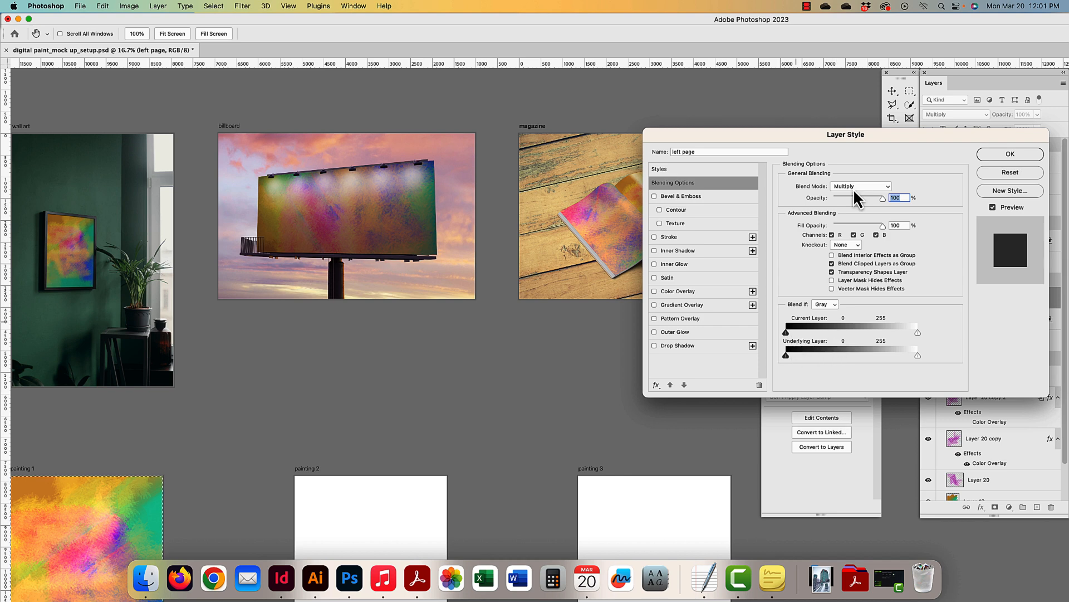
{"action": "left_click_drag", "start_coordinate": [814, 132], "coordinate": [860, 127]}
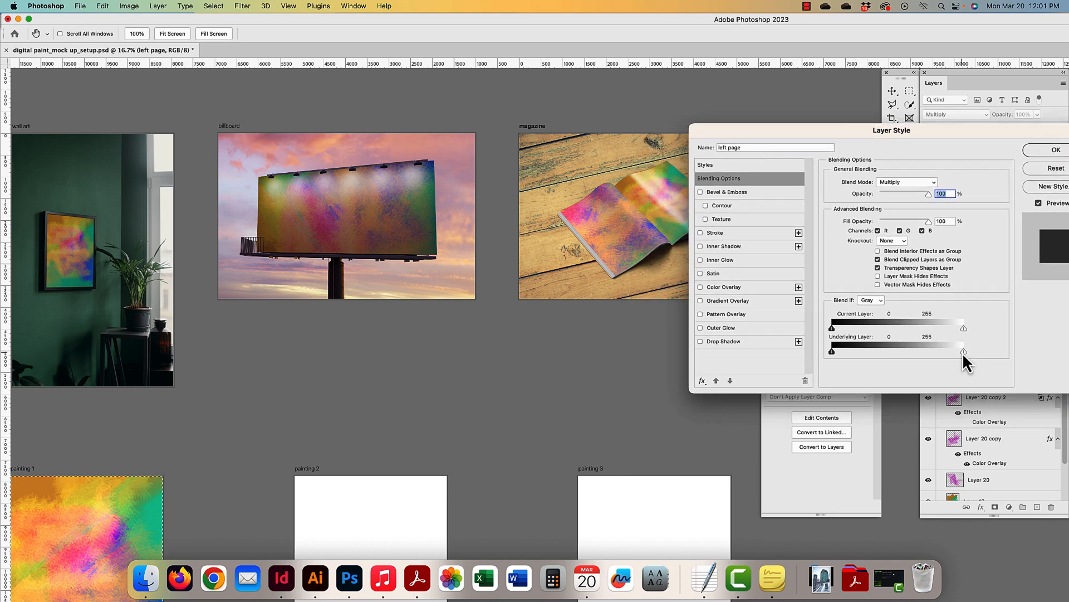
{"action": "mouse_move", "coordinate": [964, 352]}
{"action": "left_mouse_down"}
{"action": "mouse_move", "coordinate": [920, 331]}
{"action": "mouse_move", "coordinate": [961, 329]}
{"action": "mouse_move", "coordinate": [964, 352]}
{"action": "left_mouse_up"}
{"action": "left_click_drag", "start_coordinate": [880, 352], "coordinate": [927, 330]}
{"action": "left_click", "coordinate": [1056, 150]}
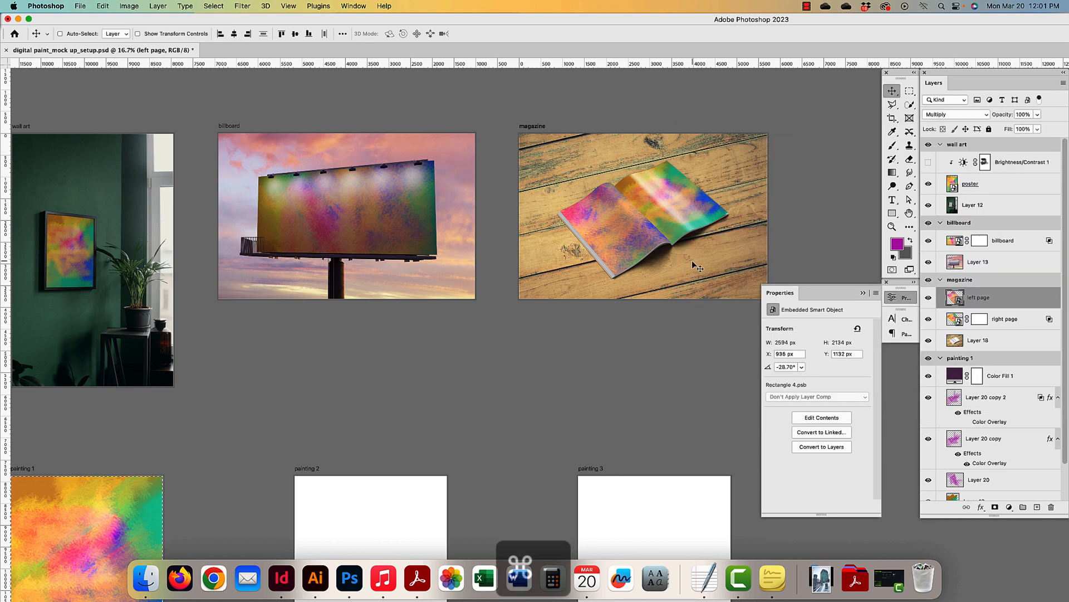
- Zoom out to all artboards, deselect, and collapse the painting 1, magazine, billboard and wall art groups
{"action": "key", "text": "cmd+minus"}
{"action": "key", "text": "super+minus"}
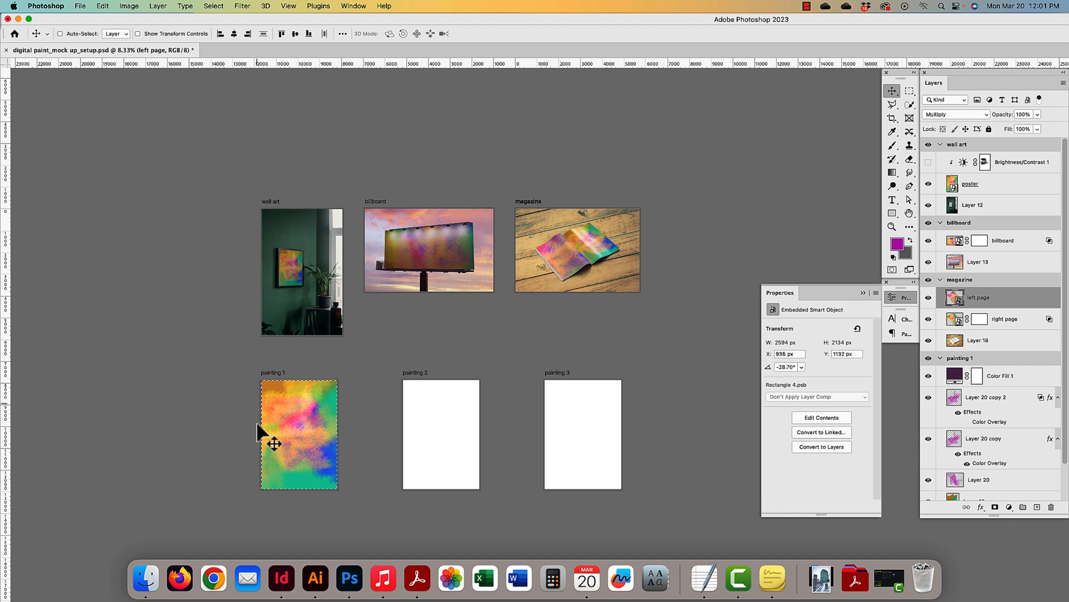
{"action": "key", "text": "super+d"}
{"action": "left_click", "coordinate": [940, 358]}
{"action": "left_click", "coordinate": [940, 279]}
{"action": "left_click", "coordinate": [940, 222]}
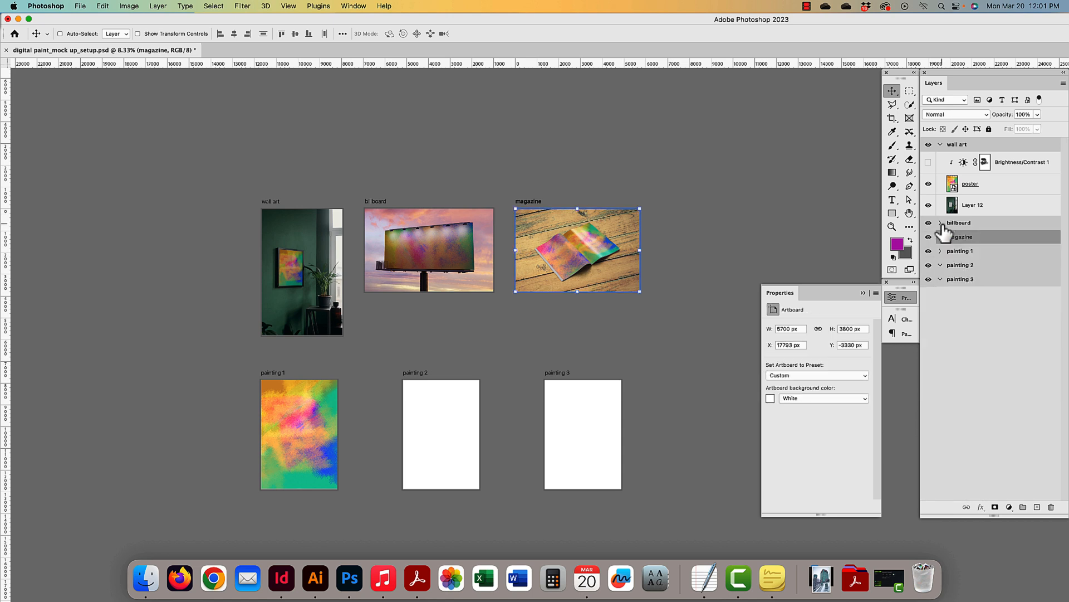
{"action": "left_click", "coordinate": [940, 144]}
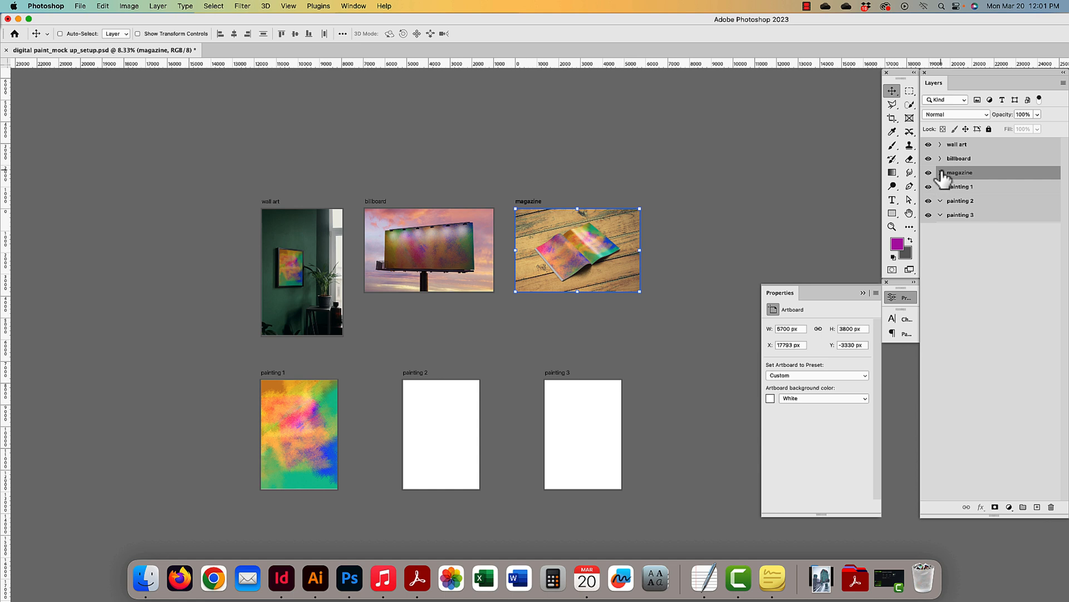
- Expand the magazine and painting 1 artboards and select Layer 19, then Color Fill 1
{"action": "left_click", "coordinate": [940, 172]}
{"action": "left_click", "coordinate": [940, 251]}
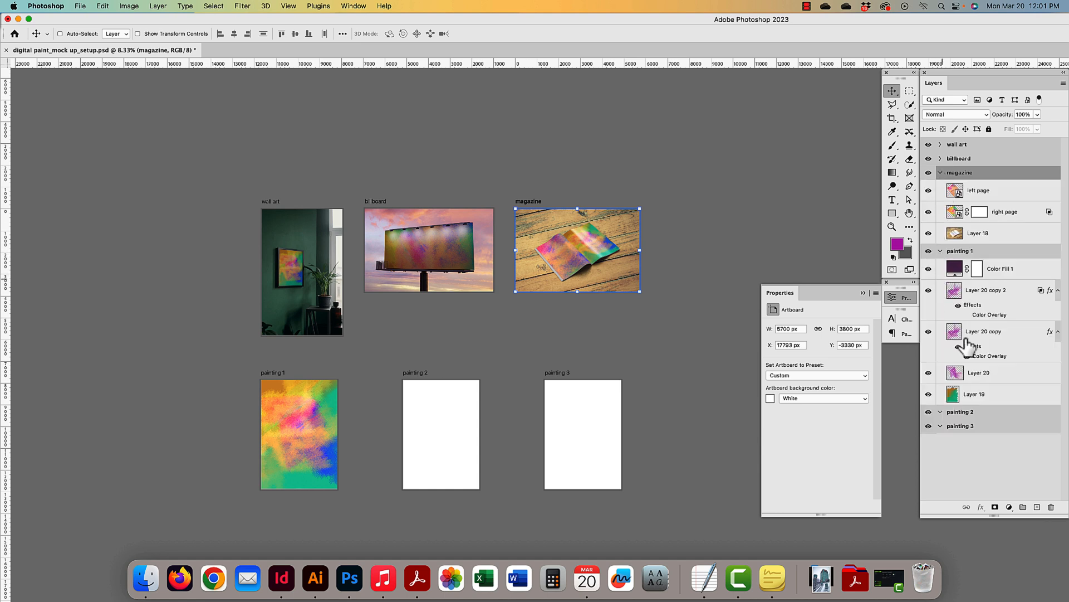
{"action": "left_click", "coordinate": [941, 412]}
{"action": "left_click", "coordinate": [940, 425]}
{"action": "left_click", "coordinate": [980, 392]}
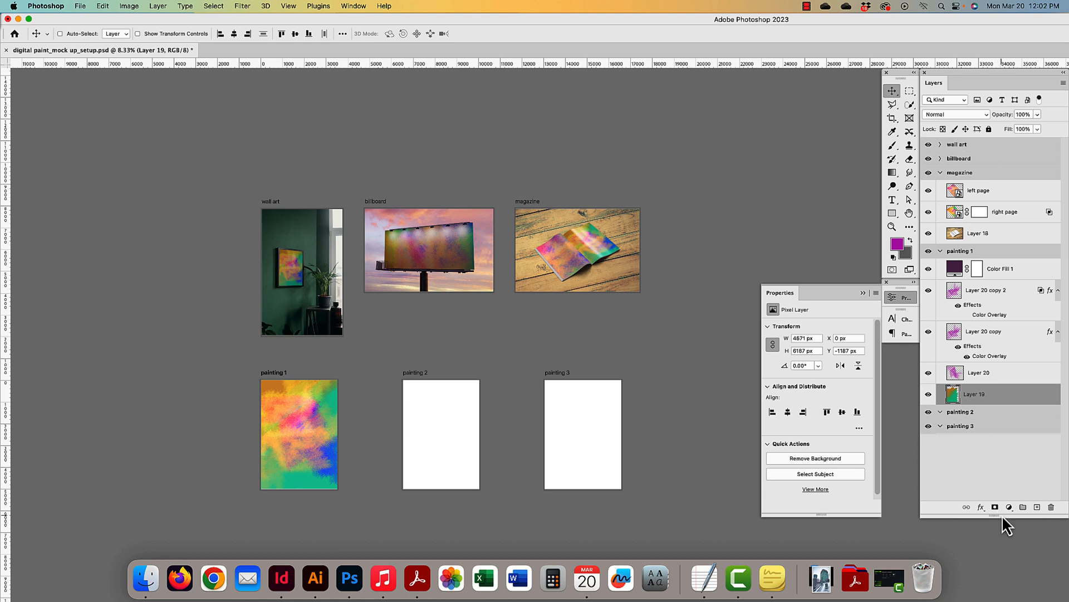
{"action": "left_click", "coordinate": [995, 268]}
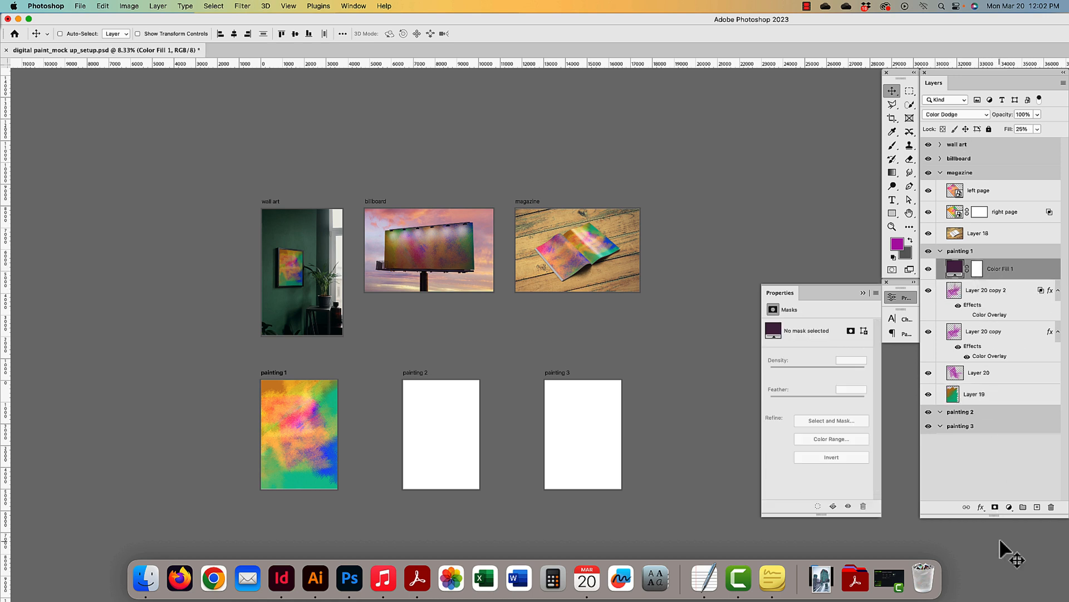
- Add a Hue/Saturation adjustment above Color Fill 1 at Hue +70, Saturation +93, then collapse painting 1
{"action": "left_click", "coordinate": [1009, 507]}
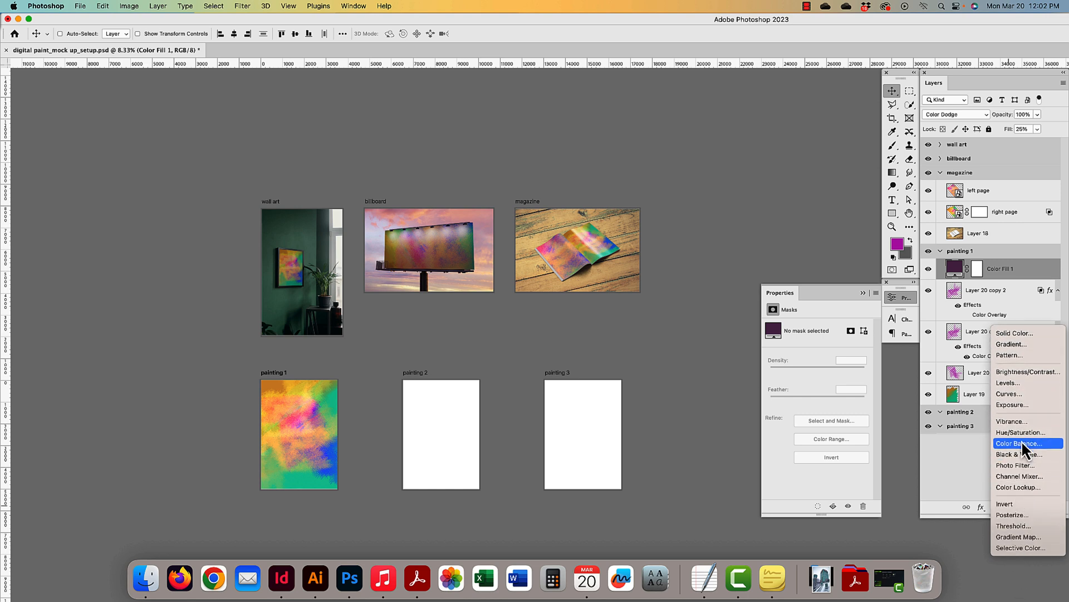
{"action": "left_click", "coordinate": [1020, 432]}
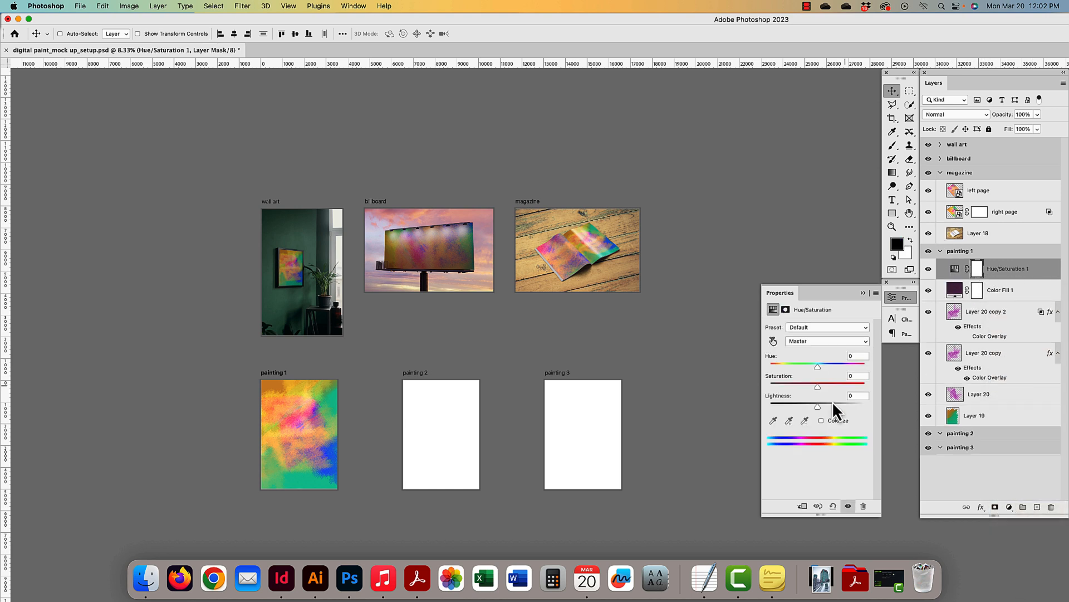
{"action": "mouse_move", "coordinate": [821, 386]}
{"action": "left_mouse_down"}
{"action": "mouse_move", "coordinate": [882, 387]}
{"action": "mouse_move", "coordinate": [864, 388]}
{"action": "mouse_move", "coordinate": [852, 370]}
{"action": "mouse_move", "coordinate": [872, 368]}
{"action": "mouse_move", "coordinate": [831, 366]}
{"action": "mouse_move", "coordinate": [843, 365]}
{"action": "left_mouse_up"}
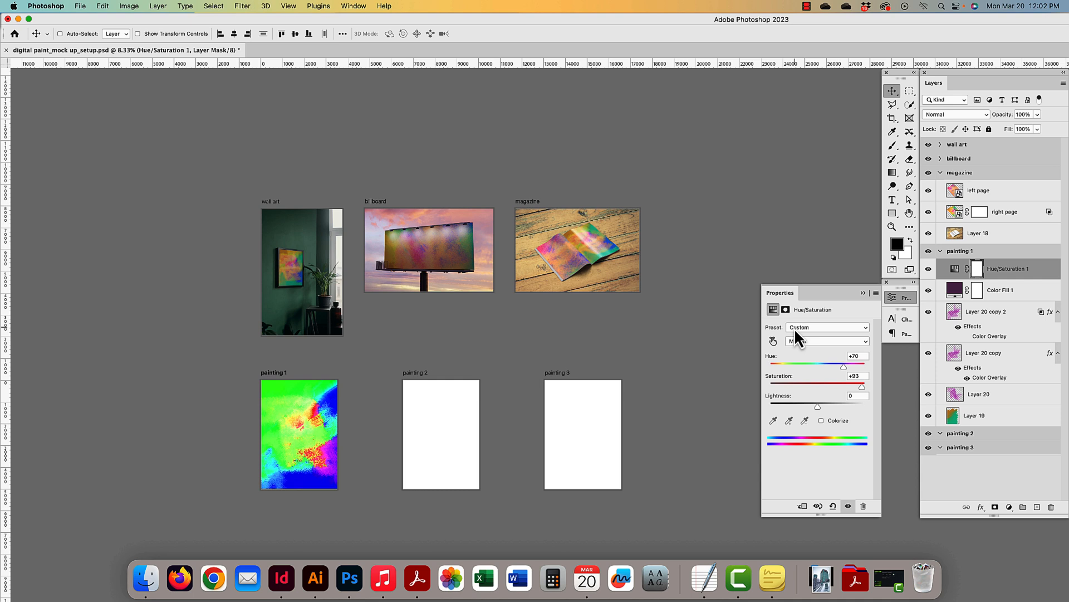
{"action": "left_click", "coordinate": [950, 252]}
{"action": "left_click", "coordinate": [940, 251]}
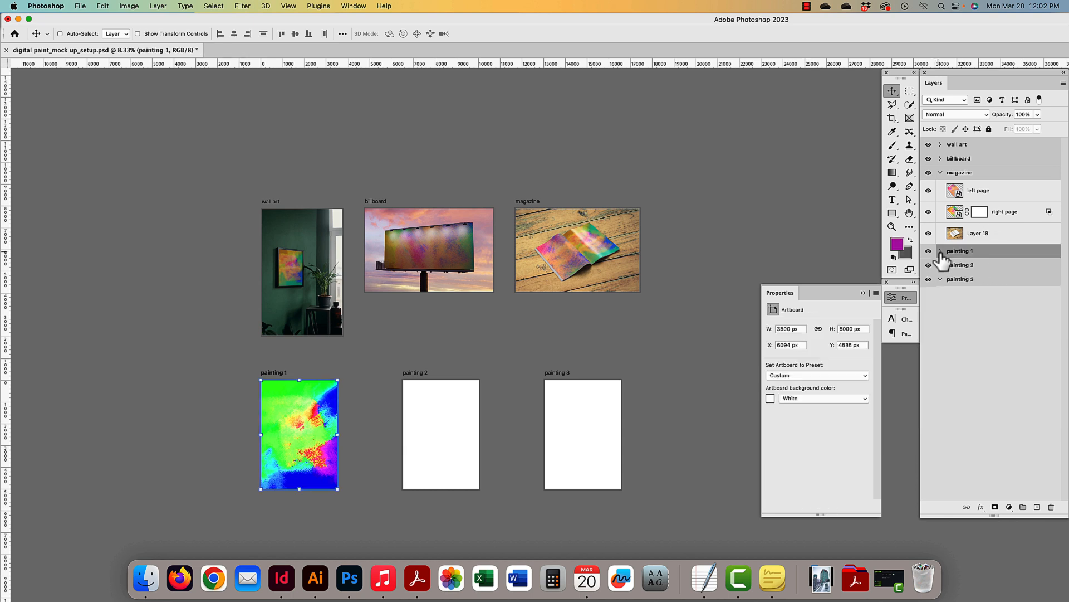
- Add a new layer to painting 2 and paint a large pink stroke with a size-1000 brush
{"action": "left_click", "coordinate": [940, 172]}
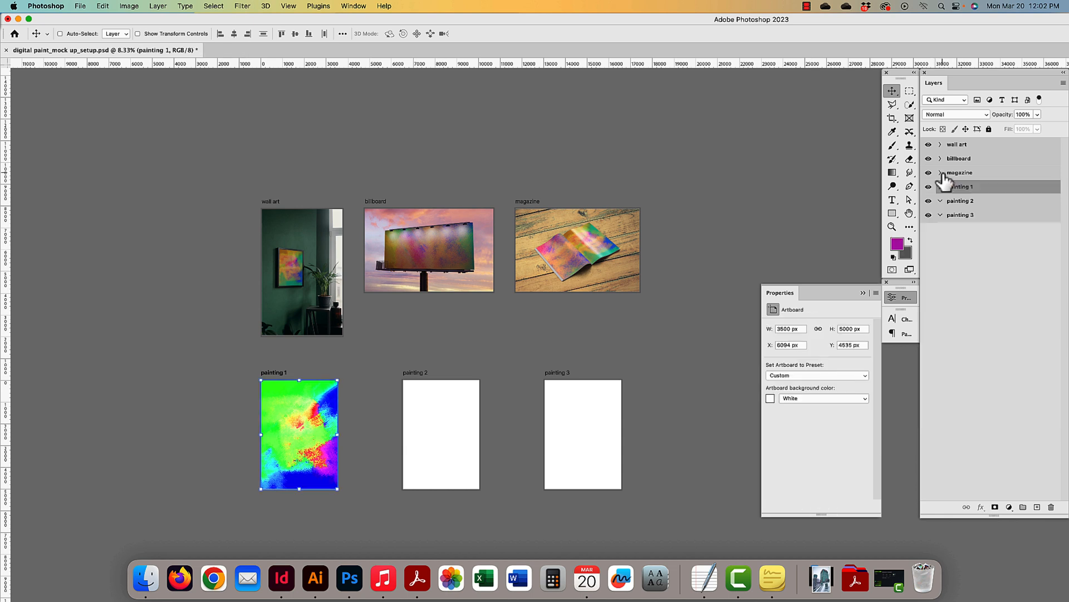
{"action": "left_click", "coordinate": [442, 437]}
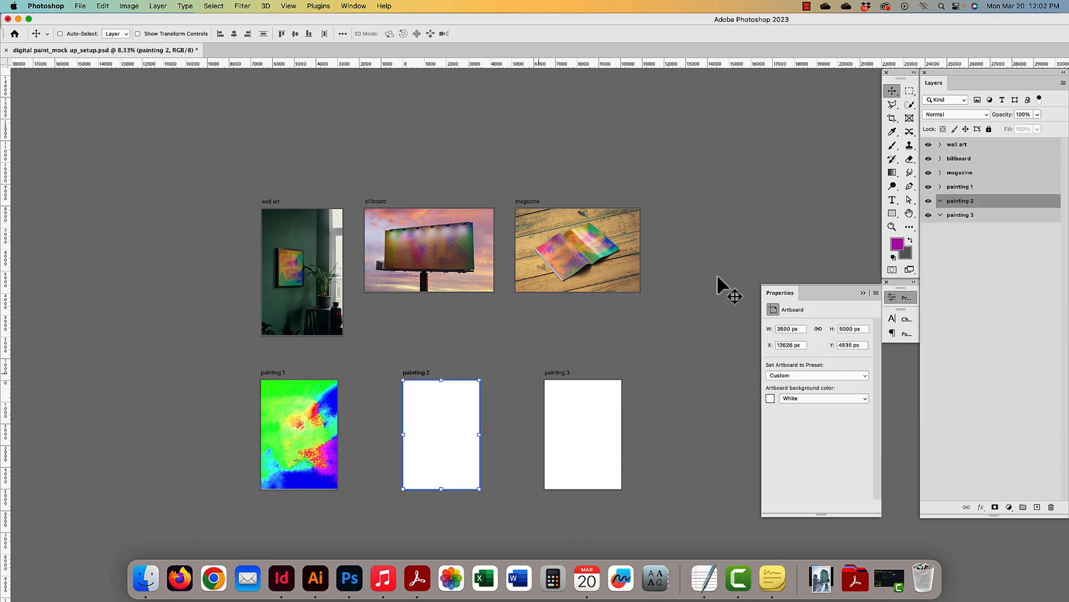
{"action": "left_click", "coordinate": [1036, 507]}
{"action": "left_click", "coordinate": [891, 146]}
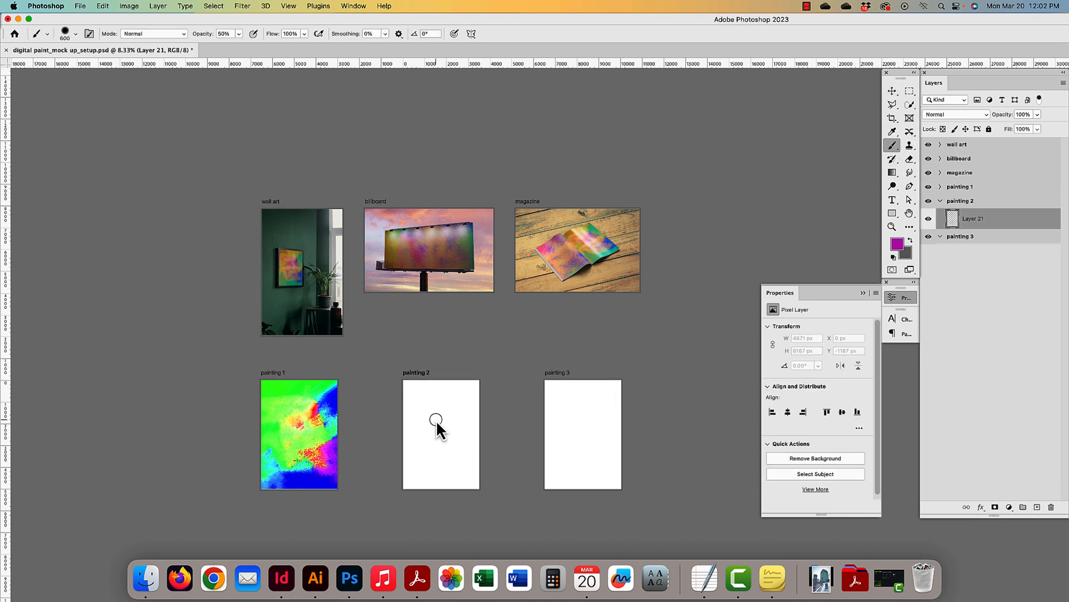
{"action": "key", "text": "bracketright"}
{"action": "mouse_move", "coordinate": [436, 420]}
{"action": "left_mouse_down"}
{"action": "mouse_move", "coordinate": [433, 406]}
{"action": "mouse_move", "coordinate": [417, 452]}
{"action": "mouse_move", "coordinate": [440, 451]}
{"action": "mouse_move", "coordinate": [452, 468]}
{"action": "left_mouse_up"}
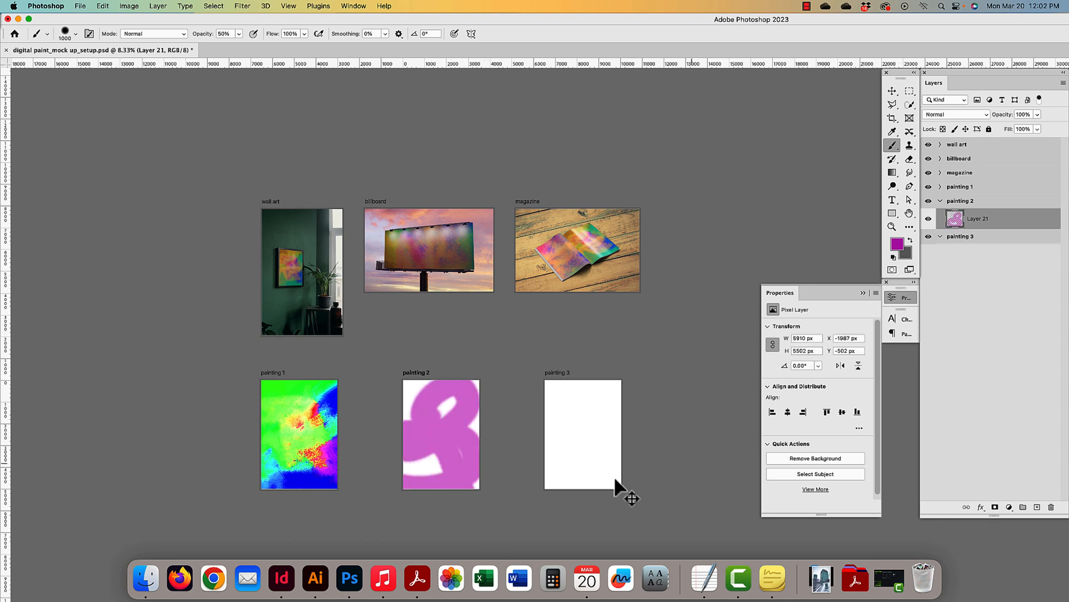
- Move Layer 22 into the painting 3 artboard and brush dark grey strokes over it
{"action": "left_click", "coordinate": [940, 236]}
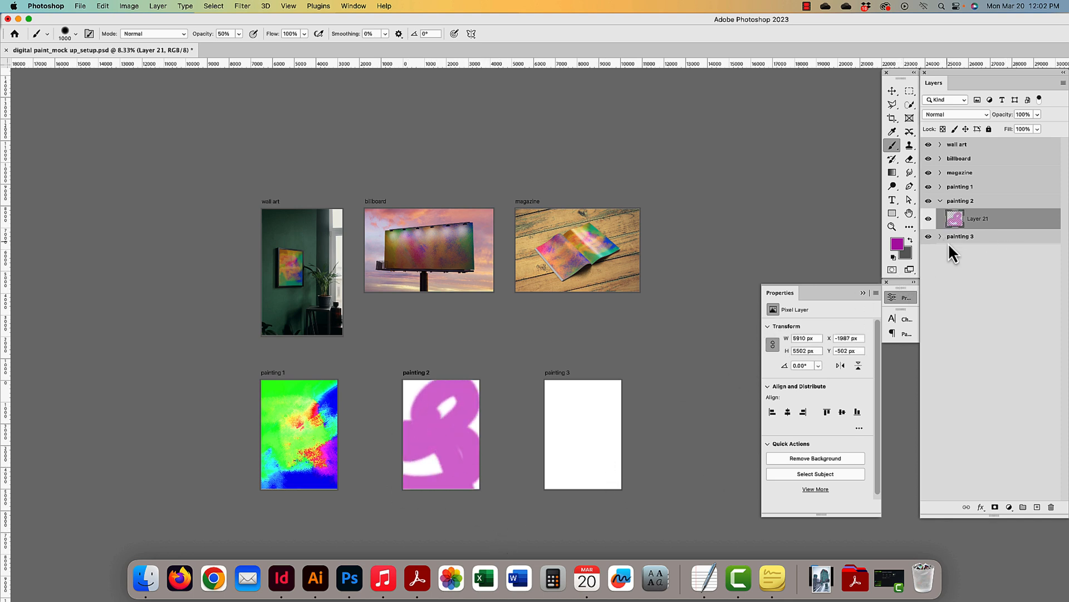
{"action": "left_click", "coordinate": [967, 237]}
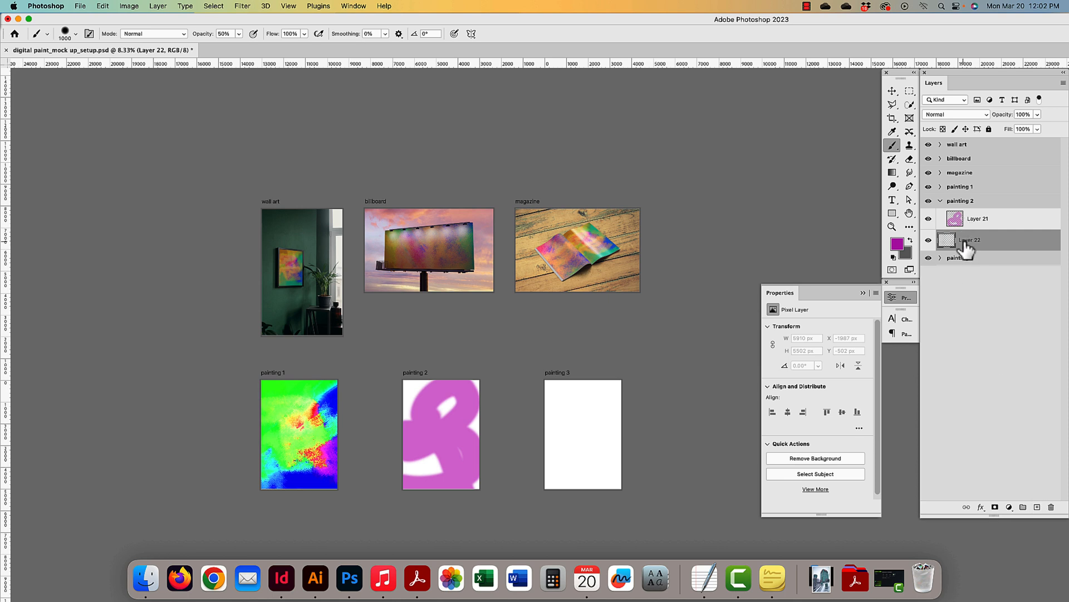
{"action": "left_click_drag", "start_coordinate": [966, 243], "coordinate": [967, 261]}
{"action": "left_click", "coordinate": [940, 236]}
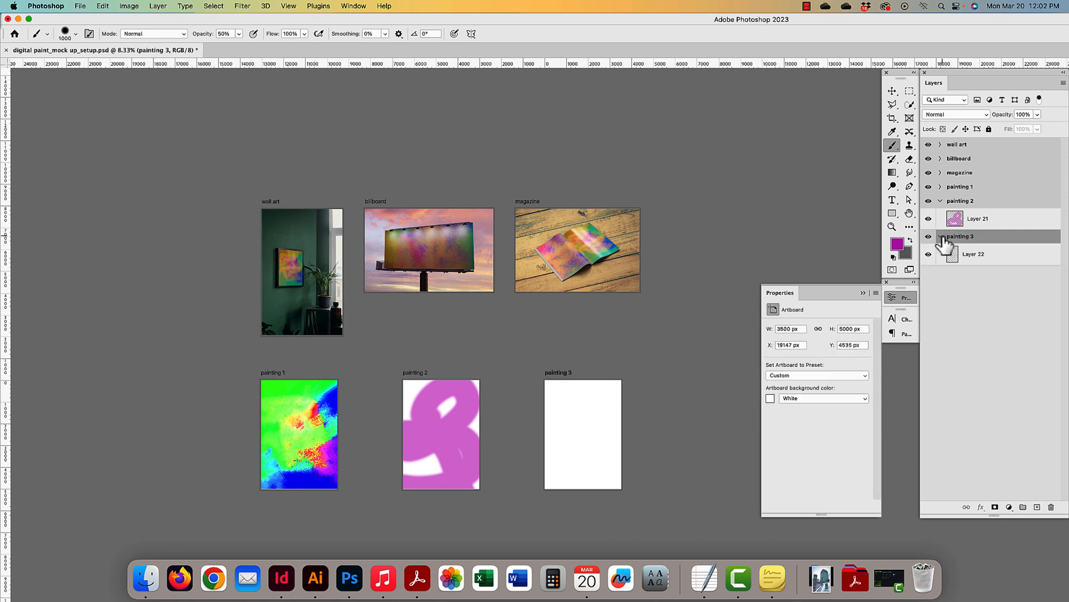
{"action": "left_click", "coordinate": [969, 261]}
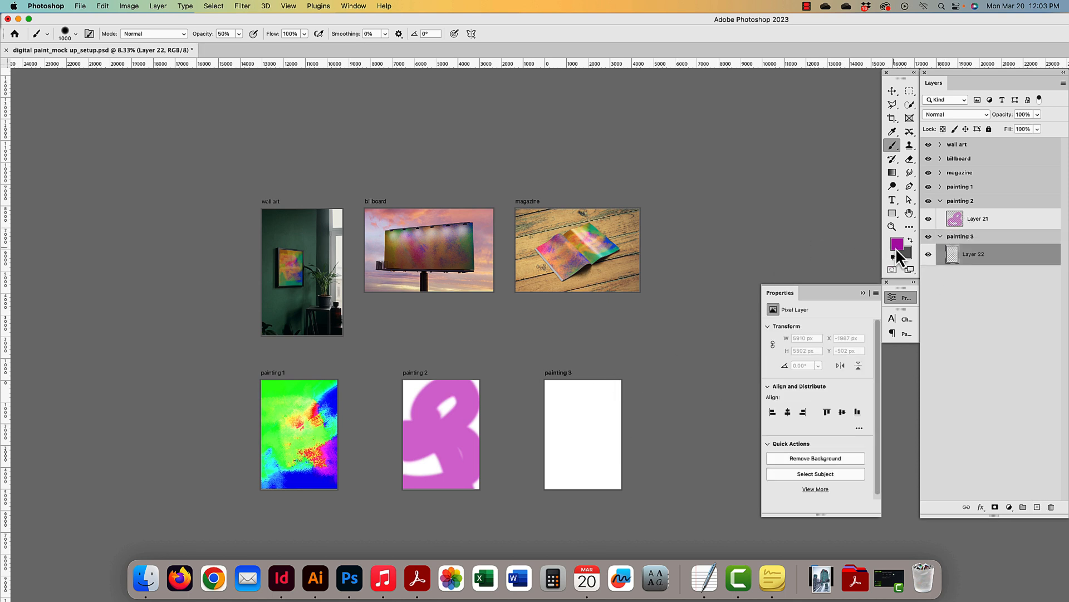
{"action": "left_click", "coordinate": [911, 240]}
{"action": "mouse_move", "coordinate": [580, 411]}
{"action": "left_mouse_down"}
{"action": "mouse_move", "coordinate": [659, 400]}
{"action": "mouse_move", "coordinate": [538, 426]}
{"action": "mouse_move", "coordinate": [518, 446]}
{"action": "mouse_move", "coordinate": [662, 485]}
{"action": "left_mouse_up"}
- Collapse the painting artboards and select all six artboards together with the Move tool
{"action": "left_click", "coordinate": [892, 90]}
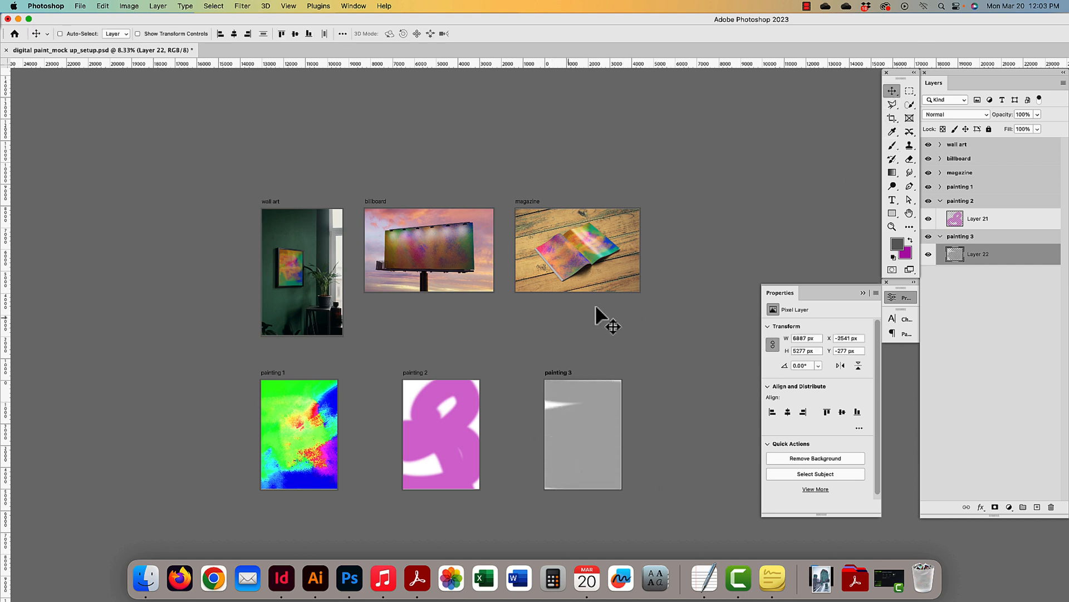
{"action": "left_click", "coordinate": [941, 201]}
{"action": "left_click", "coordinate": [942, 216]}
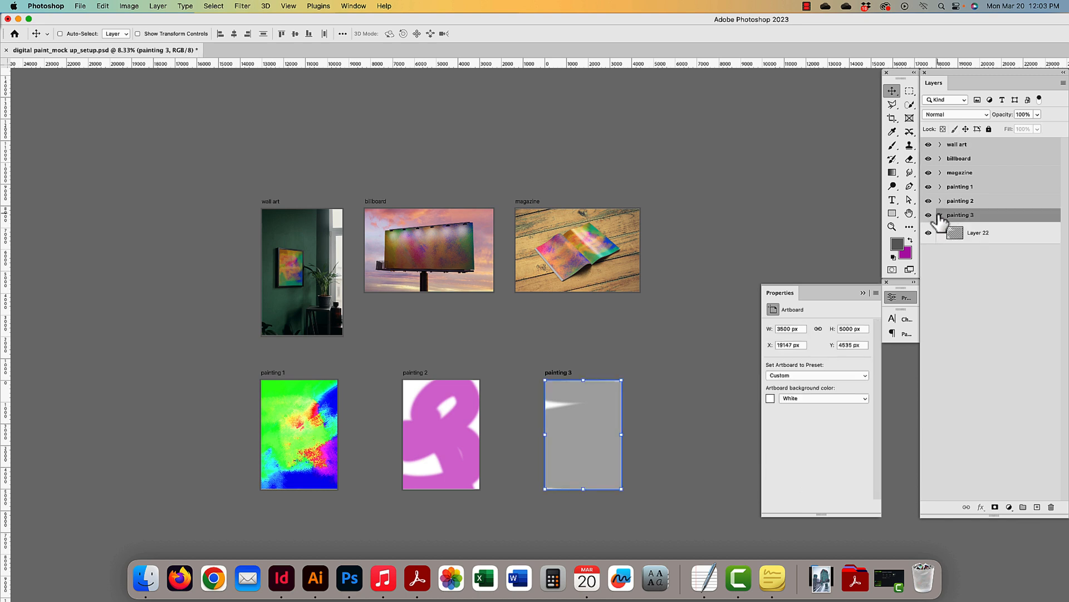
{"action": "left_click", "coordinate": [940, 215]}
{"action": "left_click", "coordinate": [979, 150], "text": "shift"}
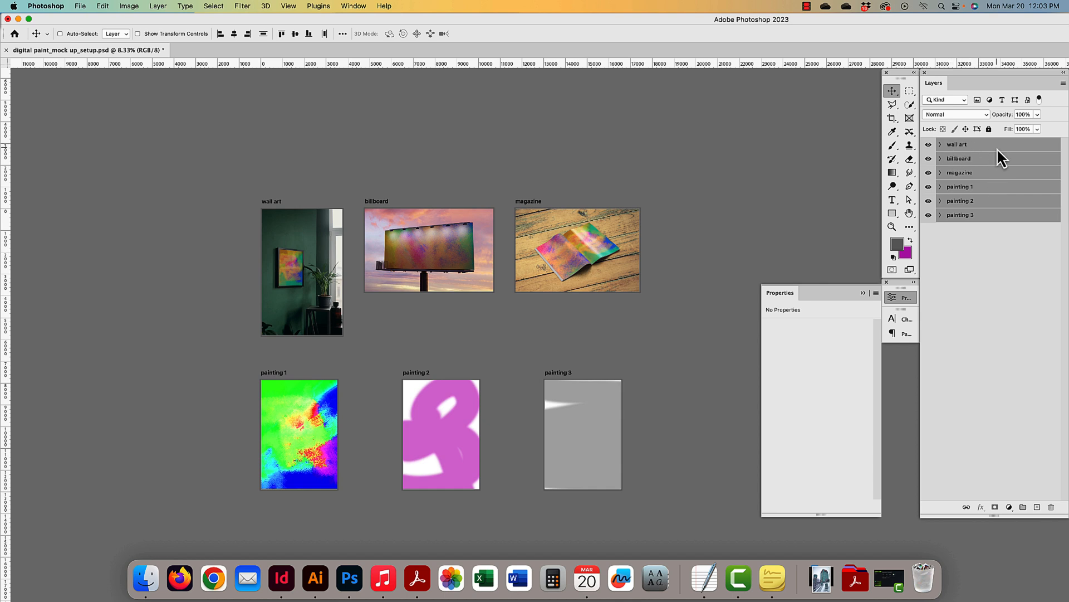
- Quick Export the six artboards as PNGs into a new Desktop folder named 'painting_mock up'
{"action": "right_click", "coordinate": [997, 148]}
{"action": "left_click", "coordinate": [938, 144]}
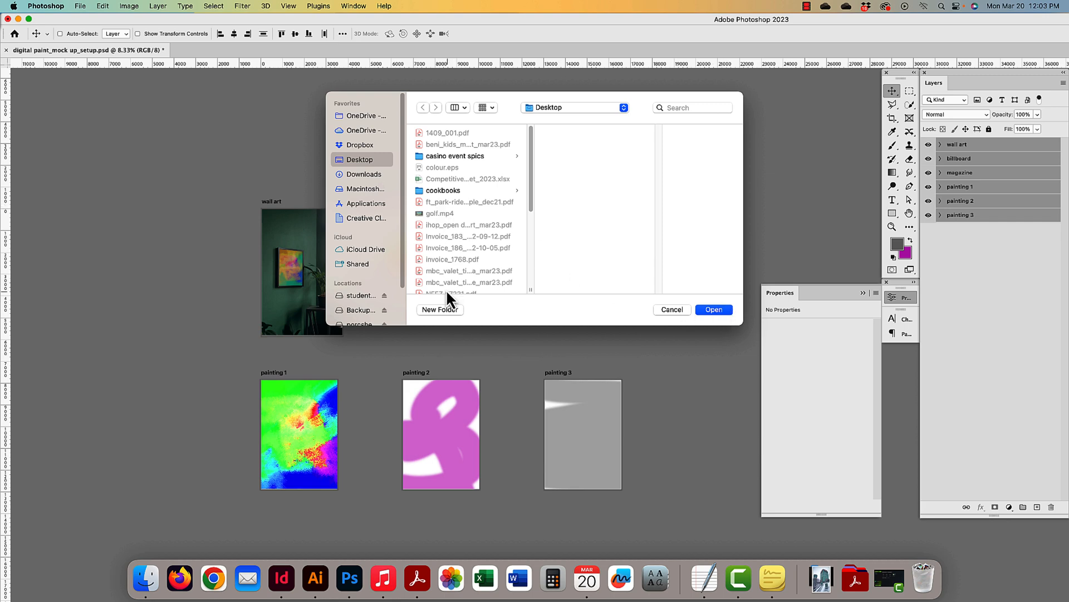
{"action": "left_click", "coordinate": [440, 310]}
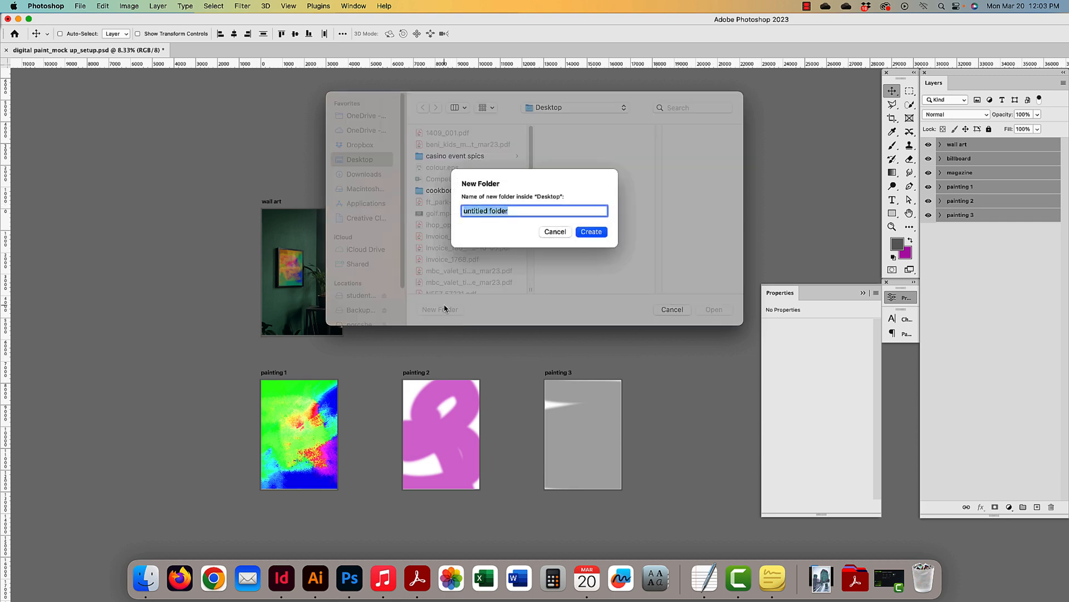
{"action": "type", "text": "painting_mock up"}
{"action": "left_click", "coordinate": [592, 231]}
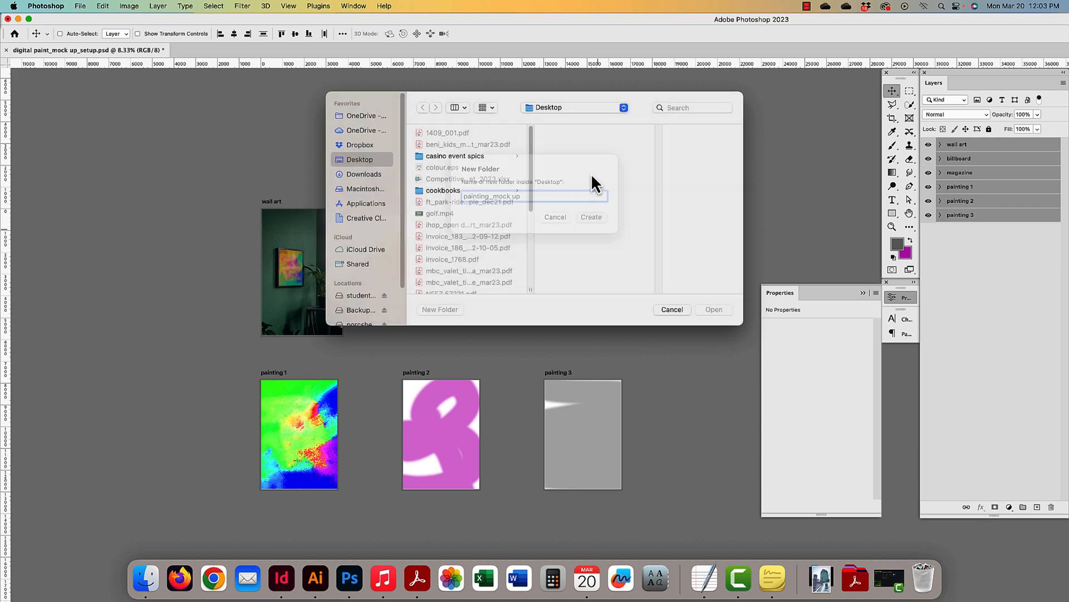
{"action": "left_click", "coordinate": [714, 309]}
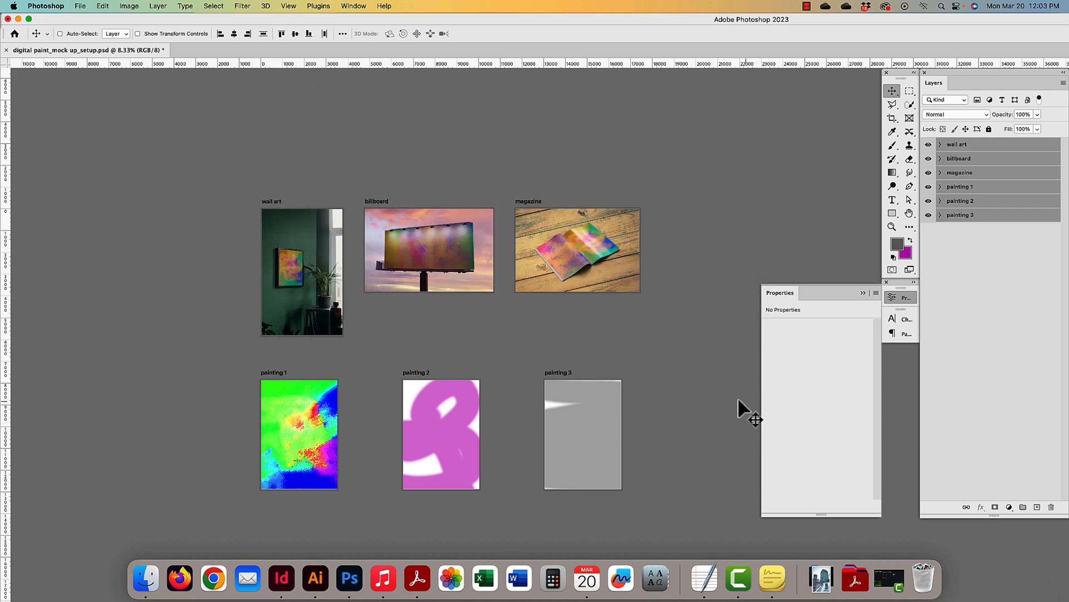
{"action": "left_click", "coordinate": [17, 18]}
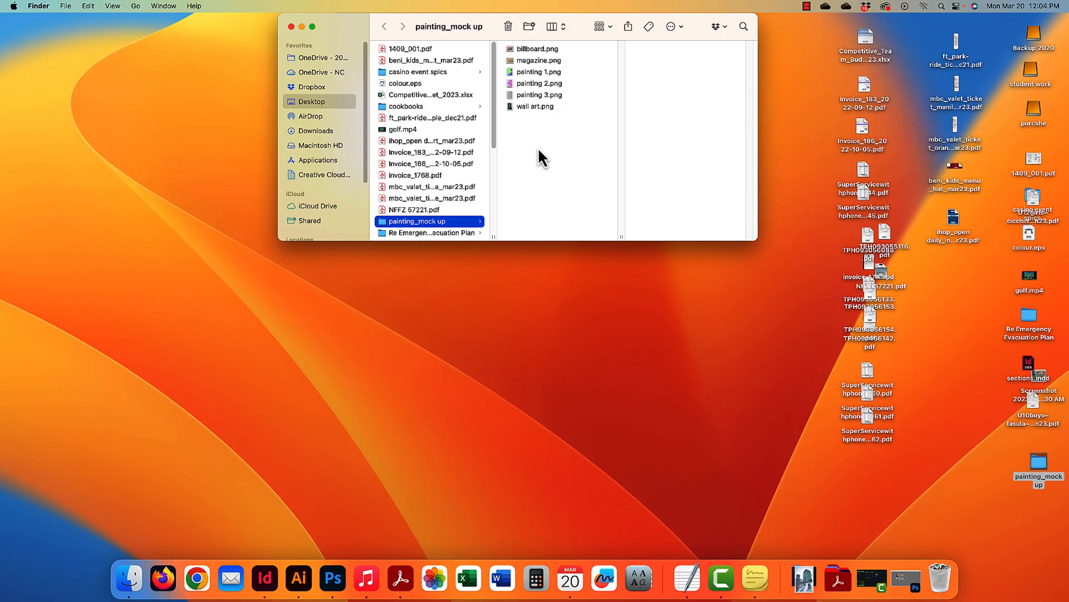